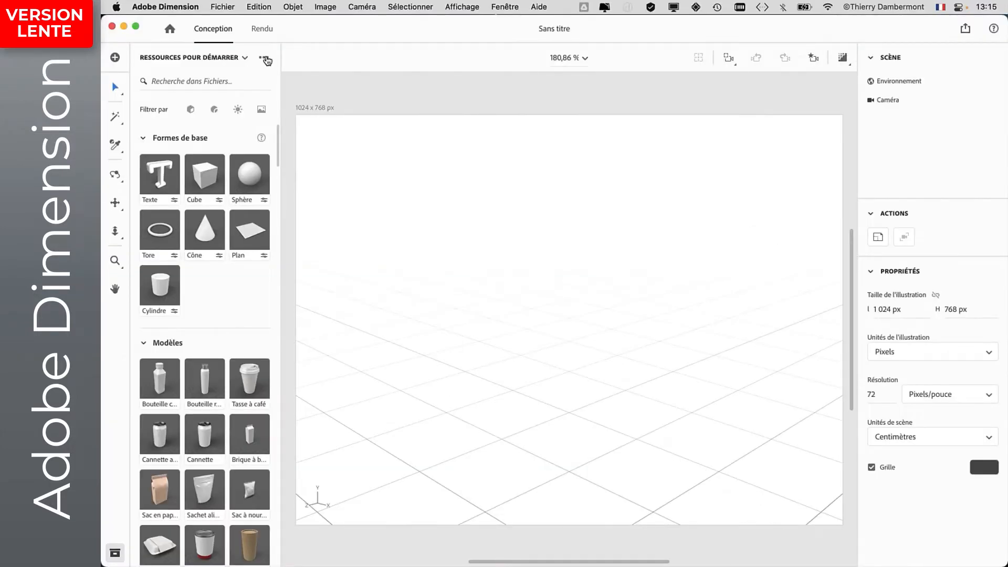
- Switch the Ressources pour démarrer panel to a named list view and scroll to Modèles
left_click(265, 58)
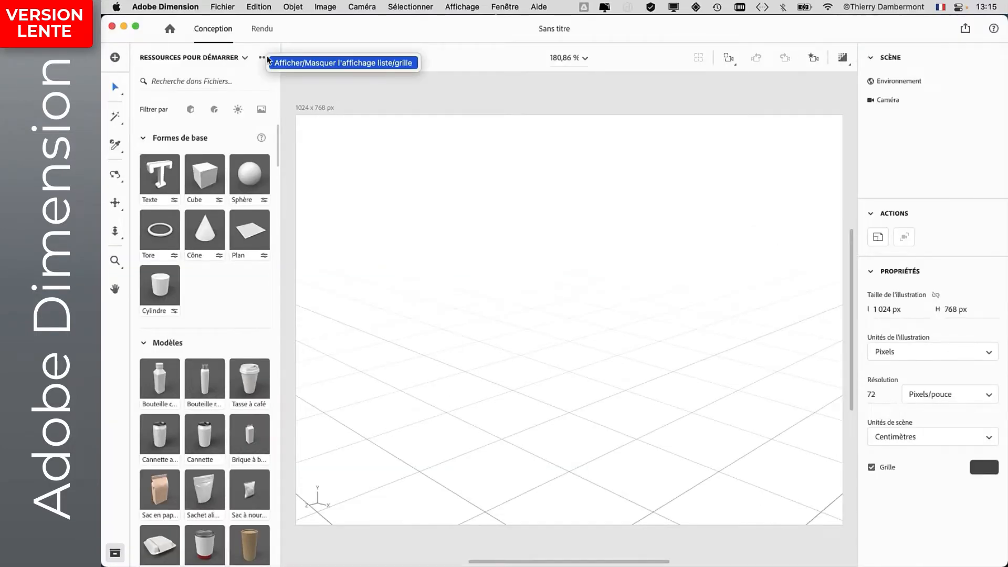
left_click(268, 61)
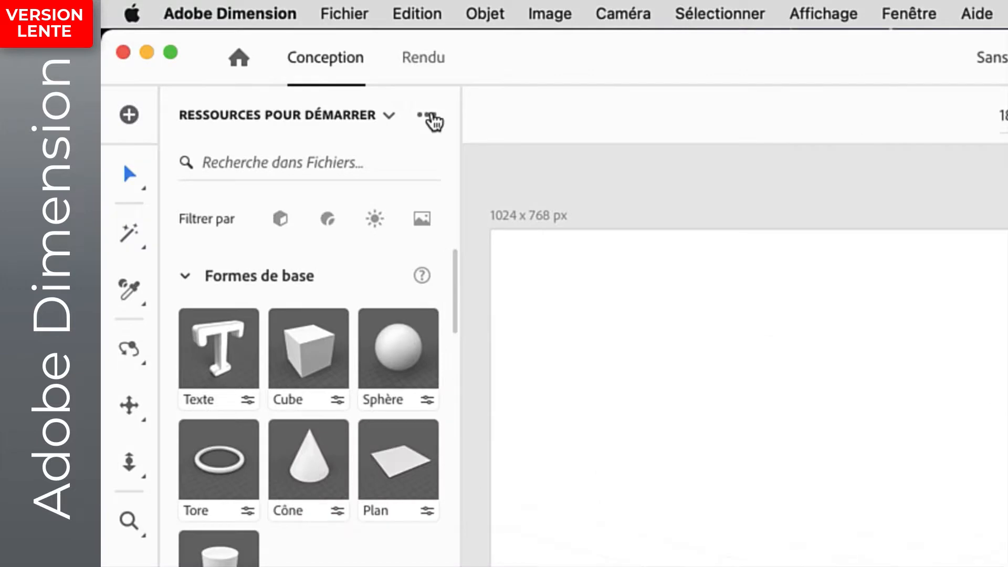
left_click(431, 115)
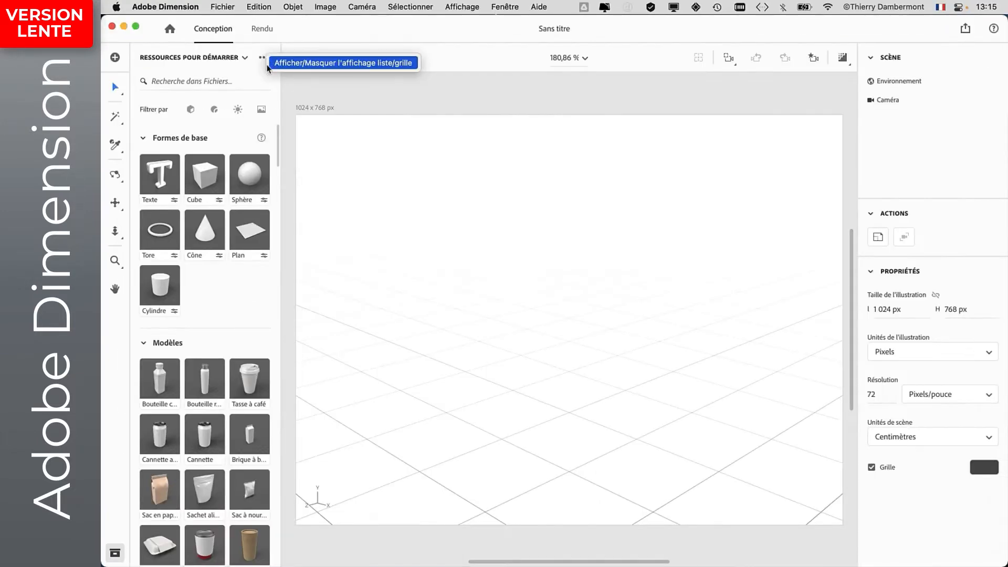
left_click(281, 64)
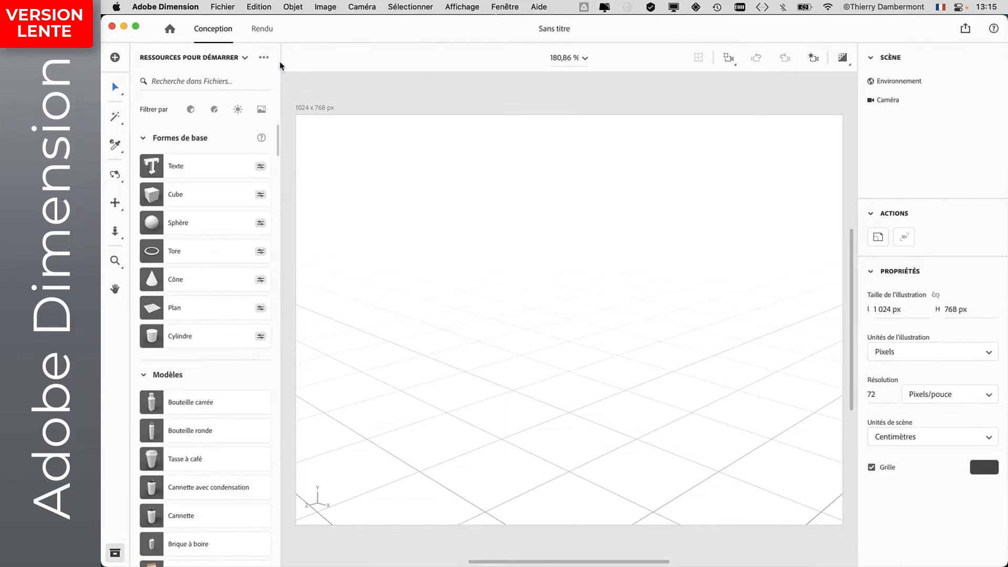
scroll(207, 355, "down", 10)
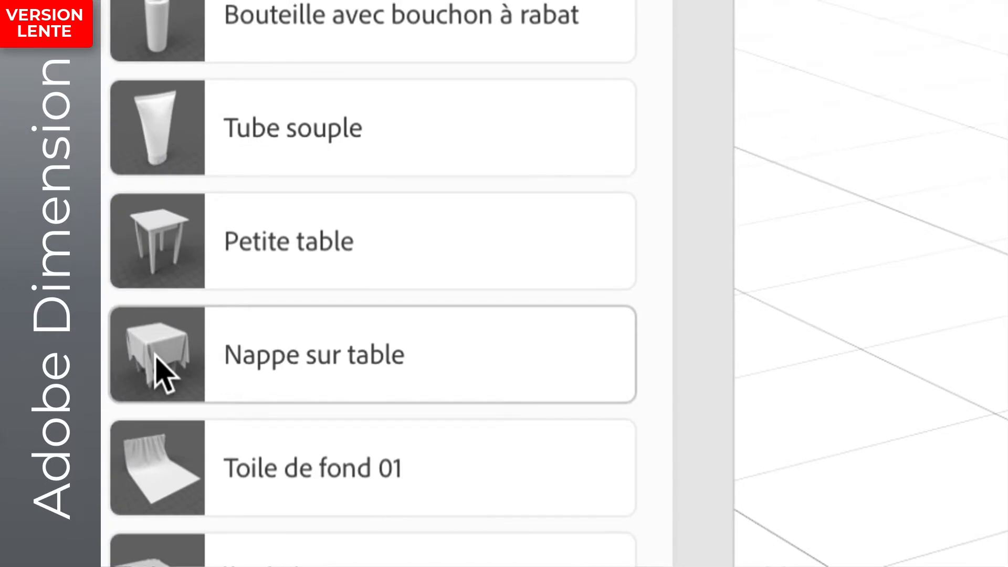
- Add the Nappe sur table model to the scene and frame the whole draped table
left_click(162, 370)
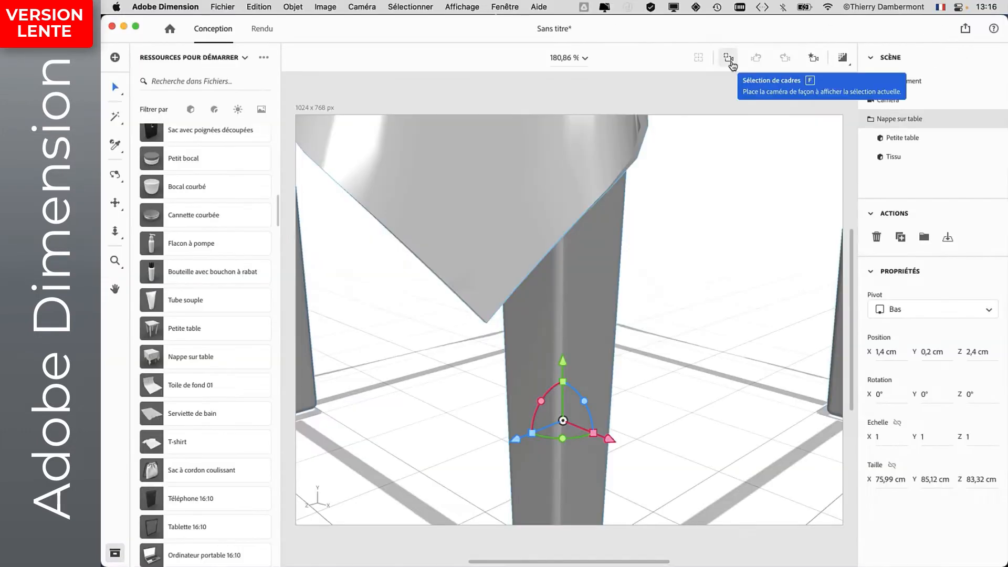
left_click(730, 59)
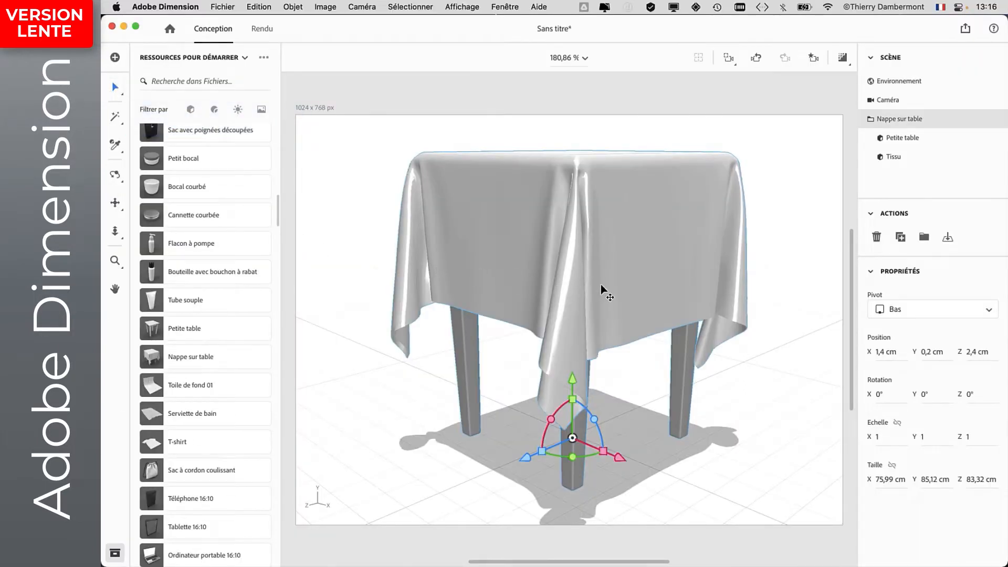
- Orbit to view the draped table from above and a front corner, dollying in and out
middle_click_drag(598, 283, 746, 409)
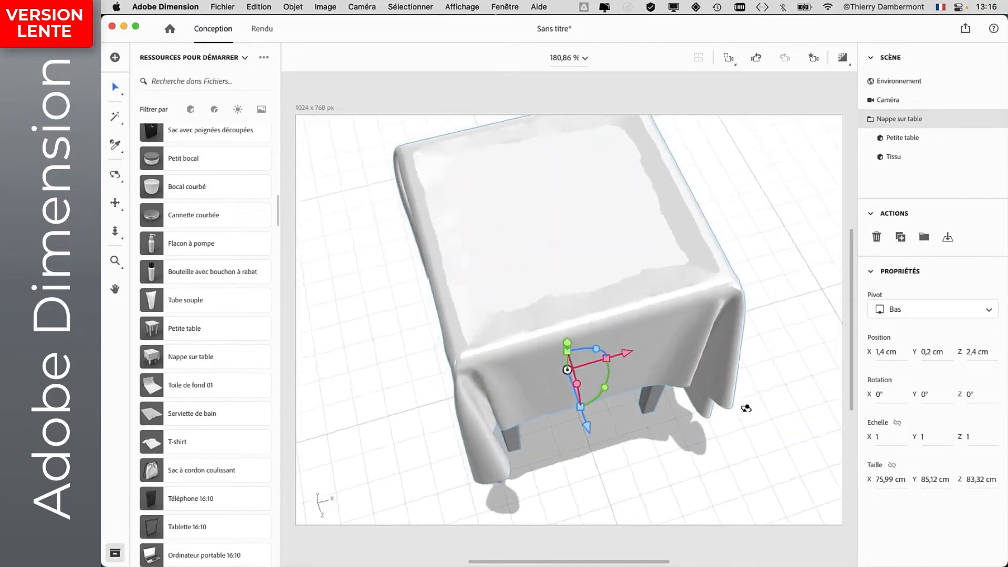
middle_click_drag(498, 336, 556, 299)
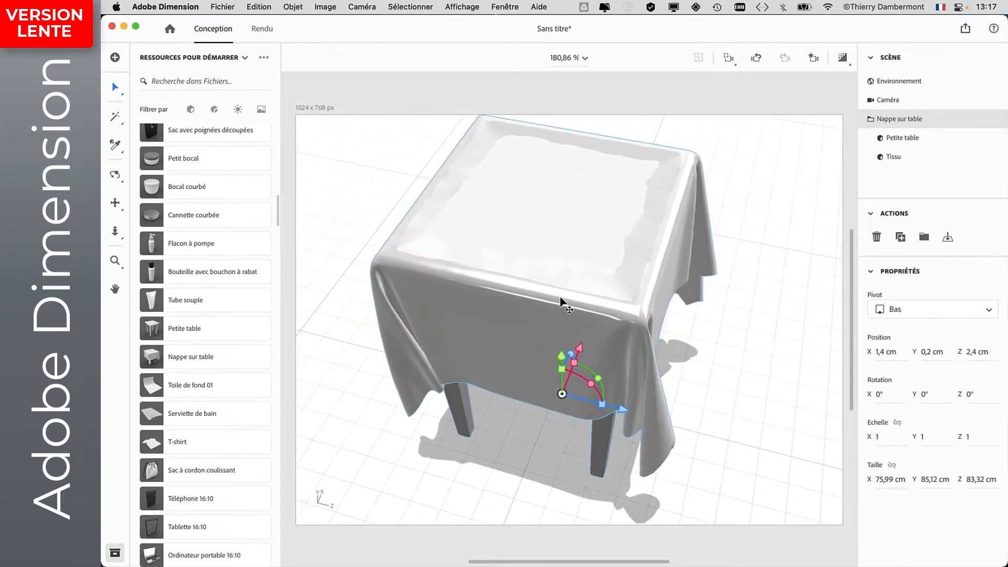
scroll(561, 302, "down", 6)
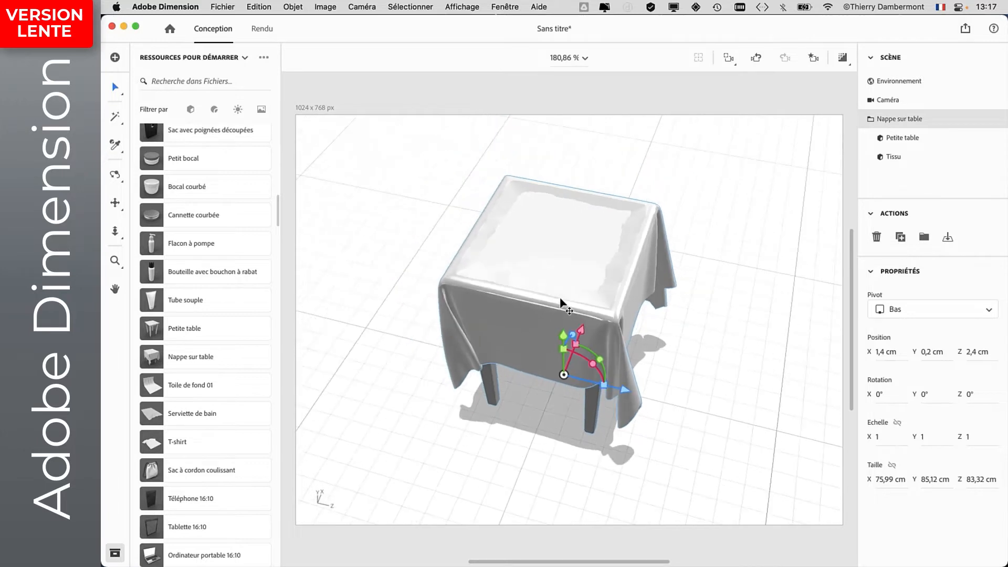
scroll(560, 301, "down", 3)
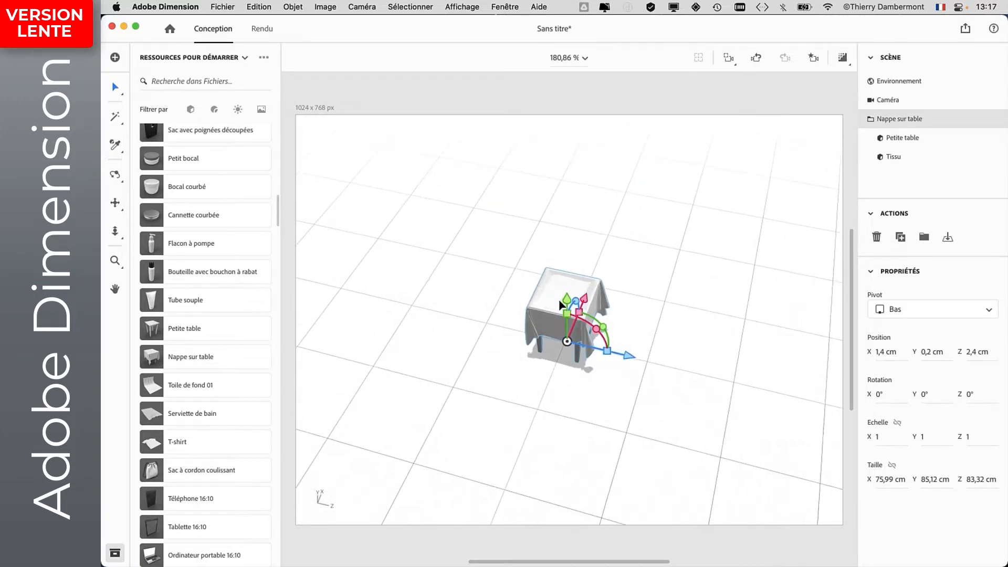
scroll(559, 300, "up", 5)
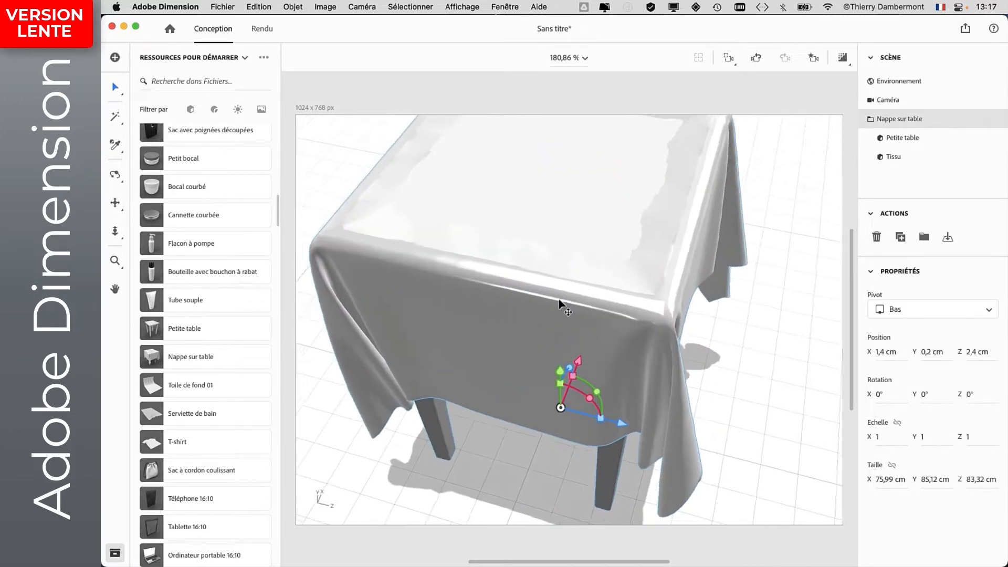
scroll(558, 299, "down", 2)
scroll(559, 302, "down", 6)
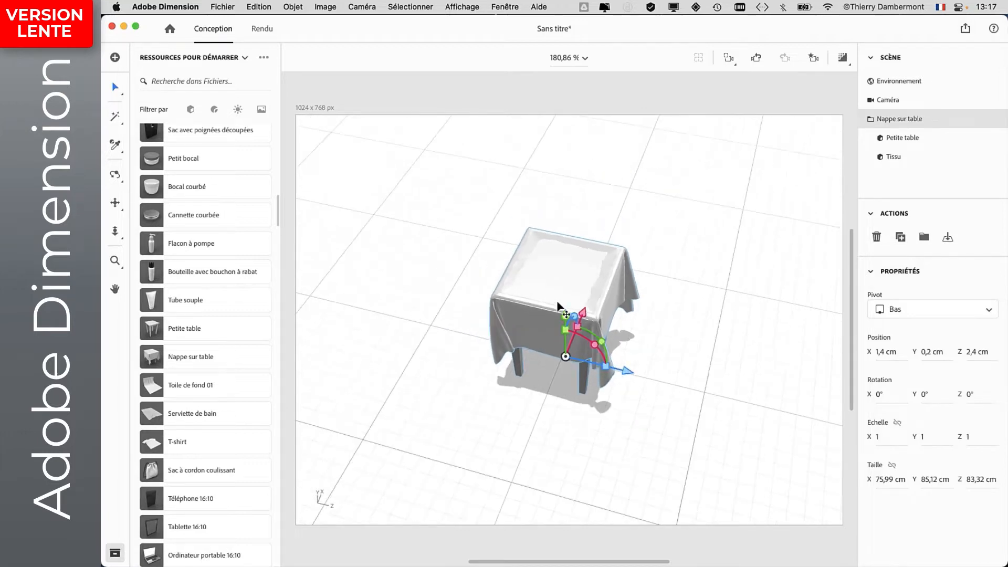
scroll(560, 307, "up", 6)
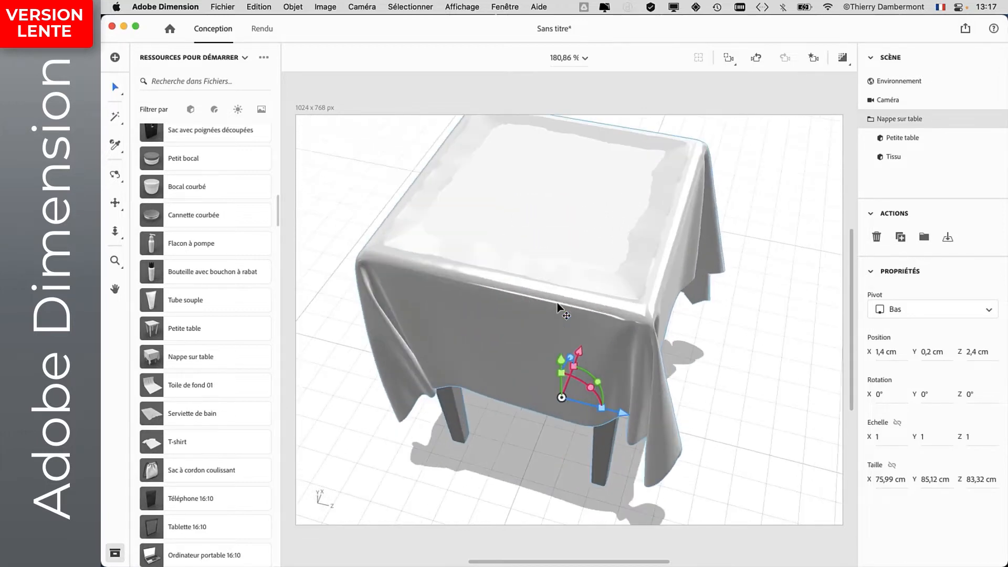
scroll(557, 308, "down", 2)
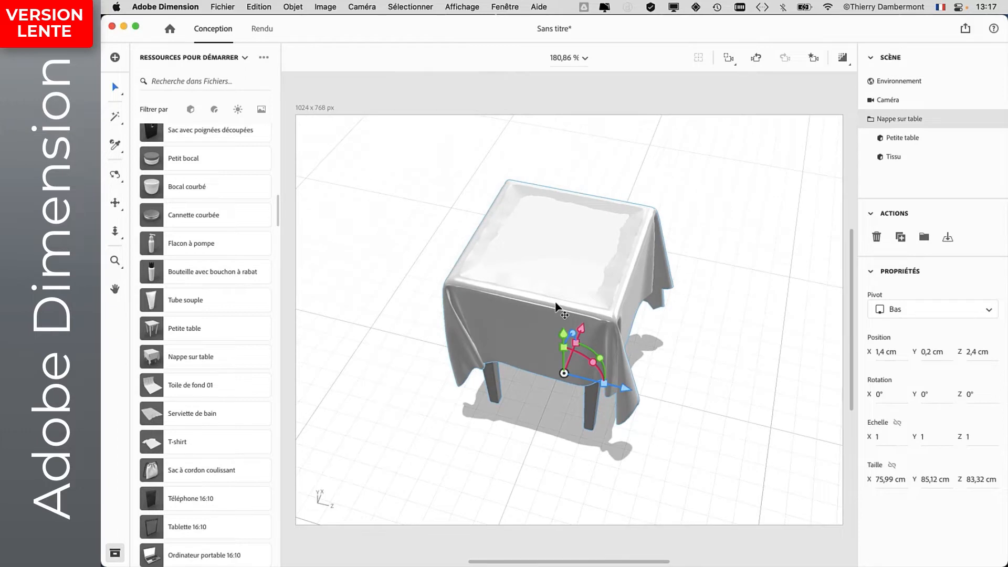
scroll(551, 307, "up", 1)
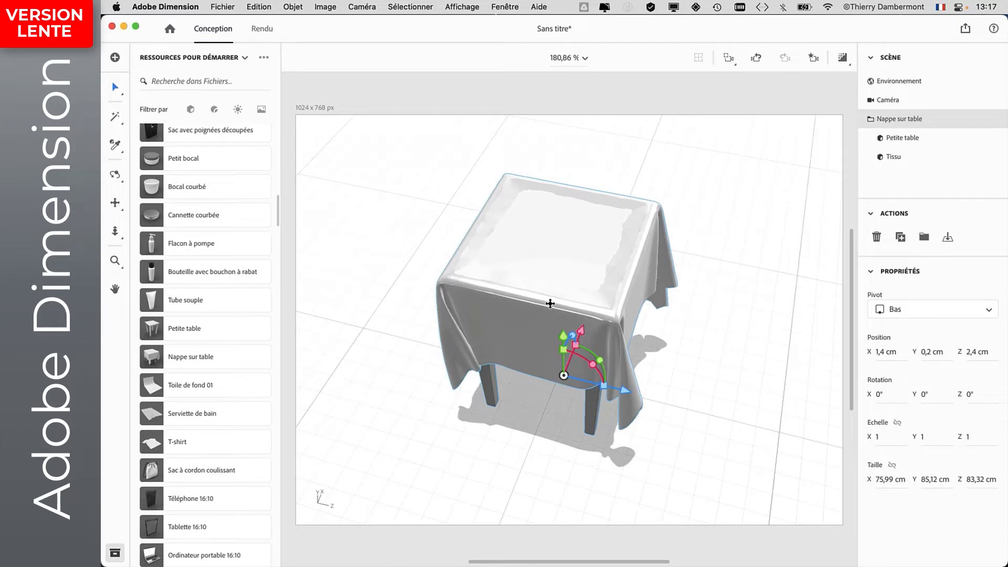
- Pan and orbit the camera around to a low front view of the draped table
middle_click_drag(550, 303, 563, 320)
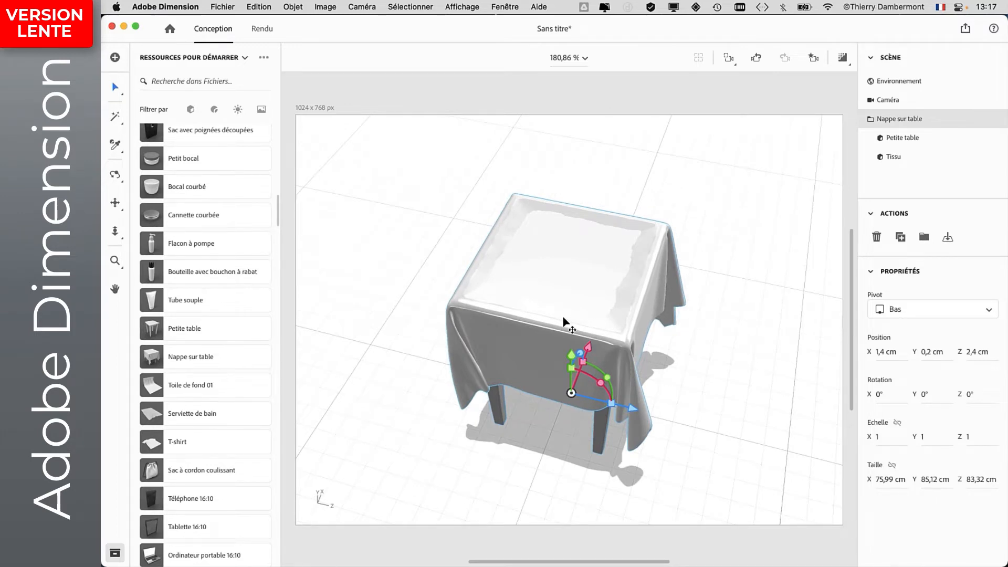
scroll(562, 314, "up", 3)
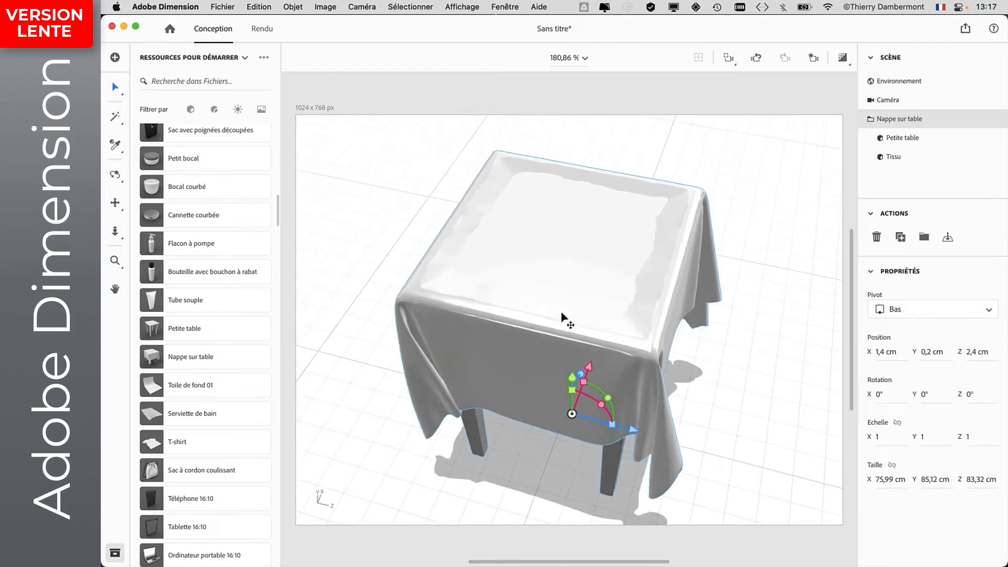
middle_click_drag(562, 314, 676, 311)
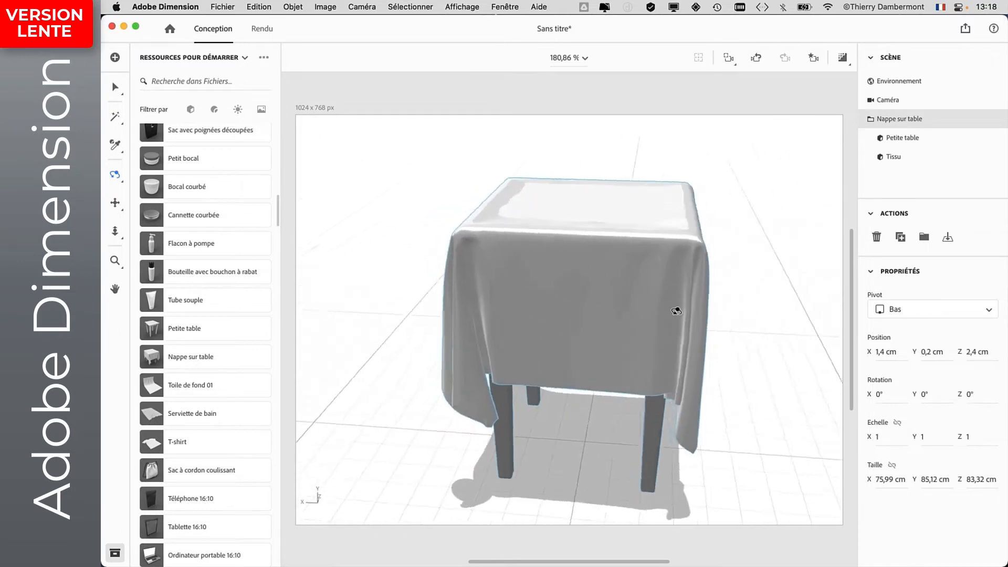
left_click_drag(676, 311, 436, 321)
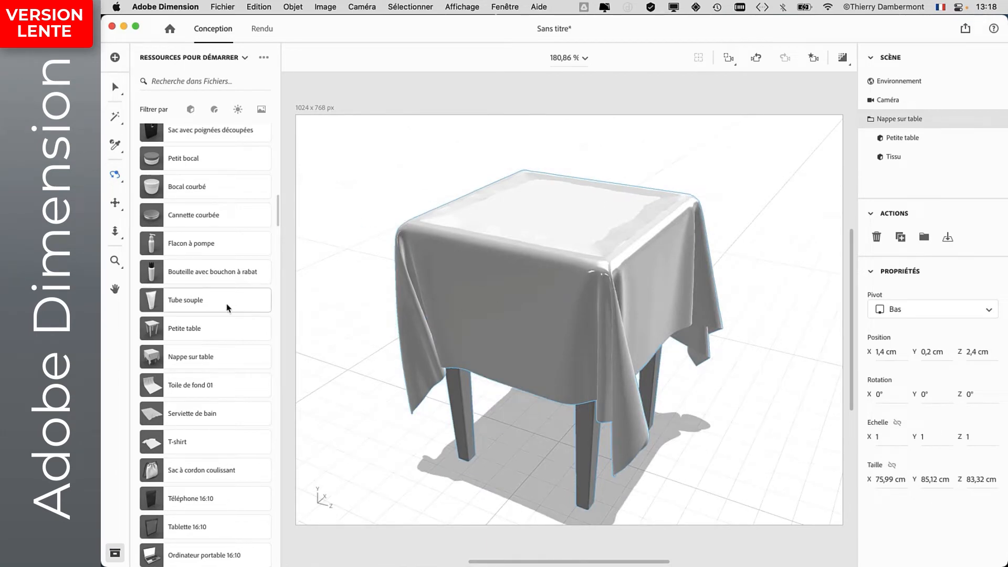
scroll(231, 307, "up", 10)
scroll(234, 303, "down", 3)
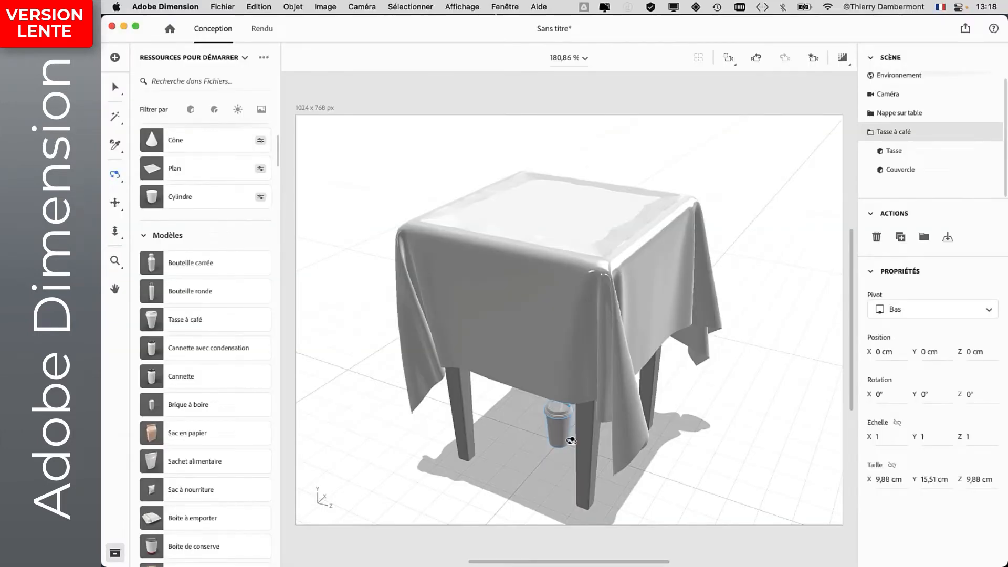
- Remove the cup under the table and place a Tasse à café on the tabletop
key("super+z")
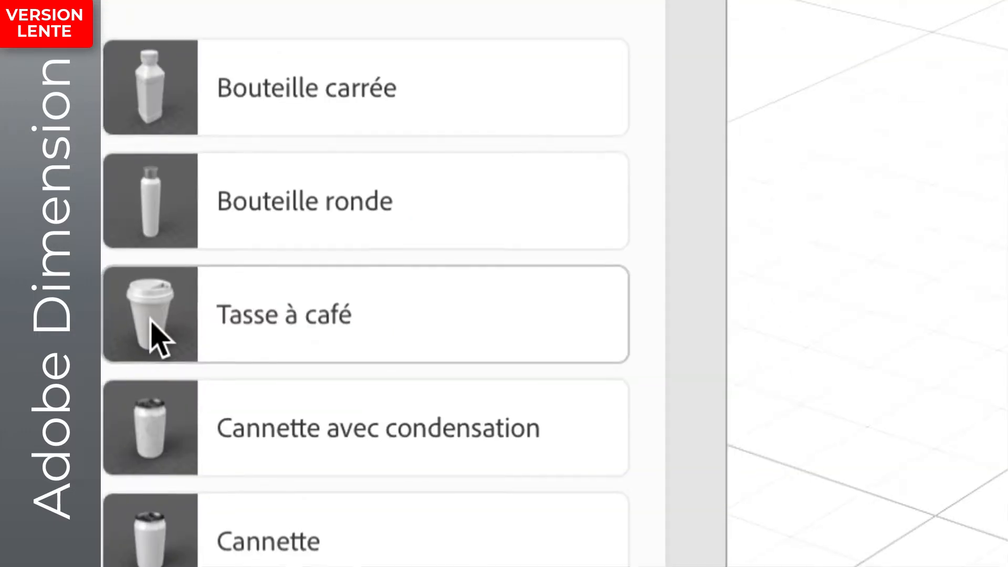
left_click_drag(159, 339, 924, 247)
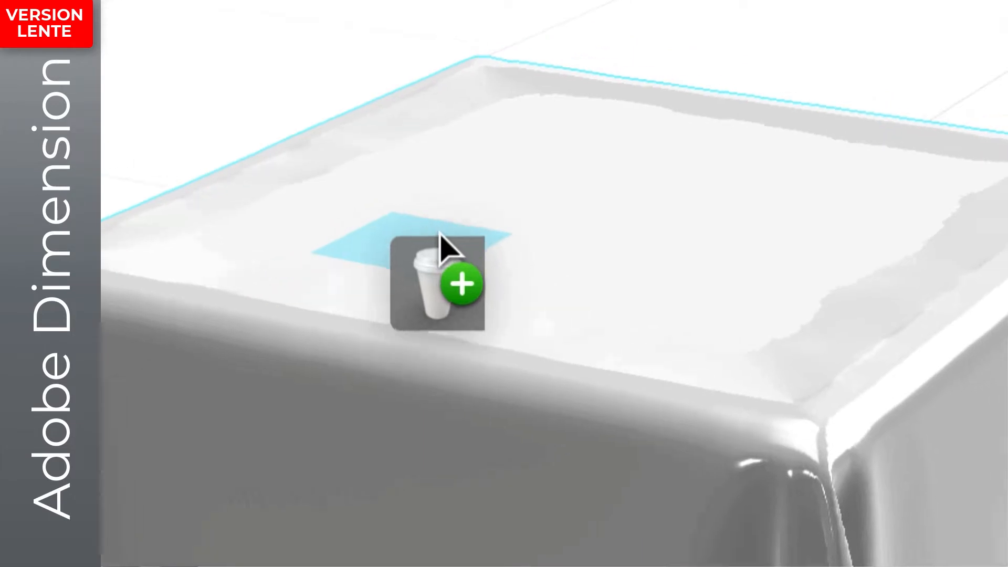
left_click_drag(440, 233, 446, 234)
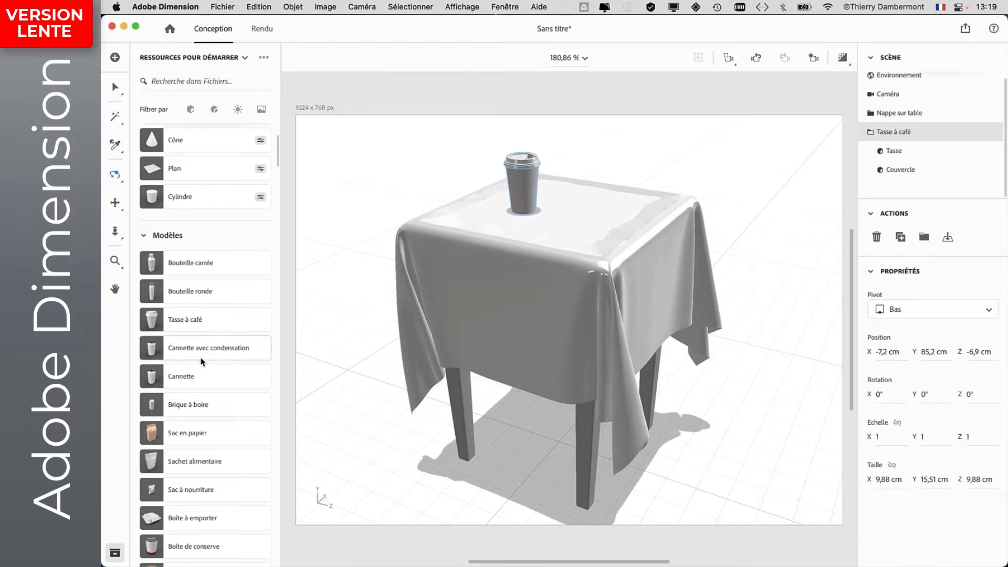
- Drag the Cannette model onto the tabletop beside the coffee cup
scroll(199, 366, "down", 1)
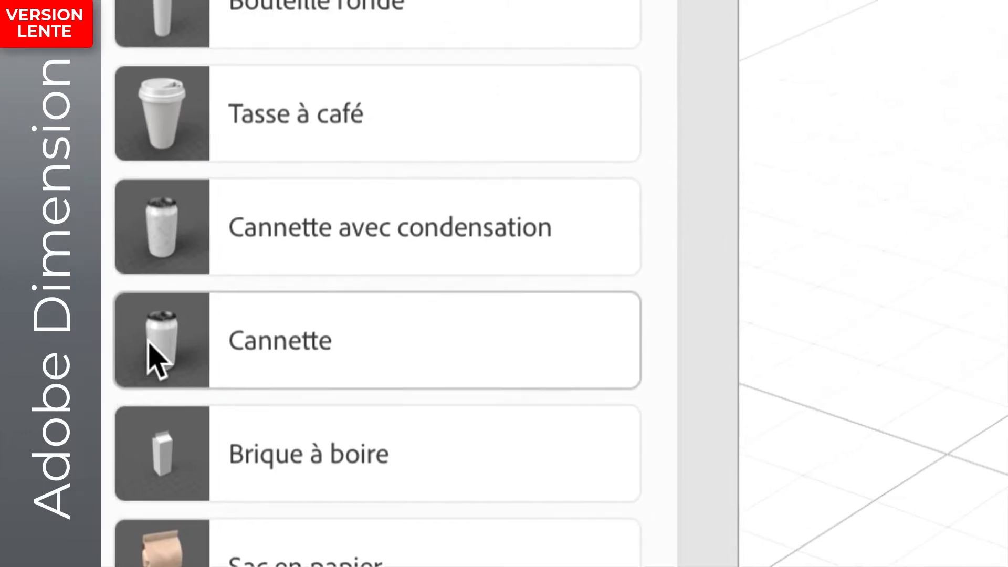
left_click_drag(152, 357, 339, 296)
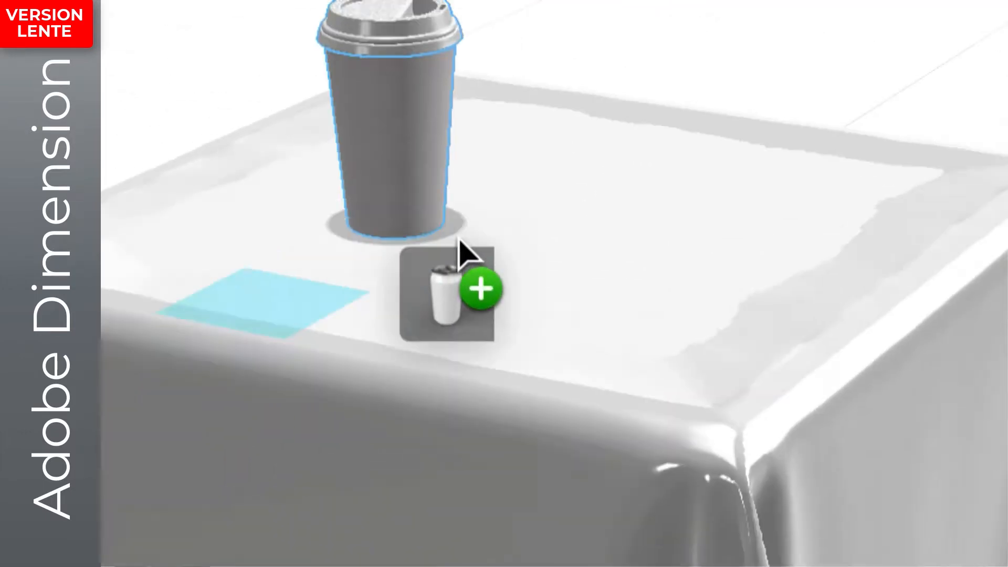
left_click_drag(459, 239, 480, 248)
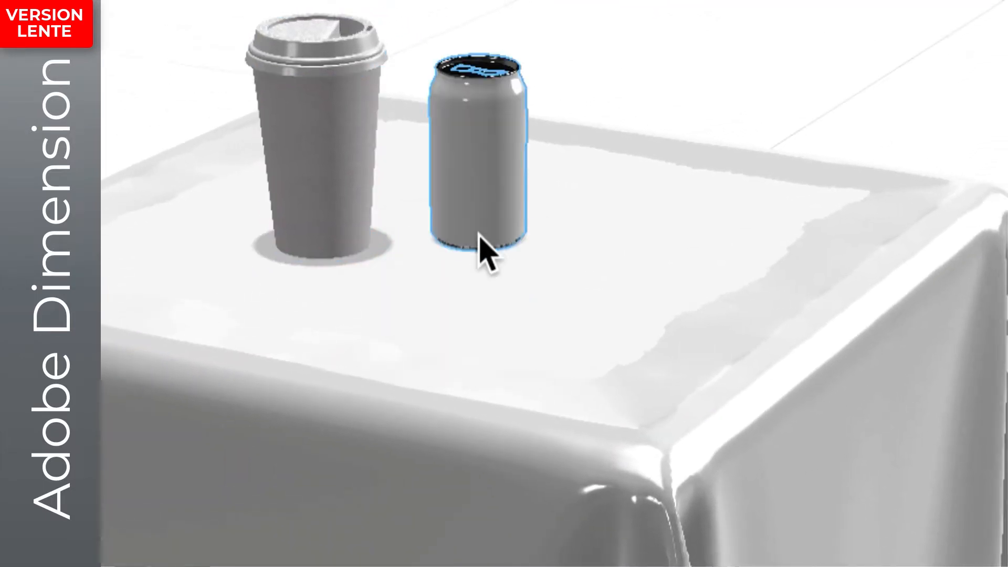
- Frame and orbit around the can, then deselect it and frame the whole table
right_click_drag(479, 234, 478, 235)
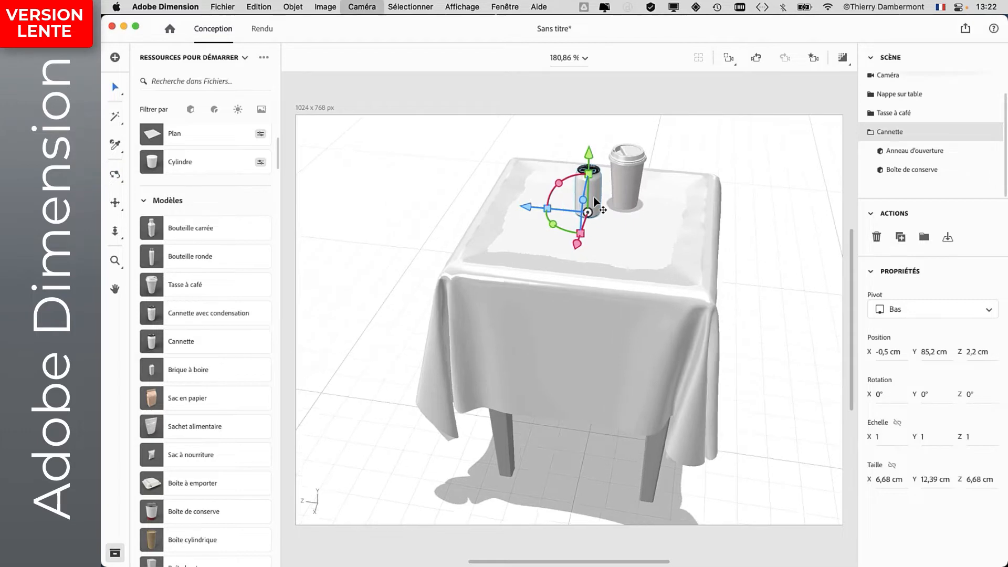
key("f")
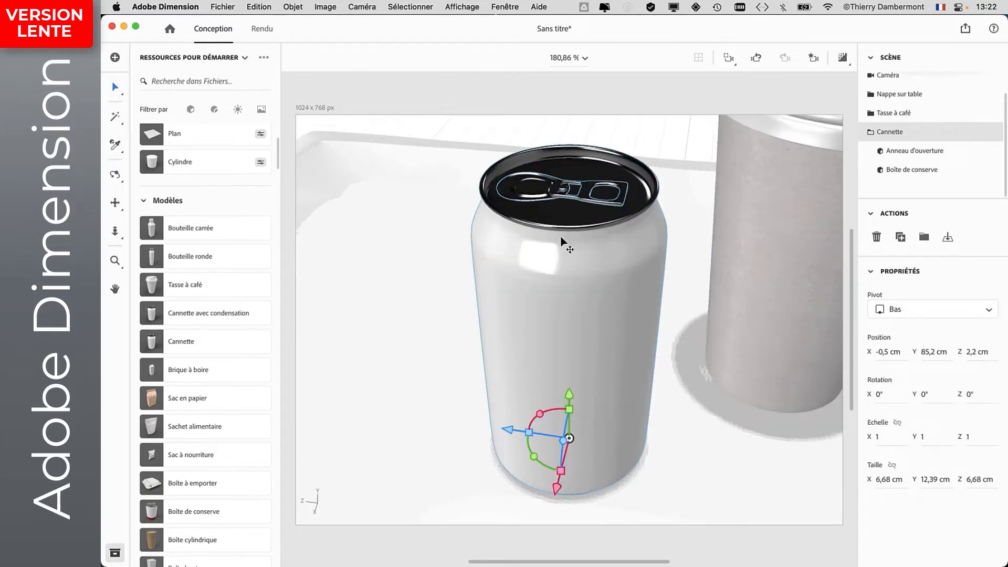
middle_click_drag(473, 315, 506, 295)
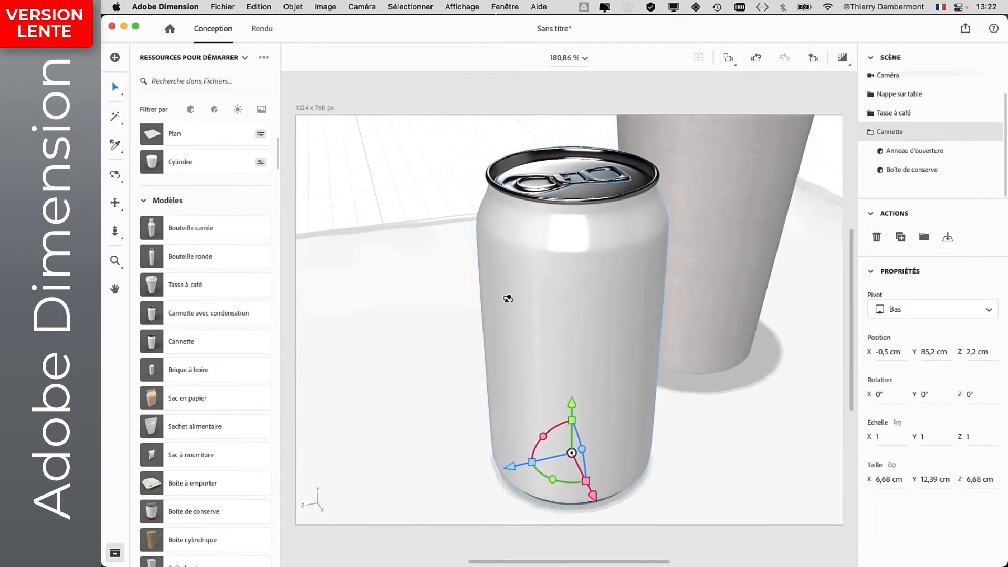
left_click(398, 168)
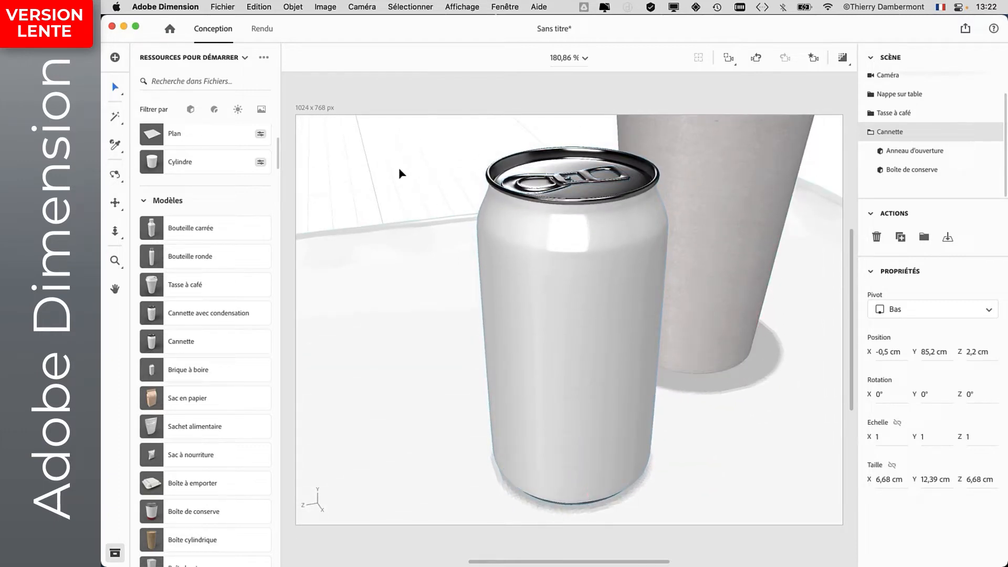
key("f")
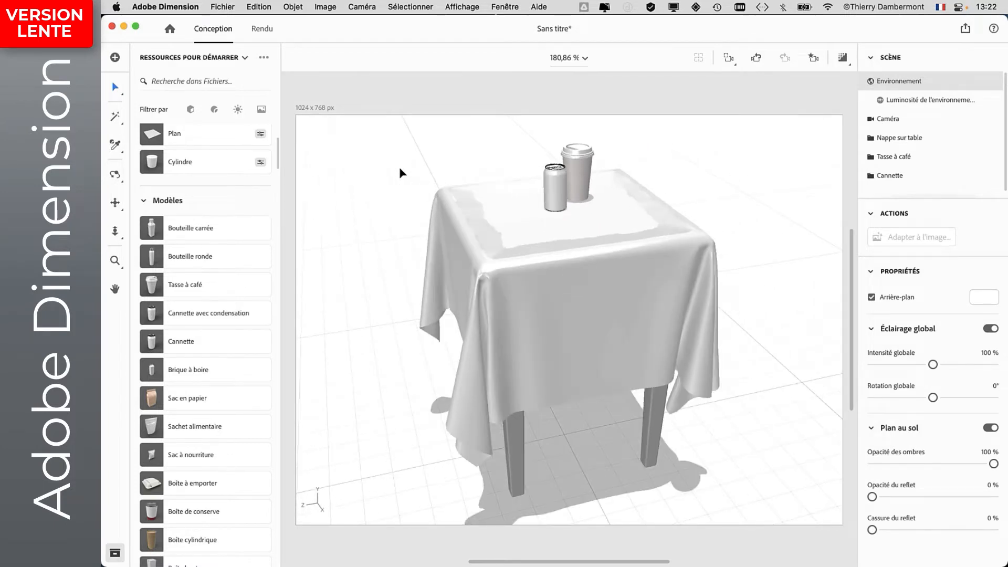
- Orbit above the table, select and frame the Cannette close up, then switch to the Magic Wand
middle_click_drag(443, 159, 394, 238)
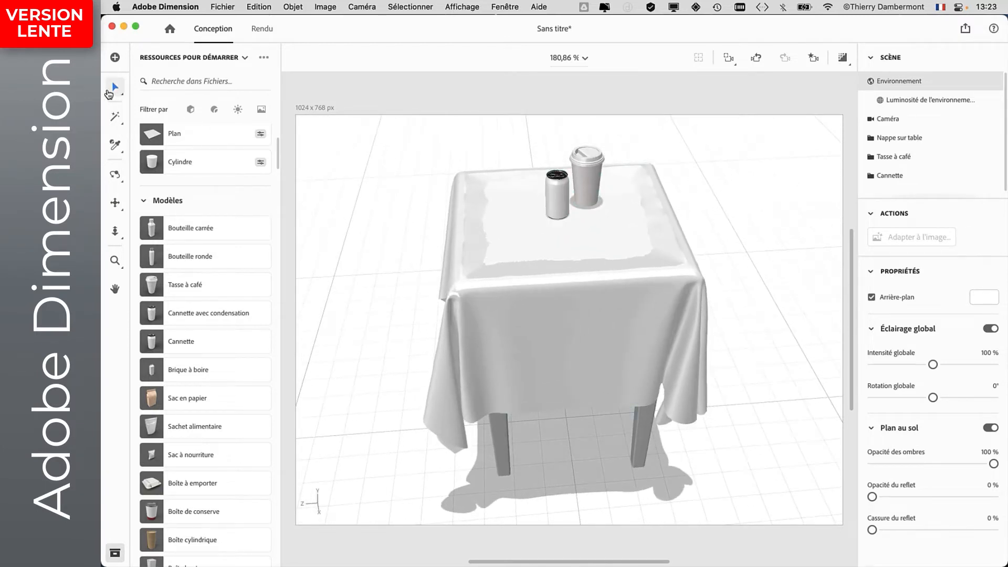
left_click(559, 194)
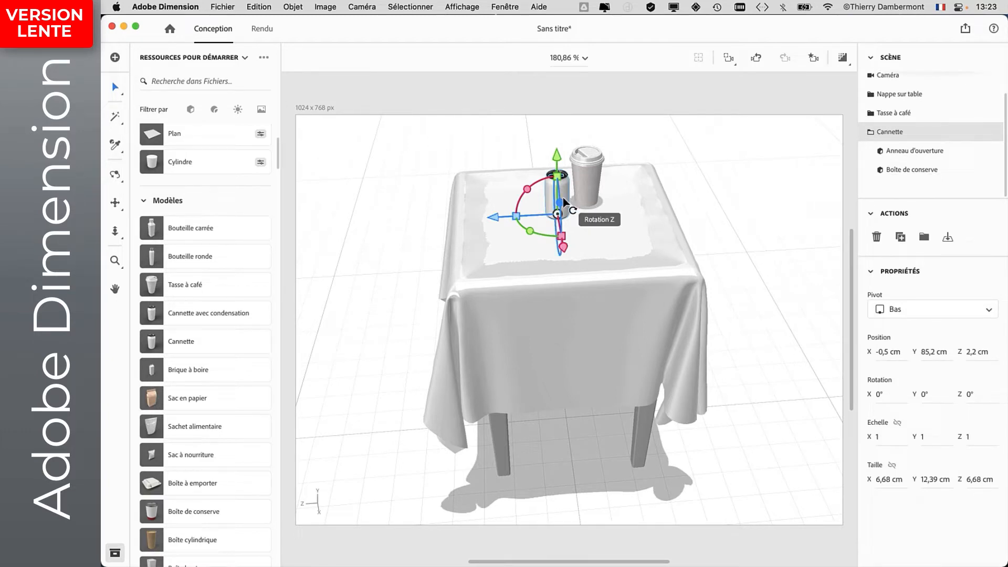
key("f")
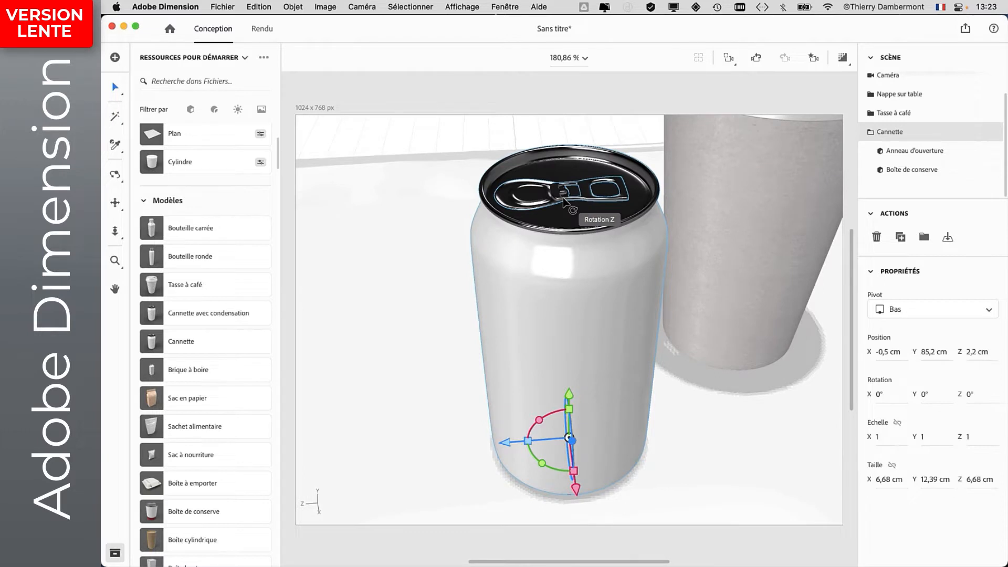
key("w")
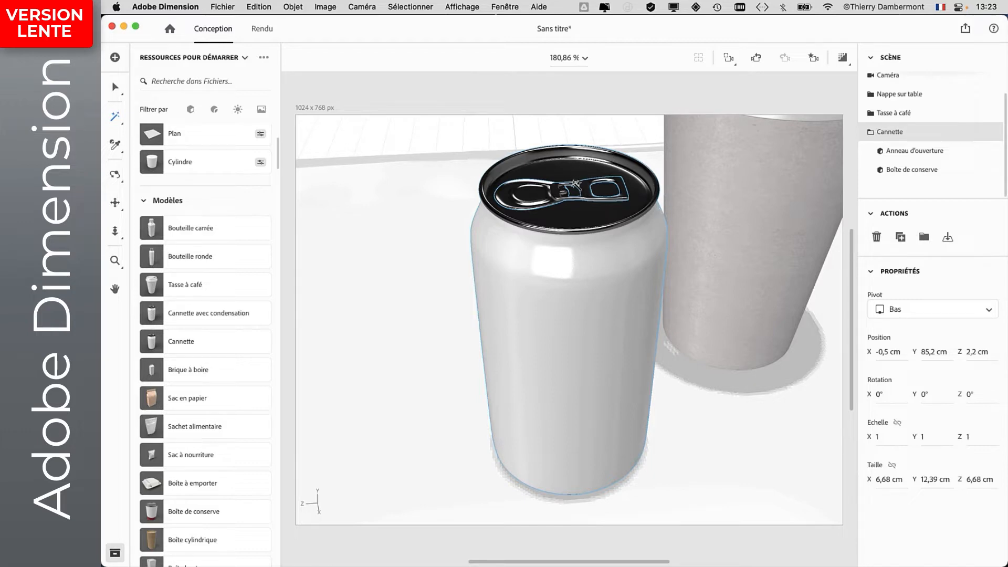
- From a top-down view, Magic Wand the can's lid parts, keeping the inner lid without the rim
middle_click_drag(576, 184, 622, 263)
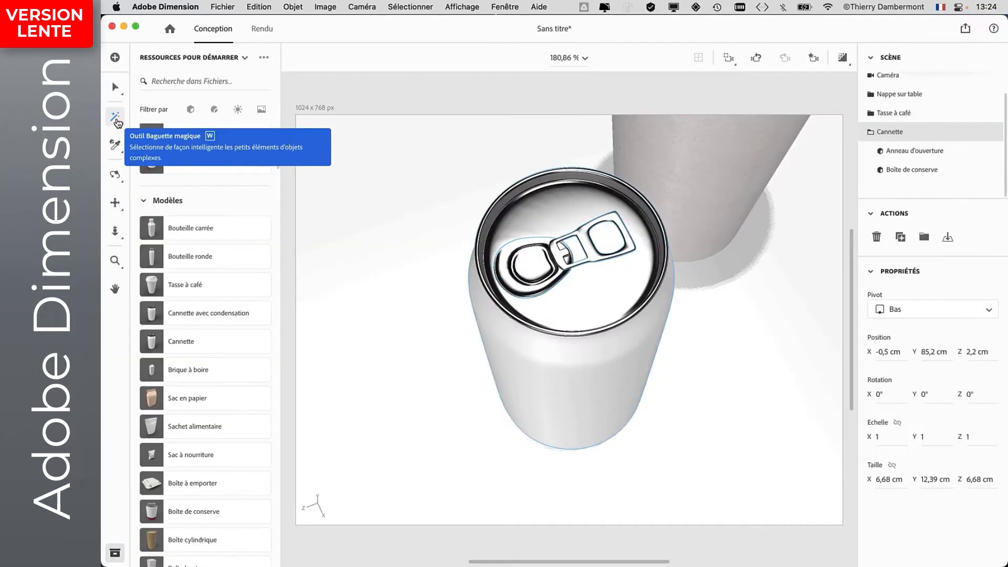
left_click(114, 120)
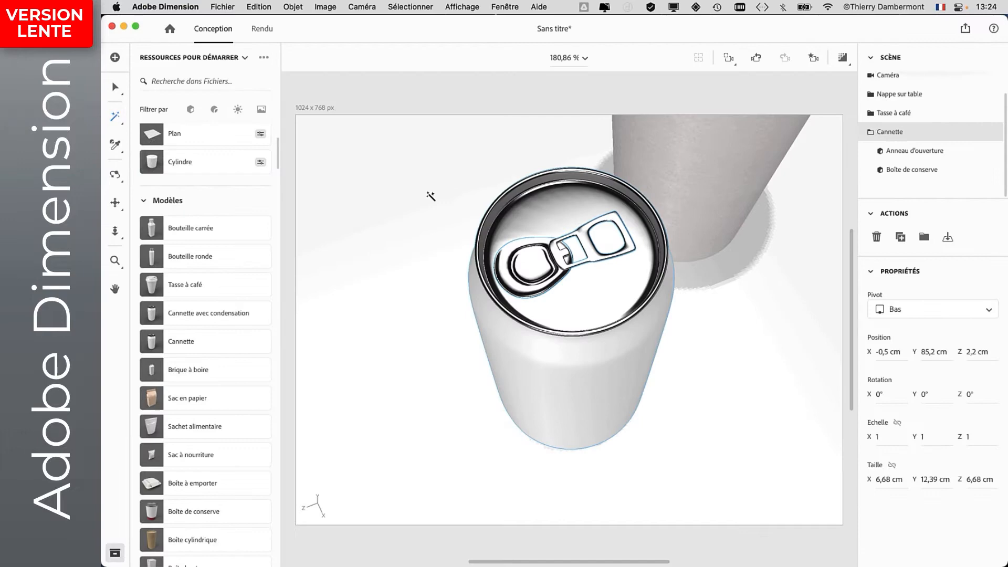
left_click(558, 214)
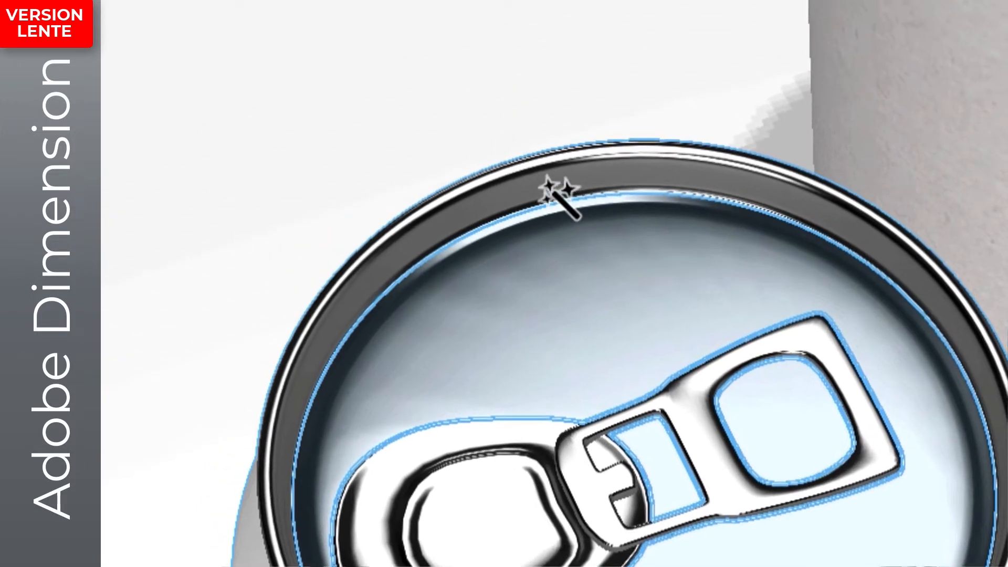
left_click(548, 184)
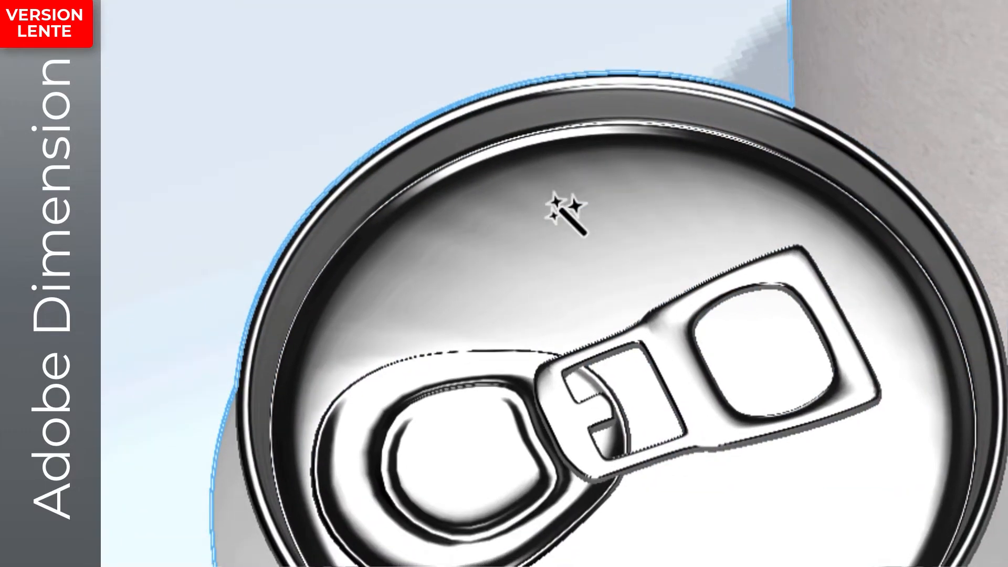
left_click(554, 201)
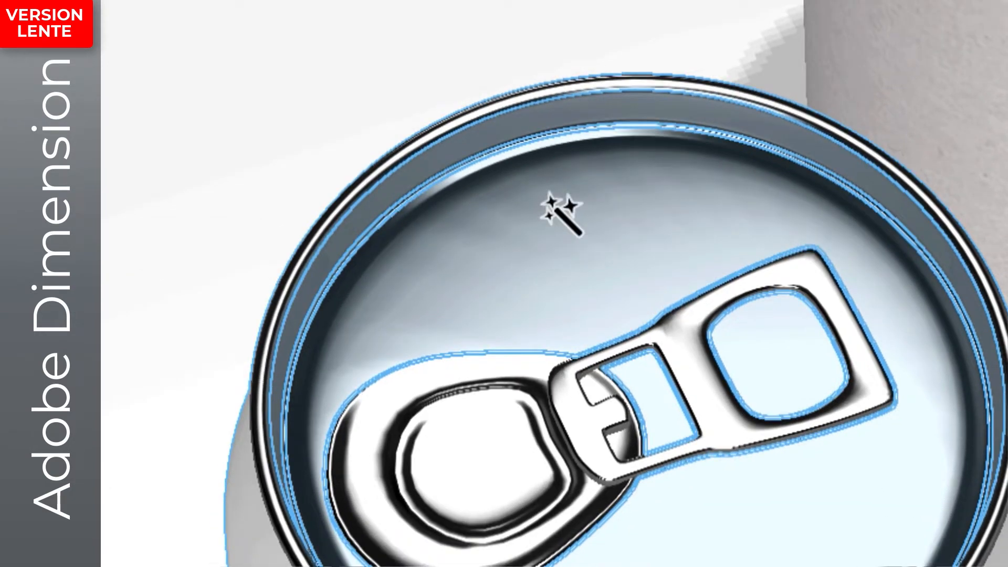
left_click(554, 205)
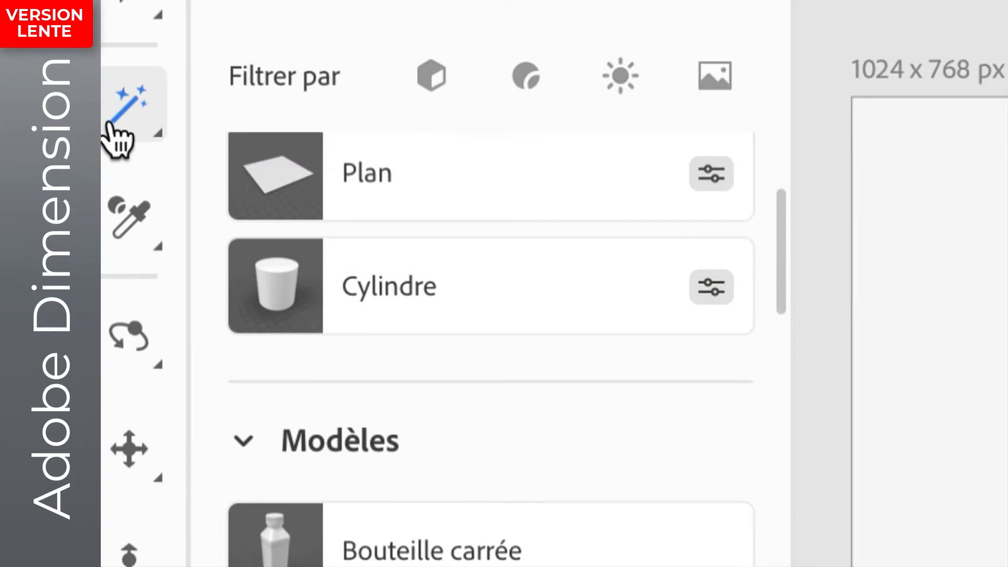
- Try Magic Wand selection sizes Très petit, Petit and Moyen, leave it on Moyen, and clear the lid selection
left_click(110, 122)
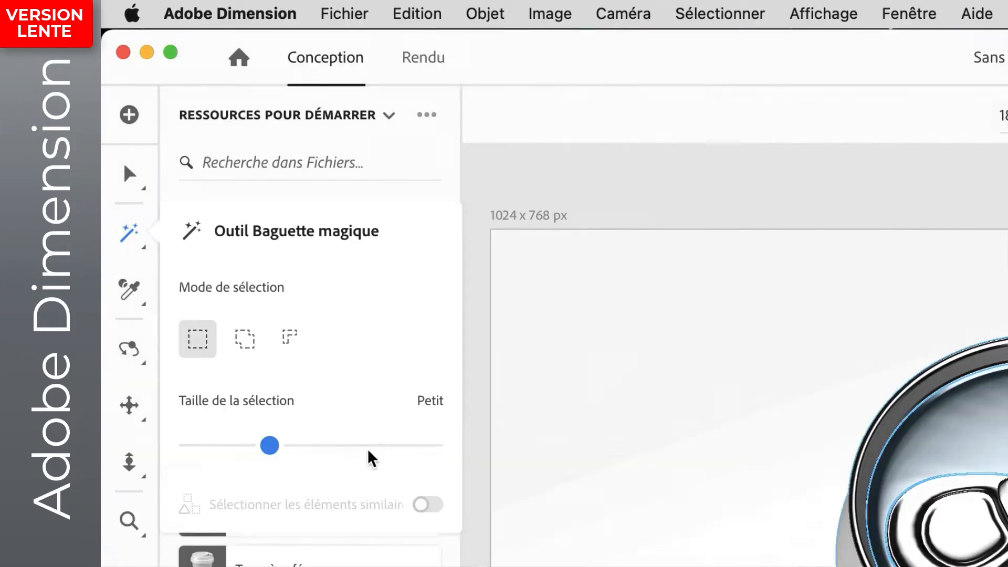
left_click(366, 446)
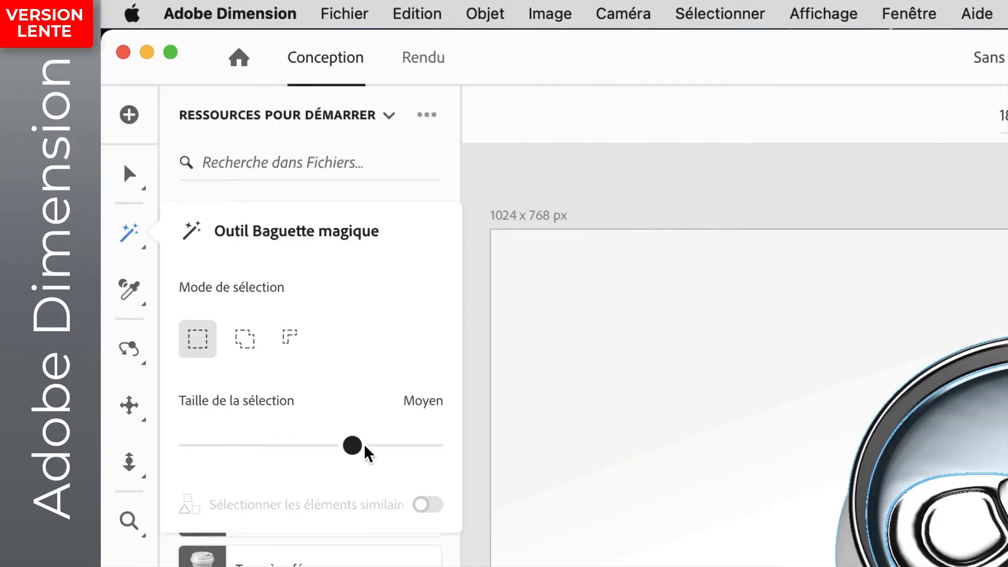
left_click(174, 446)
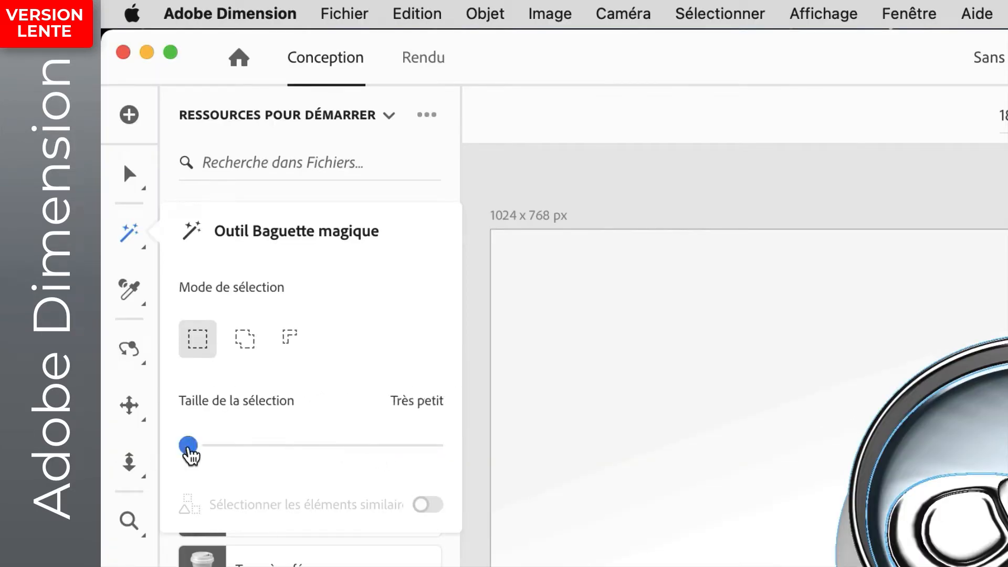
left_click_drag(190, 455, 161, 459)
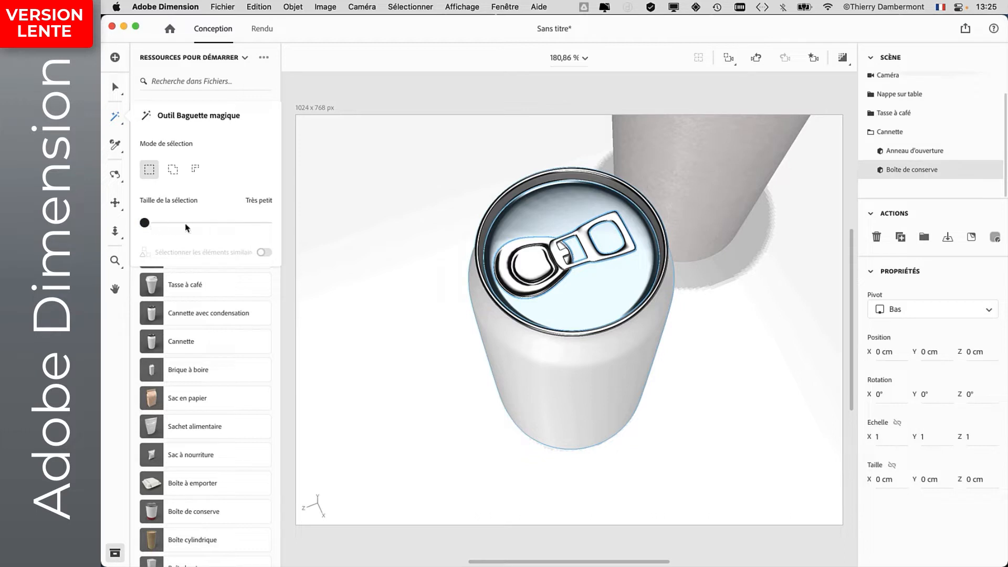
left_click_drag(145, 223, 184, 225)
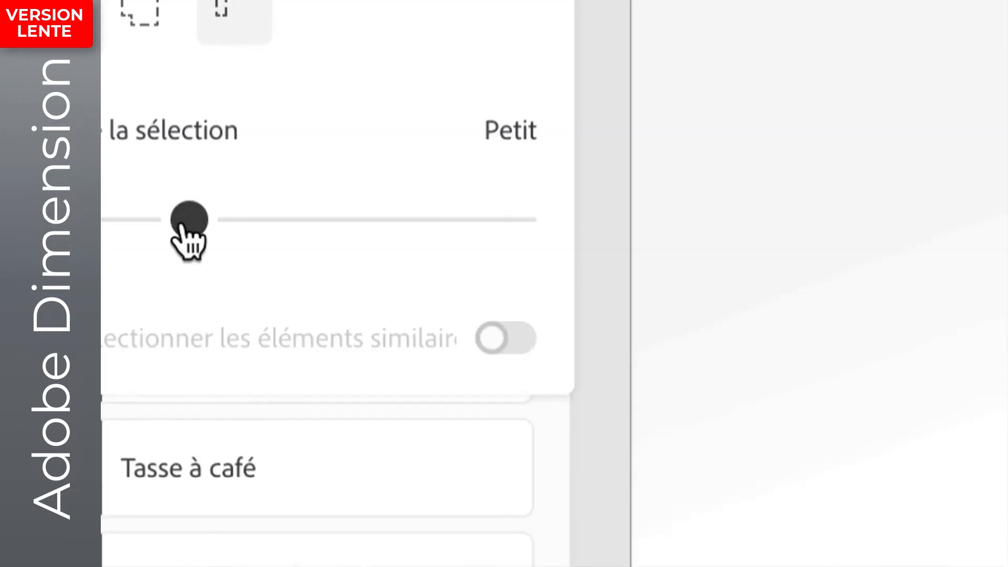
left_click(340, 221)
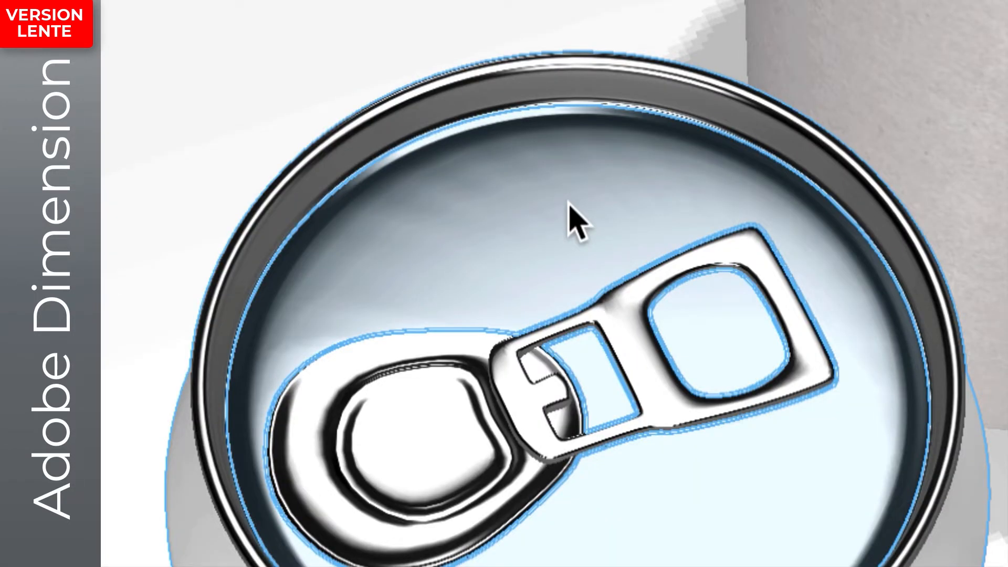
key("w")
left_click(568, 204)
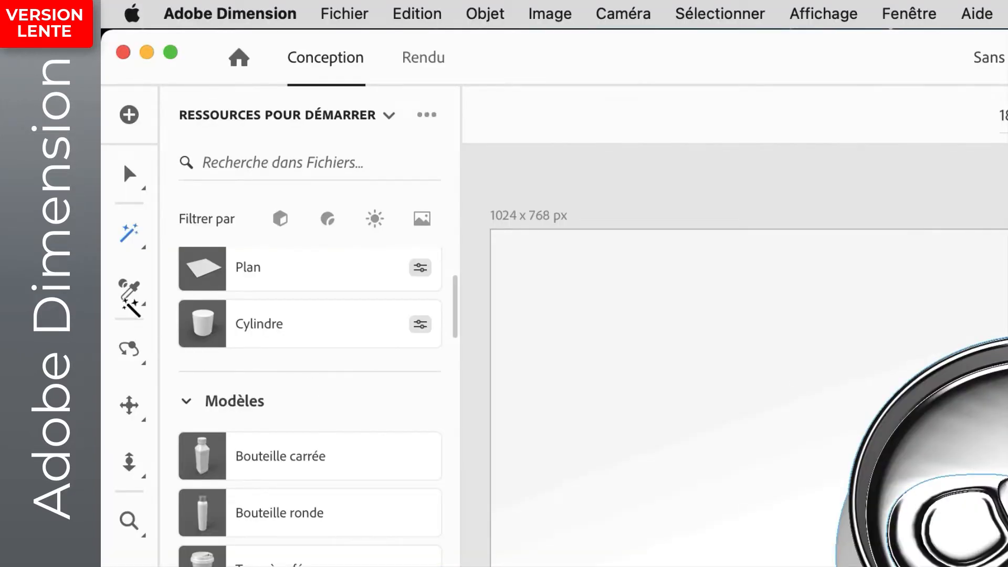
- Set the Magic Wand selection size to Petit and select the can's inner lid
left_click(130, 246)
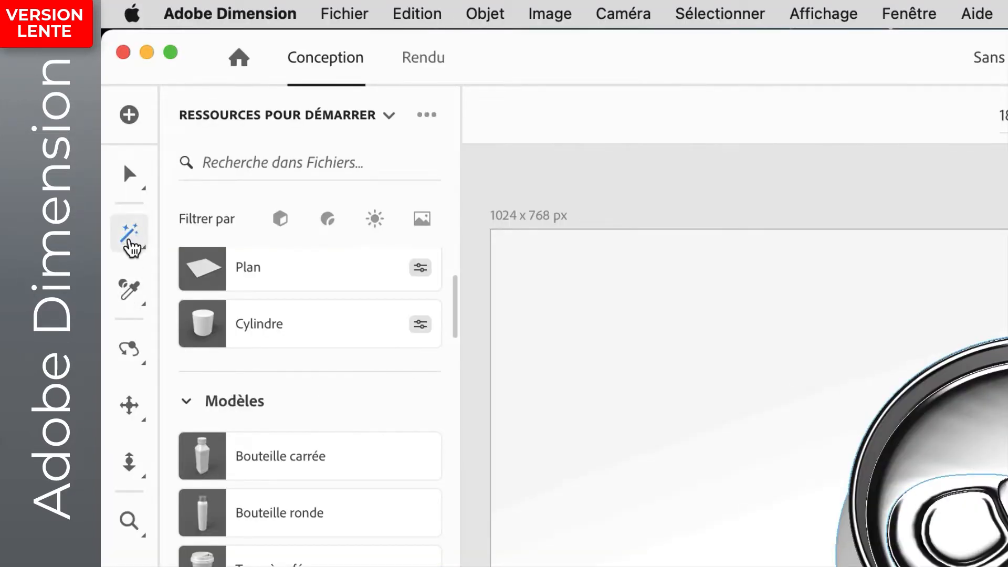
mouse_move(132, 243)
left_click_drag(431, 446, 269, 445)
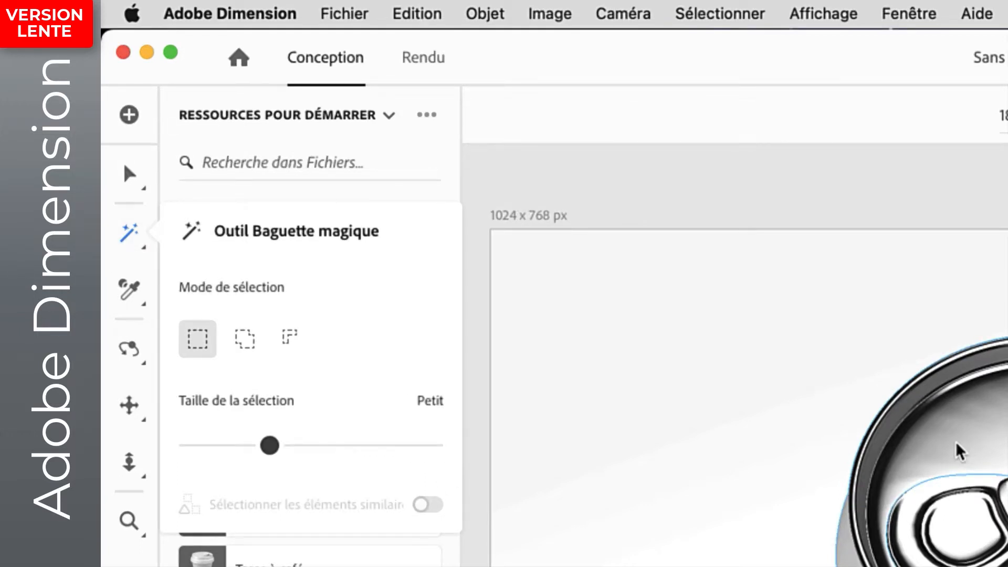
left_click(960, 452)
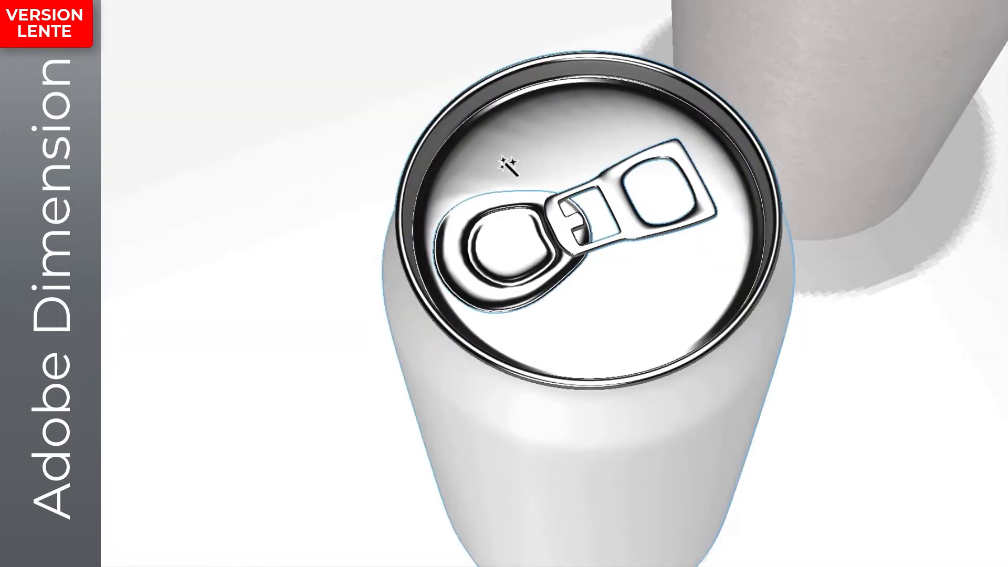
left_click(507, 161)
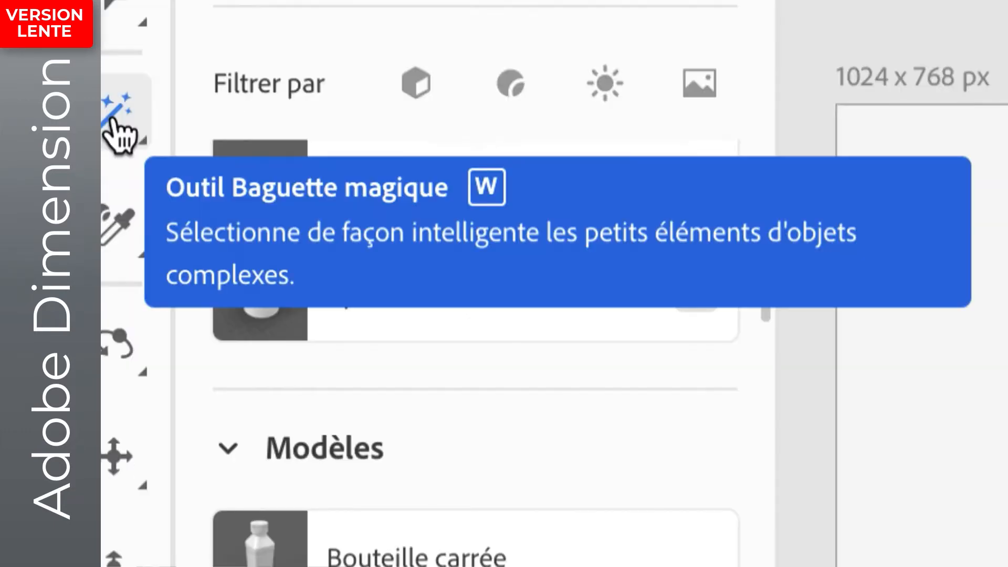
- Try the add-to-selection mode, then return the Magic Wand to new selection
left_click(118, 131)
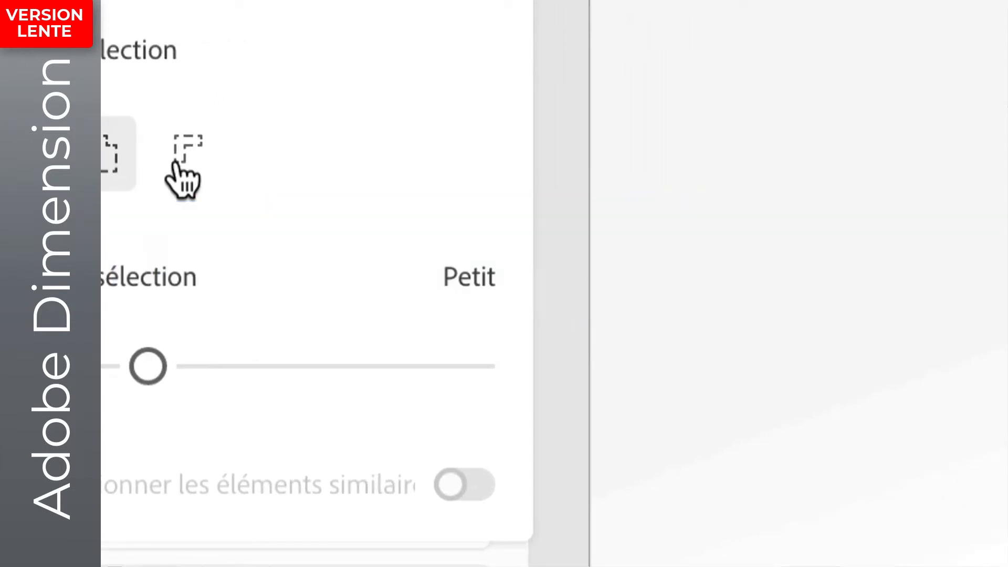
left_click(178, 165)
left_click(148, 167)
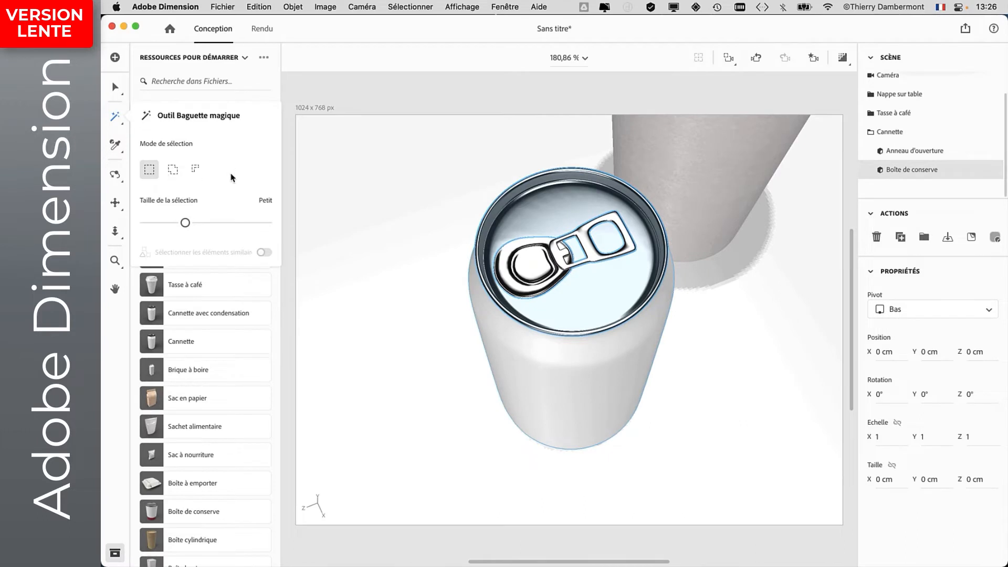
key("alt")
left_click(379, 26)
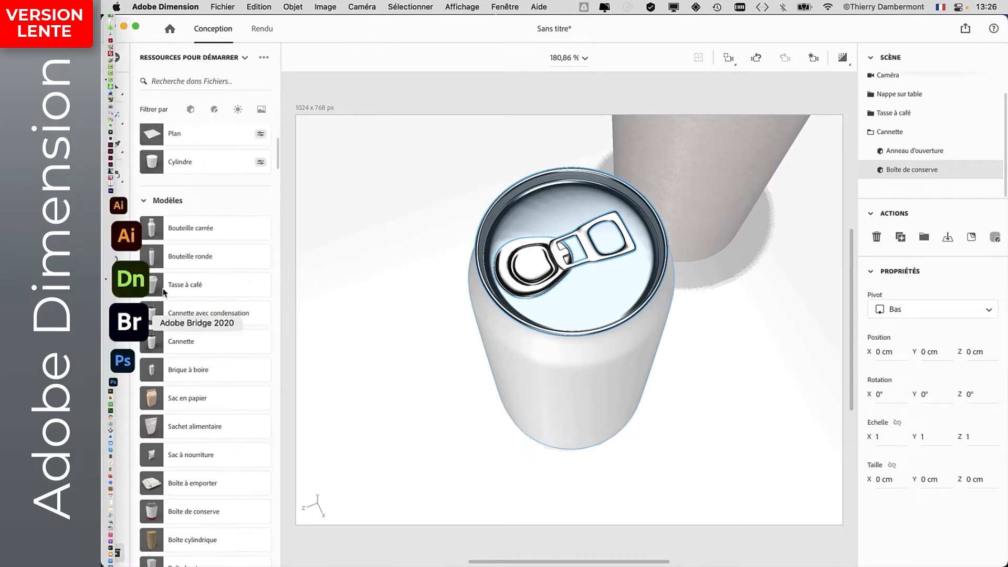
key("super+Tab")
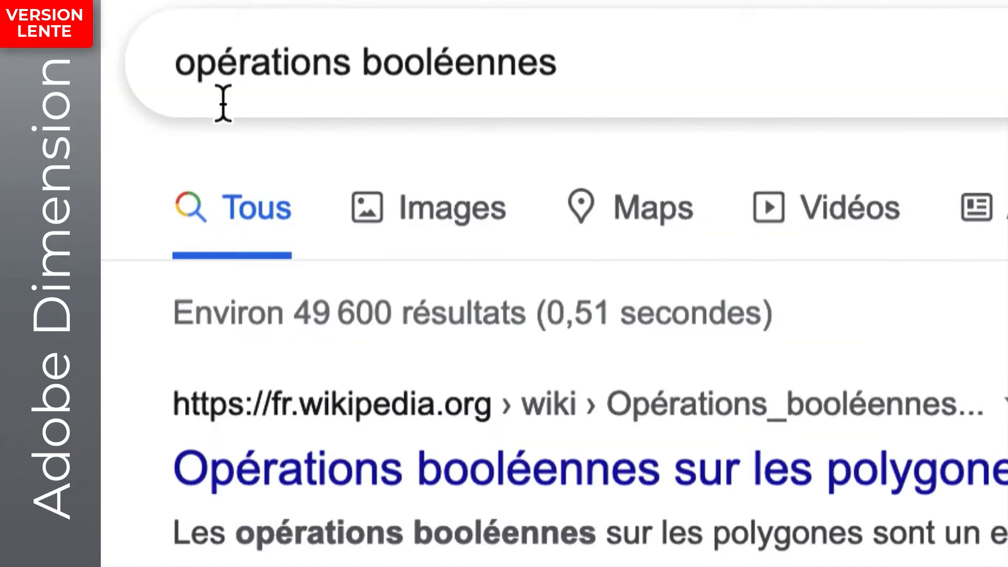
left_click(431, 208)
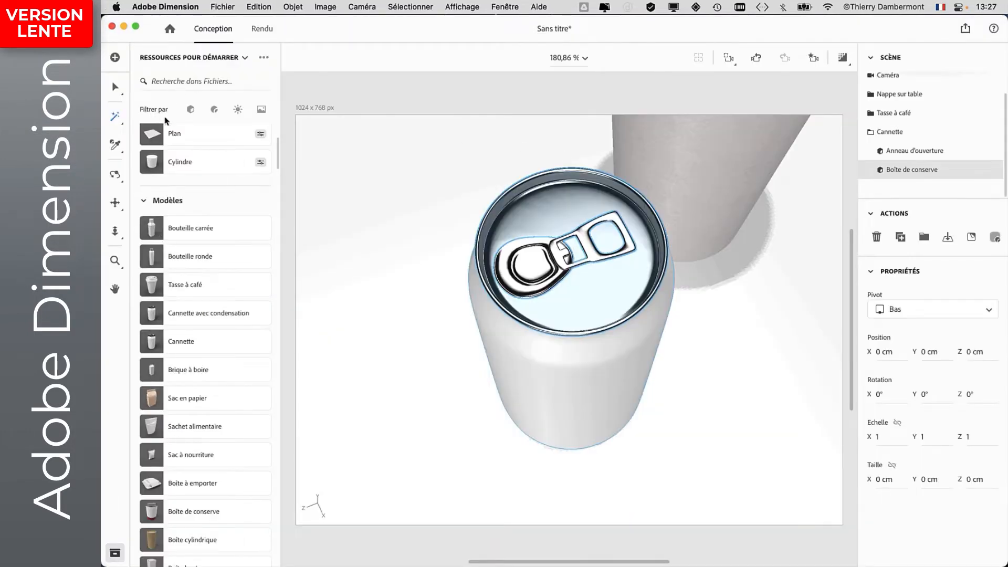
- Apply the Métal géométrique material from the Materials list to the can's inner lid
left_click(214, 110)
left_click(215, 111)
left_click(215, 113)
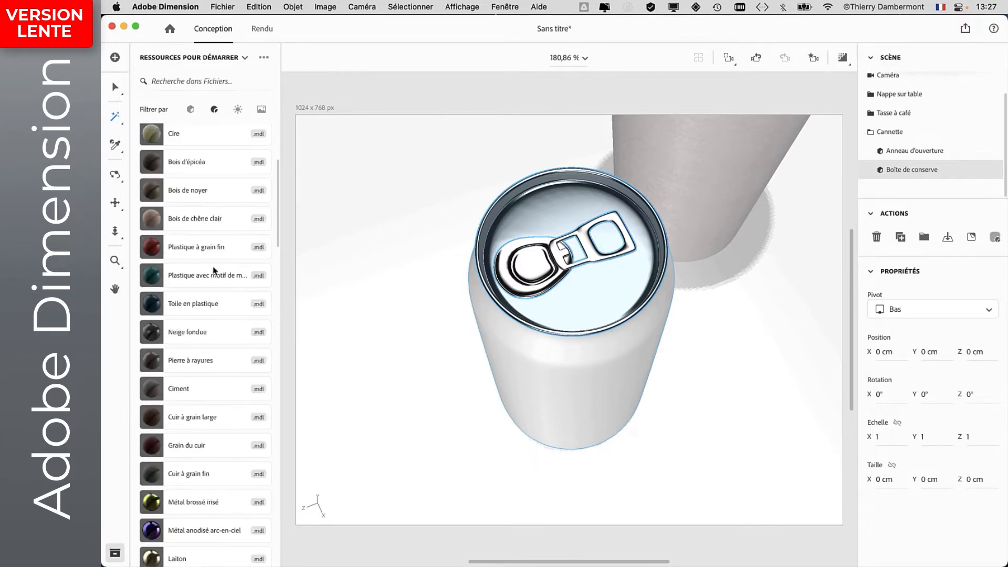
scroll(157, 233, "down", 15)
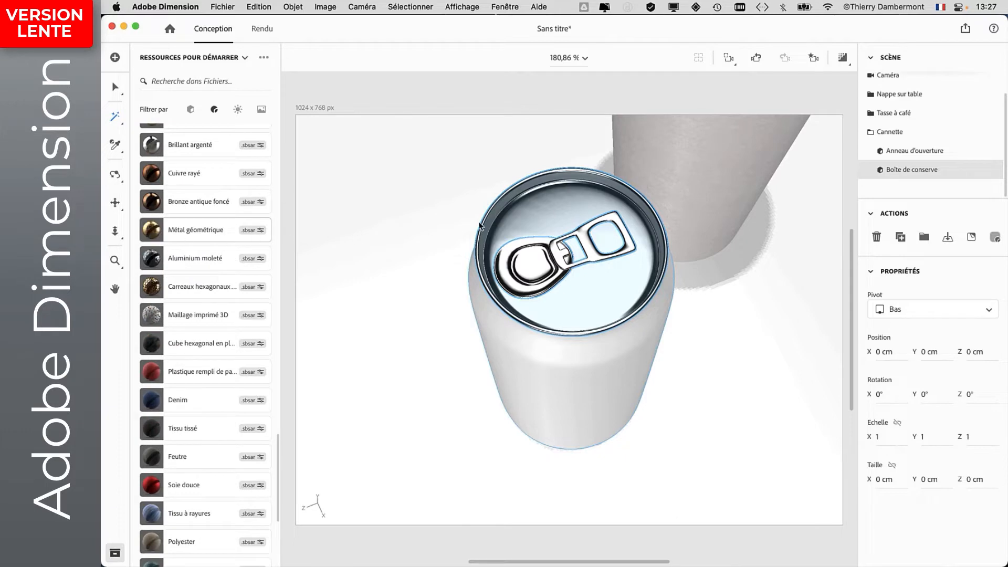
left_click_drag(480, 225, 522, 220)
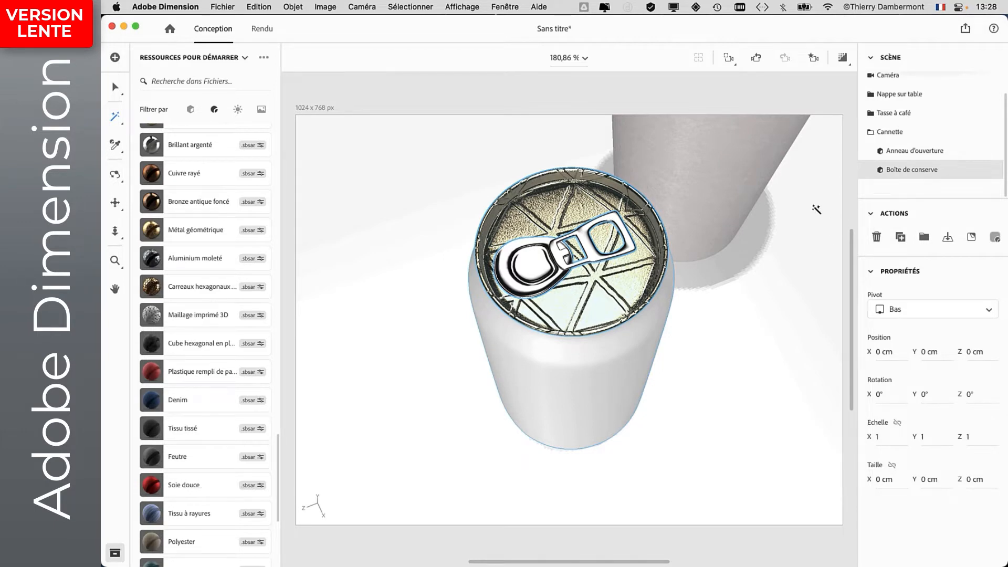
left_click(293, 6)
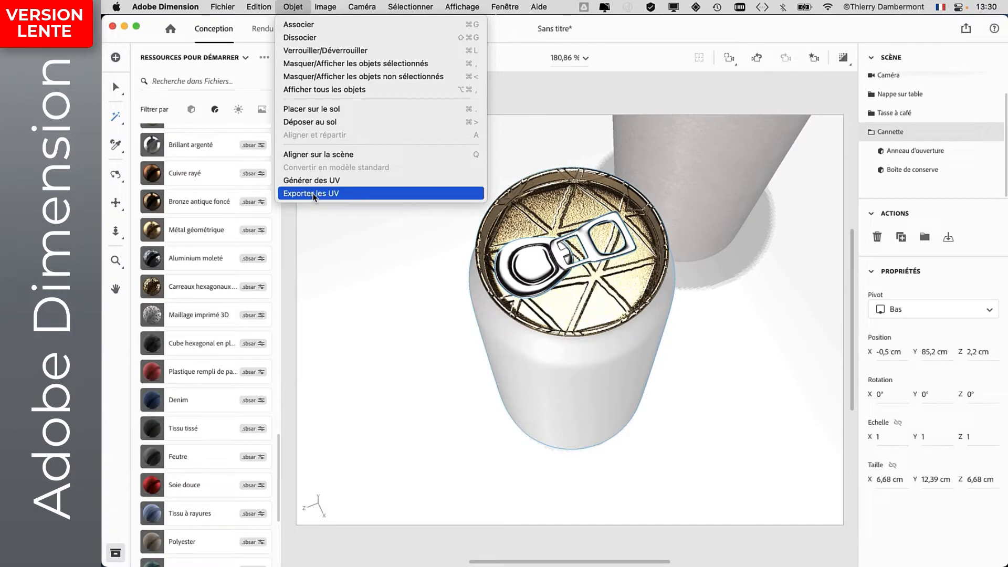
- Orbit to view the can from the side and reset its scale to 1
left_click(588, 100)
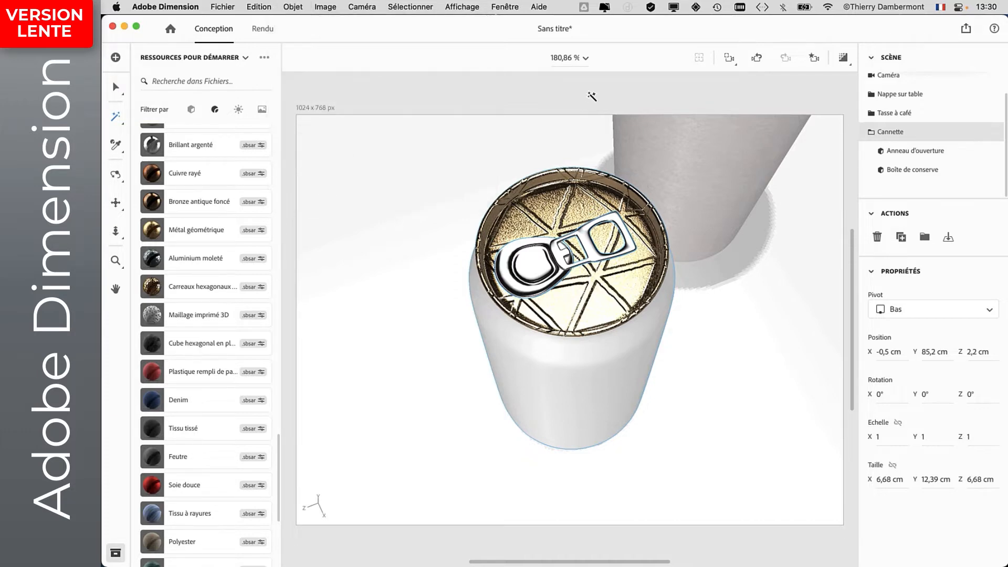
middle_click_drag(708, 360, 643, 267)
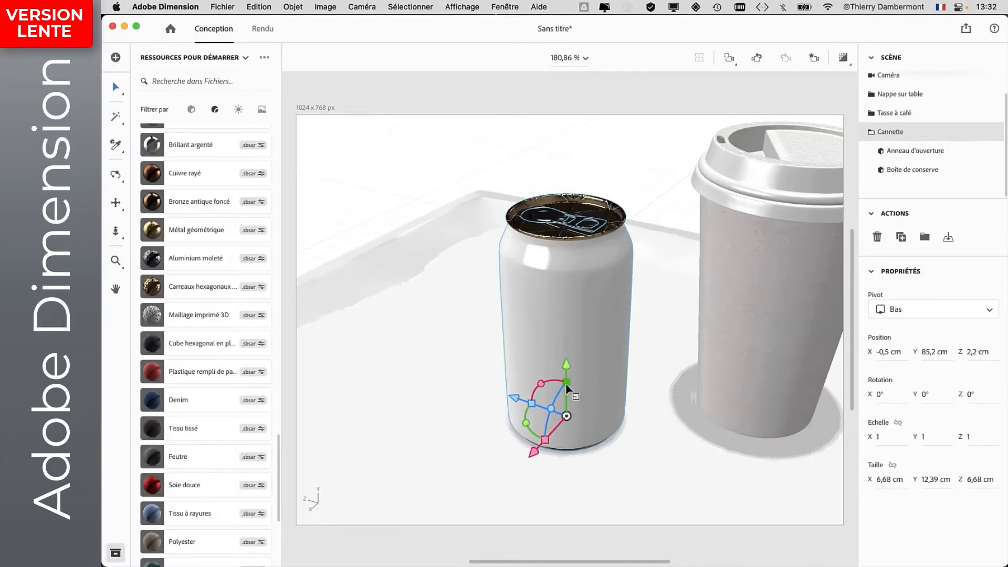
mouse_move(567, 376)
left_click_drag(567, 375, 572, 414)
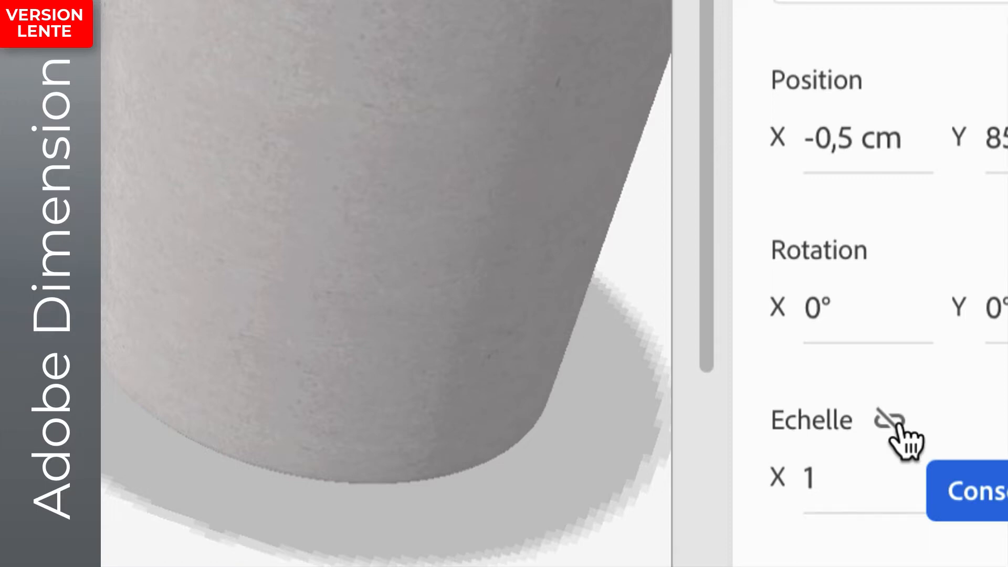
- Set the can's Y scale to 1,4, then settle on 1,3
left_click(939, 443)
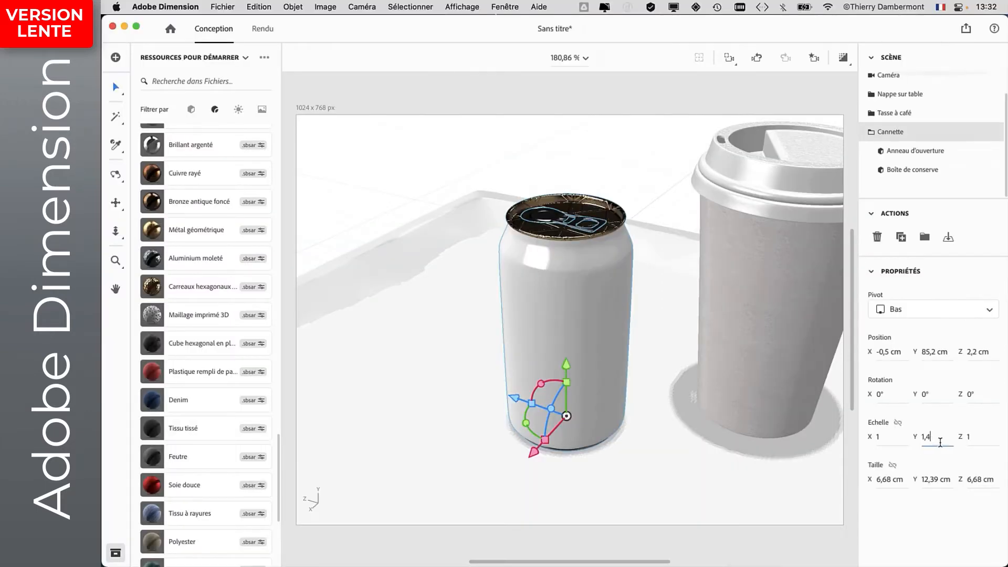
key("Tab")
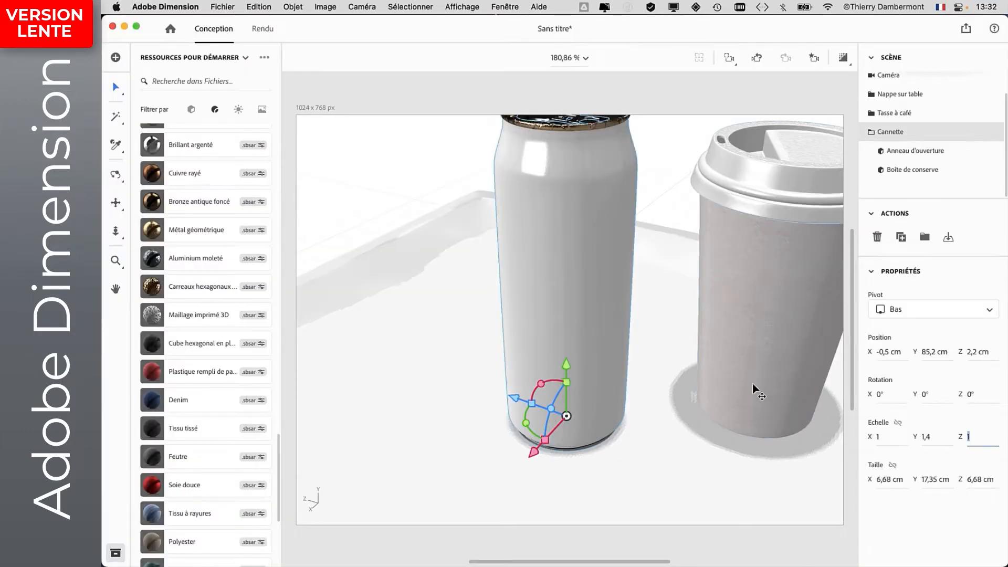
scroll(756, 394, "down", 5)
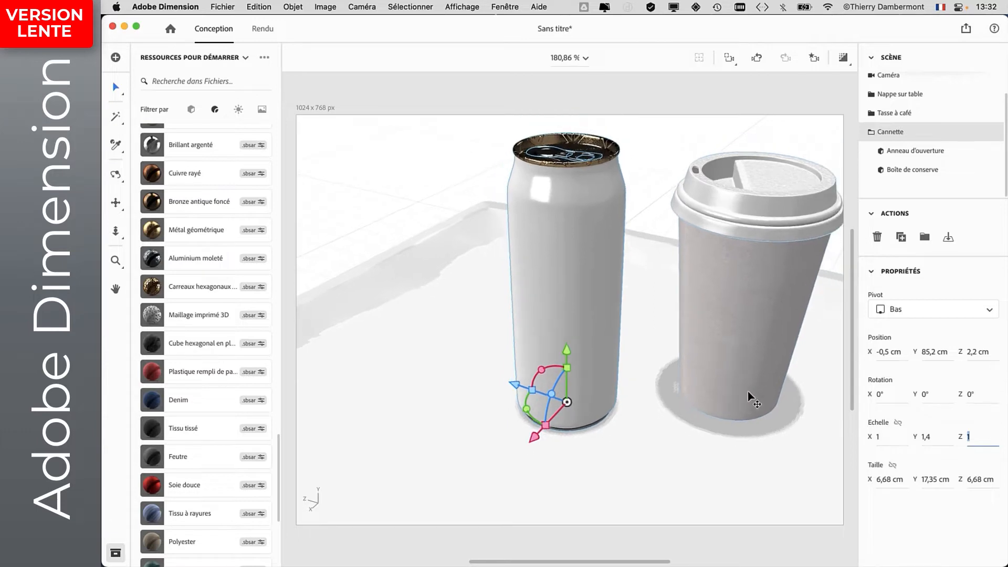
scroll(751, 399, "down", 2)
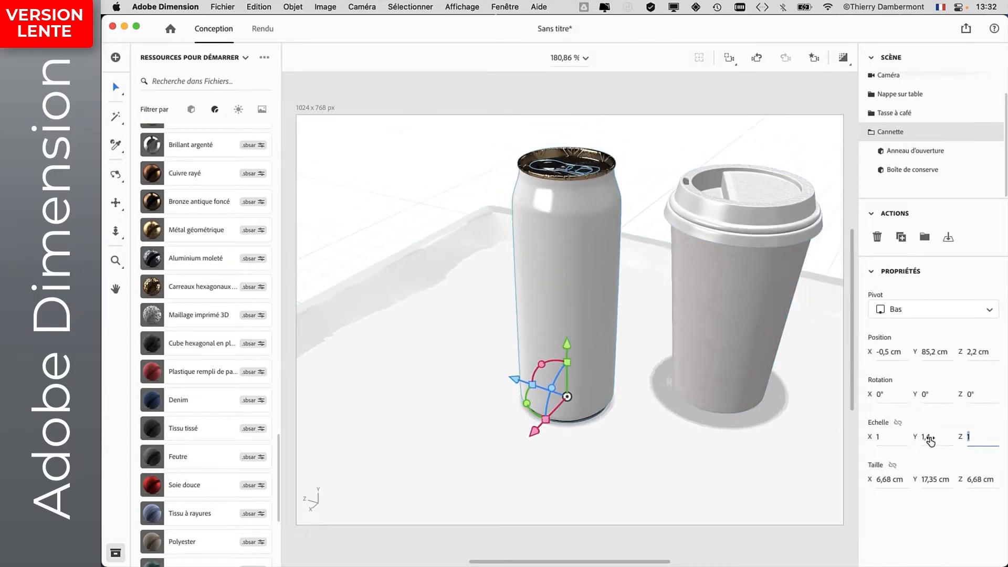
left_click(930, 439)
key("Tab")
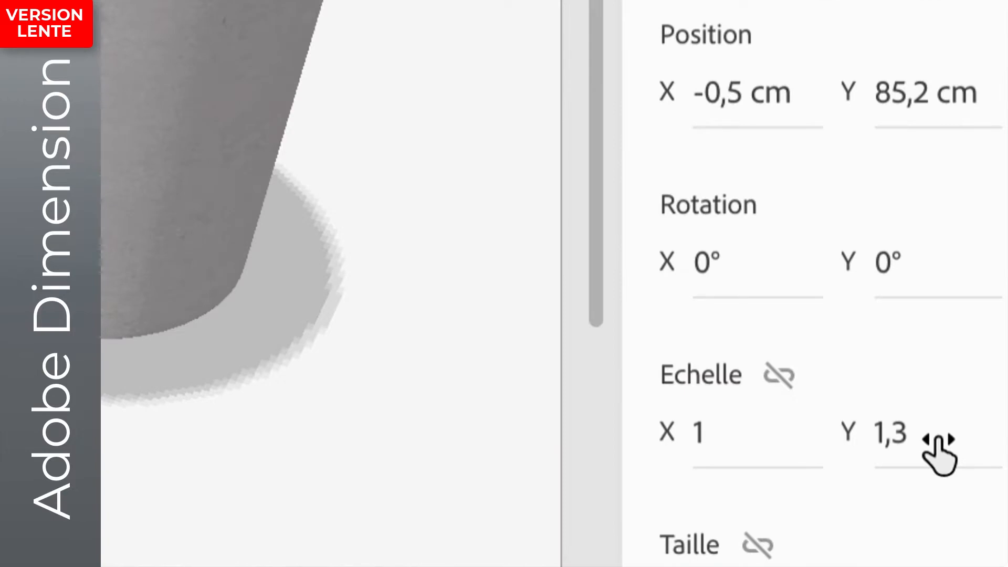
mouse_move(121, 389)
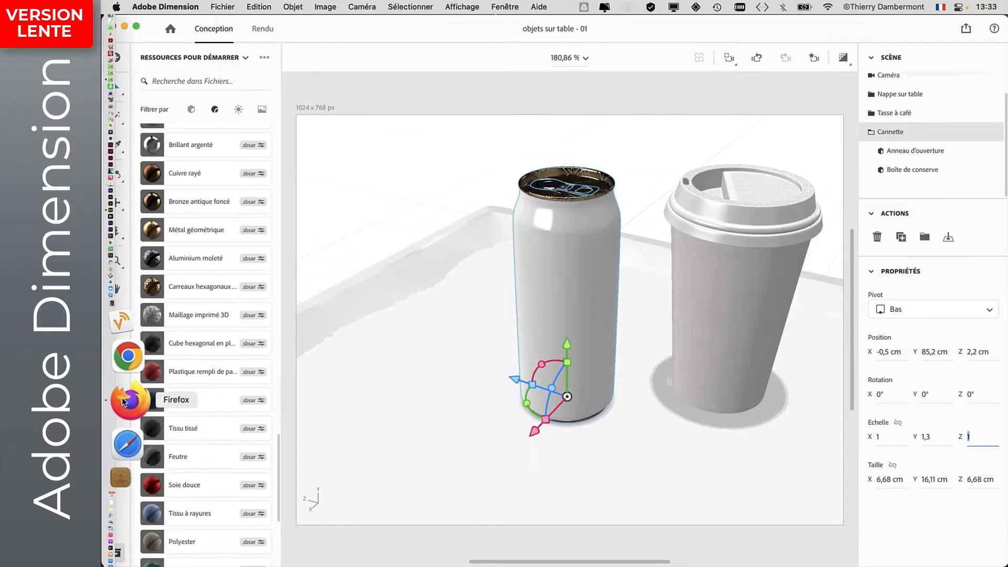
- Search Bing images for 'vintage label' and open the Creative Market label sheet
left_click(123, 401)
type("bing.c")
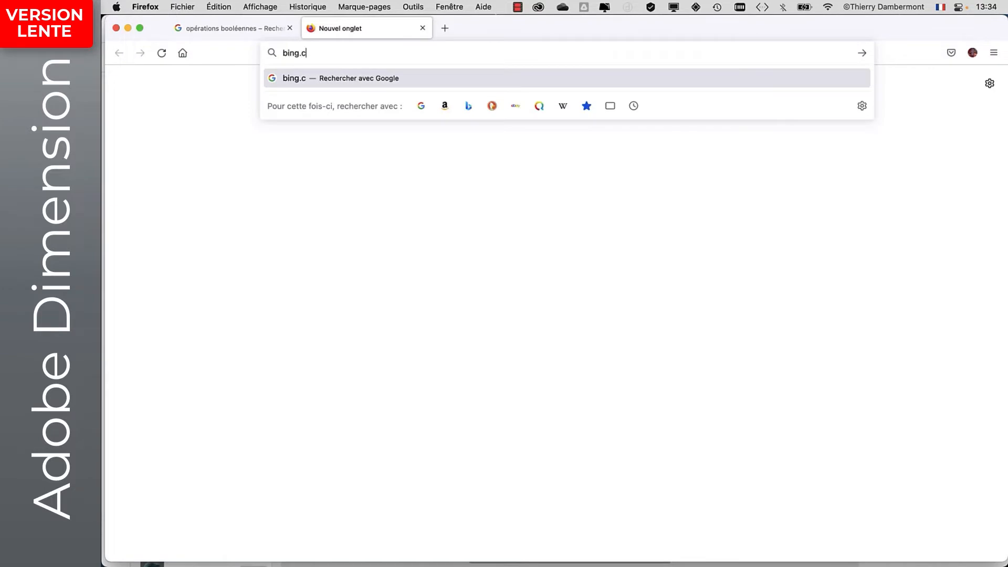
type("om")
key("Return")
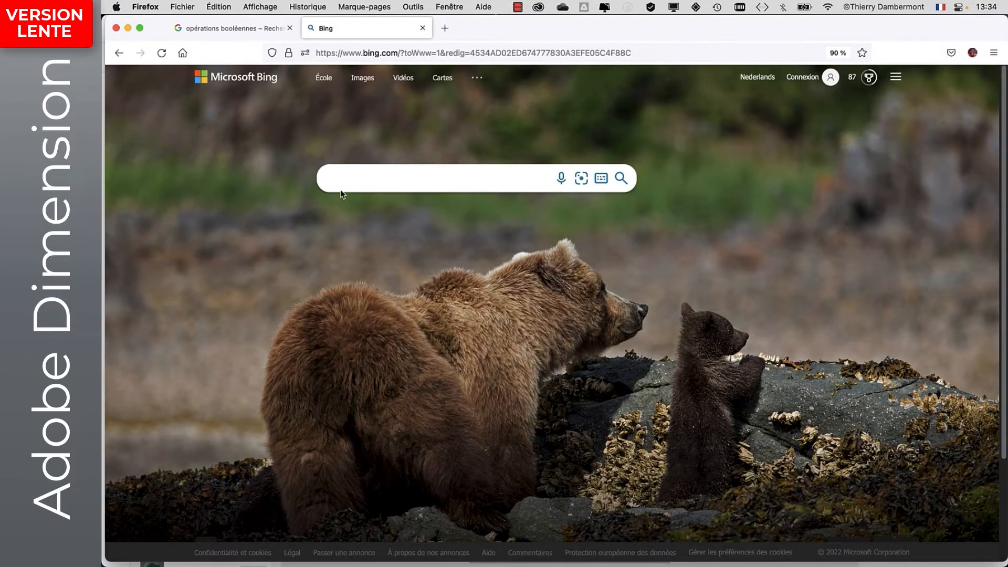
key("BackSpace")
key("BackSpace")
key("BackSpace")
key("BackSpace")
key("BackSpace")
key("BackSpace")
key("BackSpace")
key("BackSpace")
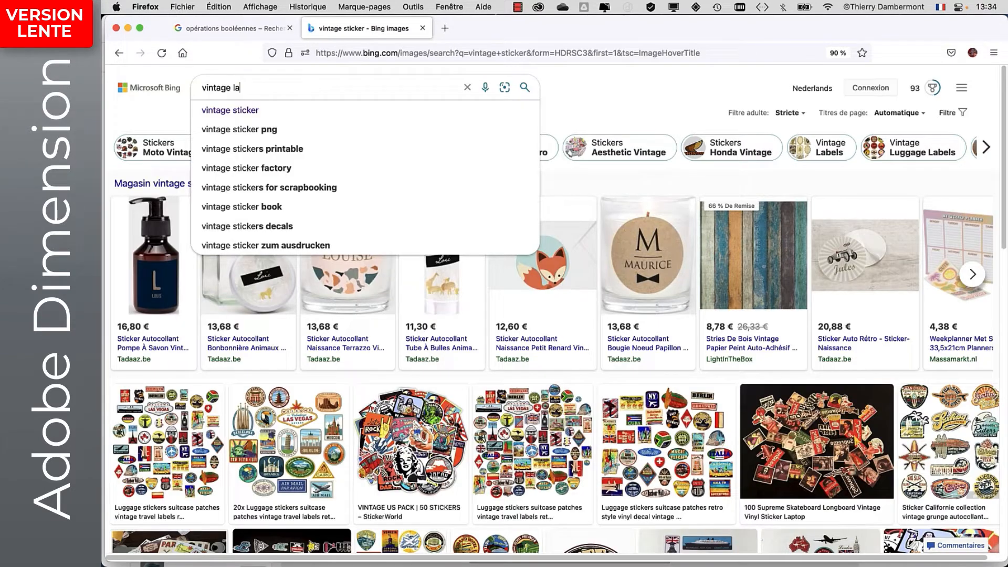
type("label")
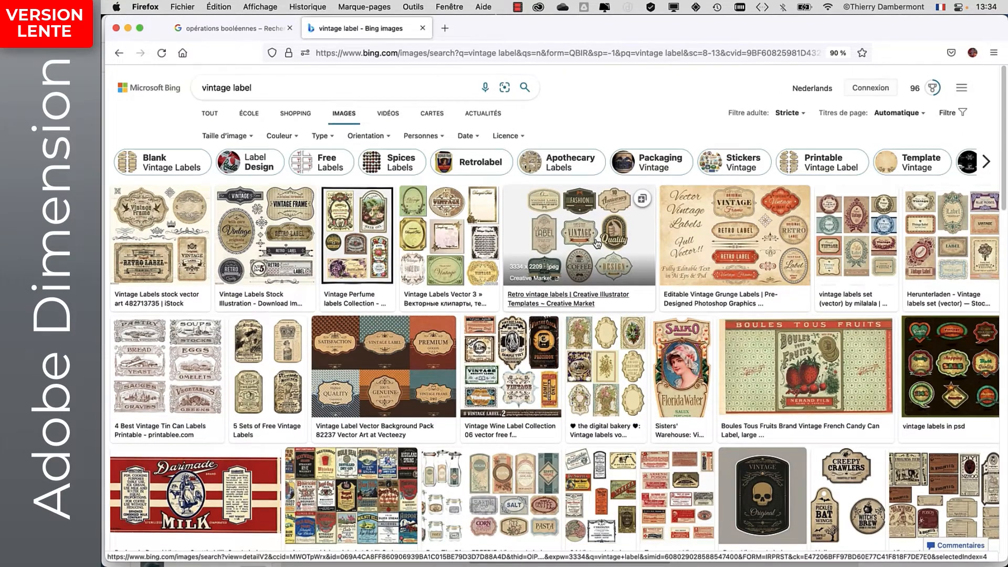
left_click(597, 243)
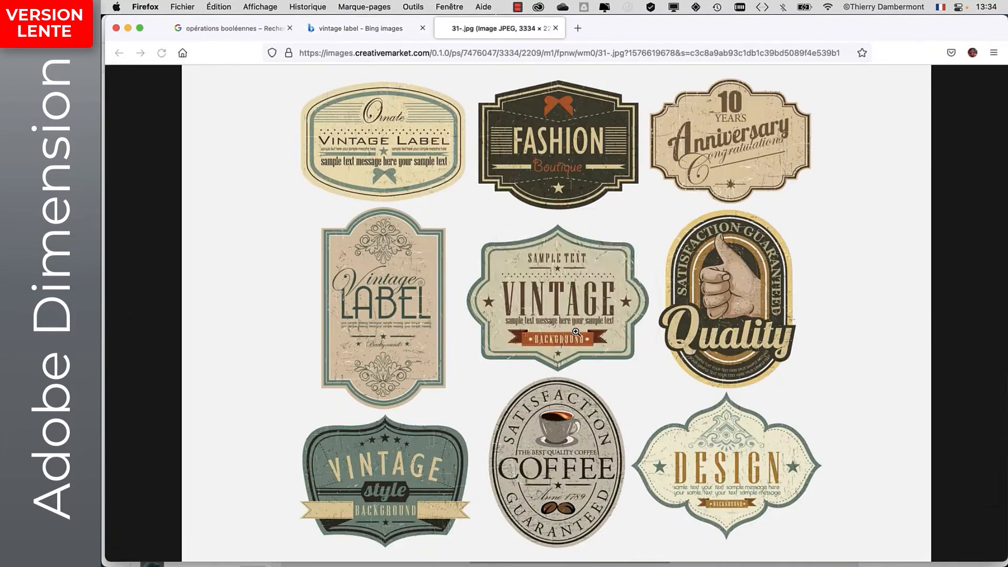
- Save the label sheet image to disk as labels.jpg
right_click(498, 239)
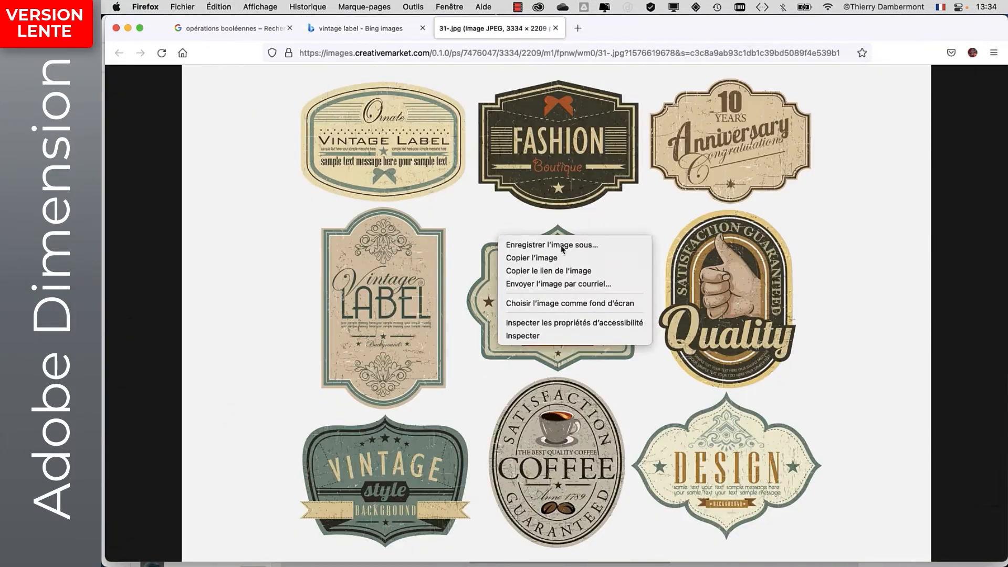
left_click(561, 246)
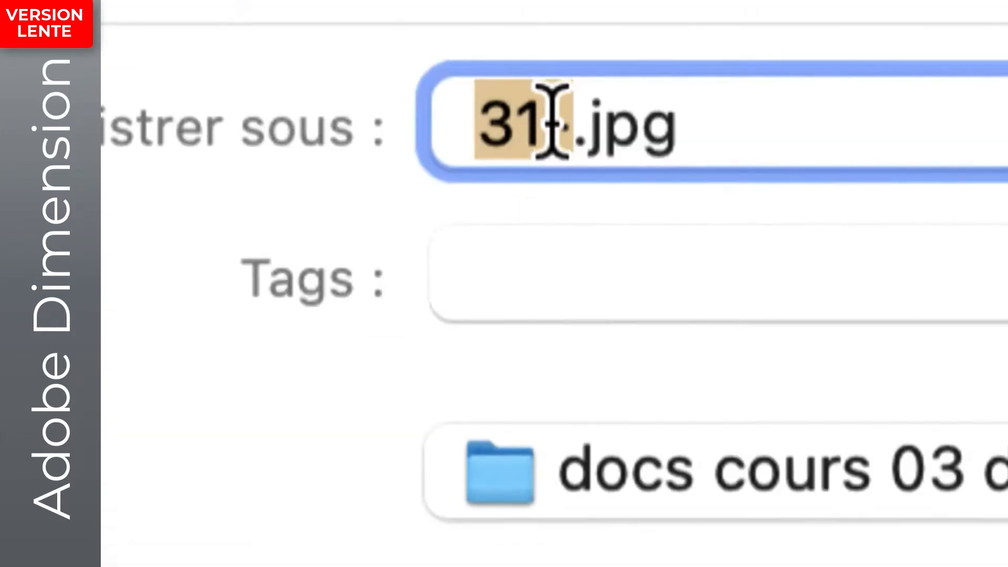
type("labels")
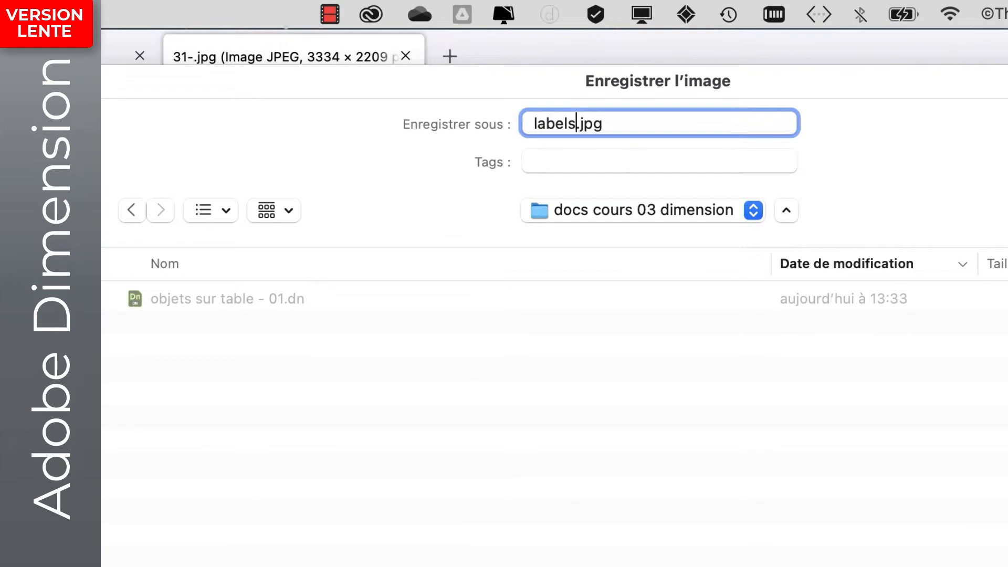
key("Return")
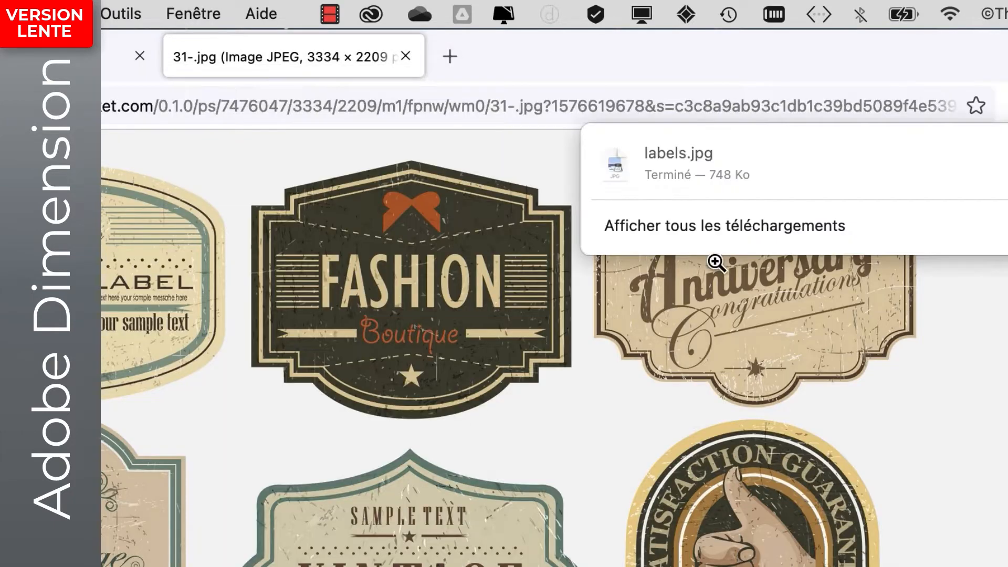
key("super+Tab")
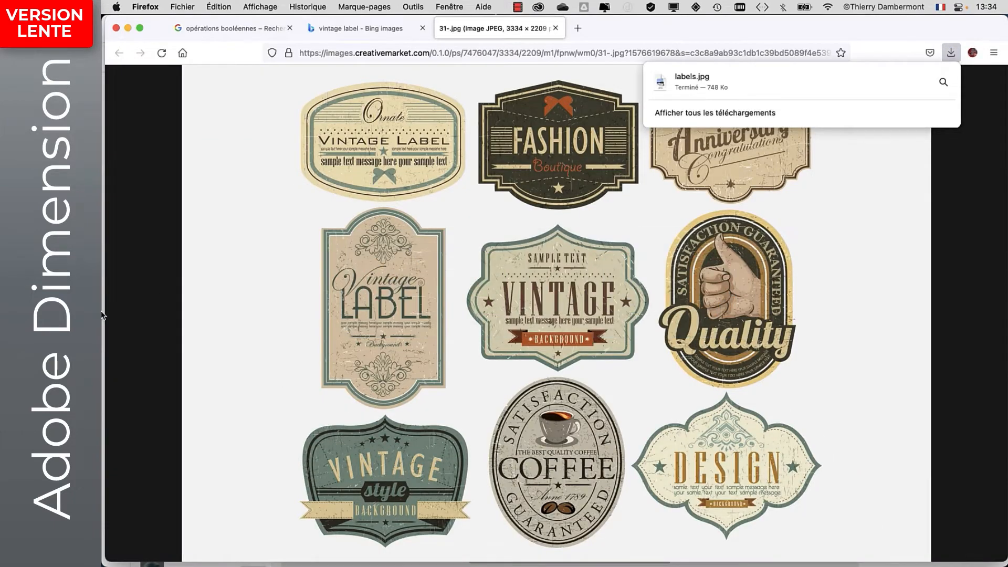
mouse_move(107, 268)
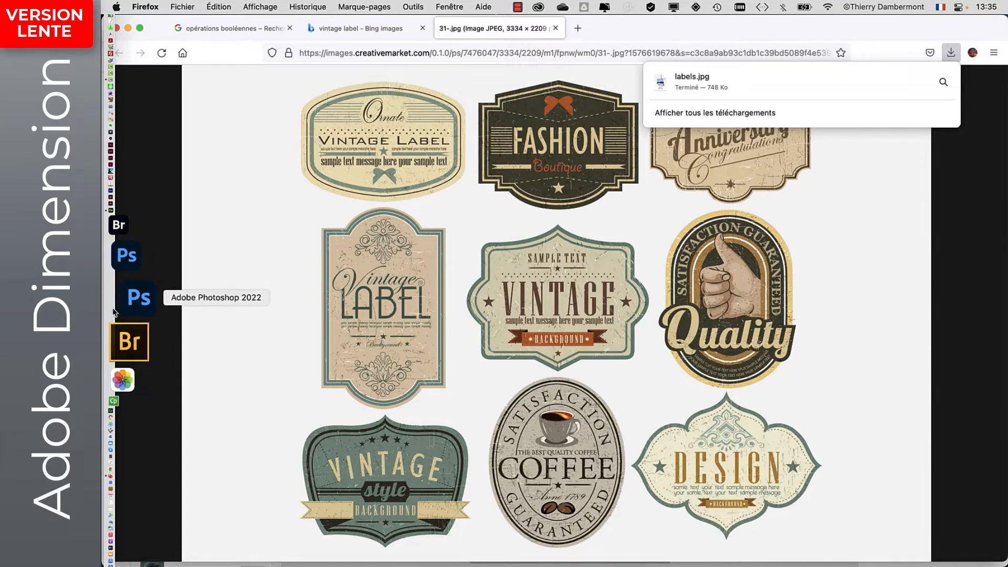
- Crop labels.jpg in Photoshop to frame only the central VINTAGE label, then zoom in
left_click(115, 313)
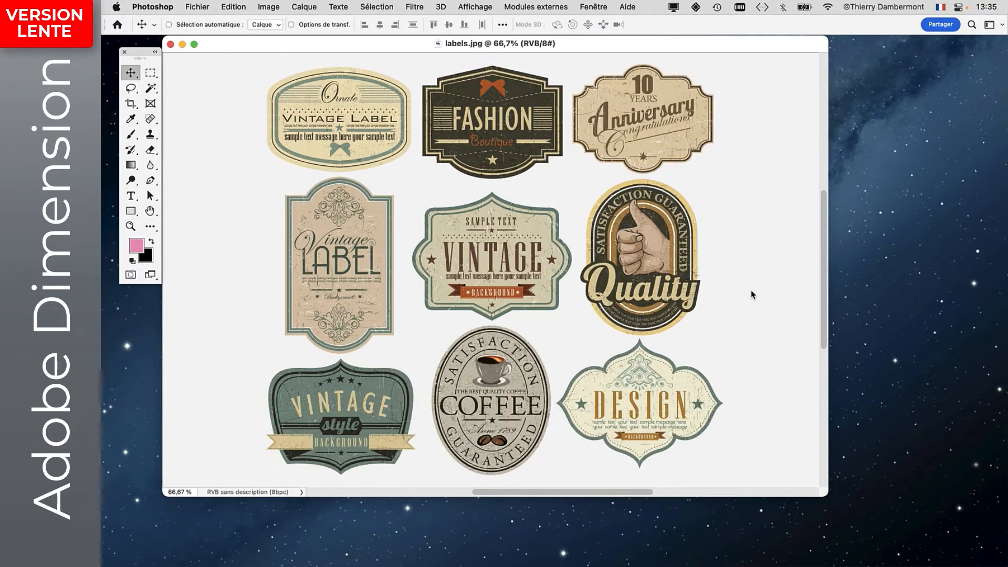
left_click_drag(823, 496, 922, 543)
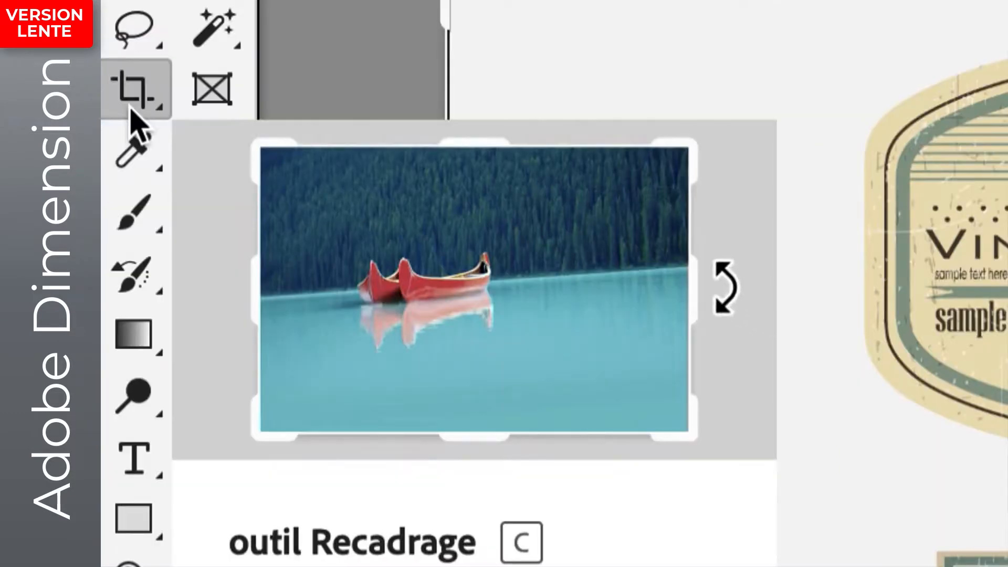
left_click(132, 105)
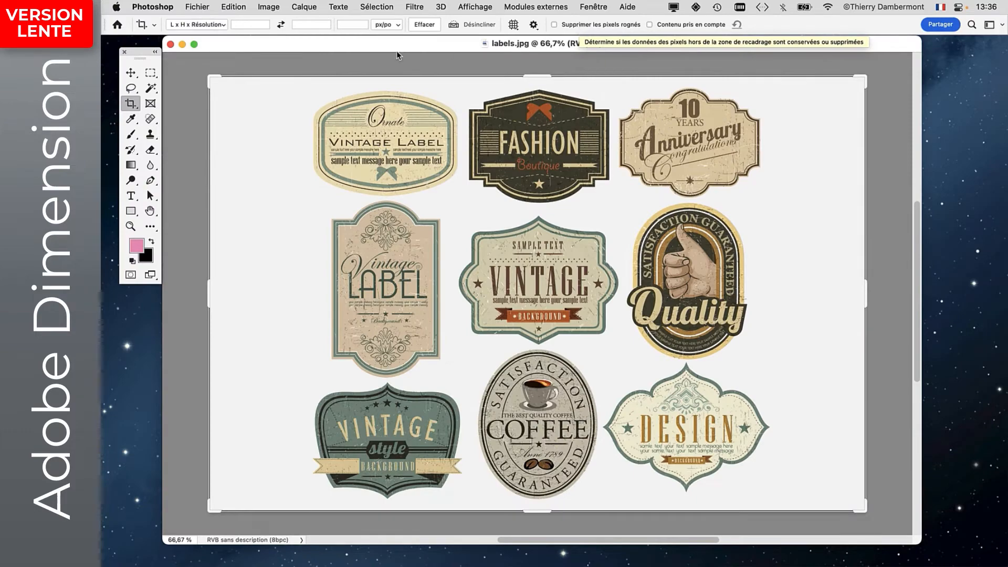
left_click_drag(208, 77, 329, 145)
left_click_drag(741, 452, 621, 362)
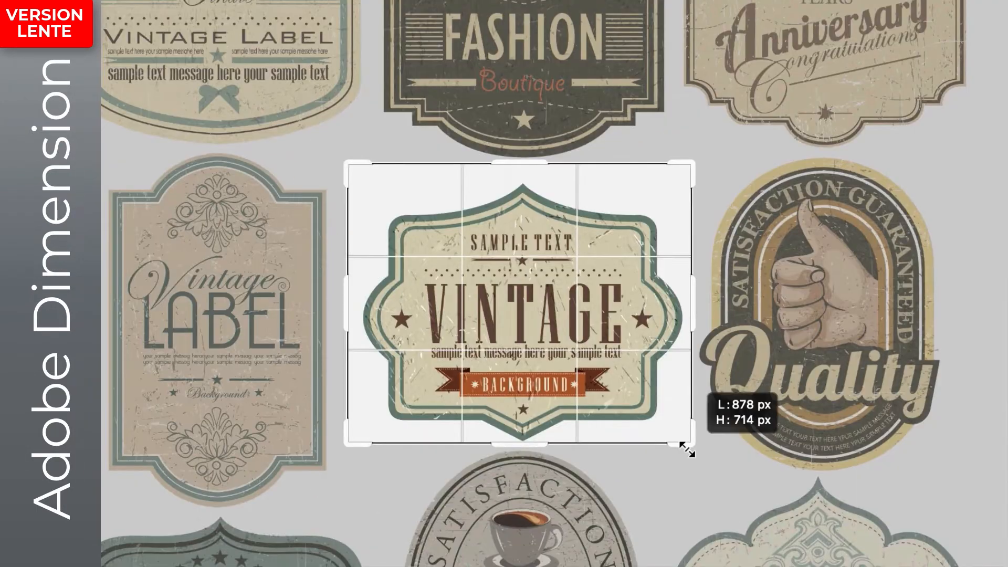
left_click_drag(687, 450, 687, 450)
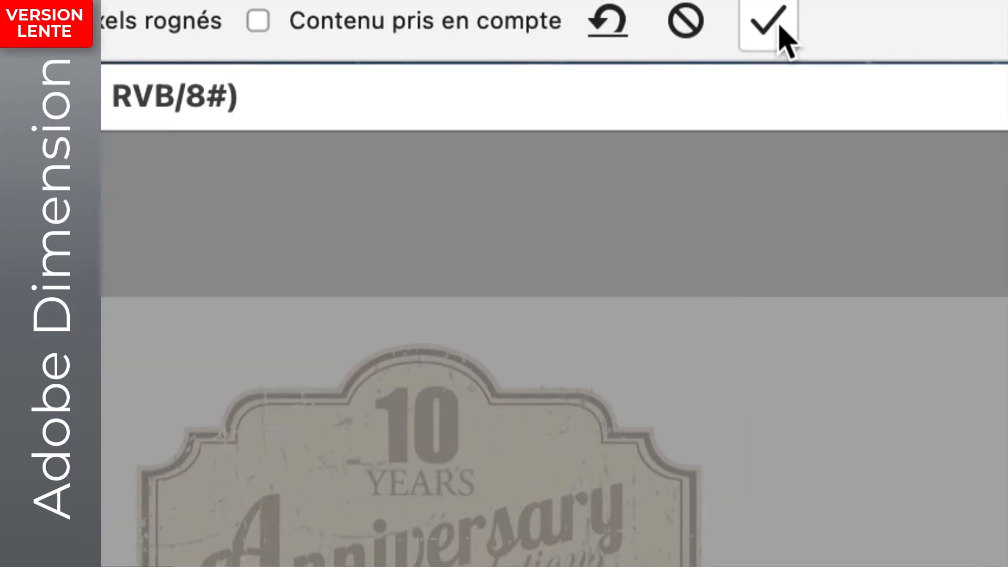
left_click(780, 29)
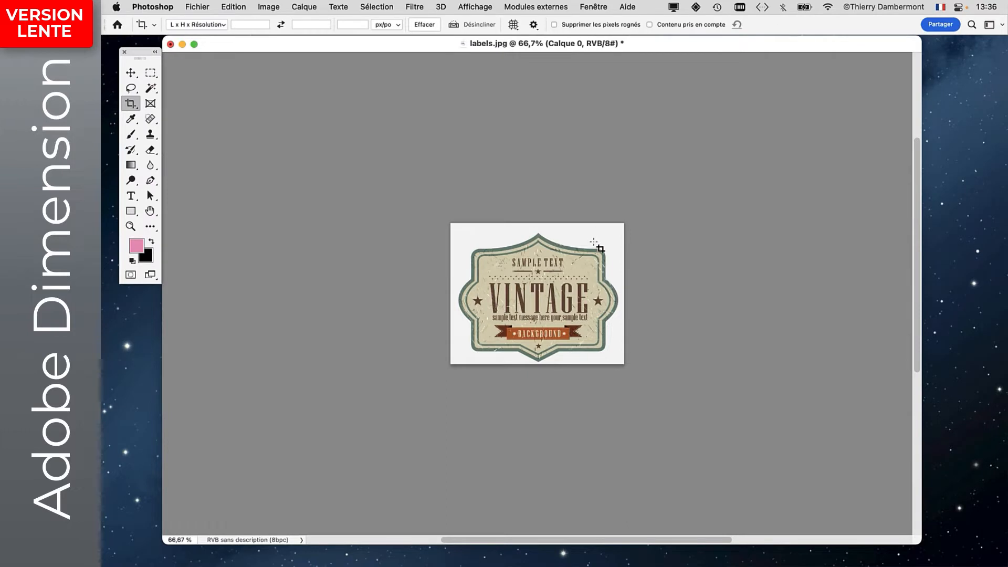
scroll(596, 243, "up", 3, "alt")
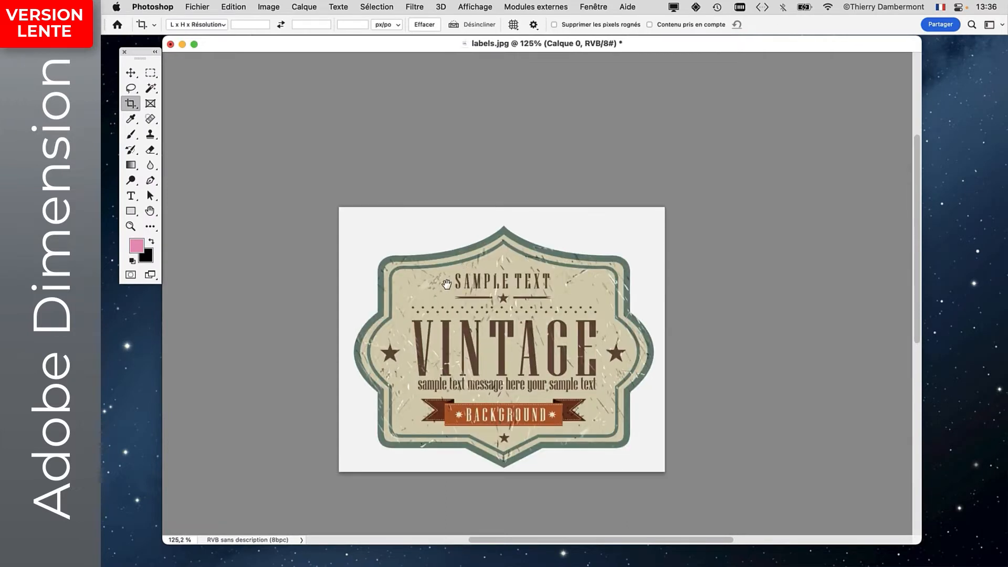
scroll(439, 282, "up", 2, "alt")
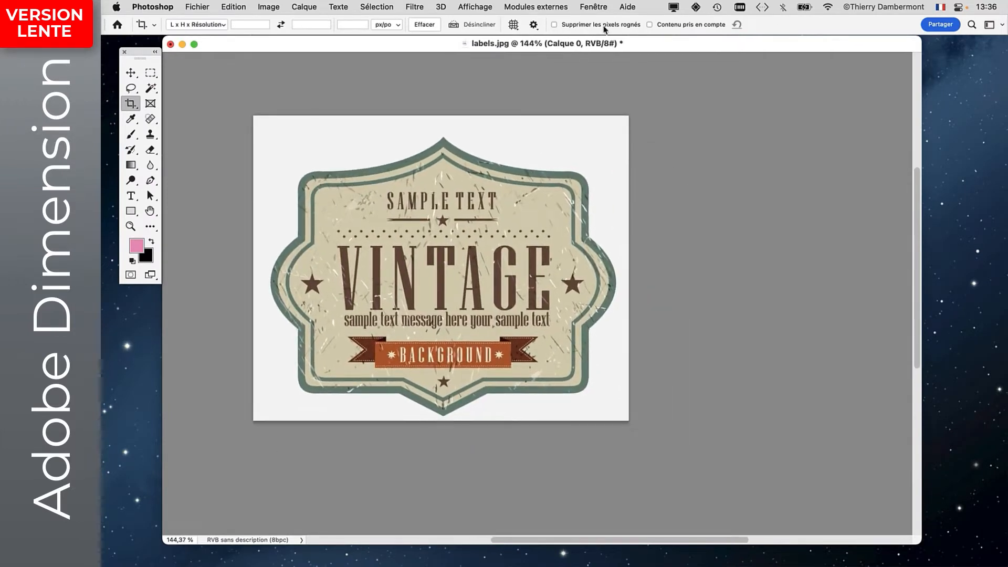
left_click(151, 88)
- Magic-wand the white background, add a layer mask on Calque 0 and invert it
left_click(327, 138)
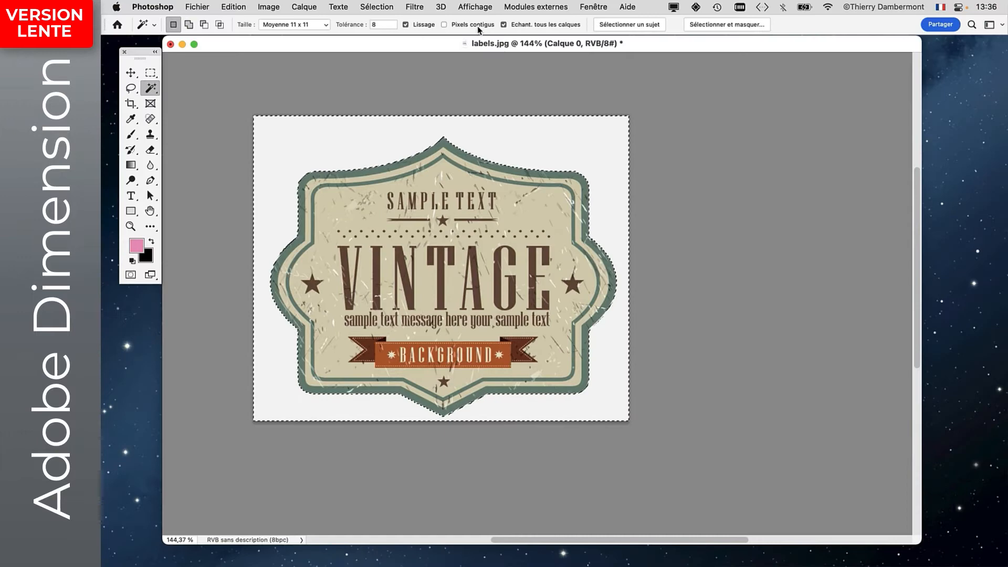
left_click(599, 6)
left_click(620, 121)
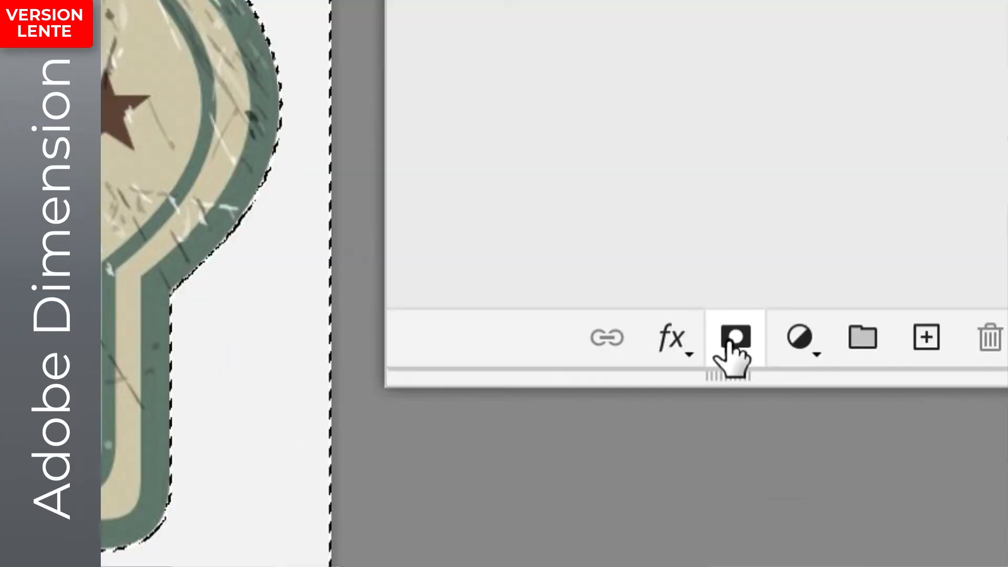
left_click(730, 342)
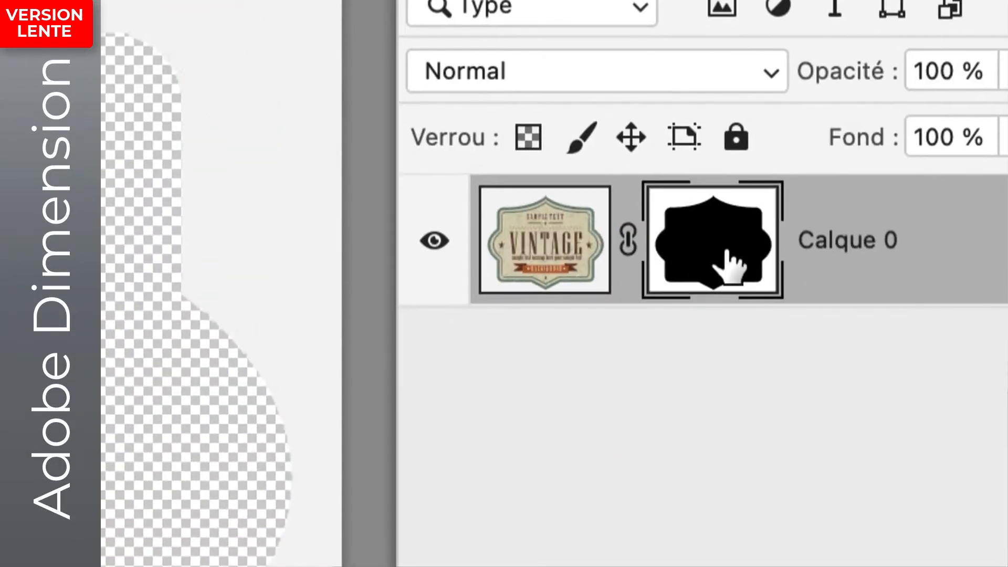
left_click_drag(726, 252, 726, 251)
key("super+i")
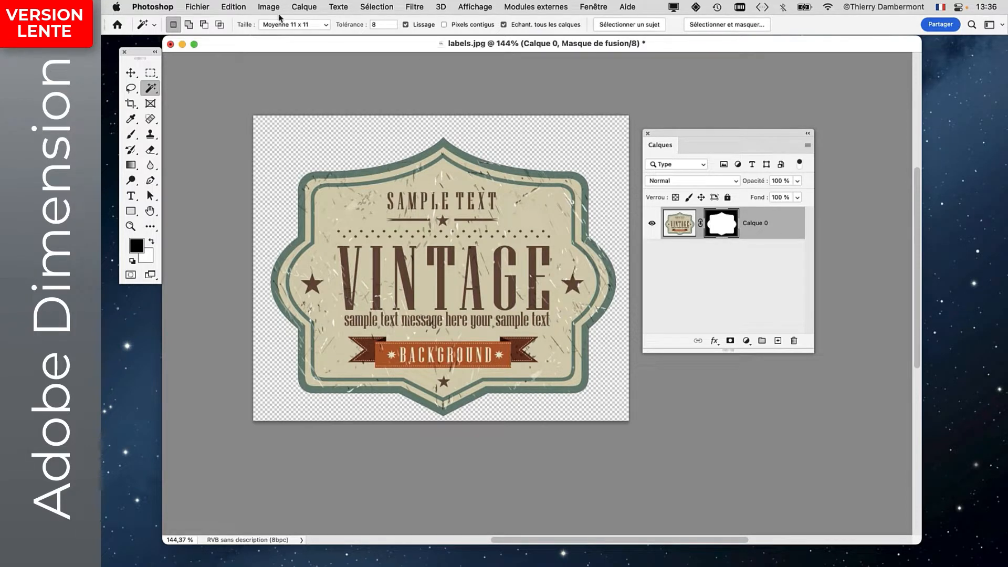
left_click(197, 6)
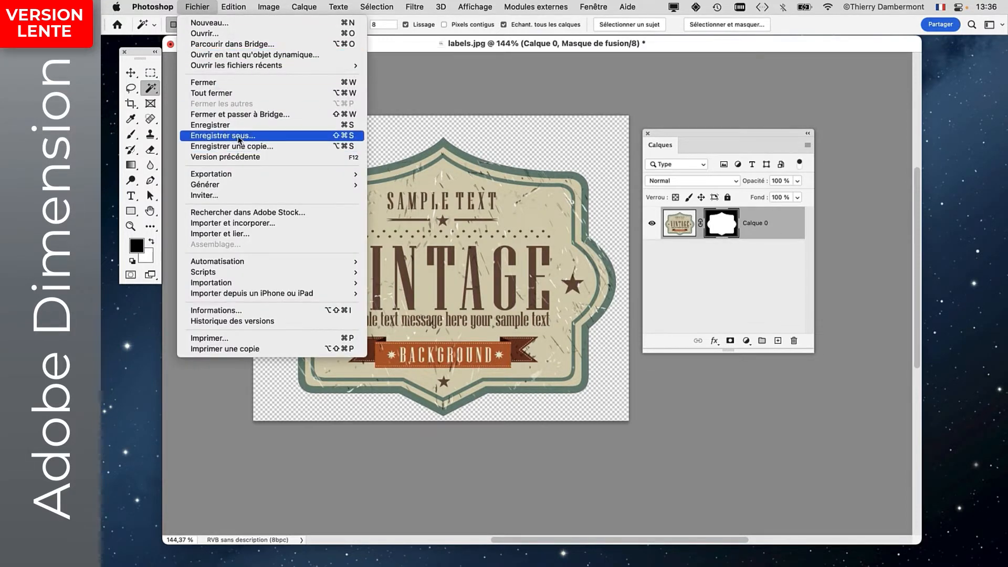
- Save As the masked image under the name label 01.psd
left_click(238, 135)
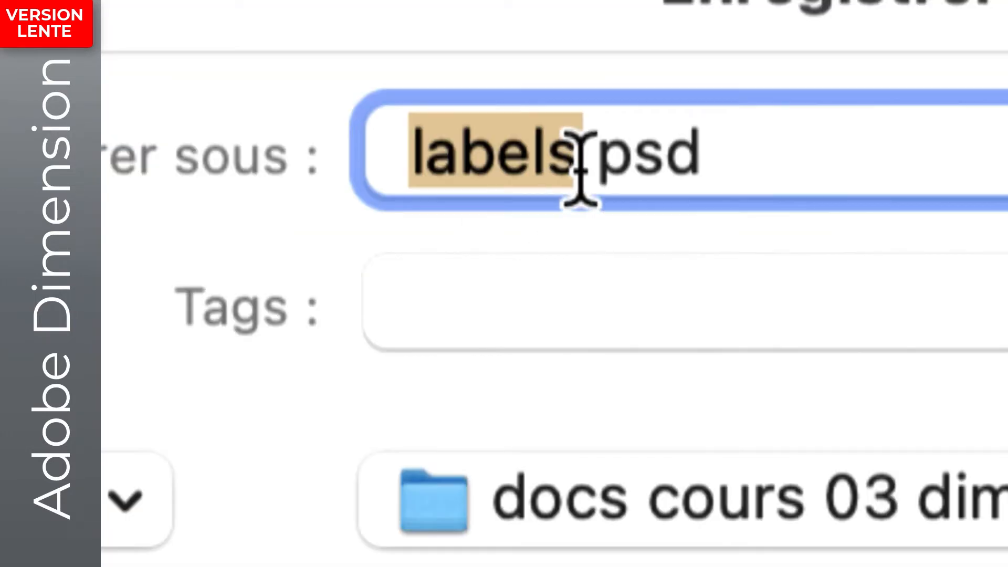
left_click(580, 168)
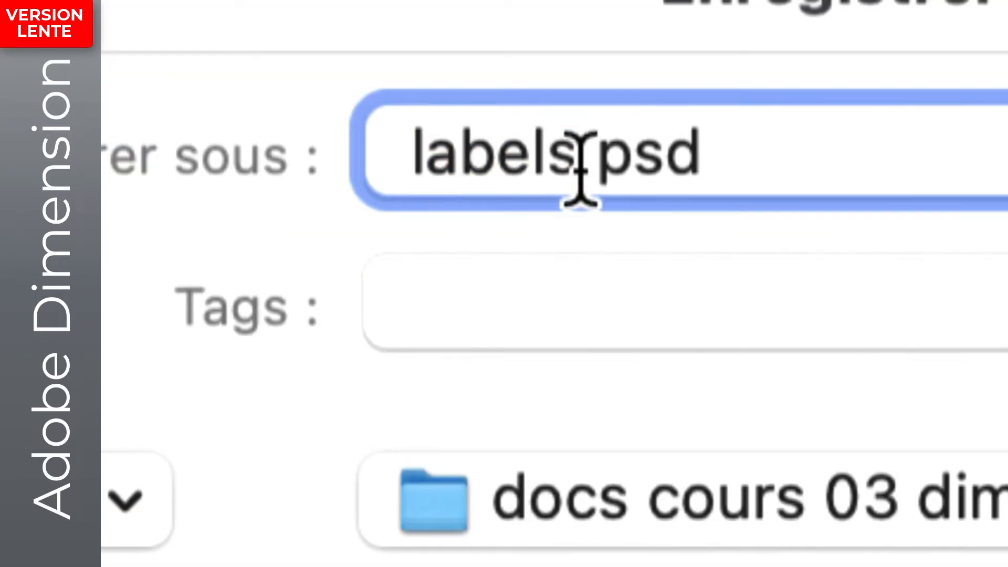
key("BackSpace")
type("01")
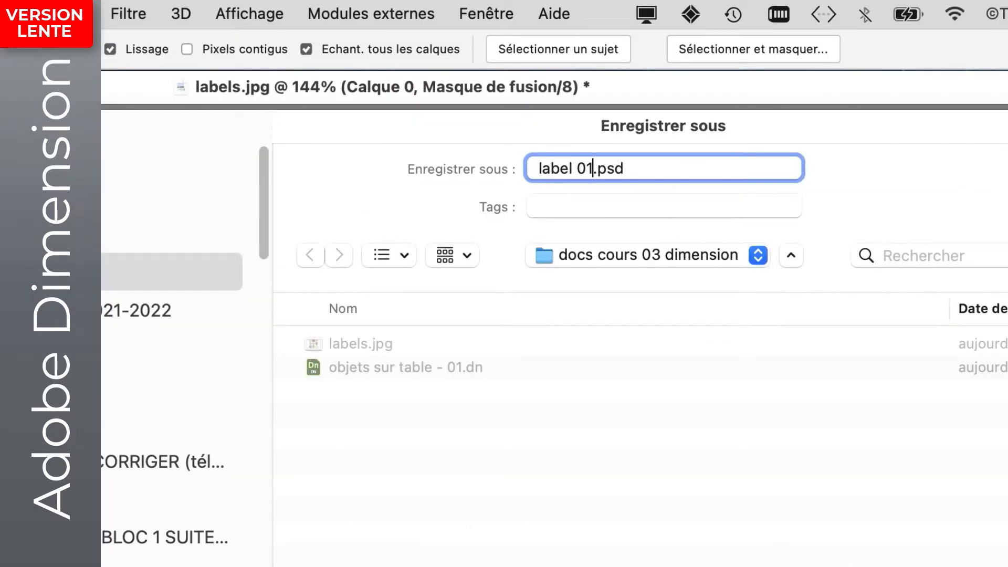
key("Return")
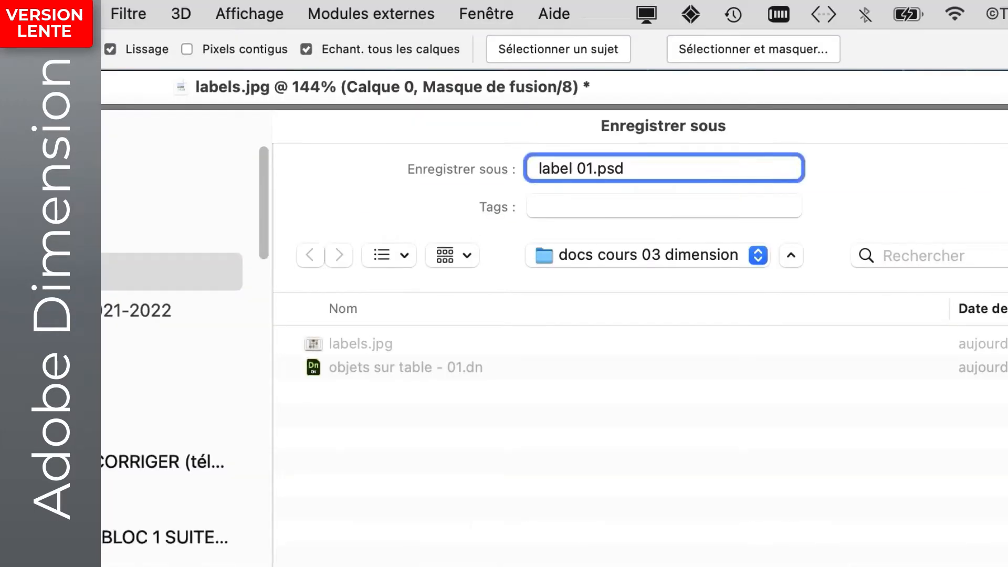
key("super+Tab")
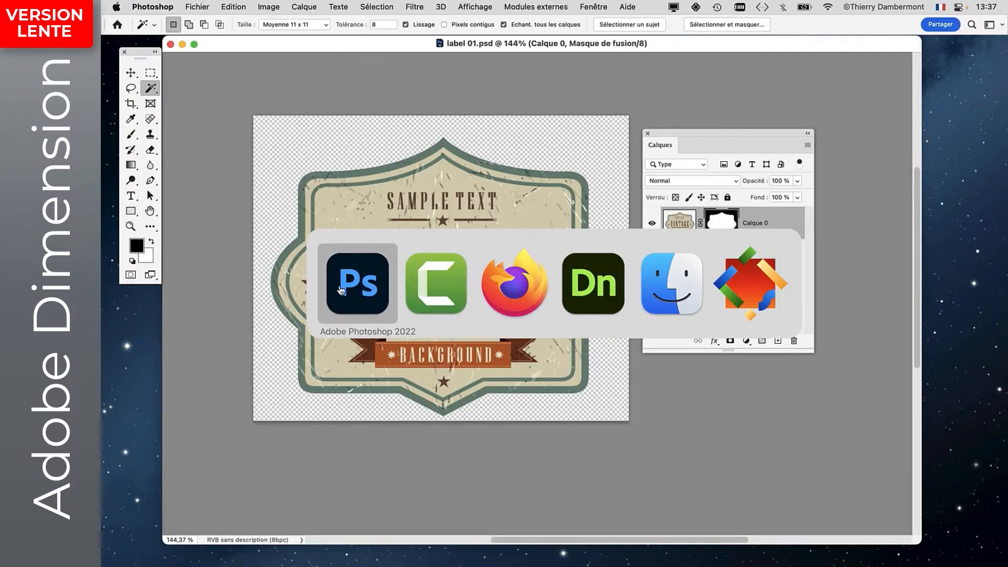
key("super+Tab")
key("super+Tab")
key("super+Tab")
key("super+Tab")
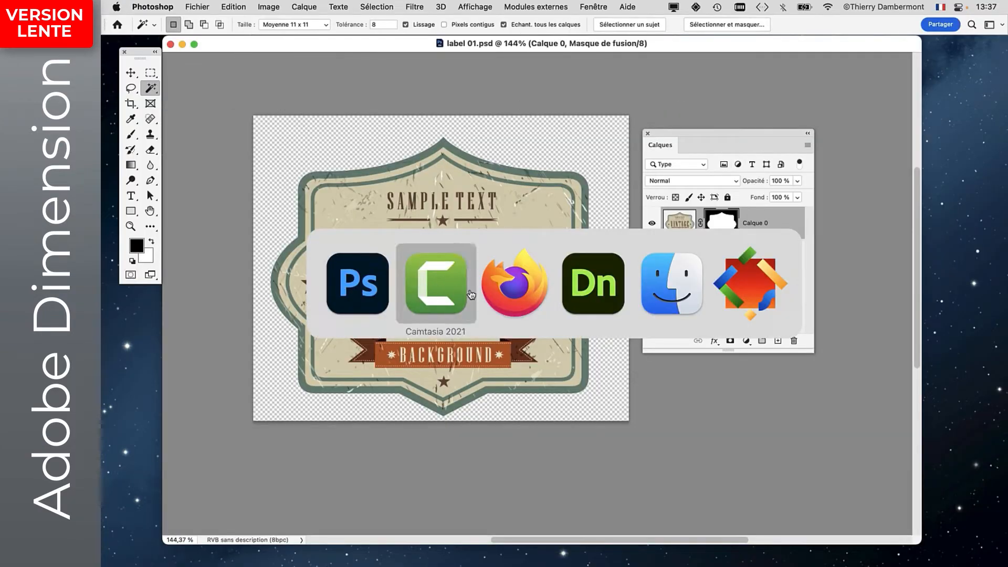
- Open a new Finder window on the course folder, then bring Adobe Dimension forward and shift it left
left_click(180, 6)
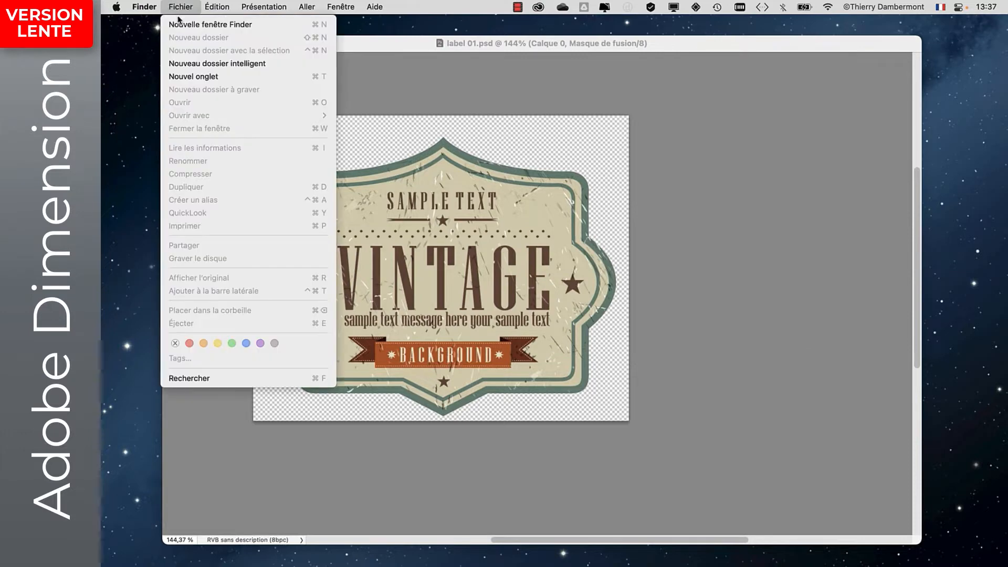
left_click(200, 20)
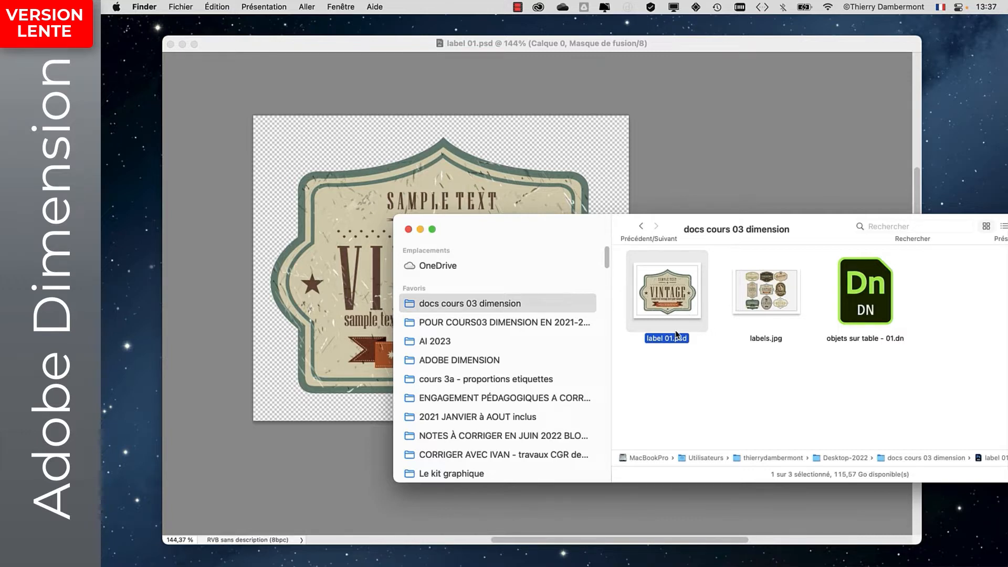
key("super+Tab")
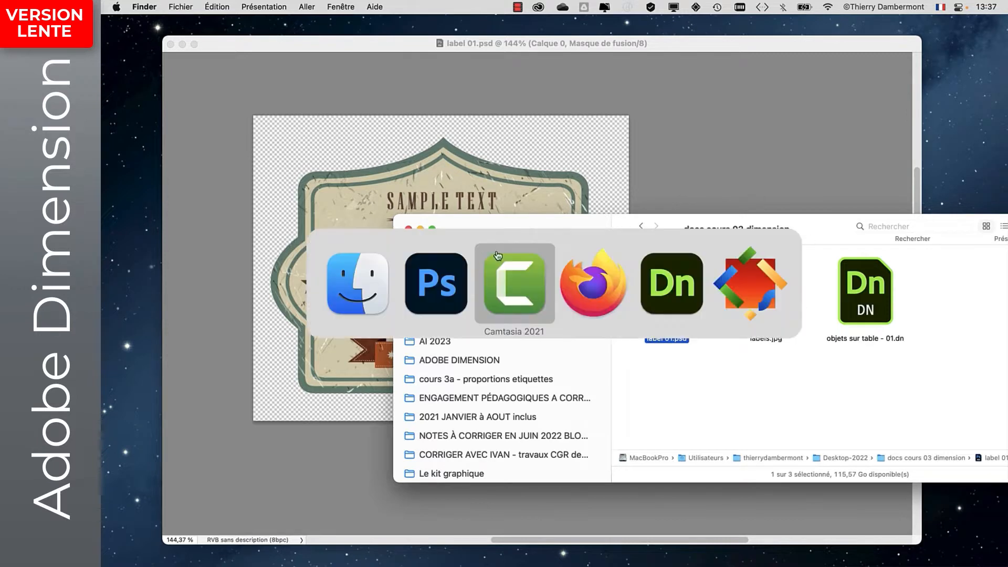
left_click(652, 288)
left_click_drag(852, 31, 578, 23)
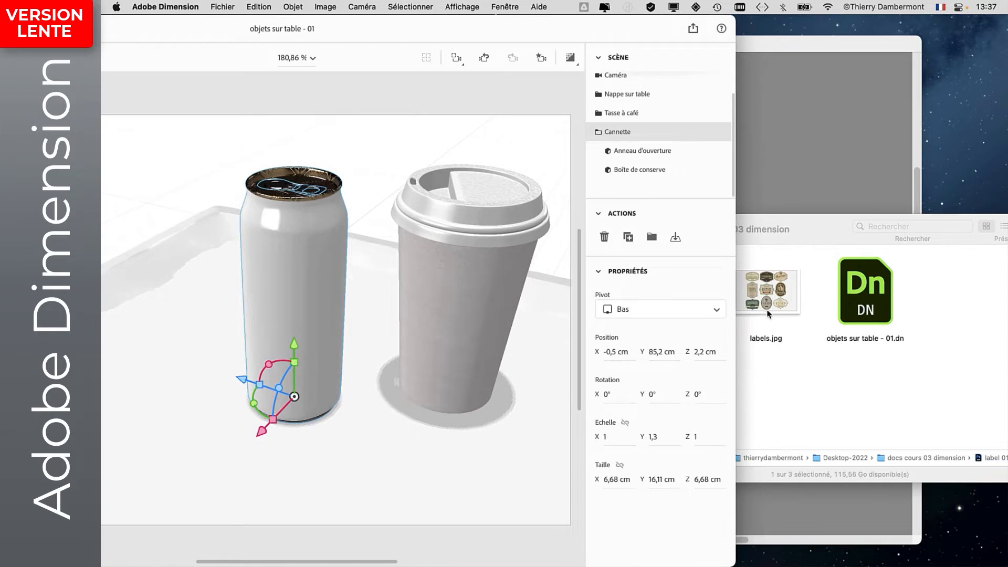
- Drag label 01.psd from Finder onto the Cannette to wrap it as a decal
left_click(793, 229)
left_click_drag(517, 242, 710, 224)
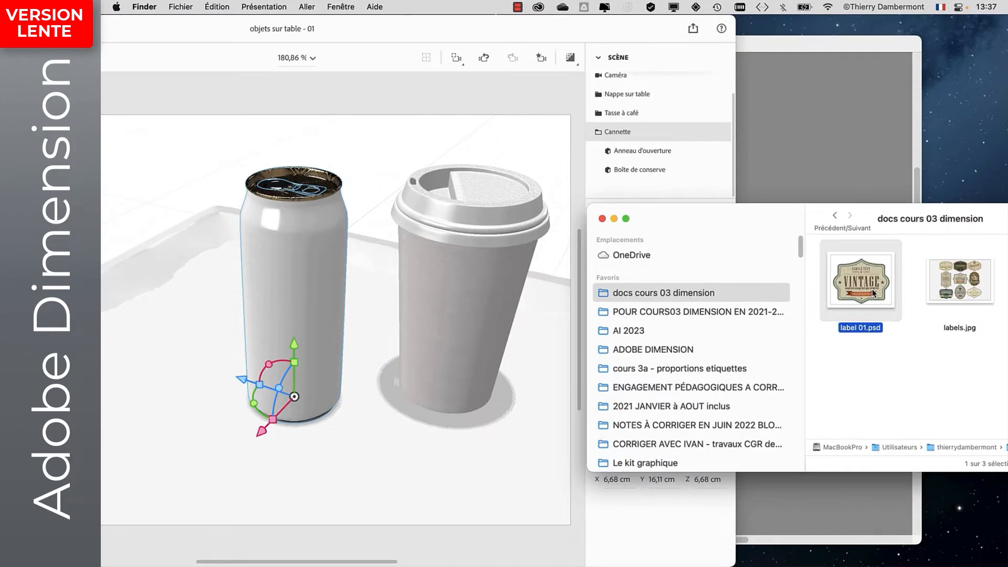
left_click_drag(873, 293, 302, 308)
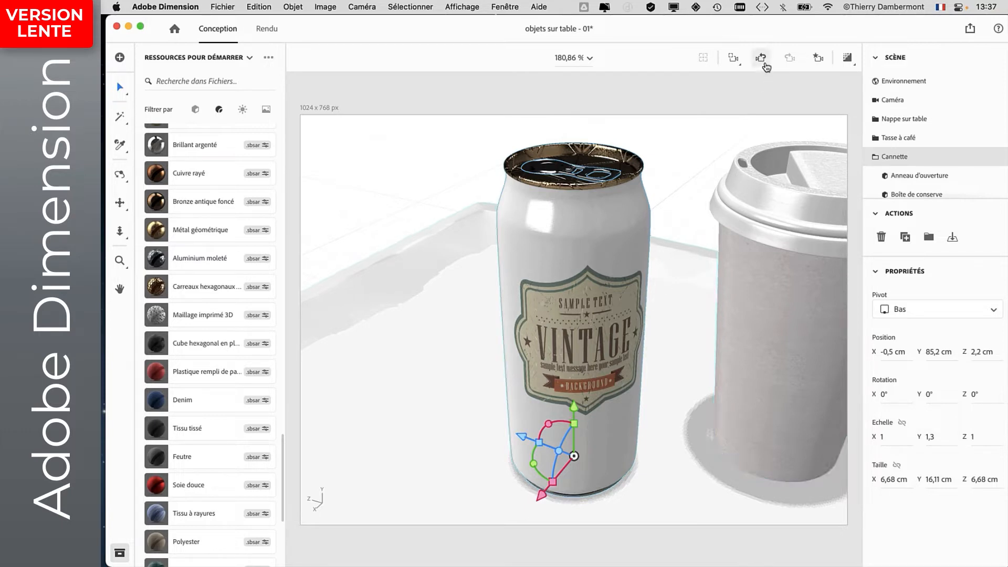
scroll(924, 158, "down", 1)
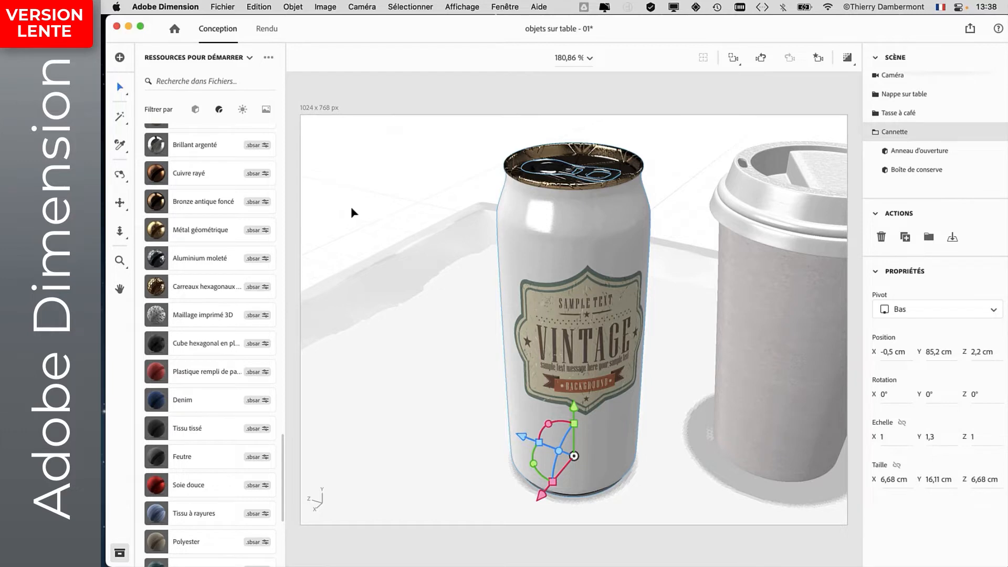
- Unlink the decal's scale, set its vertical scale to 6 % then 7 %, and relink proportions
double_click(553, 305)
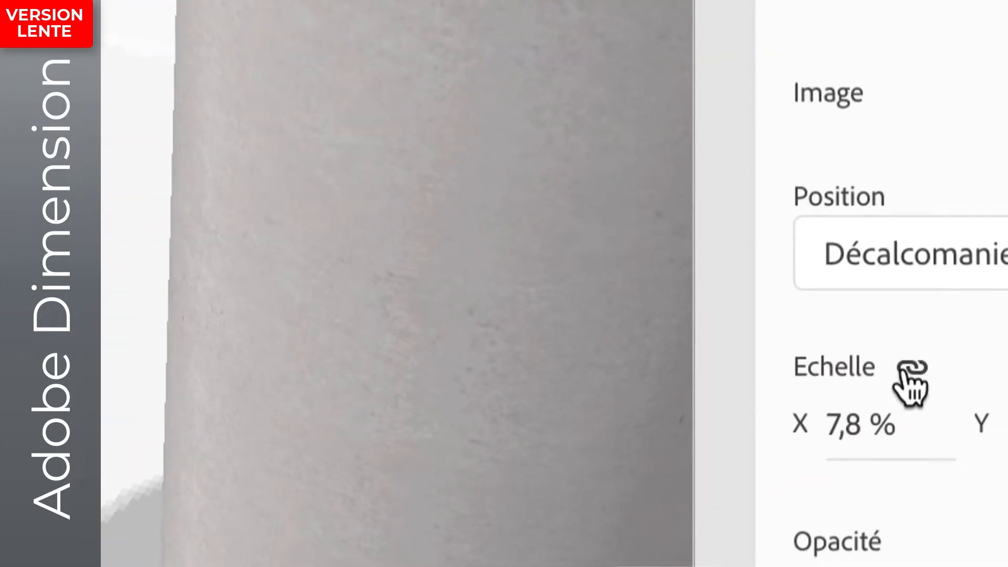
left_click(838, 332)
left_click(933, 374)
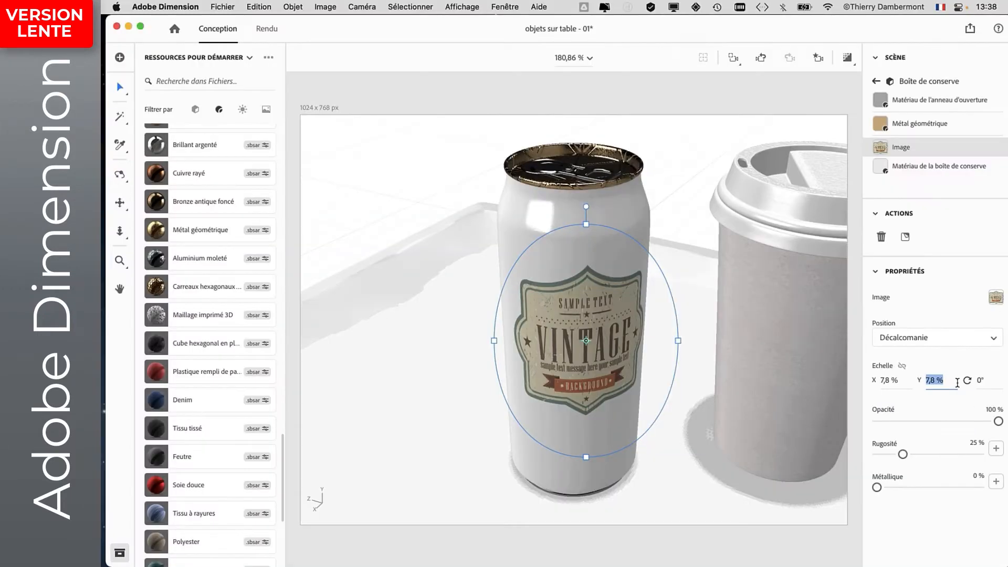
type("6")
key("Tab")
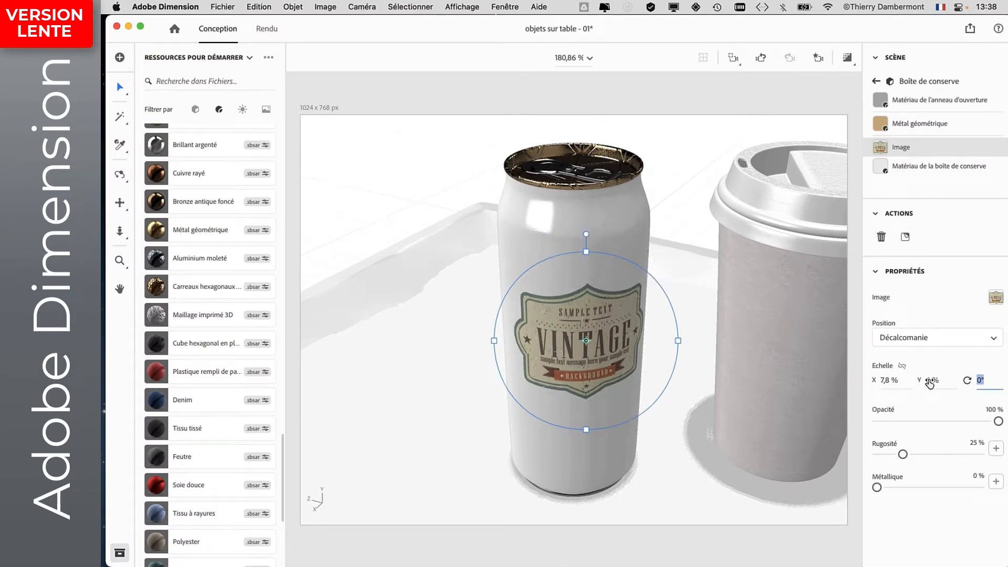
left_click(934, 382)
type("7")
key("Tab")
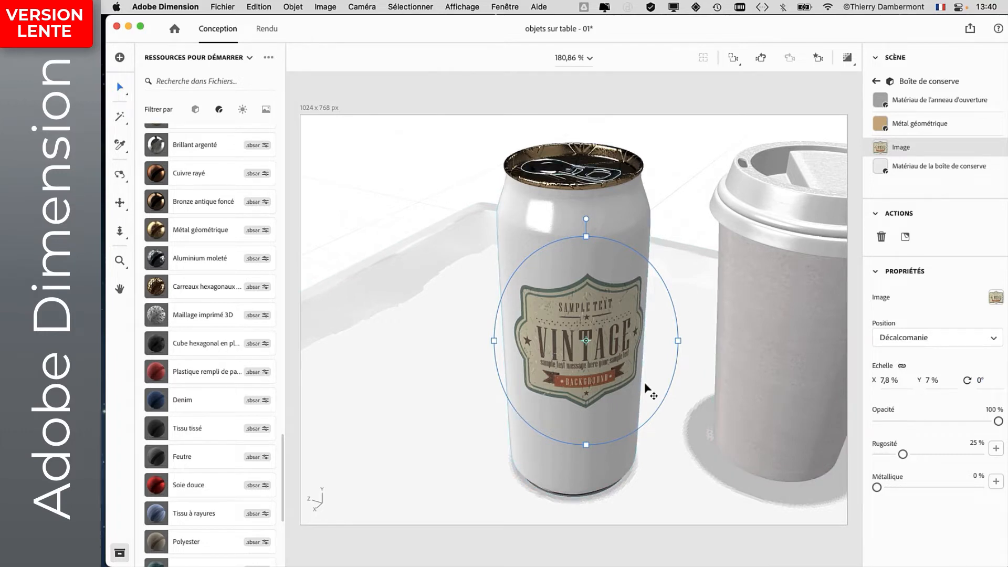
left_click(902, 366)
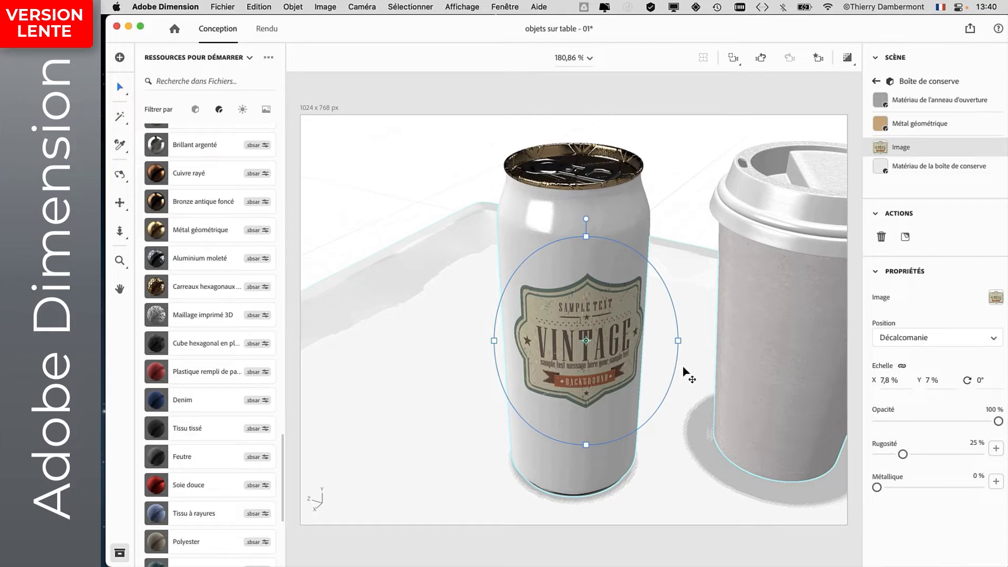
key("super+Tab")
key("super+Tab")
key("super+Tab")
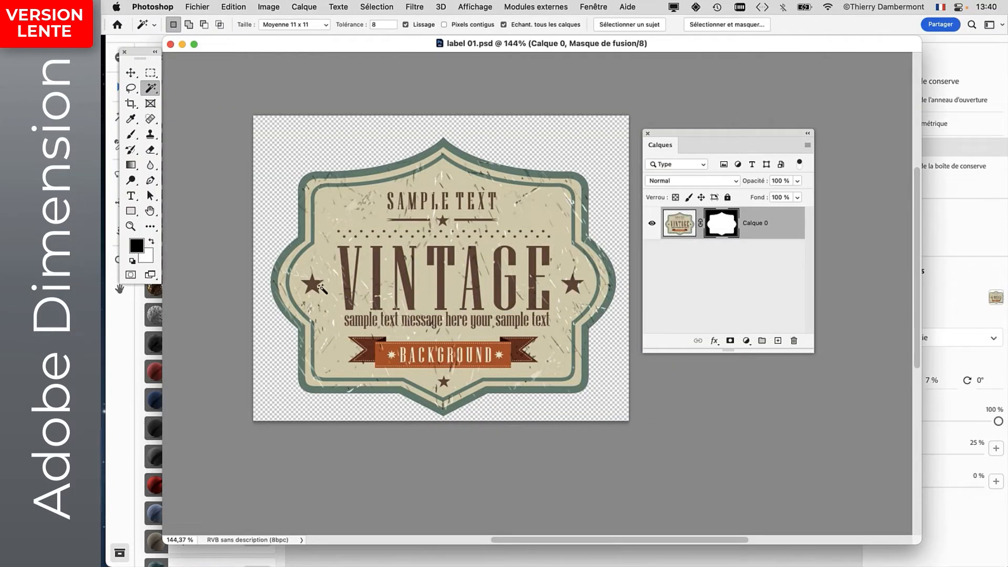
- Switch from Photoshop back to Adobe Dimension via the app switcher
key("super+Tab")
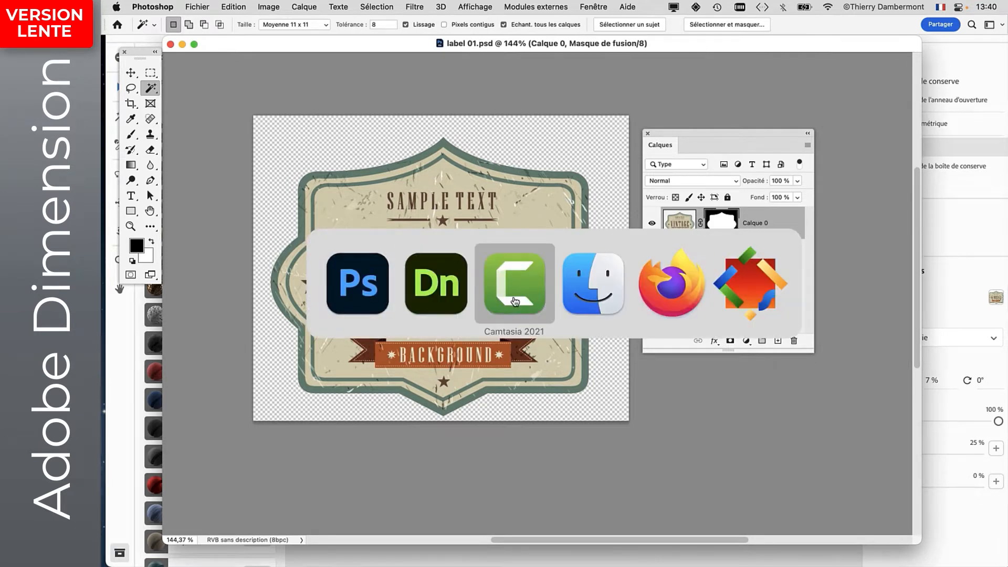
left_click(420, 303)
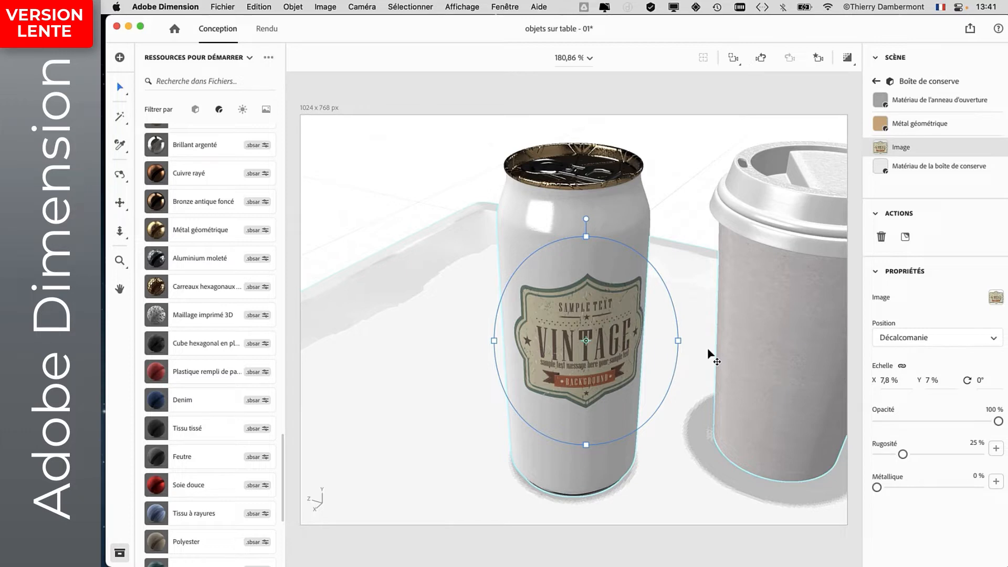
- Frame the whole table with can and cup in perspective, and filter the assets to 3D models
left_click(398, 172)
key("f")
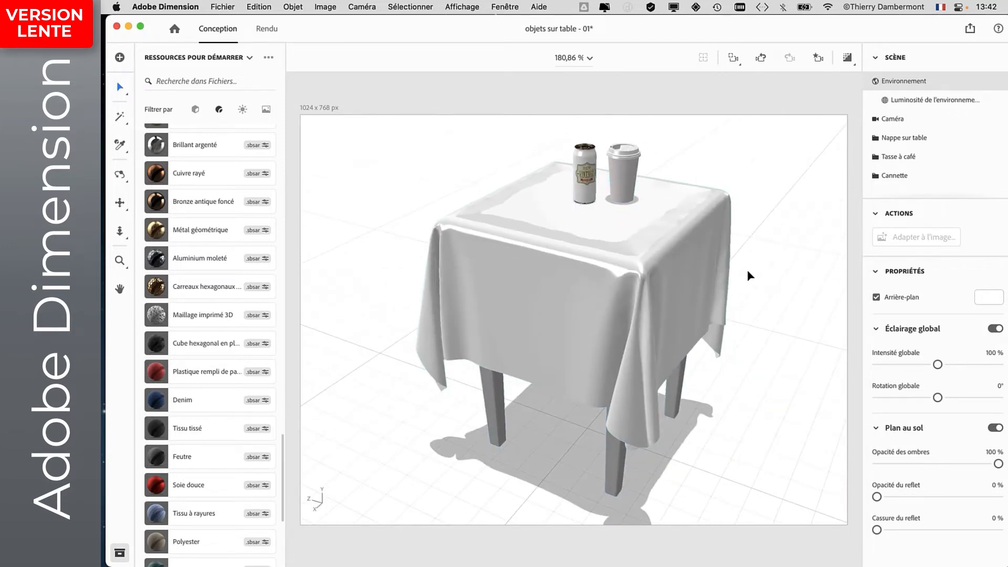
left_click_drag(749, 275, 774, 340)
left_click_drag(761, 367, 703, 262)
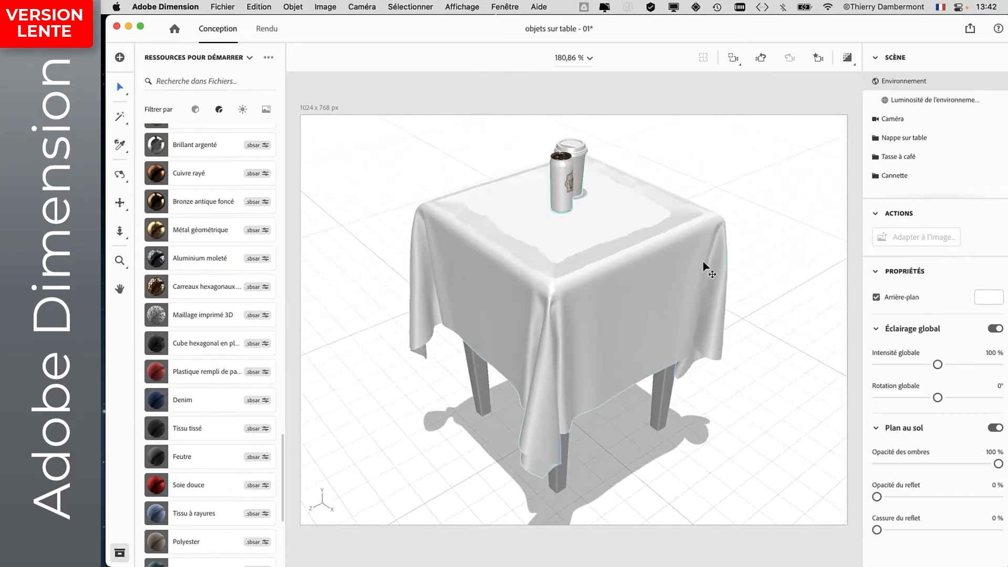
left_click(196, 110)
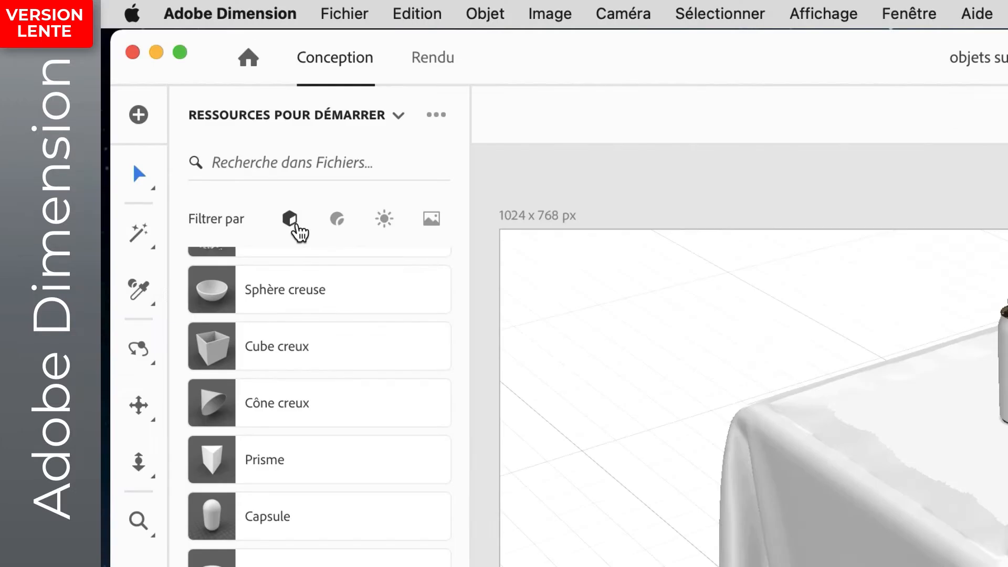
- Scroll the 3D models list and follow the 'Parcourir Adobe Stock' link to Adobe Stock
scroll(338, 414, "down", 10)
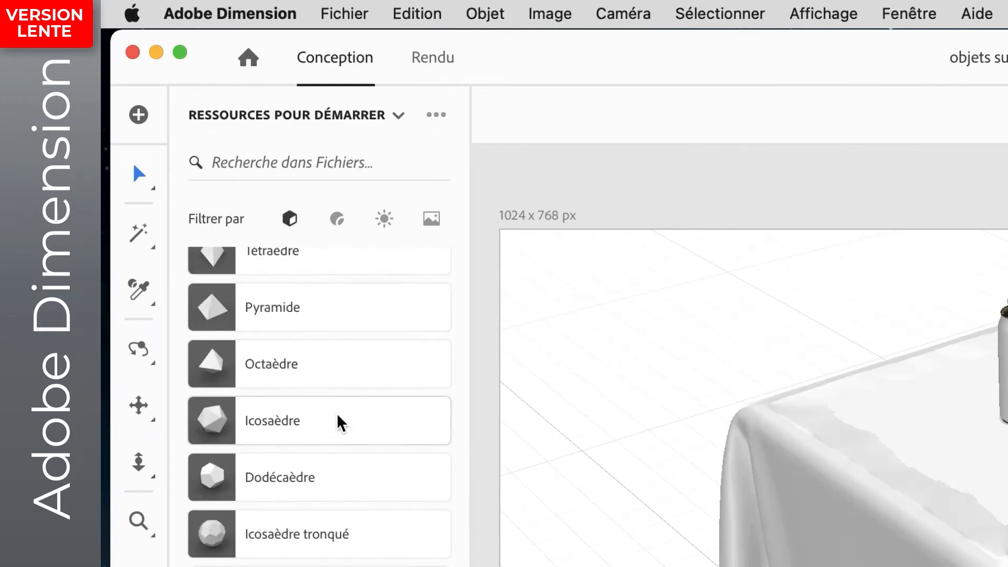
scroll(320, 406, "up", 1)
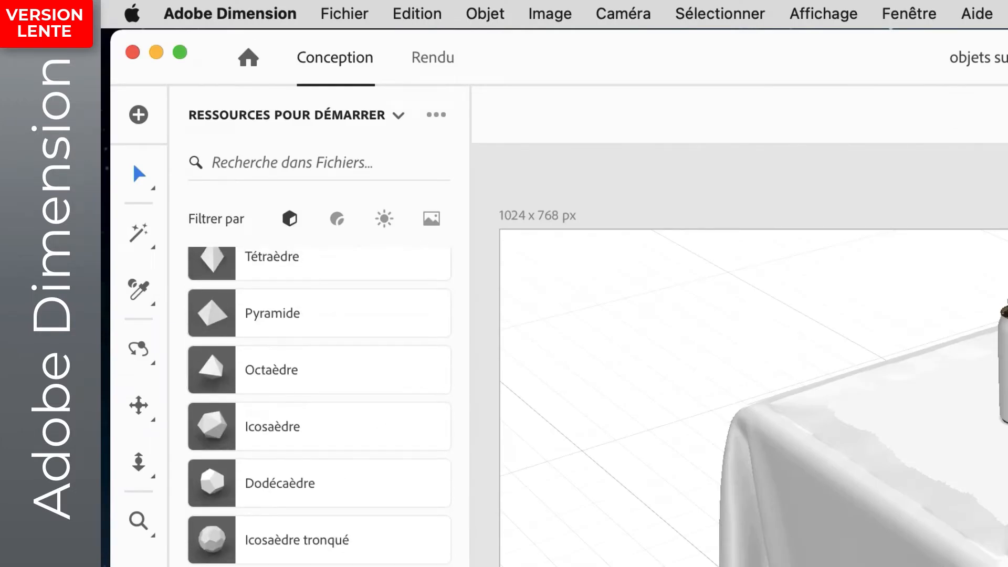
scroll(320, 407, "up", 15)
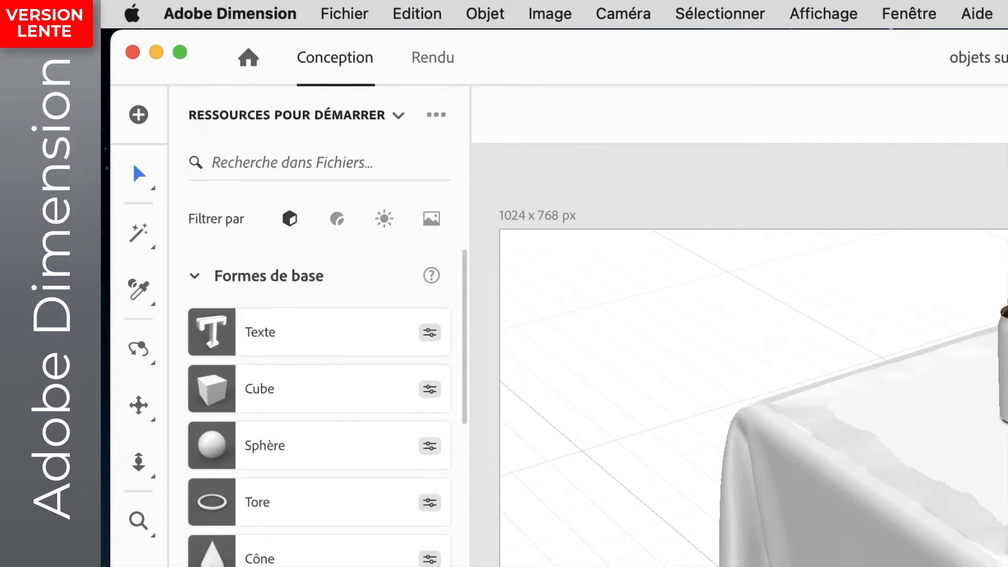
scroll(344, 564, "down", 15)
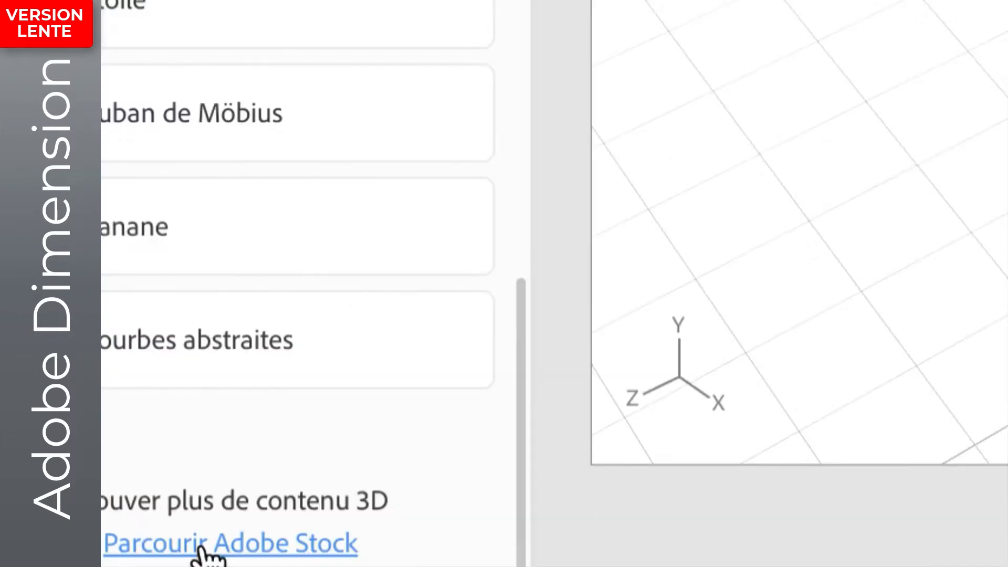
left_click(205, 546)
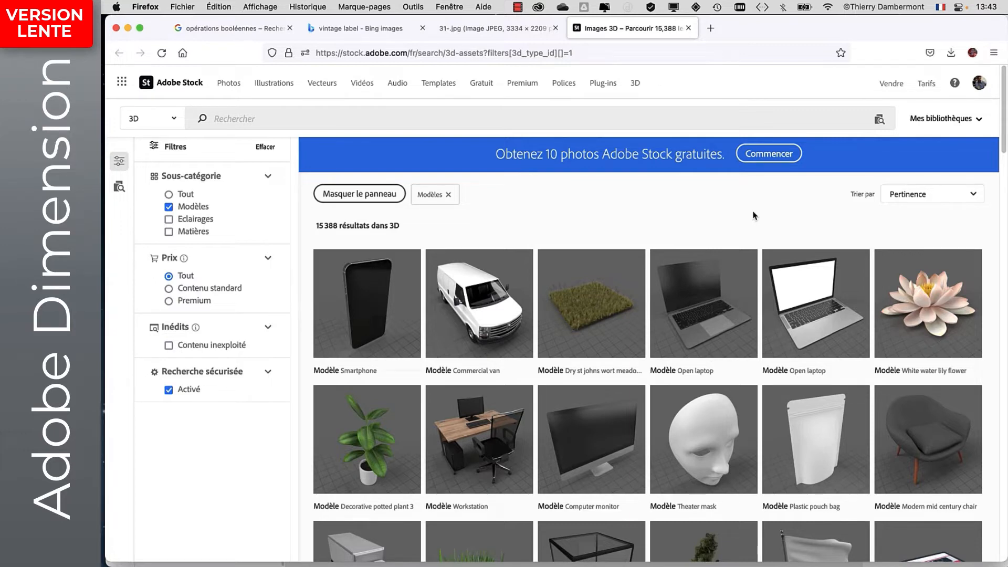
- Open the Digital camera model from the 3D Modèles results and request its free-trial download
scroll(818, 370, "down", 6)
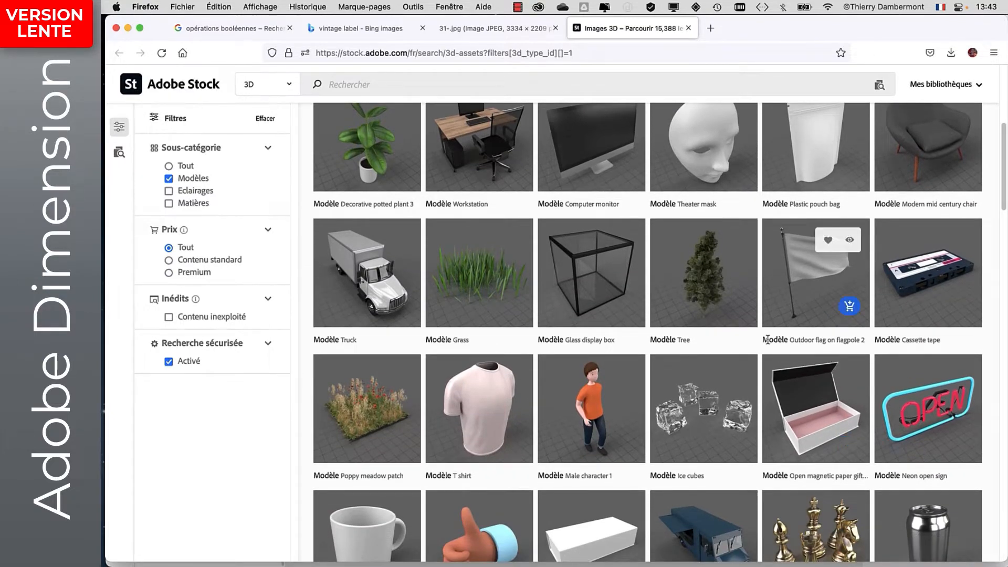
scroll(764, 339, "up", 6)
scroll(764, 342, "down", 6)
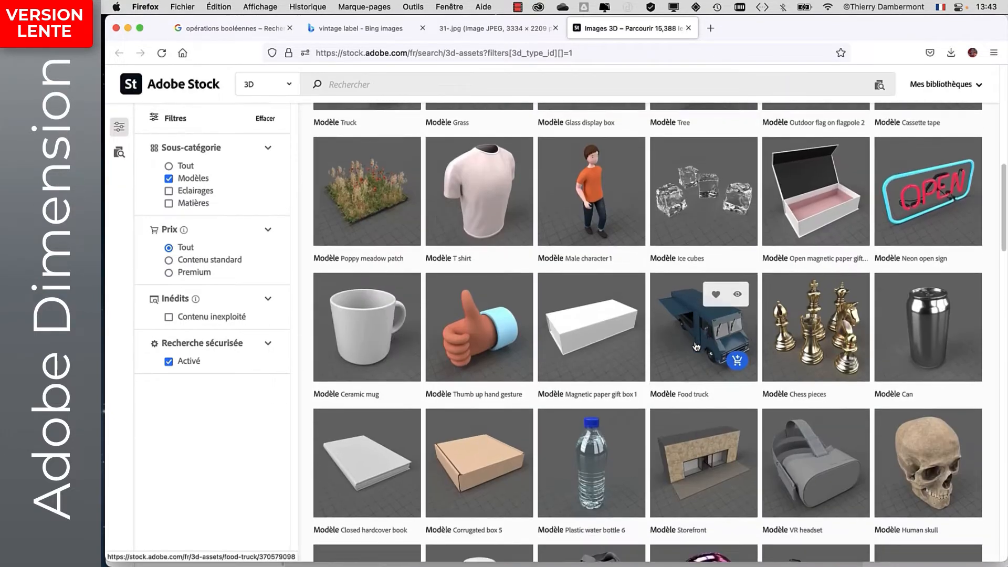
scroll(568, 272, "down", 6)
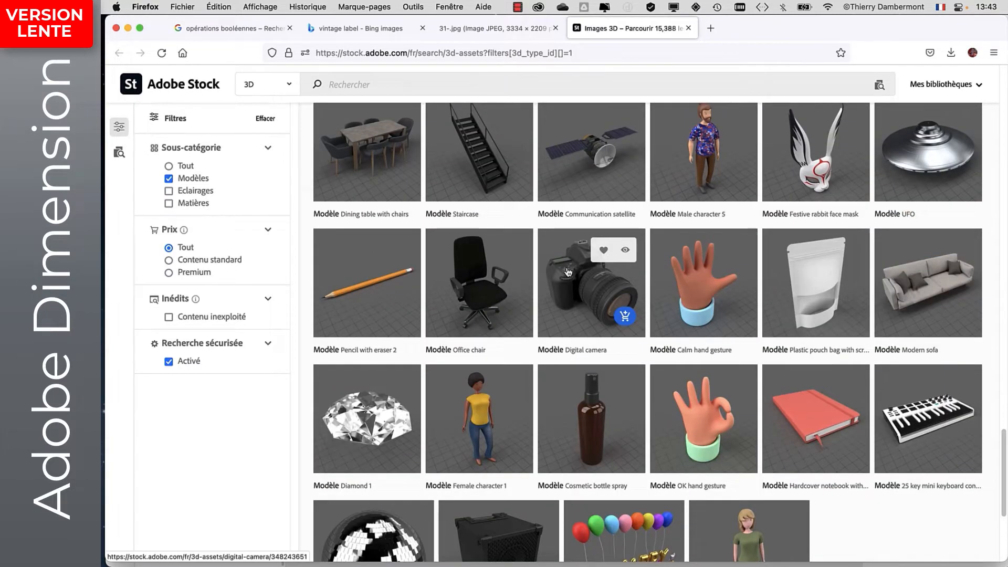
scroll(569, 265, "down", 3)
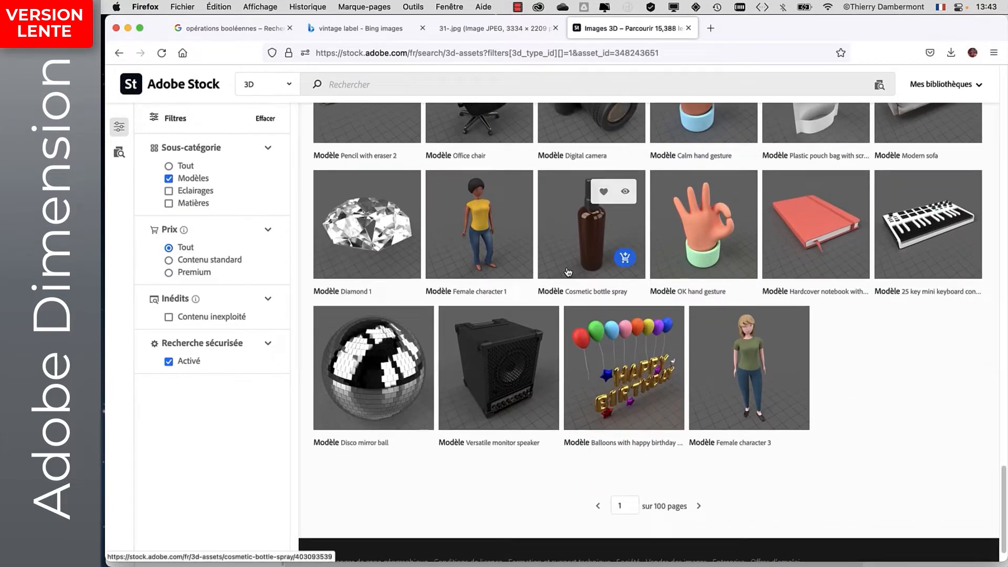
left_click(571, 256)
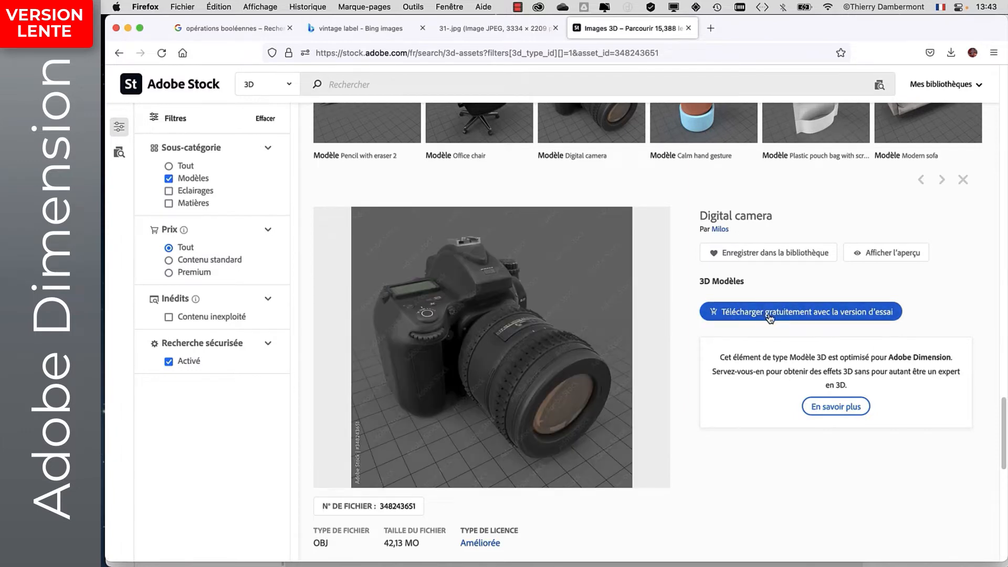
mouse_move(492, 337)
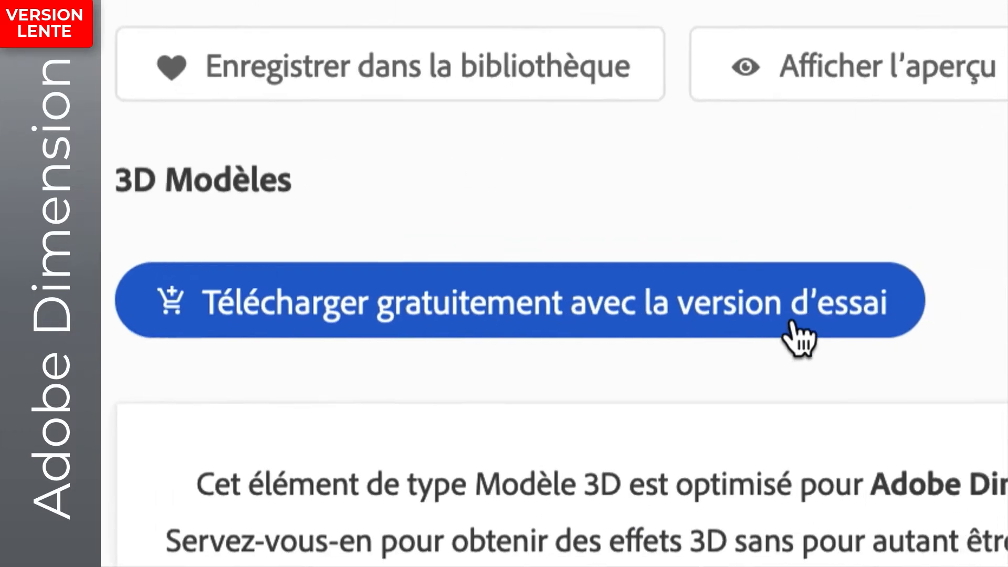
left_click(794, 328)
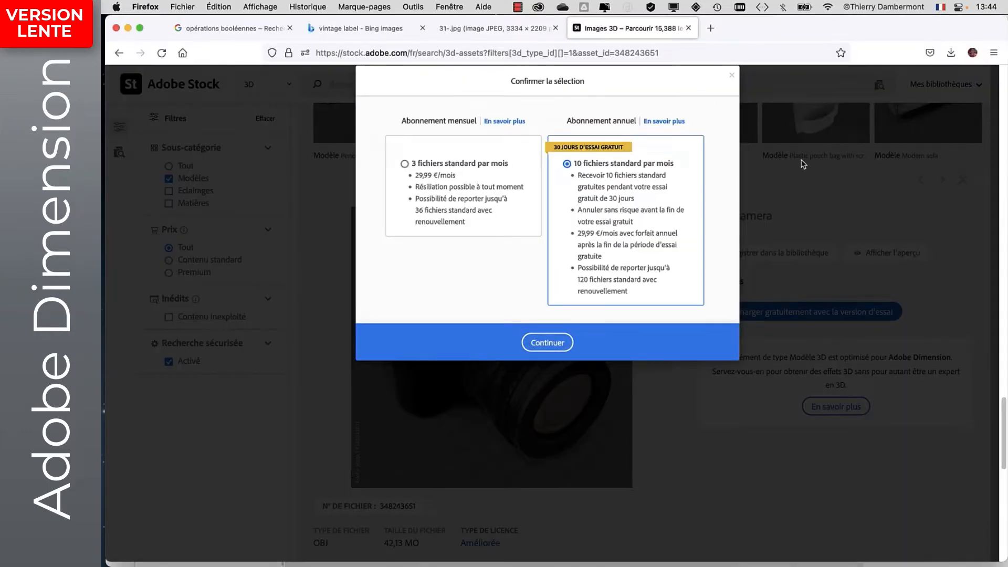
- Close the 'Confirmer la sélection' subscription offer without subscribing
left_click(764, 321)
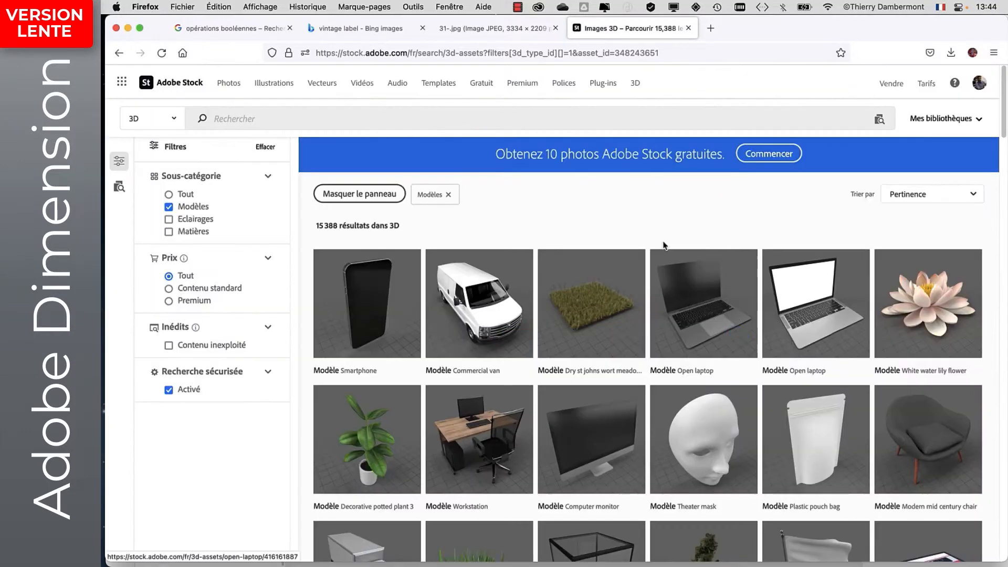
- From Dimension's add-content menu, open Adobe Stock > Collection gratuite in the browser
key("super+Tab")
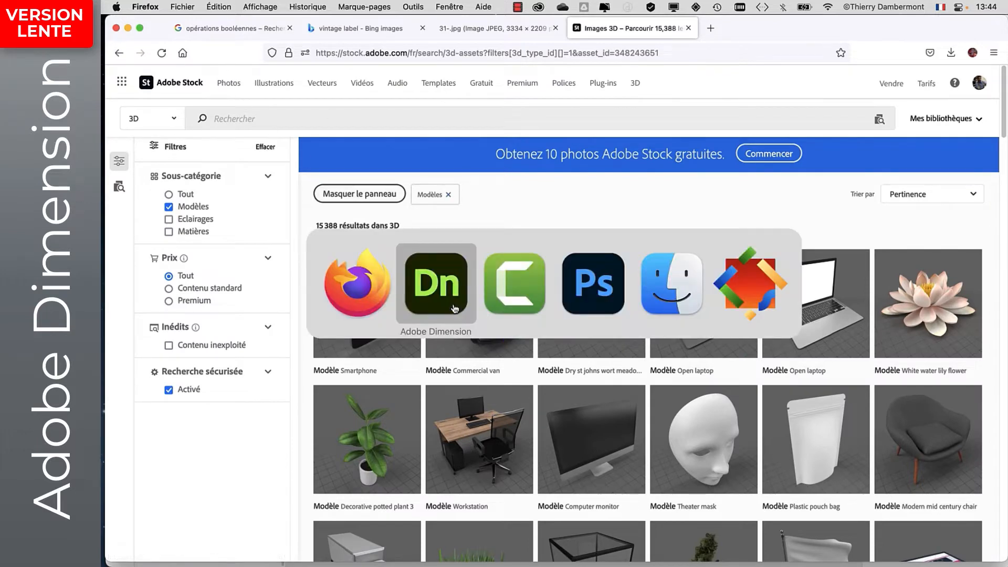
left_click(451, 313)
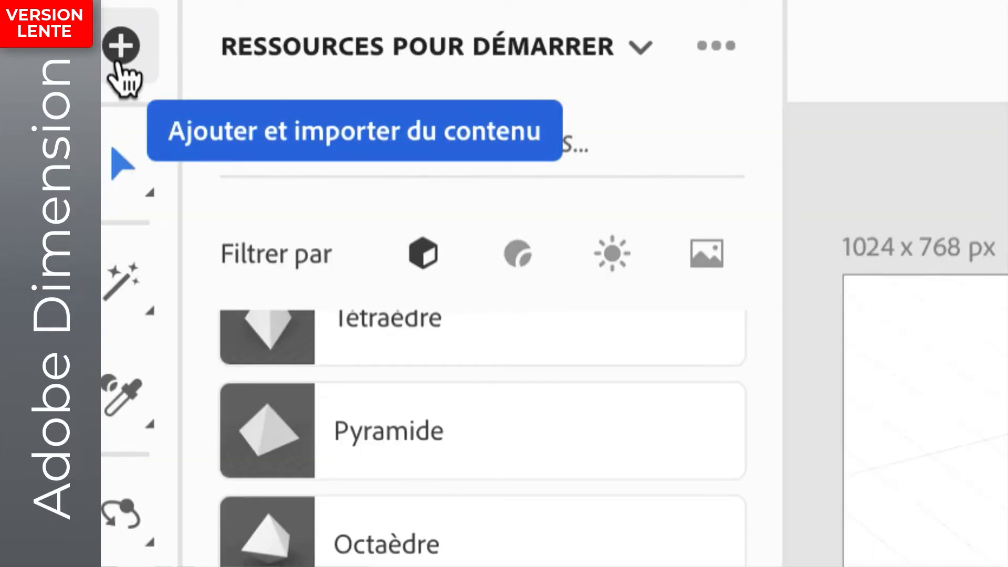
left_click(118, 55)
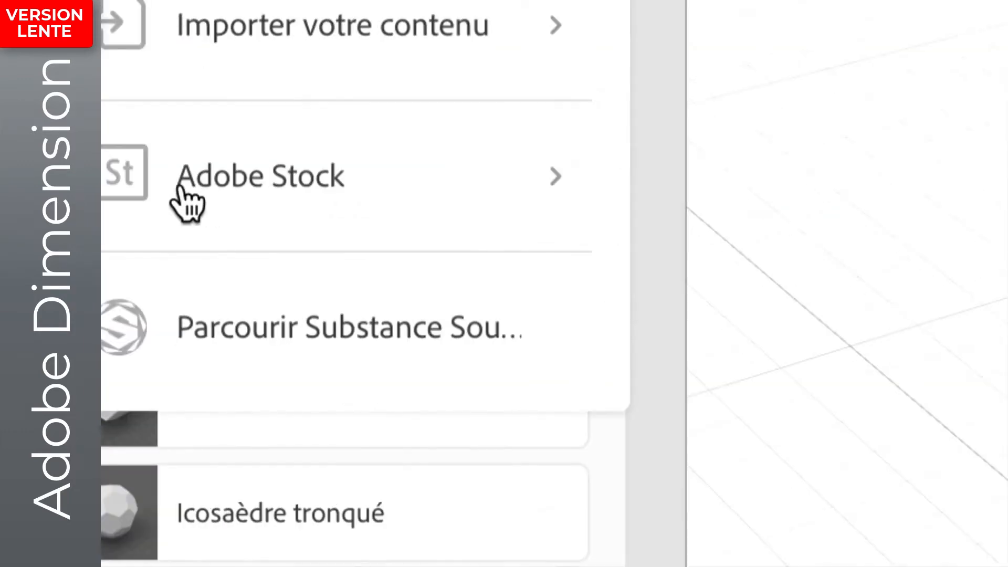
left_click(184, 194)
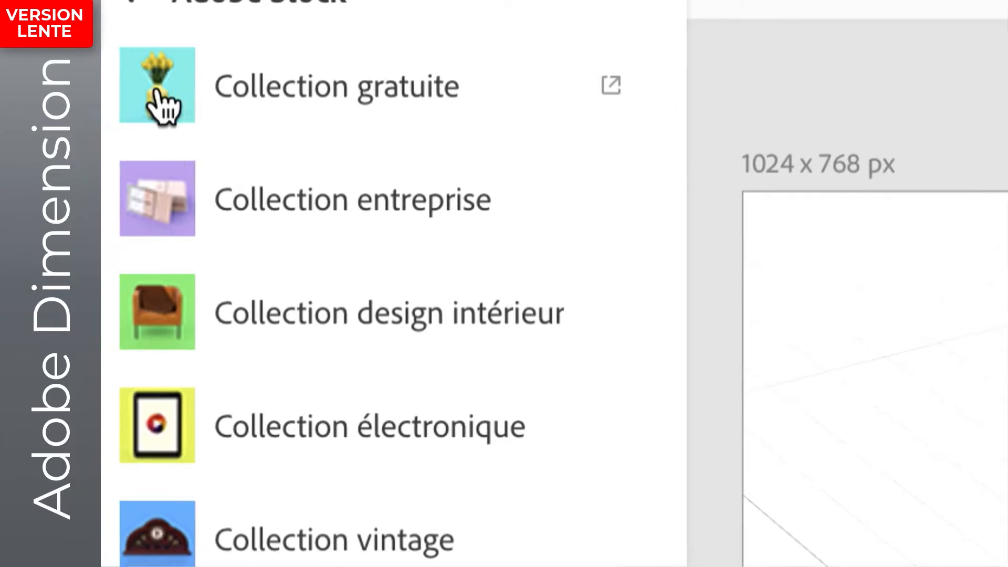
left_click(158, 102)
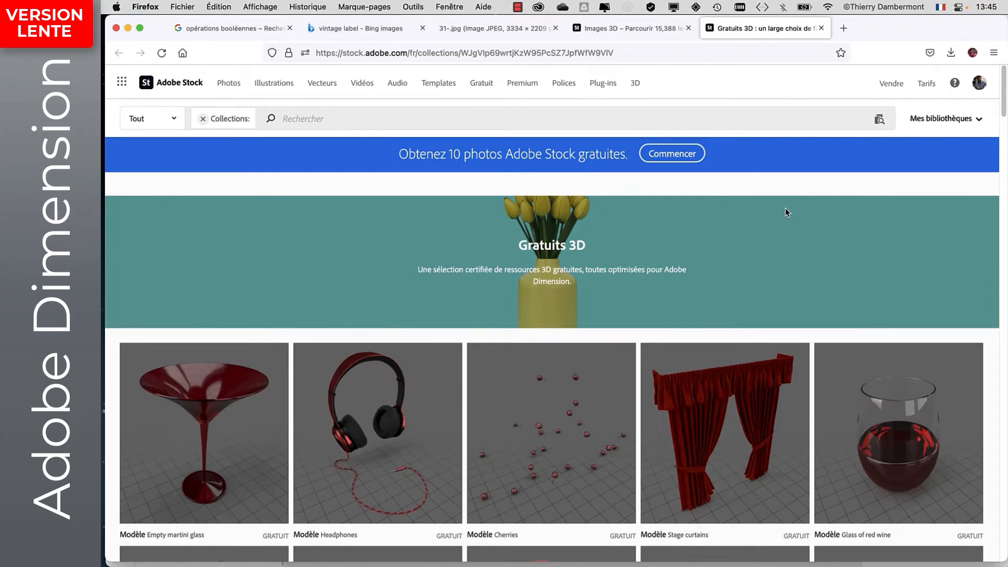
- Find Tomatoes in the Gratuits 3D collection, get its free licence, and return to Dimension
scroll(785, 212, "down", 4)
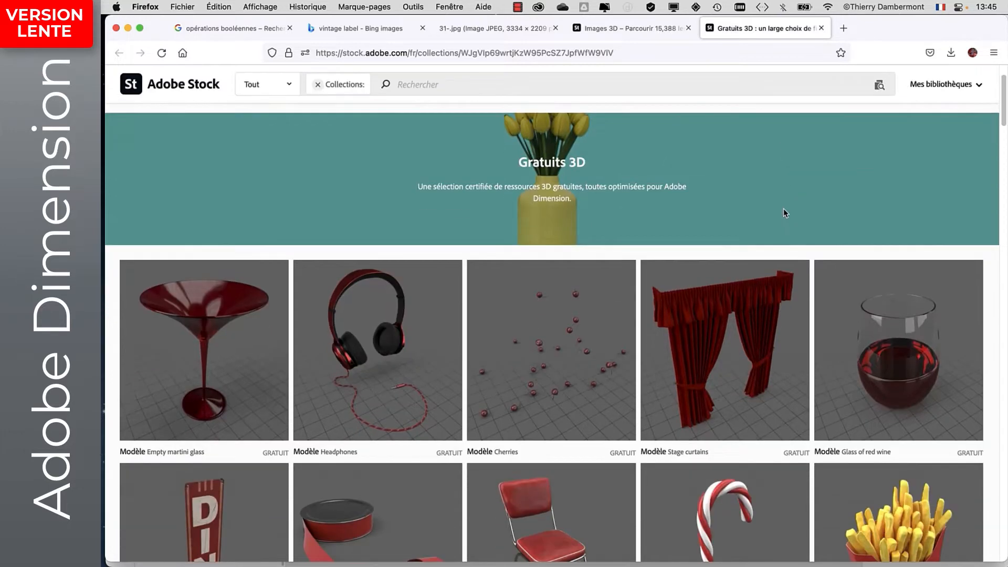
scroll(784, 219, "down", 1)
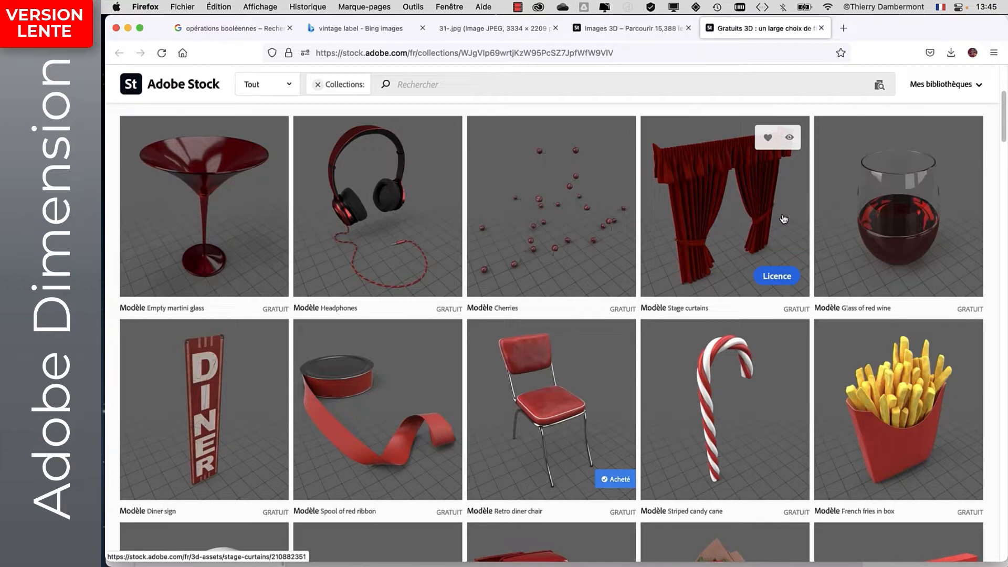
scroll(777, 225, "down", 3)
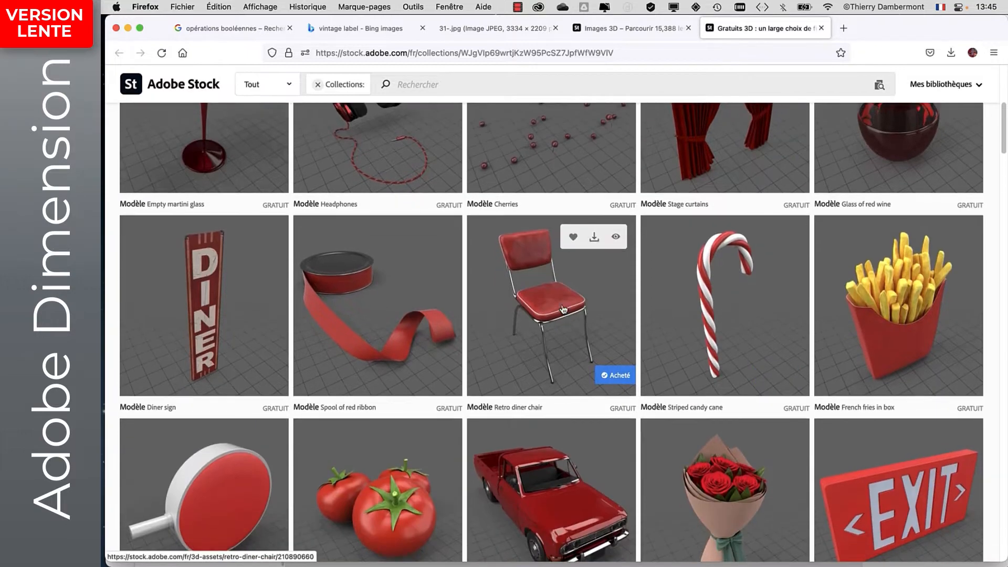
scroll(570, 296, "down", 5)
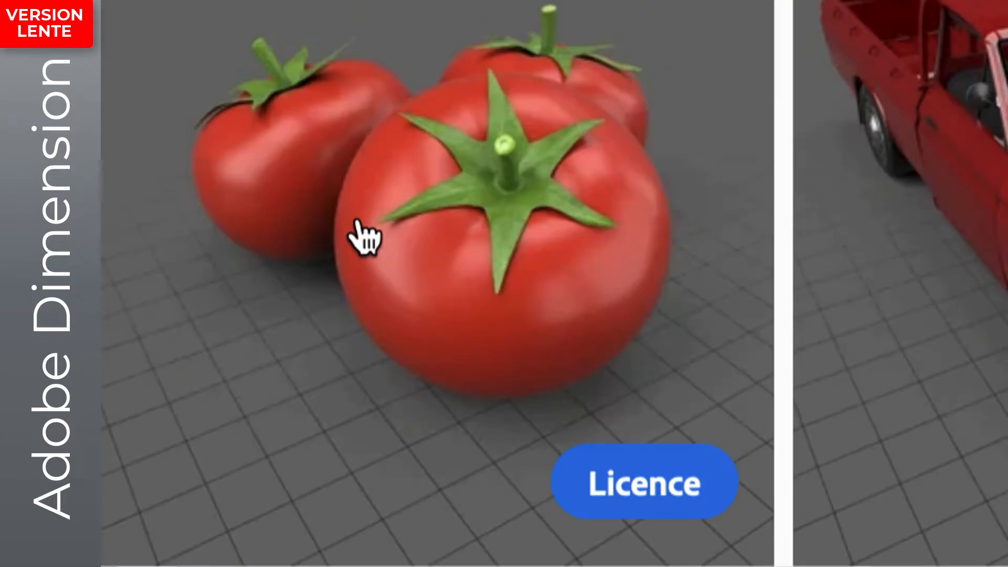
left_click(358, 225)
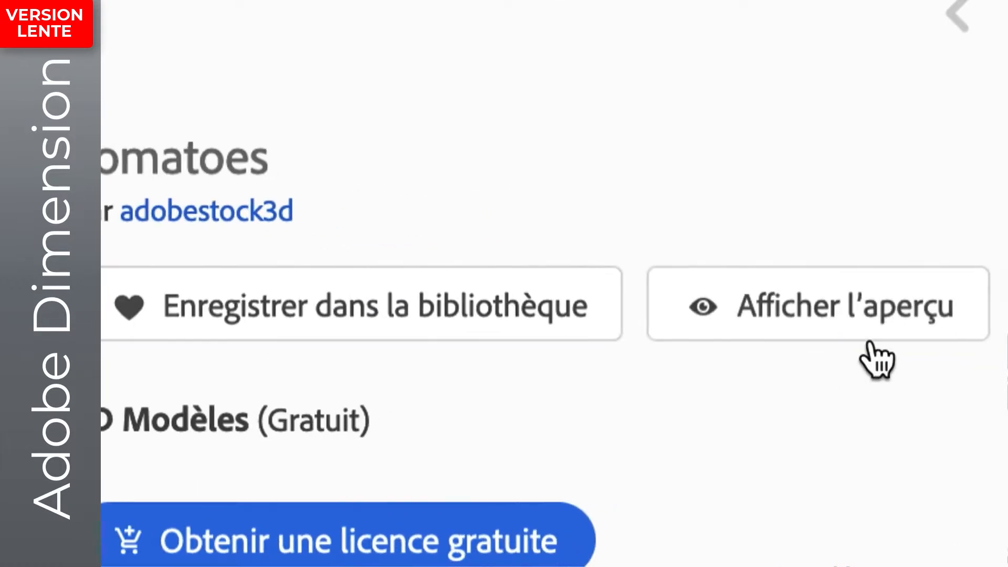
mouse_move(635, 307)
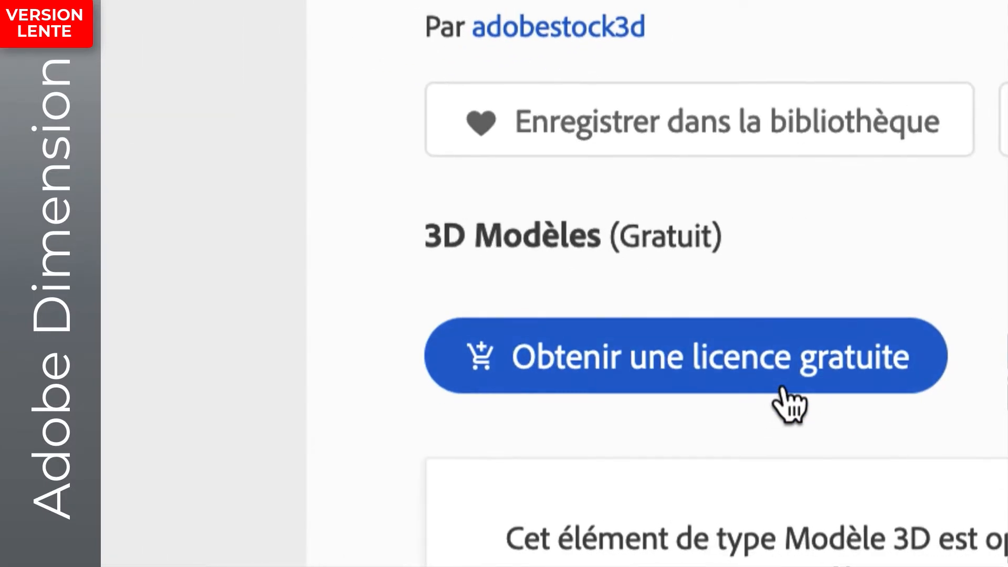
left_click(781, 389)
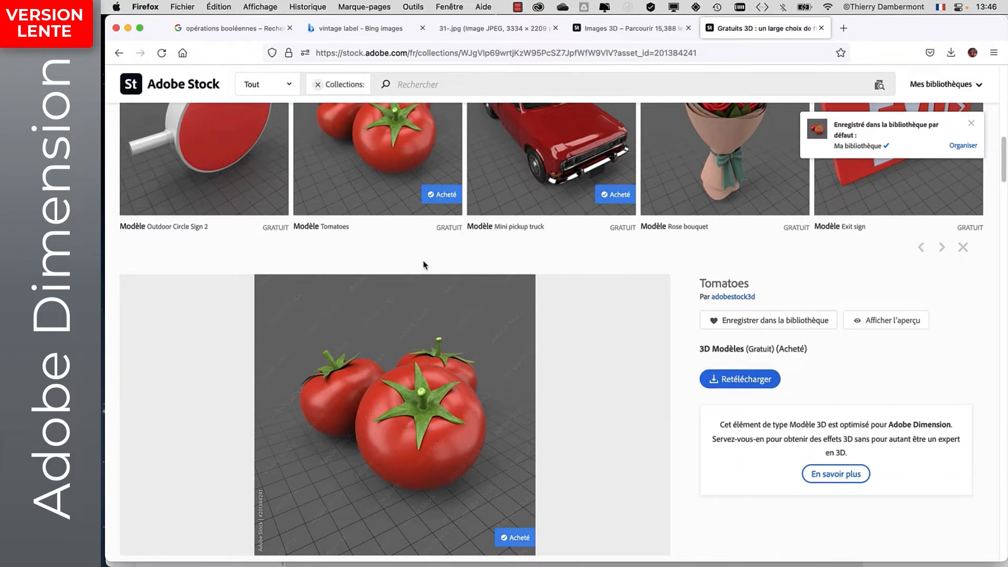
key("super+Tab")
scroll(210, 252, "up", 15)
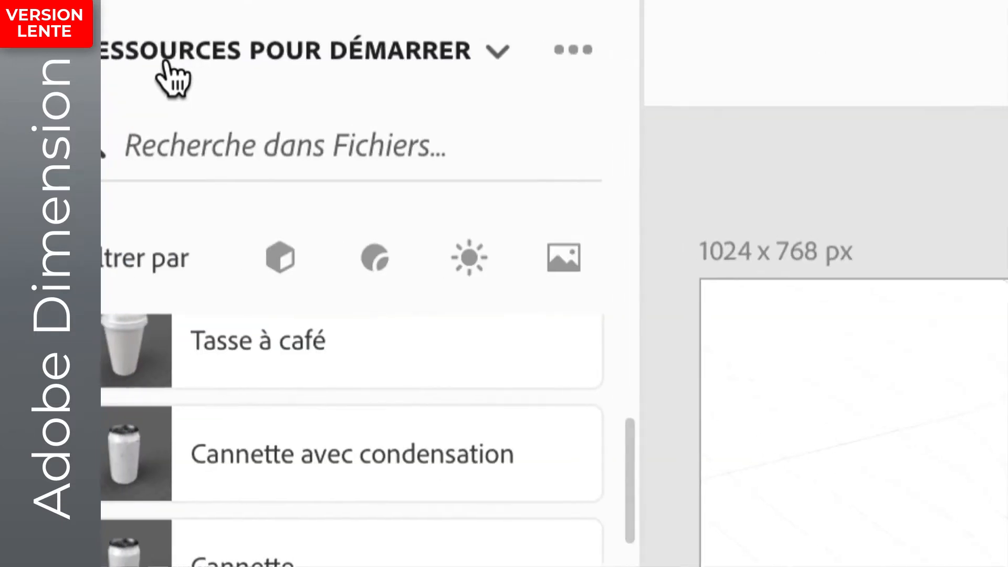
- From My libraries' Modèles, drag the Tomatoes model onto the tabletop beside the cup and can
left_click(173, 61)
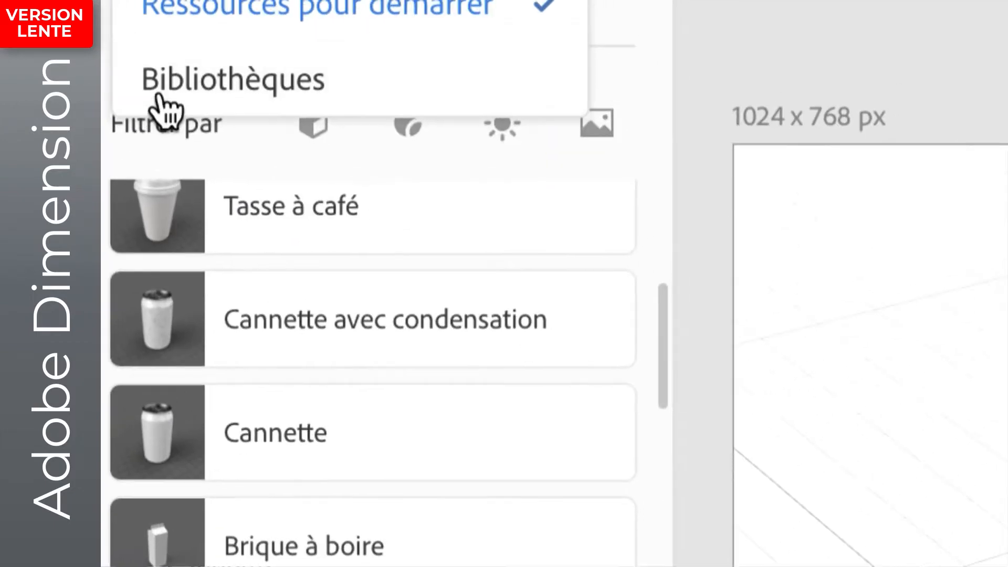
left_click(157, 84)
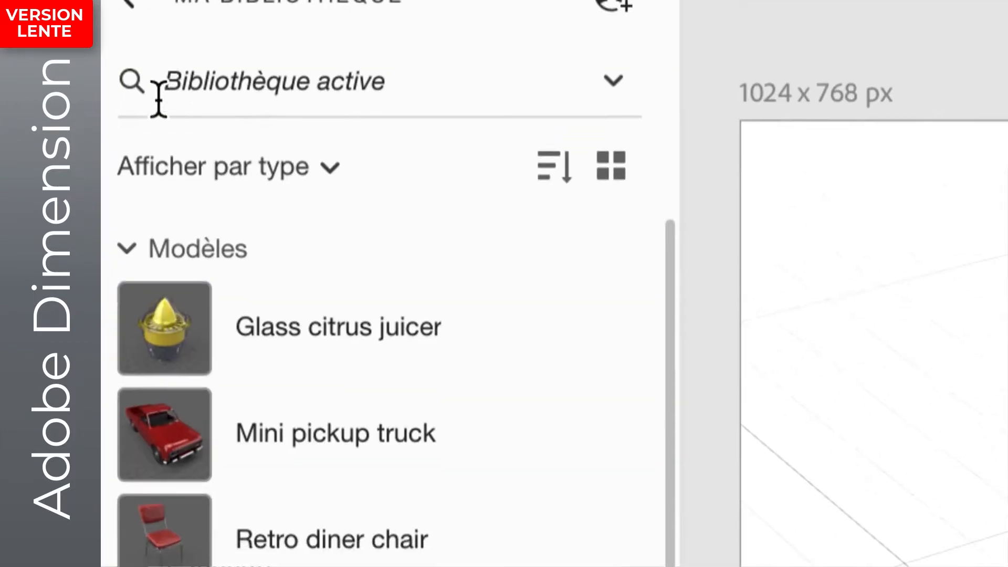
left_click(116, 130)
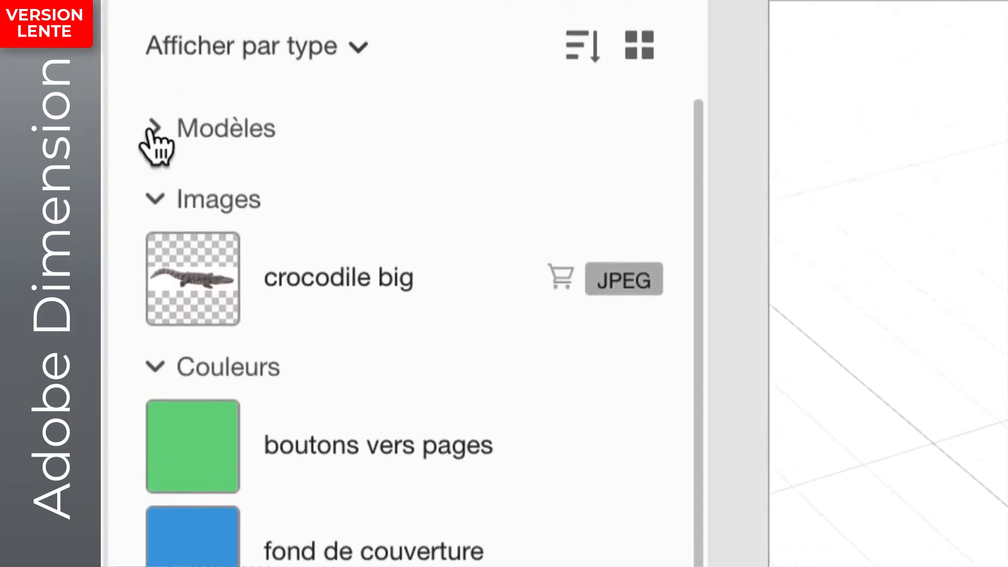
left_click(152, 87)
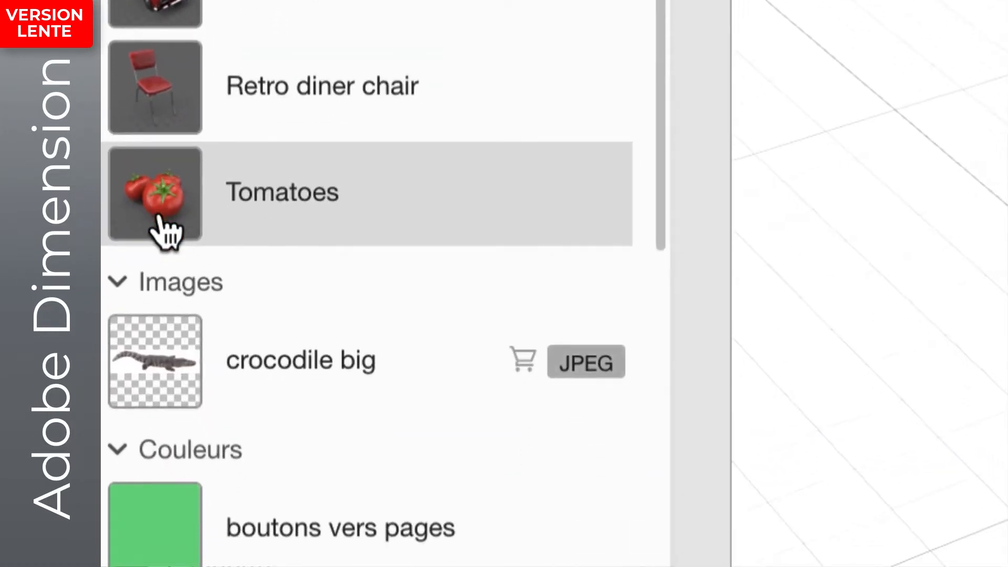
mouse_move(171, 291)
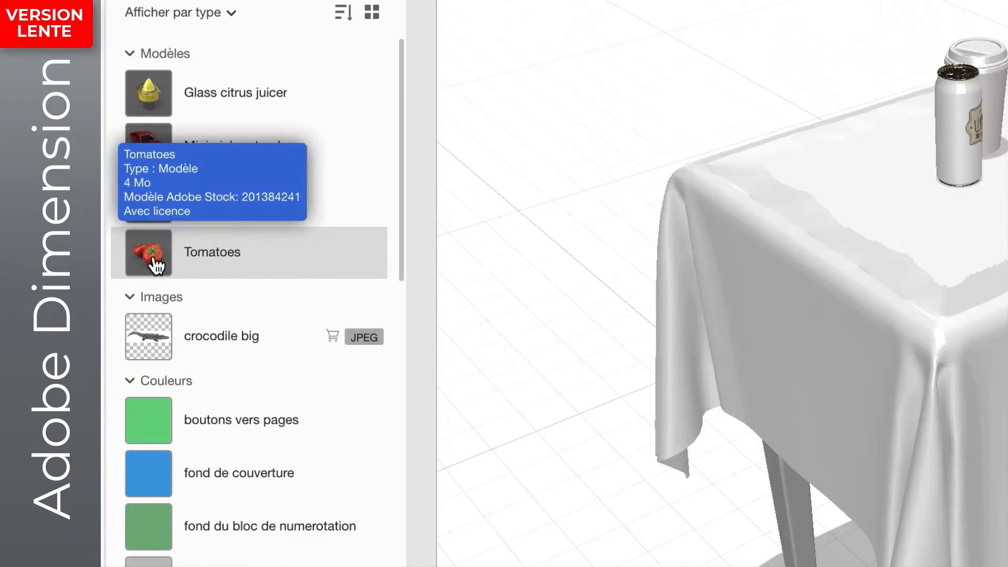
left_click_drag(157, 265, 844, 228)
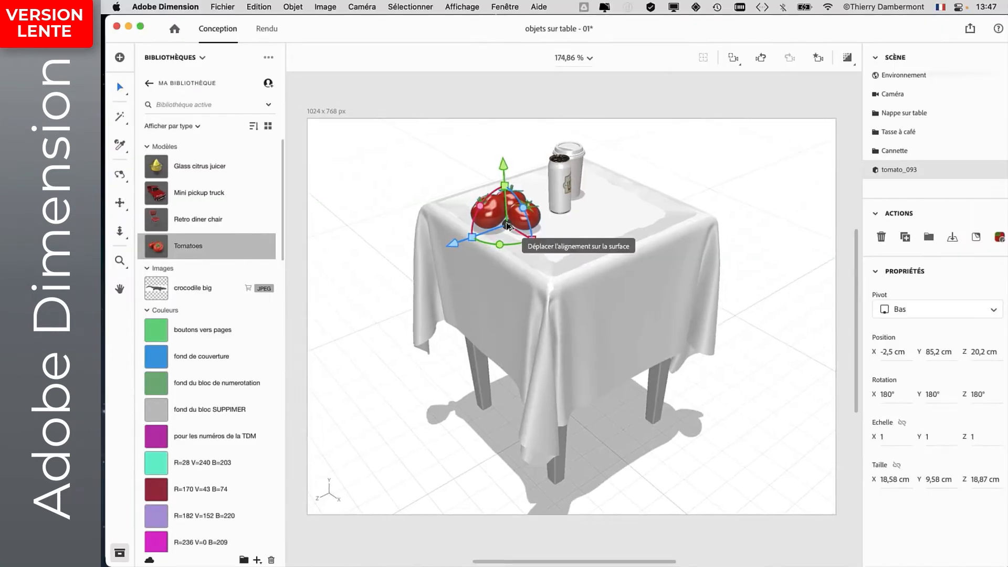
- Frame and orbit around the tomatoes, then reframe the view on the whole table
key("f")
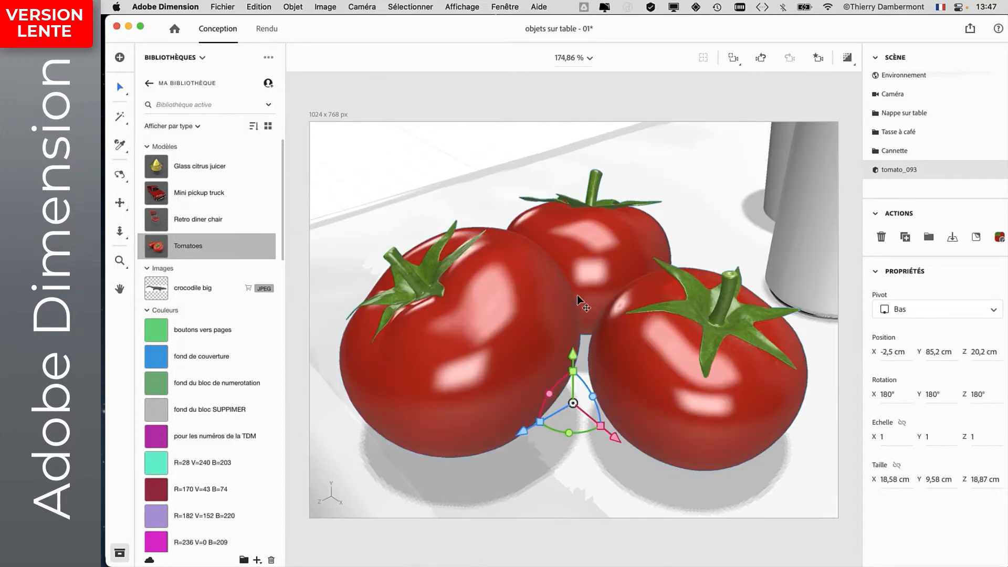
right_click_drag(578, 300, 553, 294)
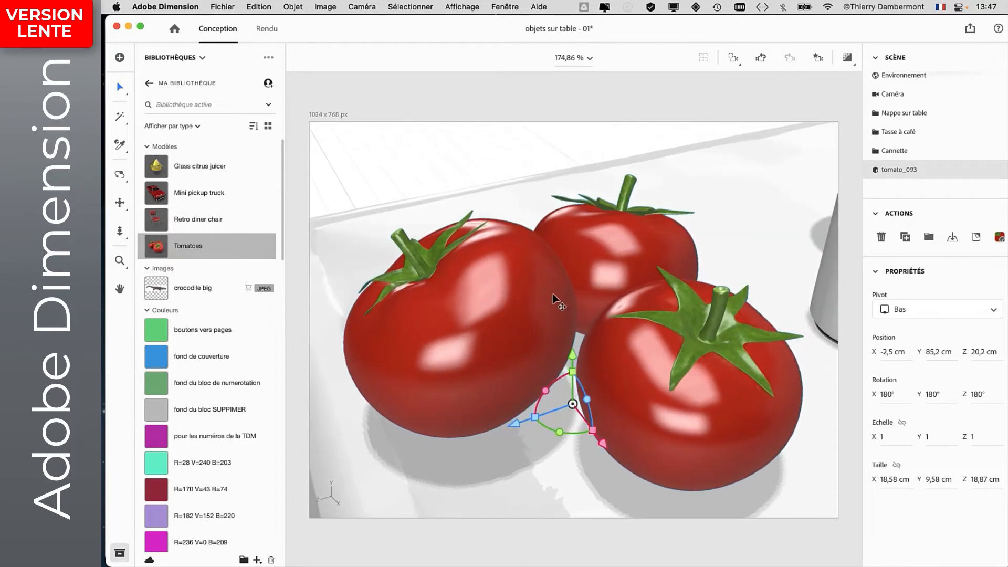
left_click(470, 156)
key("super+0")
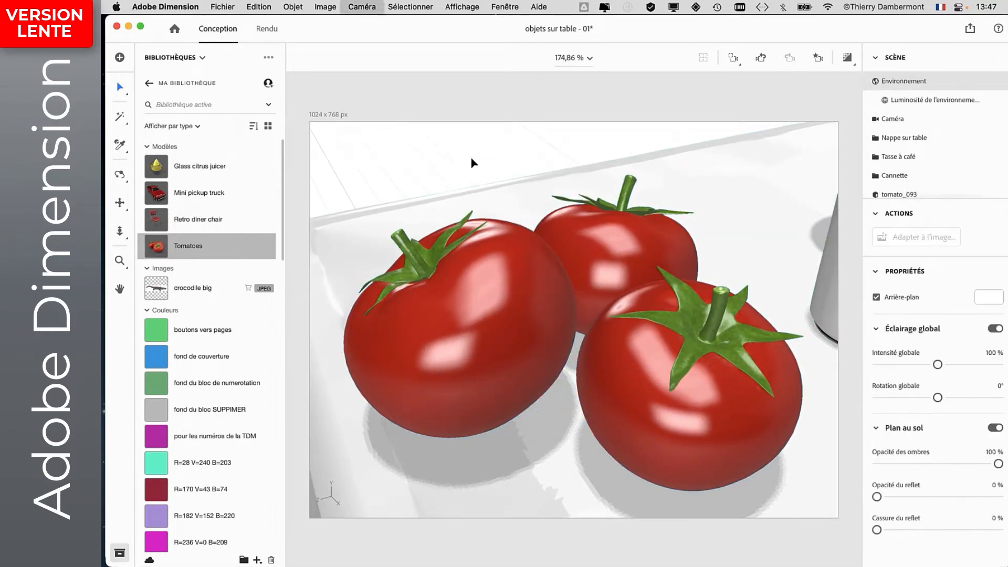
key("super+Tab")
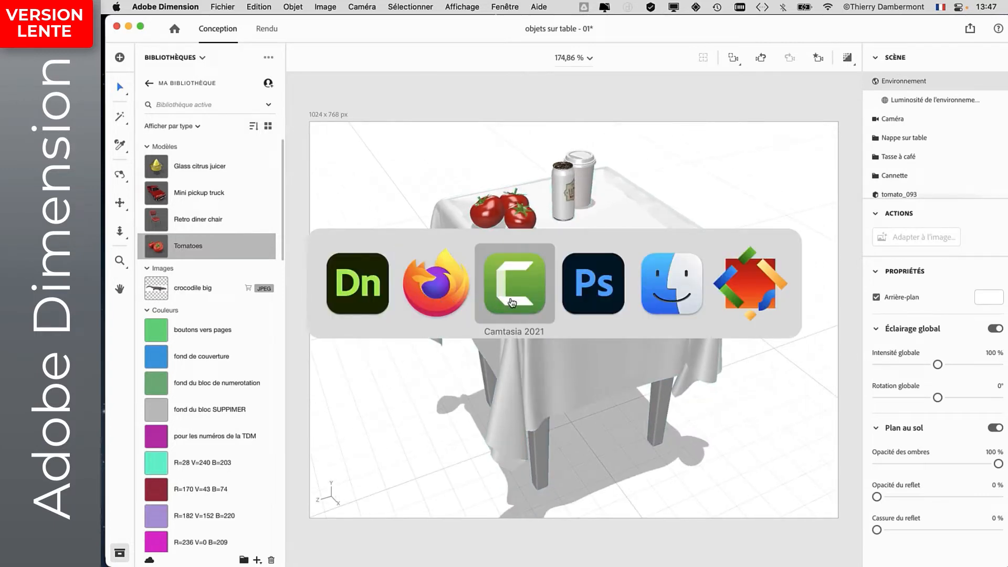
- Re-download the Tomatoes model as AdobeStock_201384241.zip into the docs cours 03 dimension folder
left_click(452, 303)
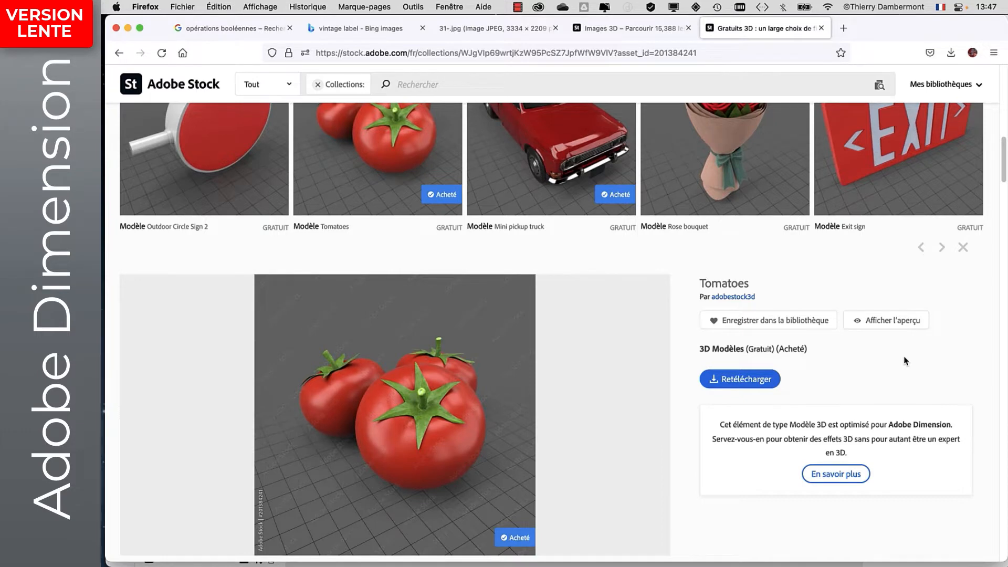
scroll(901, 364, "up", 2)
mouse_move(384, 137)
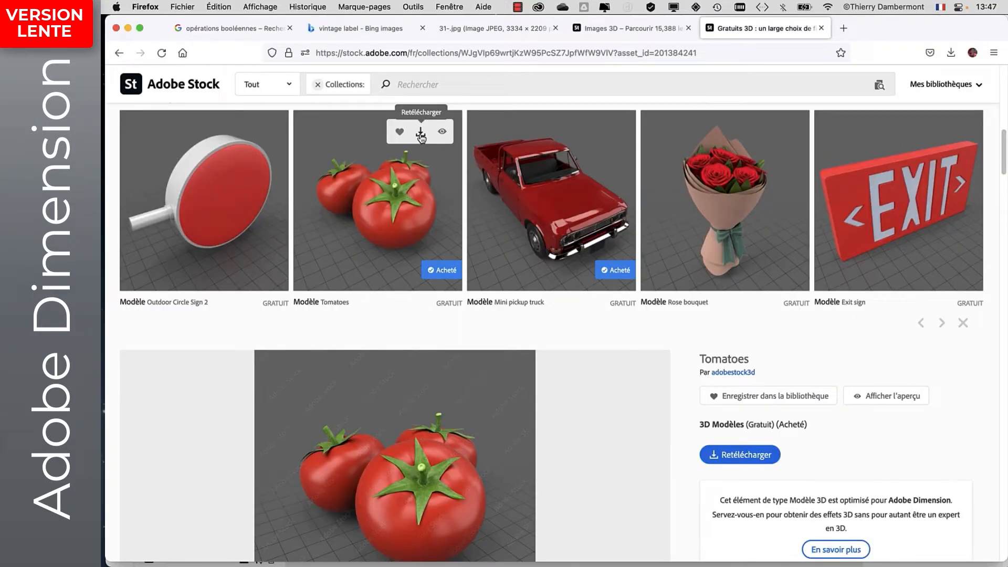
left_click(421, 136)
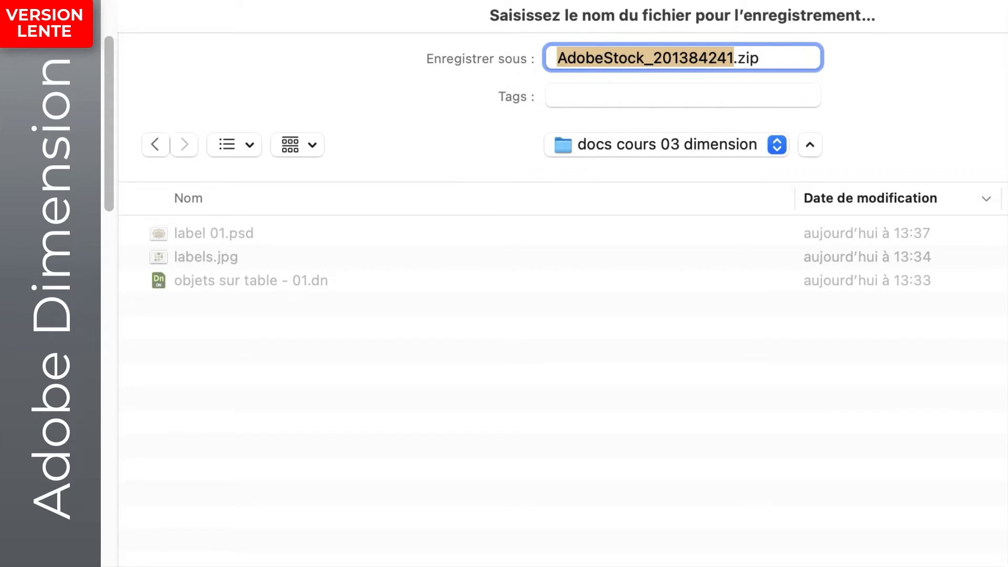
key("Return")
key("super+Tab")
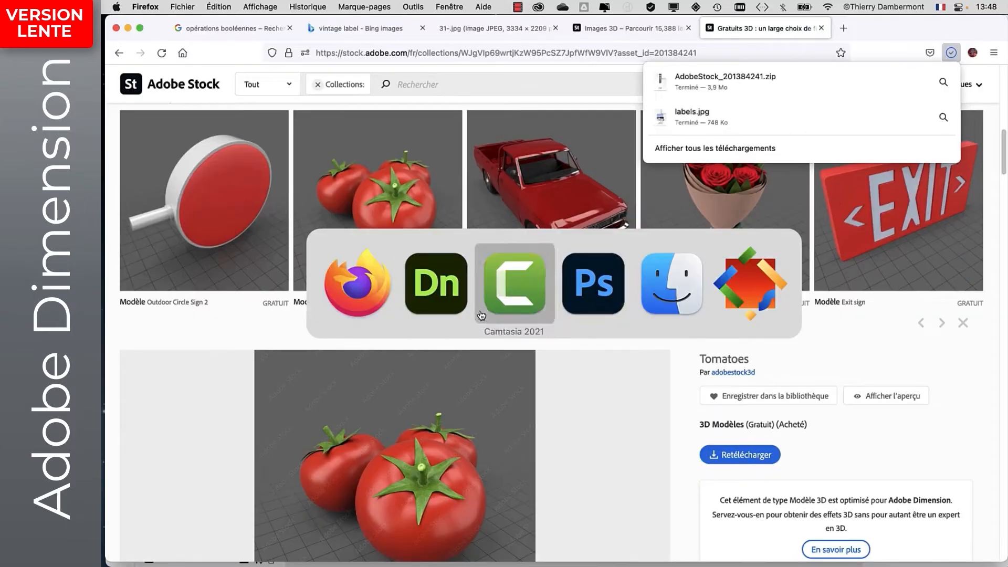
- In Finder, select the downloaded archive and expand the unzipped tomato_093 folder
left_click(683, 299)
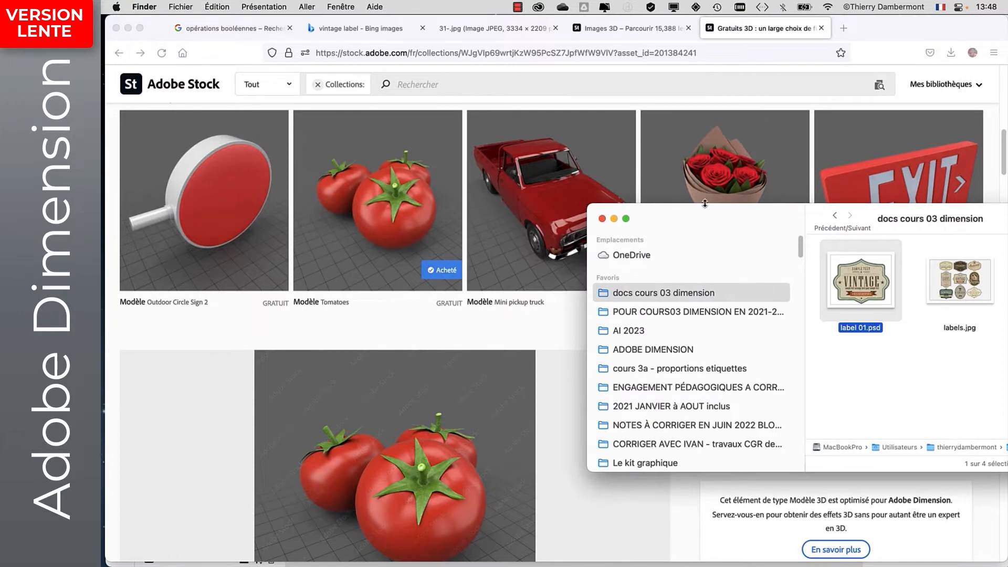
left_click(948, 329)
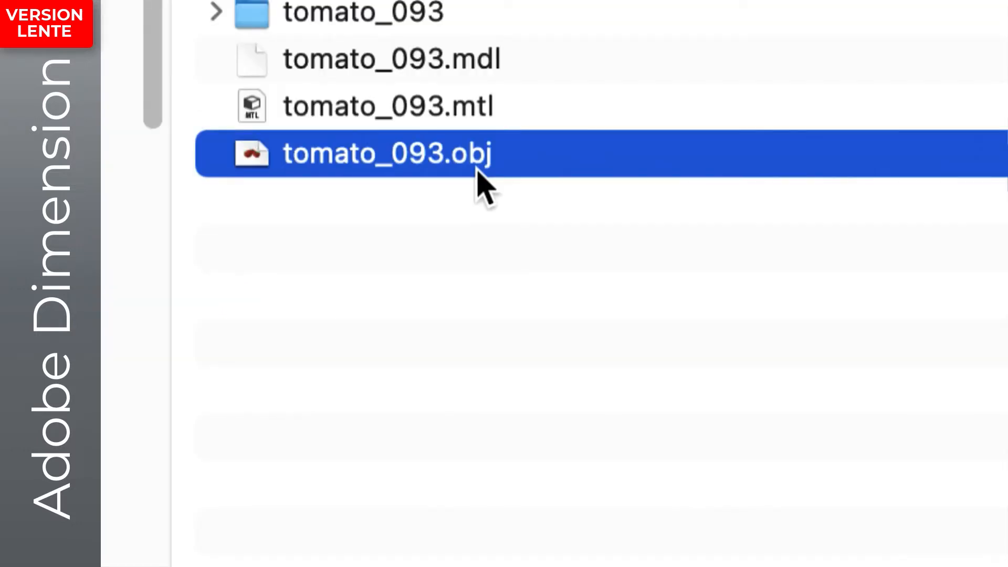
left_click(292, 21)
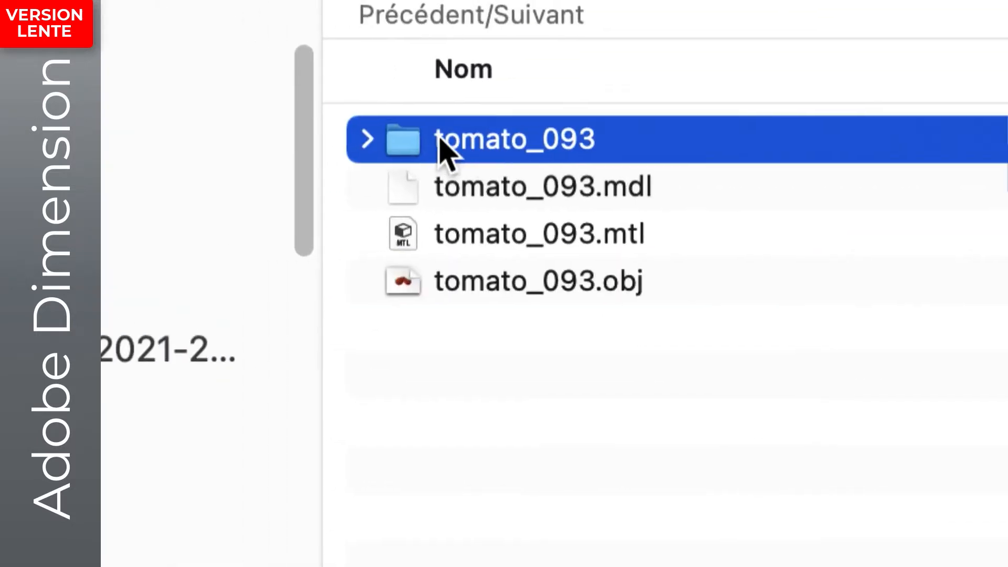
left_click(407, 142)
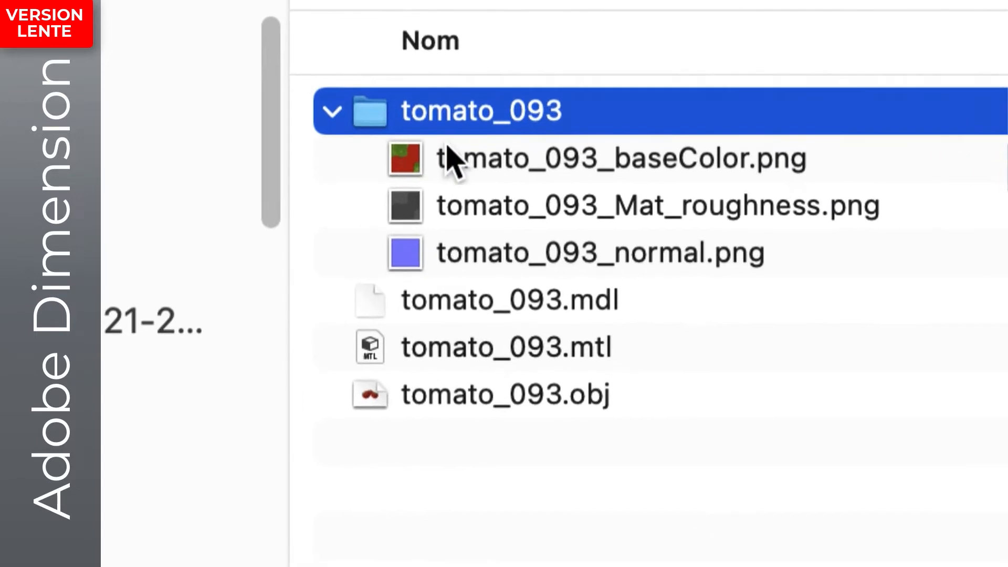
- Inspect the baseColor, Mat_roughness and normal PNG textures, then return to Dimension
left_click(455, 157)
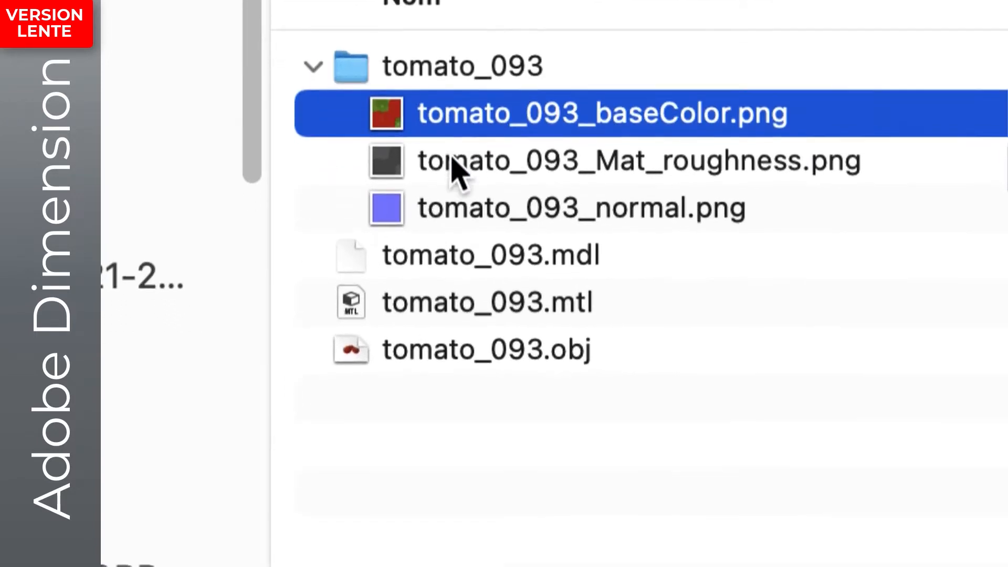
left_click(455, 192)
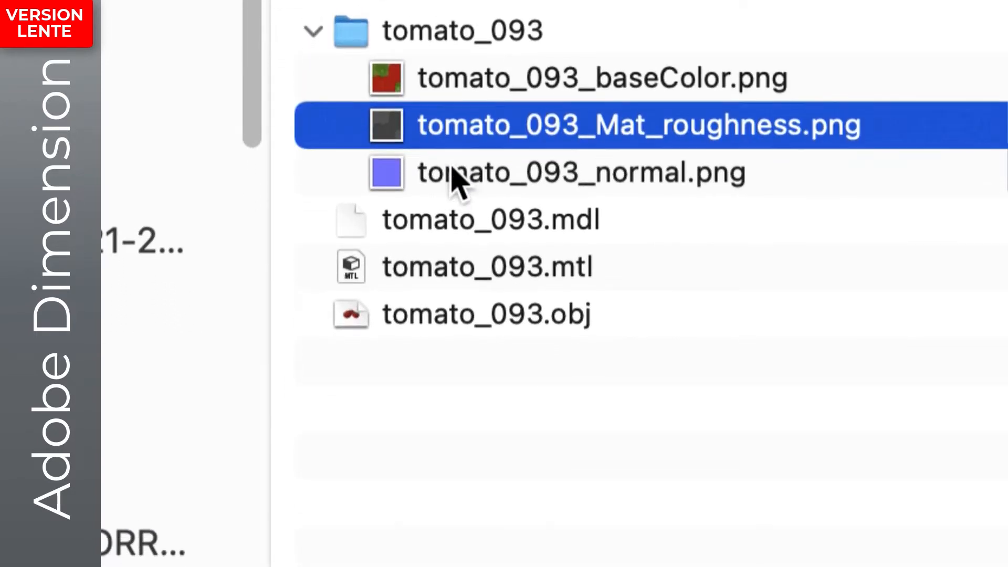
left_click(519, 85)
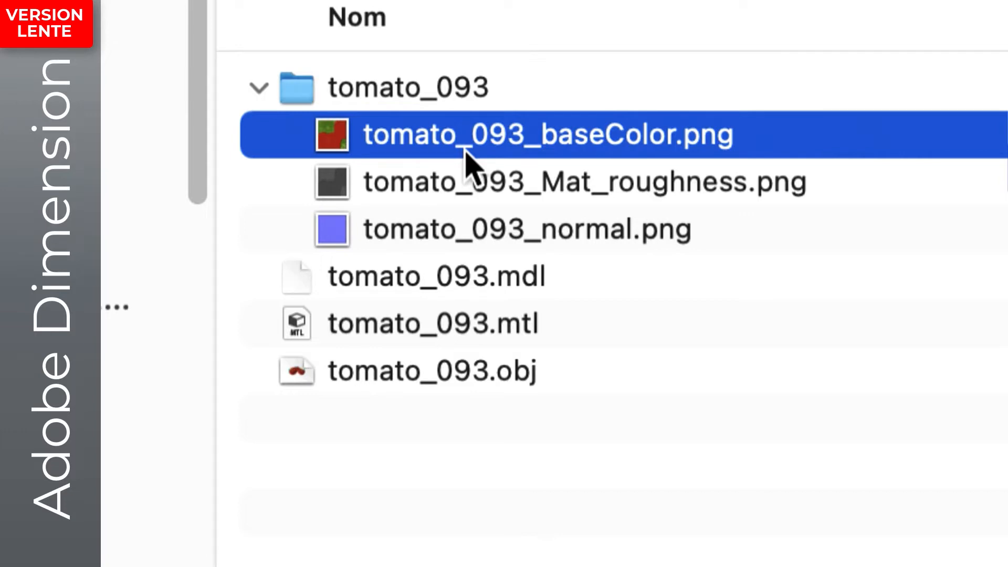
left_click(397, 186)
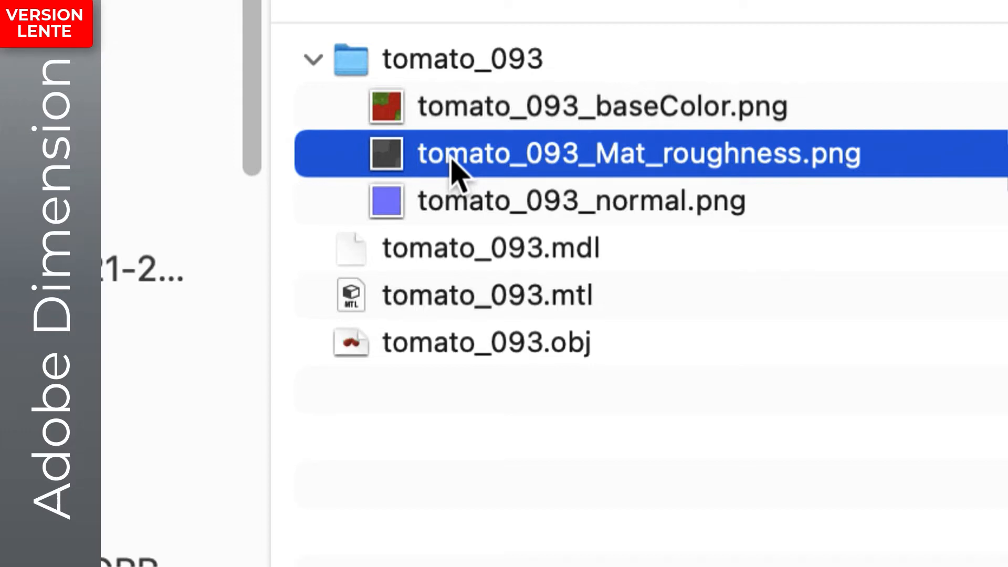
left_click(433, 207)
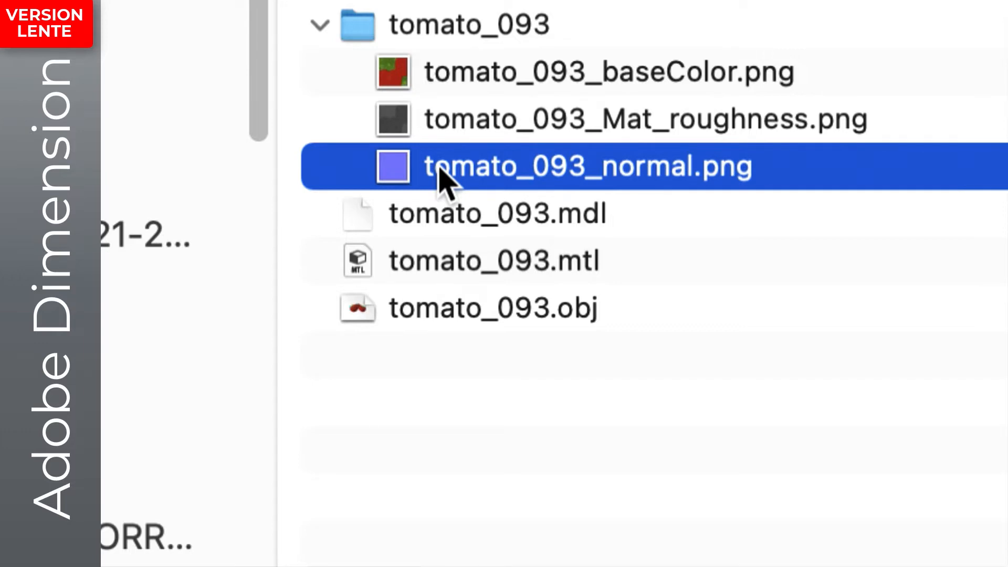
key("super+Tab")
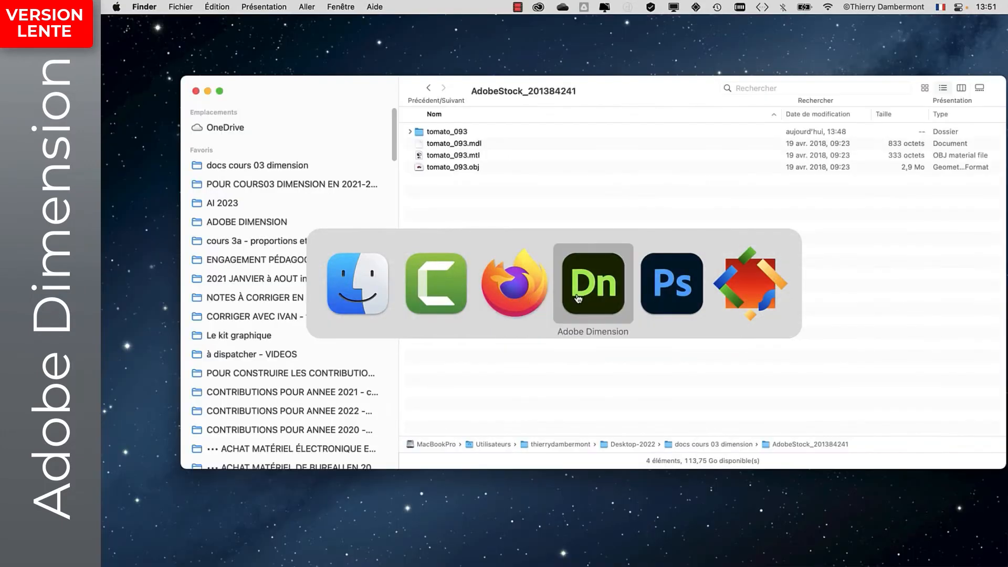
- Frame the tomatoes, review the tomato_093_Mat material's maps, and orbit around the table
left_click(578, 298)
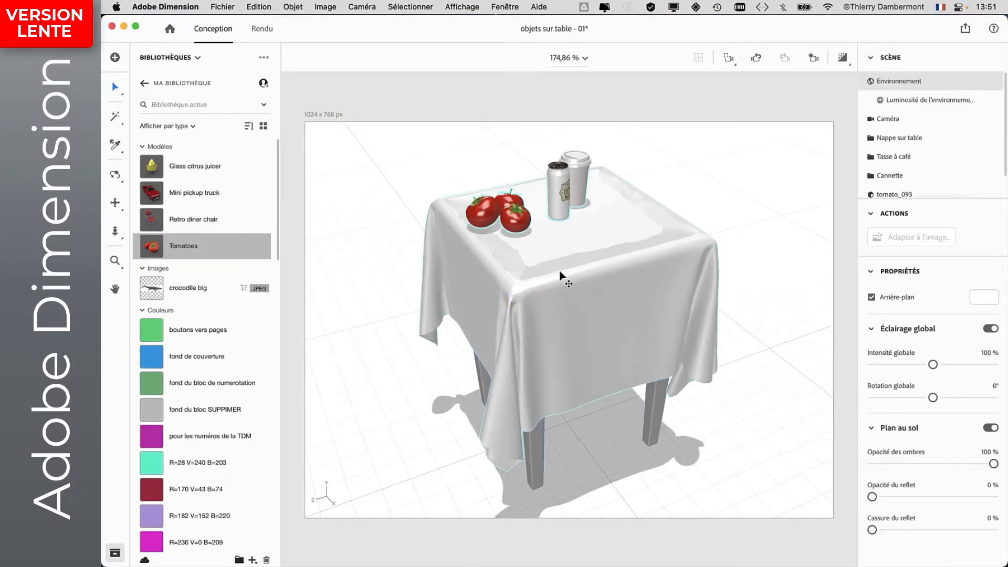
left_click(488, 216)
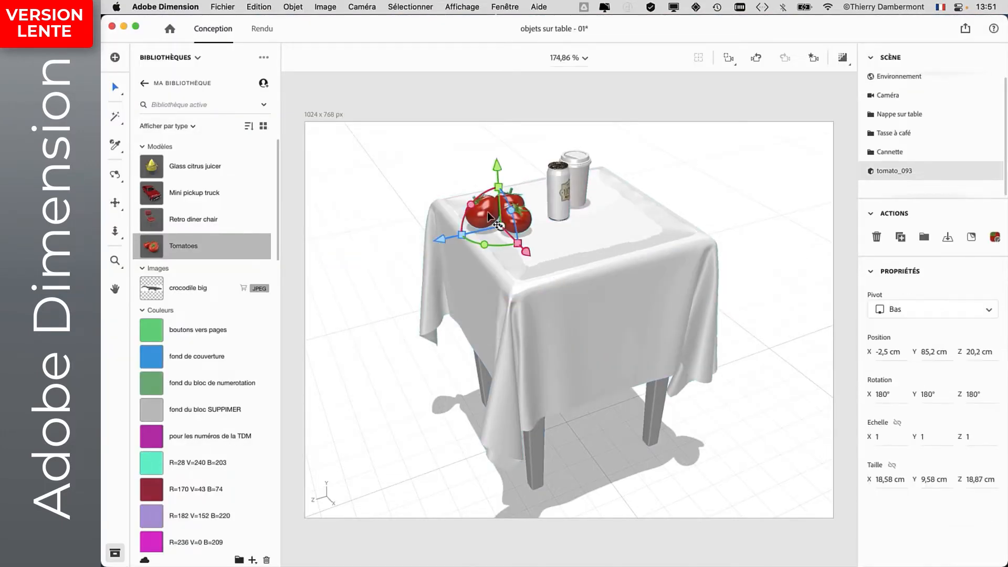
key("f")
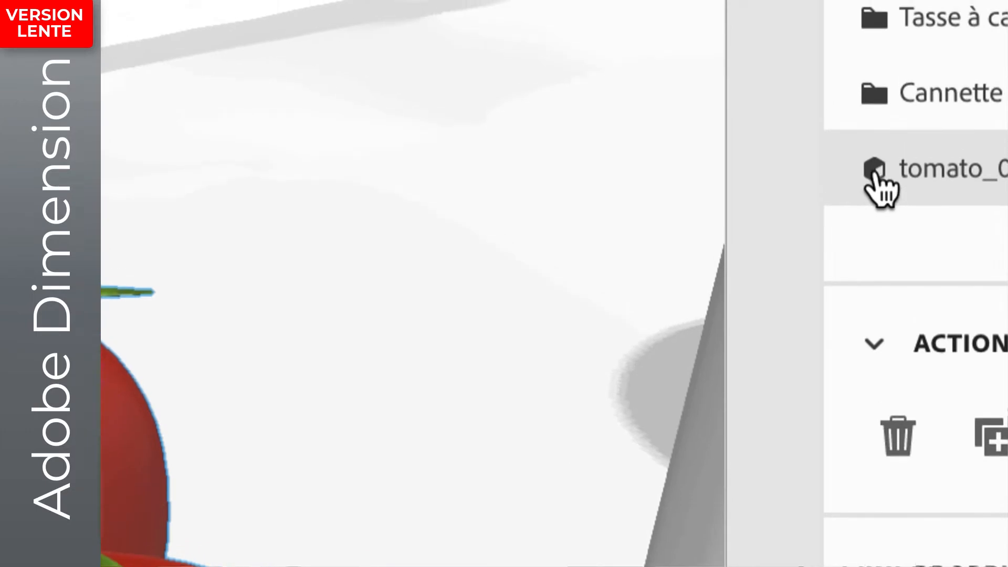
left_click(874, 173)
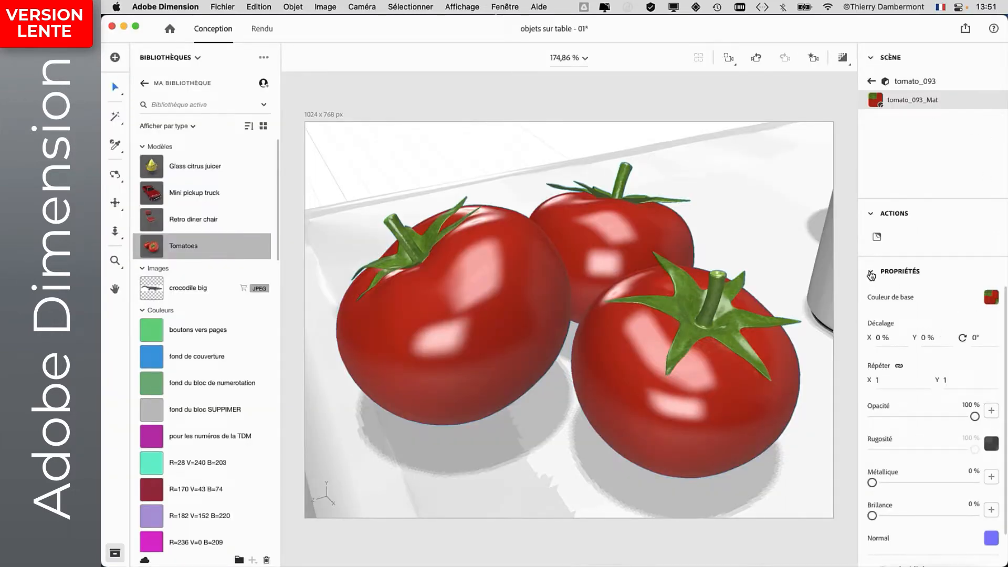
left_click(871, 273)
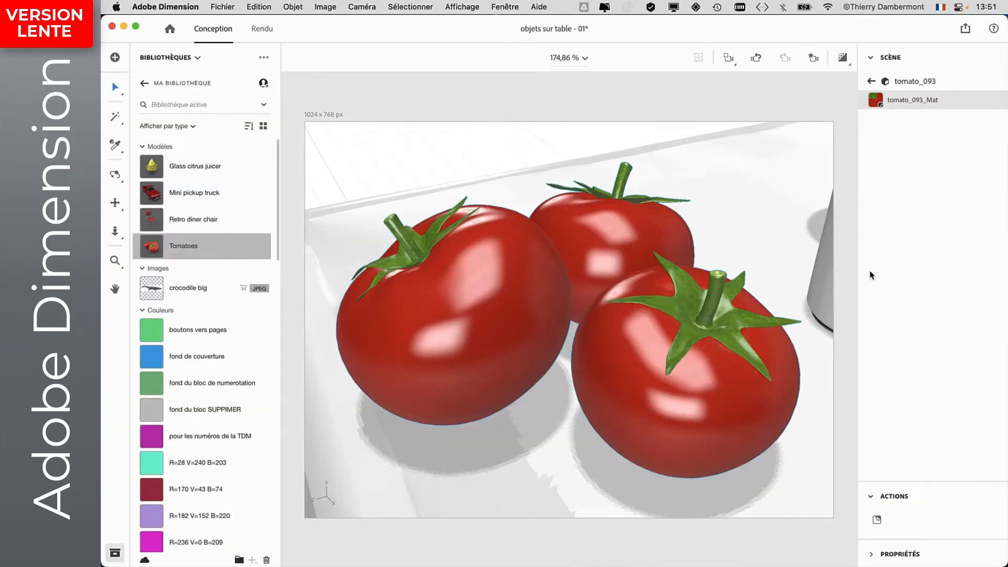
left_click(873, 556)
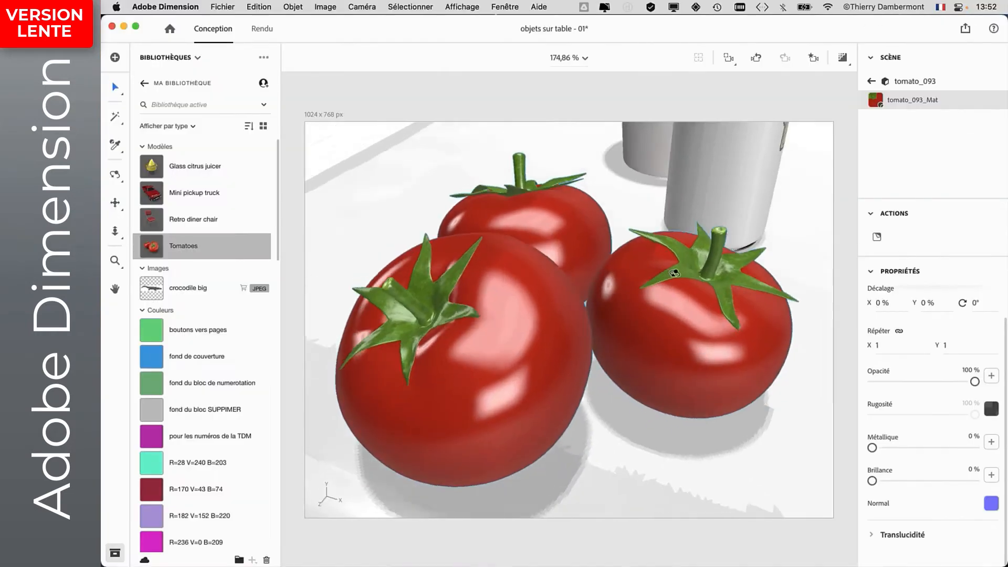
middle_click_drag(572, 299, 515, 351)
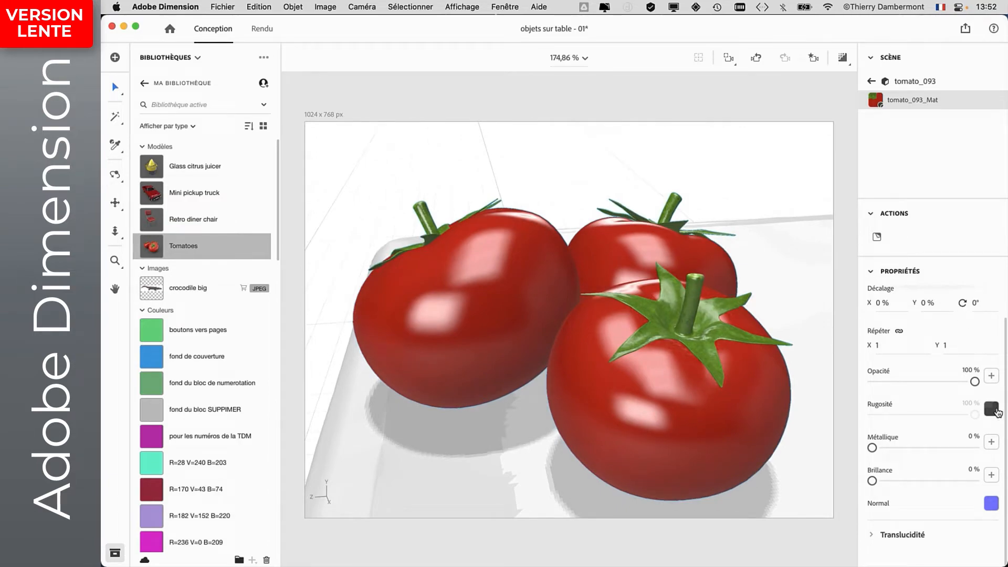
middle_click_drag(620, 329, 634, 310)
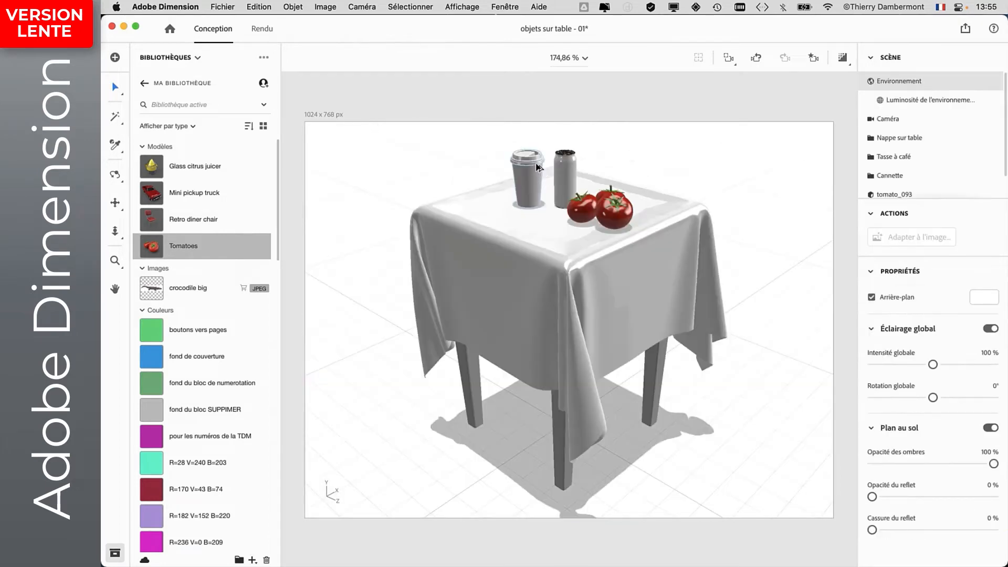
- Frame the coffee cup, orbit to look down on its lid, and pick the Magic Wand tool
scroll(536, 165, "down", 2)
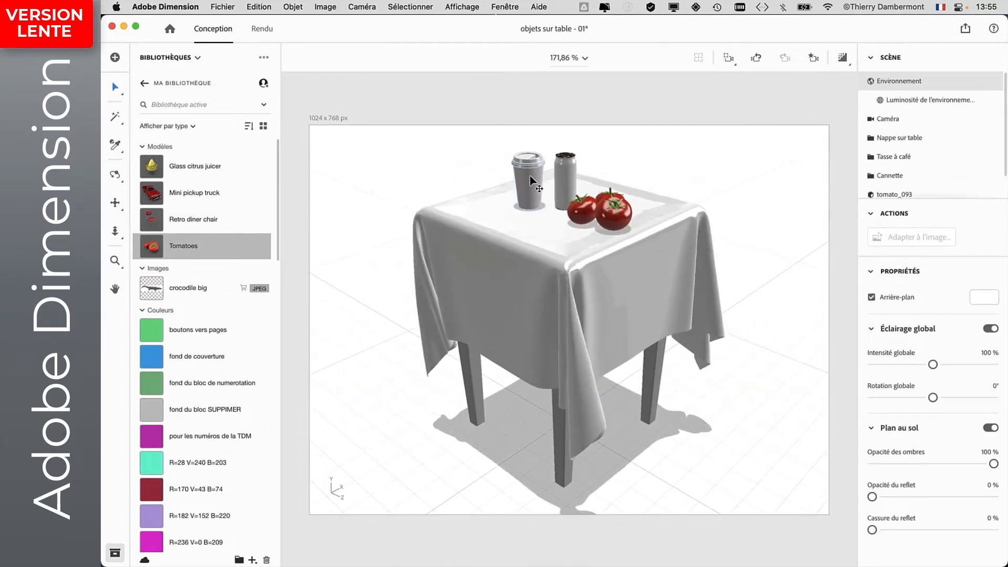
left_click(530, 175)
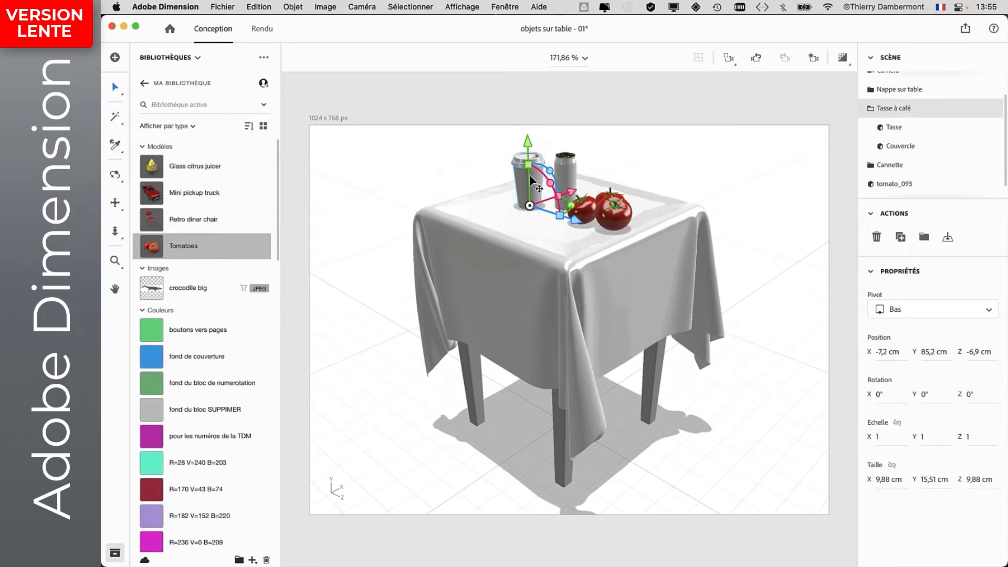
key("f")
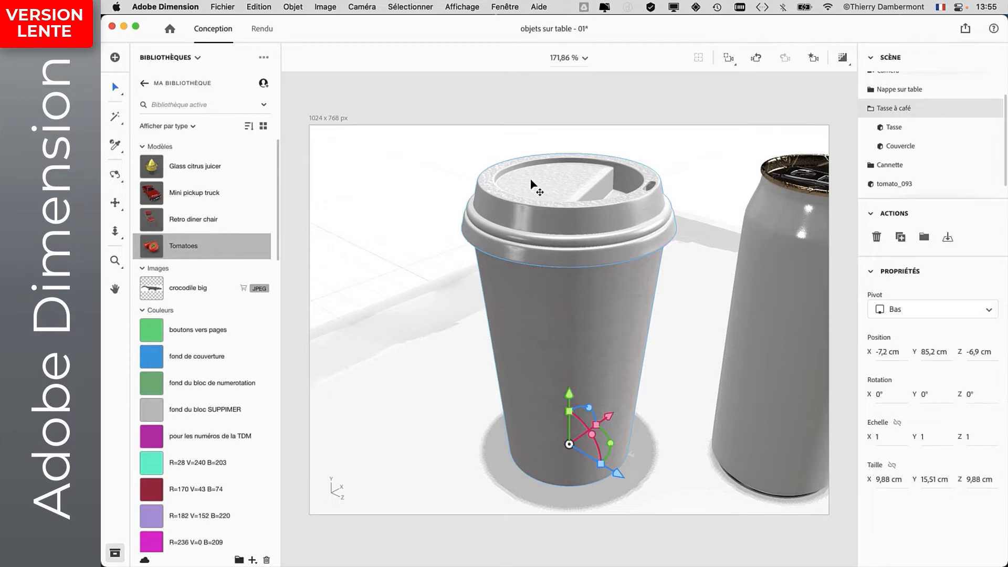
middle_click_drag(532, 252, 457, 342)
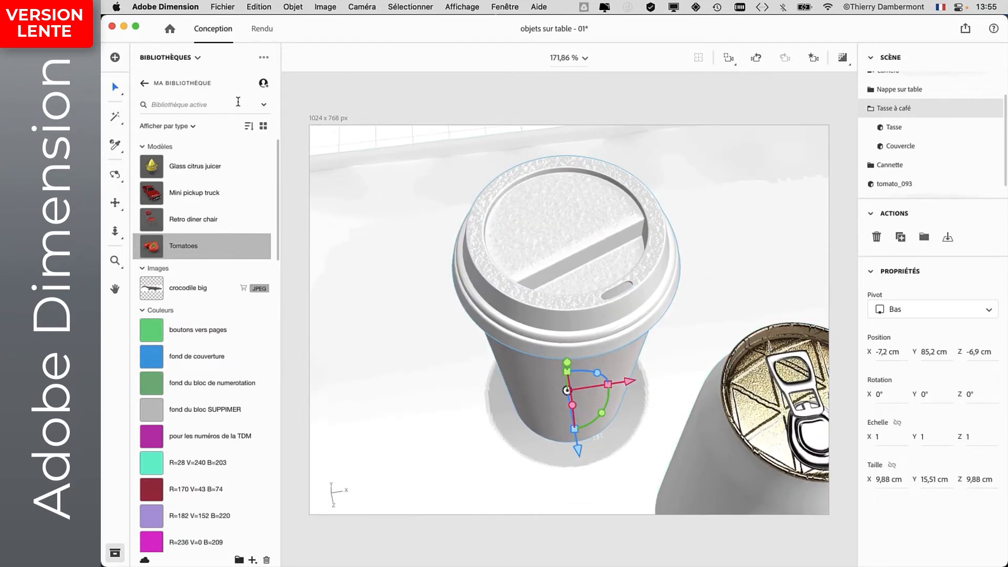
left_click(115, 118)
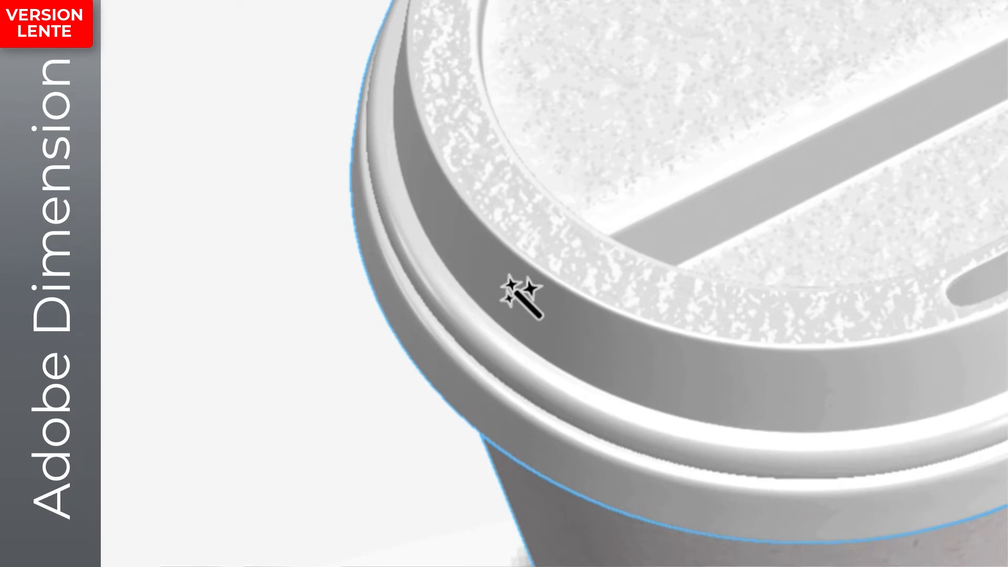
- Click the lid with the Magic Wand and set its selection size to Très petit
left_click(508, 288)
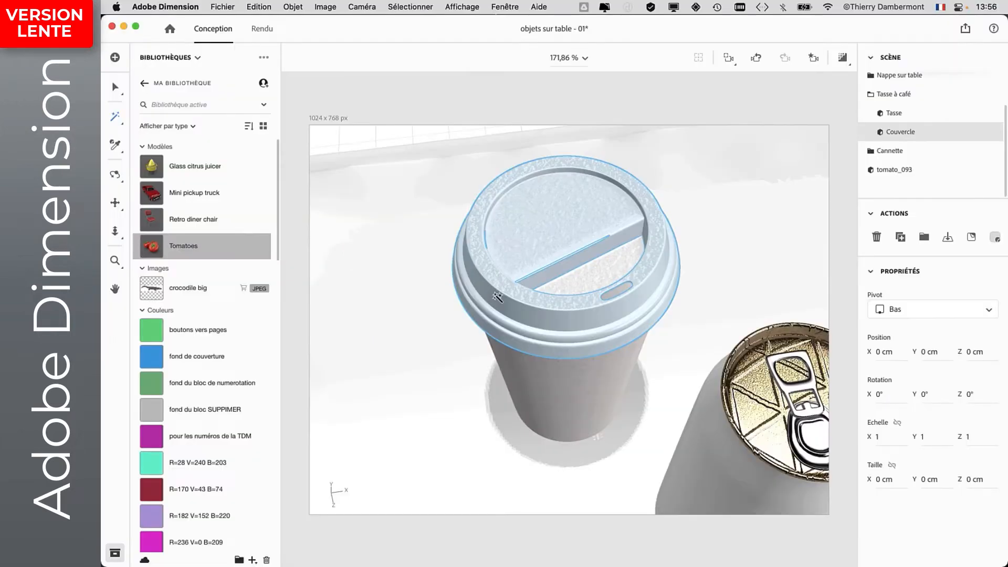
left_click(115, 120)
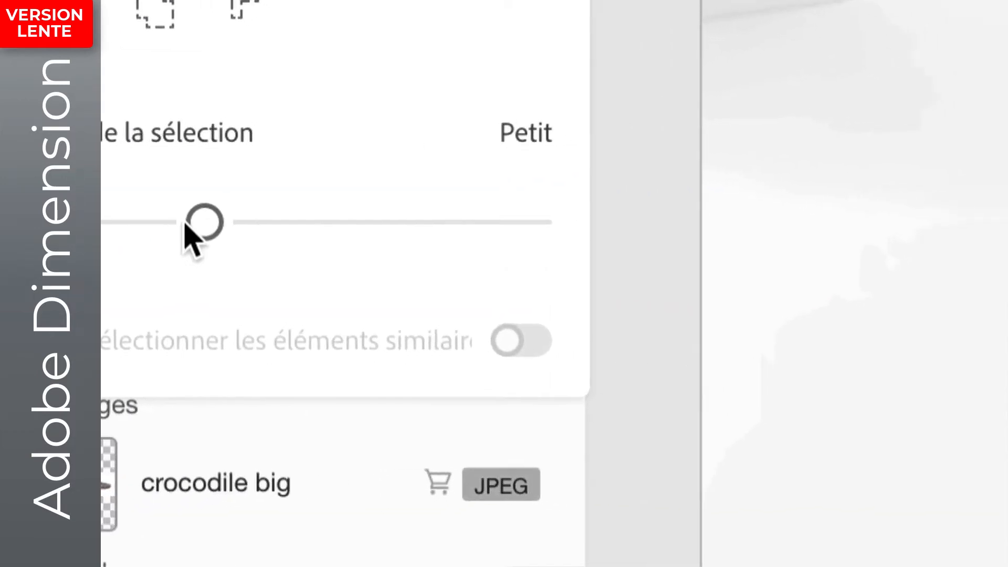
left_click_drag(187, 223, 92, 223)
left_click_drag(165, 223, 181, 142)
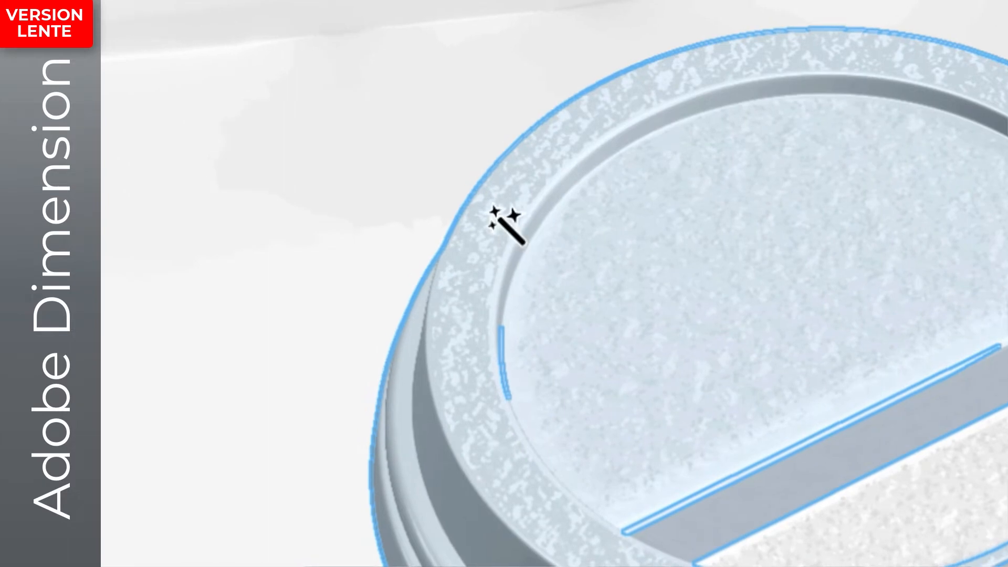
- Select the lid's textured top rim ring and add the inner wall band below it
left_click(497, 215)
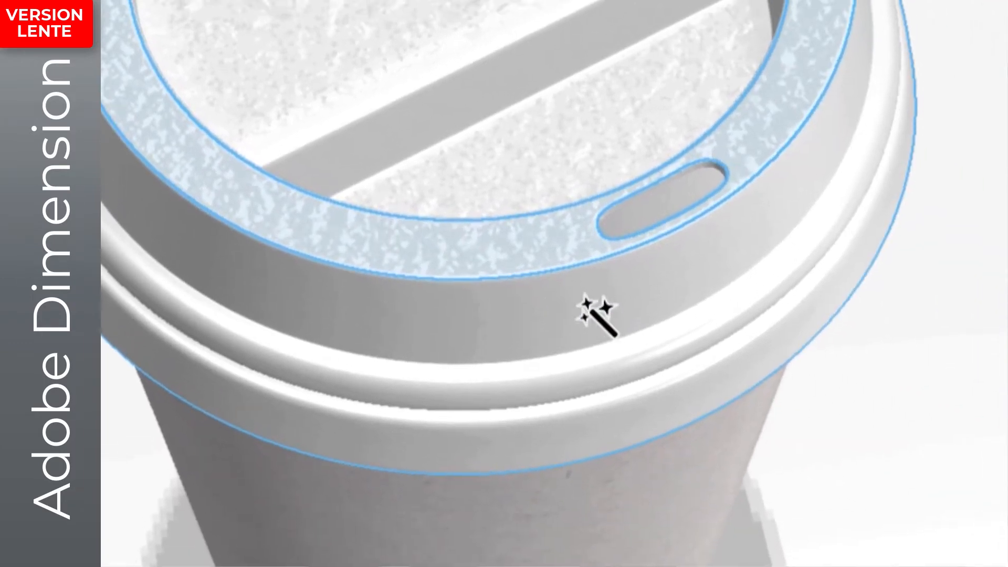
left_click(588, 307)
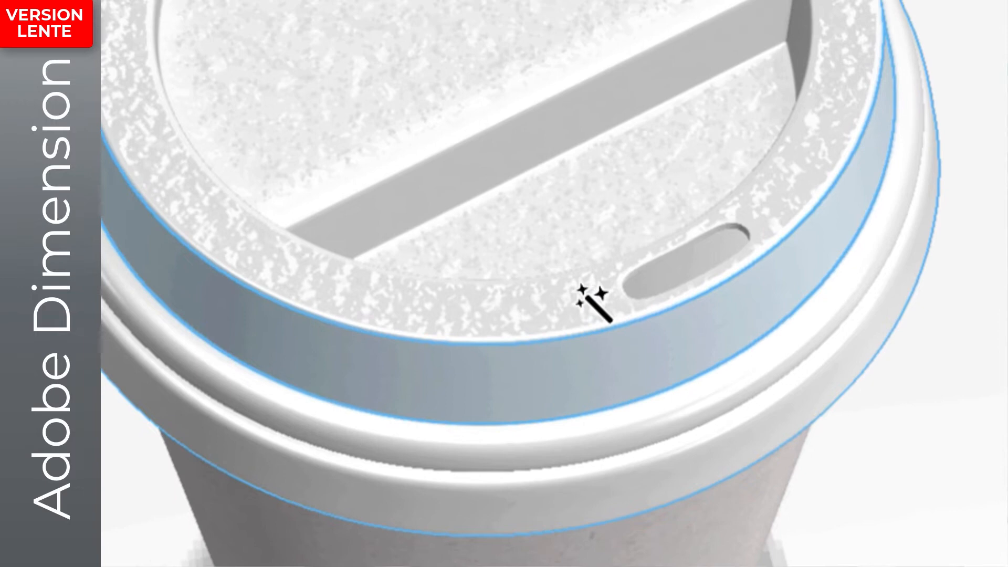
left_click(585, 297)
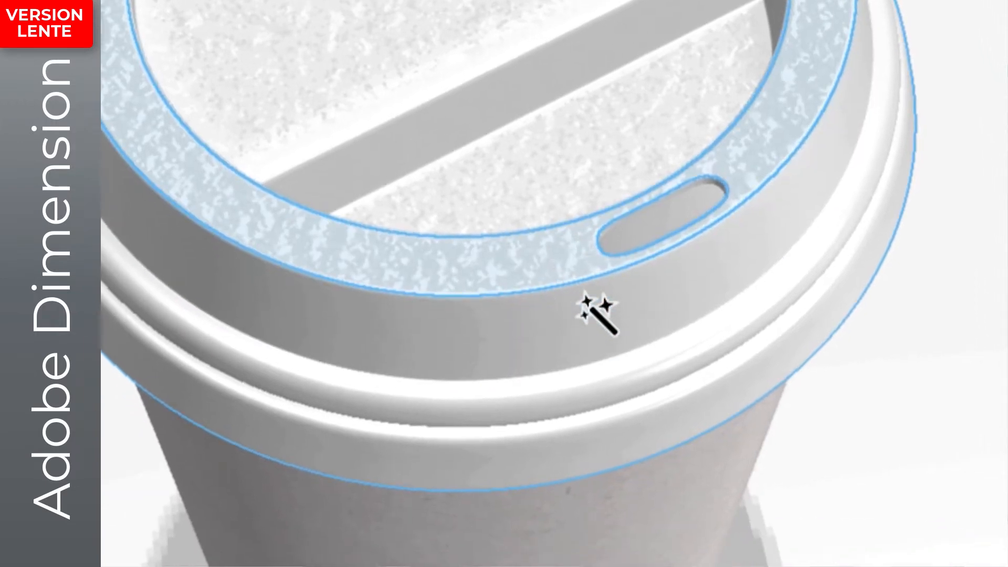
left_click(585, 302, "shift")
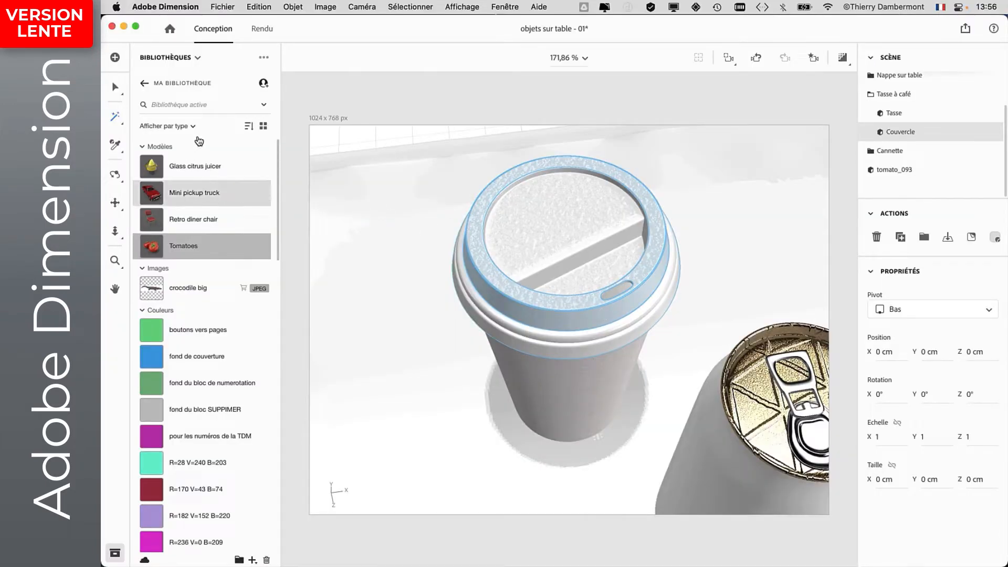
- Apply Or poli from the Ressources pour démarrer materials to the rim, then enable Render Preview
left_click(175, 58)
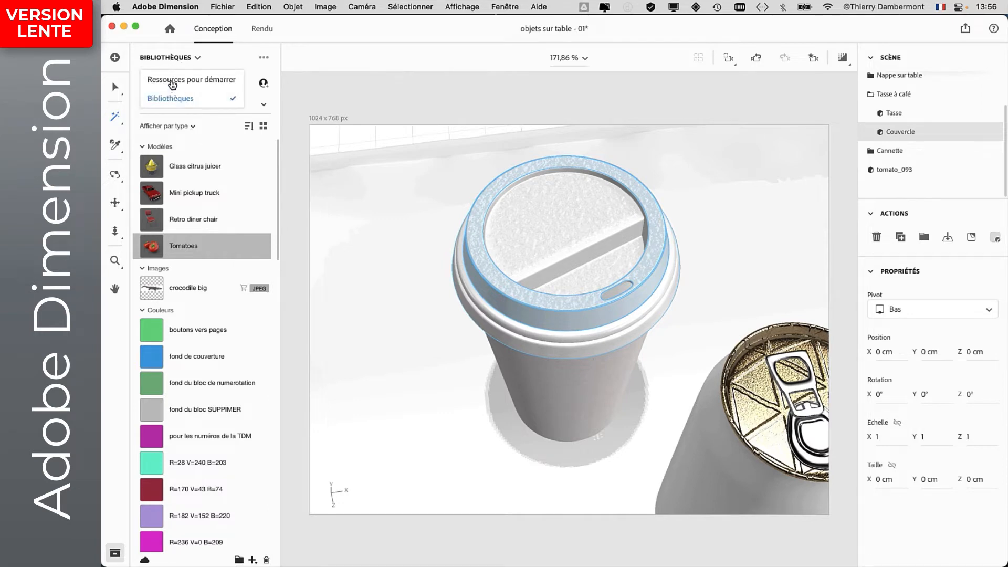
left_click(172, 81)
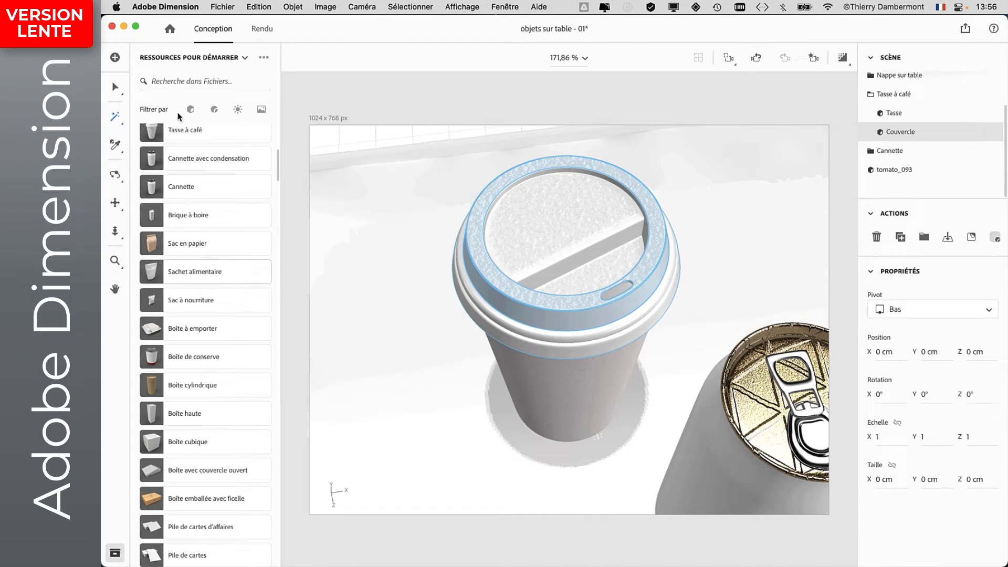
left_click(213, 110)
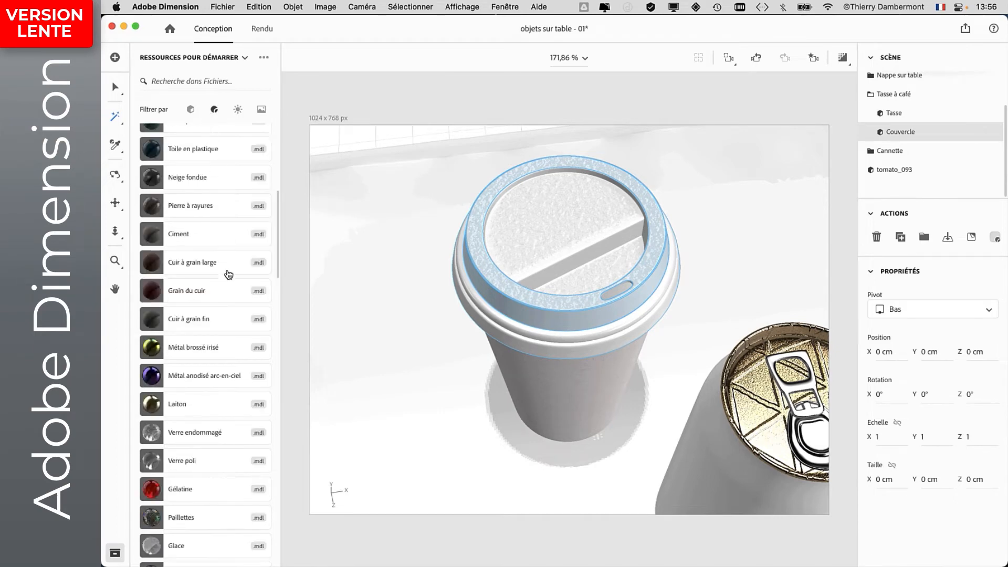
scroll(224, 303, "down", 8)
scroll(156, 450, "down", 12)
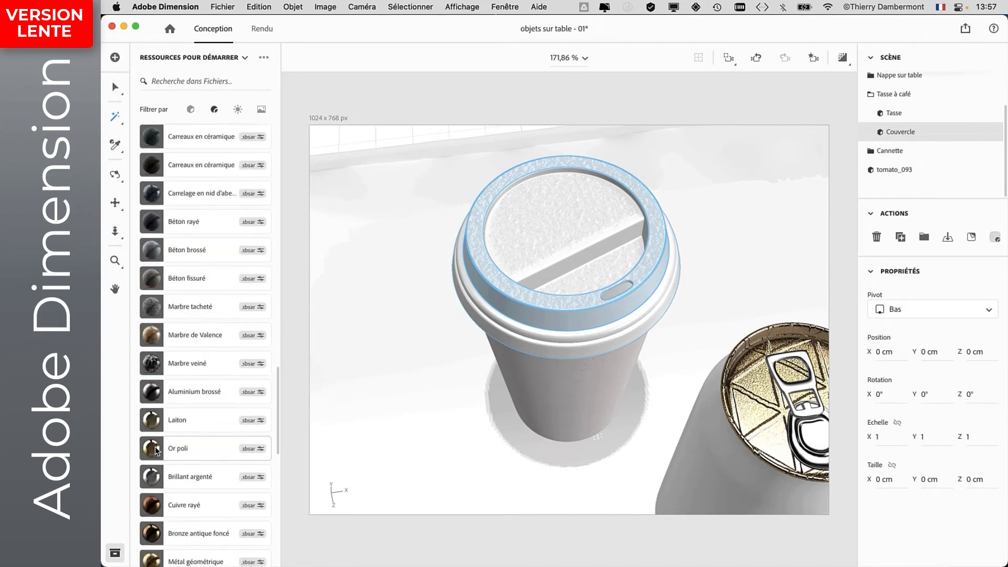
left_click(156, 450)
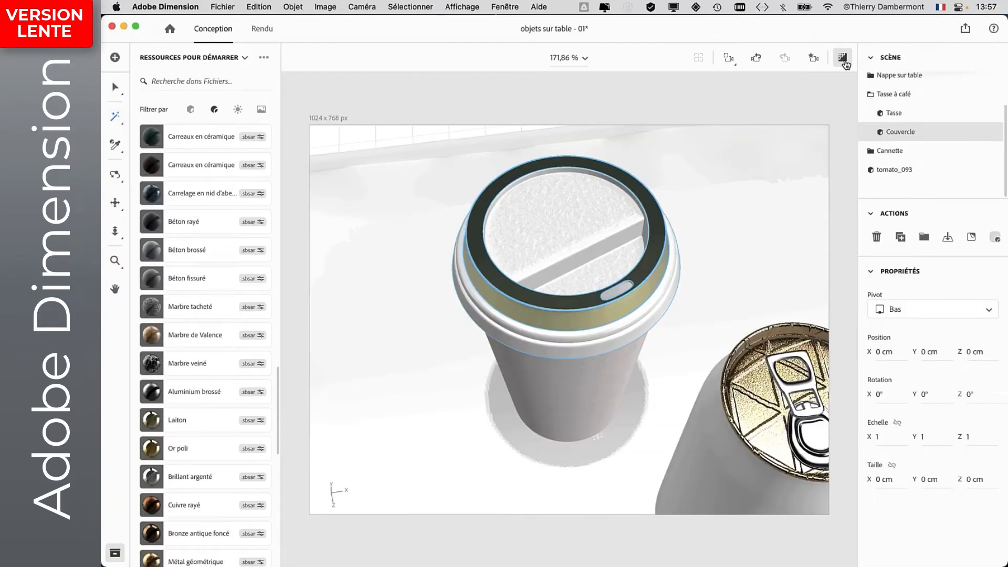
left_click(844, 61)
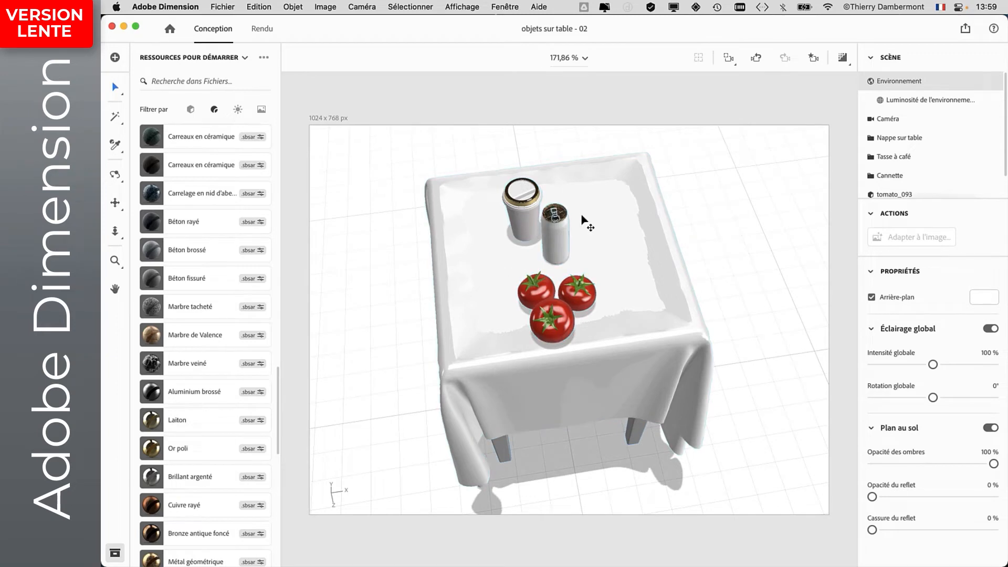
- Filter starter assets to Images and browse backdrops and patterns like Petits pois, Etoiles, Rayures
scroll(210, 210, "up", 15)
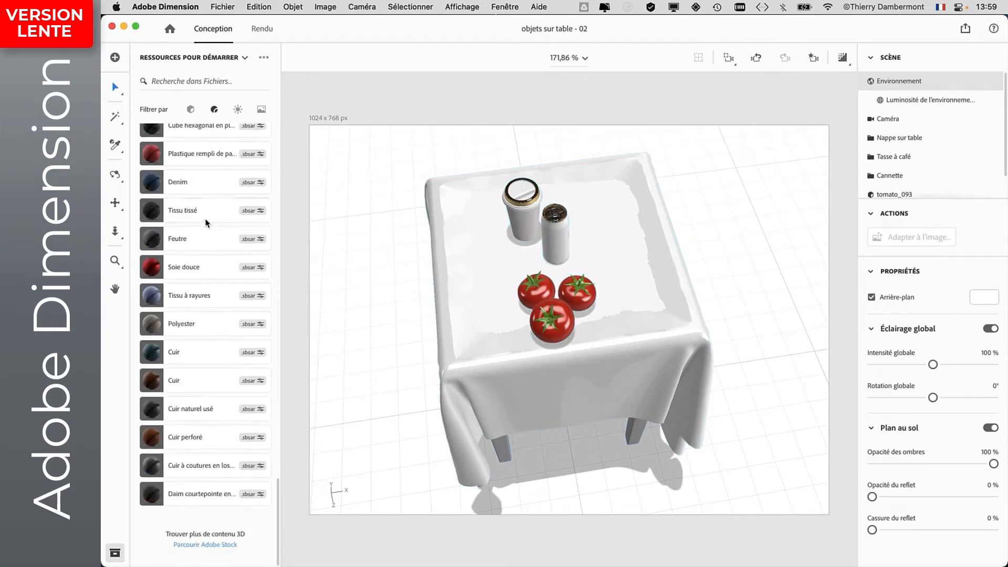
scroll(205, 219, "up", 8)
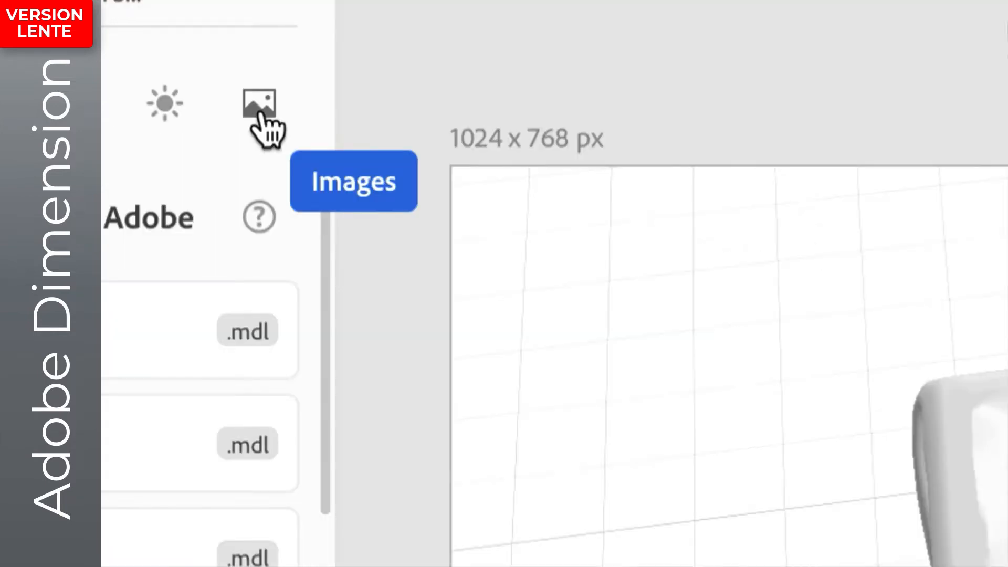
left_click(261, 112)
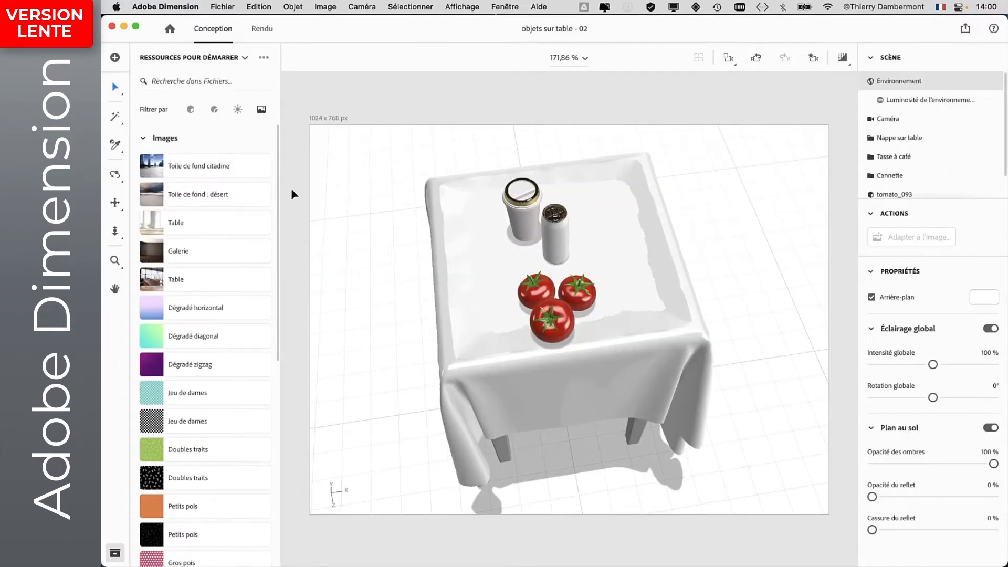
scroll(227, 275, "down", 5)
scroll(226, 276, "up", 3)
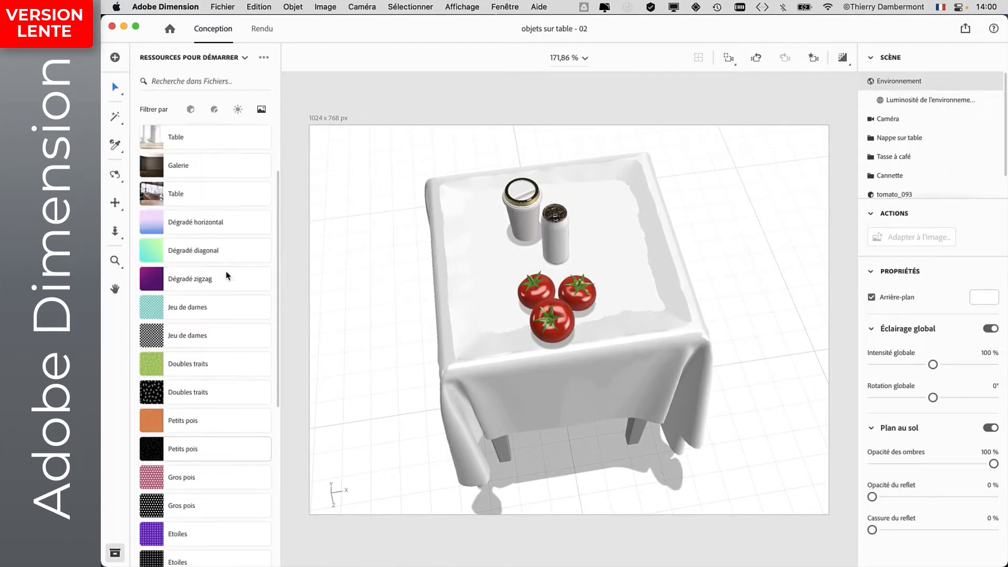
scroll(226, 277, "down", 4)
scroll(228, 279, "down", 2)
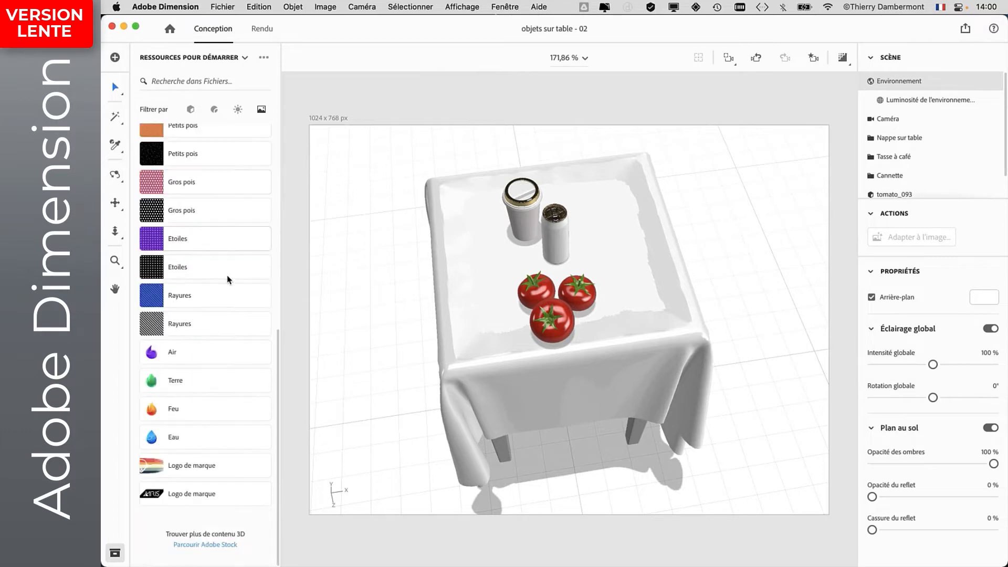
scroll(209, 241, "up", 7)
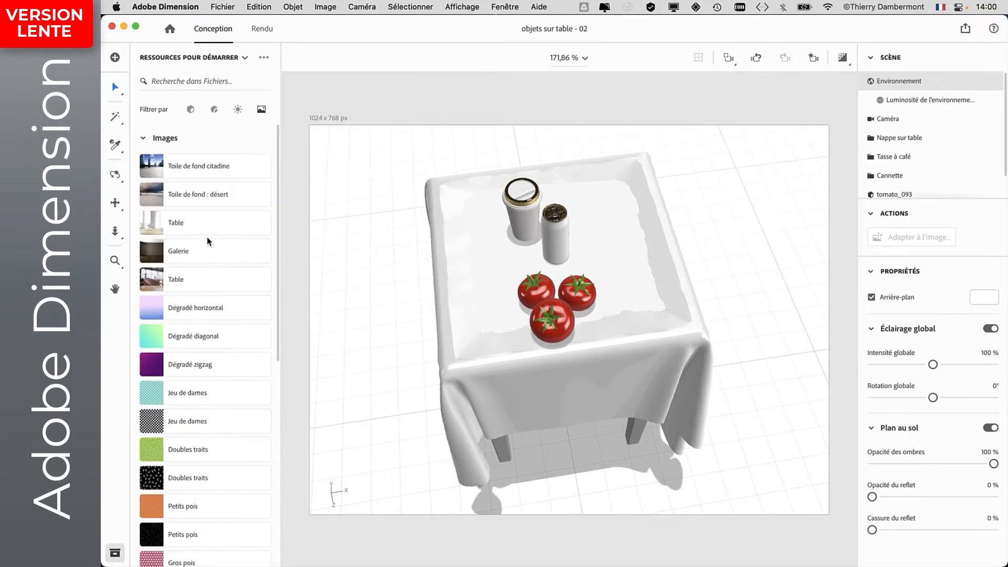
scroll(177, 309, "down", 6)
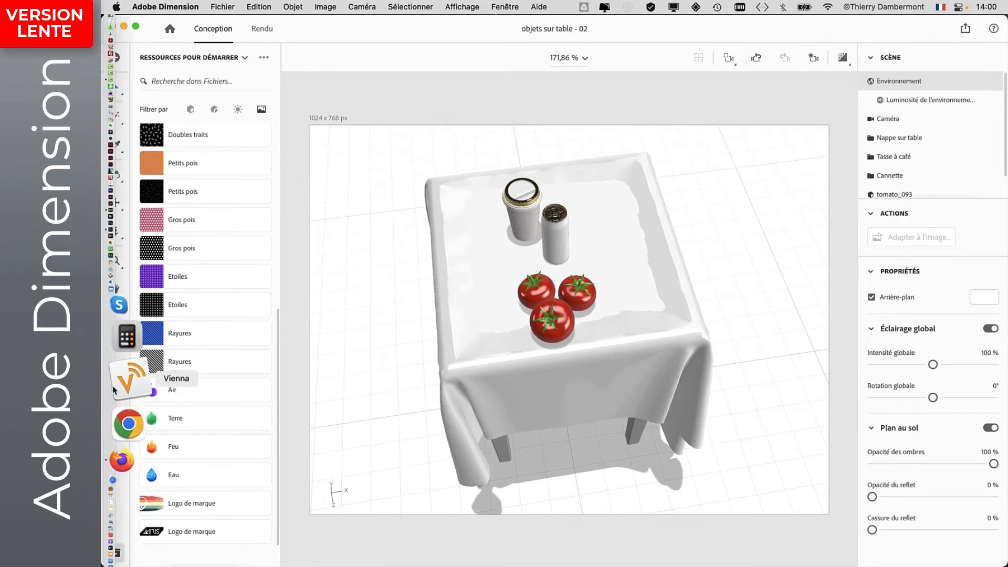
- In Firefox, search Google for 'seamless pattern' and copy the query
left_click(131, 384)
type("seamless pat")
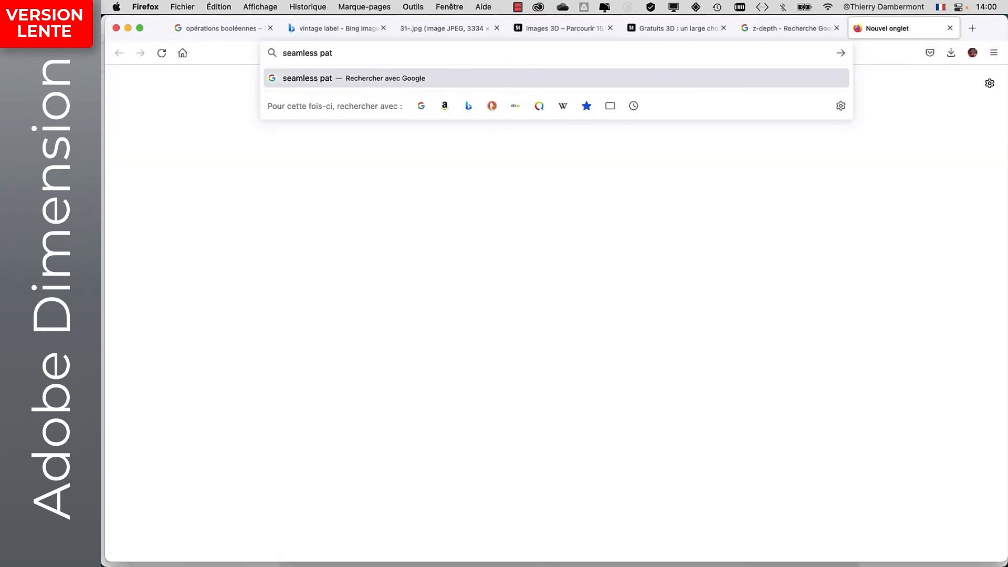
type("tern")
key("Return")
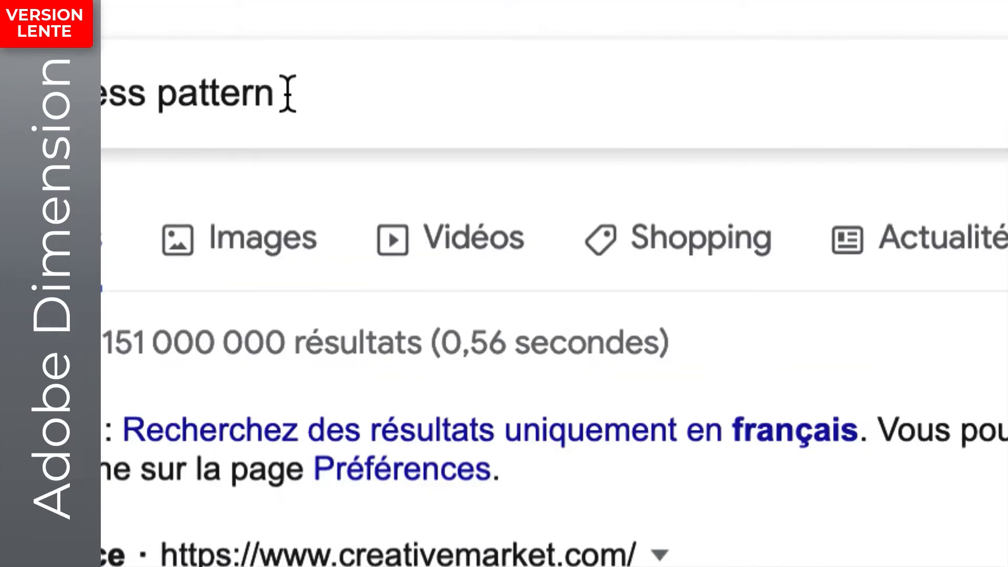
left_click_drag(288, 93, 0, 97)
key("super+c")
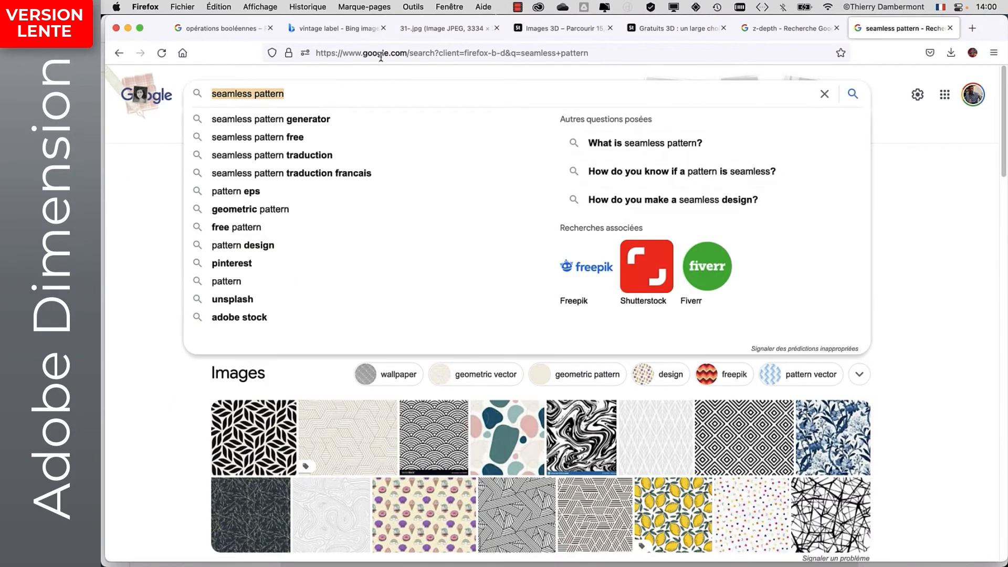
- Go to bing.com and search for the pasted 'seamless pattern' query
left_click(380, 54)
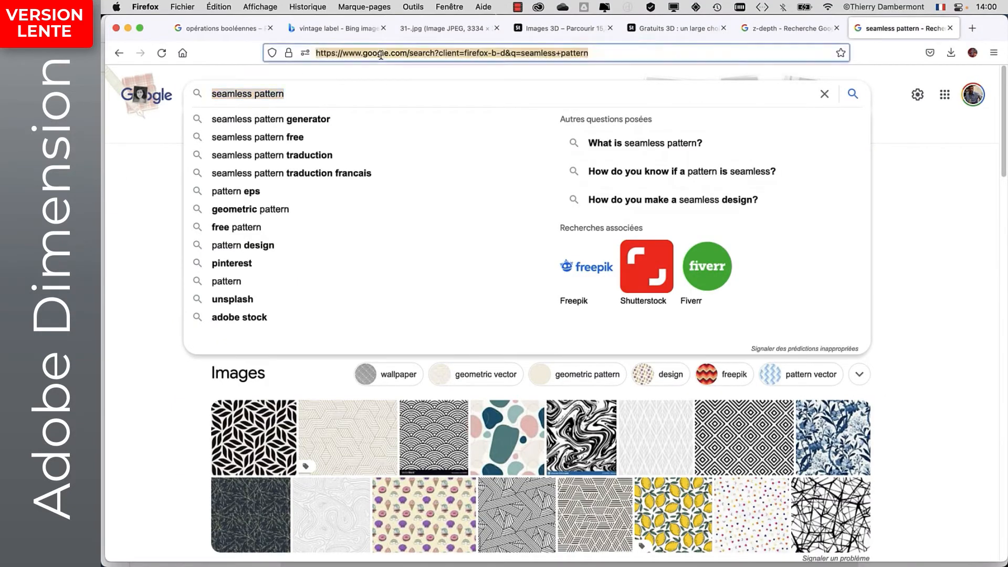
type("bing.")
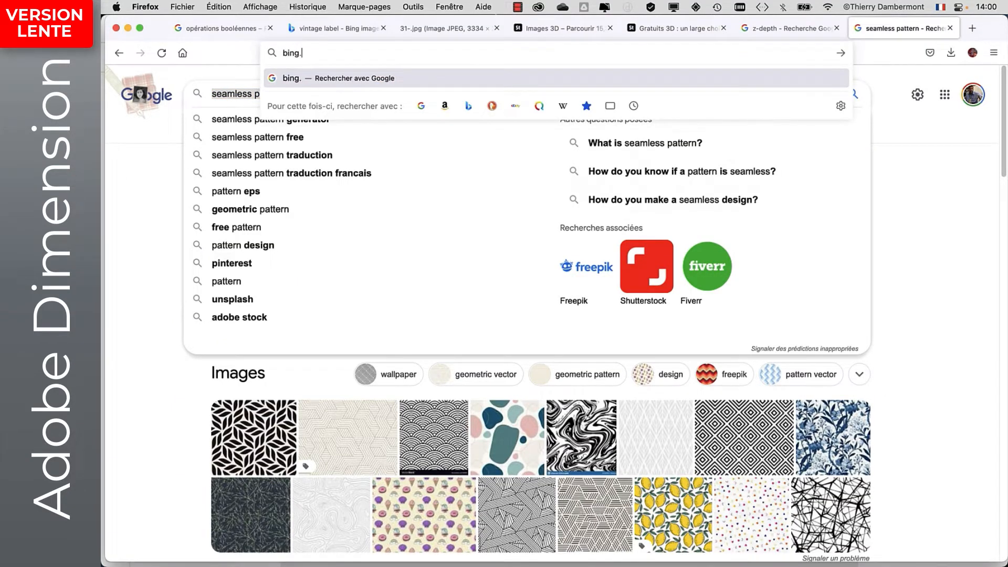
type("com")
key("Return")
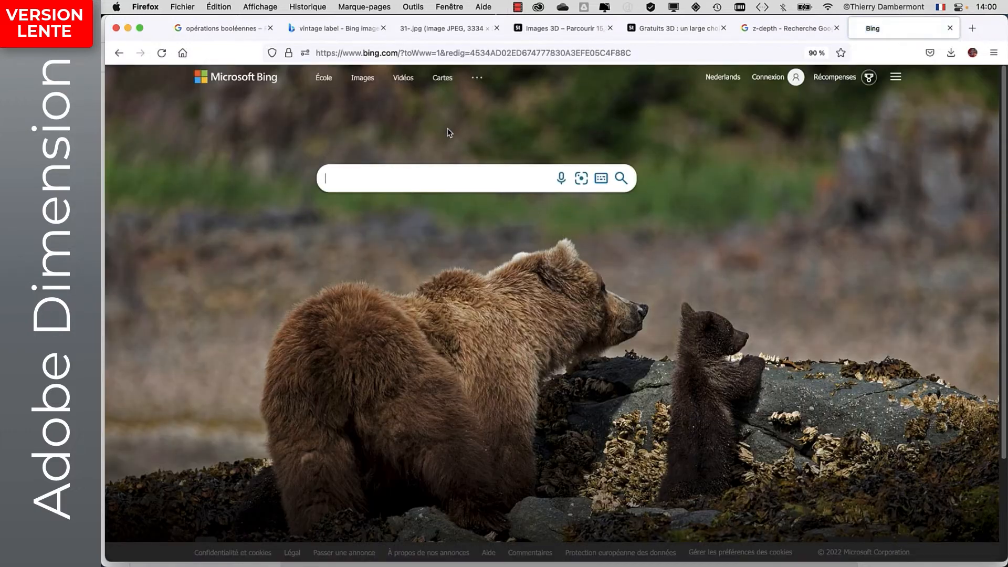
left_click(422, 178)
key("super+v")
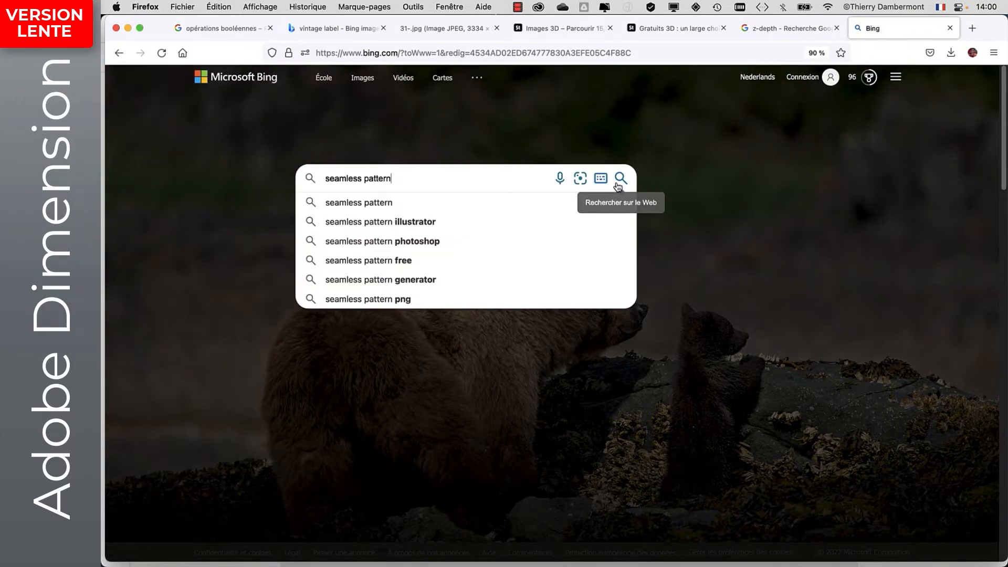
left_click(443, 203)
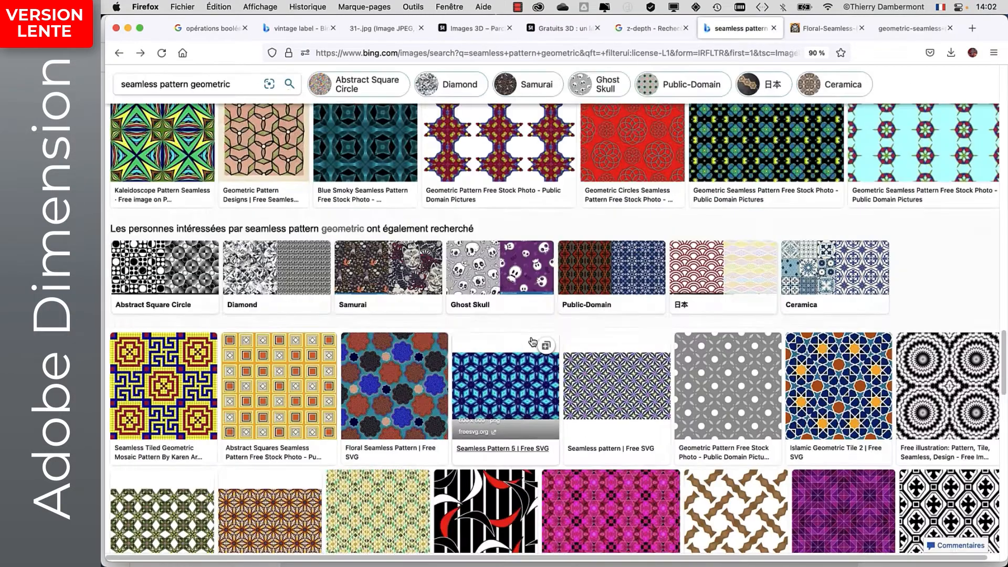
- Open the orange abstract squares pattern's full-size image in a new tab
scroll(302, 283, "down", 4)
left_click(301, 284)
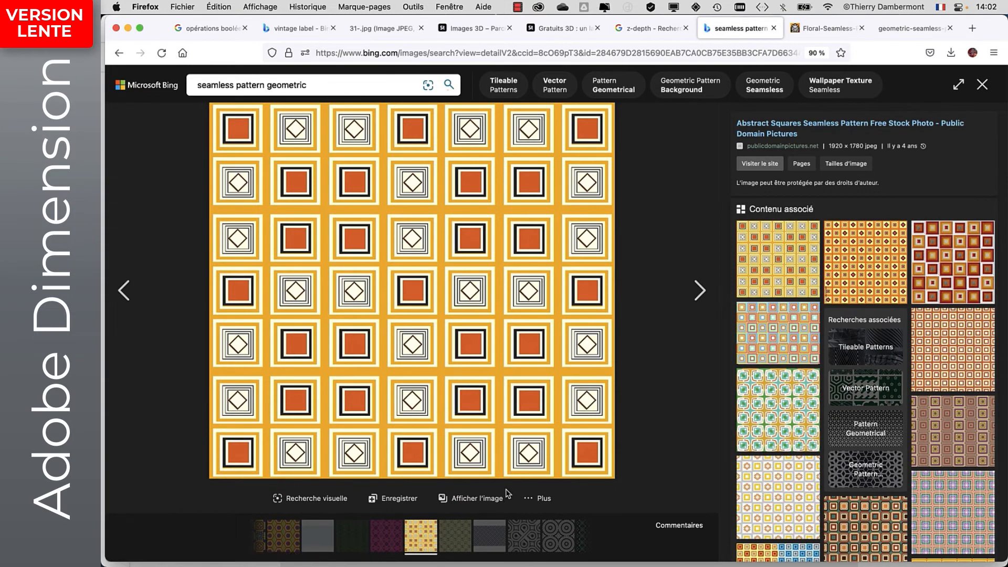
left_click(504, 497)
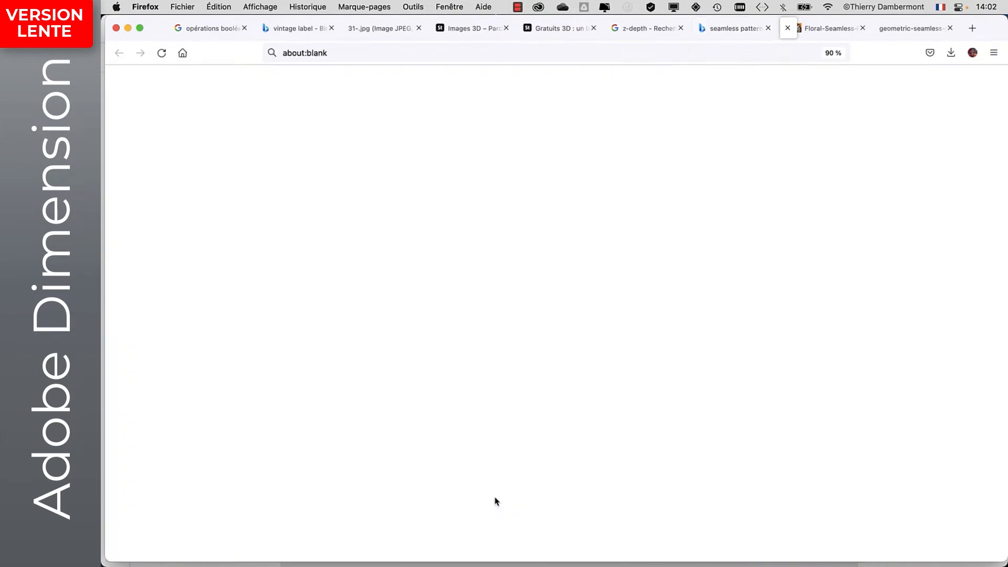
- Save the abstract squares pattern image into the course folder
right_click(586, 294)
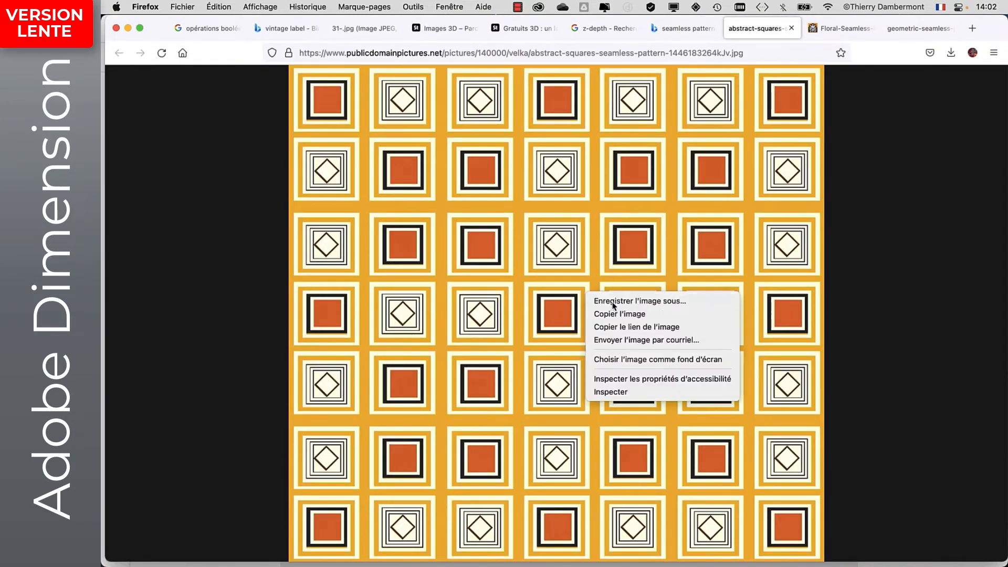
left_click(614, 311)
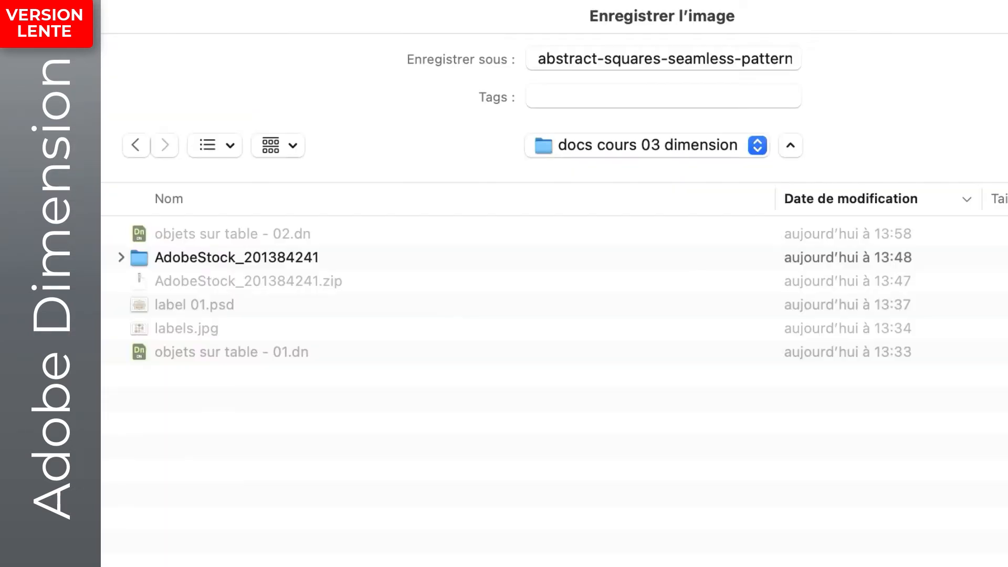
left_click(856, 507)
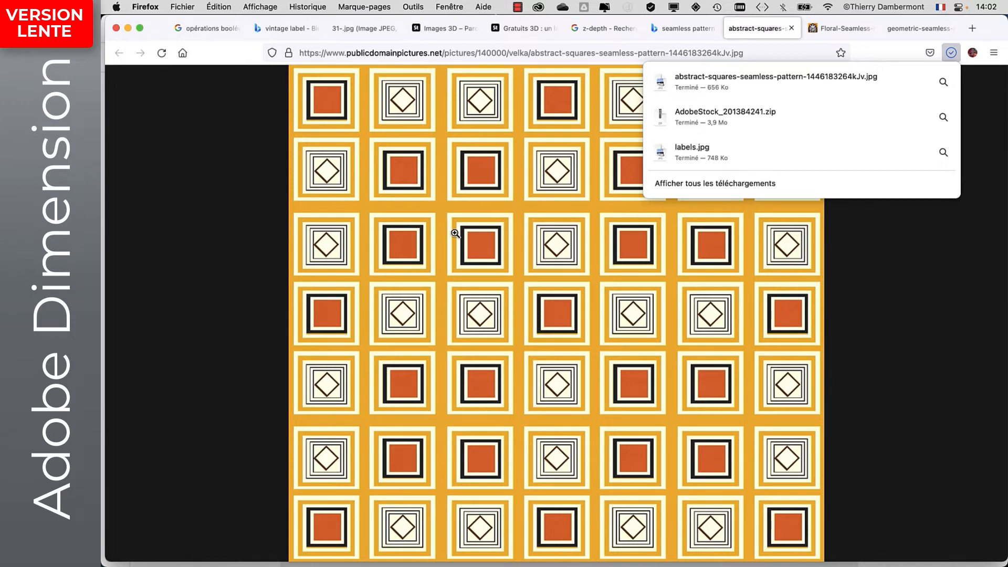
- Bring the Adobe Dimension table scene back to the front
key("super+Tab")
left_click(434, 284)
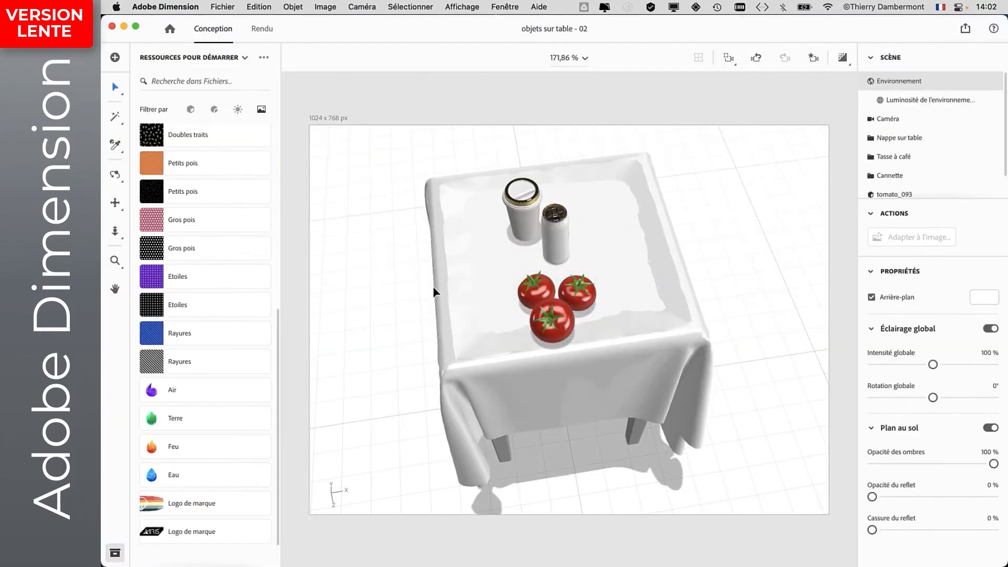
key("super+Tab")
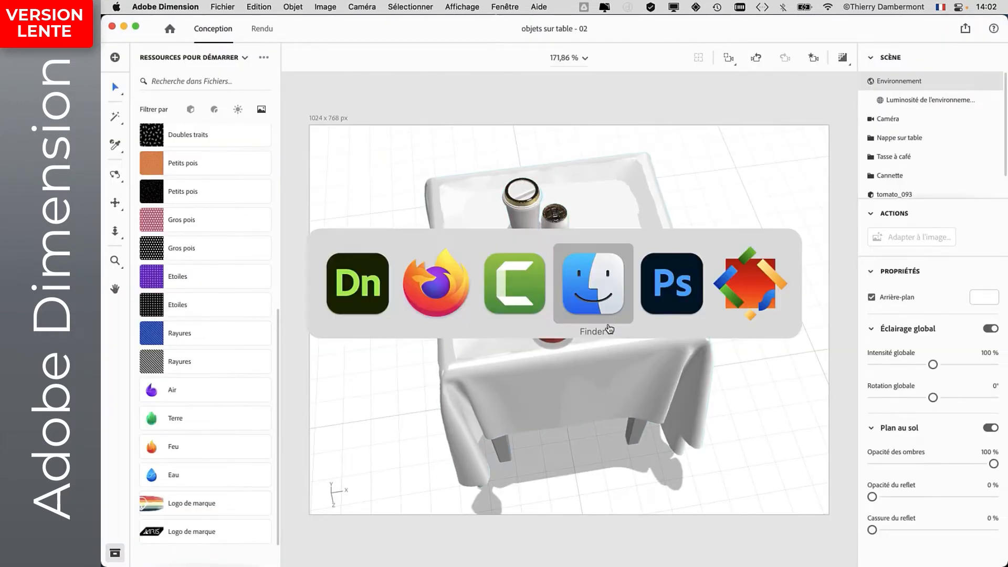
- In Photoshop, open the downloaded abstract squares pattern JPG
left_click(688, 301)
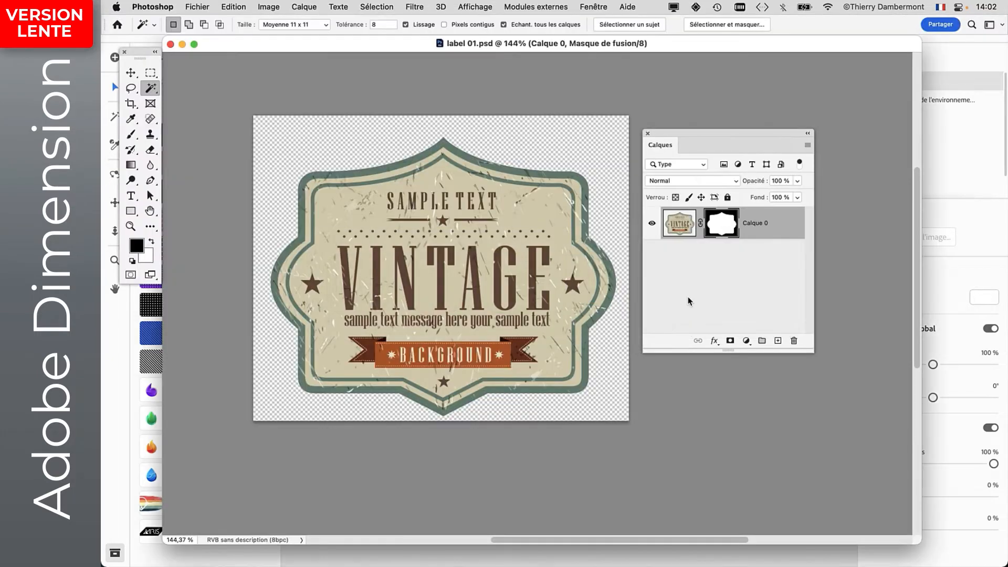
left_click(210, 6)
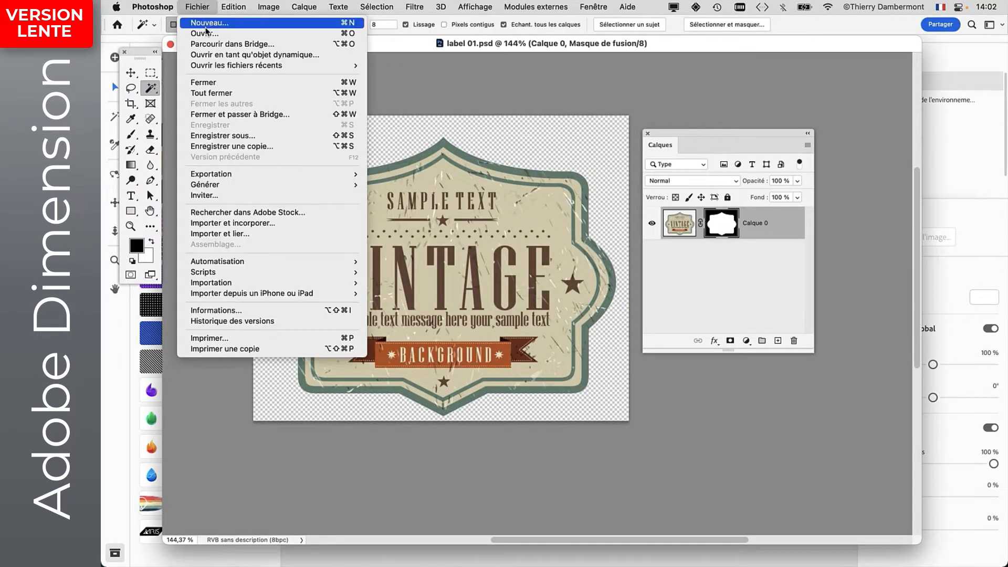
left_click(561, 227)
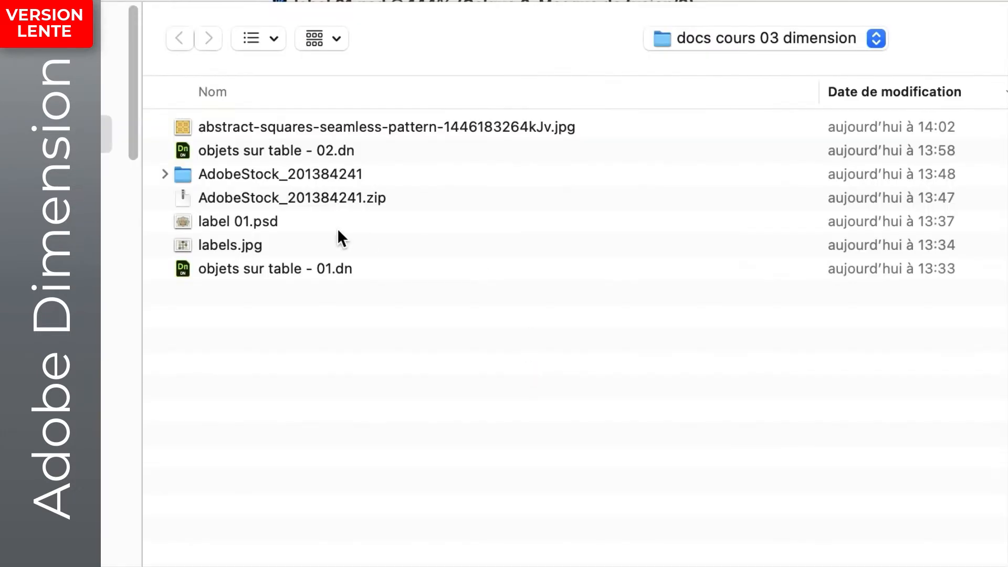
left_click(446, 105)
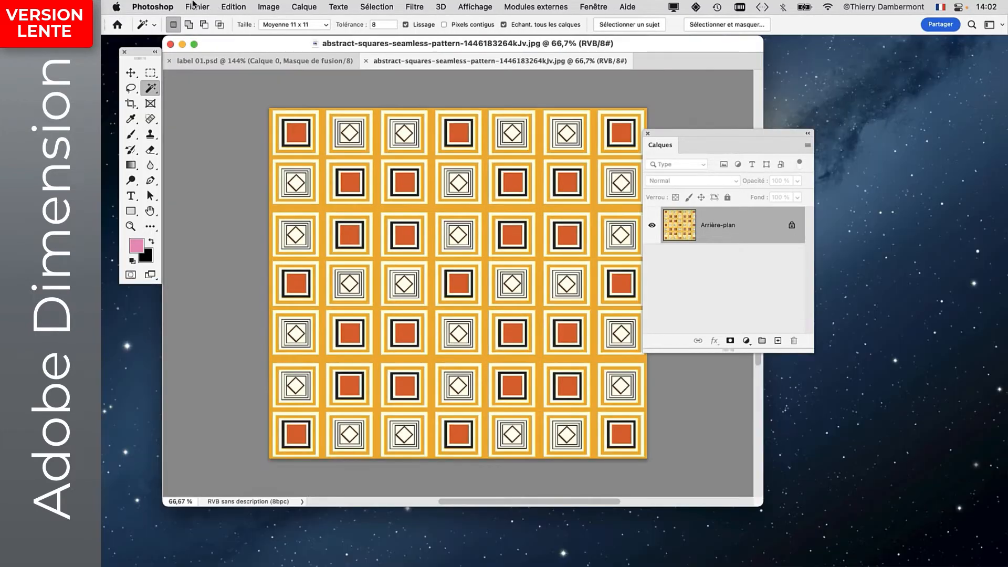
- Save the pattern as a Photoshop file in the docs cours 03 dimension folder
left_click(197, 6)
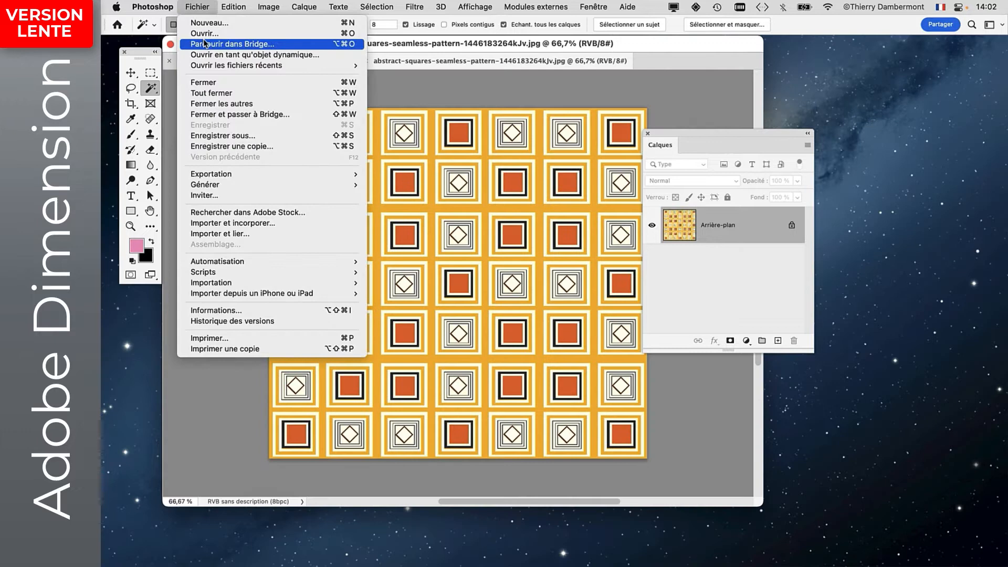
left_click(229, 137)
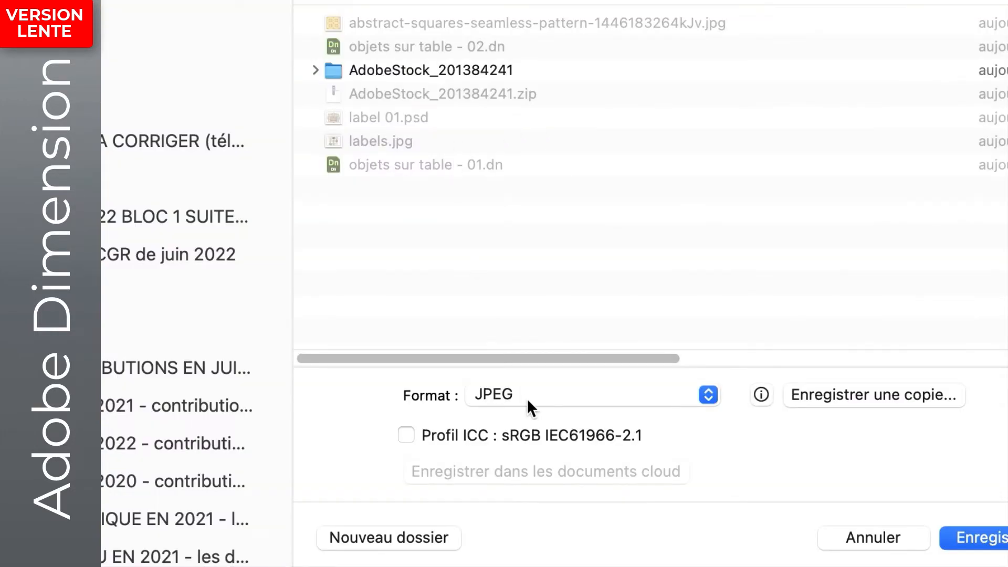
left_click(527, 398)
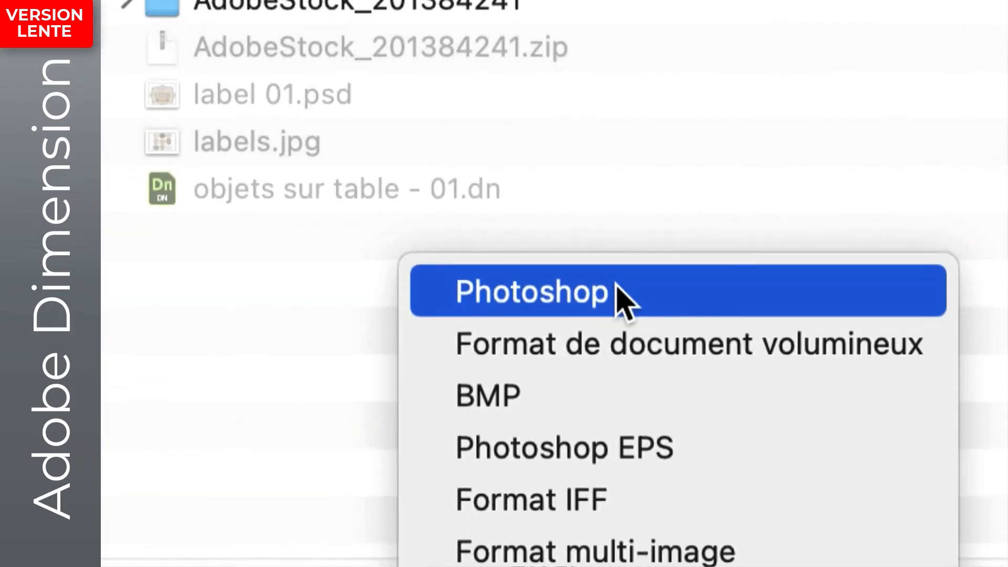
left_click(617, 318)
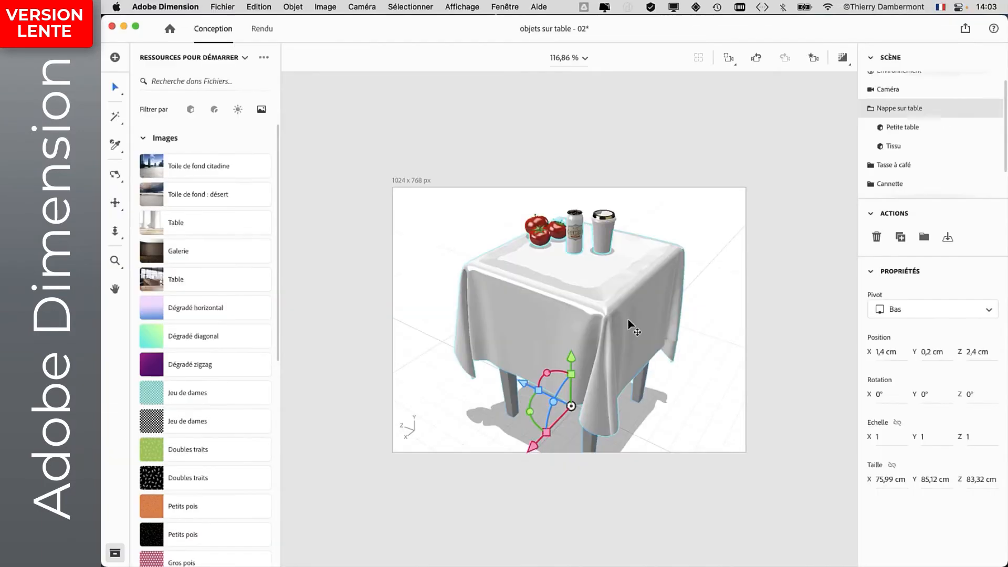
double_click(628, 319)
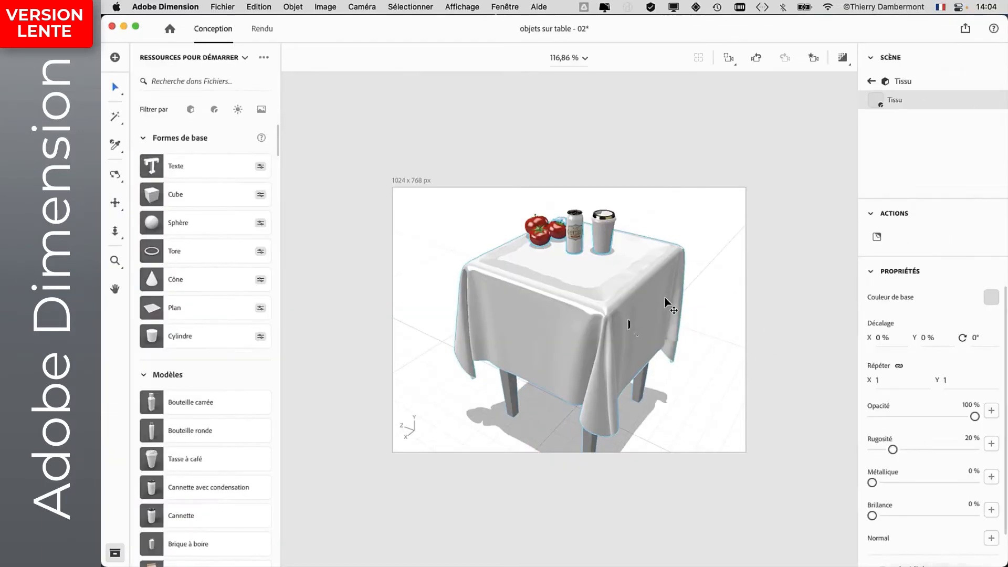
- Load the abstract squares PSD as the Tissu tablecloth's base colour image
left_click(641, 297)
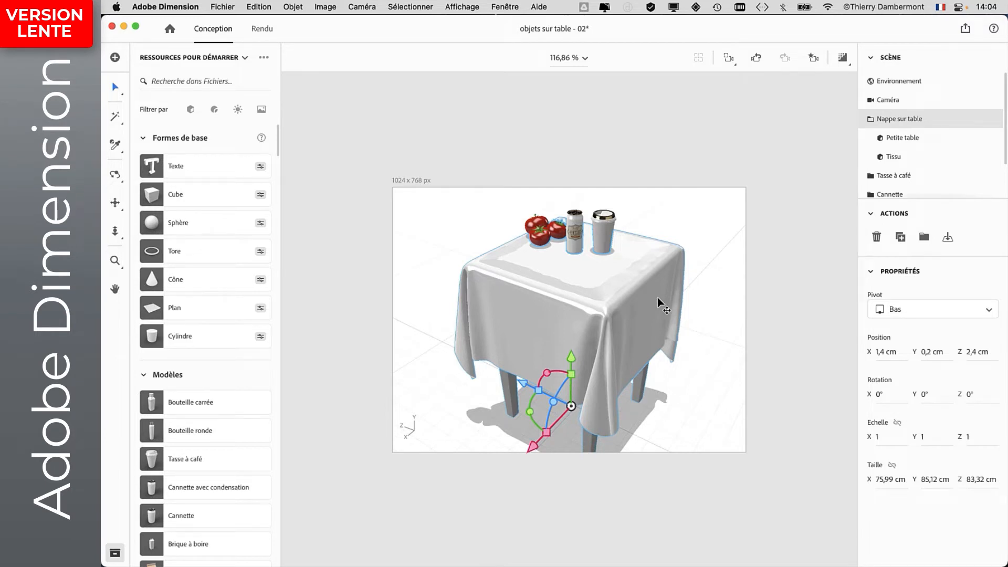
double_click(658, 297)
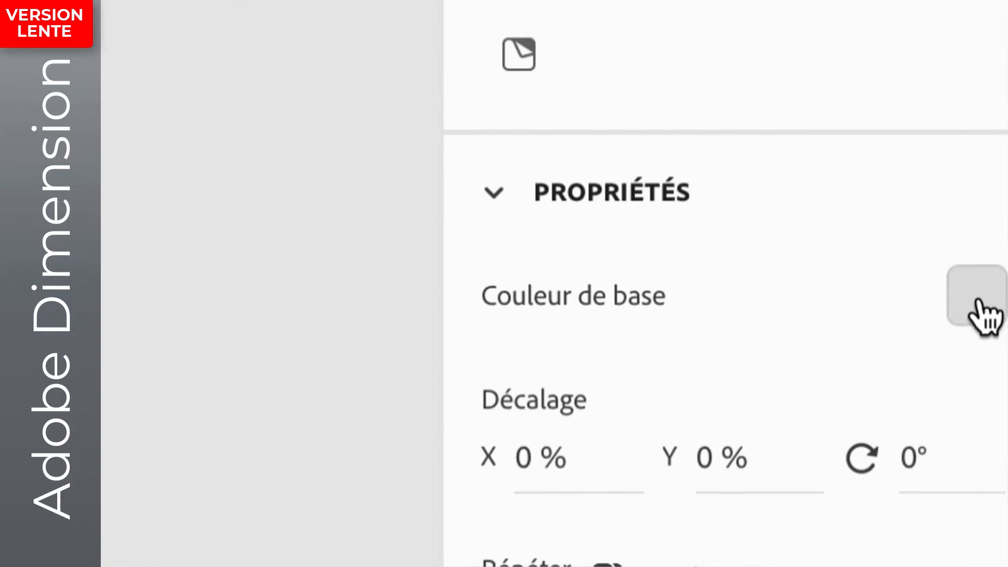
left_click(973, 301)
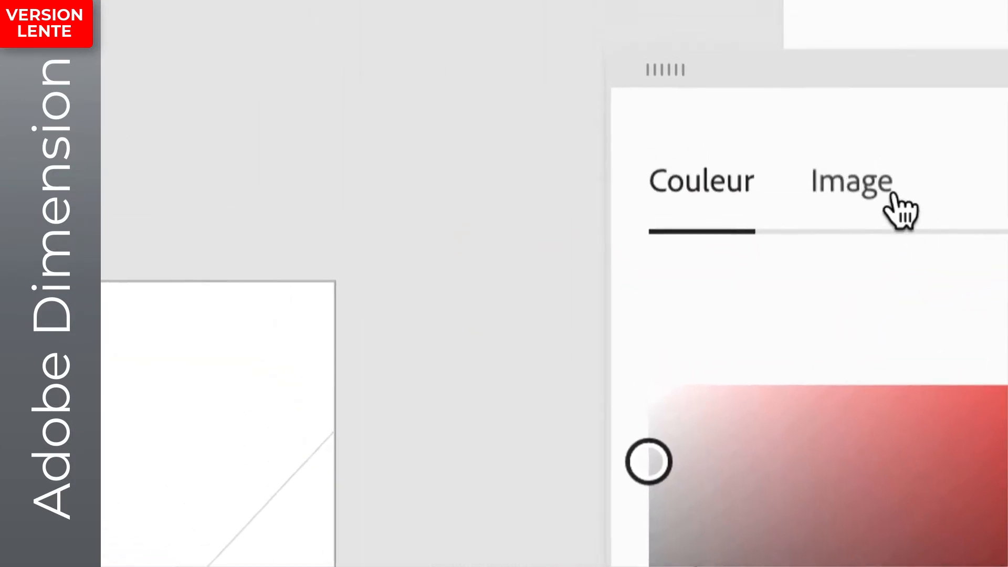
left_click(891, 196)
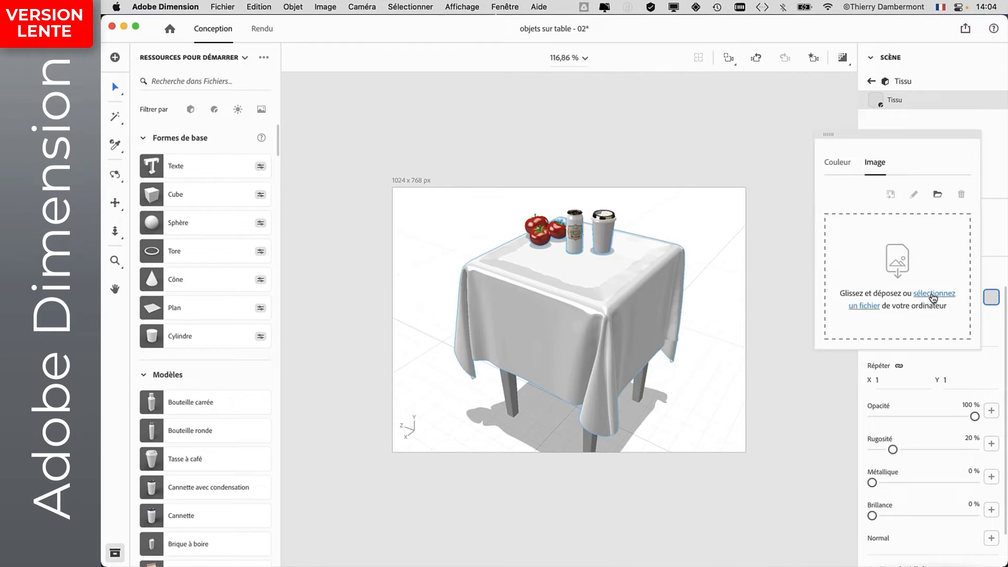
left_click(933, 297)
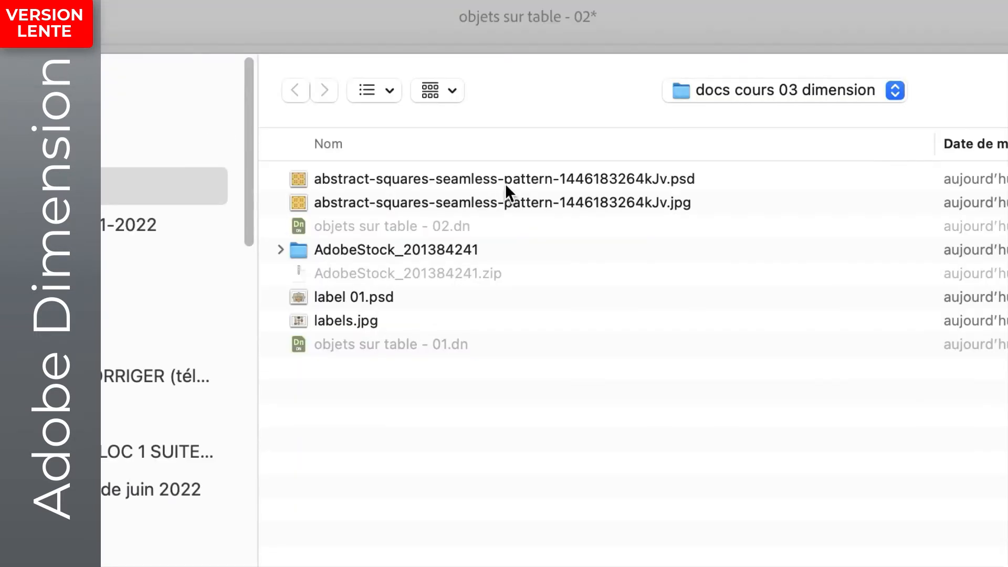
left_click(506, 184)
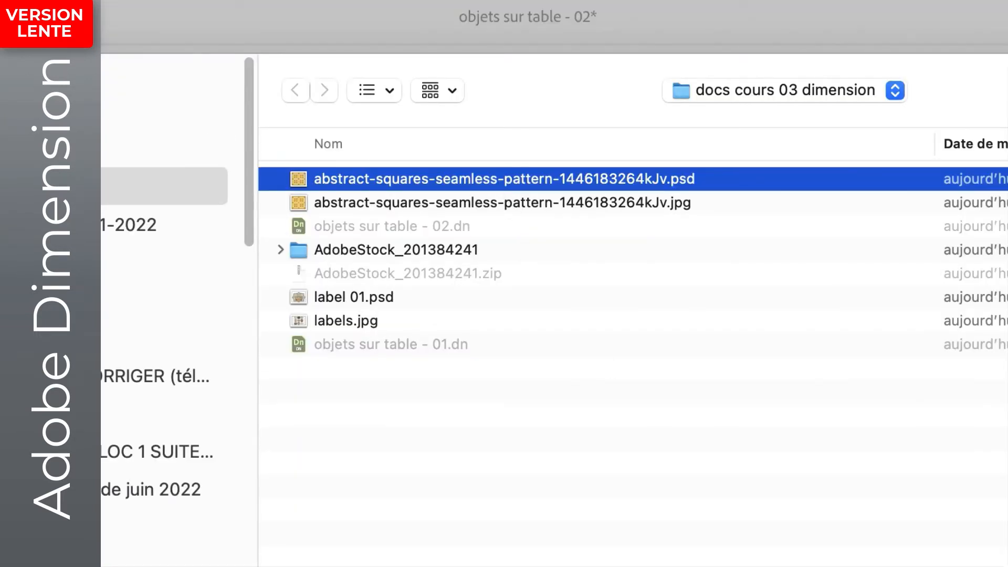
left_click(924, 518)
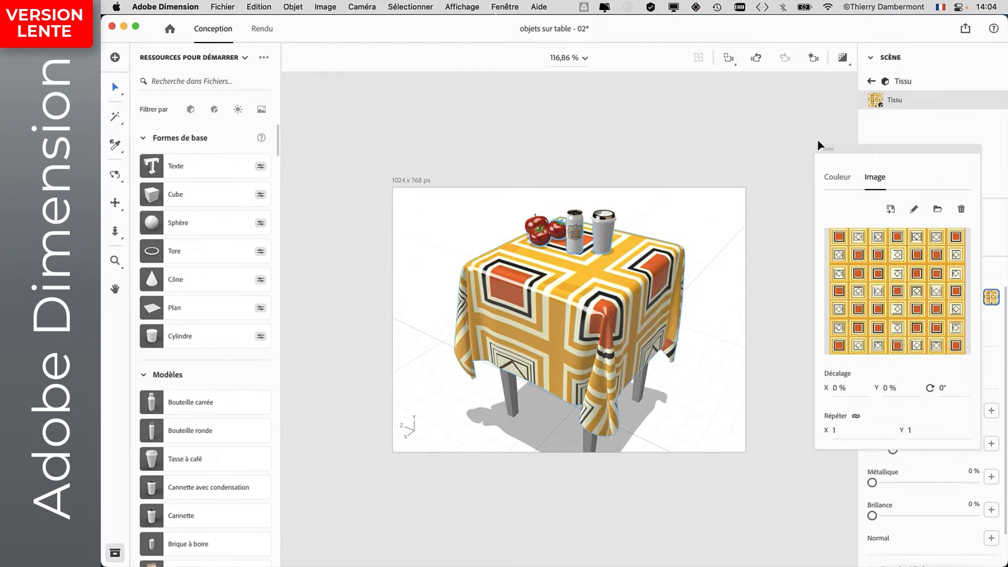
- Set the pattern's repeat to 4,1 each way and rotate it to -24°
left_click_drag(849, 151, 704, 62)
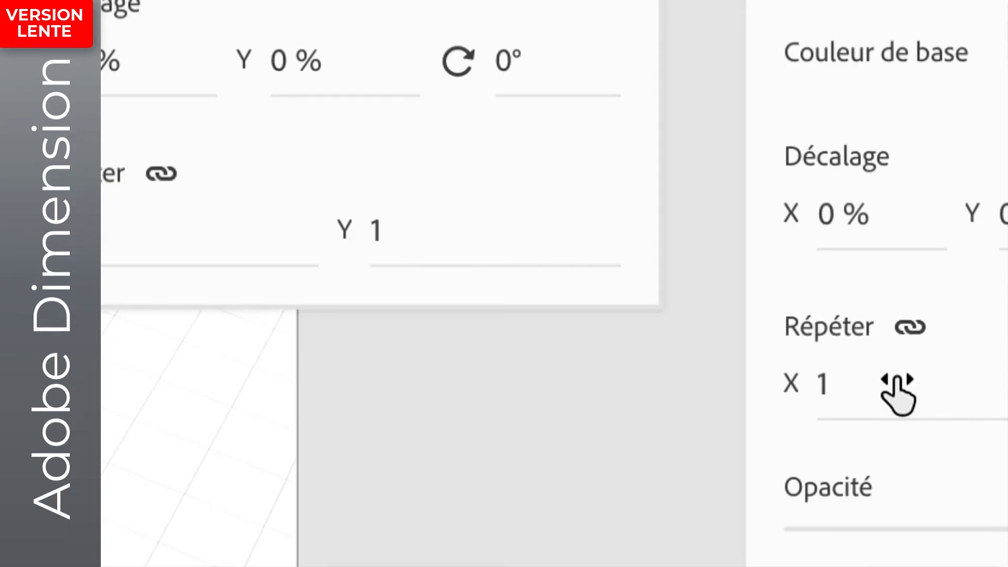
left_click_drag(896, 382, 890, 381)
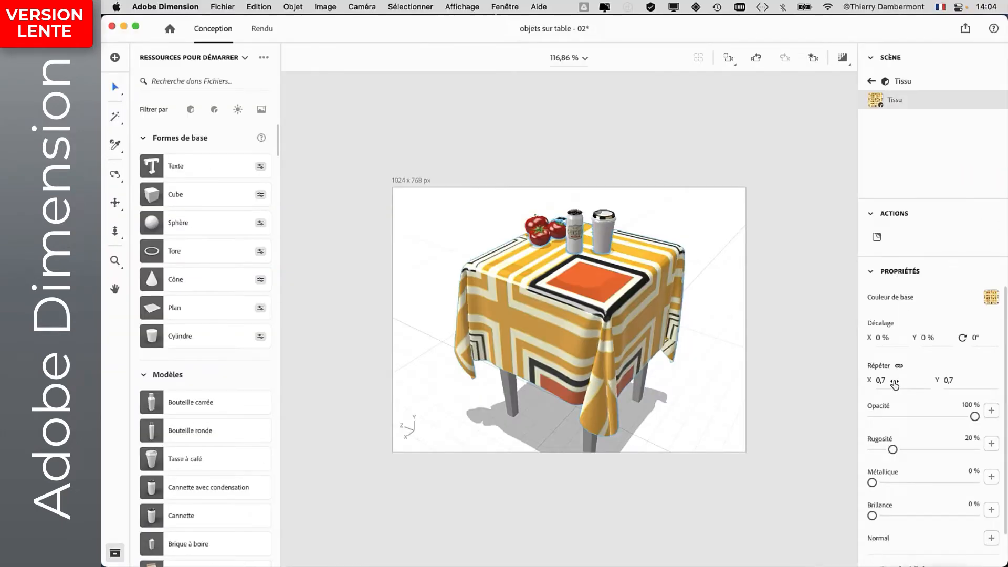
left_click_drag(892, 382, 921, 381)
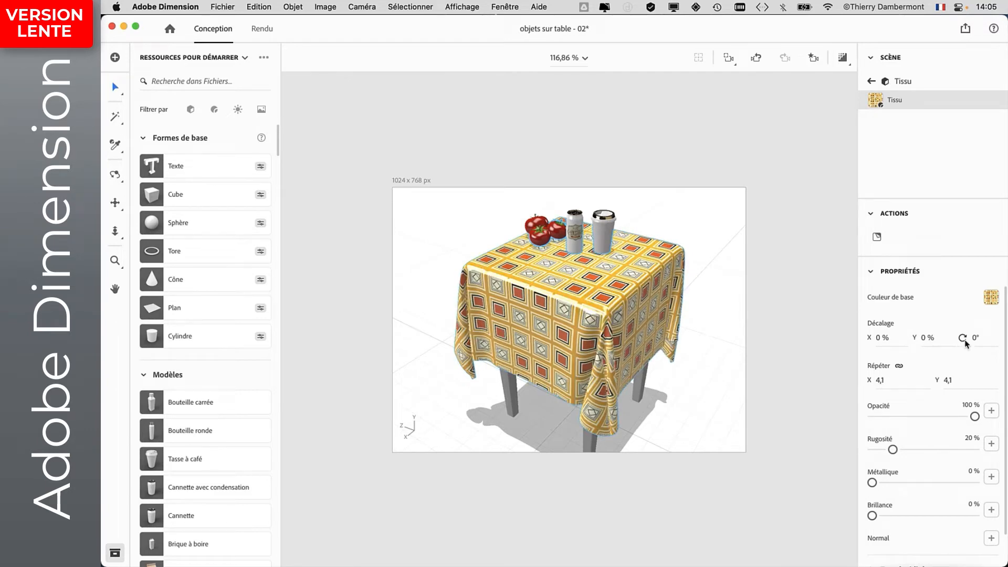
left_click_drag(976, 338, 964, 337)
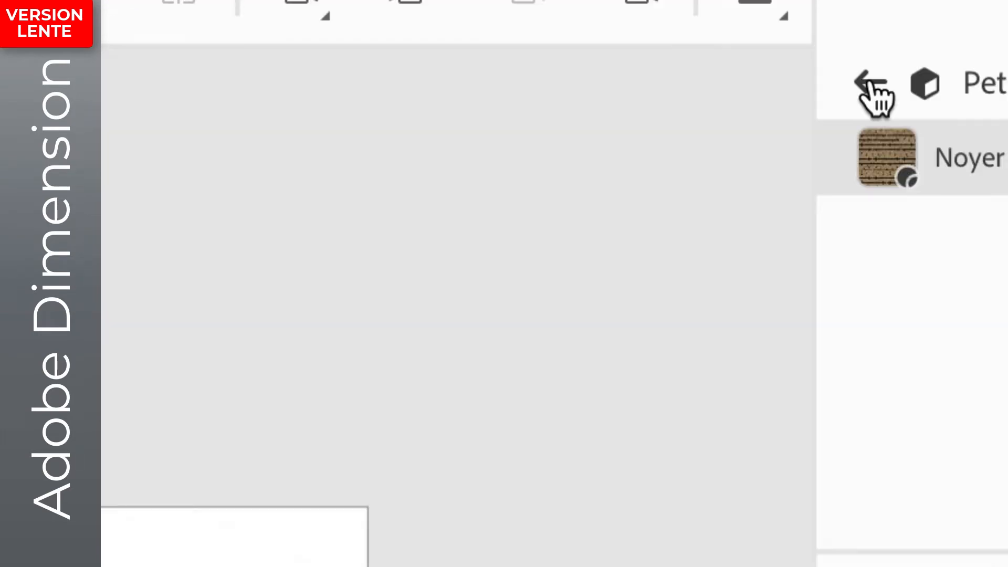
- Enable the ground-plane reflection in Environnement and adjust its Opacité du reflet
left_click(870, 82)
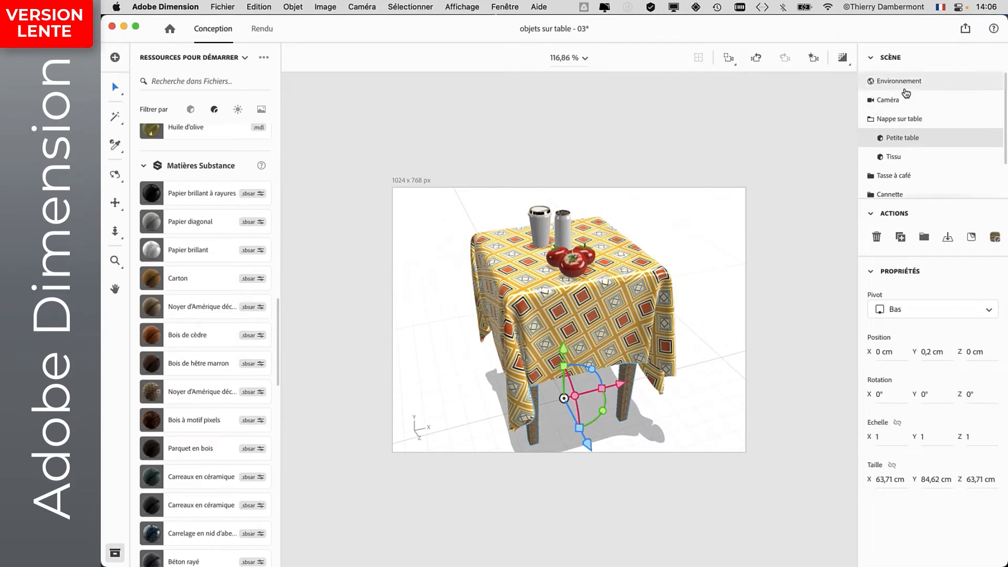
left_click(903, 84)
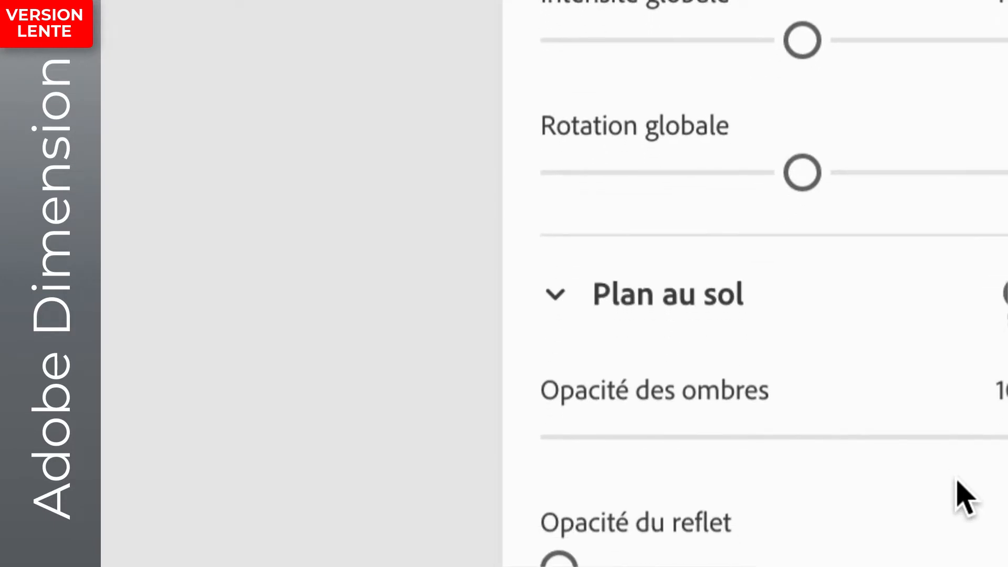
left_click(935, 500)
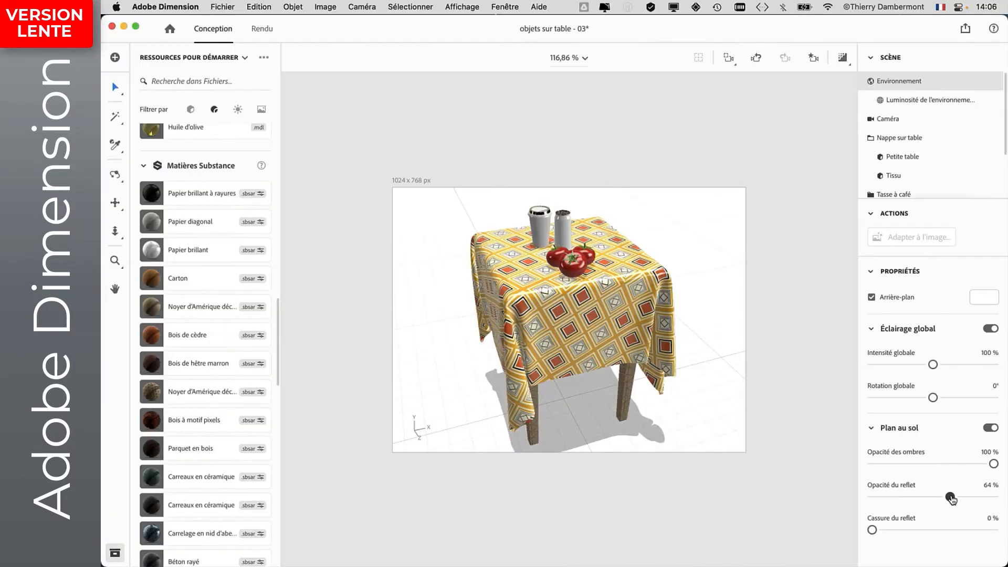
left_click_drag(952, 499, 968, 498)
- Turn on the render preview and orbit to a lower view showing the table legs
mouse_move(689, 326)
left_mouse_down()
mouse_move(667, 348)
mouse_move(678, 335)
left_mouse_up()
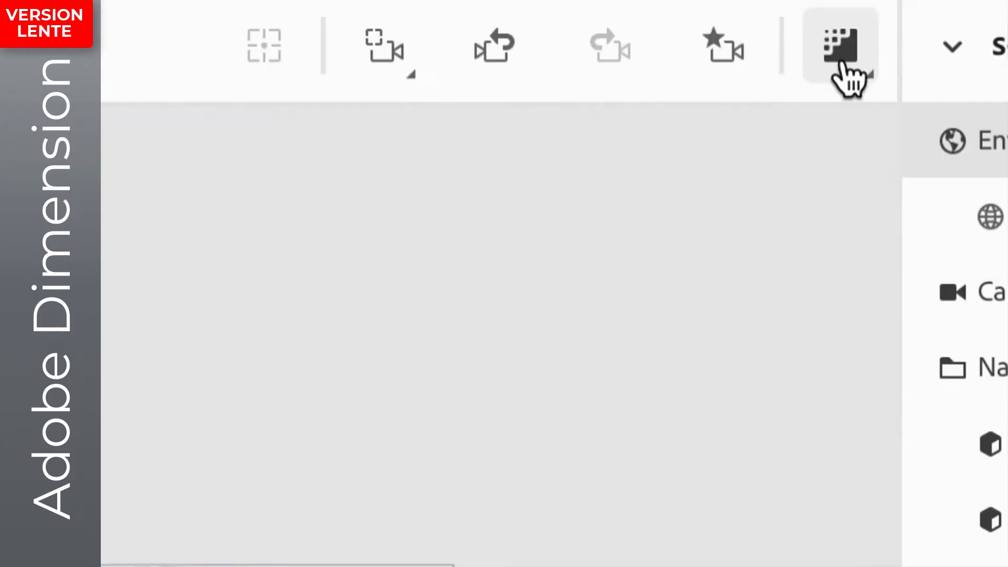
left_click(842, 62)
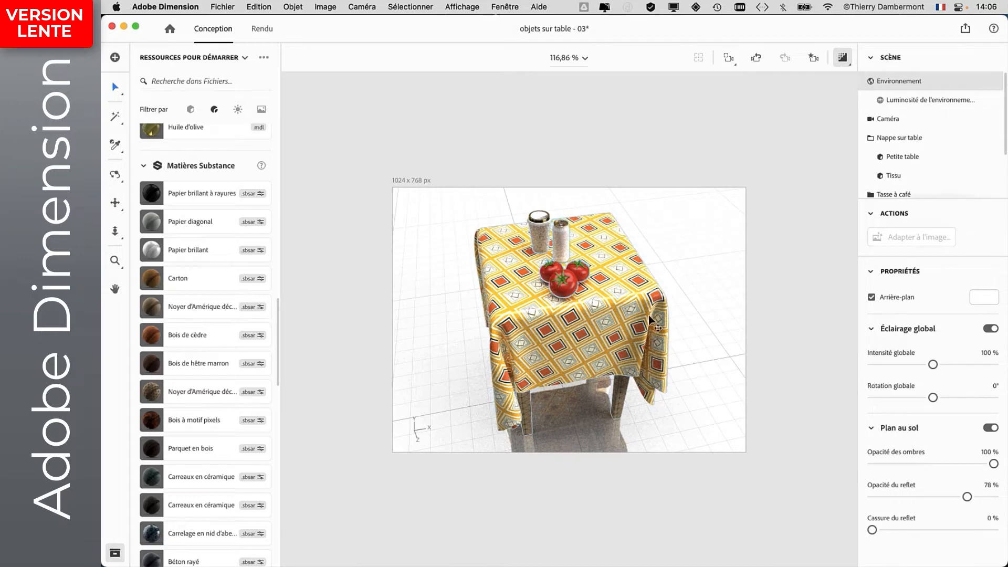
right_click_drag(639, 344, 700, 310)
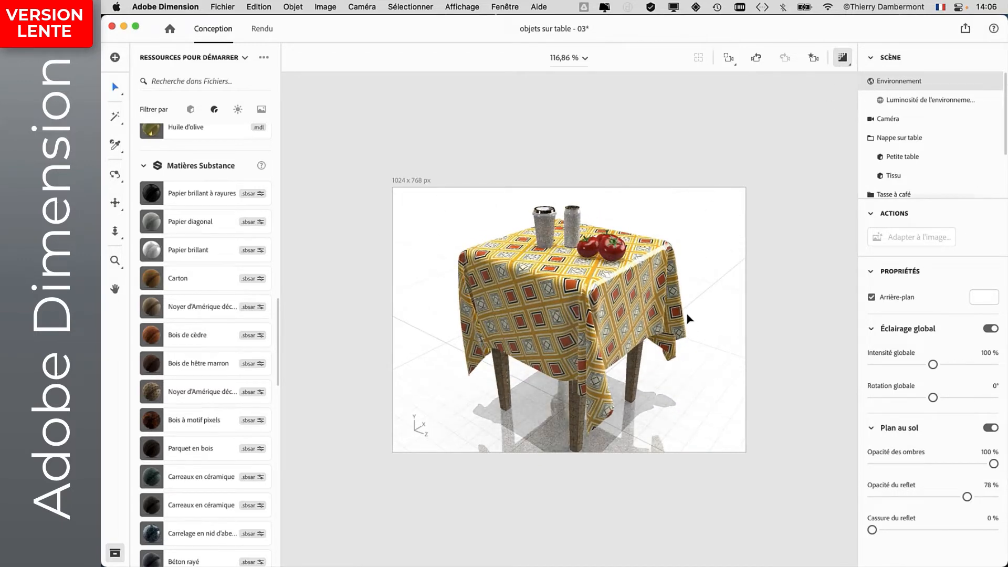
scroll(677, 318, "down", 5)
scroll(663, 312, "up", 1)
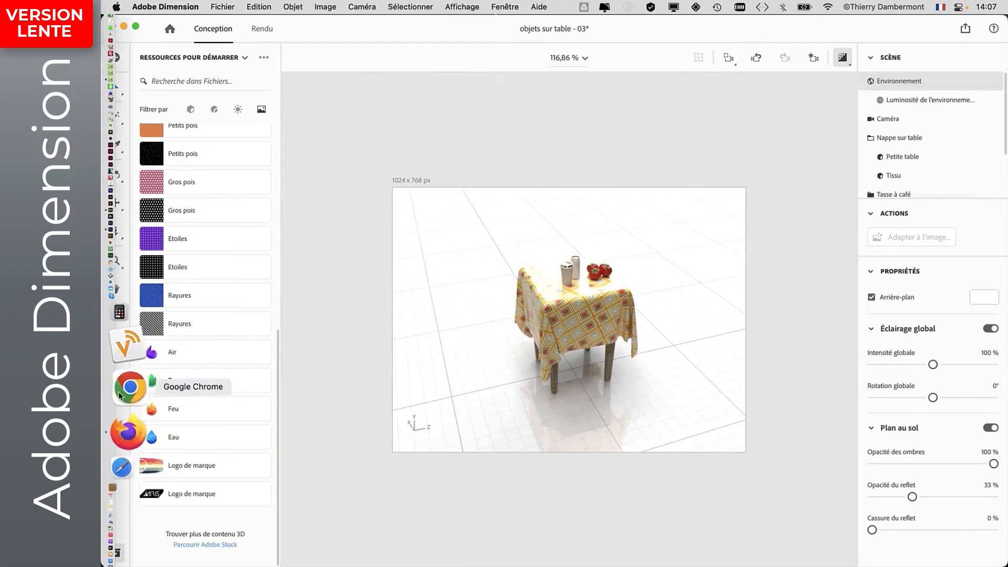
- In Firefox, search Bing Images for 'interior' and open the full-size Glass Wall Restaurant photo
left_click(122, 402)
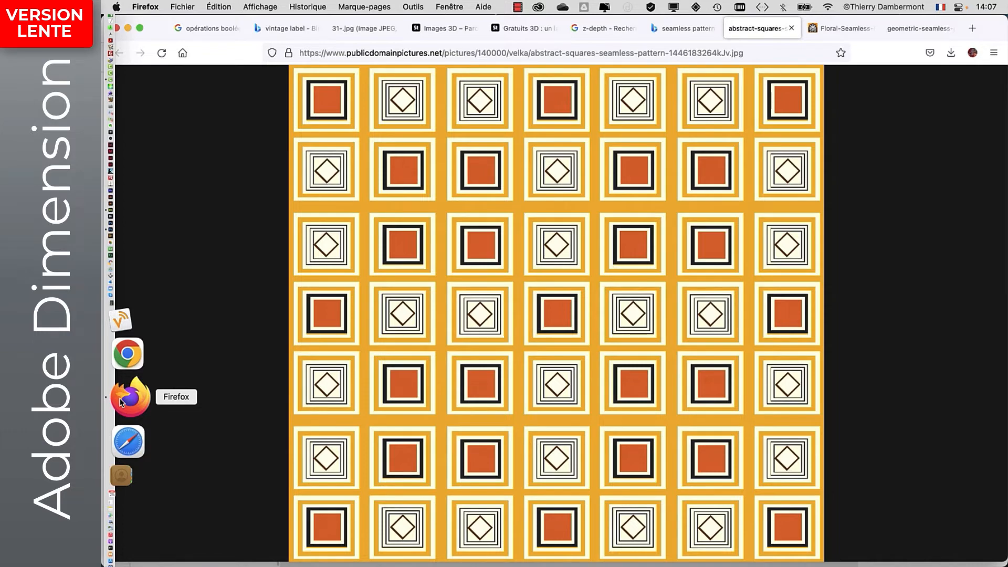
left_click(683, 28)
type("i")
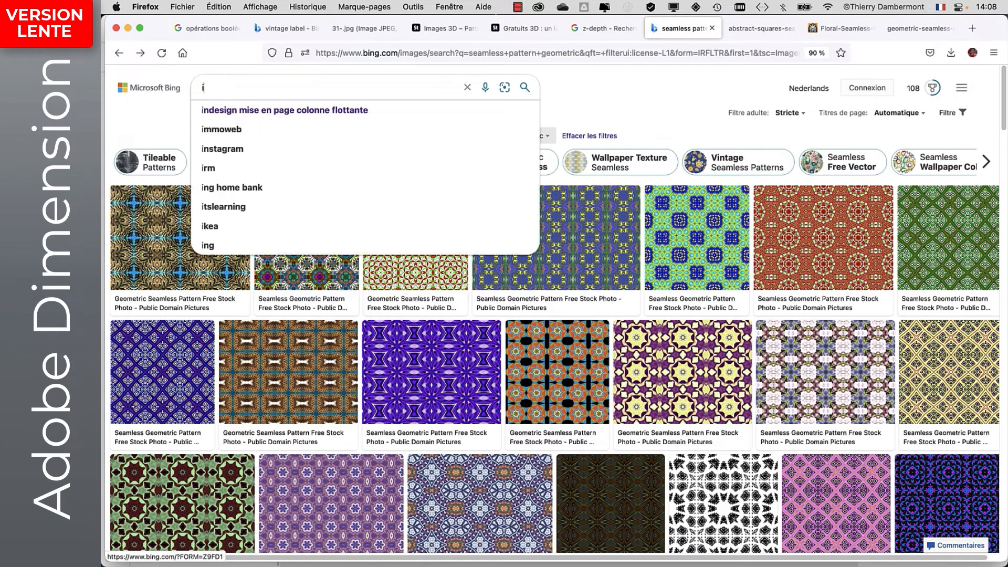
type("nterior")
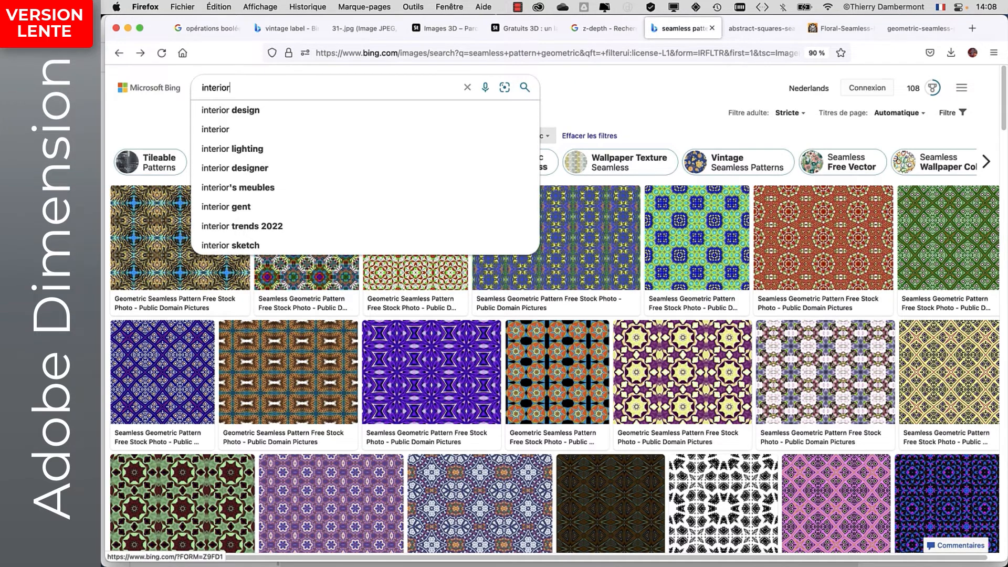
key("Return")
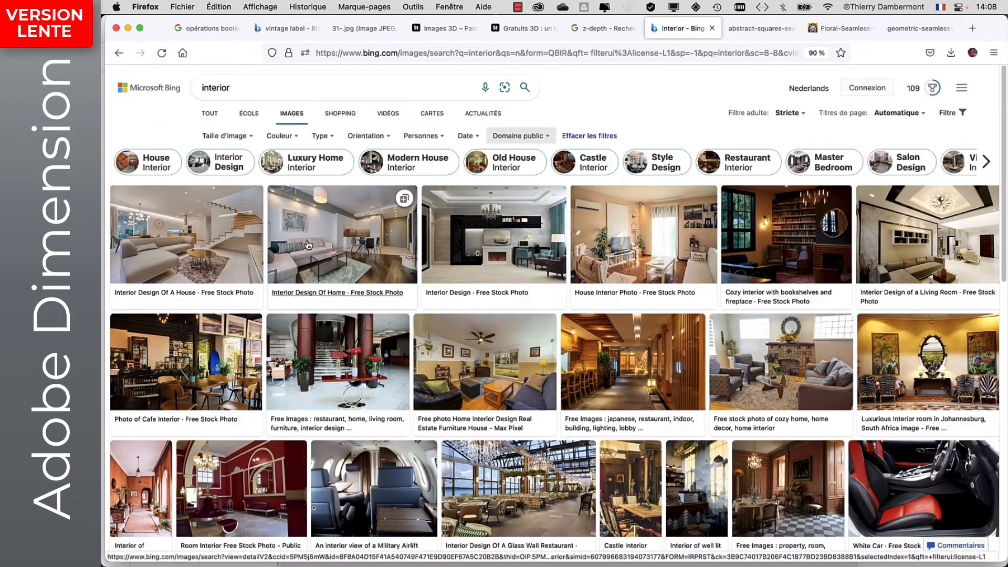
scroll(654, 341, "down", 3)
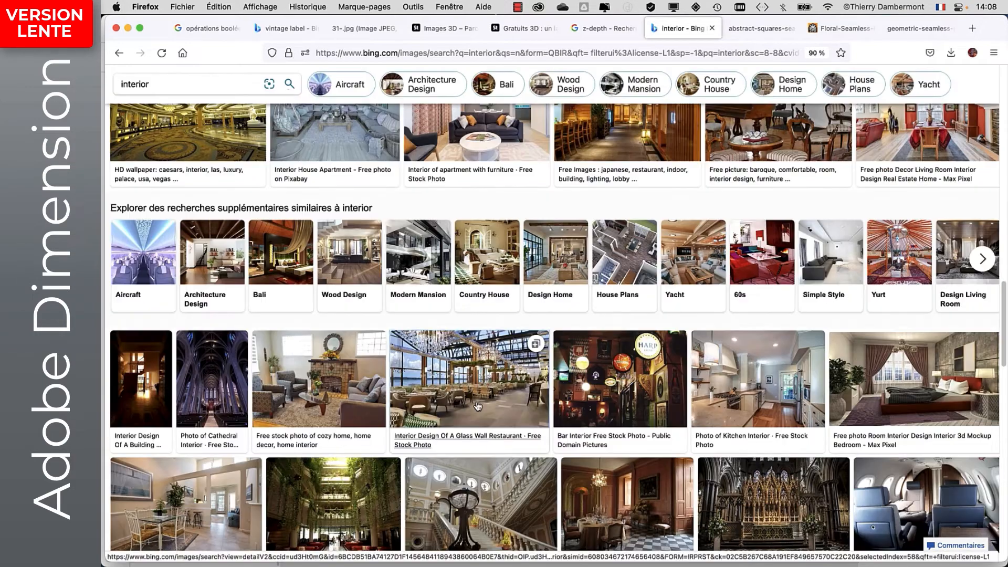
left_click(525, 378)
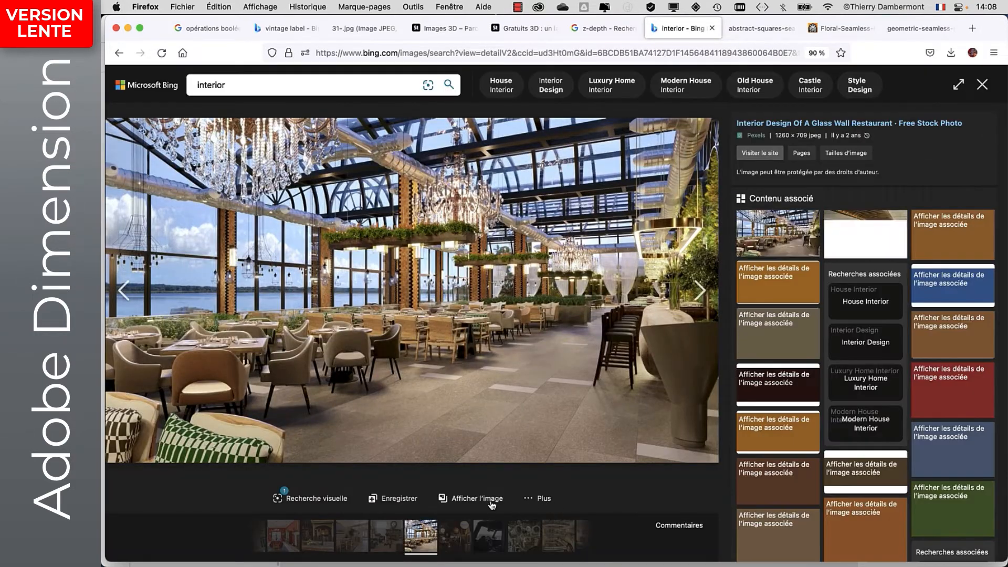
left_click(477, 498)
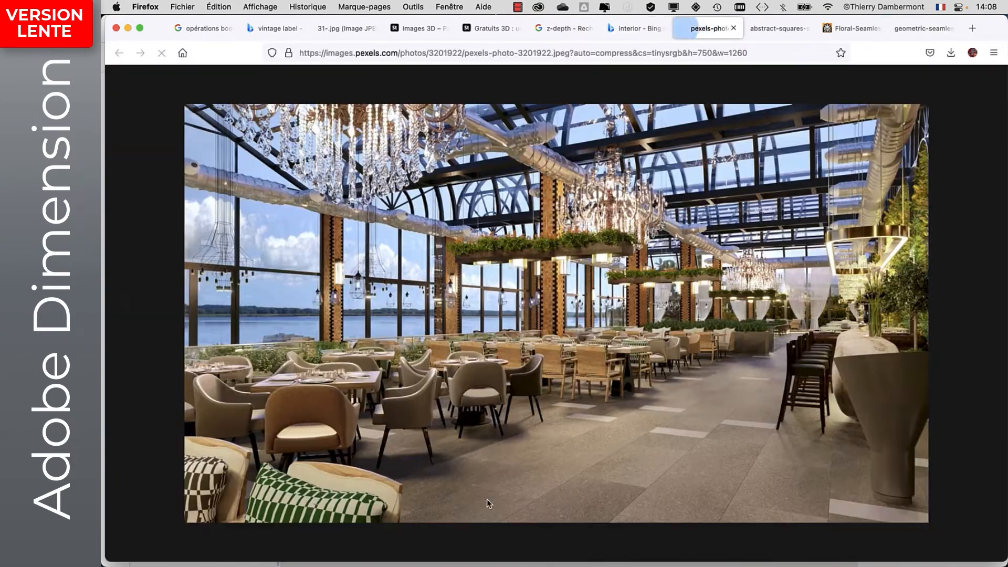
- Save the photo as pexels-photo-3201922.jpeg in the course folder and switch to Photoshop
right_click(554, 324)
left_click(582, 333)
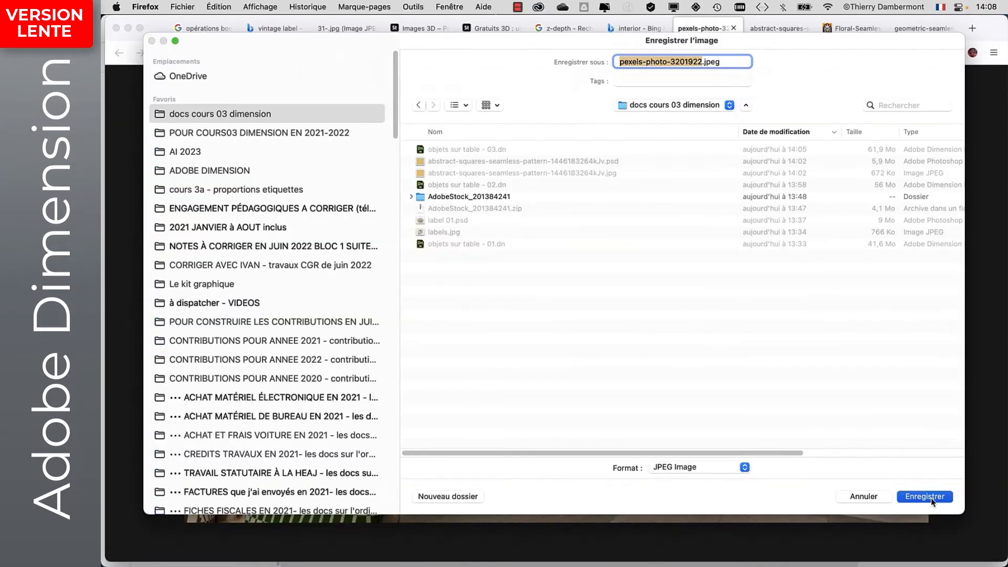
left_click(940, 492)
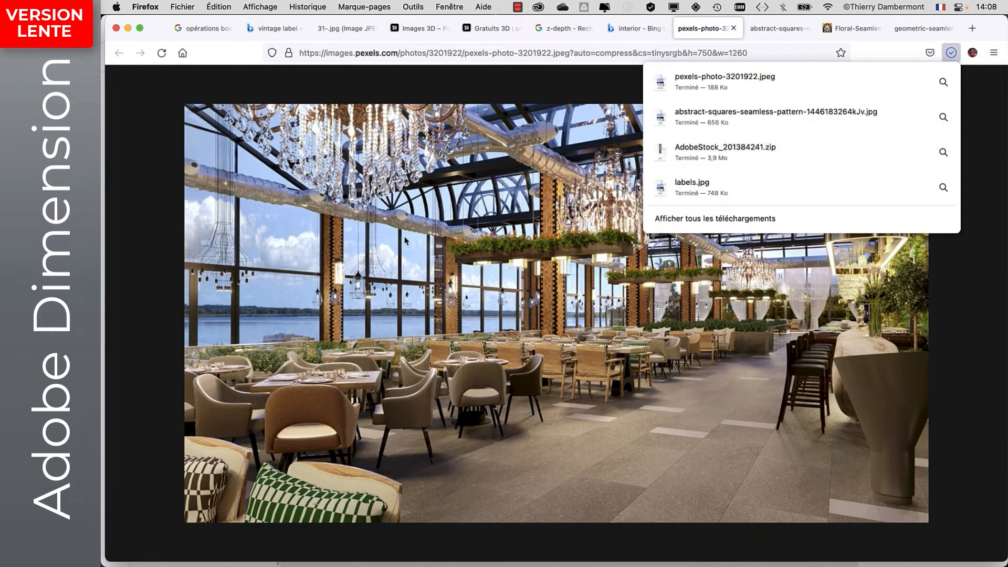
key("super+Tab")
left_click(659, 295)
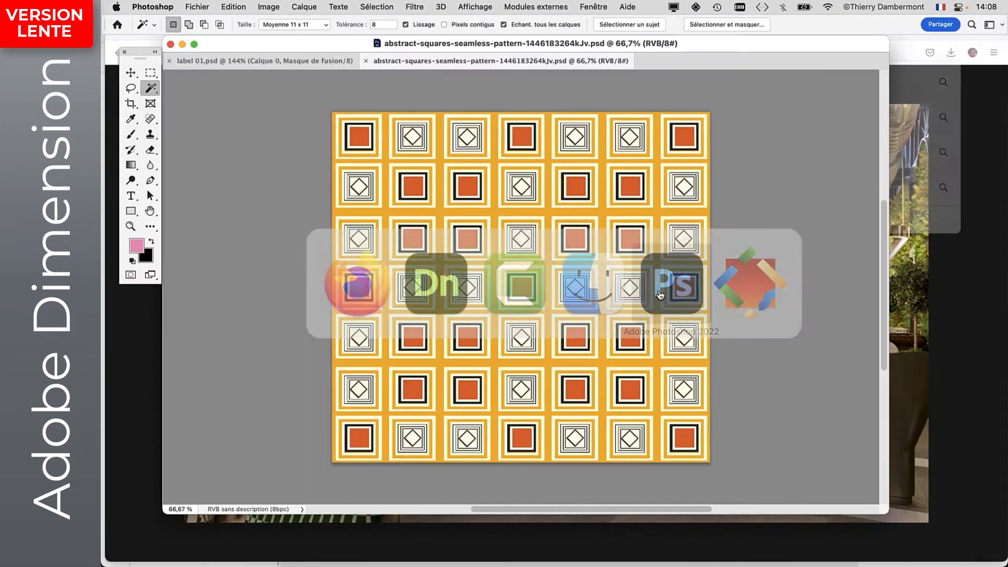
- Open the downloaded restaurant photo pexels-photo-3201922.jpeg in Photoshop
left_click(212, 6)
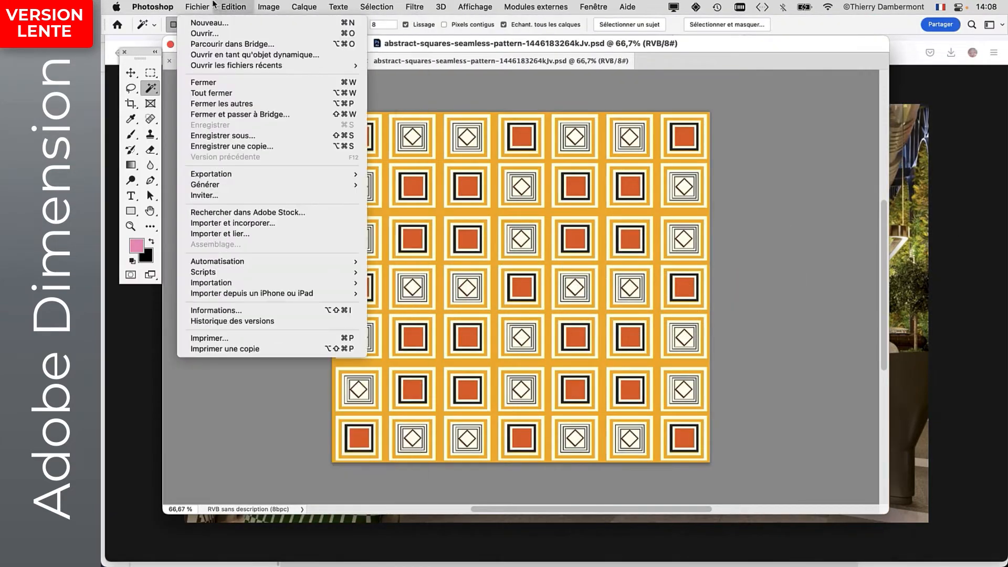
left_click(204, 33)
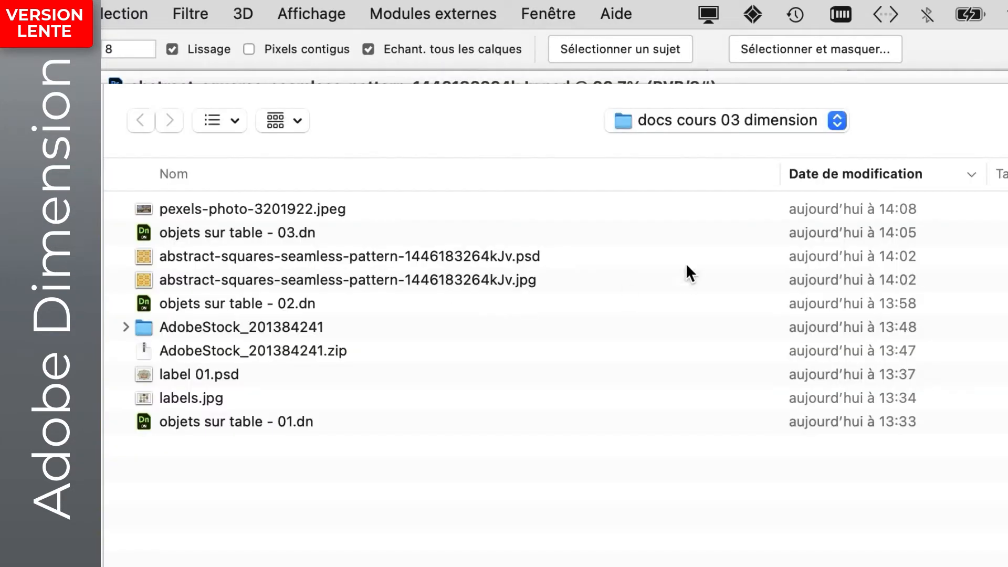
left_click(188, 207)
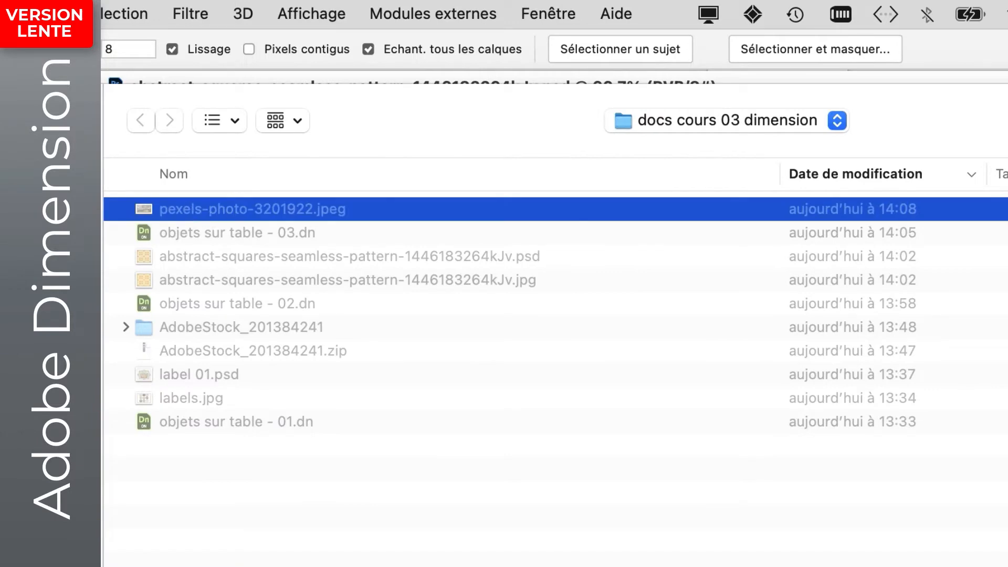
key("Return")
- Save the photo in Photoshop format as pexels-photo-3201922.psd
left_click(196, 6)
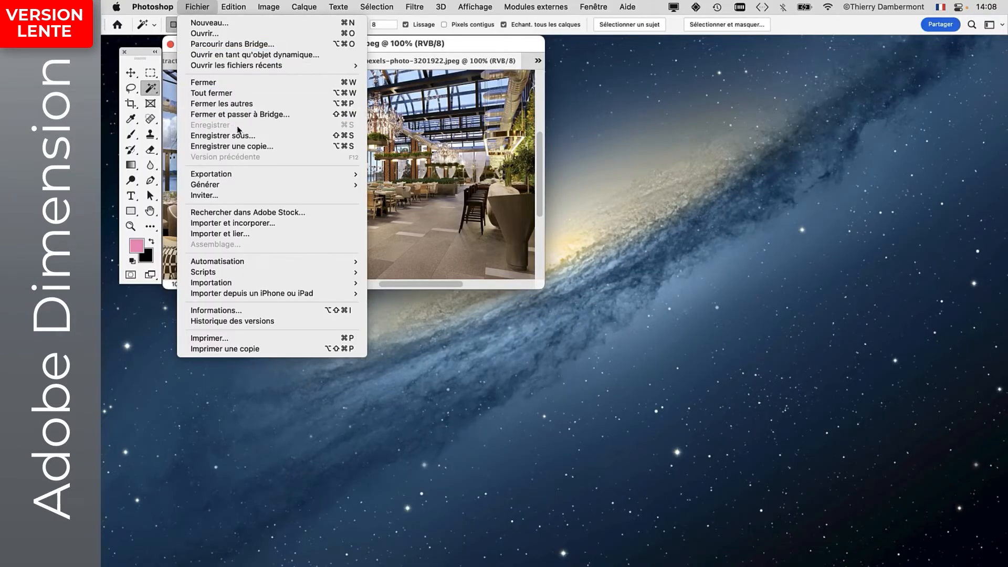
left_click(238, 135)
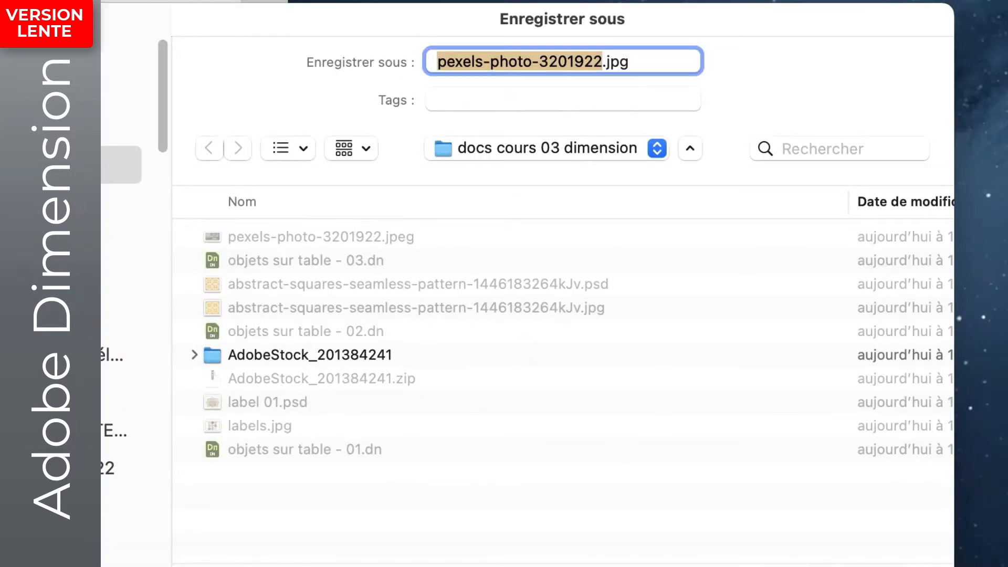
left_click(612, 371)
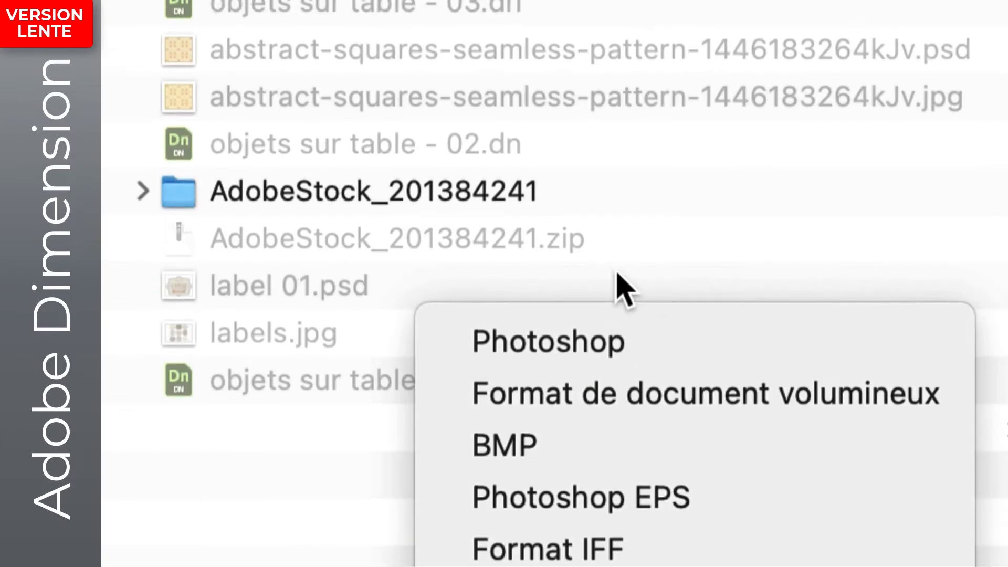
left_click(619, 294)
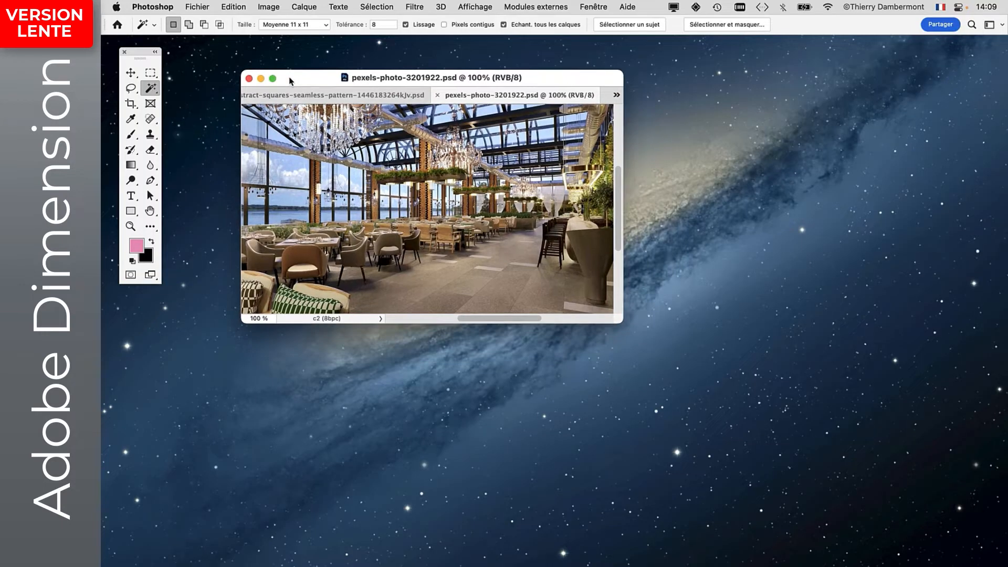
key("super+Tab")
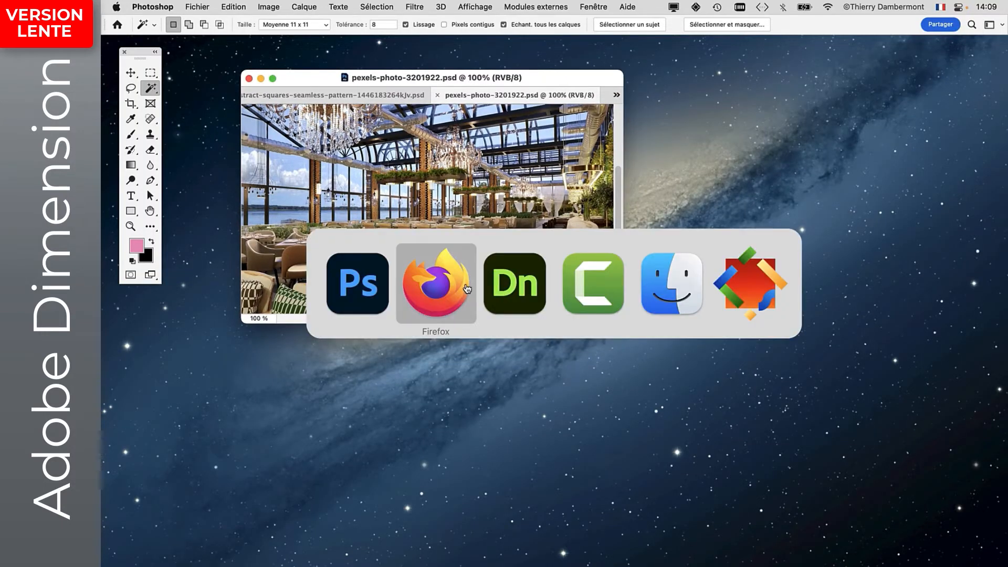
- Import pexels-photo-3201922.psd as the Dimension background image and bring up Adapter à l'image
left_click(508, 287)
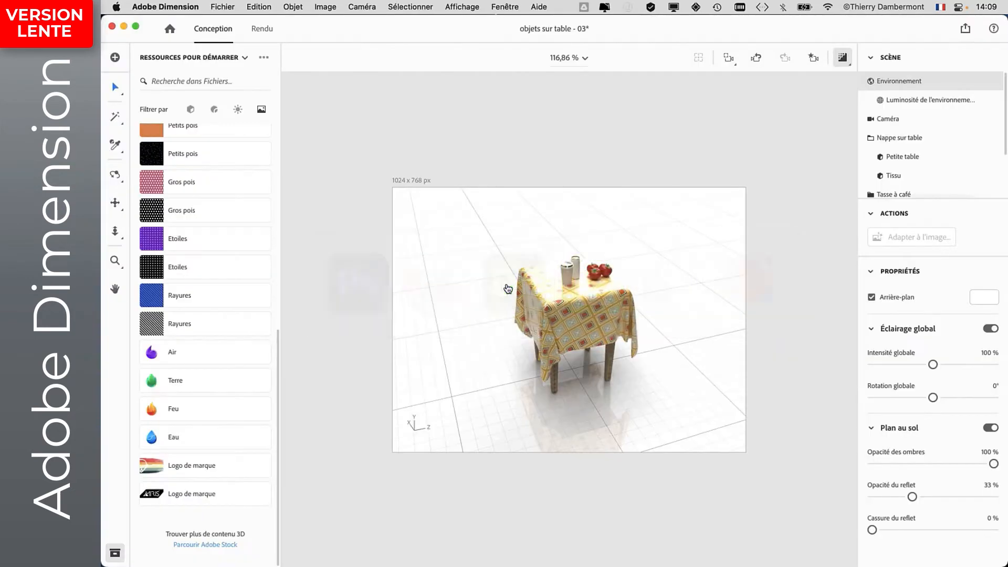
left_click(222, 6)
mouse_move(234, 164)
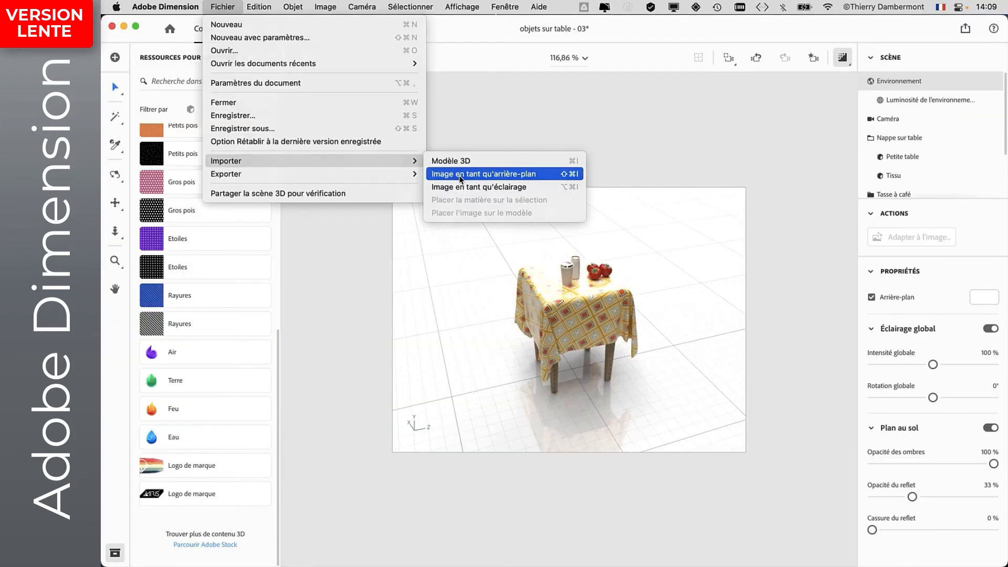
left_click(461, 178)
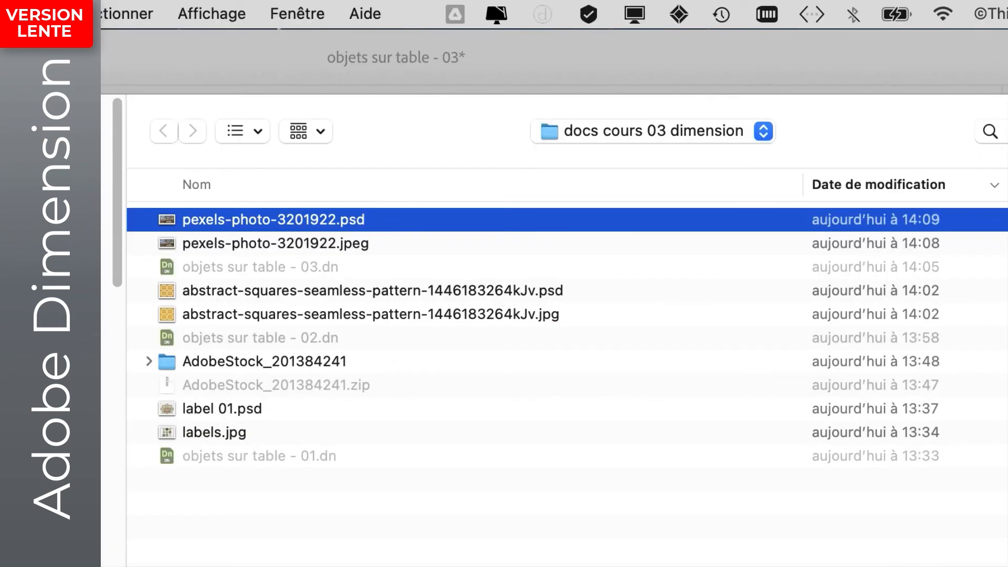
key("Return")
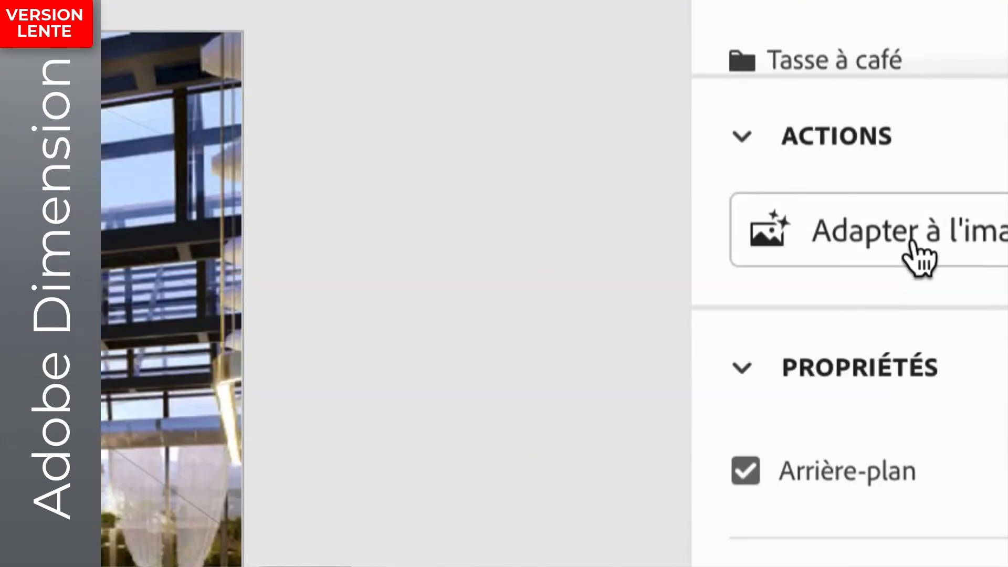
left_click(914, 244)
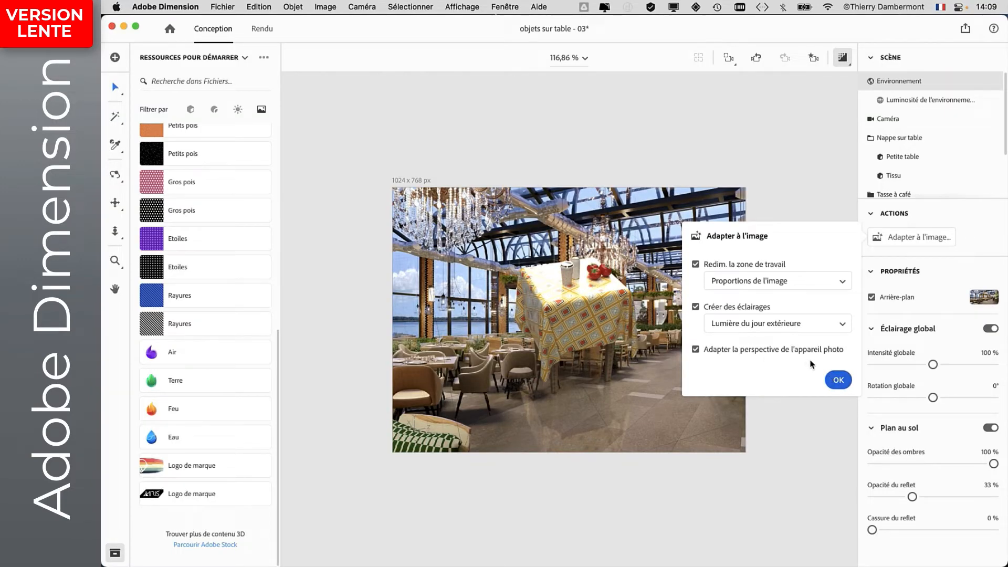
- Match the scene to the photo, move the table onto the restaurant floor, then hide Arrière-plan
left_click(839, 380)
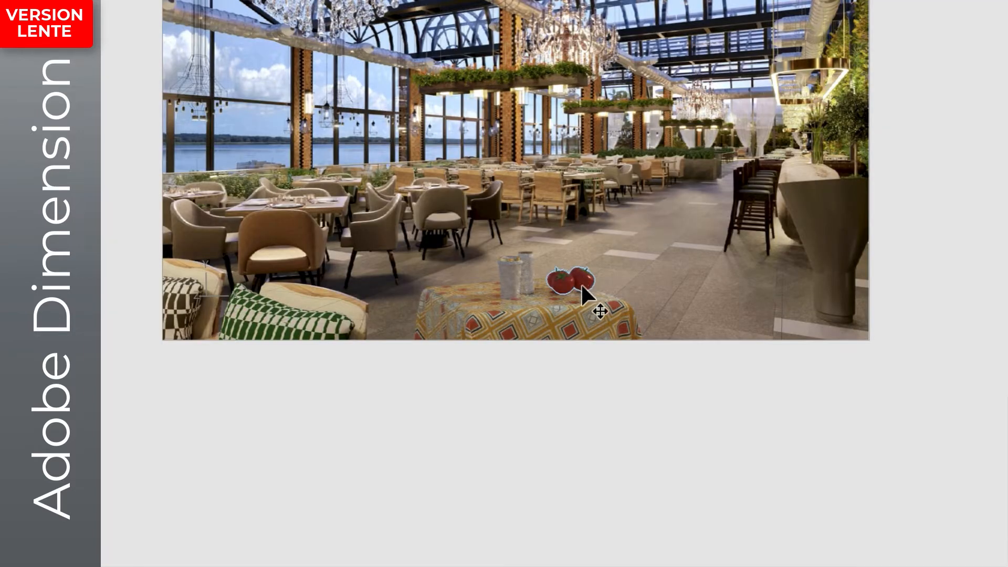
left_click(585, 406)
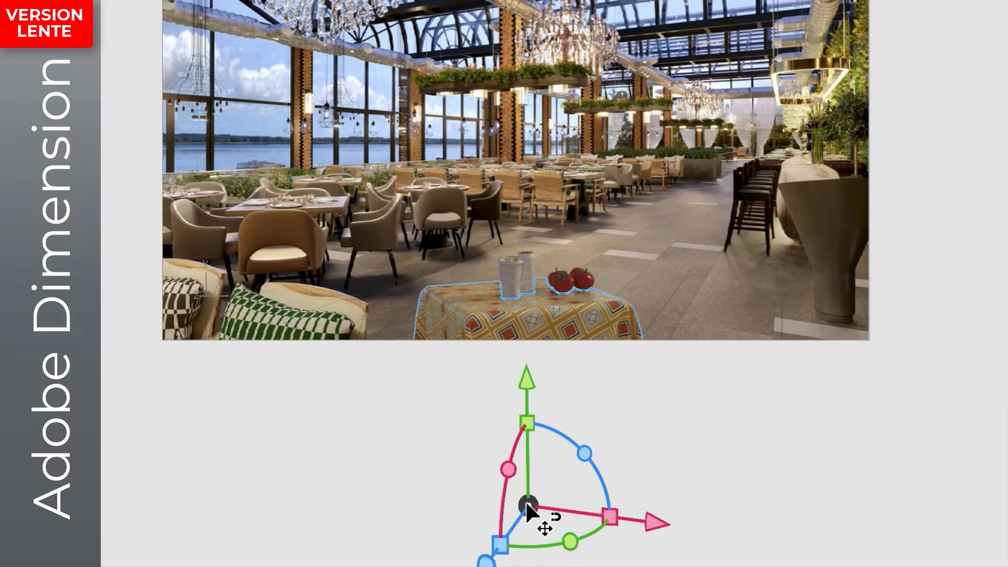
left_click_drag(530, 503, 585, 308)
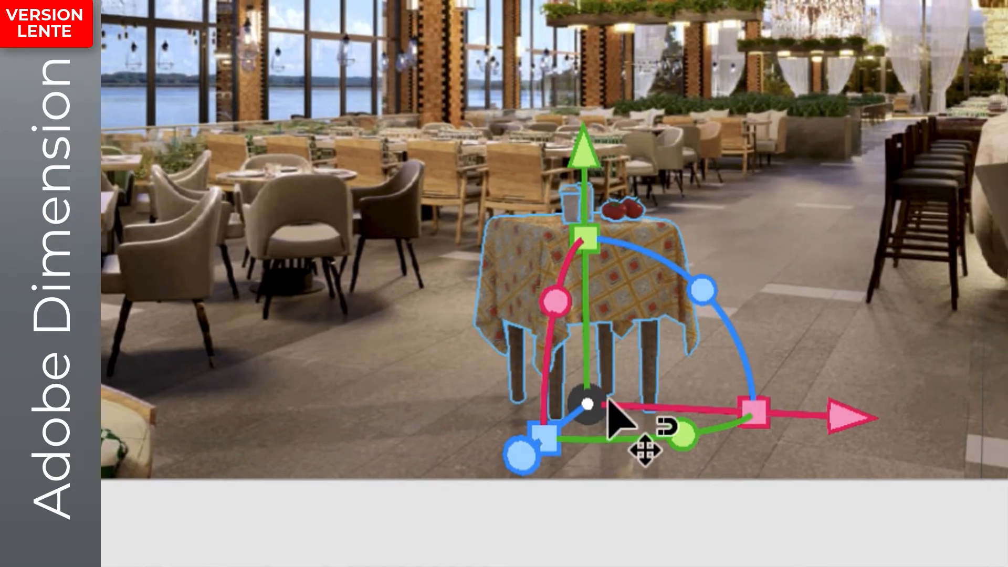
mouse_move(604, 403)
left_mouse_down()
mouse_move(632, 412)
mouse_move(584, 401)
mouse_move(602, 401)
mouse_move(598, 410)
left_mouse_up()
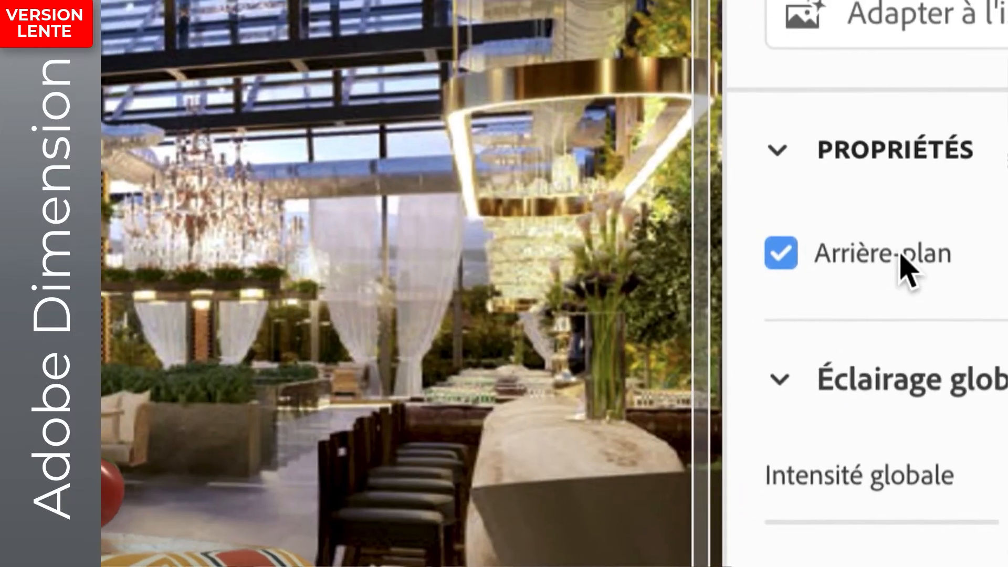
left_click(903, 267)
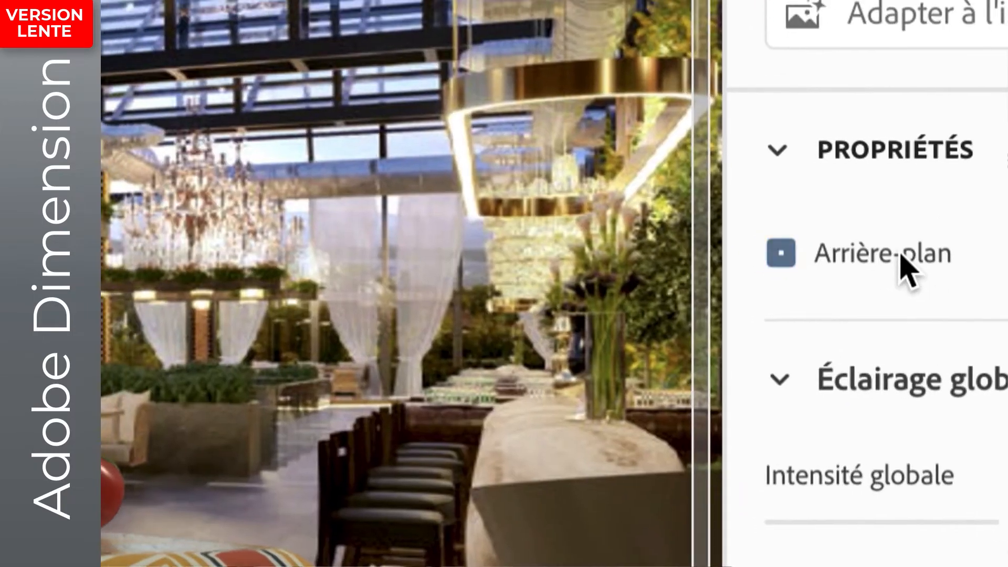
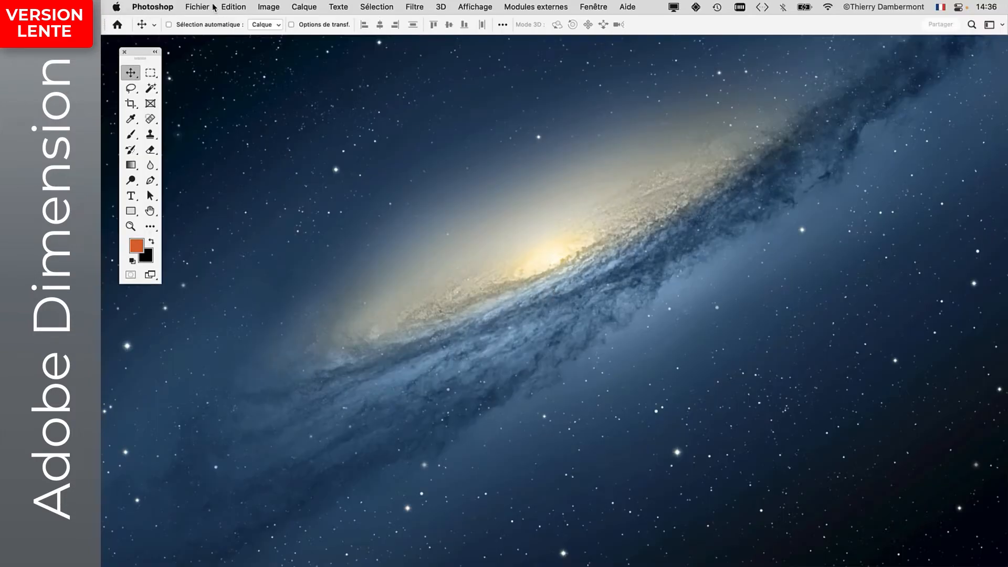
left_click(195, 7)
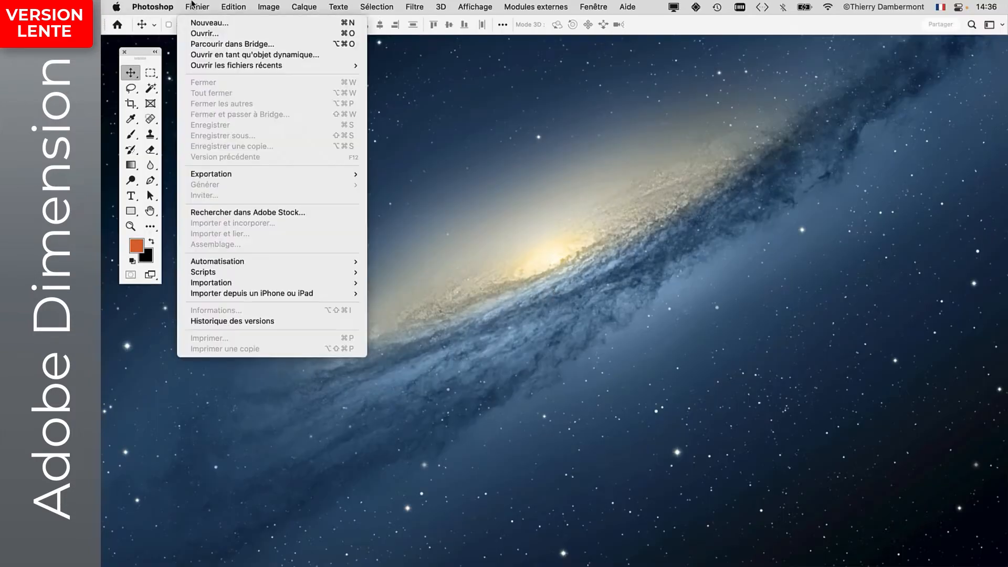
left_click(203, 34)
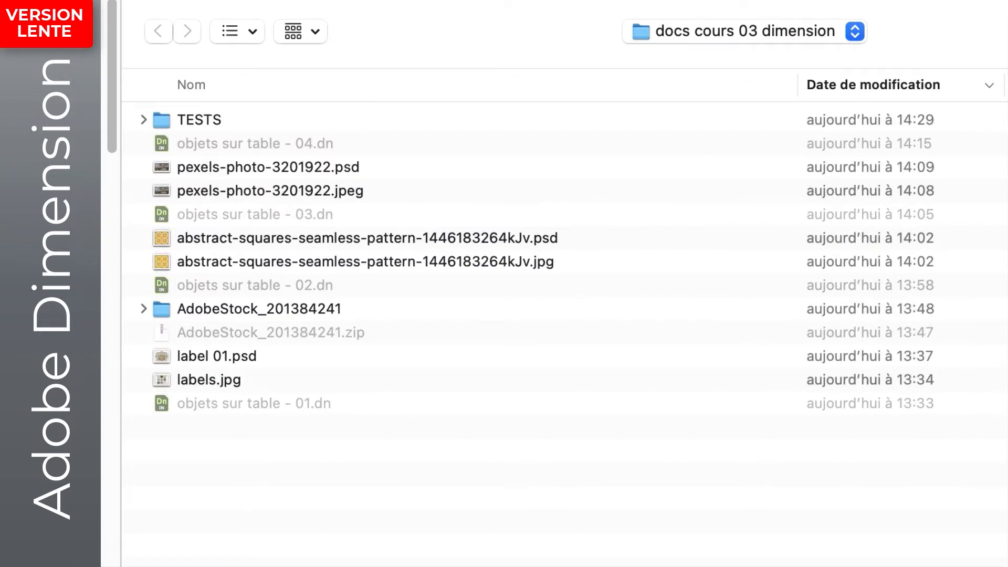
double_click(367, 238)
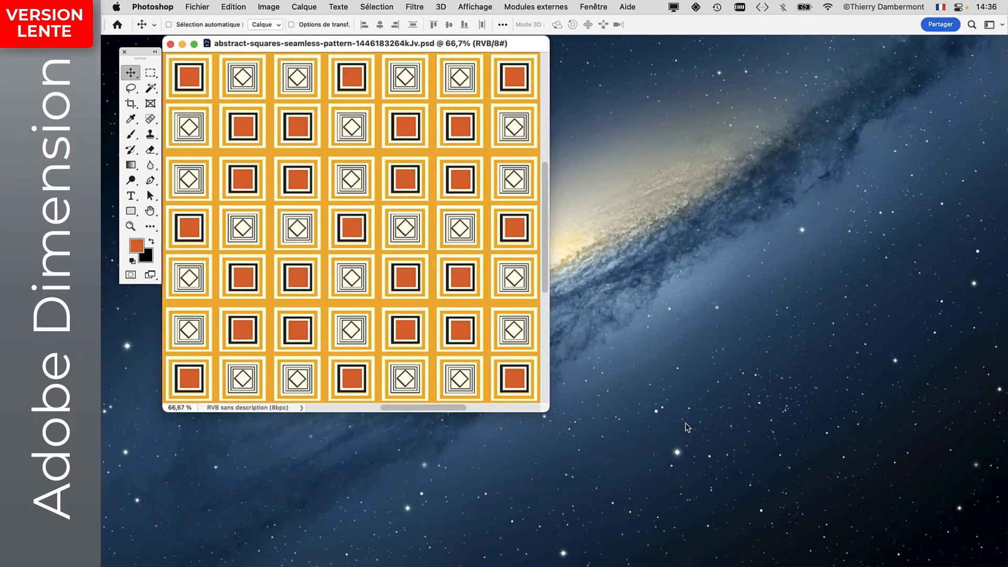
left_click_drag(548, 411, 691, 492)
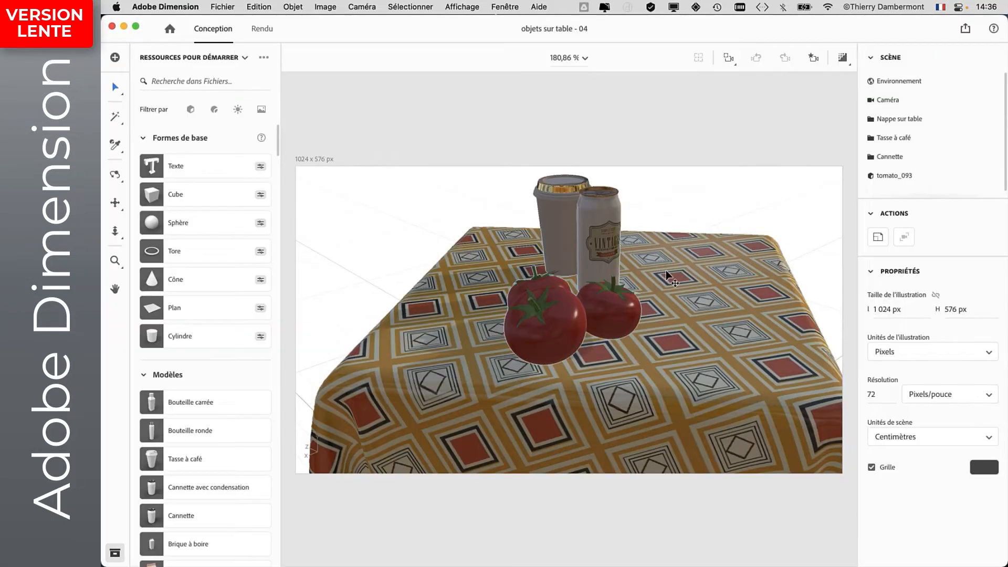
- Check the image in Nappe sur table's Tissu Couleur de base, then return to Photoshop
left_click(667, 276)
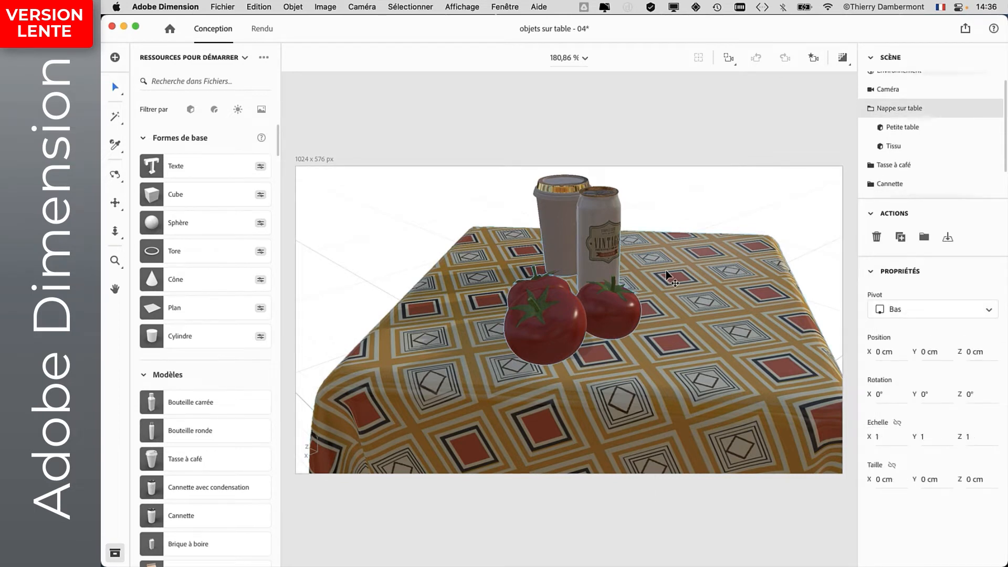
double_click(667, 275)
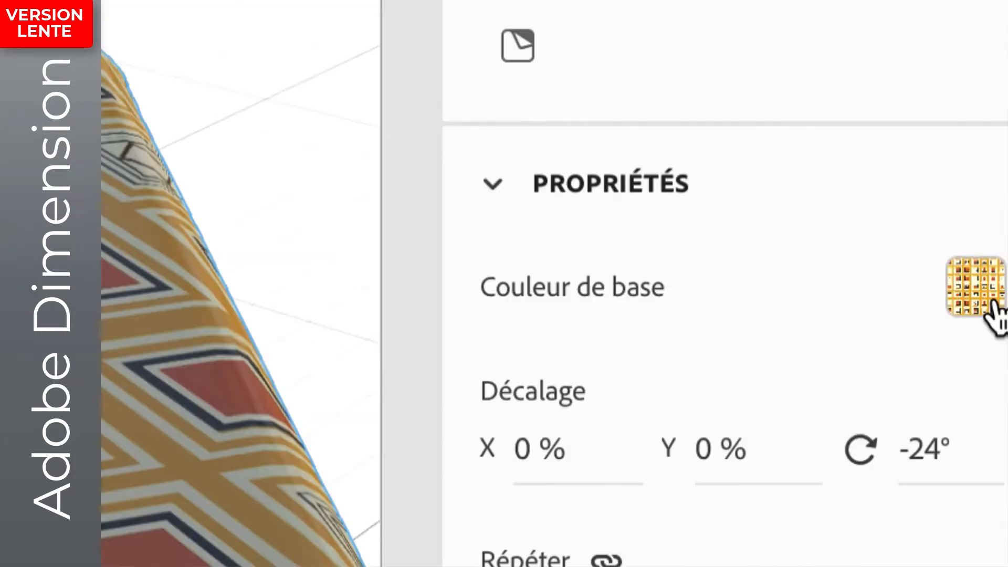
left_click(990, 307)
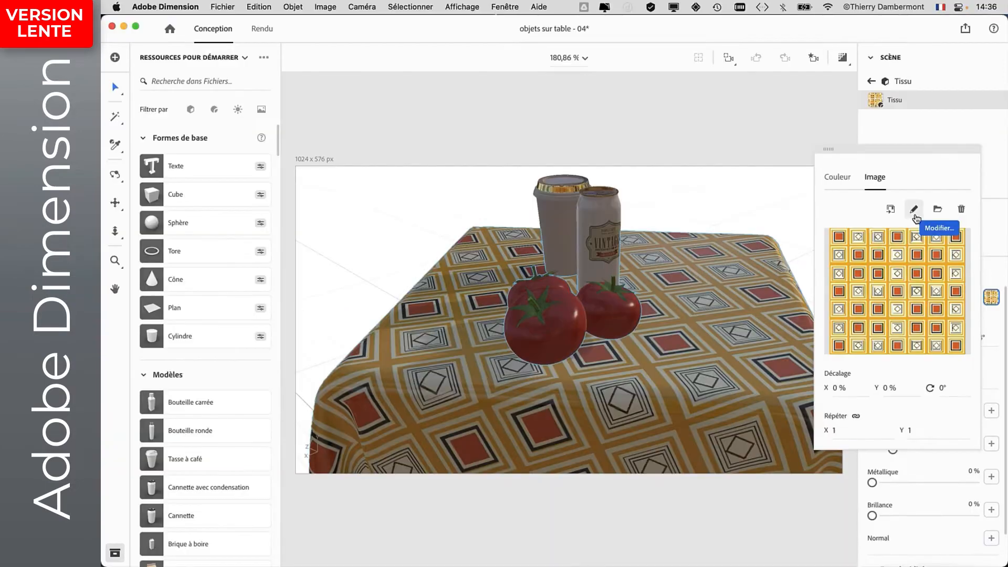
left_click(762, 116)
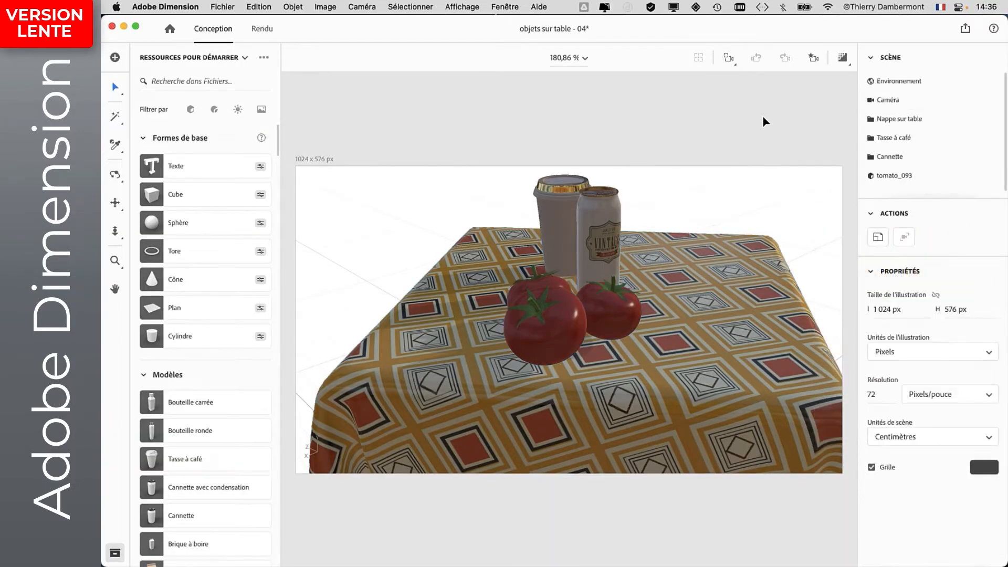
key("super+Tab")
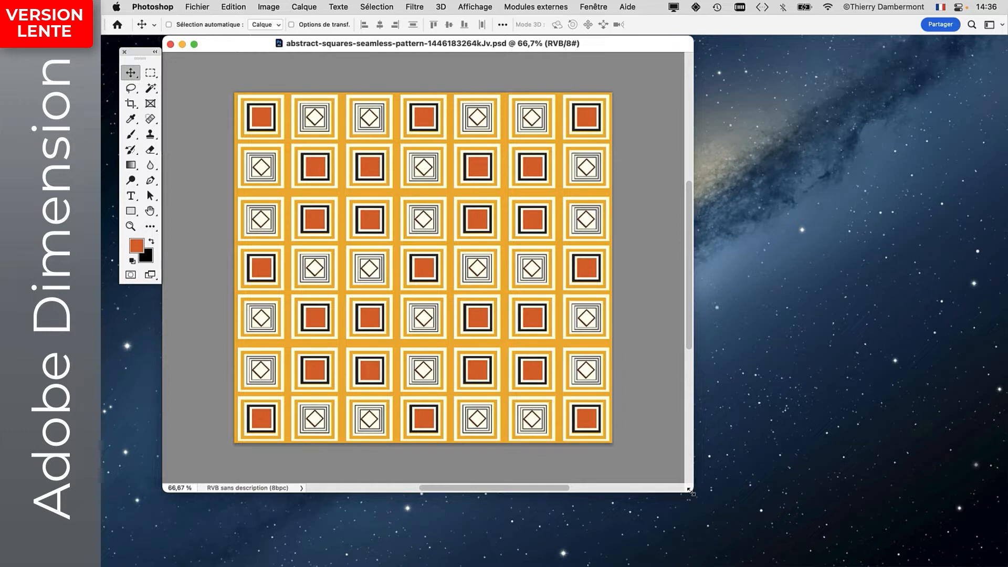
- Save the pattern as a copy with 'NORMAL MAP -' prefixed to its file name
left_click(197, 7)
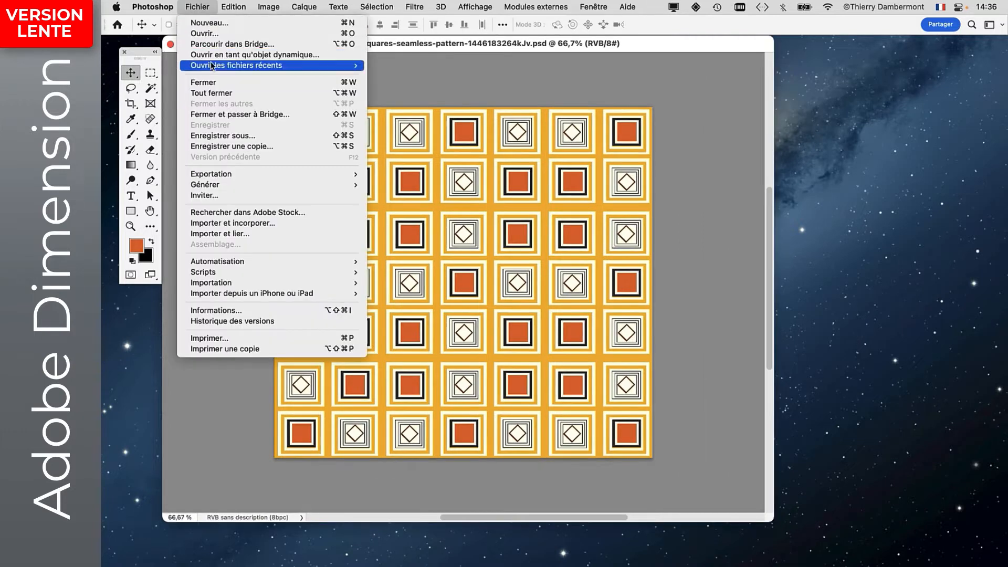
left_click(237, 138)
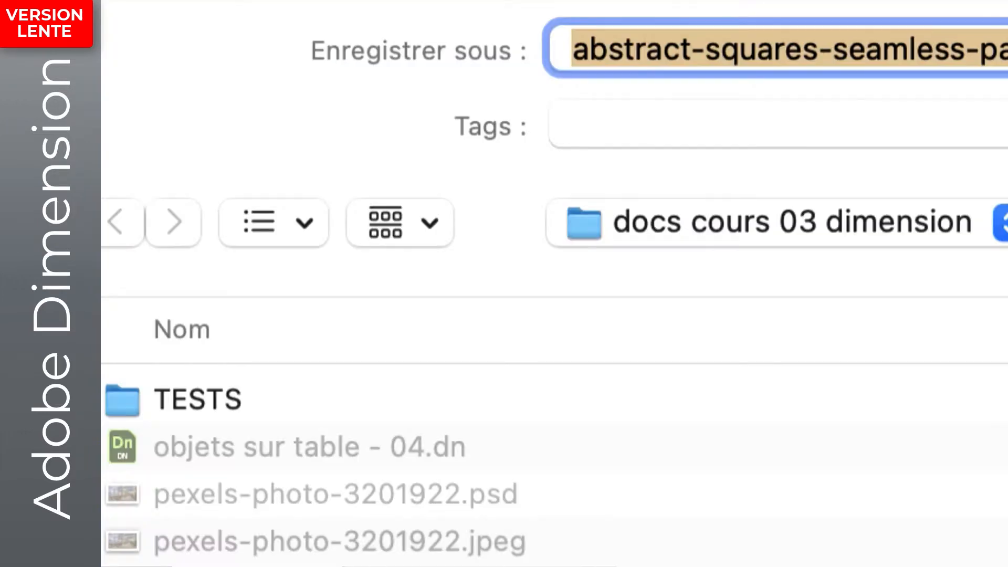
left_click(579, 56)
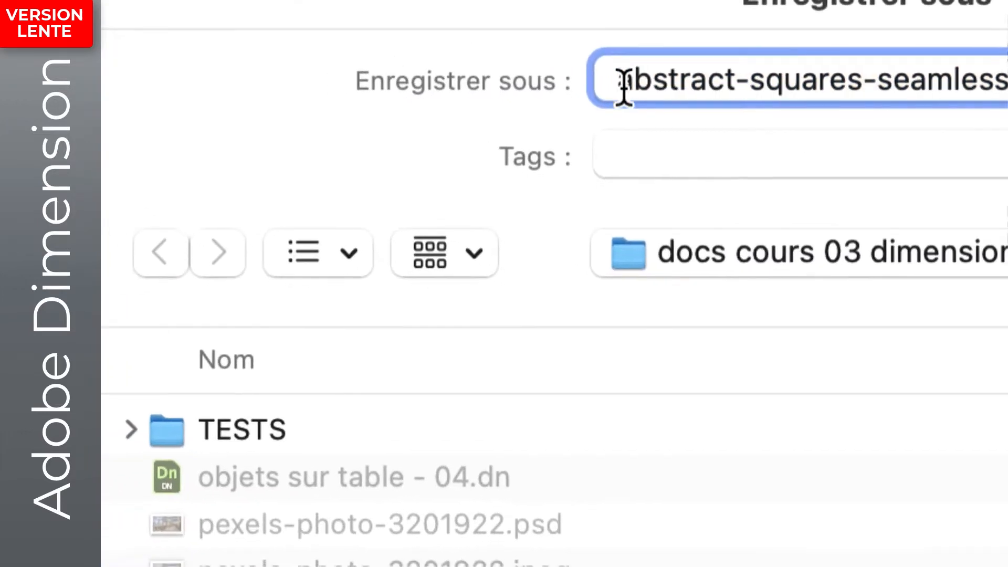
type("NORMAL M")
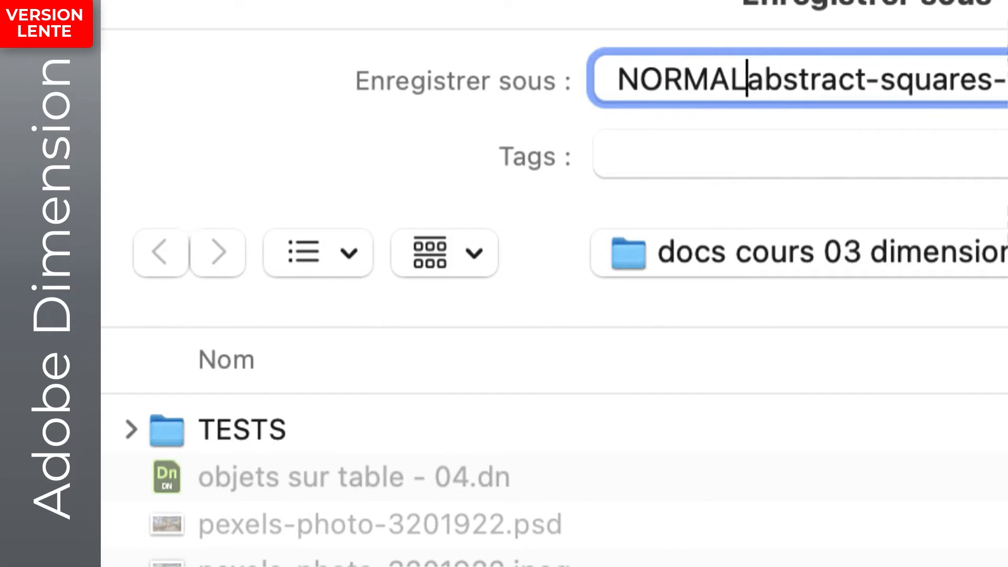
type("AP -")
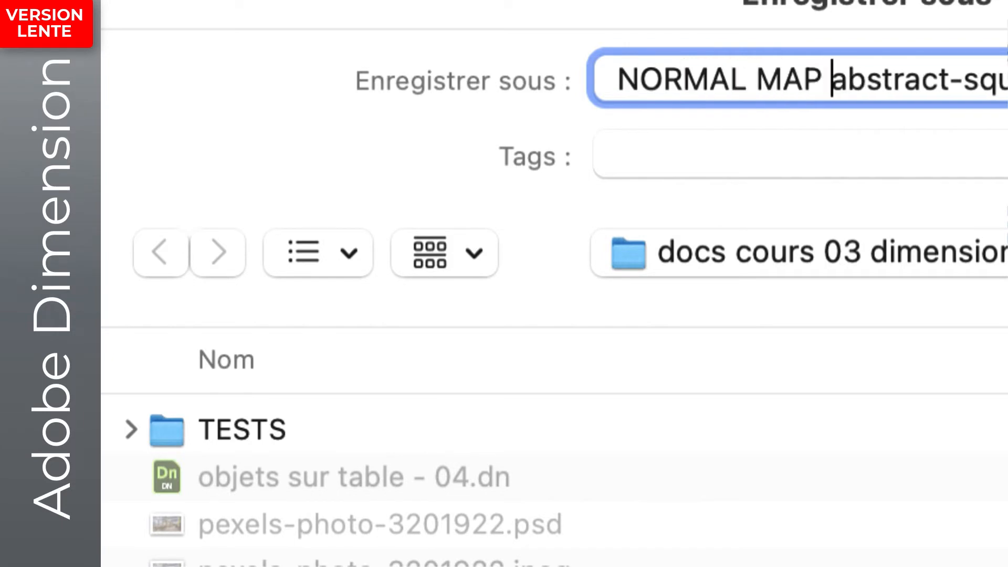
key("Return")
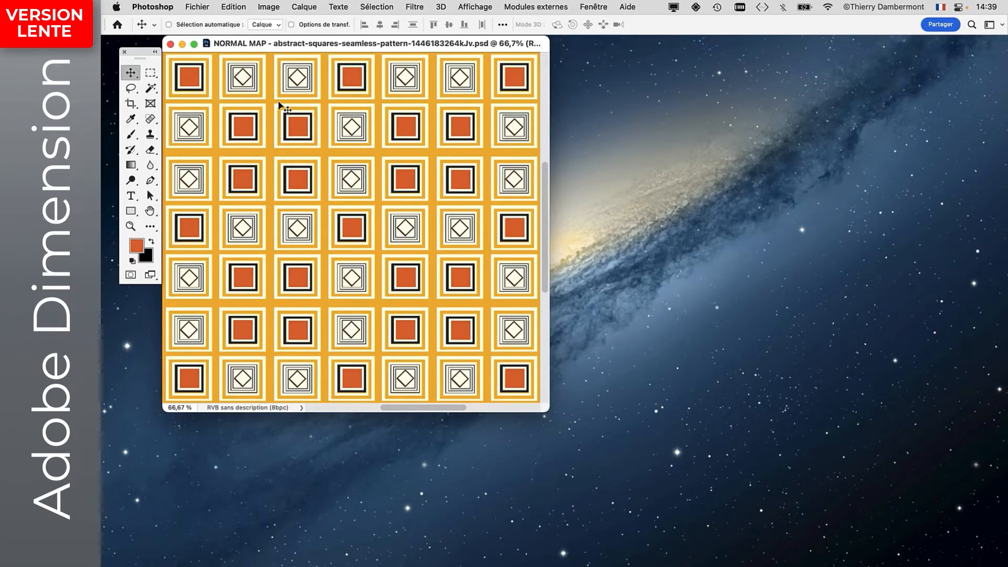
- Move the NORMAL MAP document window toward the centre of the screen
left_click_drag(342, 44, 516, 93)
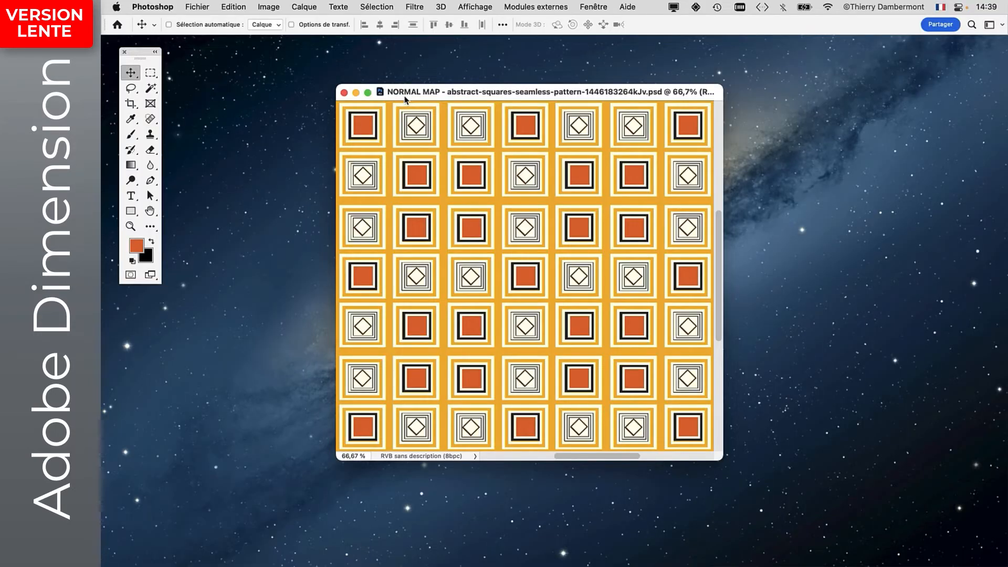
left_click_drag(450, 92, 362, 81)
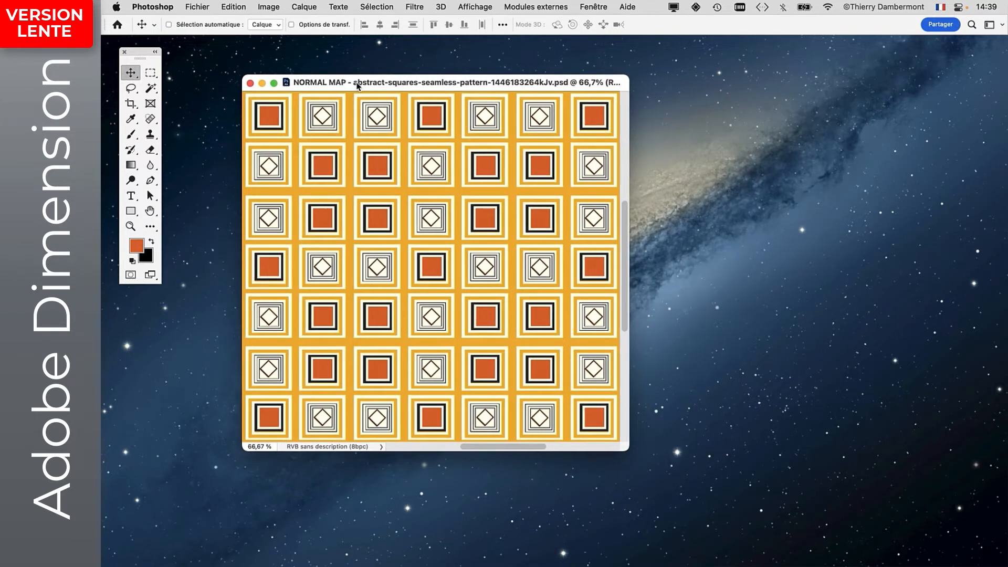
key("super+Tab")
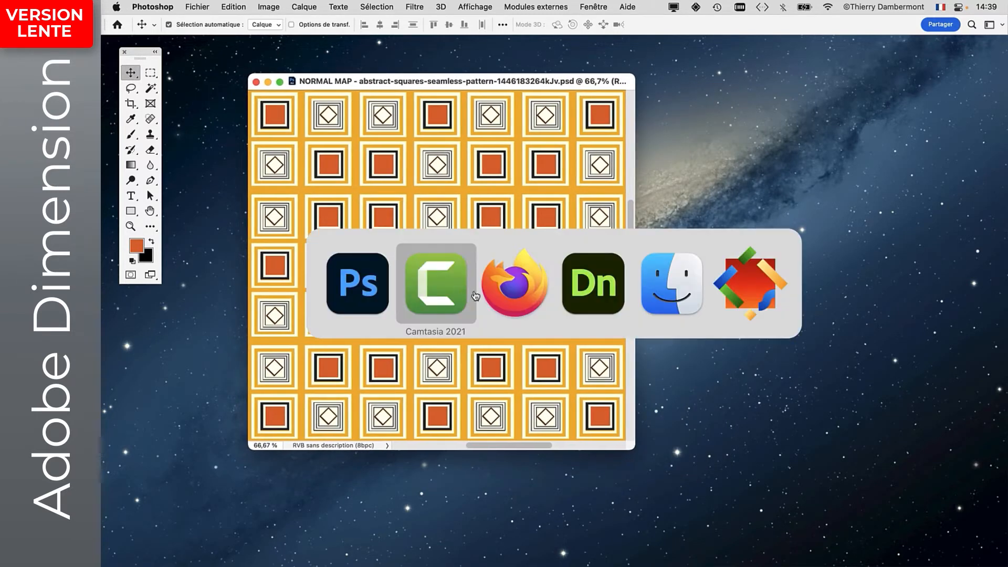
- In Firefox's '3d normals' image results, preview the Autodesk sphere normals image
left_click(506, 288)
left_click(449, 6)
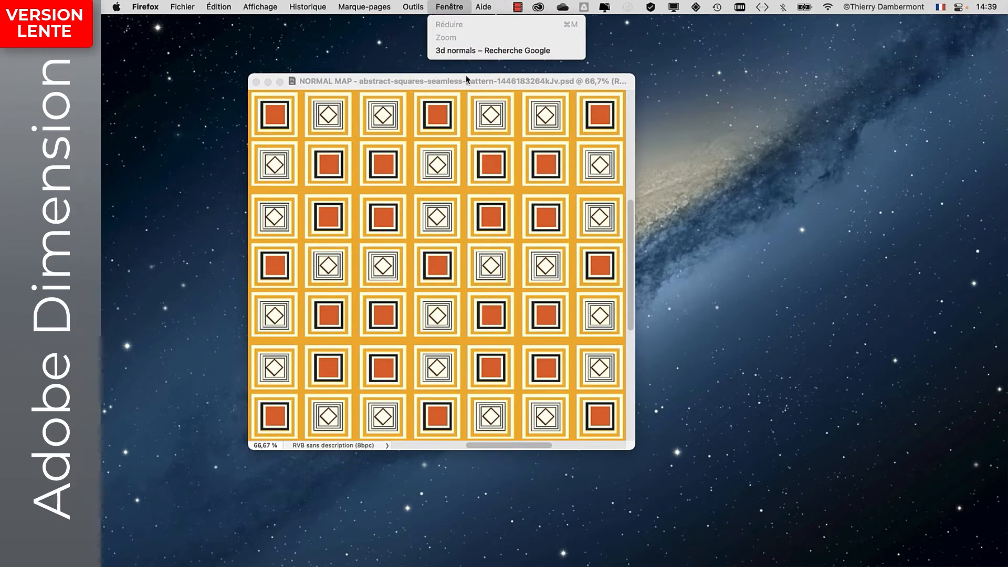
left_click(463, 52)
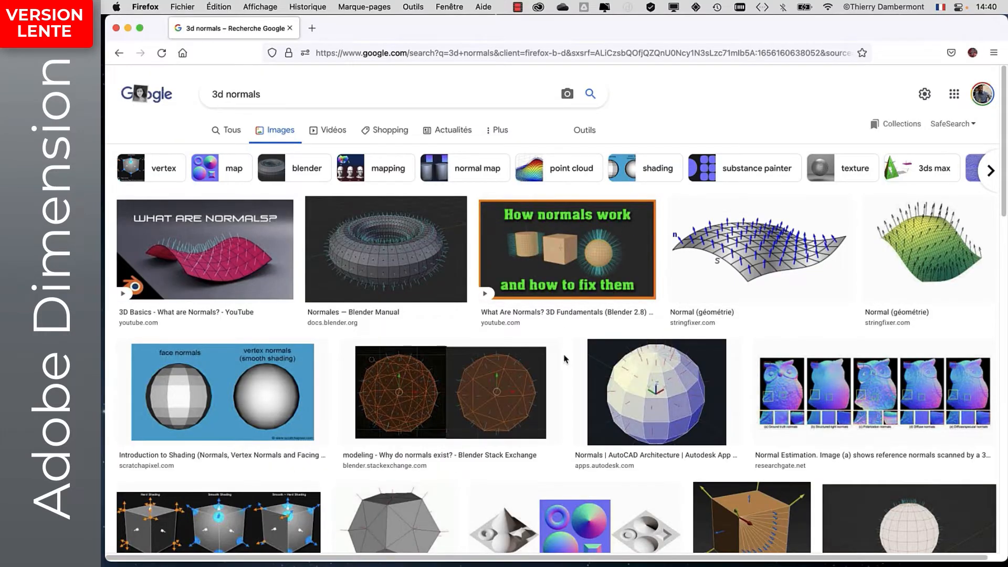
scroll(565, 372, "down", 5)
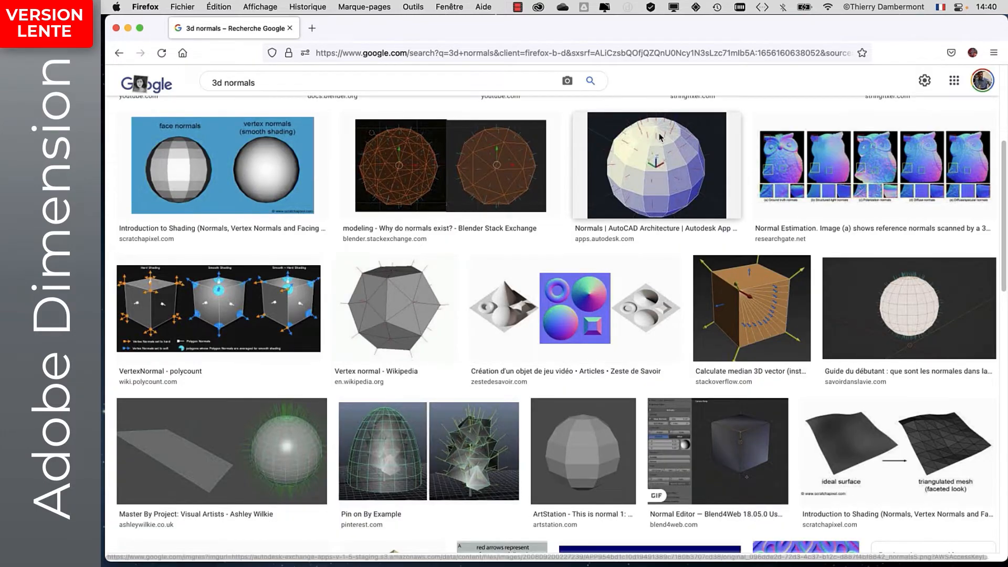
left_click(660, 210)
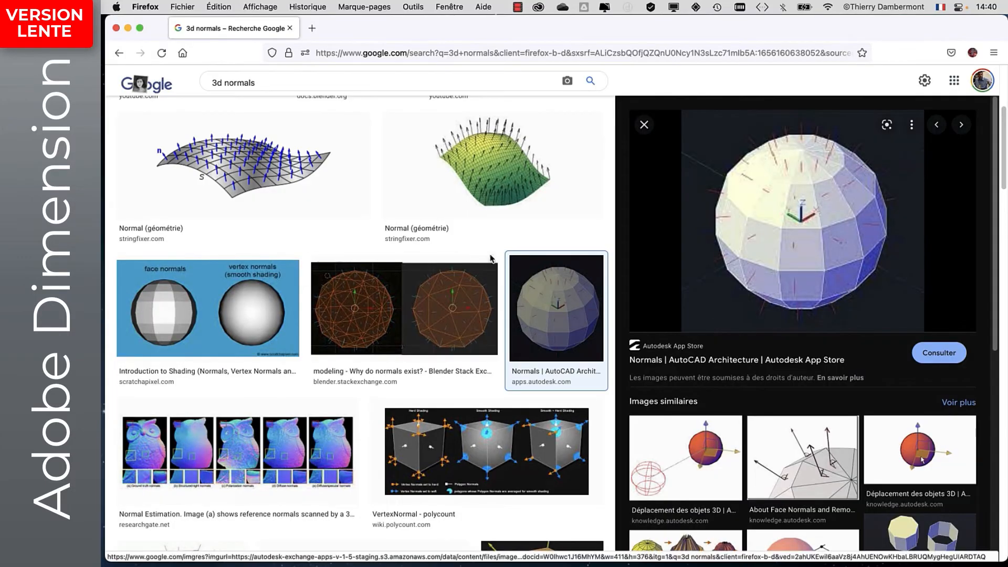
scroll(493, 263, "down", 5)
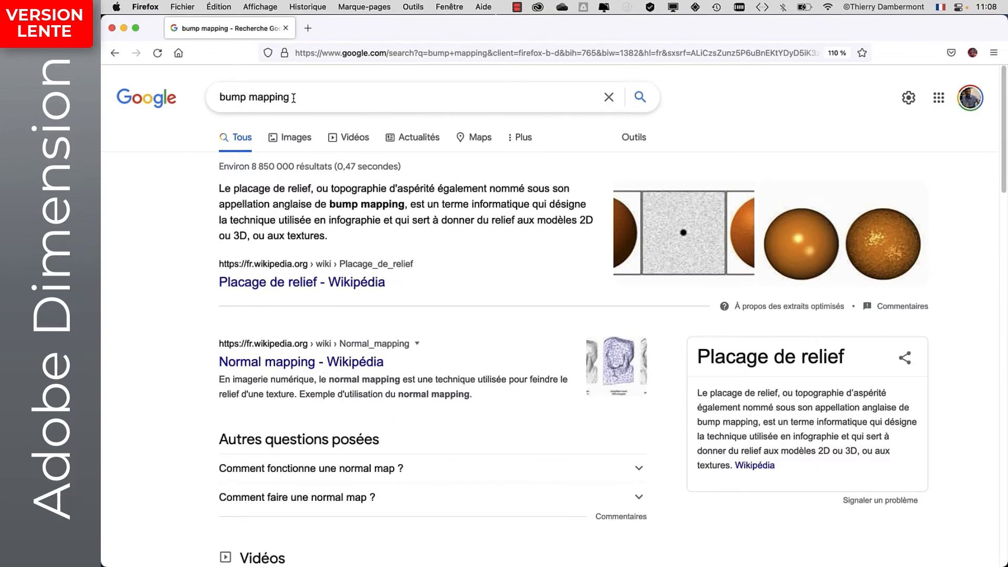
left_click(261, 98)
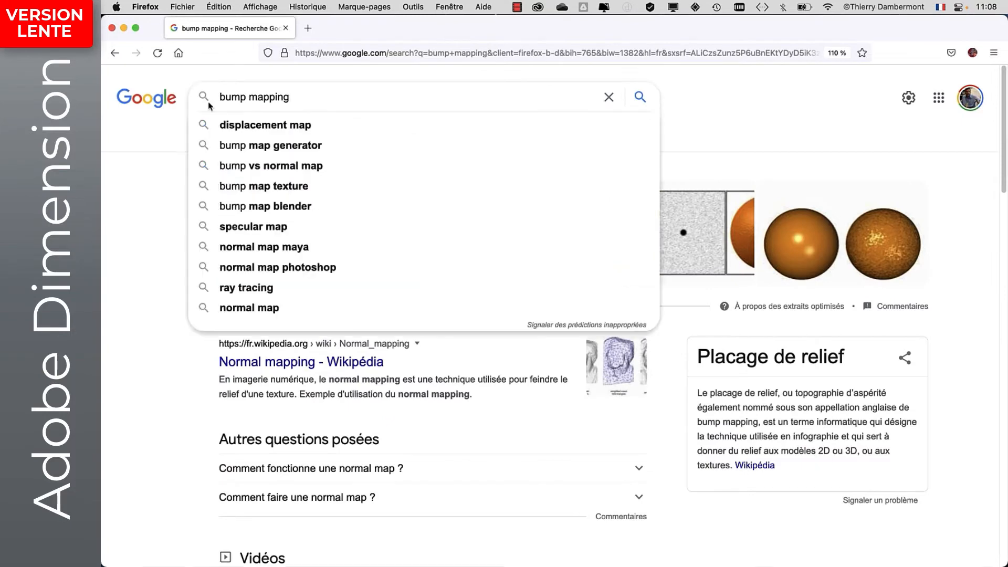
- Dismiss the Google search suggestions while changing the query to 'normal mapping'
left_click(155, 136)
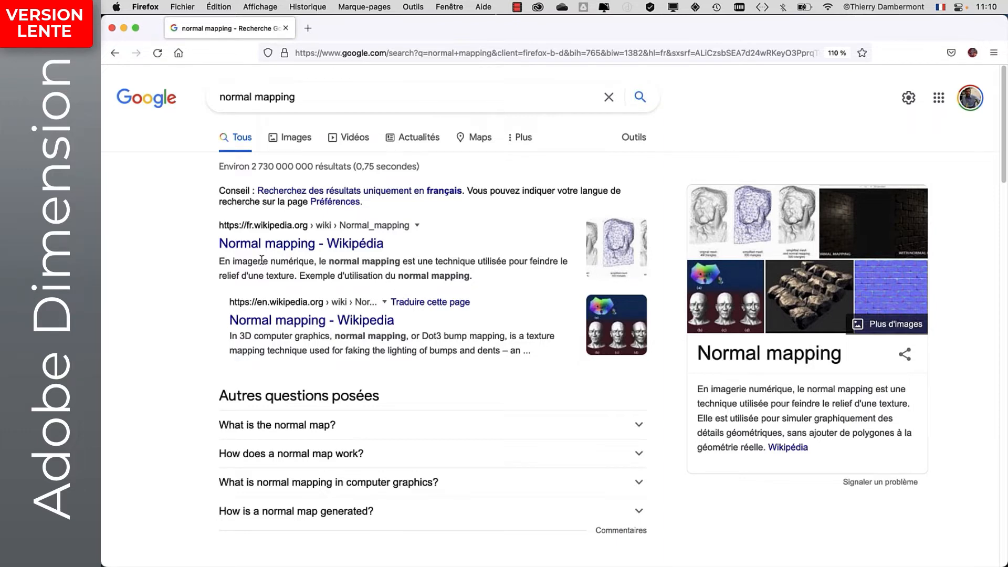
- Show Google Images results for 'normal mapping' and scroll through them
left_click(287, 128)
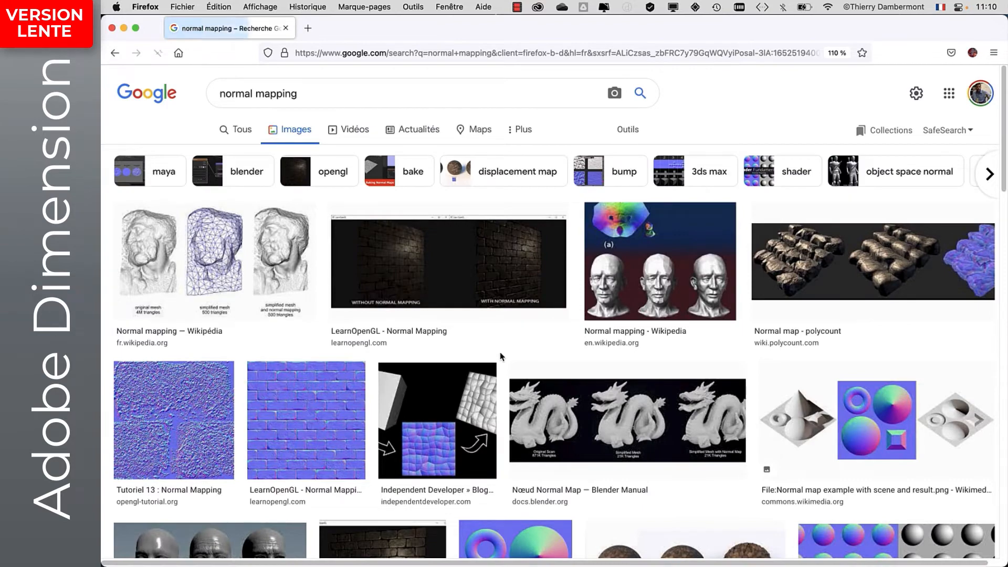
scroll(501, 357, "down", 5)
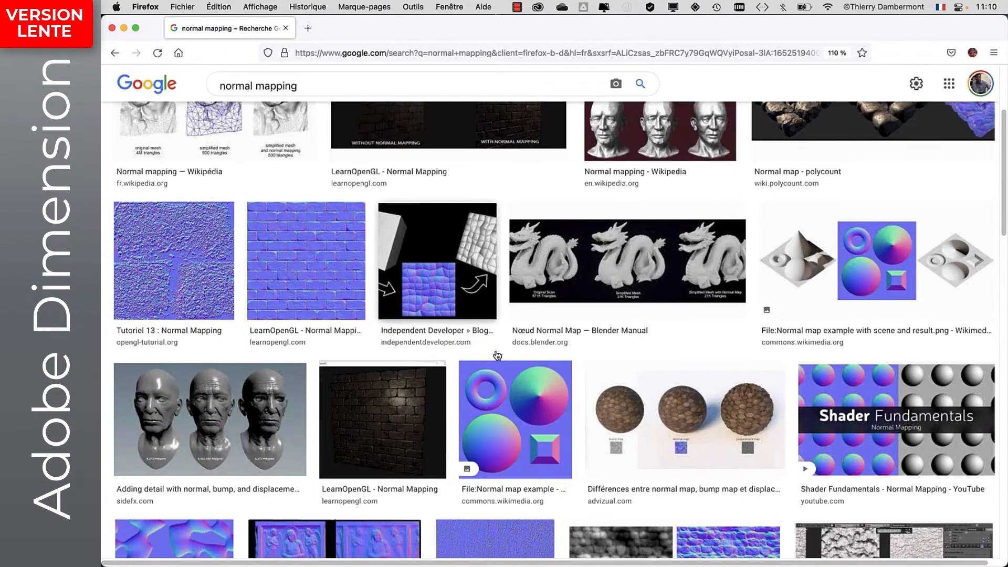
scroll(517, 345, "down", 1)
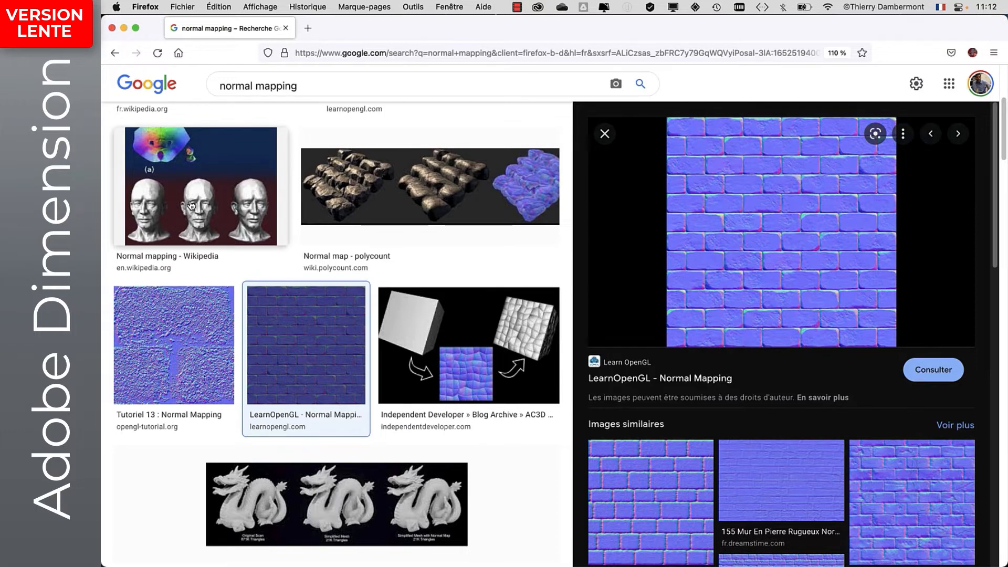
- Preview the Wikipedia heads normal-map image, then the similar Blender dragon example
left_click(200, 189)
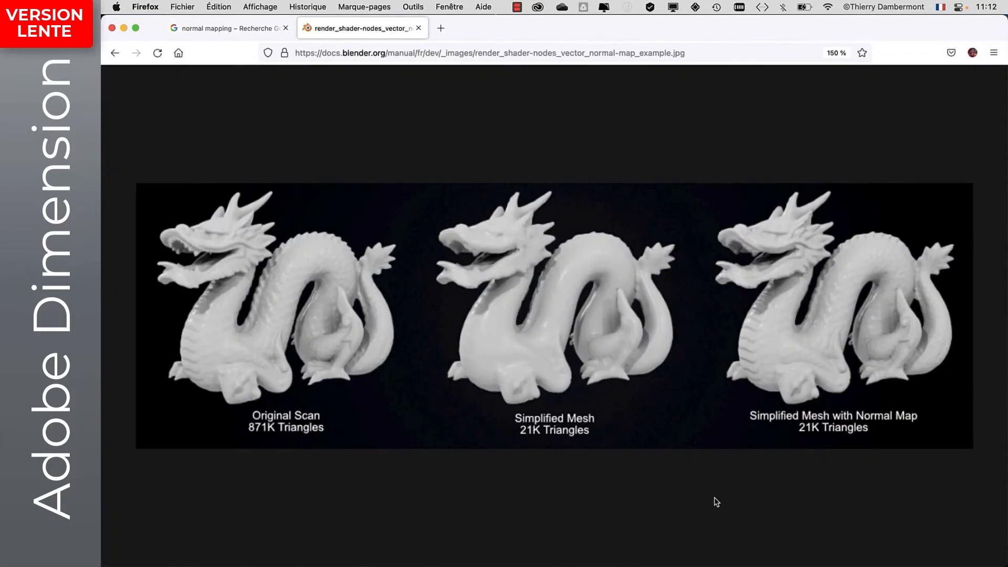
left_click(226, 28)
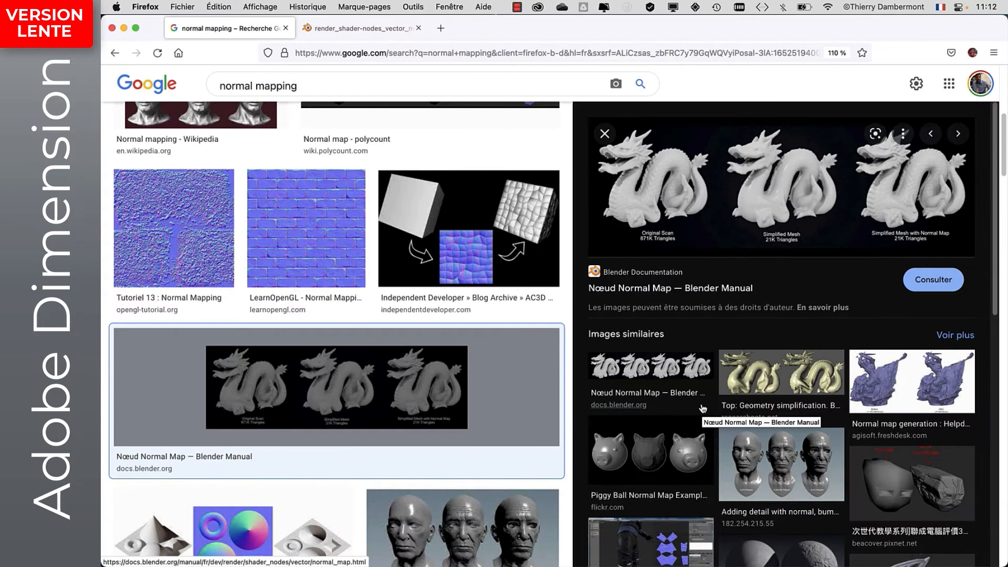
left_click(702, 409)
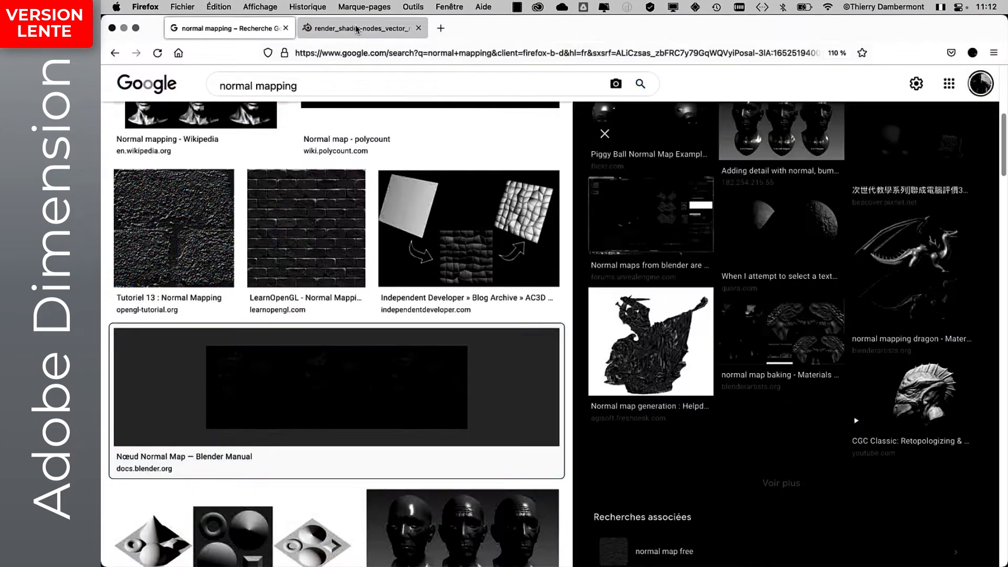
left_click(359, 28)
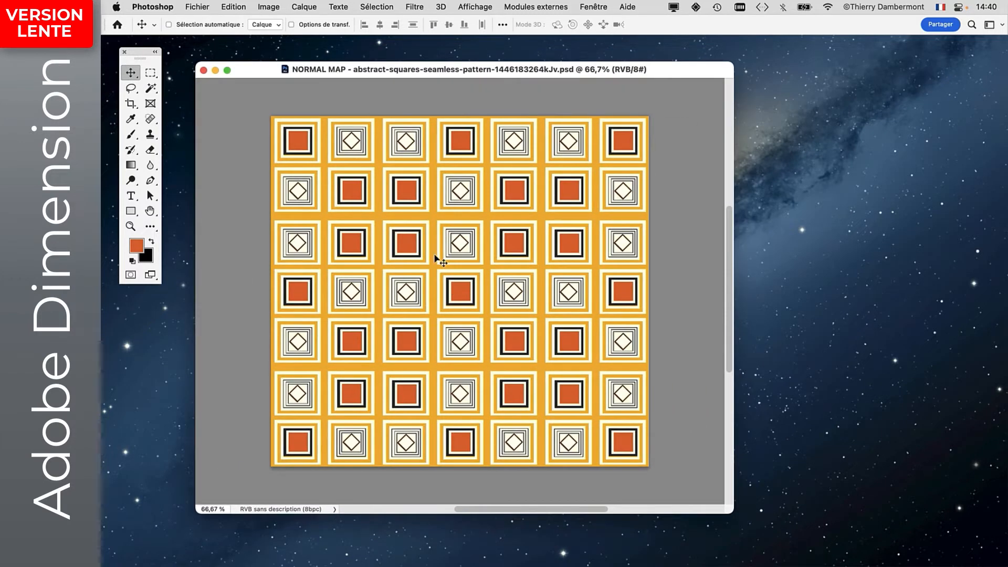
- Apply Filtre > 3D > Générer une carte de normales and rotate the sphere preview
left_click(415, 7)
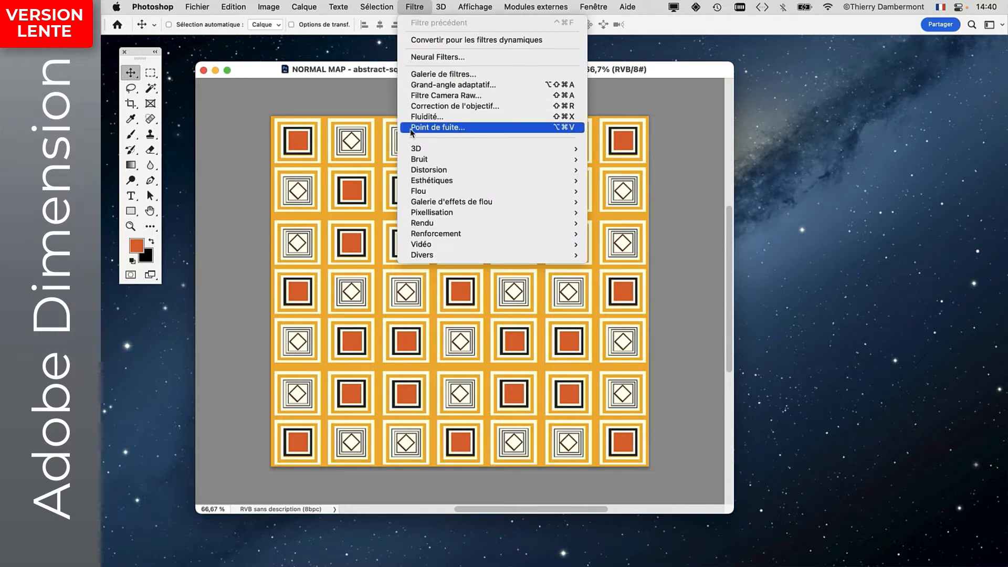
mouse_move(415, 149)
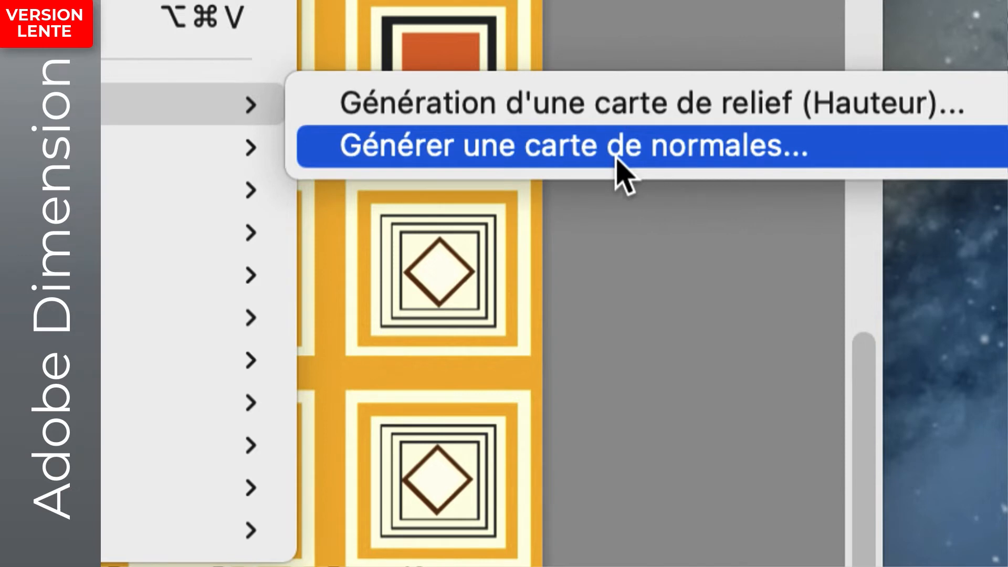
left_click(617, 160)
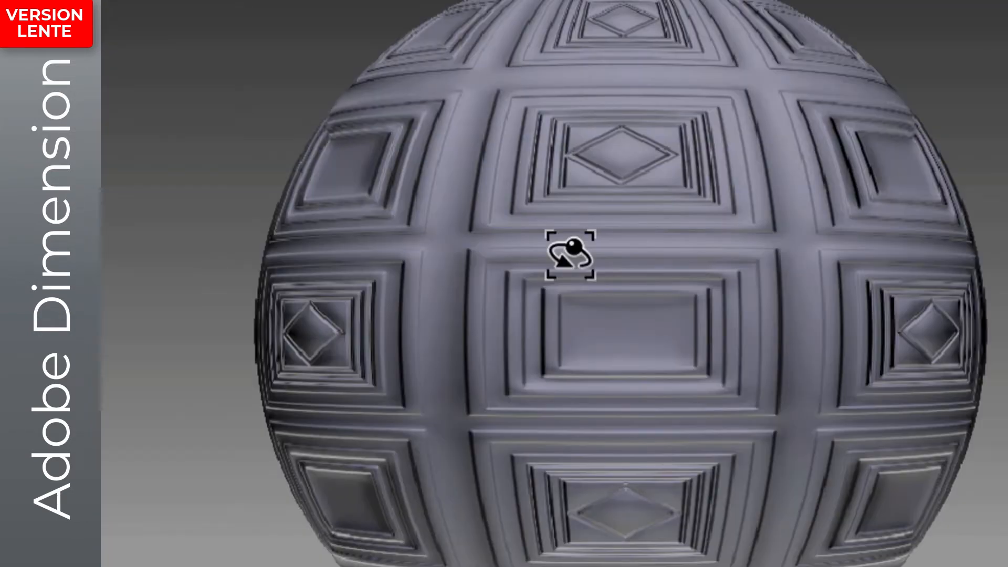
mouse_move(571, 256)
left_mouse_down()
mouse_move(585, 247)
mouse_move(583, 267)
left_mouse_up()
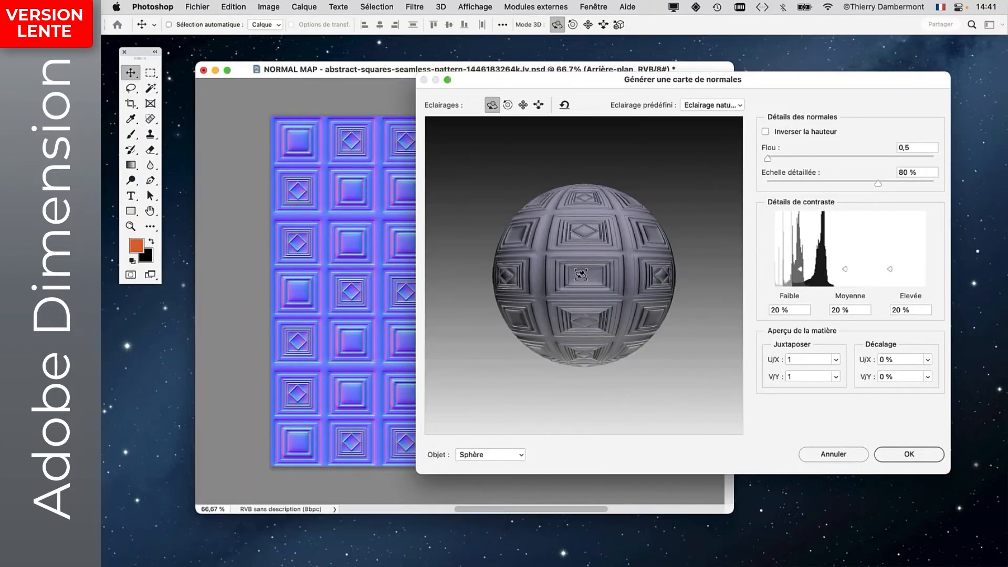
left_click_drag(581, 274, 570, 290)
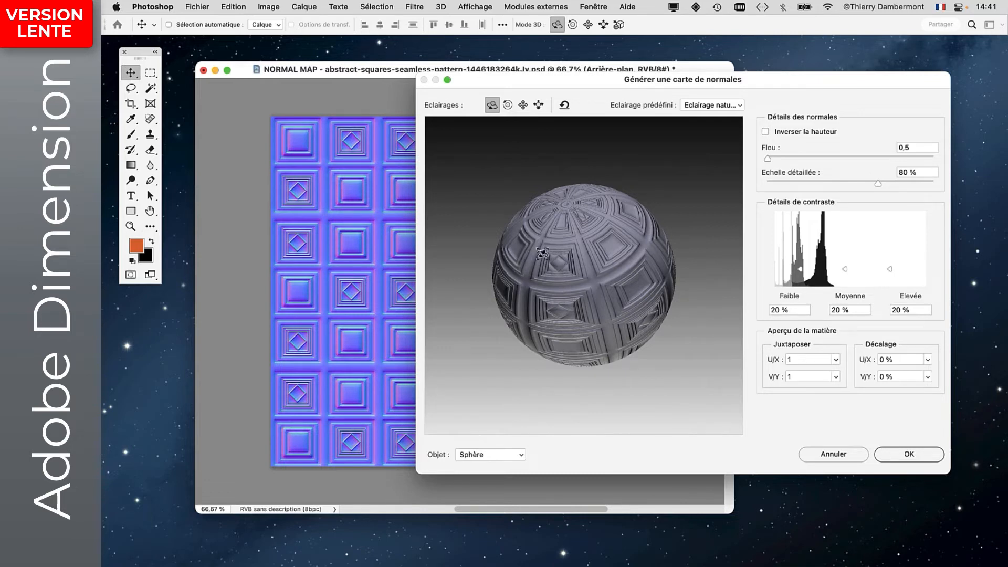
left_click_drag(482, 80, 753, 88)
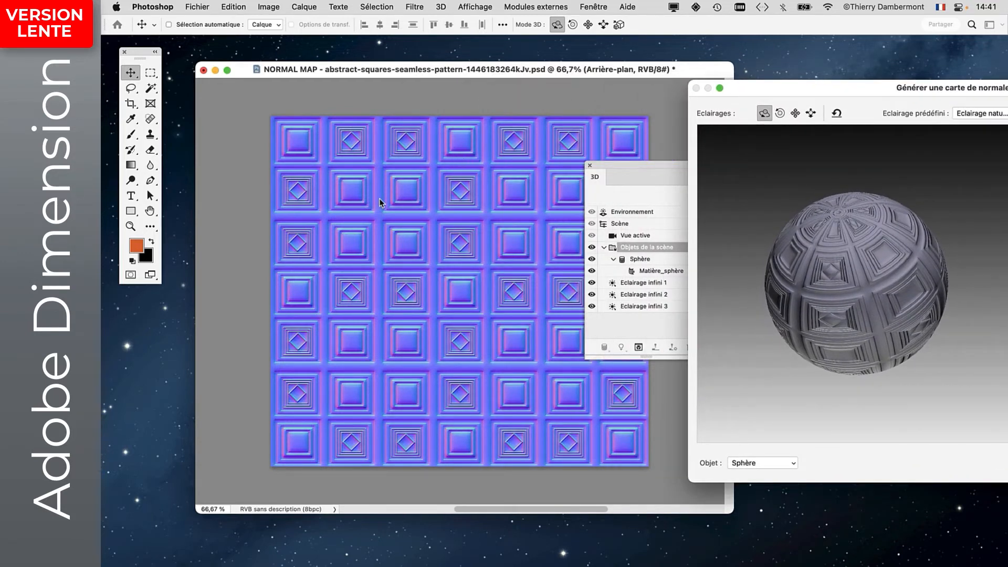
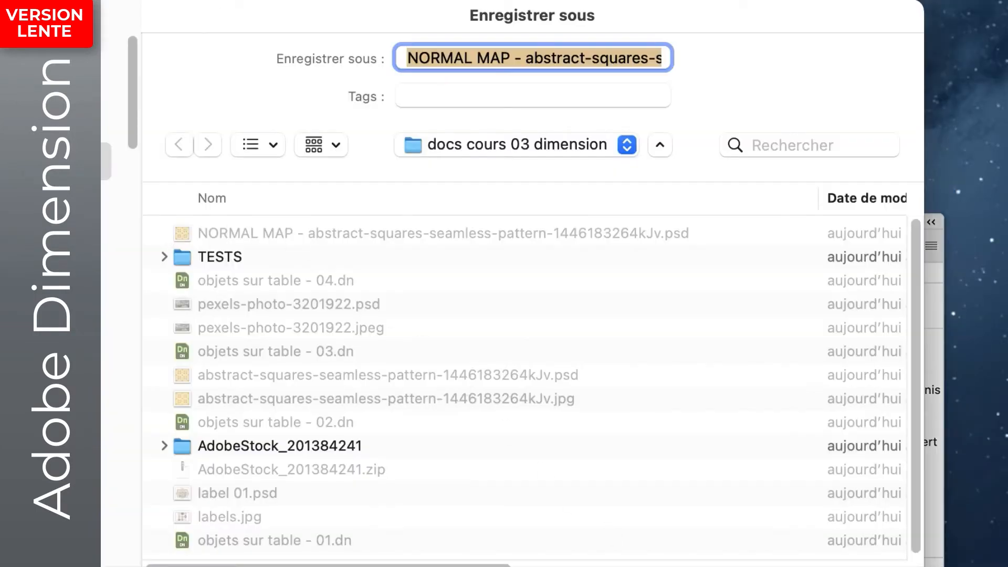
- Save the normal map over the existing NORMAL MAP psd in docs cours 03 dimension
key("Return")
left_click(393, 537)
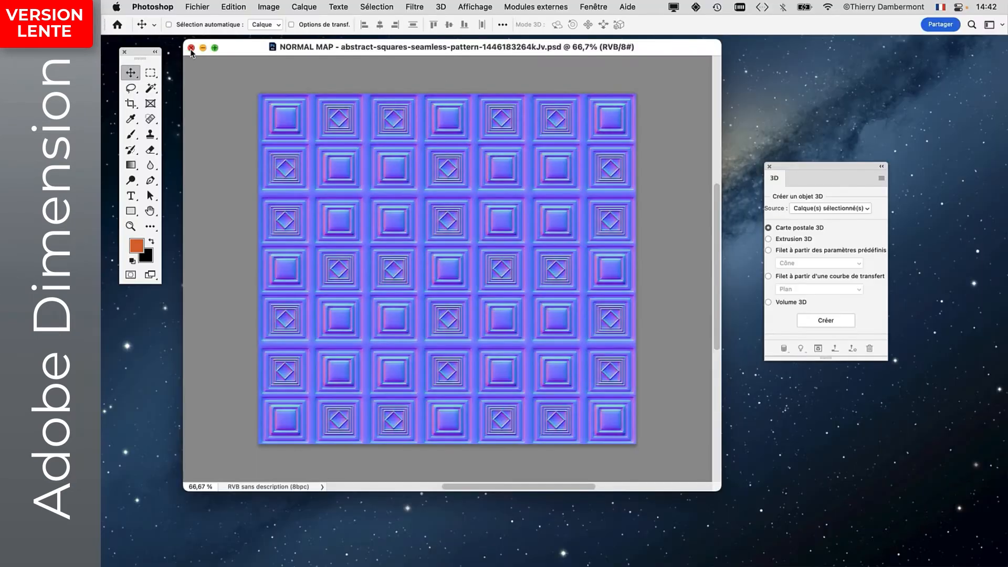
- Close the normal-map document and 3D panel in Photoshop and return to Adobe Dimension
left_click(191, 47)
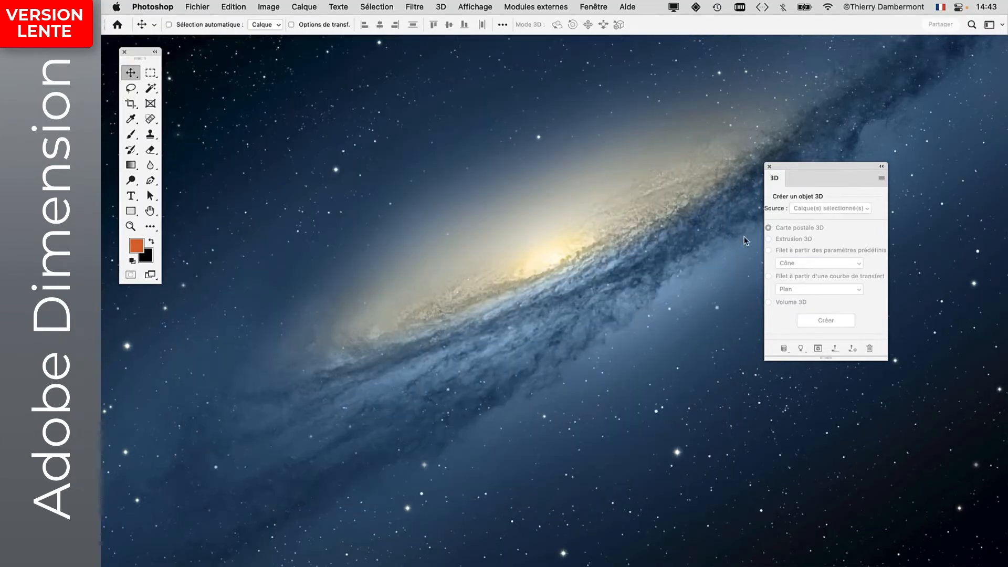
left_click(769, 167)
key("super+Tab")
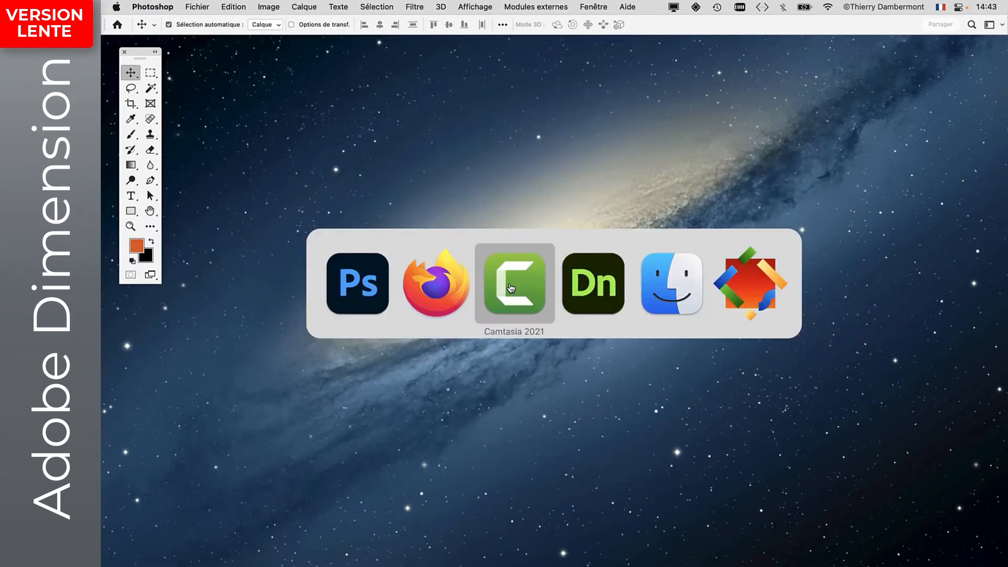
left_click(583, 285)
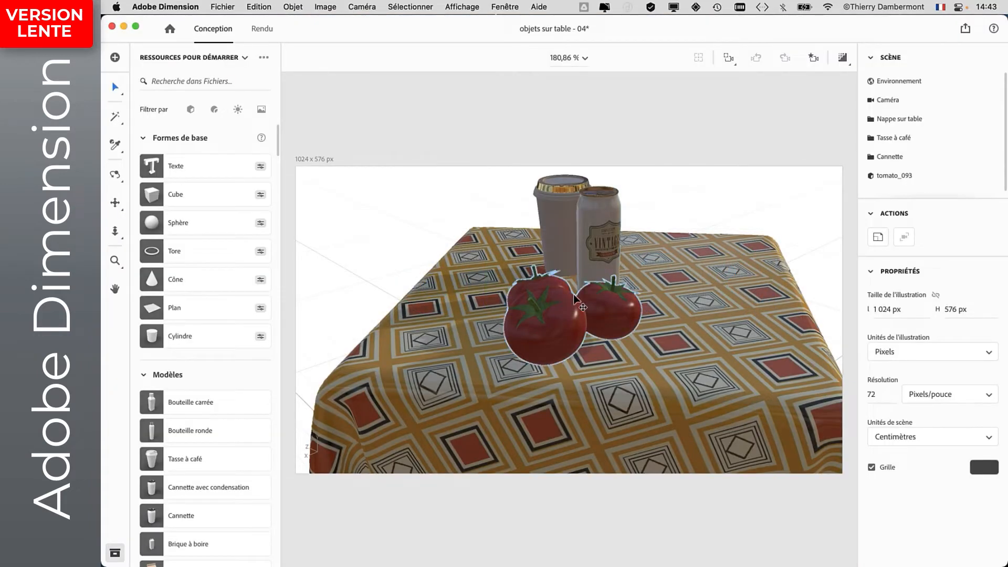
- Select the tablecloth and open its Tissu material properties, scrolled down to Normal
left_click(693, 294)
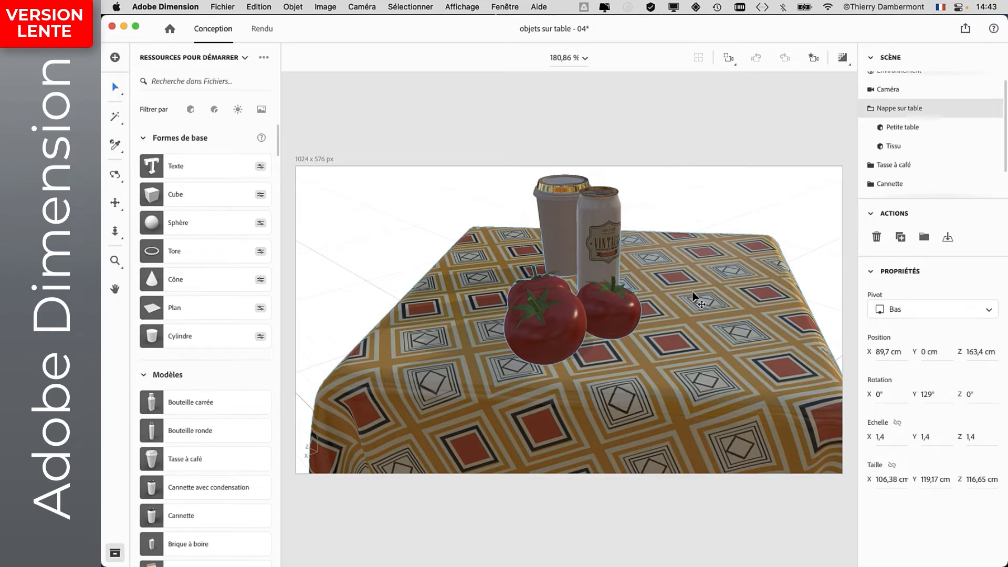
double_click(870, 147)
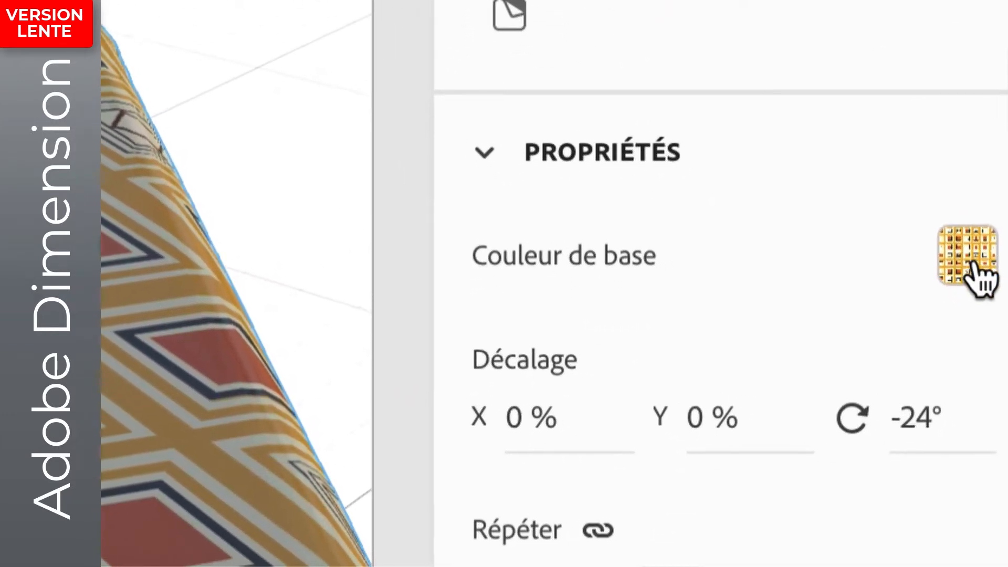
scroll(985, 305, "down", 1)
scroll(982, 279, "down", 2)
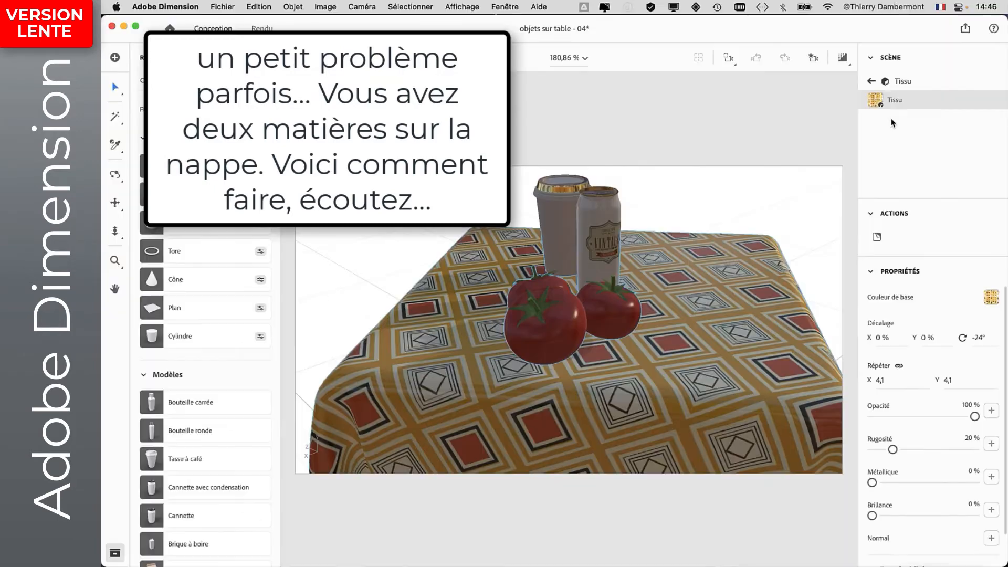
scroll(943, 410, "down", 2)
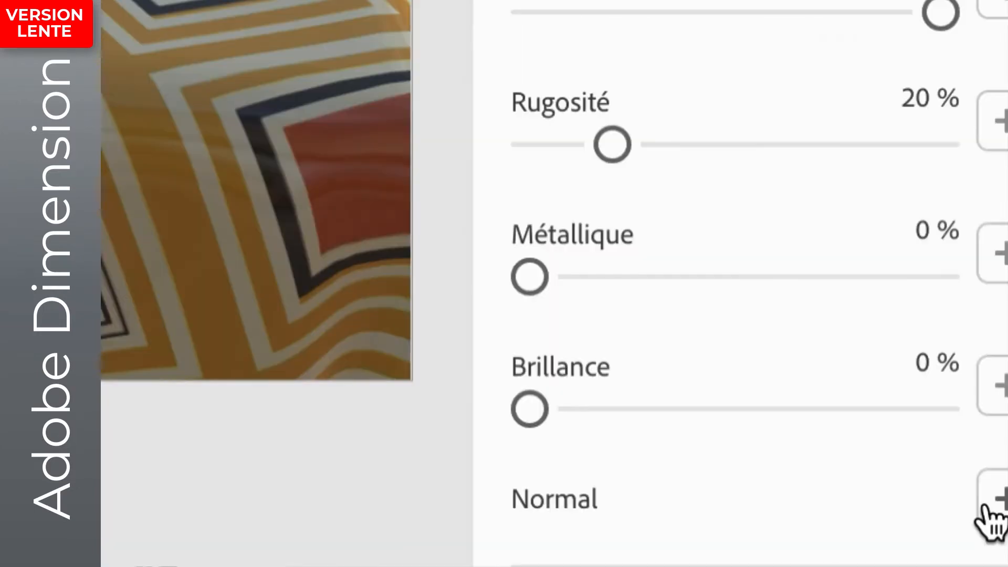
- Load the NORMAL MAP psd as the Tissu material's Normal texture
left_click(995, 504)
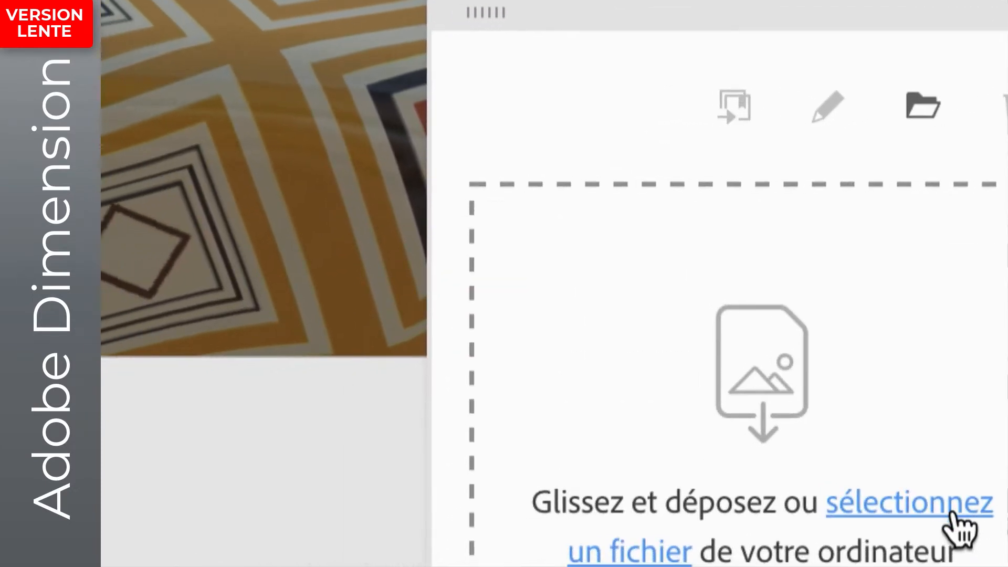
left_click(953, 515)
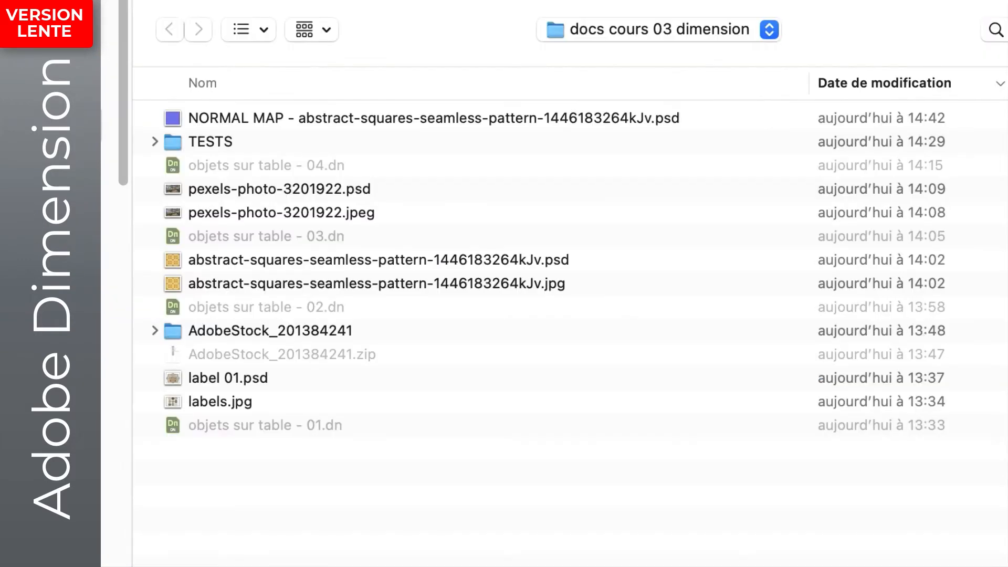
left_click(231, 122)
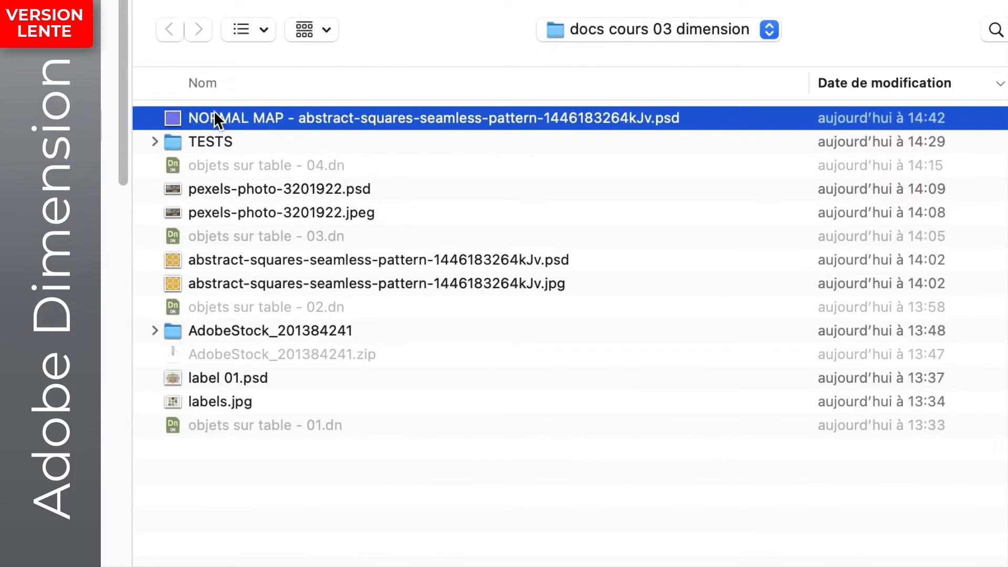
key("Return")
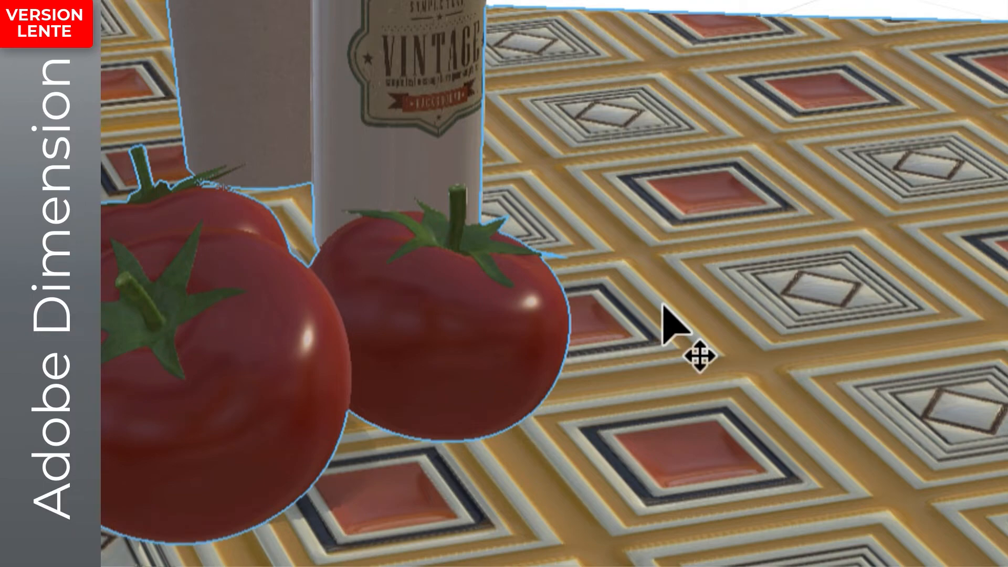
- Orbit around the embossed tablecloth to check its relief, then bring Firefox forward
right_click_drag(663, 306, 739, 321)
right_click_drag(569, 353, 619, 229)
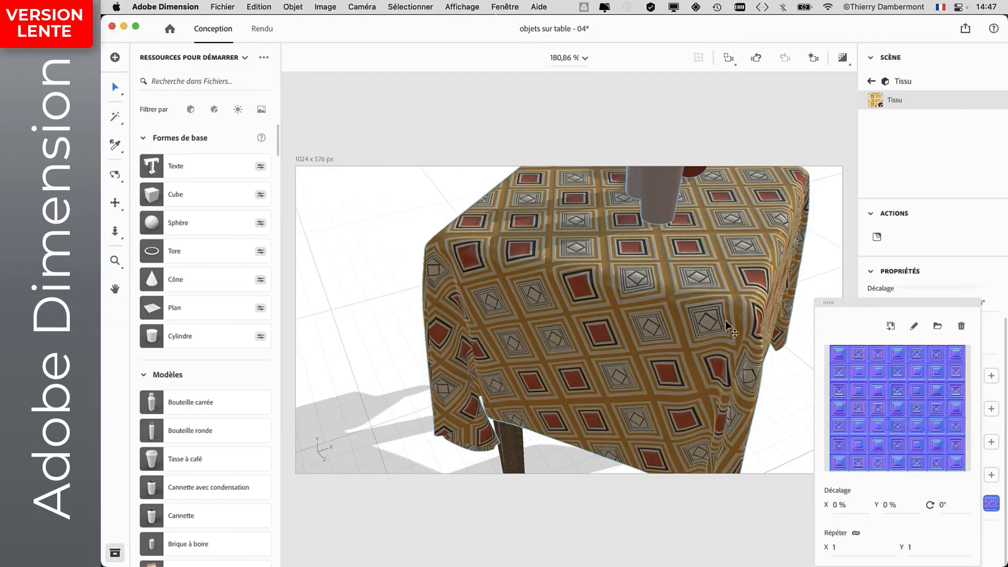
mouse_move(530, 294)
right_mouse_down()
mouse_move(517, 280)
mouse_move(545, 306)
right_mouse_up()
left_click(129, 396)
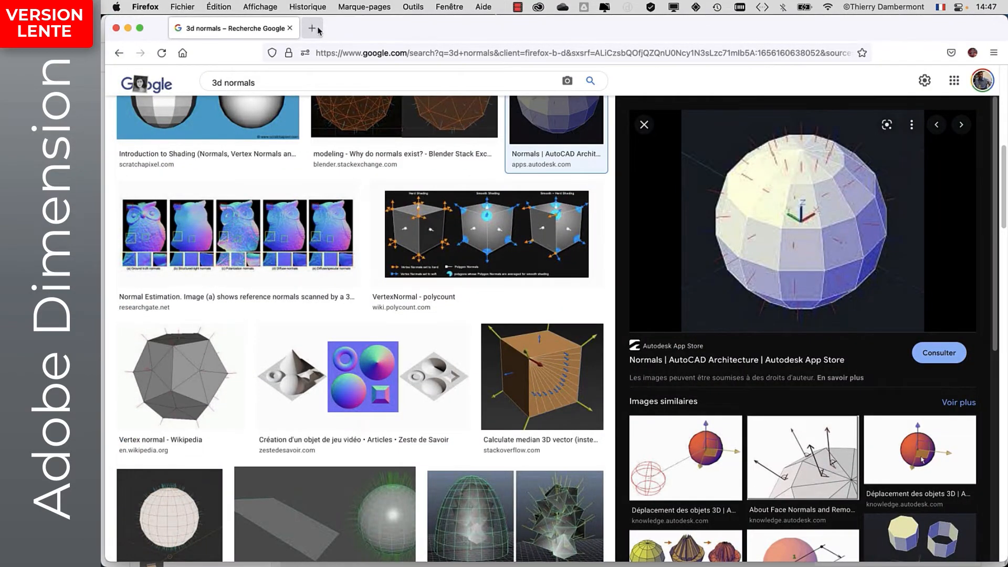
- Move and maximise the Firefox window, then open a new blank tab
left_click_drag(338, 31, 926, 437)
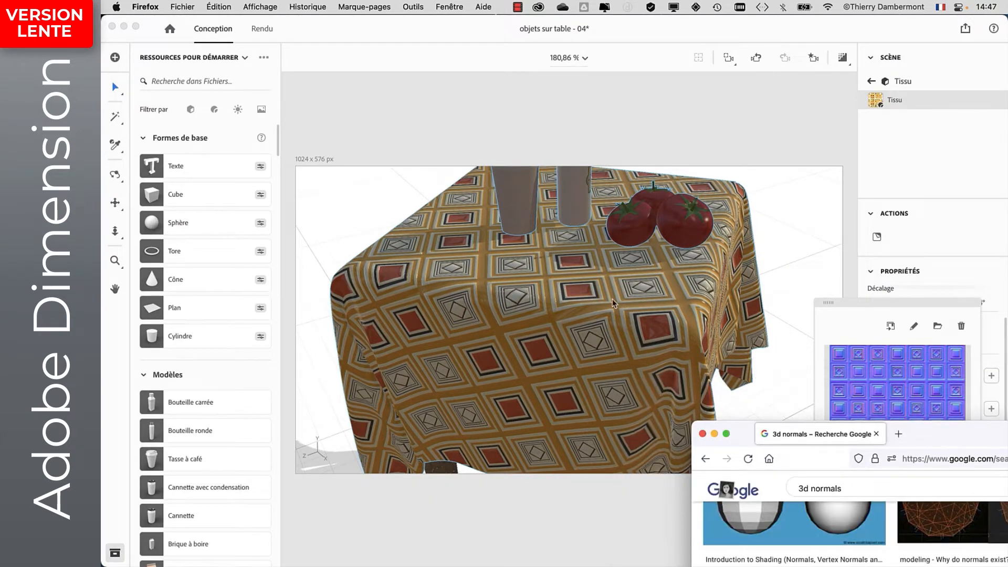
double_click(939, 447)
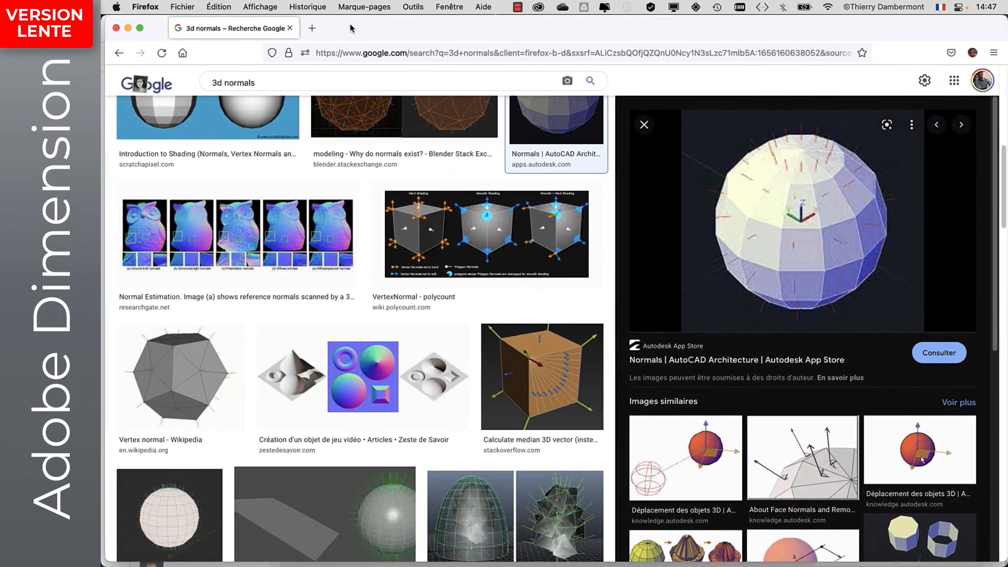
left_click(309, 28)
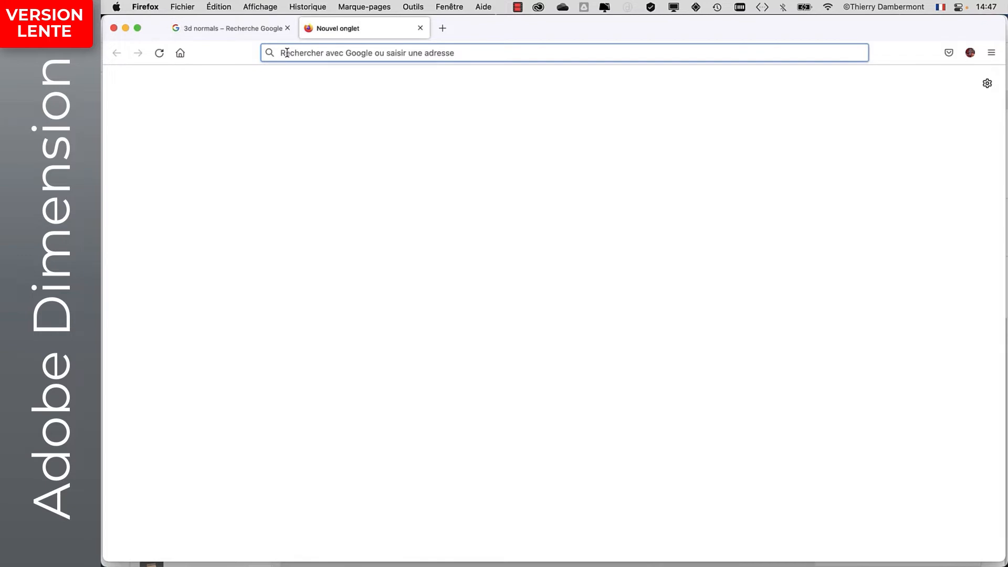
- Go to bing.com and show the image results for 'normal map'
type("bing")
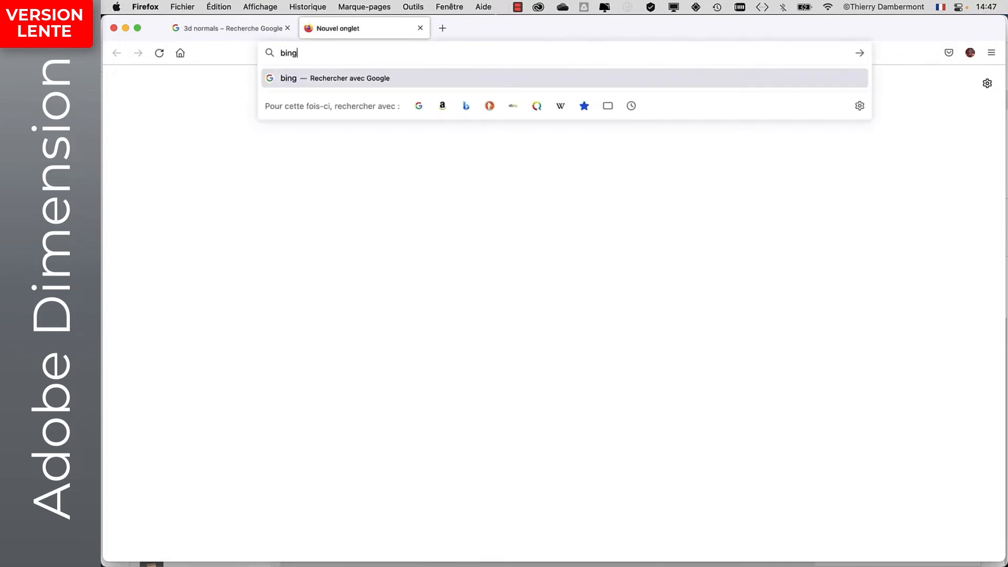
type(".com")
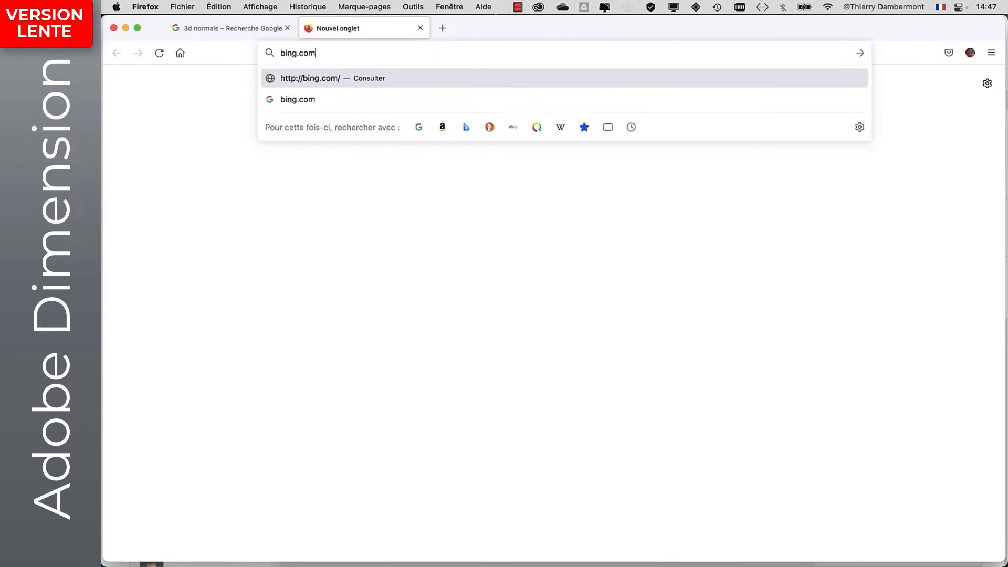
key("Return")
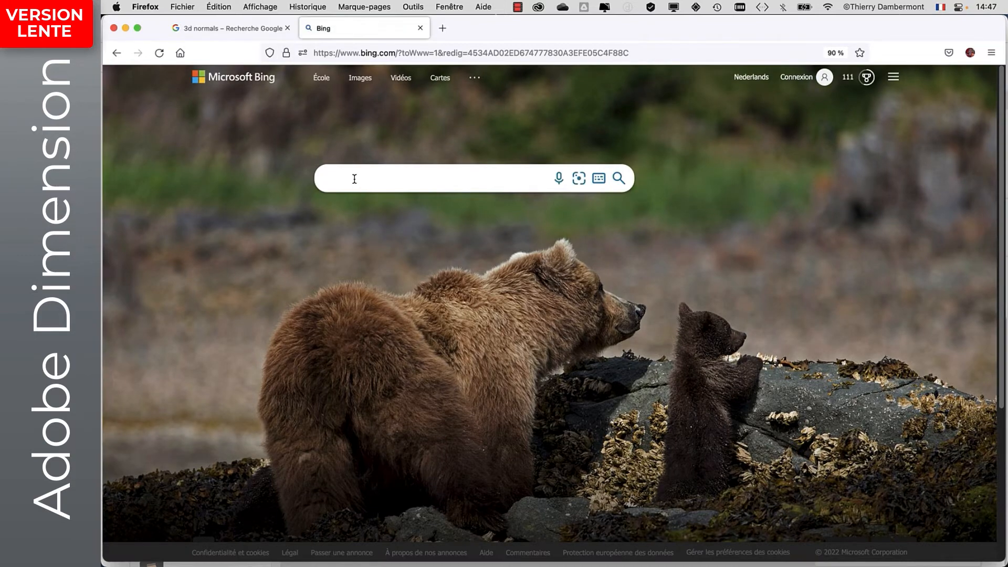
type("normal map")
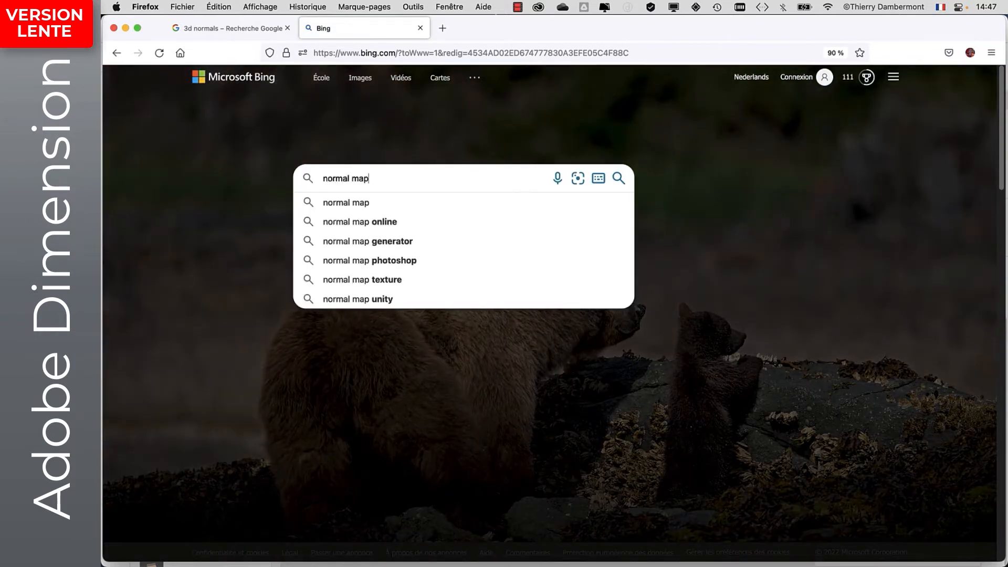
key("Return")
left_click(294, 118)
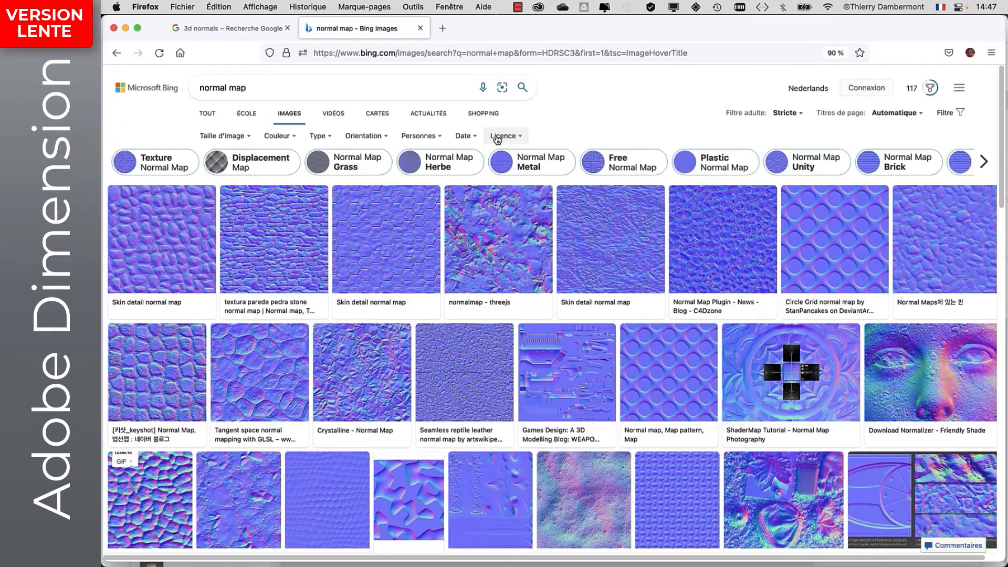
left_click(4, 272)
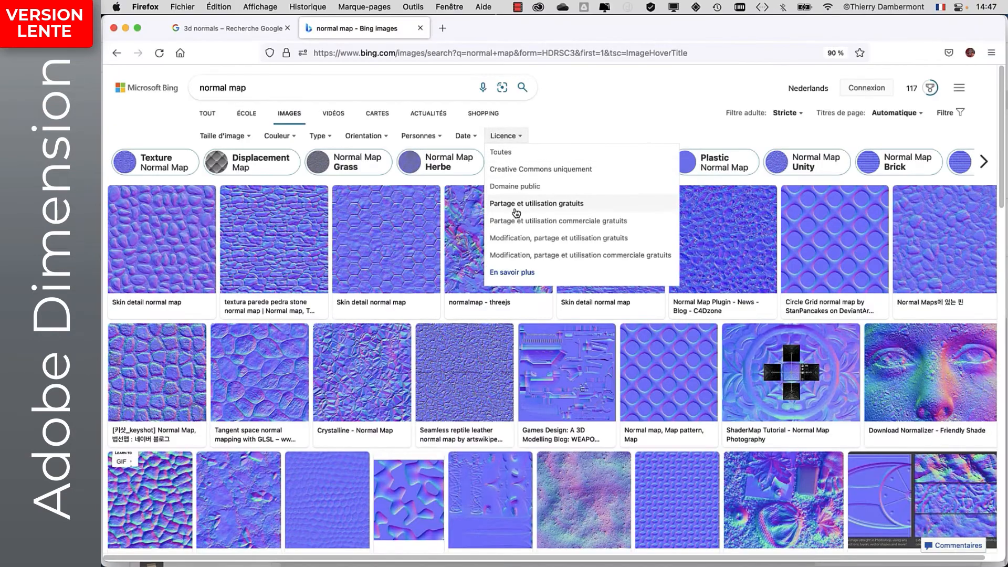
left_click(515, 187)
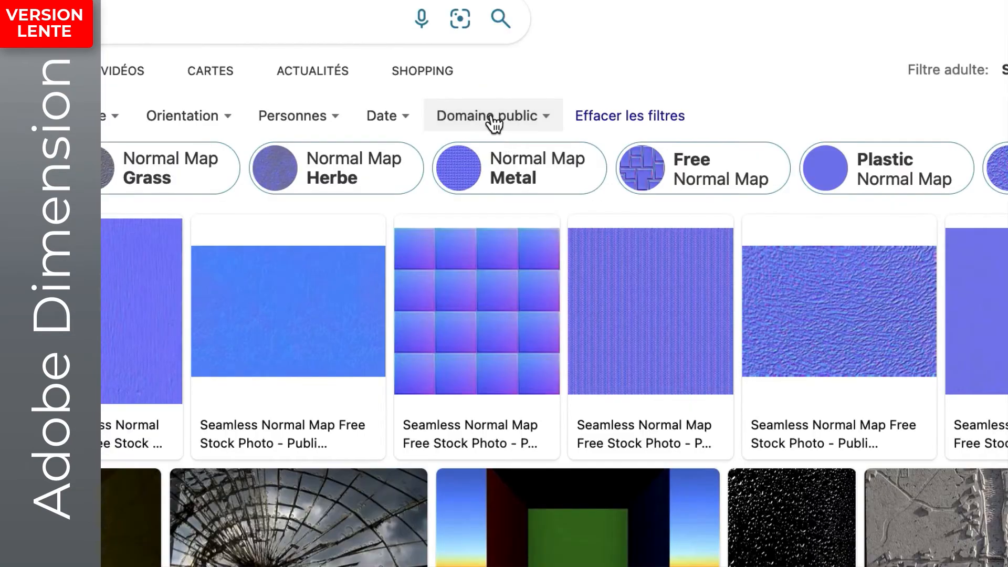
left_click(518, 138)
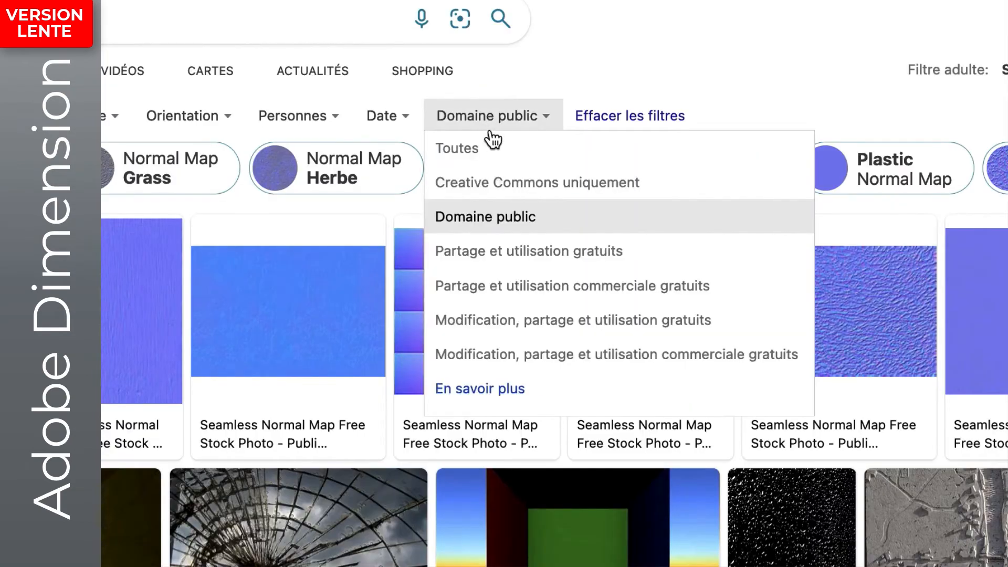
left_click(508, 181)
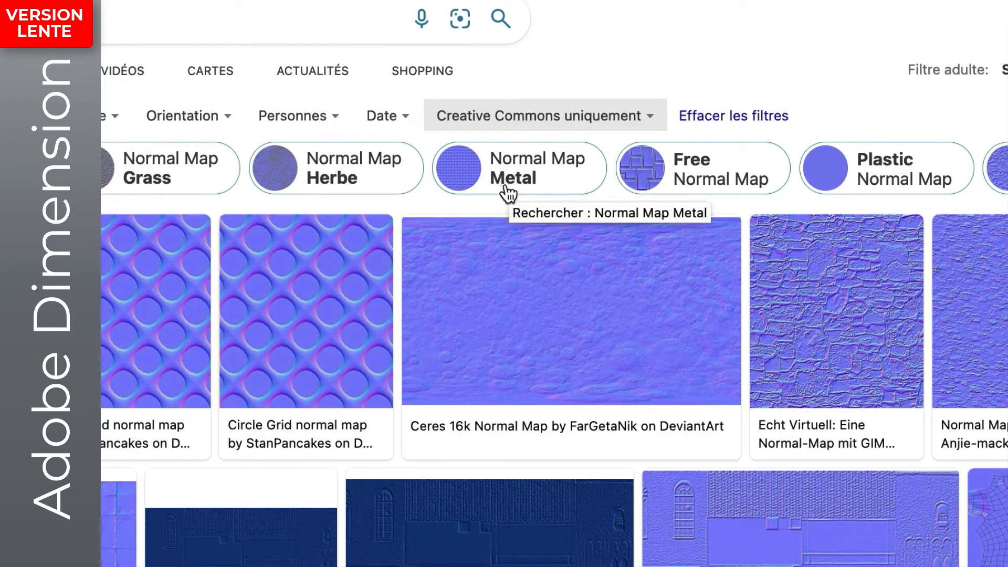
scroll(261, 467, "down", 5)
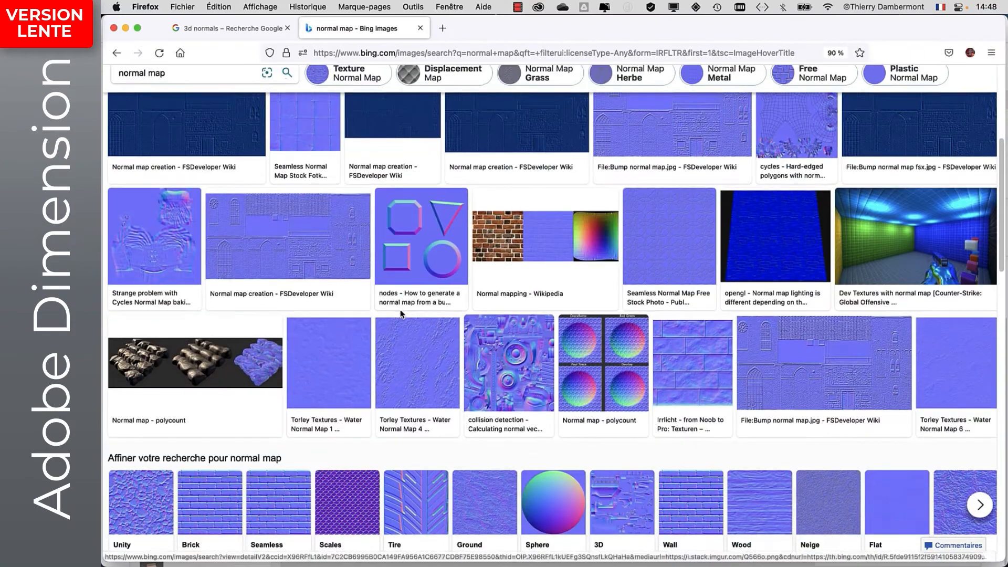
scroll(257, 475, "down", 1)
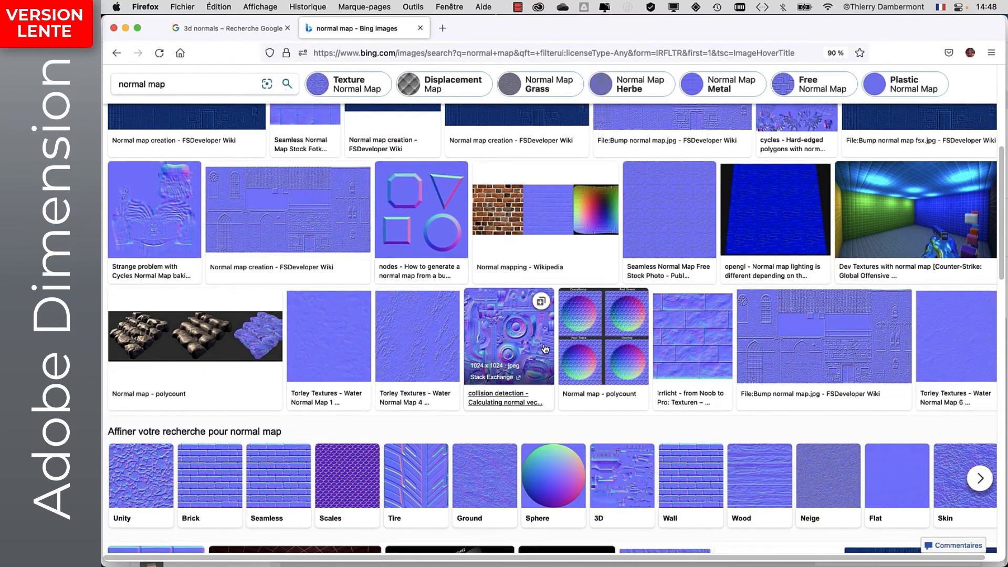
scroll(545, 350, "down", 1)
scroll(524, 326, "down", 1)
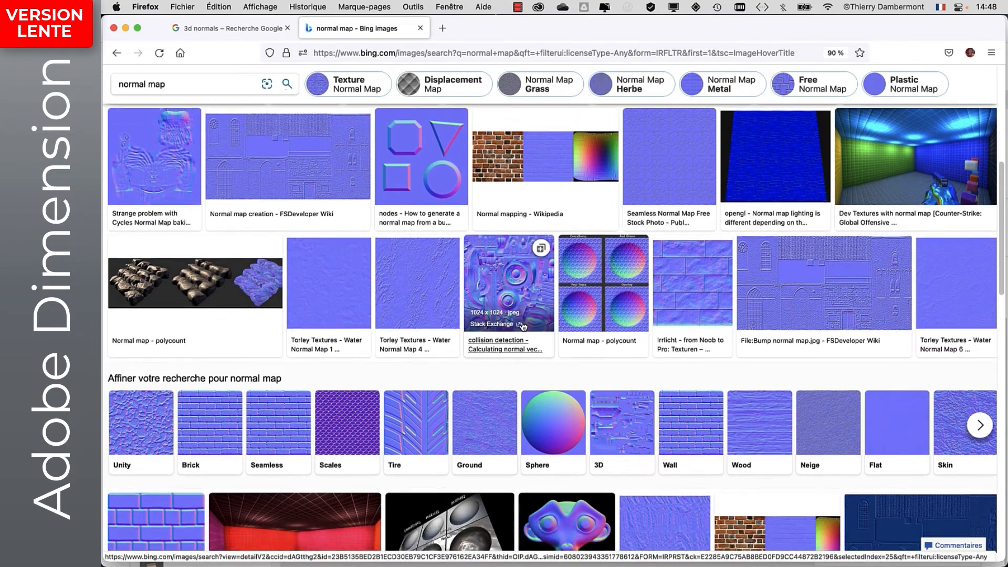
scroll(244, 421, "down", 2)
scroll(244, 422, "down", 3)
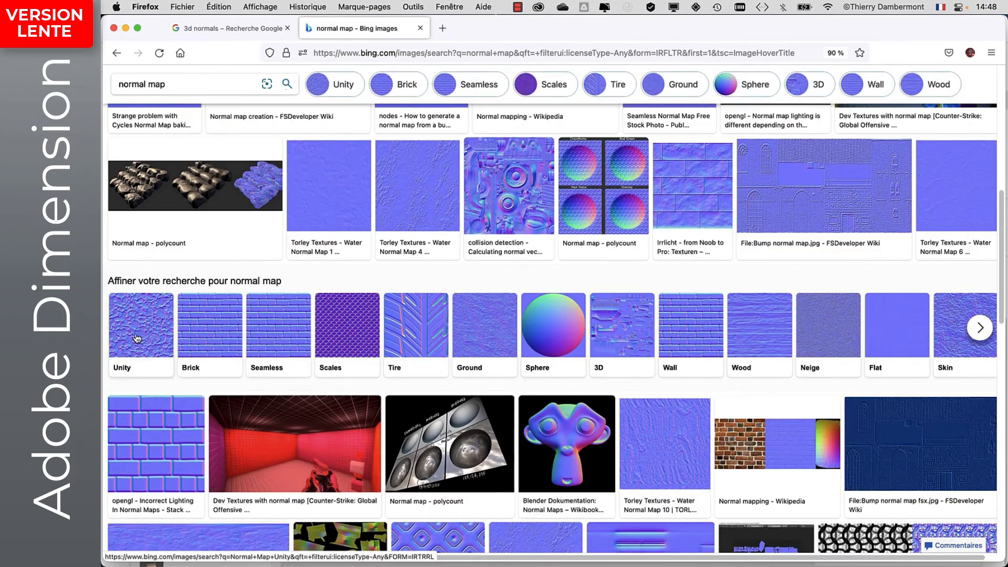
scroll(645, 292, "down", 4)
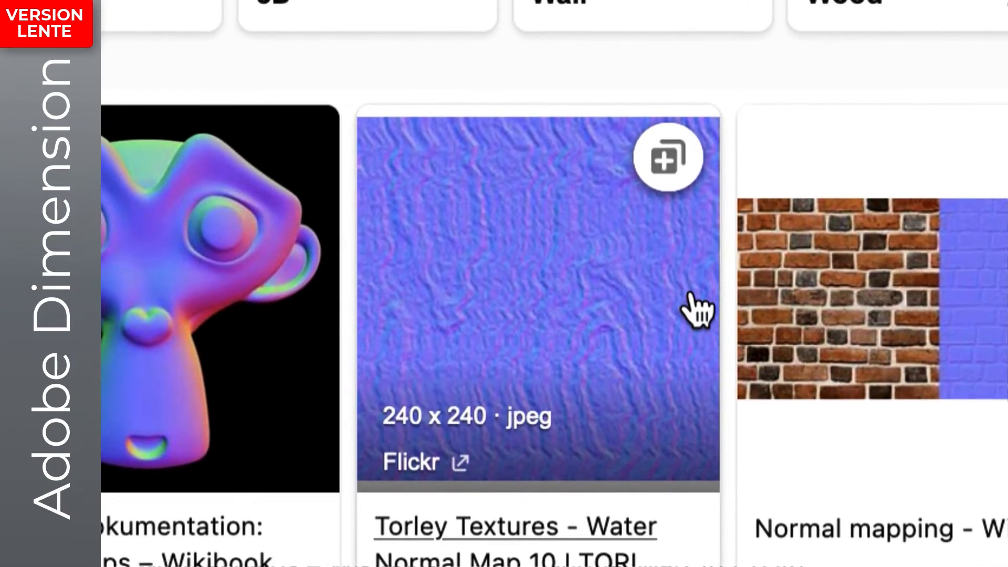
scroll(695, 315, "down", 1)
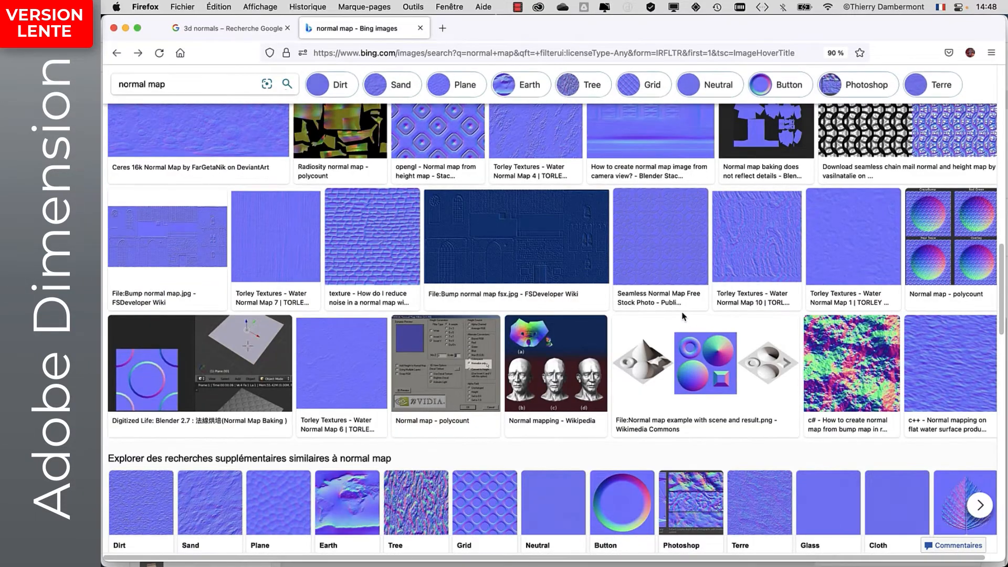
scroll(682, 315, "down", 1)
scroll(681, 314, "up", 10)
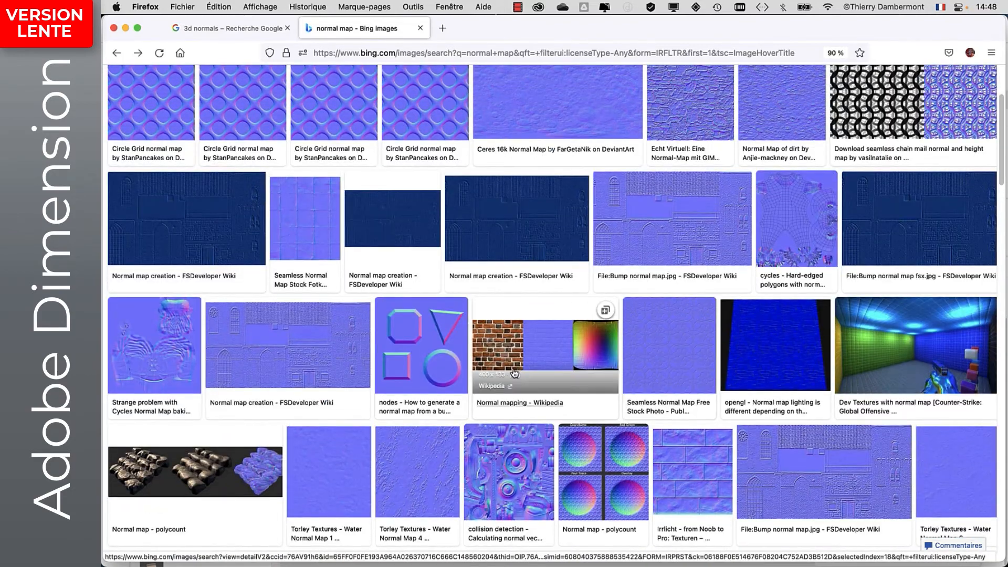
scroll(518, 412, "down", 3)
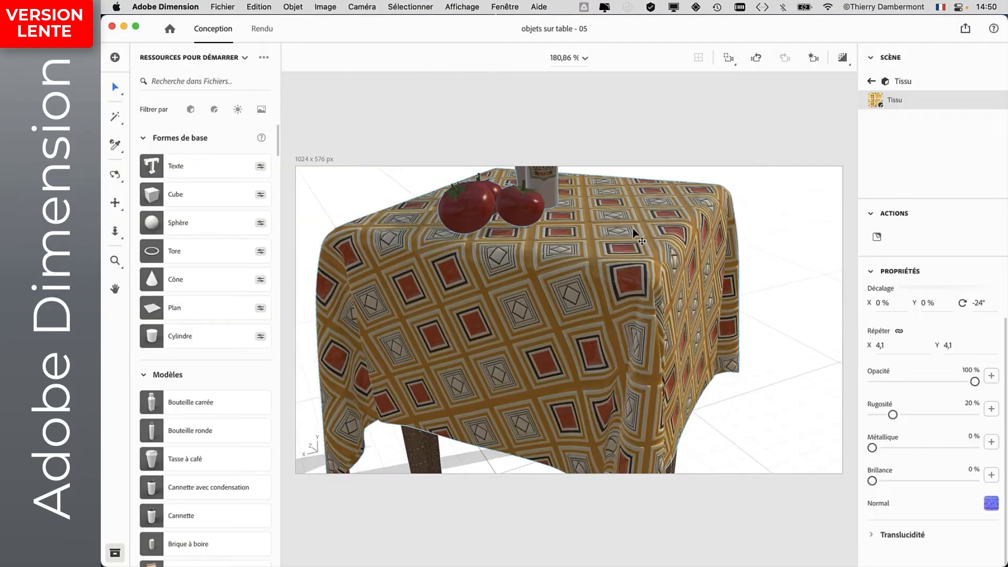
- Drop the tablecloth's Tissu roughness to near zero, then raise it slightly for a glossy fabric
left_click(633, 230)
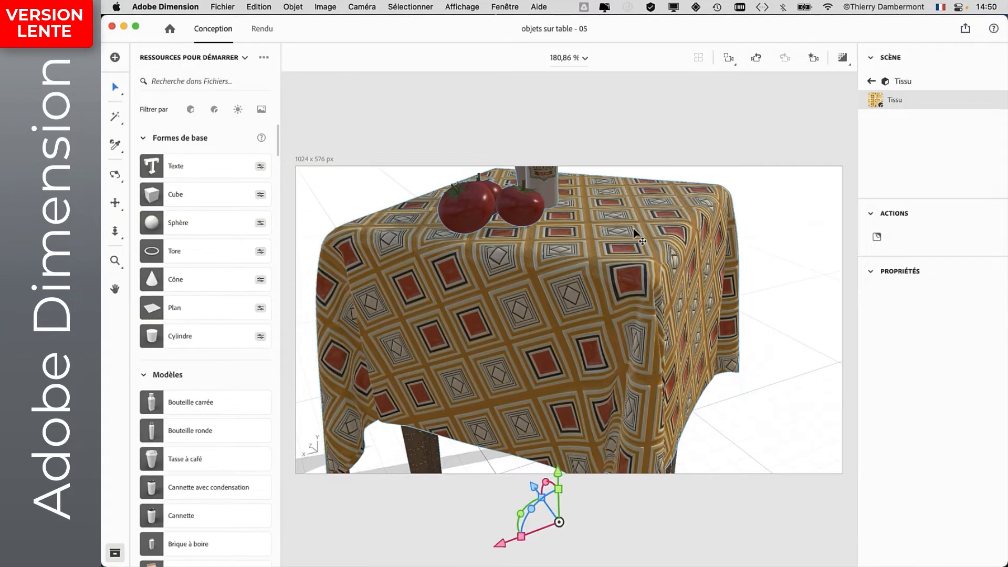
double_click(632, 233)
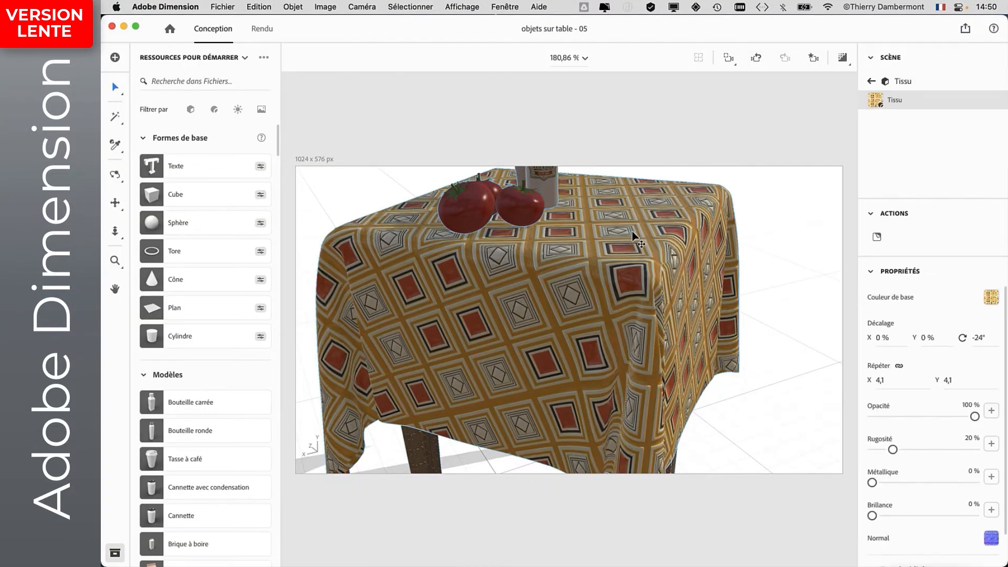
scroll(964, 337, "down", 2)
scroll(964, 337, "up", 2)
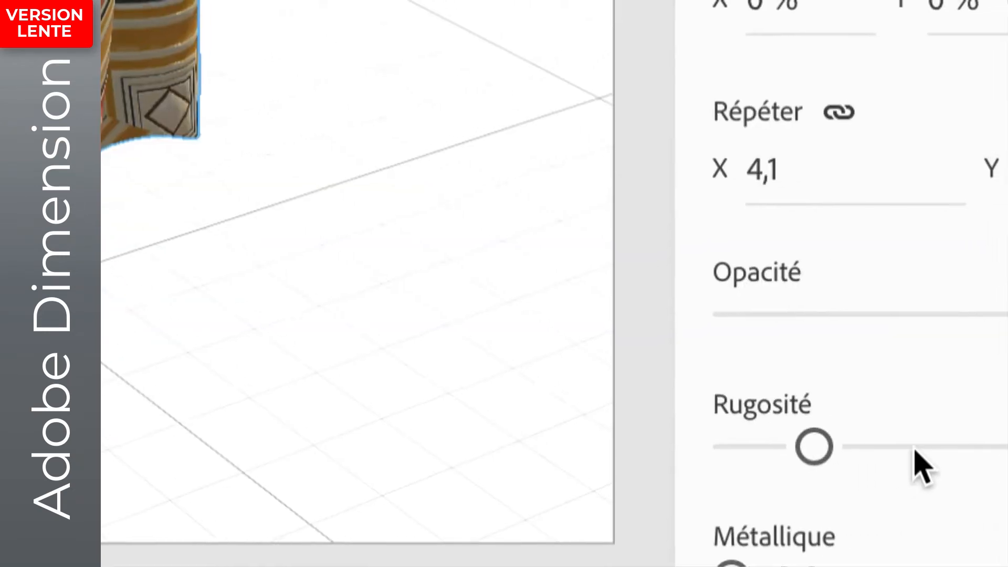
left_click_drag(813, 447, 715, 446)
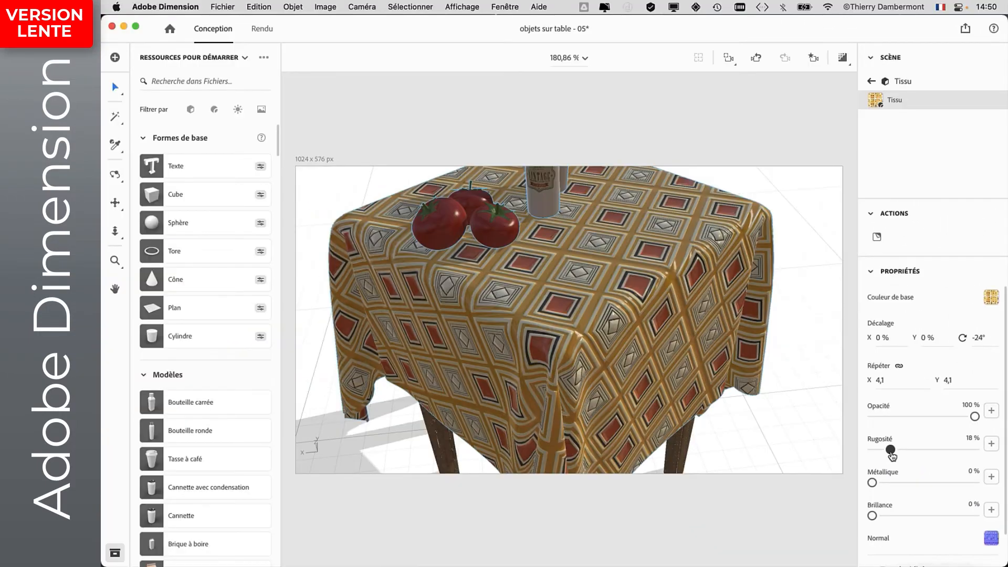
mouse_move(892, 455)
left_mouse_down()
mouse_move(872, 452)
mouse_move(923, 451)
mouse_move(860, 454)
mouse_move(882, 455)
left_mouse_up()
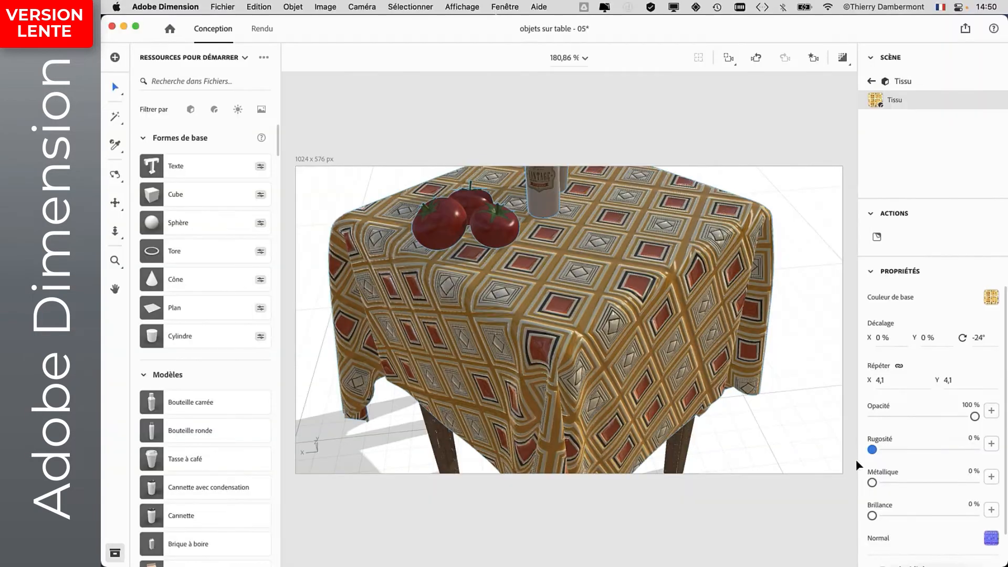
mouse_move(872, 450)
left_mouse_down()
mouse_move(982, 450)
mouse_move(865, 457)
mouse_move(886, 456)
left_mouse_up()
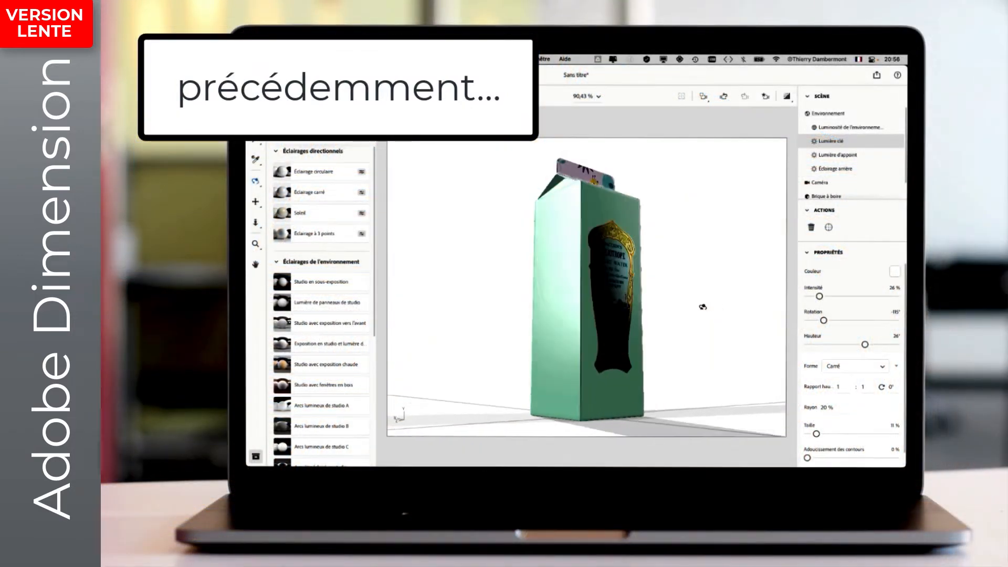
- Leave the glossy tablecloth scene as it is and switch over to Photoshop
mouse_move(702, 306)
left_mouse_down()
mouse_move(723, 307)
mouse_move(704, 313)
mouse_move(725, 290)
mouse_move(675, 308)
mouse_move(573, 306)
mouse_move(657, 321)
mouse_move(711, 297)
mouse_move(720, 315)
left_mouse_up()
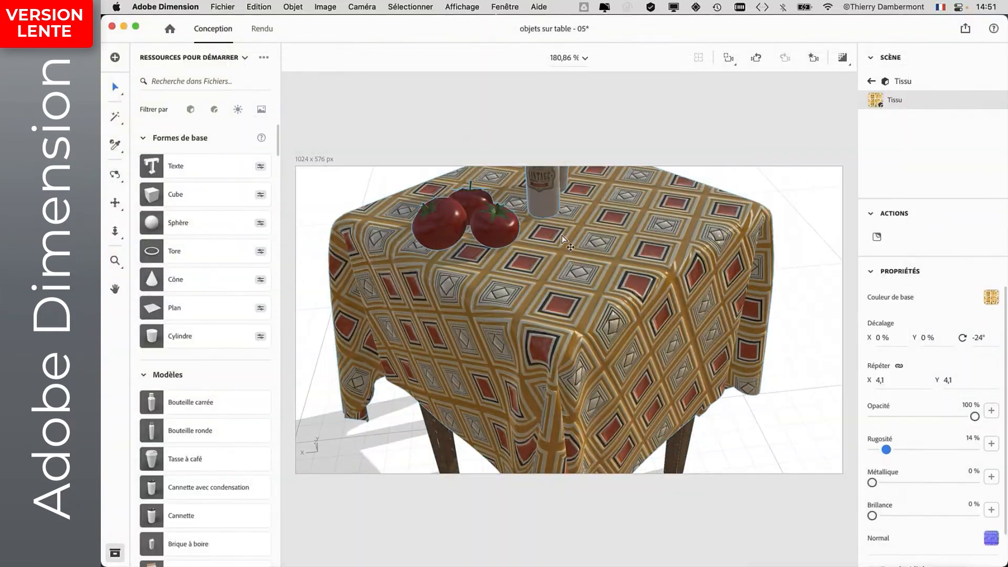
key("super+Tab")
key("super+Tab")
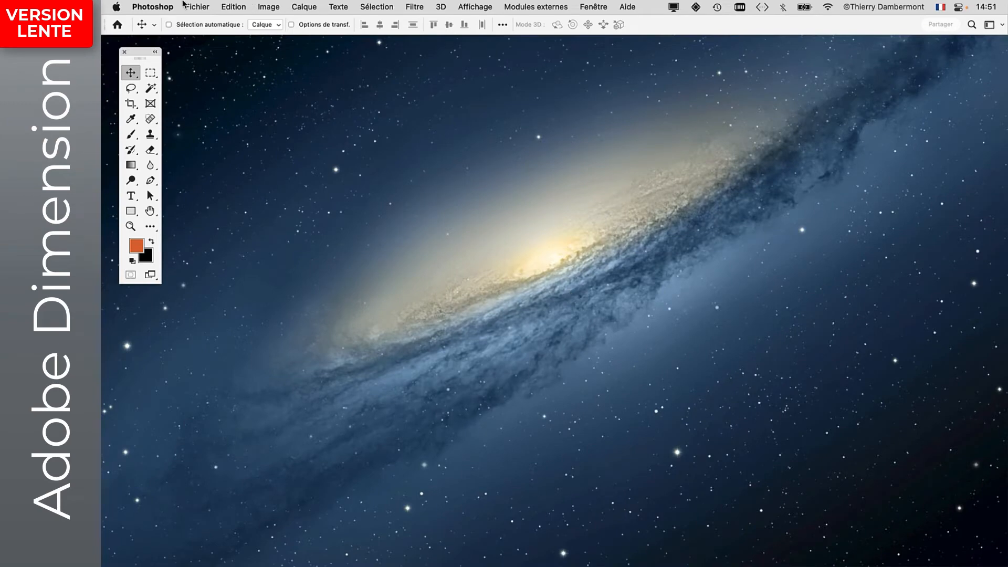
- Open the abstract-squares seamless pattern PSD in Photoshop
left_click(184, 6)
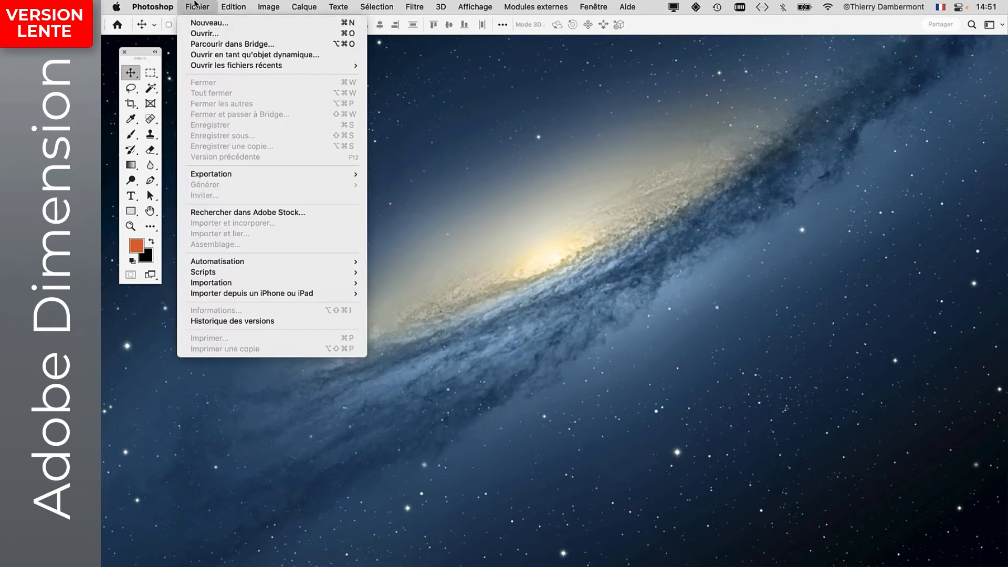
left_click(195, 35)
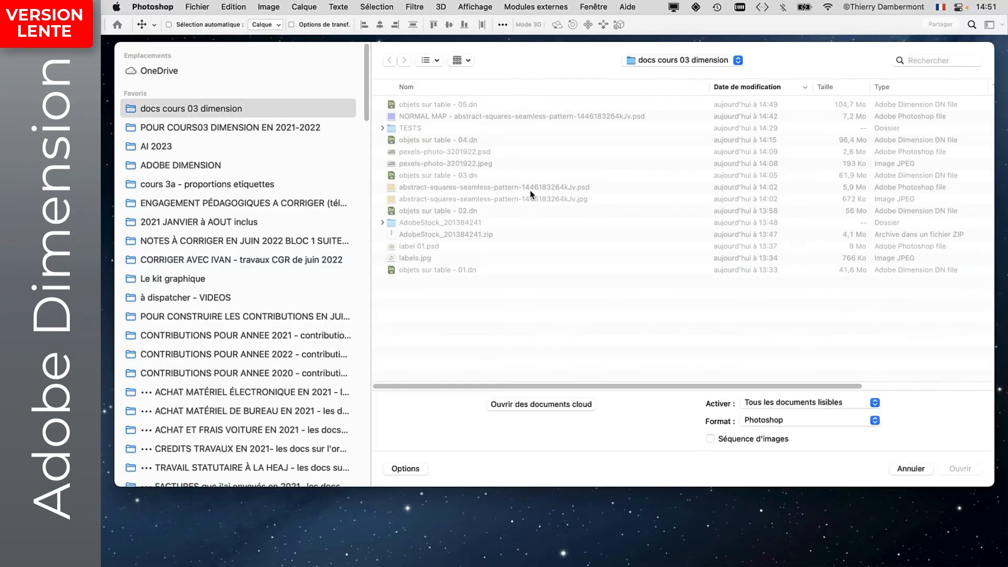
double_click(400, 285)
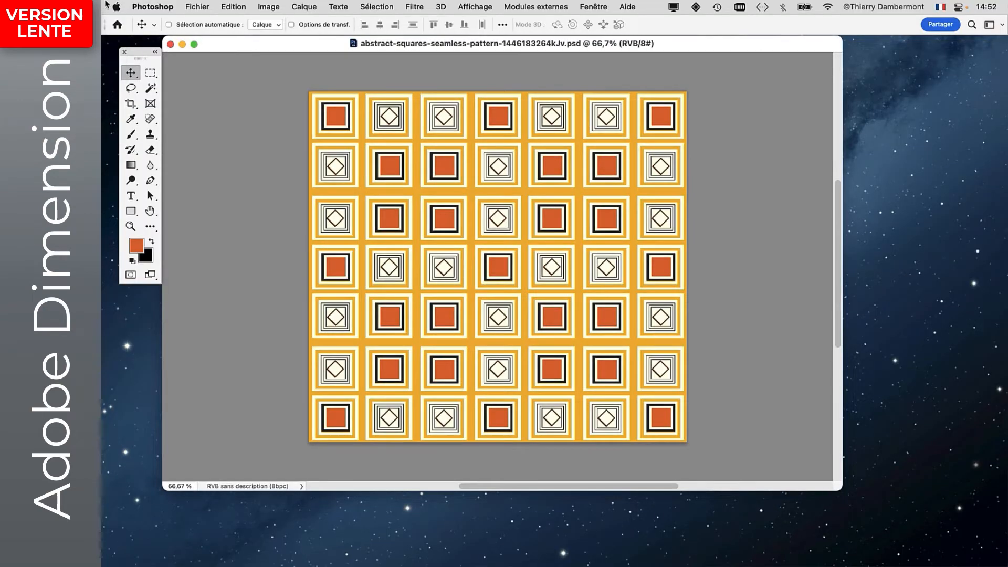
left_click(197, 7)
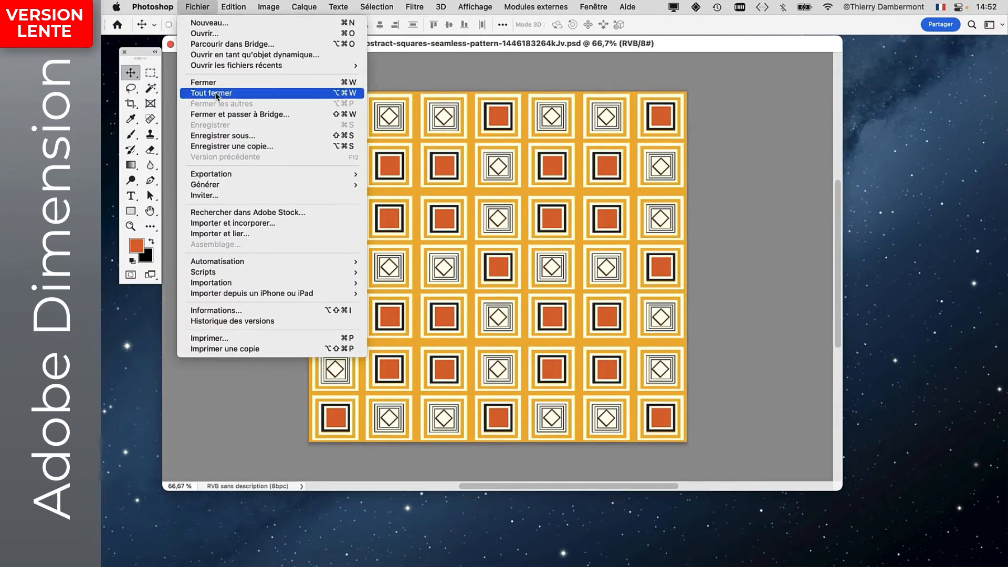
left_click(225, 136)
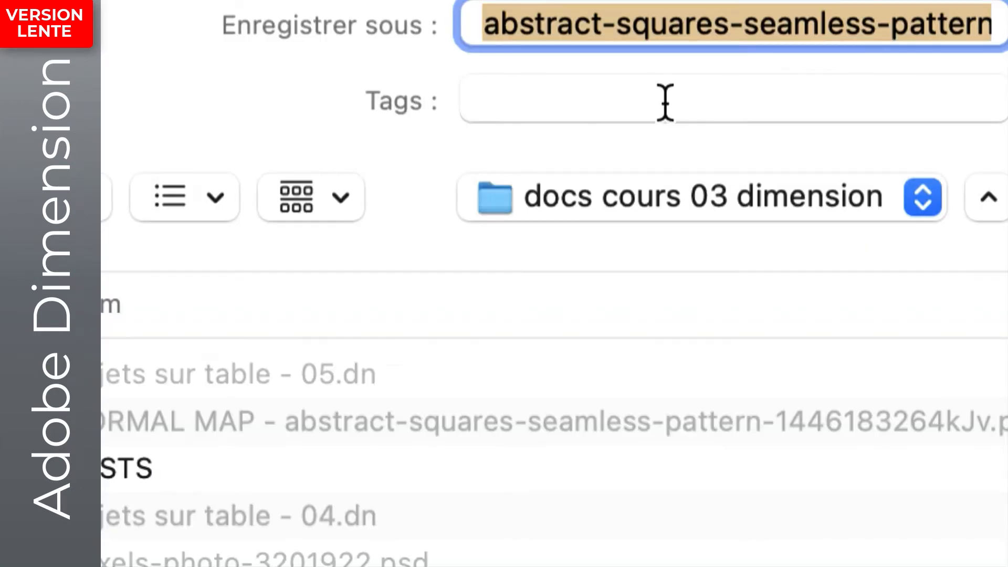
left_click(484, 25)
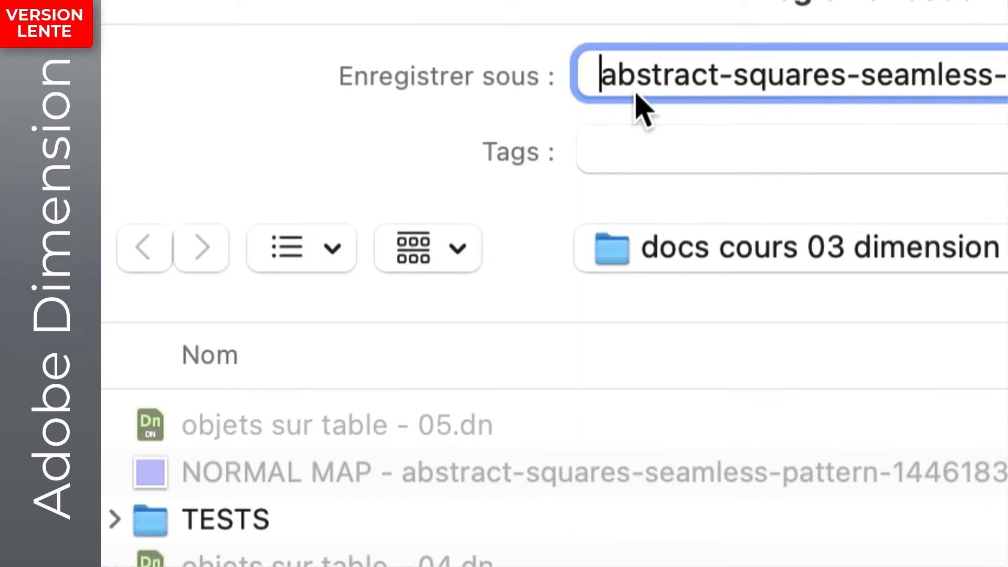
type("RUGOSIT")
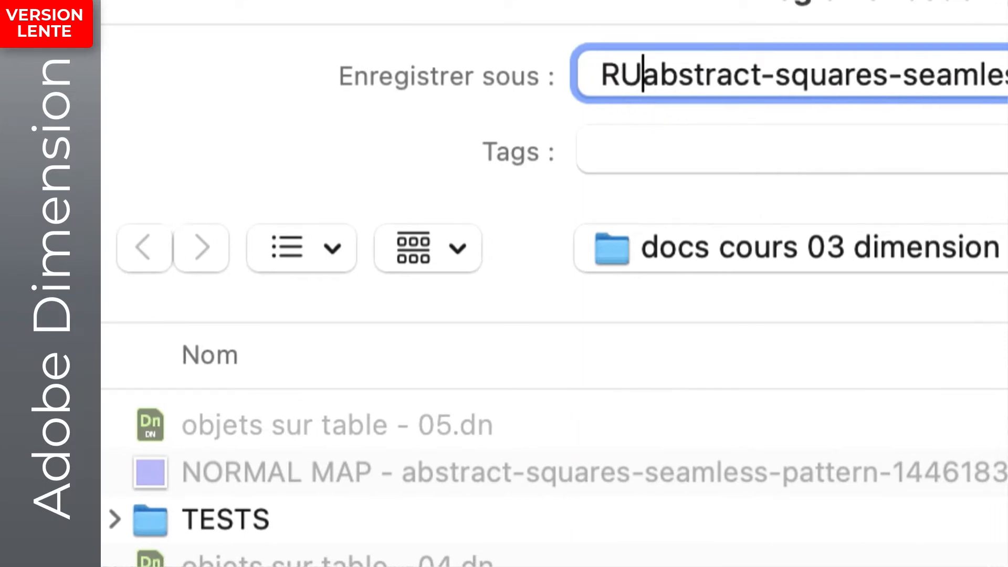
type("Y MAP ")
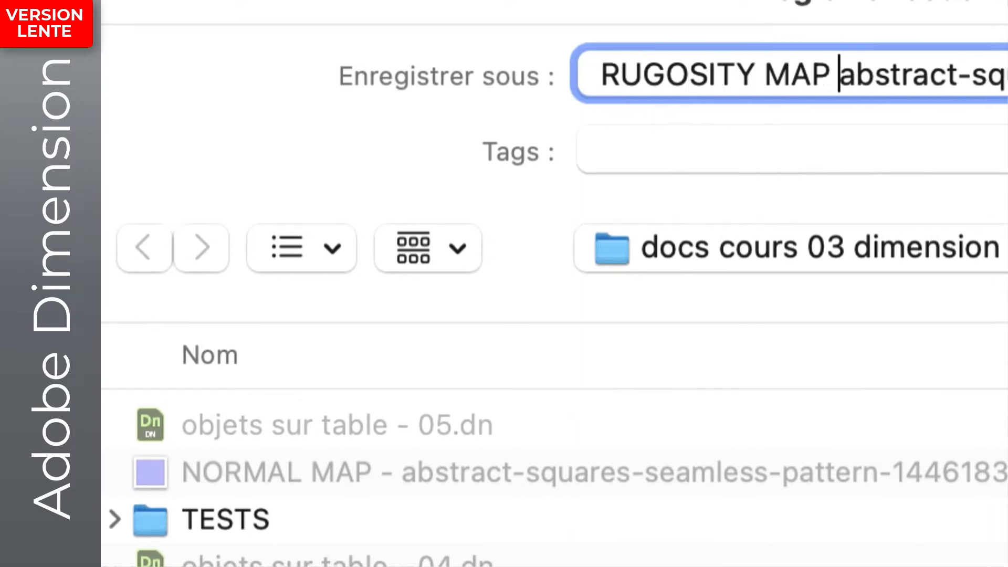
type("-")
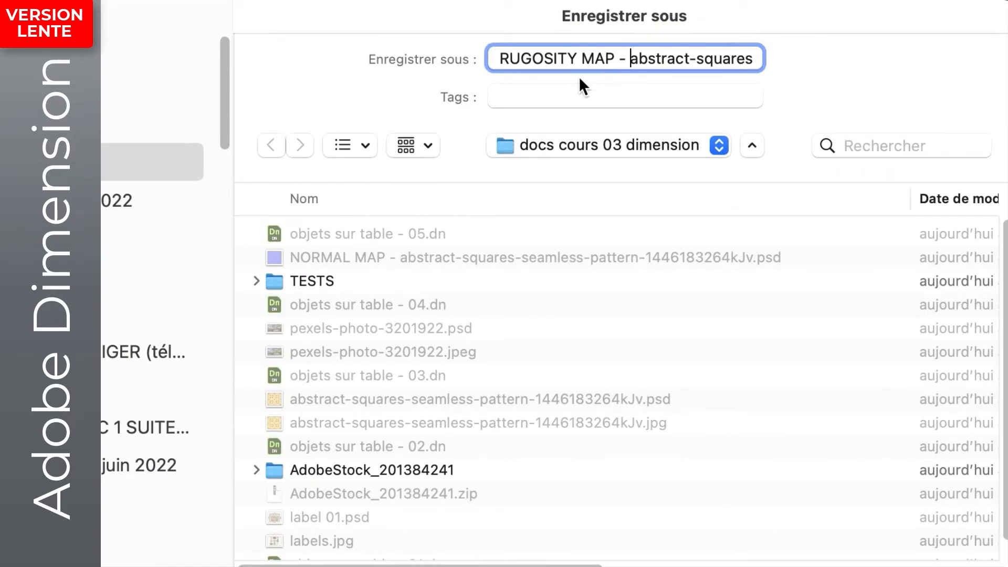
key("Return")
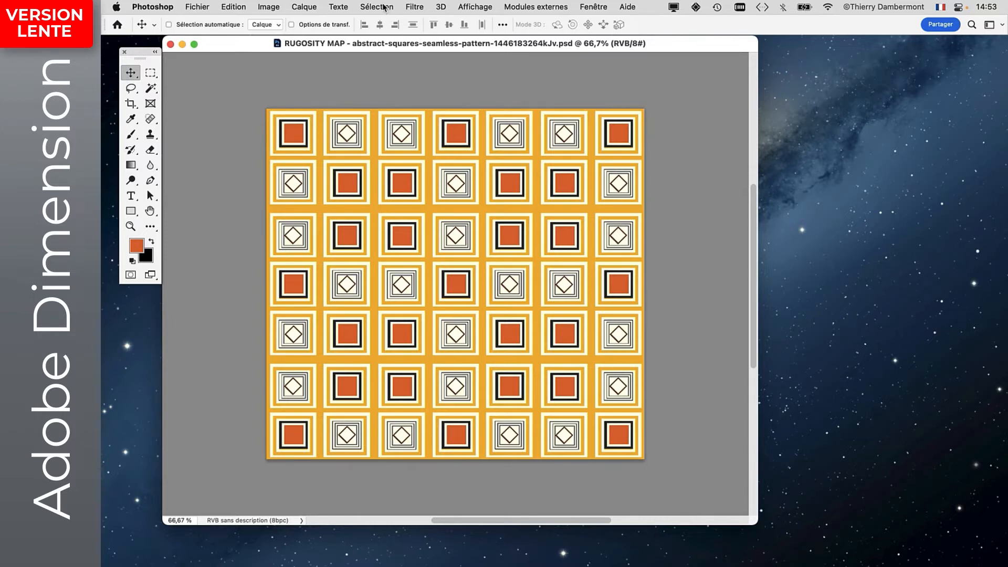
left_click_drag(138, 56, 182, 76)
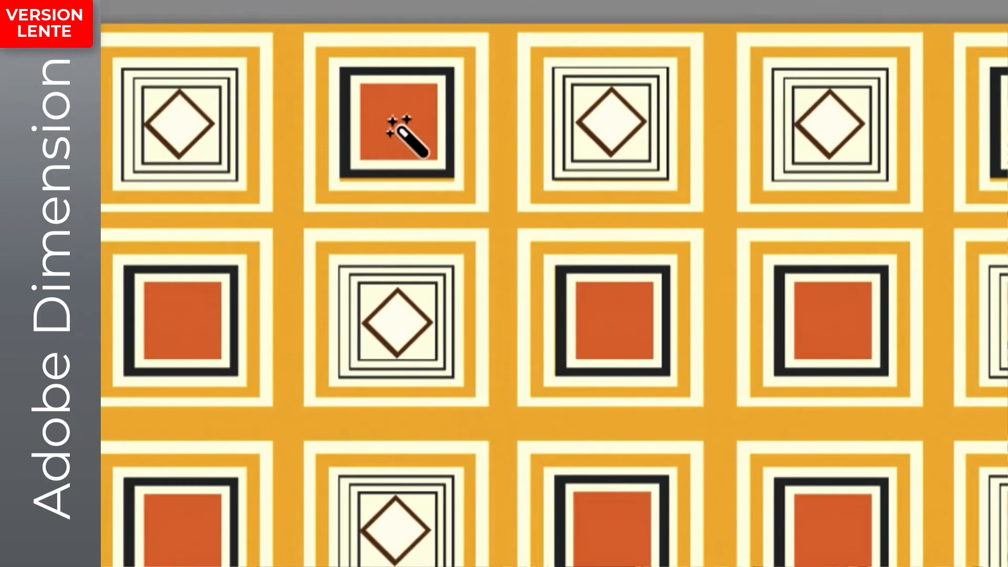
left_click(403, 128)
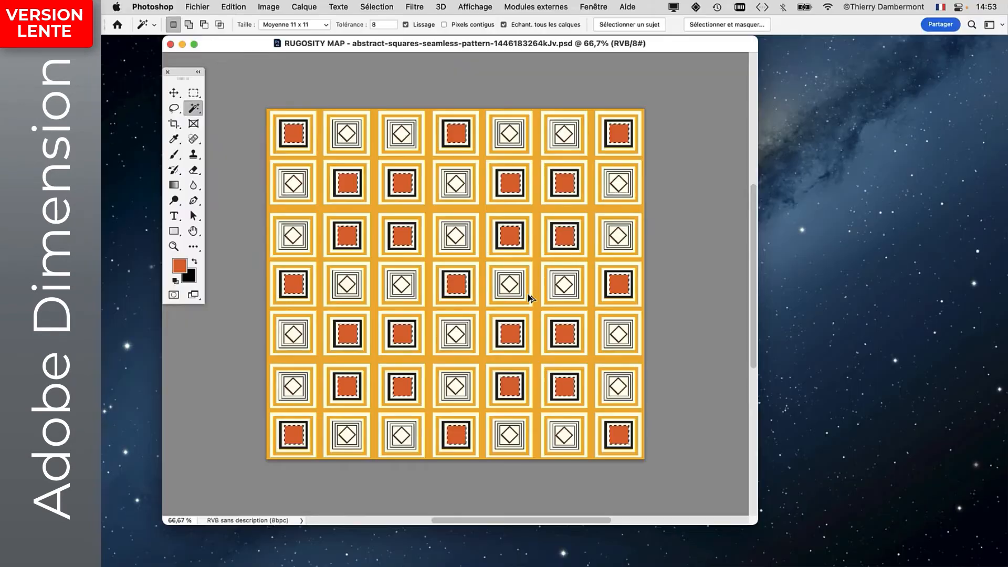
left_click(377, 7)
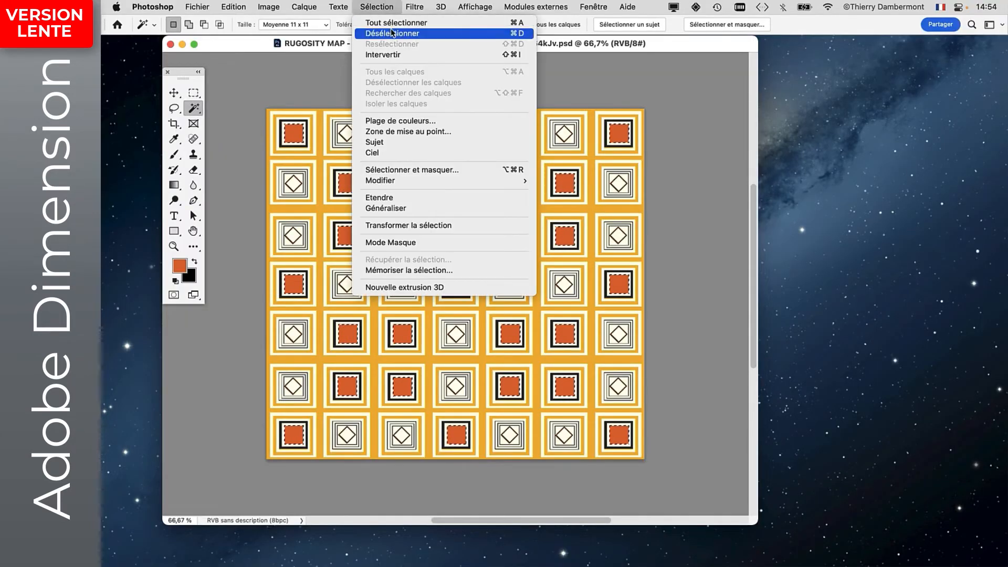
left_click(391, 33)
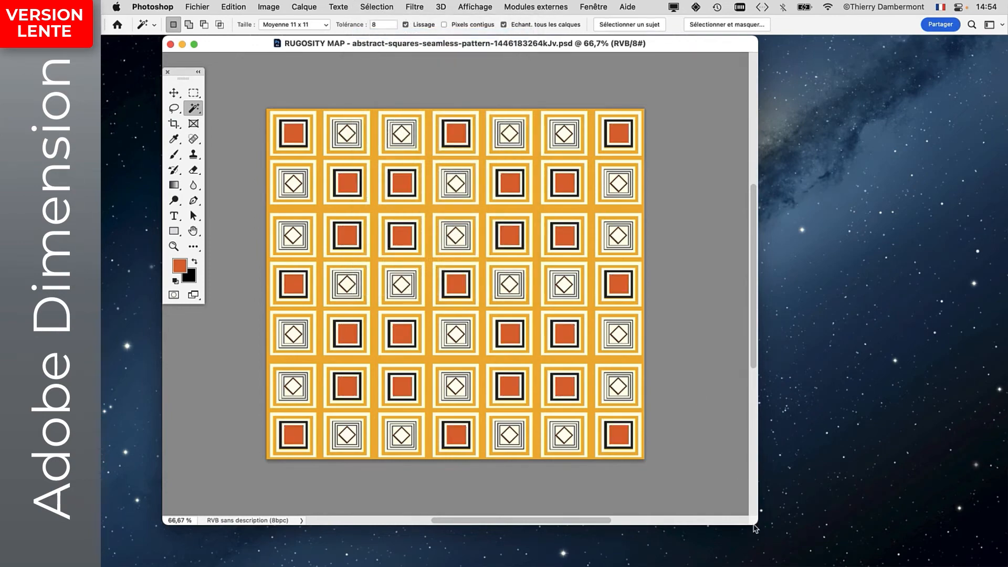
left_click_drag(754, 527, 890, 541)
scroll(513, 284, "up", 5, "alt")
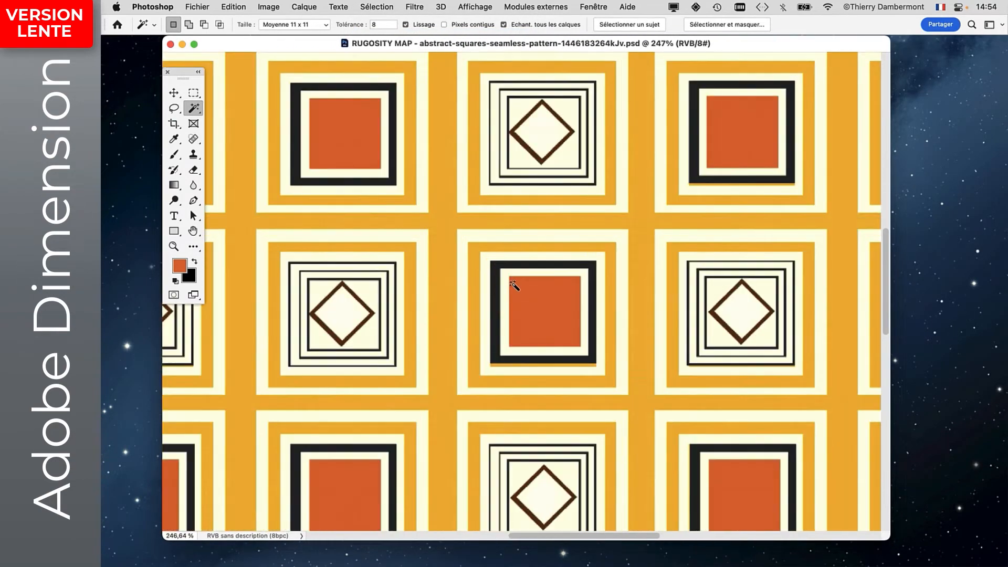
scroll(505, 220, "down", 2, "alt")
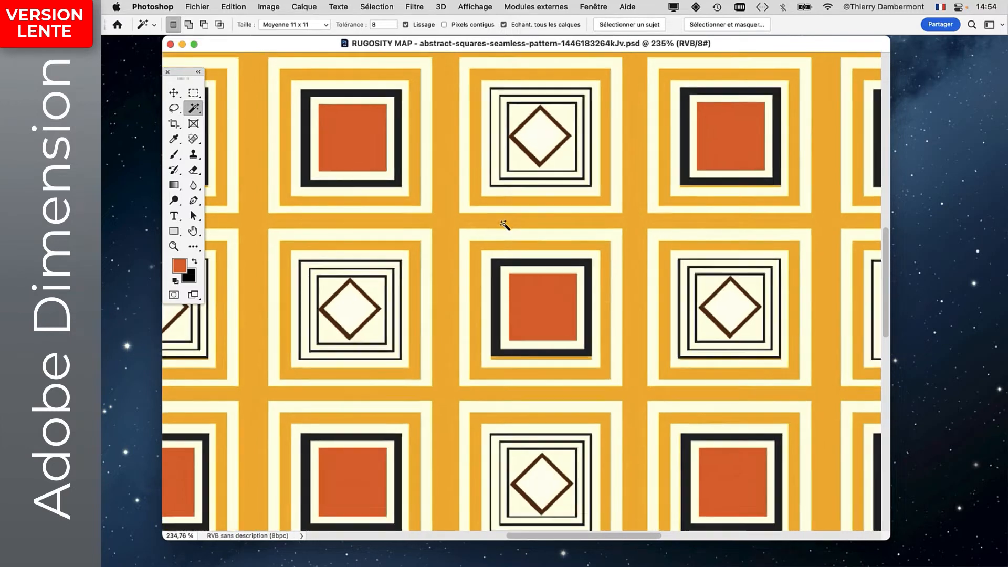
scroll(504, 225, "down", 3, "alt")
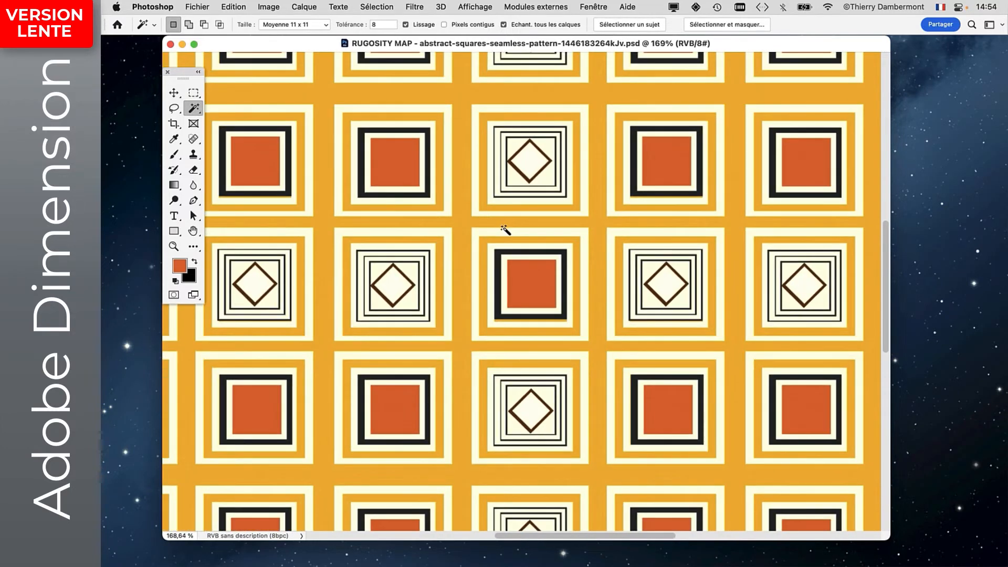
scroll(505, 230, "down", 4, "alt")
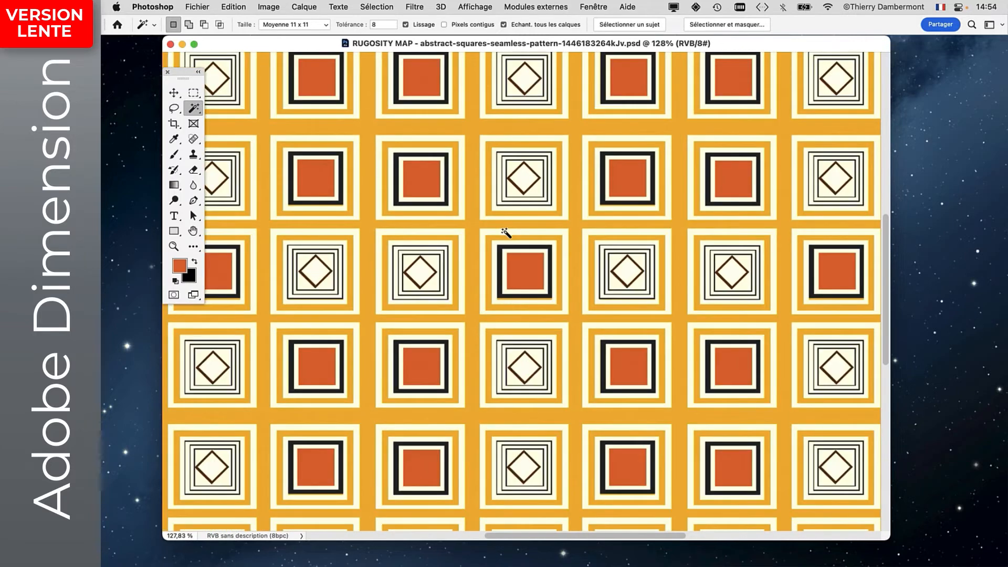
left_click_drag(513, 237, 507, 346)
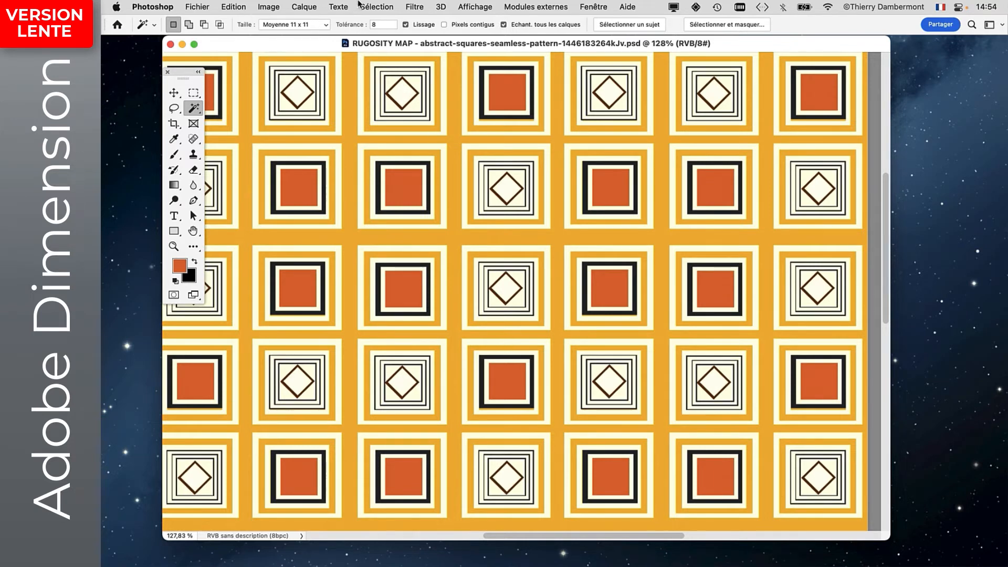
left_click(377, 6)
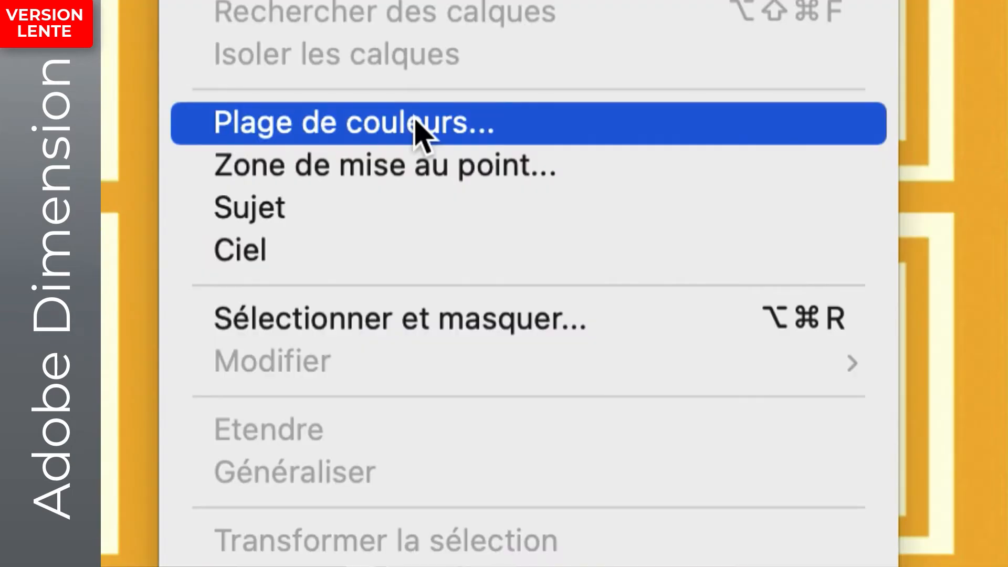
- Use Color Range at tolerance 44 to select all the orange squares in the pattern
left_click(420, 128)
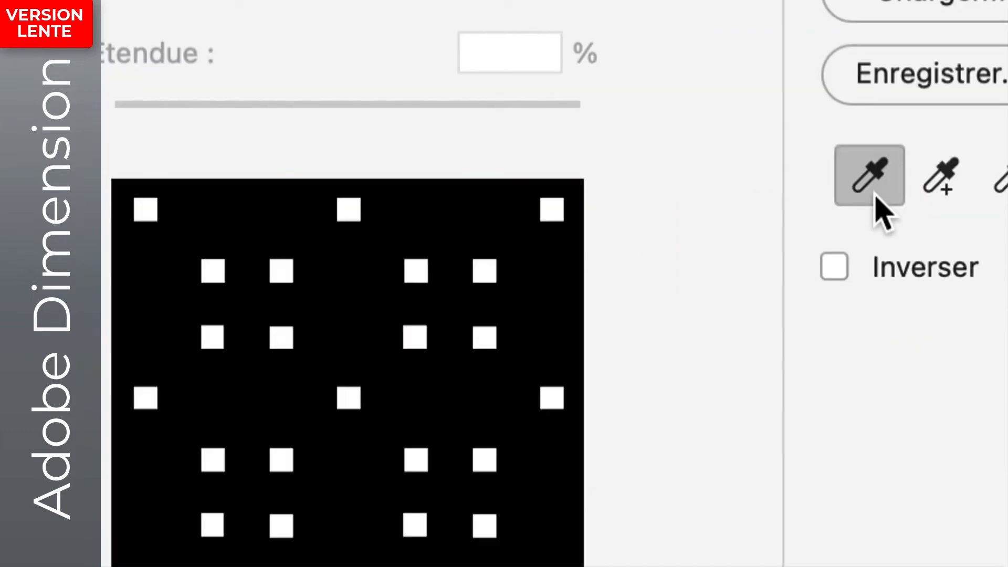
left_click(875, 196)
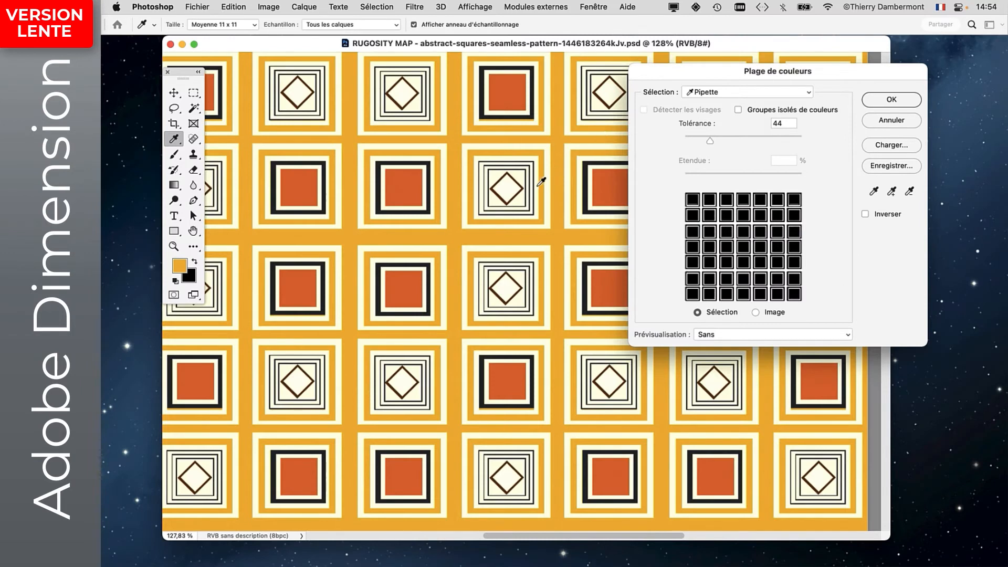
left_click(517, 179)
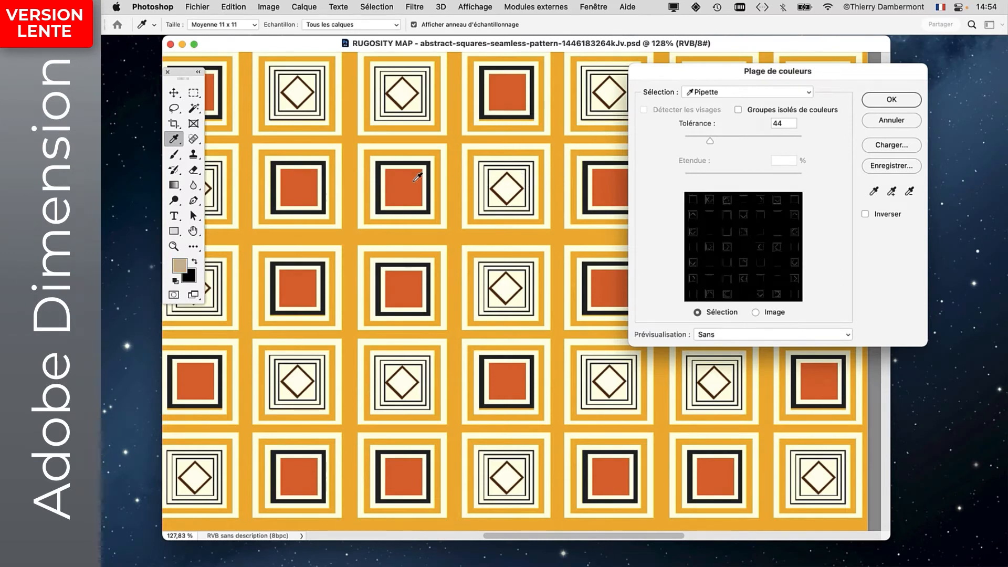
left_click(399, 192)
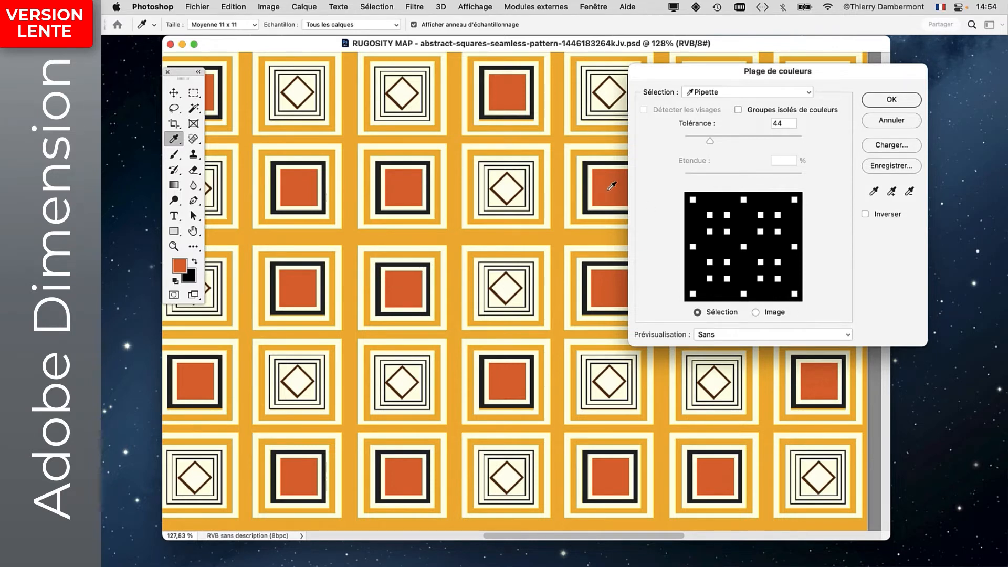
key("alt+super+8")
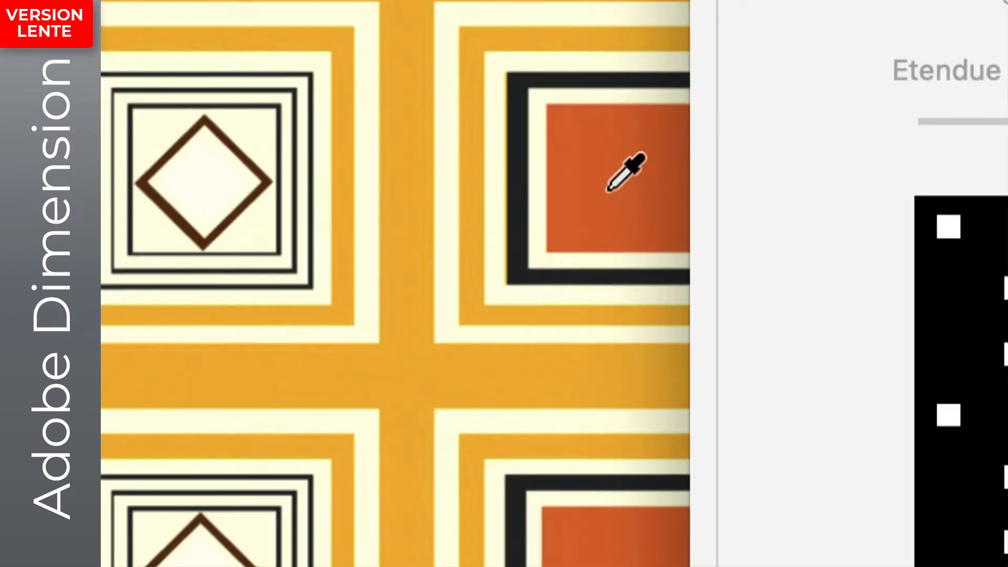
key("alt+super+8")
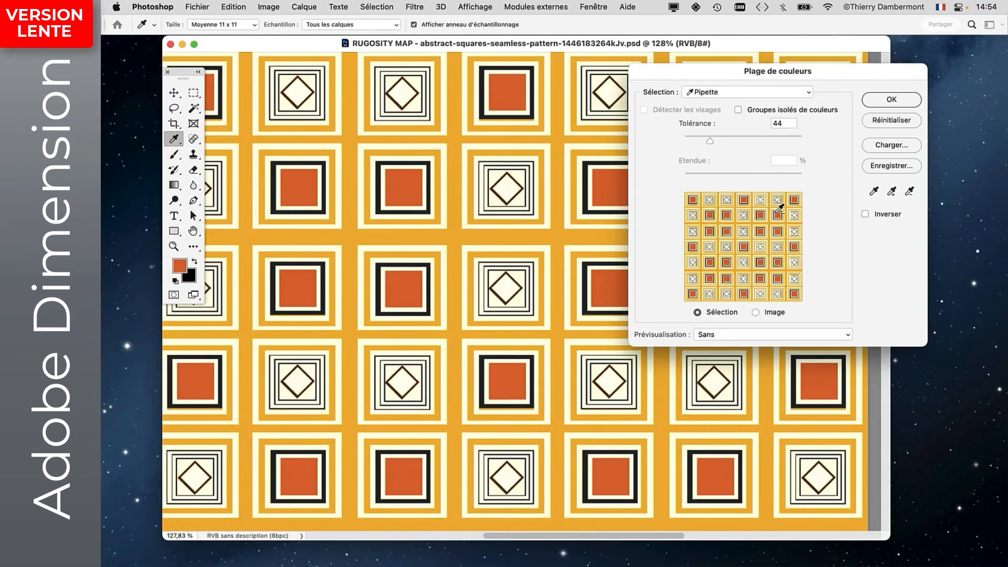
left_click(879, 104)
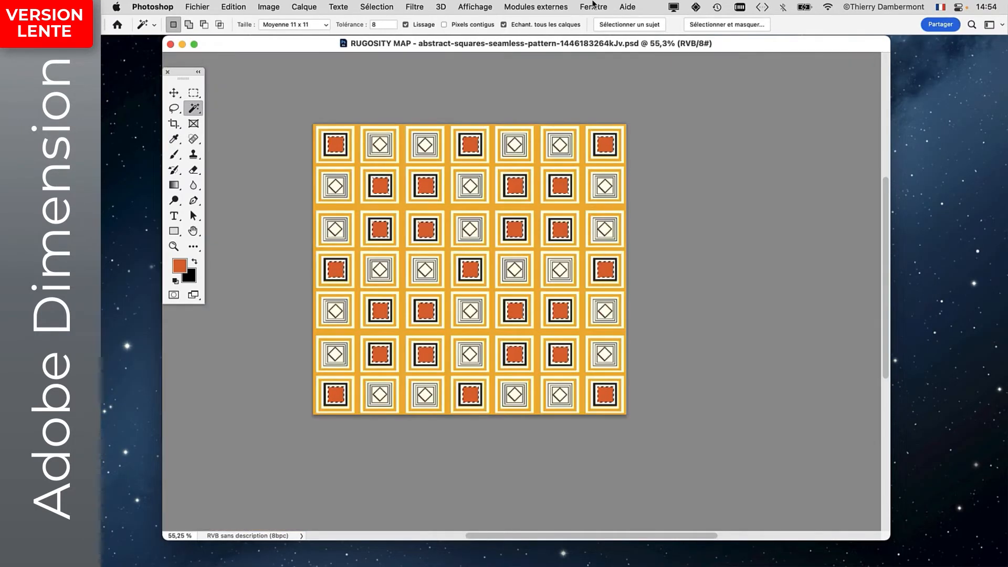
- Save the orange-square selection as the Alpha 1 channel
left_click(593, 6)
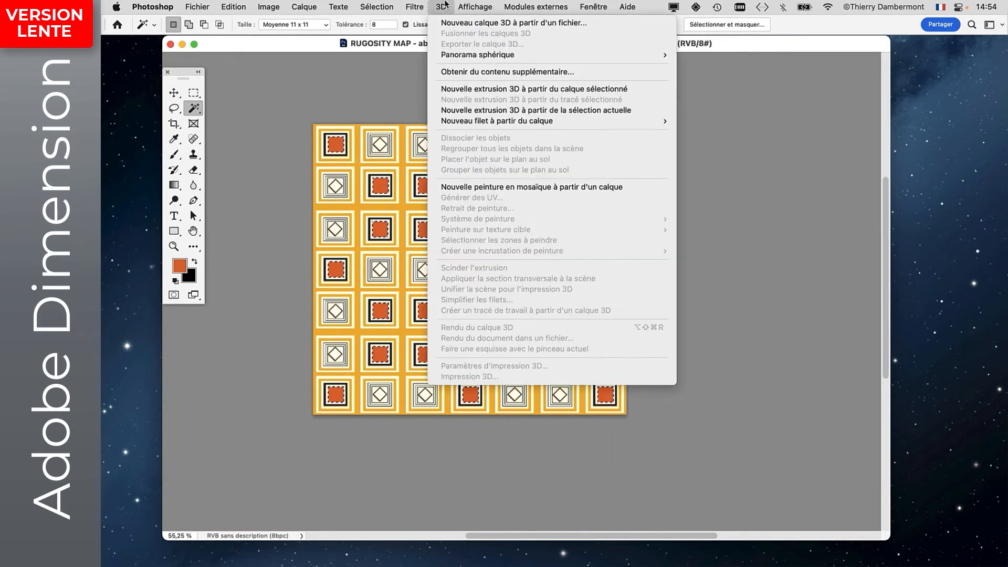
mouse_move(389, 4)
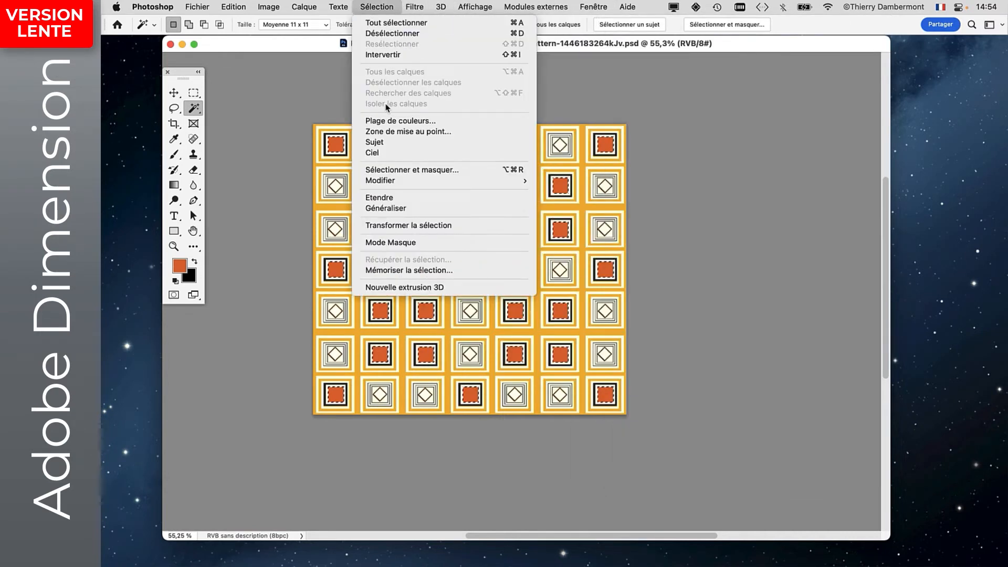
left_click(410, 272)
left_click(664, 228)
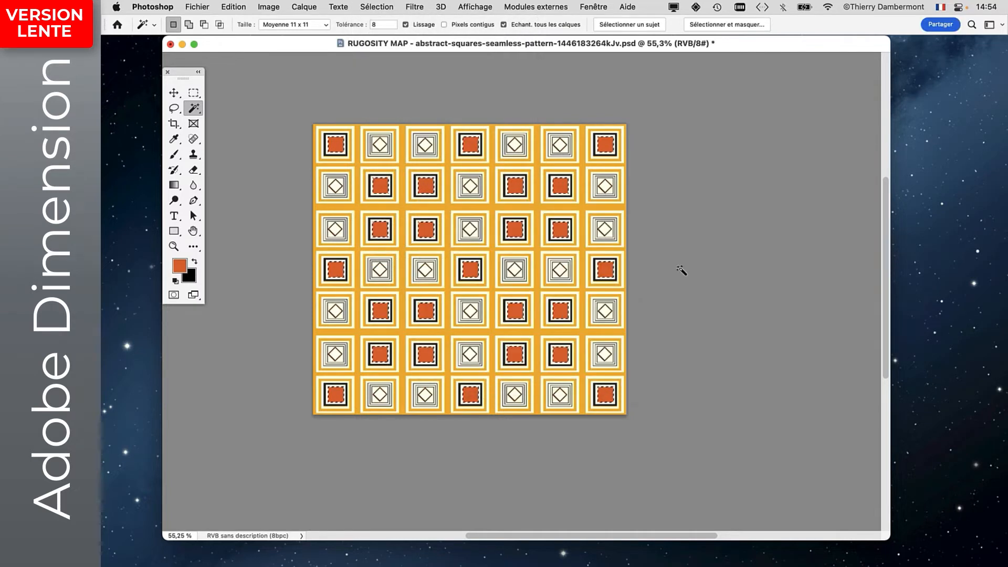
- Deselect the squares and show the Channels panel, moved to the right of the image
left_click(377, 7)
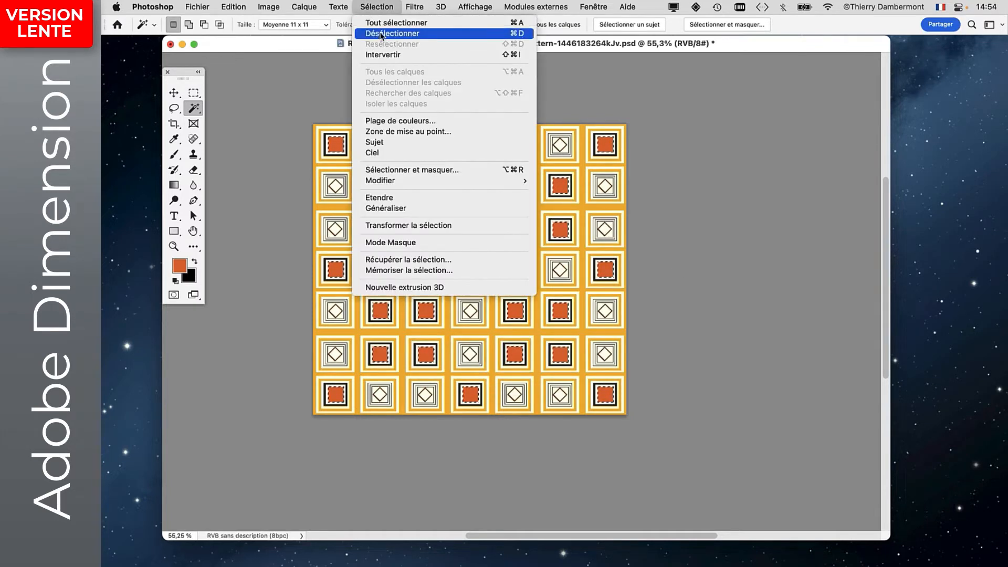
left_click(381, 34)
left_click_drag(438, 194, 370, 180)
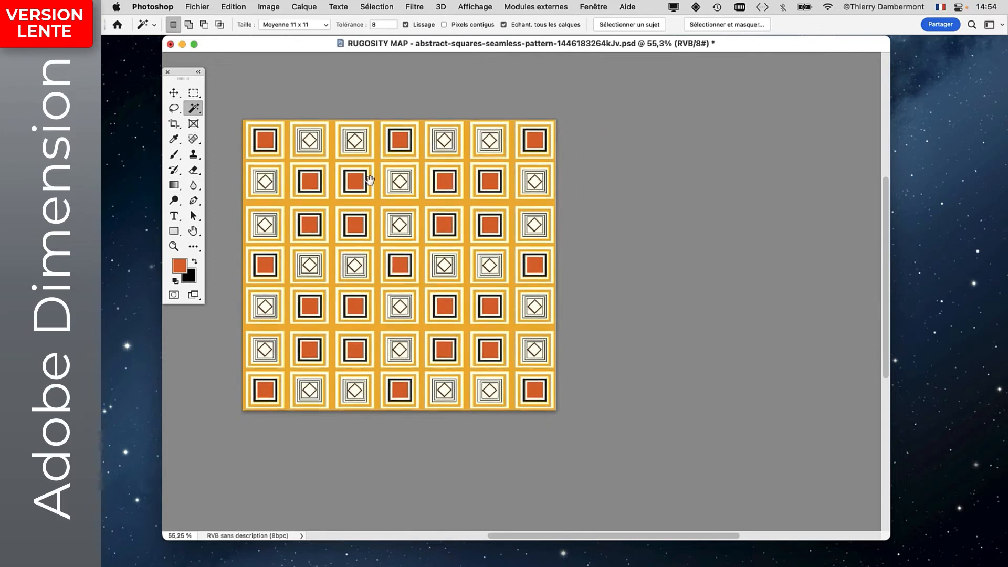
left_click(593, 7)
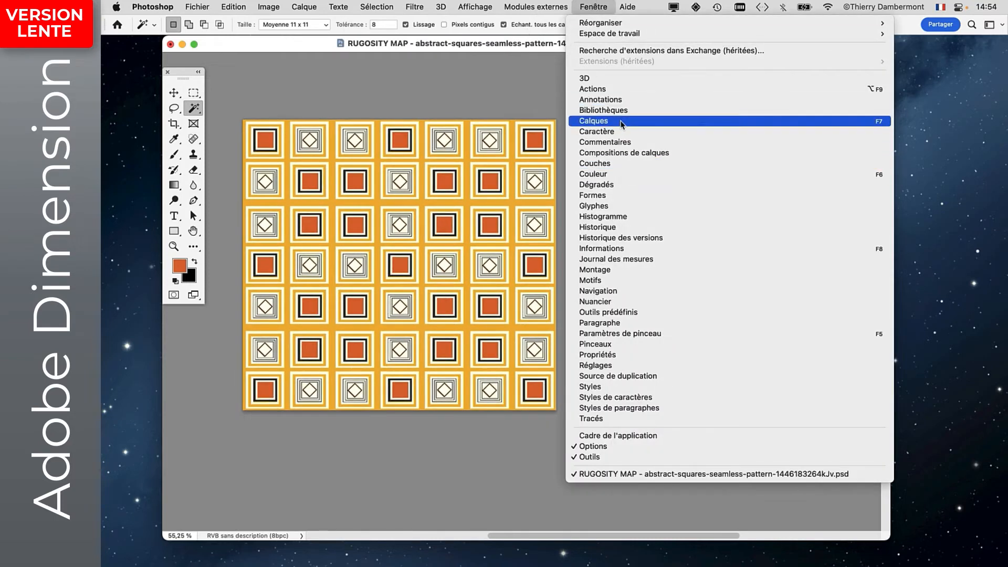
left_click(618, 164)
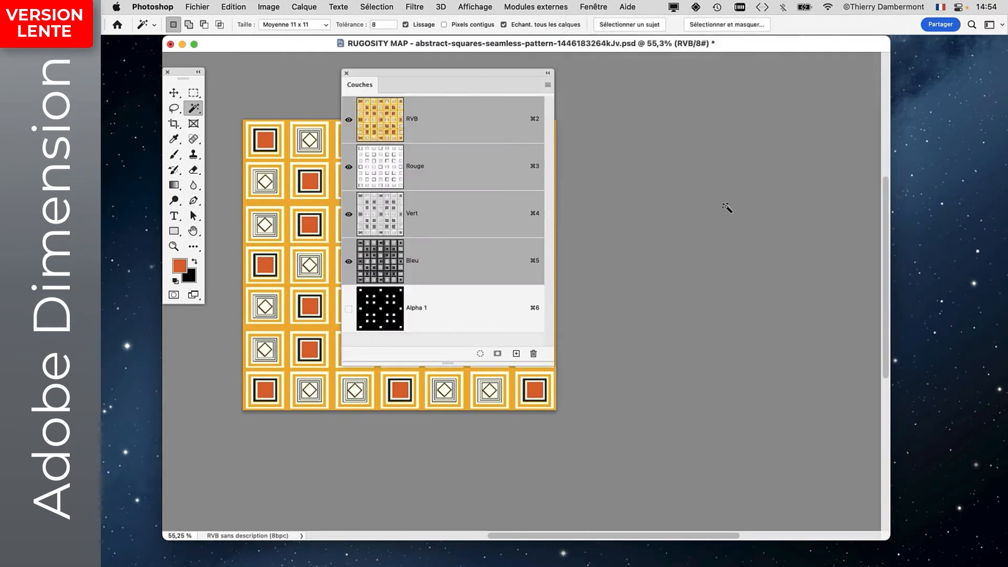
left_click_drag(461, 76, 768, 83)
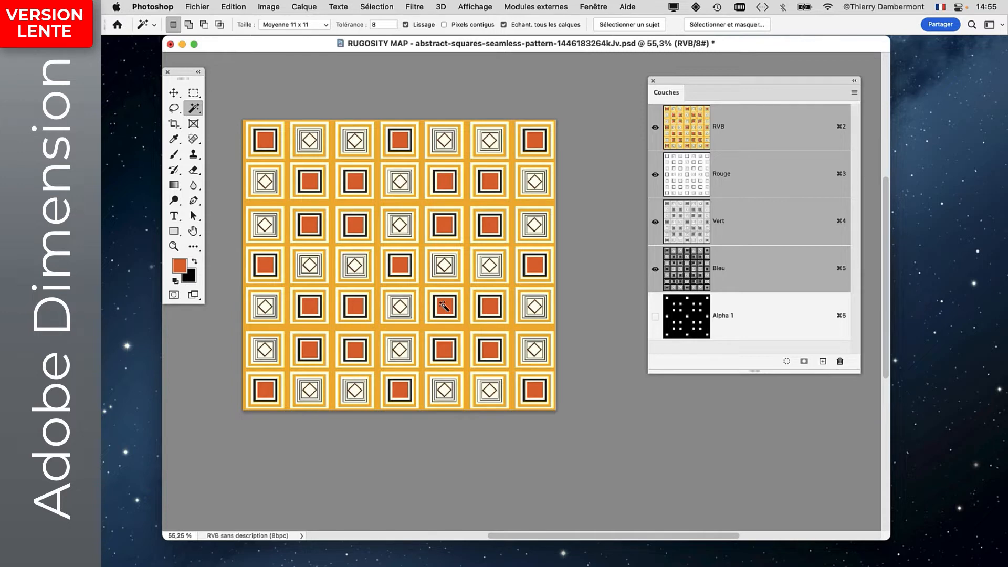
- Fill the whole RUGOSITY MAP image with white
key("shift+BackSpace")
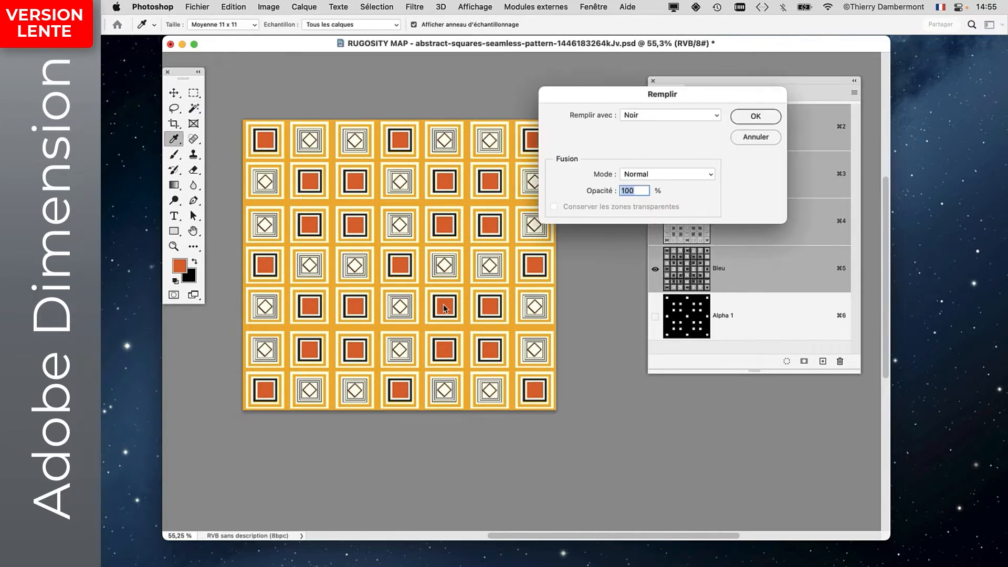
left_click(648, 115)
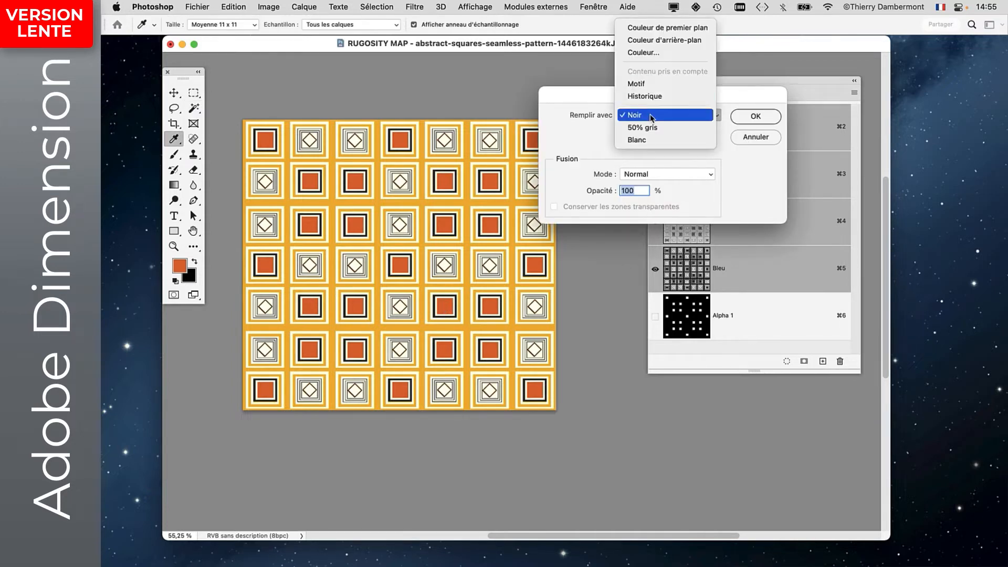
left_click(643, 140)
left_click(754, 118)
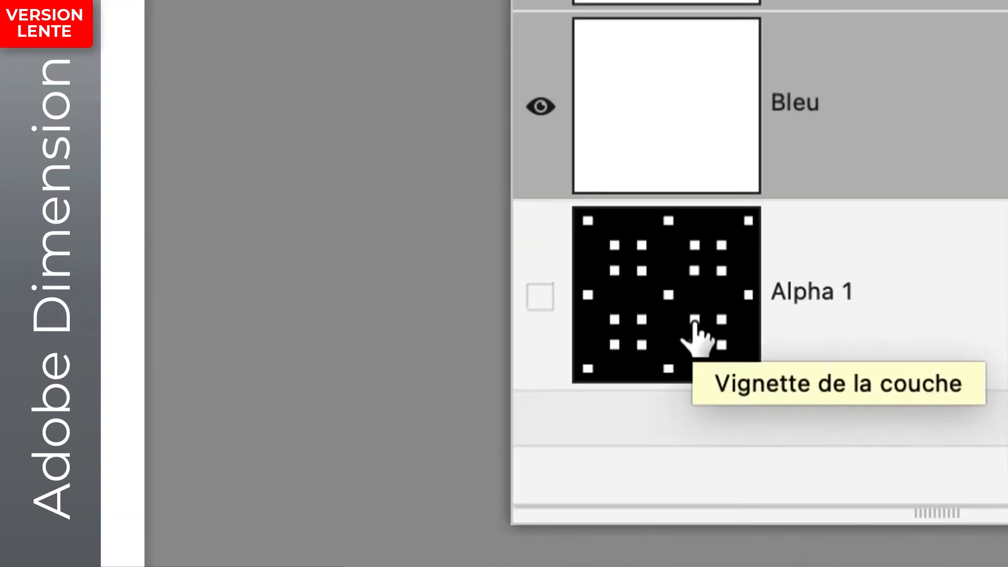
- Load Alpha 1 as a selection, fill the squares with black, then deselect
left_click_drag(694, 321, 678, 301)
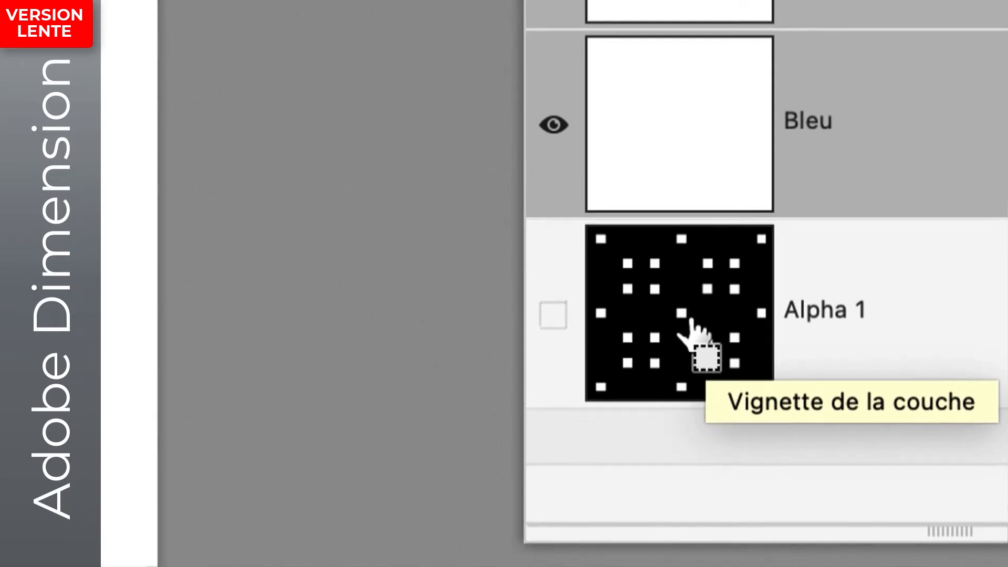
left_click(691, 321, "ctrl")
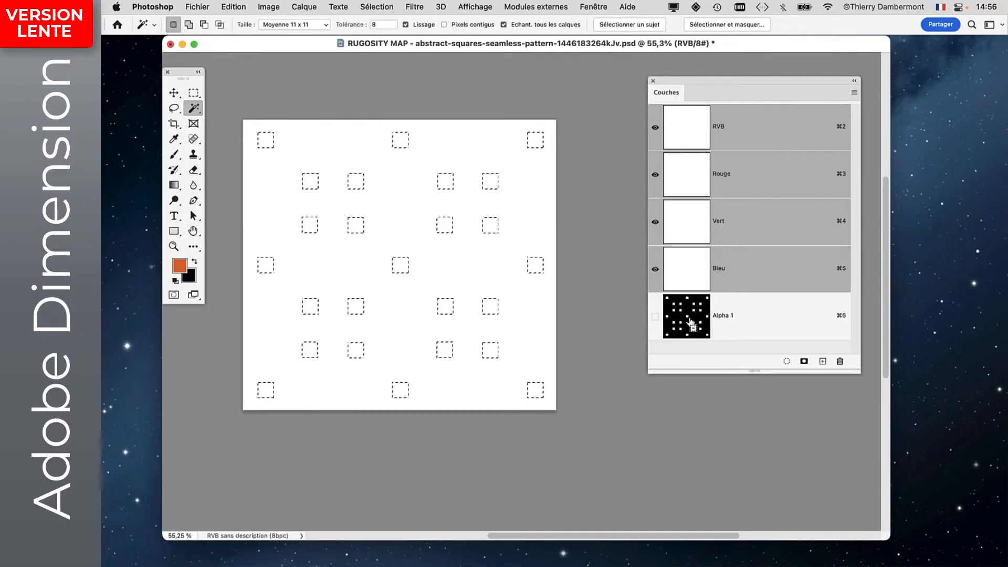
key("shift+BackSpace")
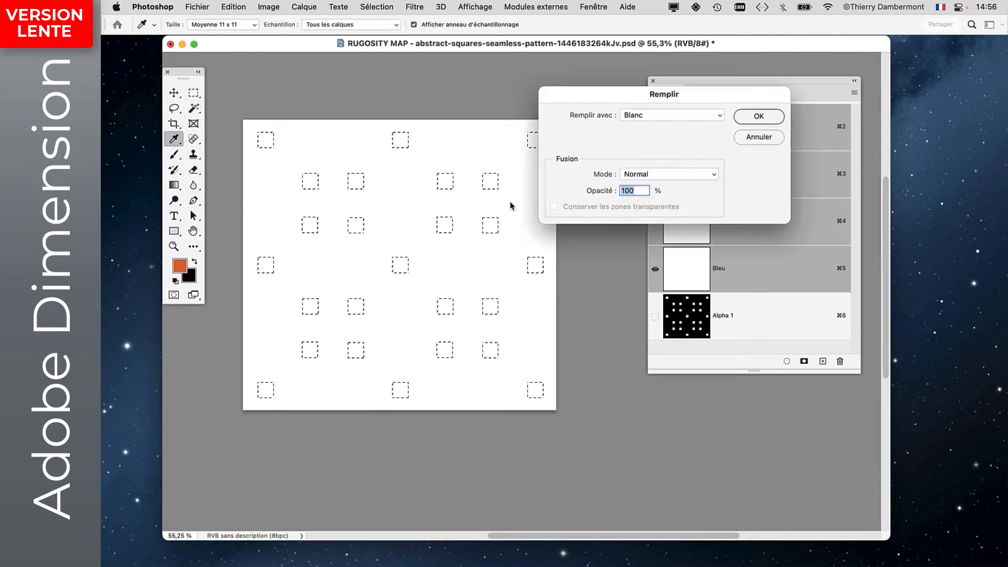
left_click(676, 114)
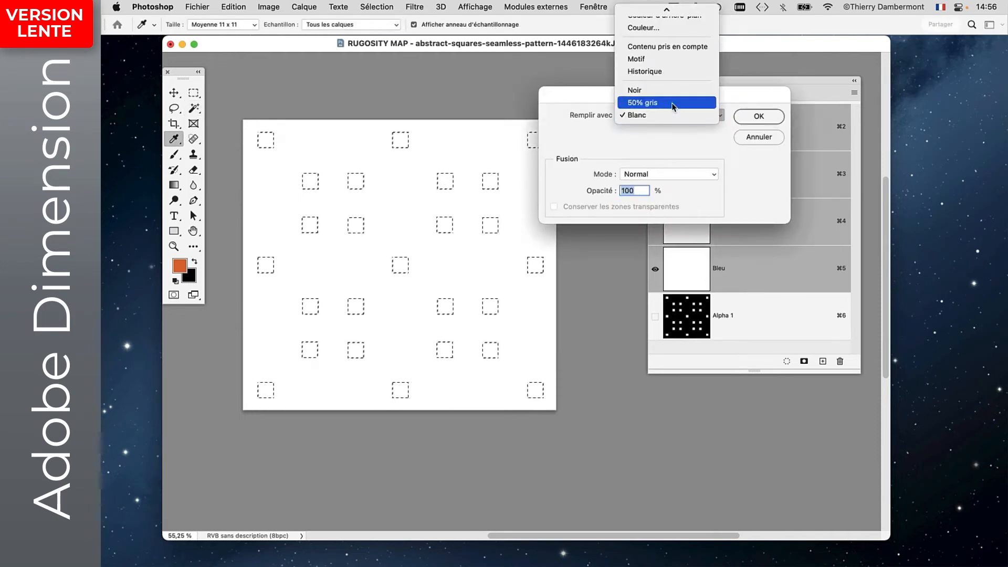
left_click(675, 90)
left_click(748, 116)
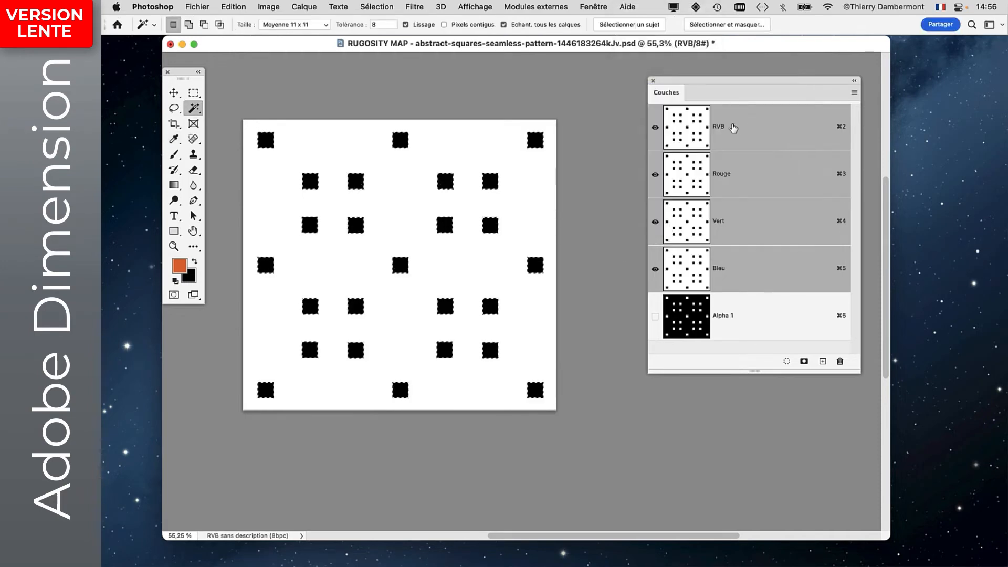
key("super+d")
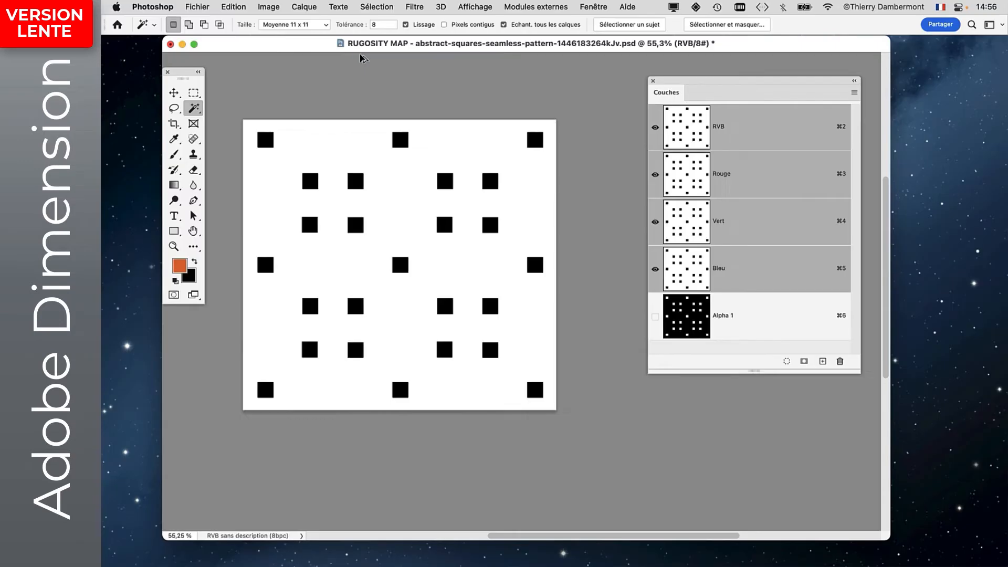
- Save and close the RUGOSITY MAP document, then switch to Adobe Dimension
left_click(193, 6)
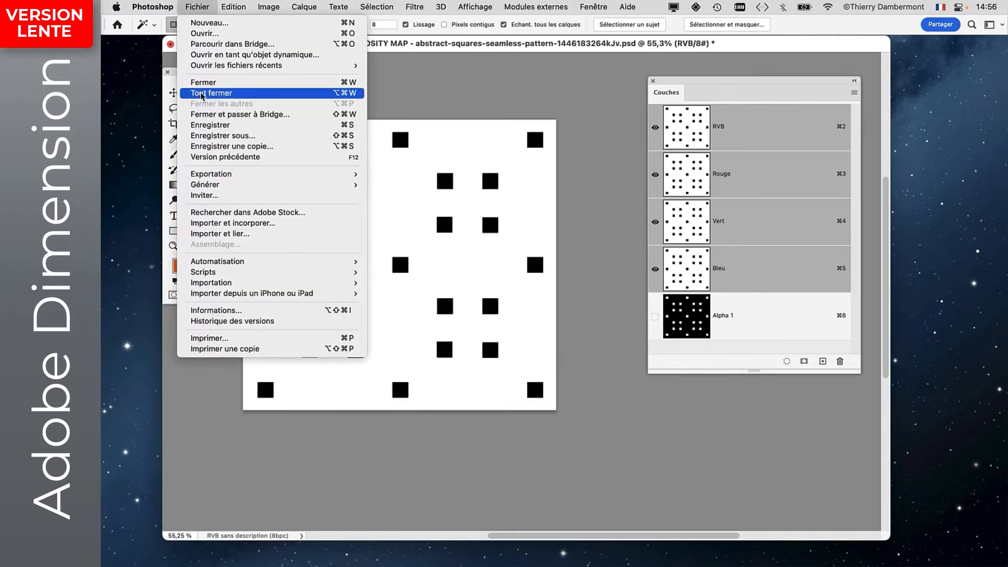
left_click(210, 125)
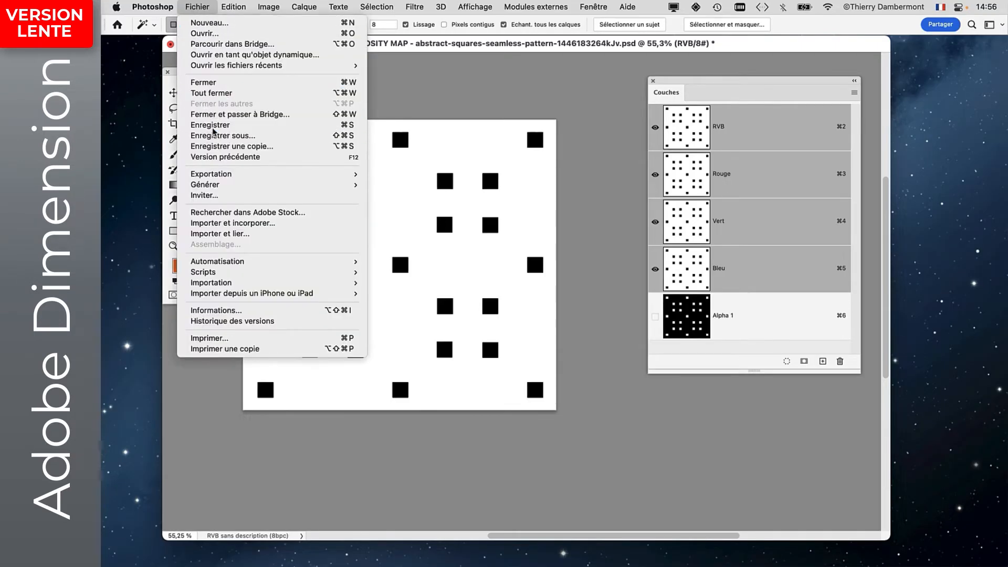
left_click(170, 44)
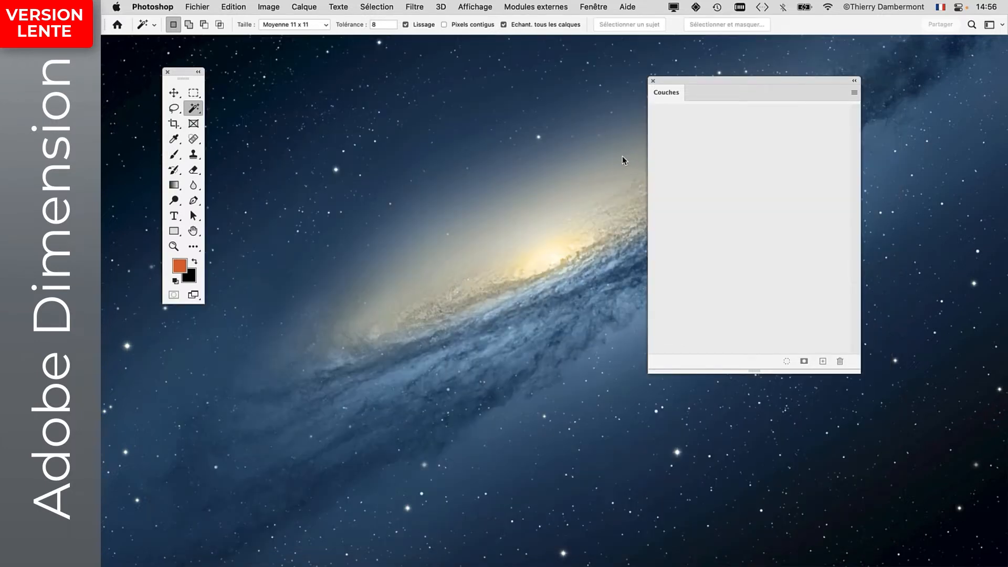
key("super+Tab")
key("super+Tab")
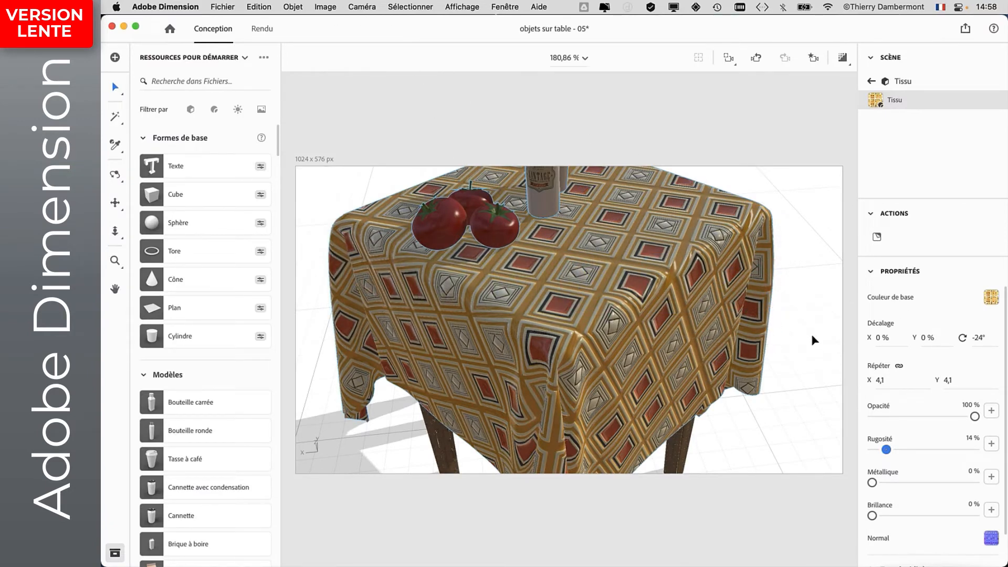
- Load the RUGOSITY MAP psd as the Rugosité texture of the tablecloth's Tissu material
left_click(724, 261)
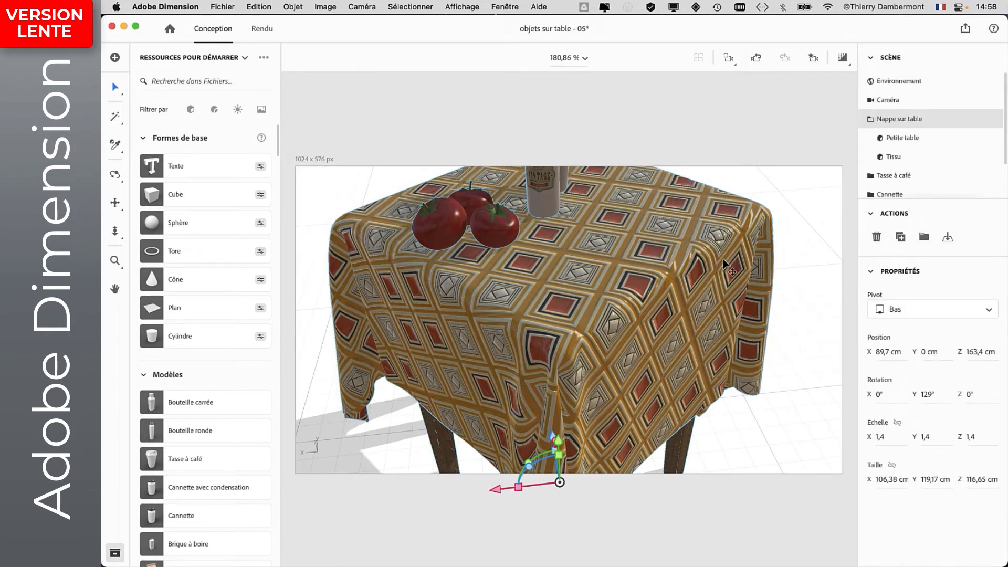
double_click(723, 259)
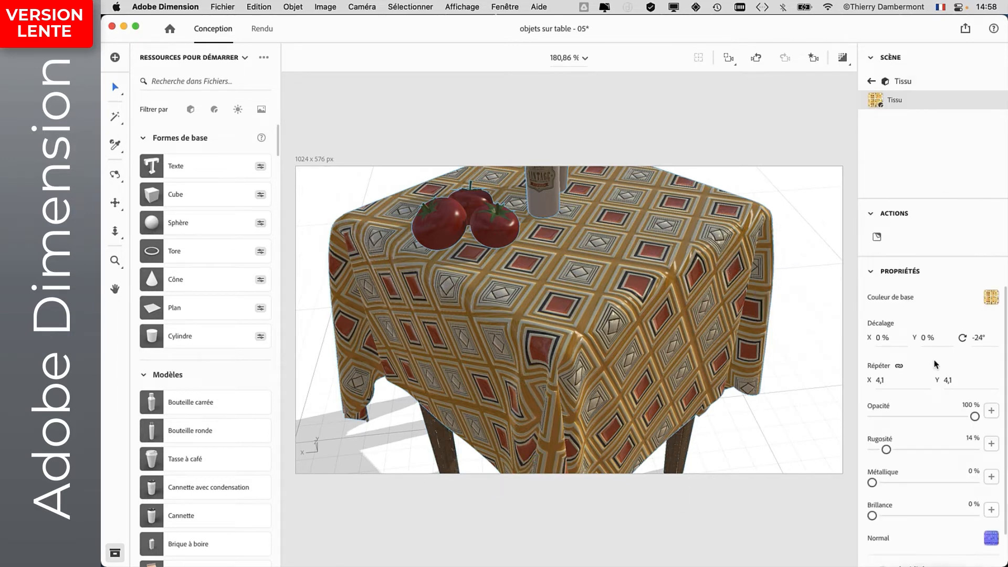
scroll(938, 363, "down", 2)
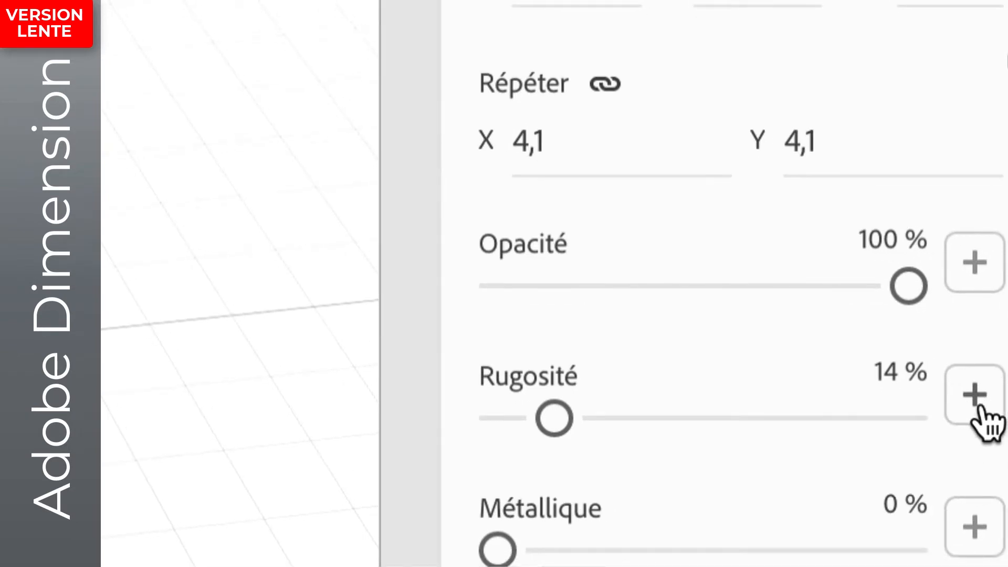
left_click(977, 411)
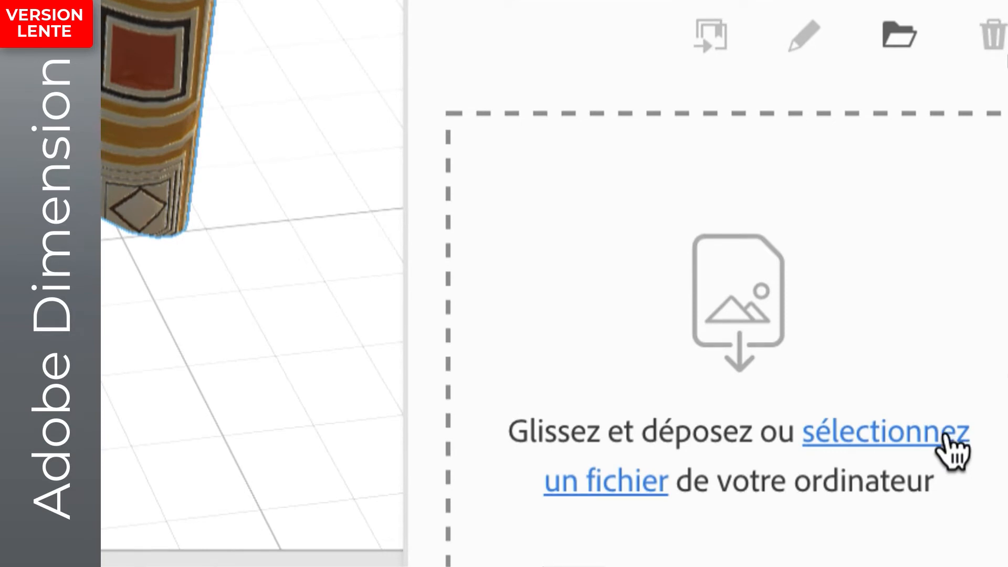
left_click(946, 436)
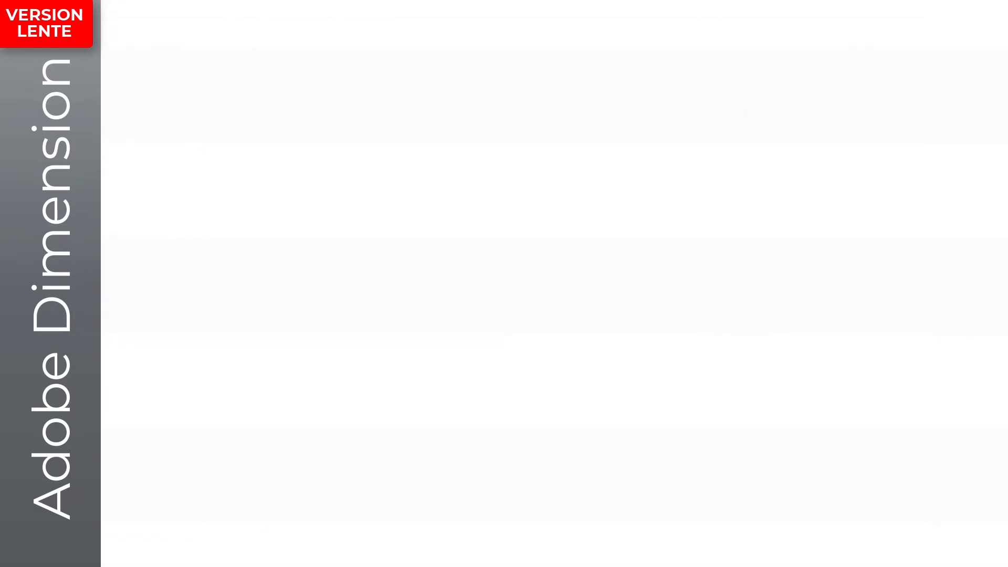
left_click(200, 142)
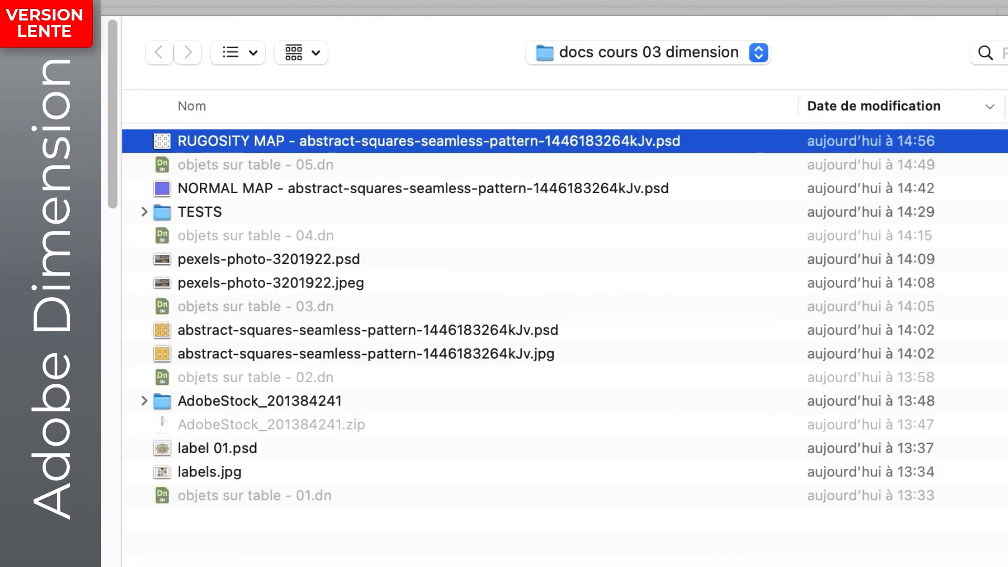
key("Return")
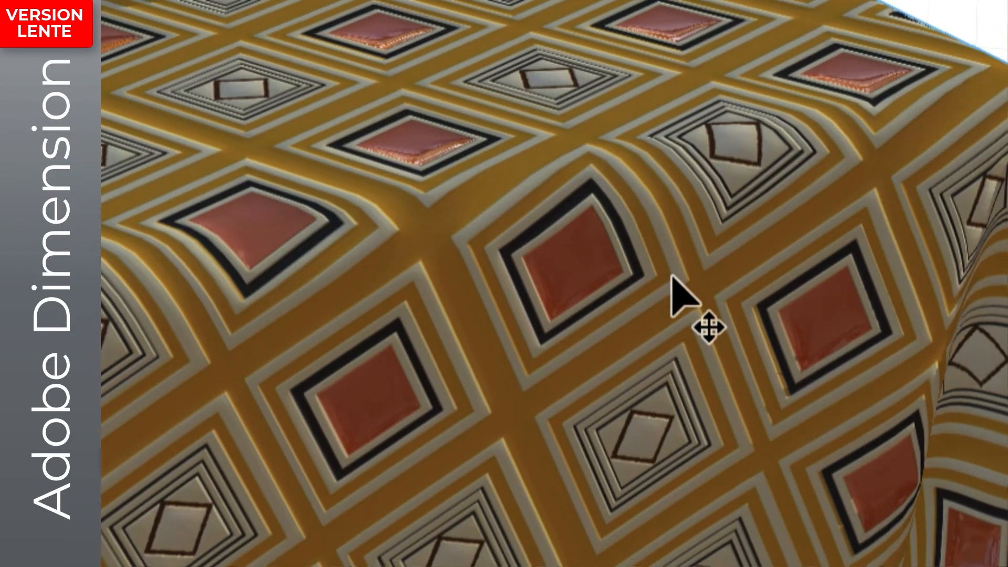
- Orbit around the tablecloth and tomatoes to inspect the new roughness on the cloth
right_click_drag(672, 275, 714, 203)
scroll(675, 266, "up", 5)
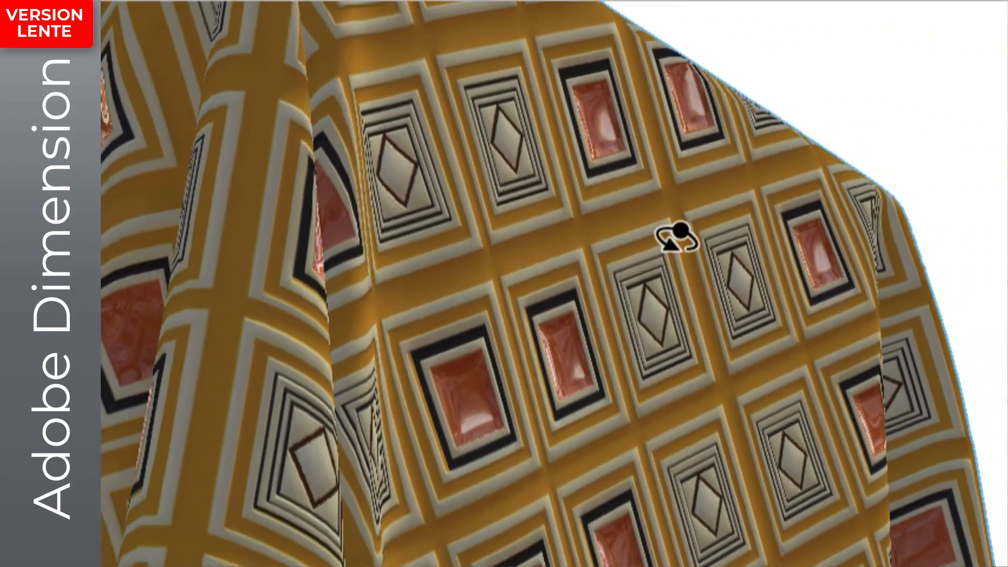
right_click_drag(678, 237, 626, 293)
middle_click_drag(626, 292, 630, 266)
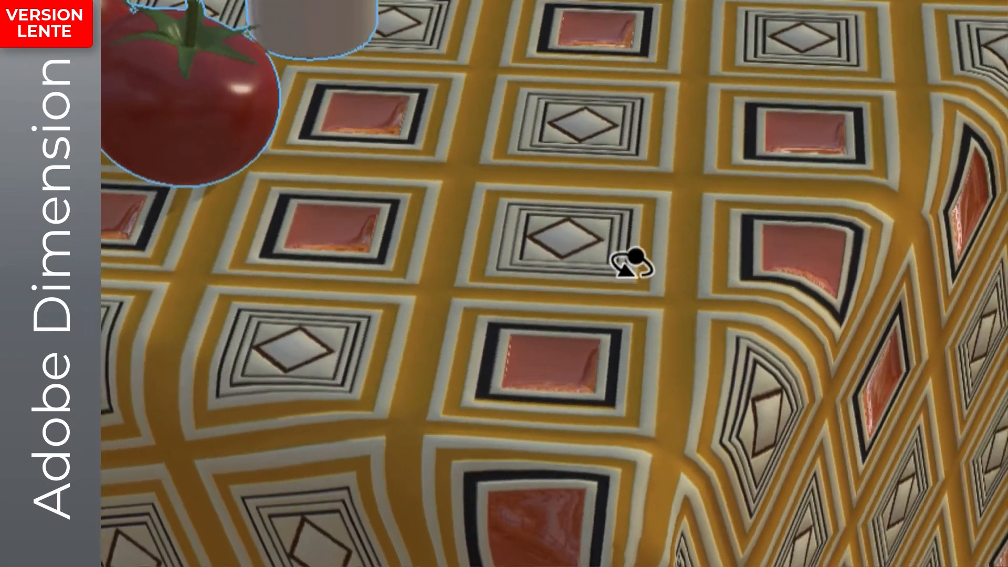
right_click_drag(632, 263, 655, 274)
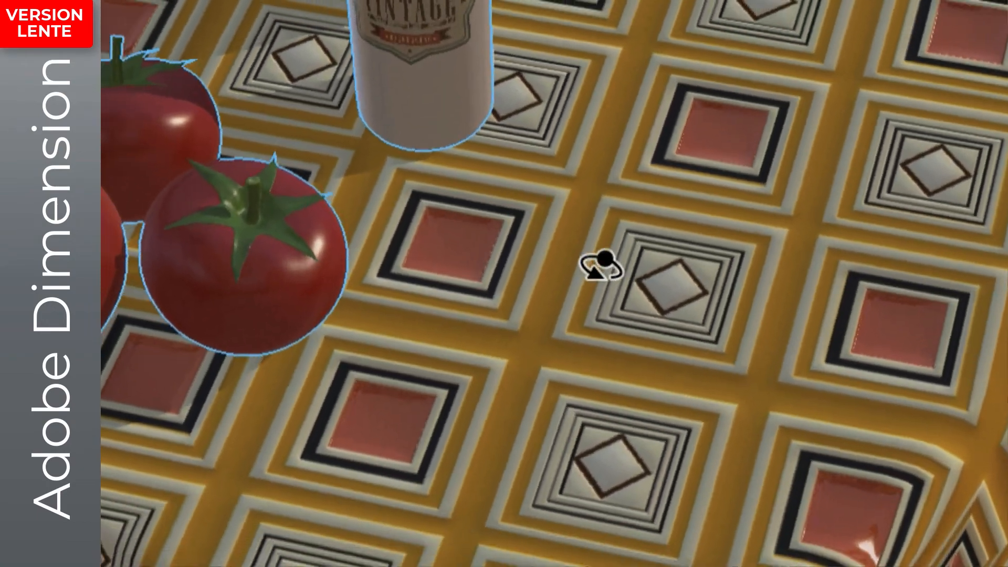
right_click_drag(604, 262, 573, 231)
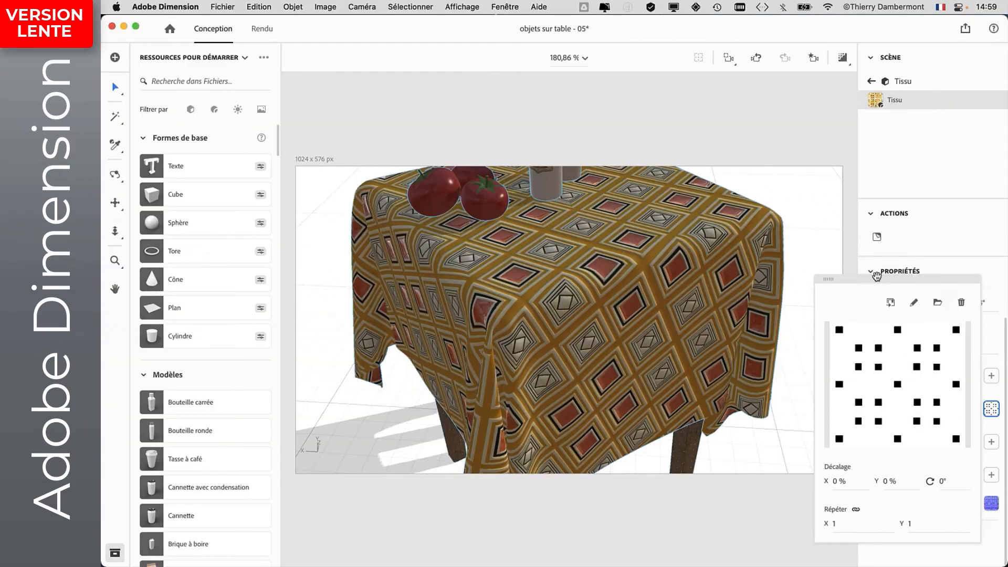
- Open the Rugosité texture in Photoshop for editing via its Modifier icon
left_click(875, 273)
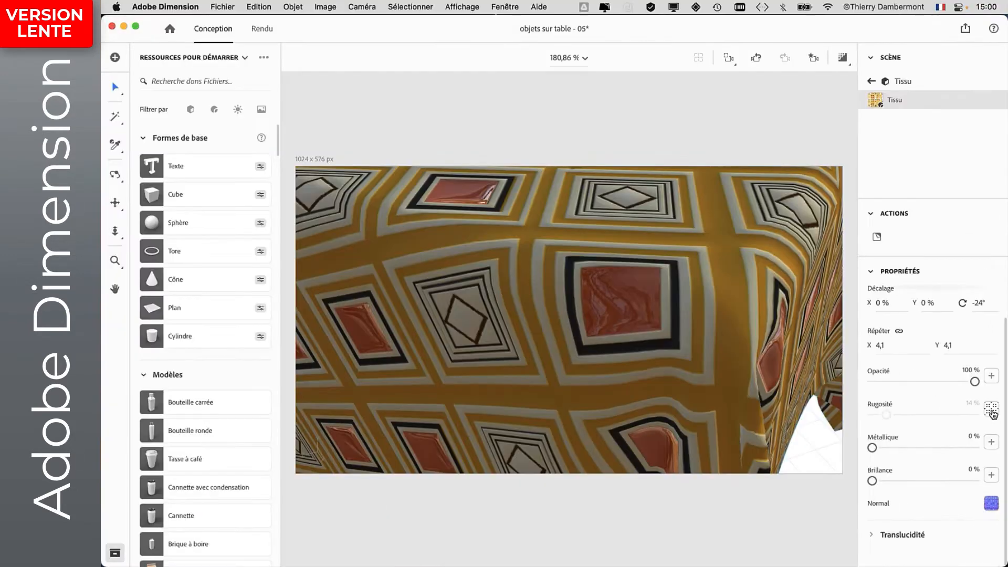
left_click(987, 412)
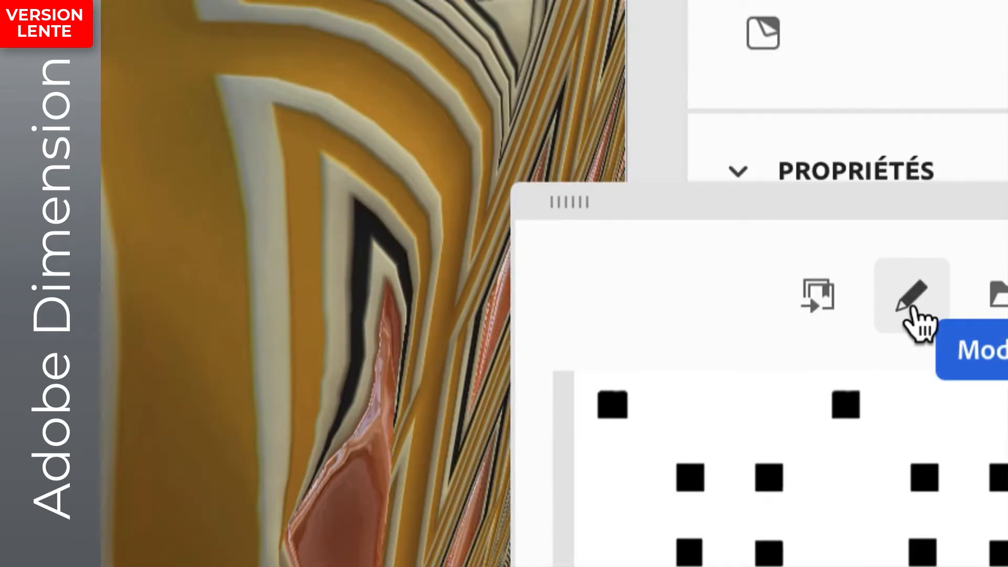
left_click(913, 312)
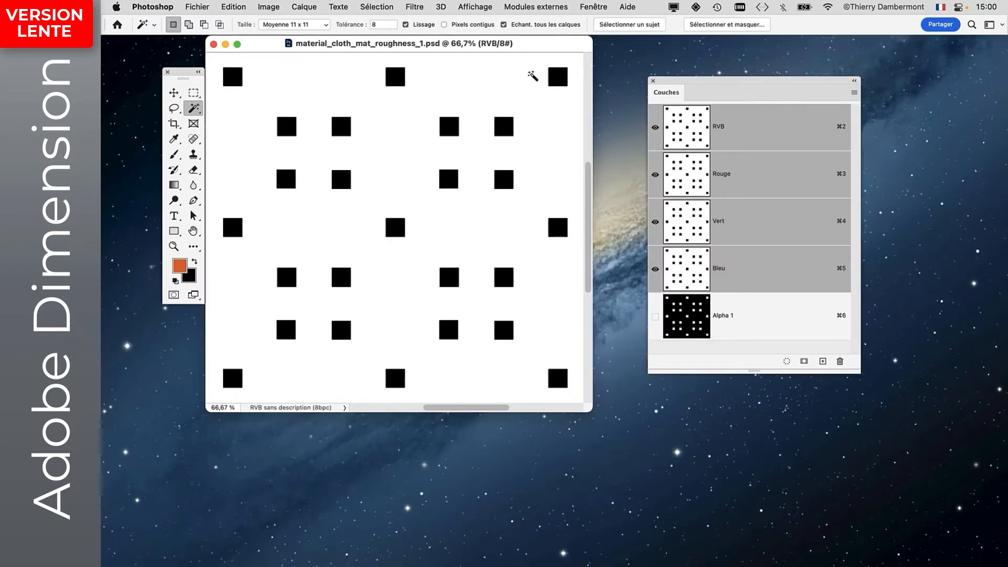
- Apply Levels with output black 82 so the black squares turn dark grey, keeping white fully white
left_click(269, 6)
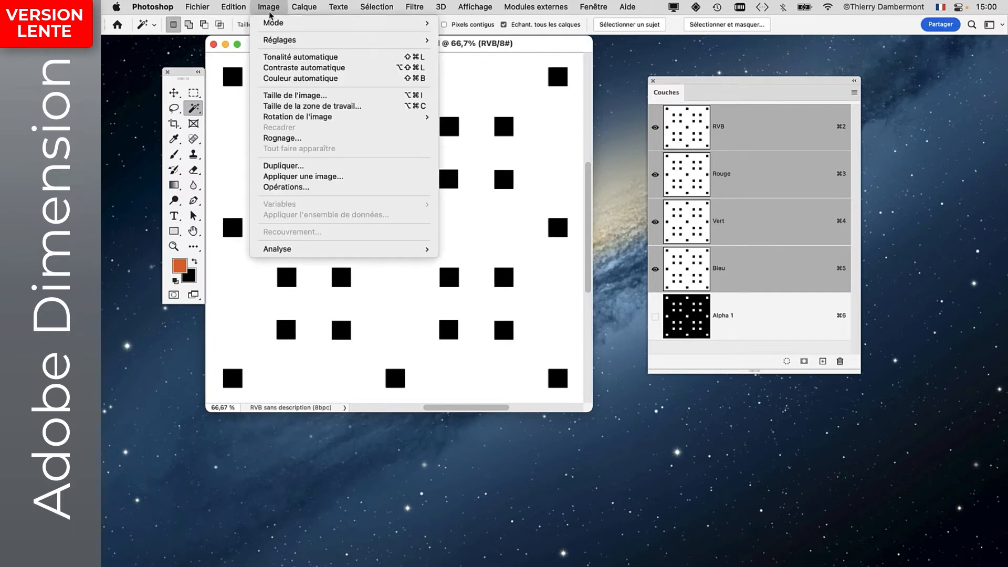
mouse_move(276, 42)
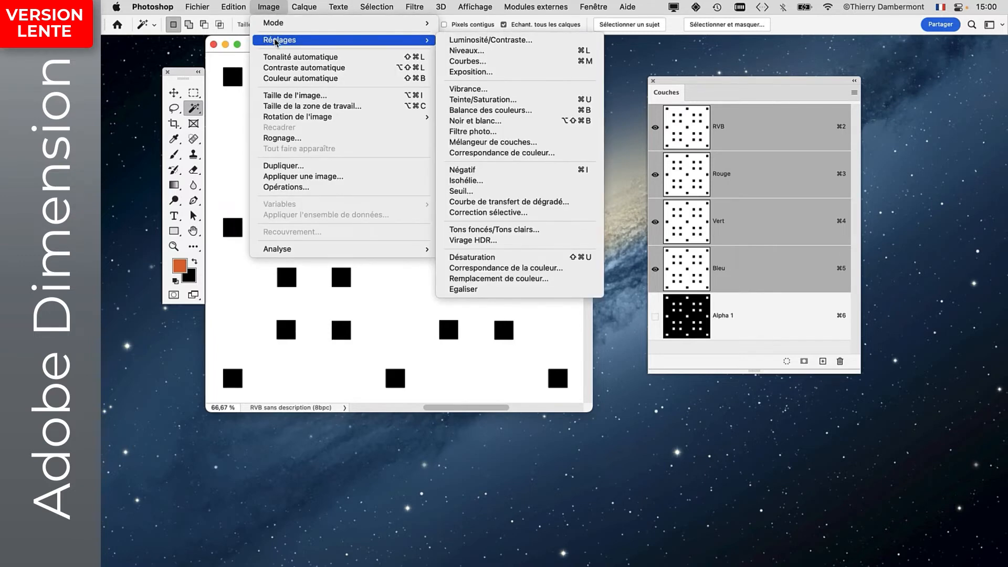
left_click(513, 51)
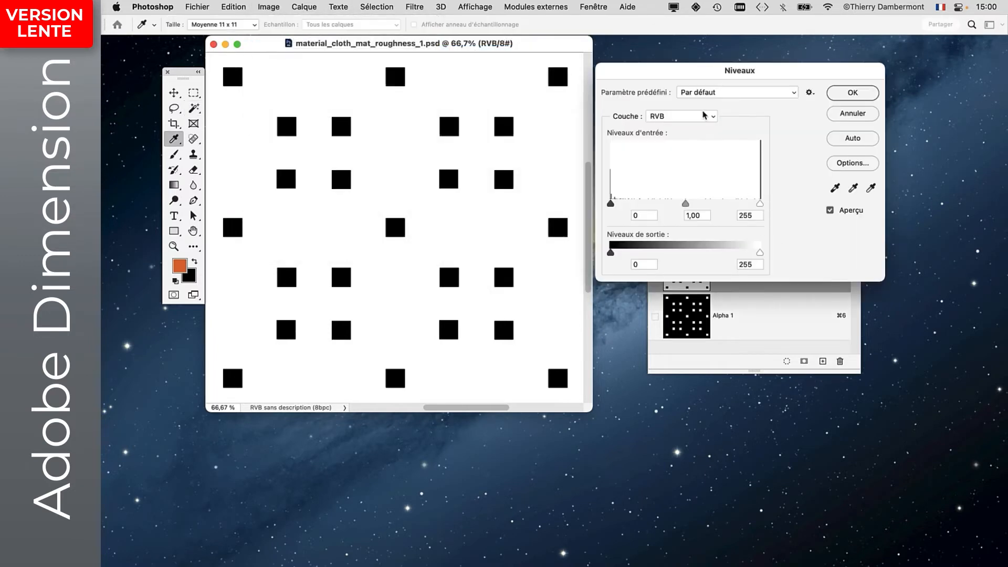
left_click_drag(676, 75, 637, 120)
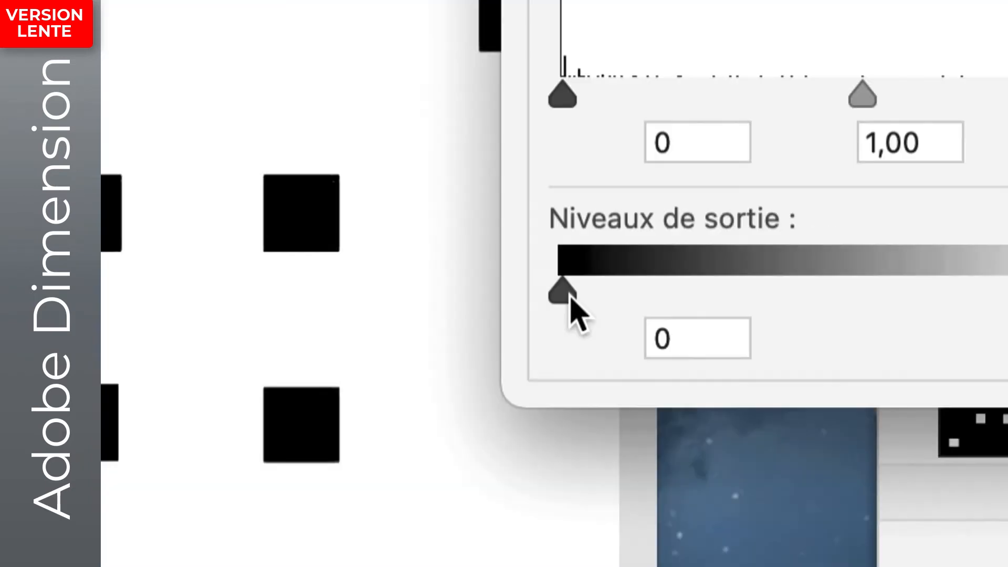
left_click_drag(570, 297, 605, 300)
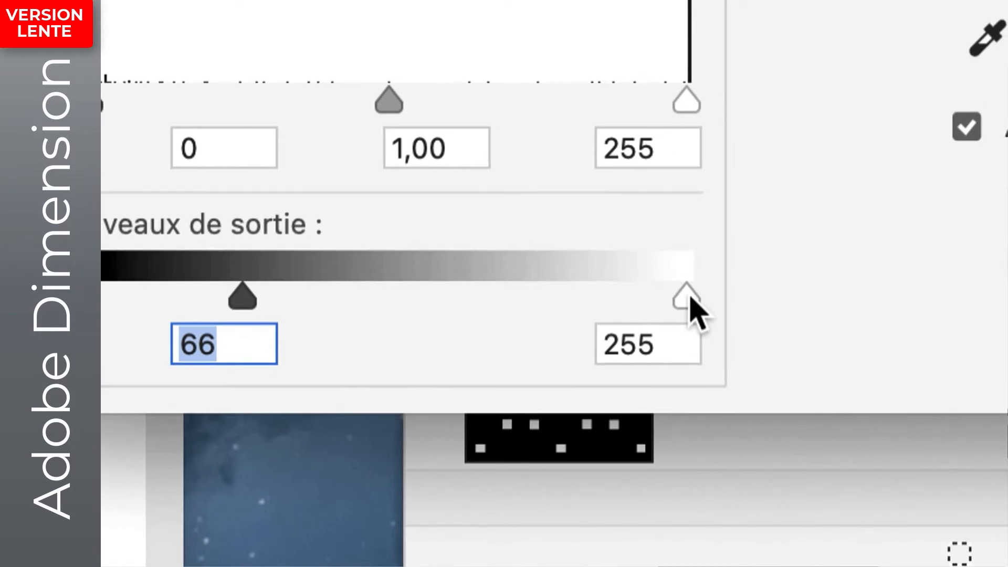
left_click_drag(689, 298, 659, 312)
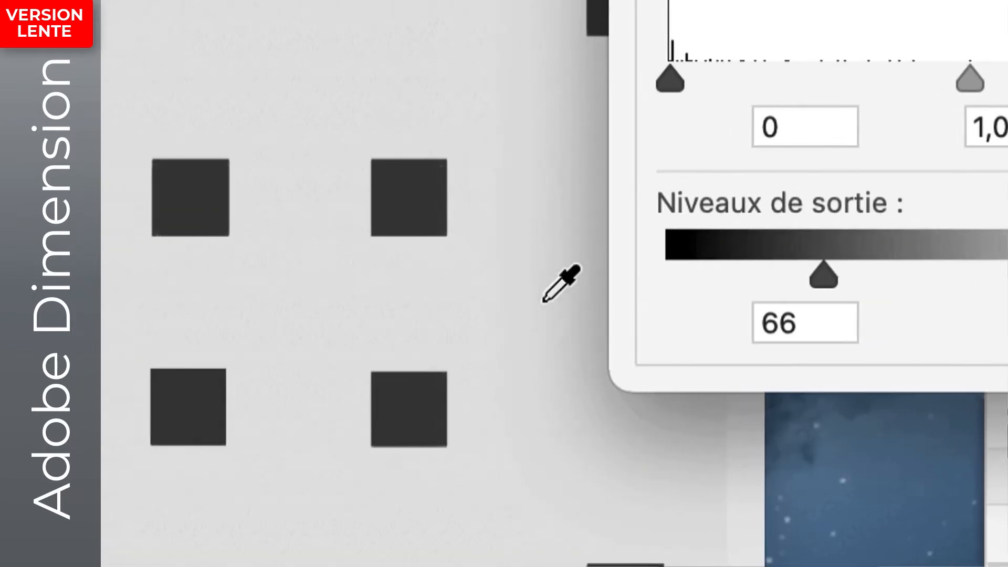
key("Tab")
left_click_drag(701, 300, 790, 304)
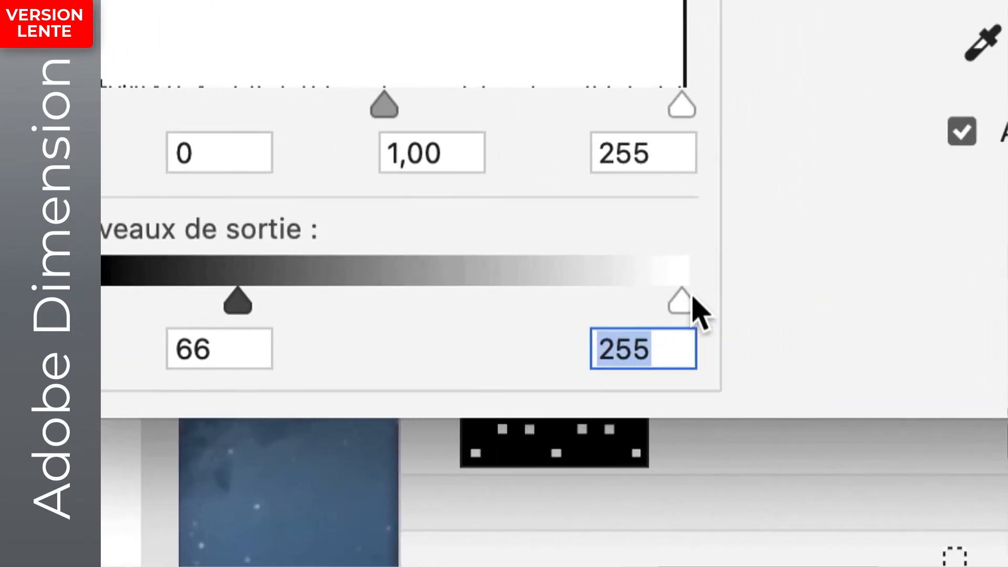
mouse_move(603, 297)
left_mouse_down()
mouse_move(395, 294)
mouse_move(625, 294)
mouse_move(613, 297)
left_mouse_up()
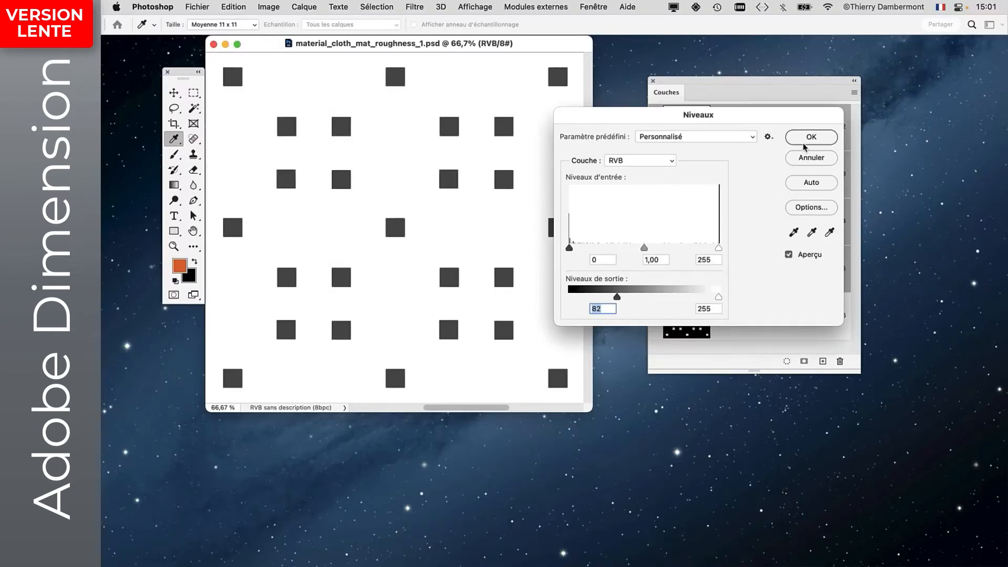
left_click(791, 137)
key("w")
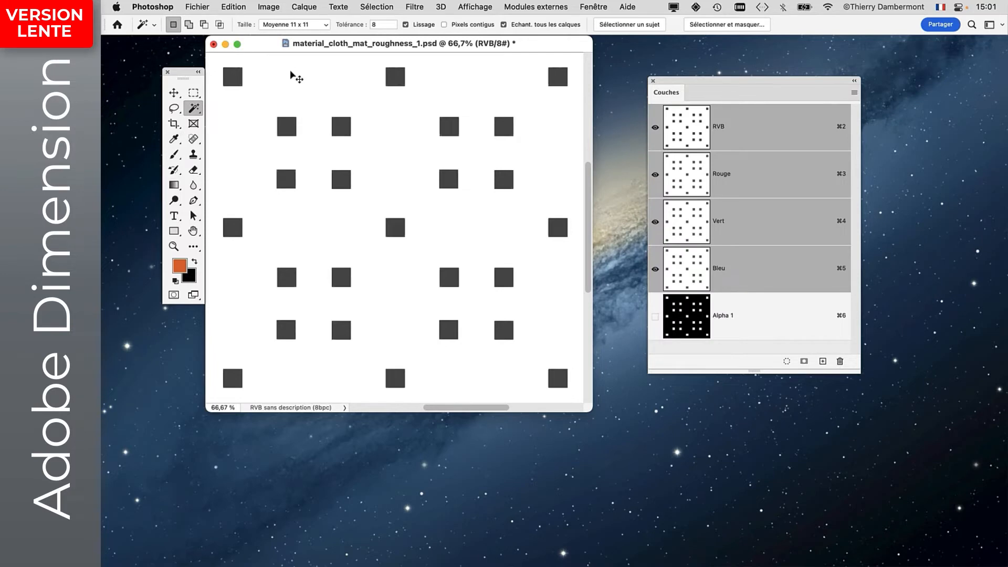
- Save material_cloth_mat_roughness_1.psd and switch back toward Adobe Dimension
left_click(213, 6)
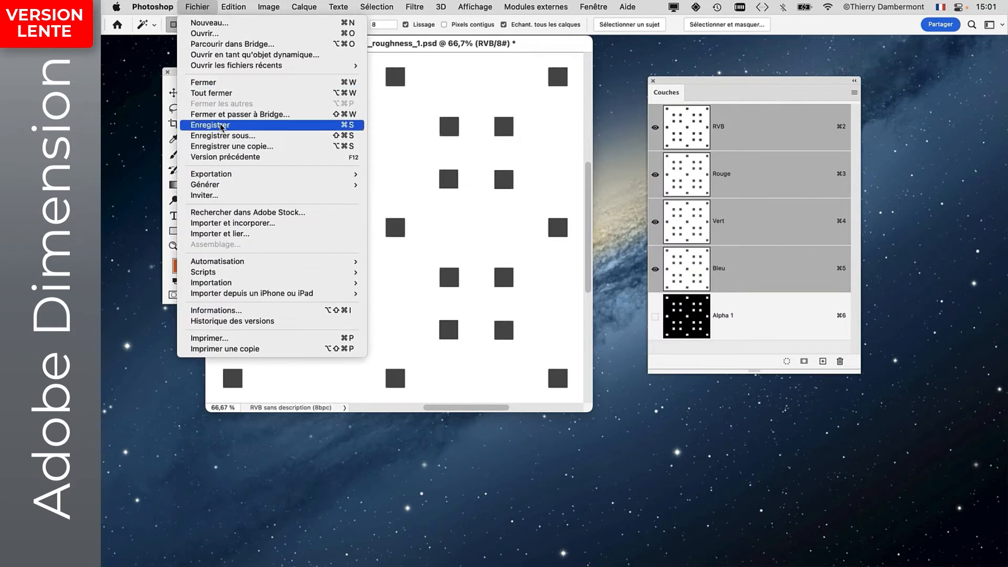
left_click(327, 197)
key("super+Tab")
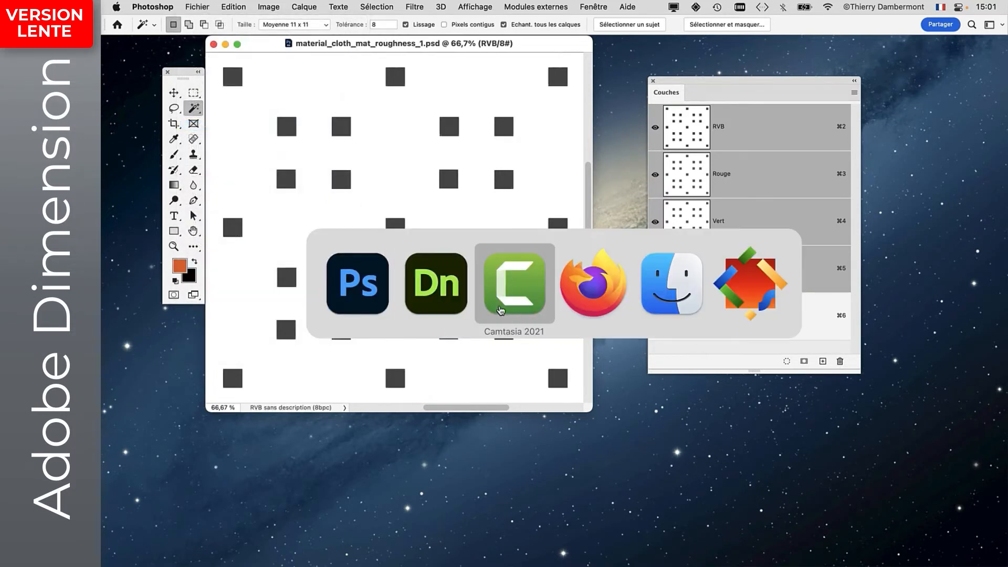
- Orbit down over the tabletop to check the grey-square roughness, then return to Photoshop
left_click(445, 295)
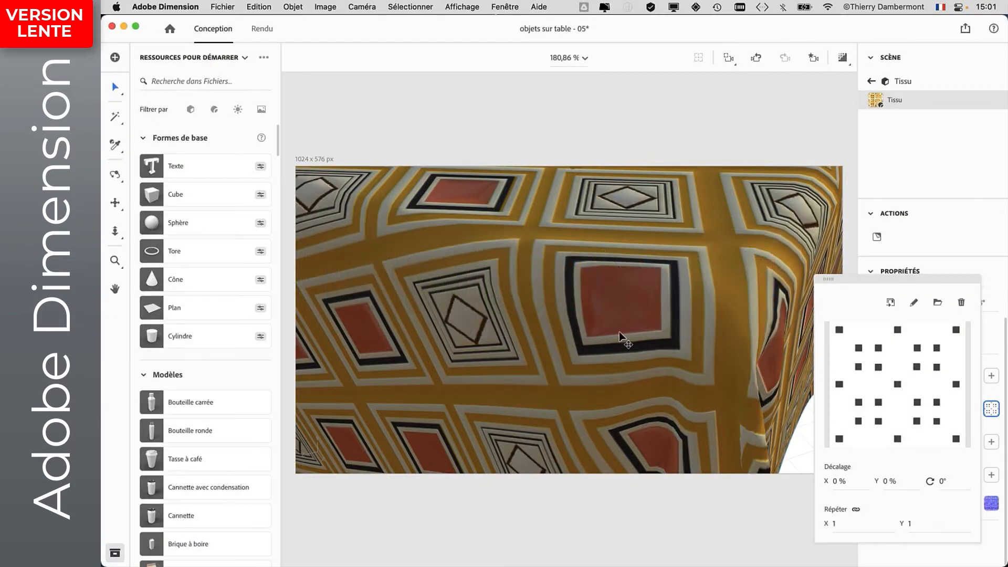
right_click_drag(621, 334, 645, 350)
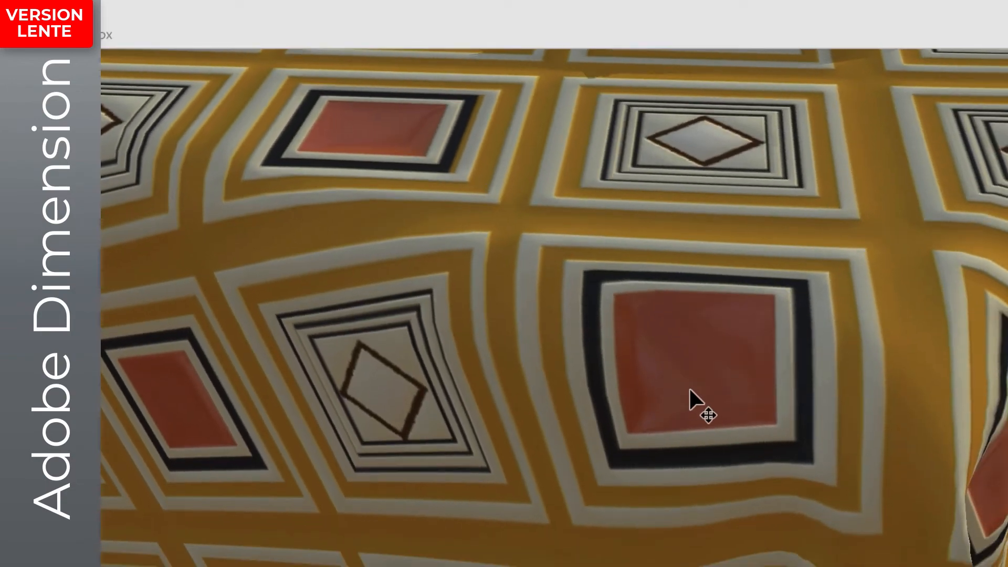
right_click_drag(716, 390, 414, 484)
right_click_drag(665, 389, 546, 315)
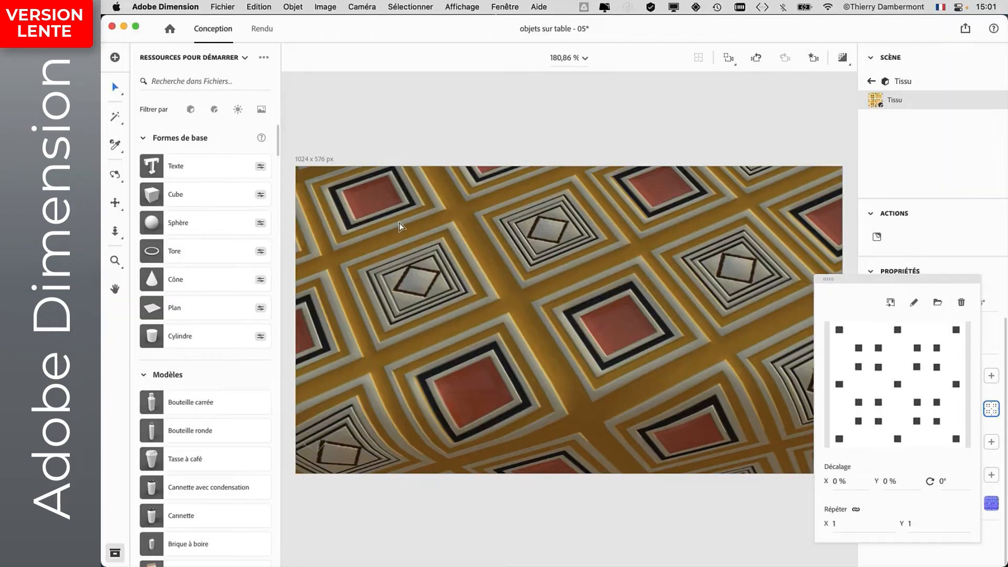
key("super+Tab")
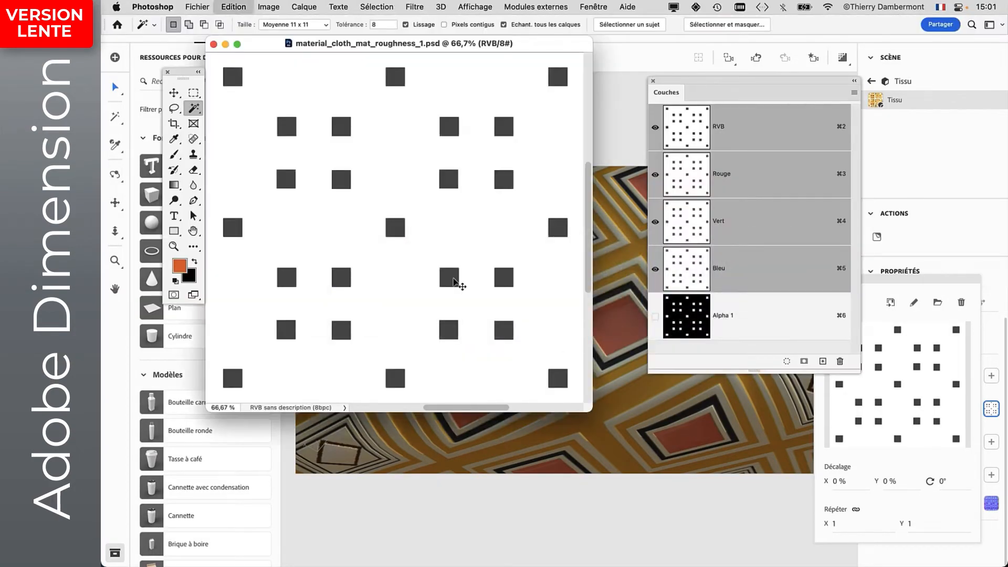
- Revert the roughness squares to pure black, save, and orbit in Dimension to compare the cloth's shine
key("shift+super+l")
key("super+s")
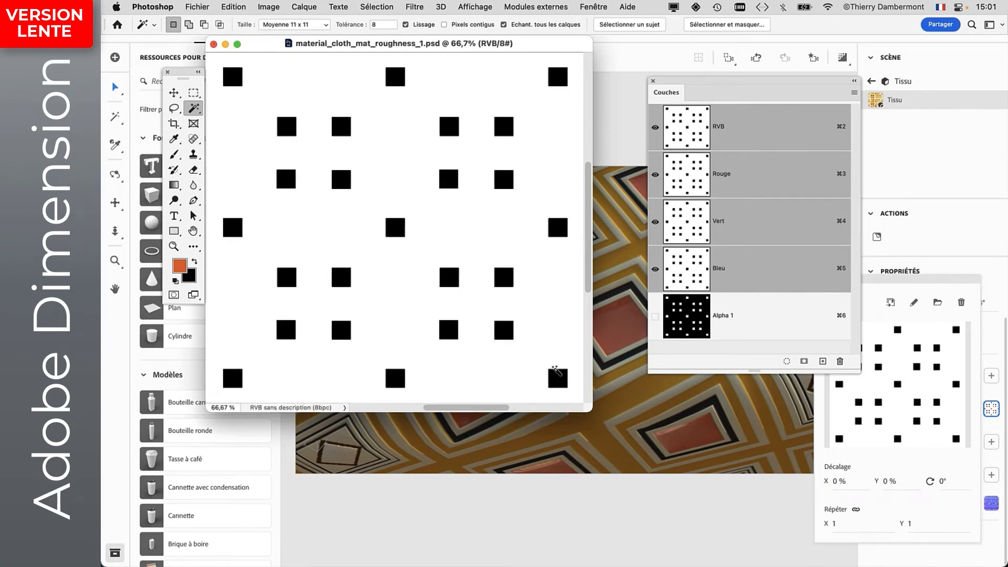
left_click(620, 396)
left_click_drag(616, 390, 685, 421)
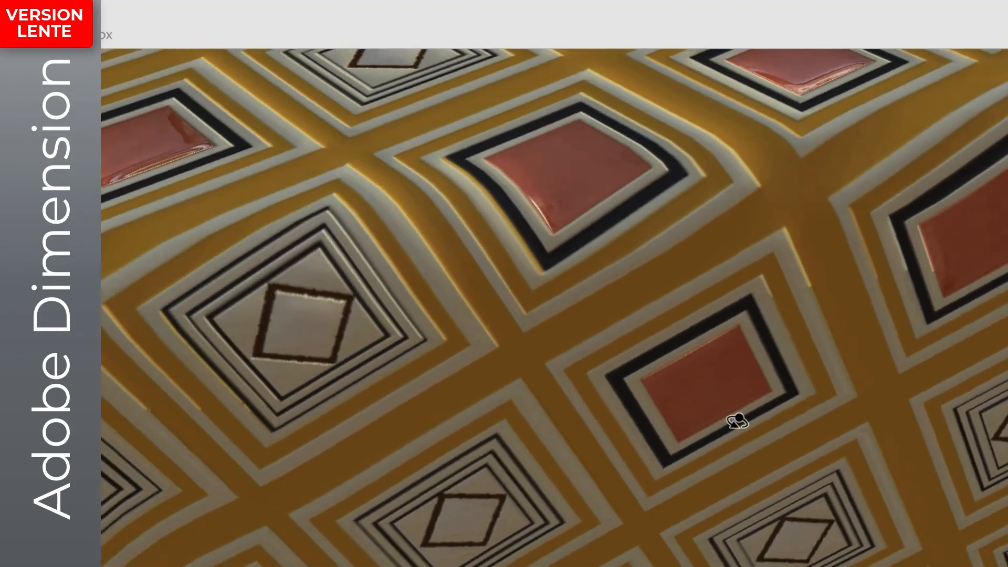
left_click_drag(727, 496, 725, 452)
- Restore the dark grey squares in Photoshop, save again, and return to Dimension
key("super+Tab")
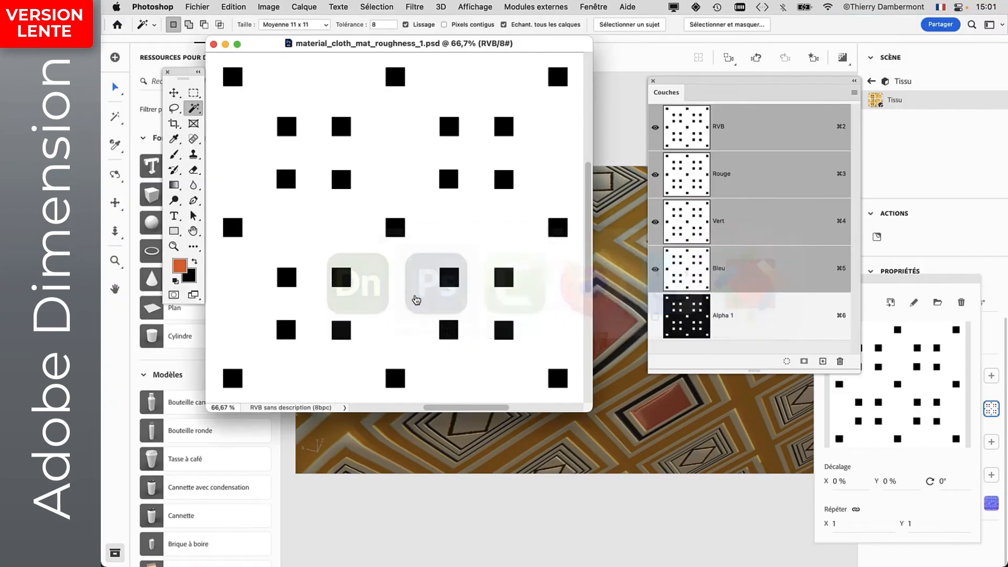
key("super+z")
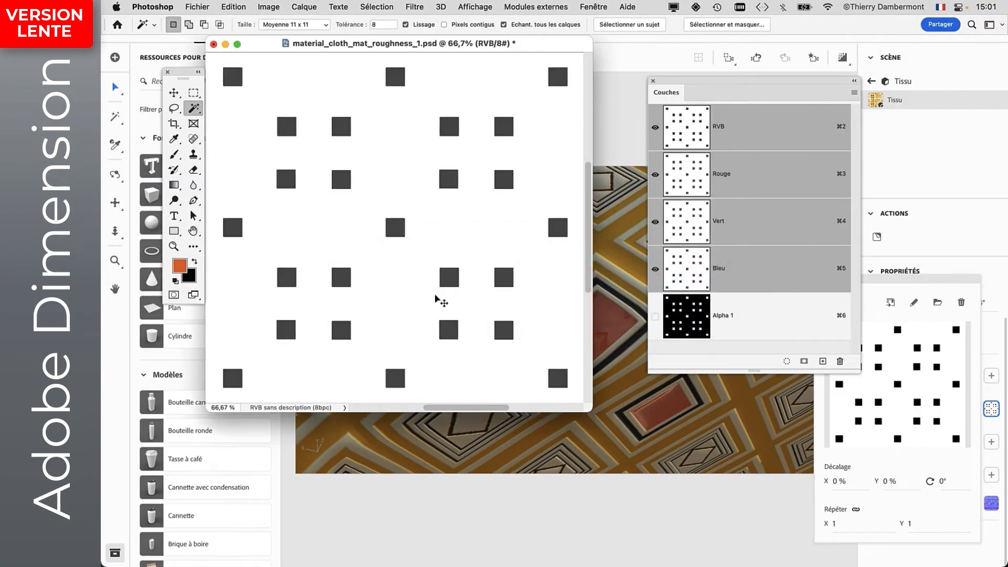
key("super+s")
left_click(624, 438)
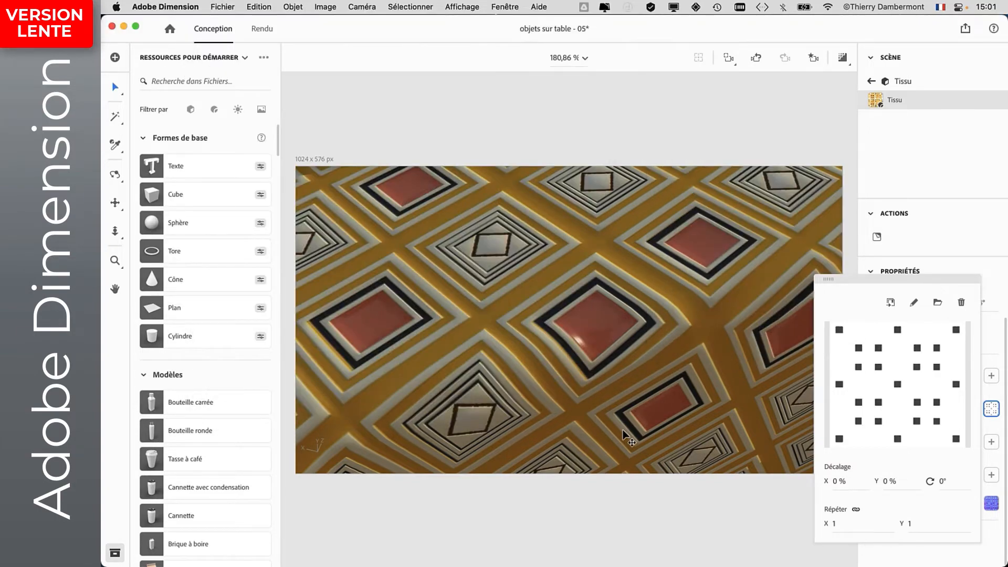
- Orbit past the cup and can and dolly out until the table's front faces the camera
left_click_drag(622, 429, 542, 338)
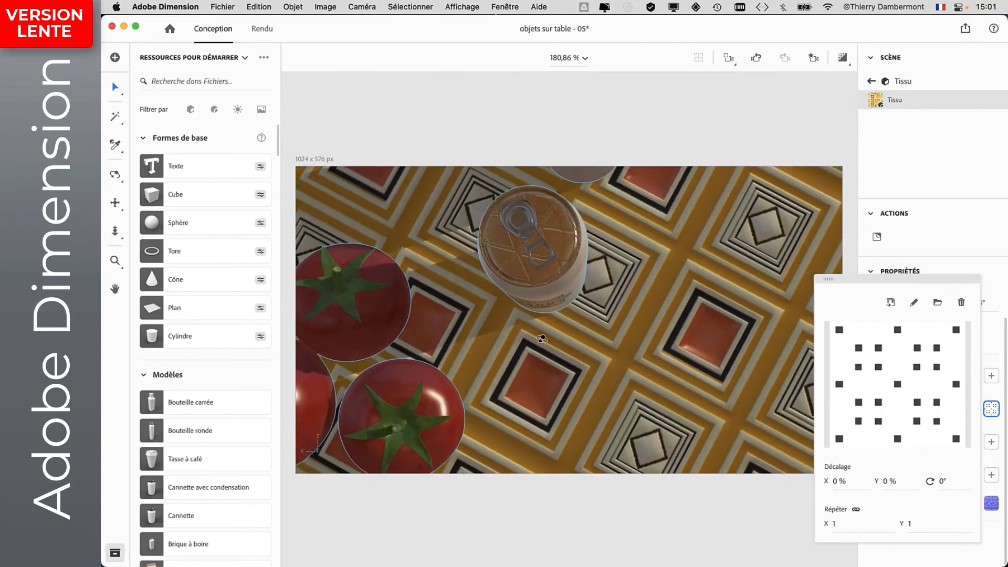
left_click_drag(656, 288, 650, 310)
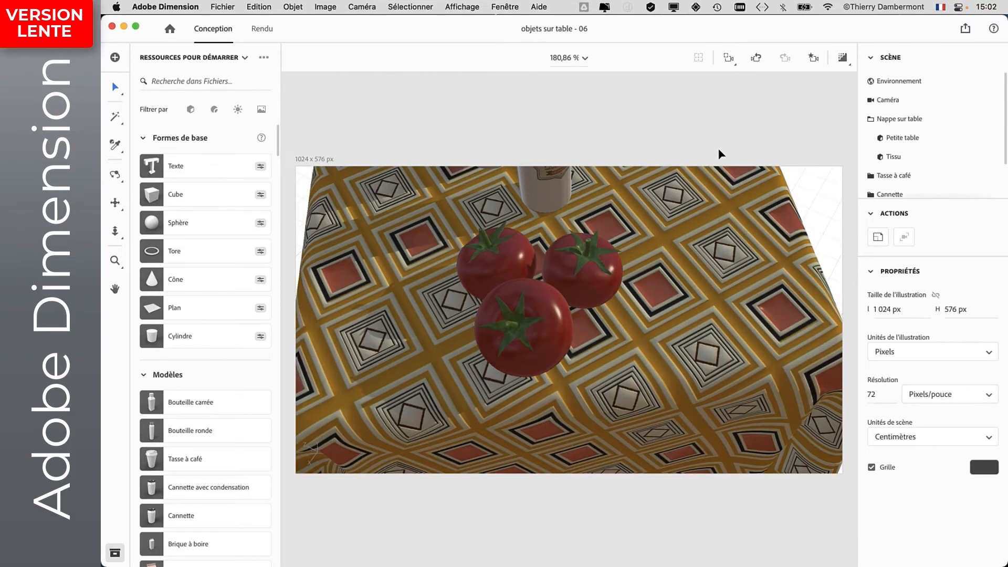
scroll(719, 153, "down", 8)
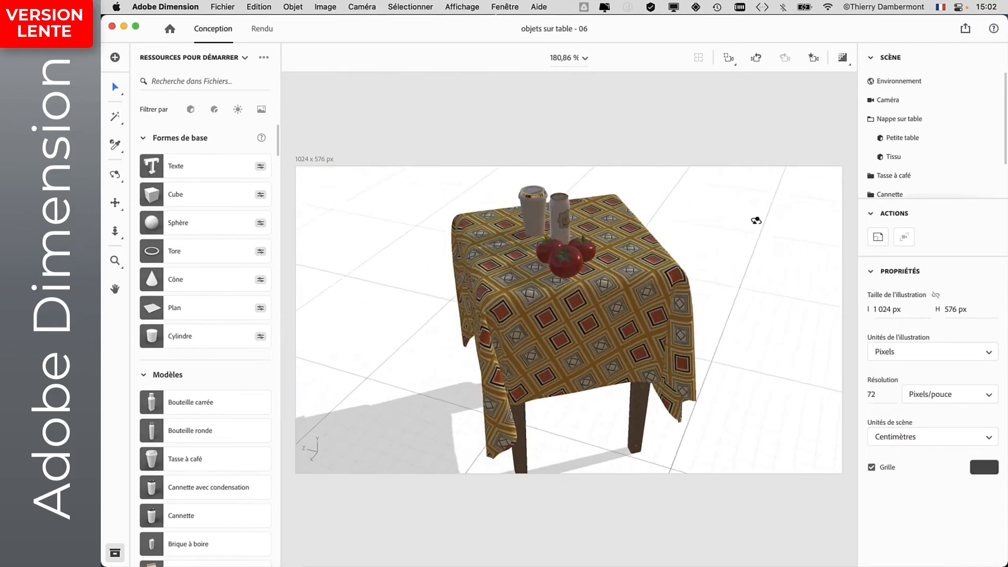
left_click_drag(756, 220, 793, 201)
left_click_drag(704, 307, 525, 286)
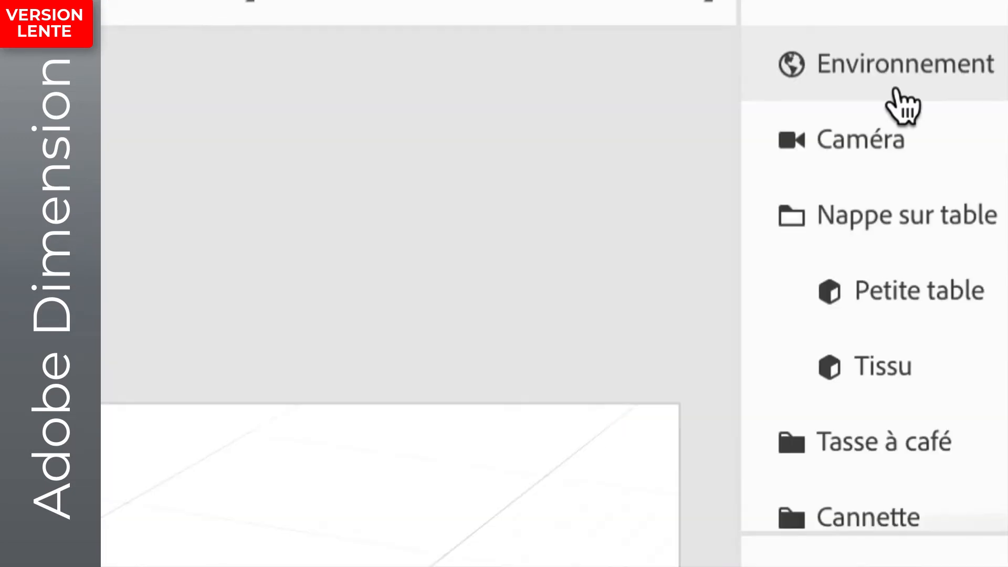
- Set the Soleil to 183 % intensity, 63° rotation, 44,6° height and 72 % clouds
left_click(900, 103)
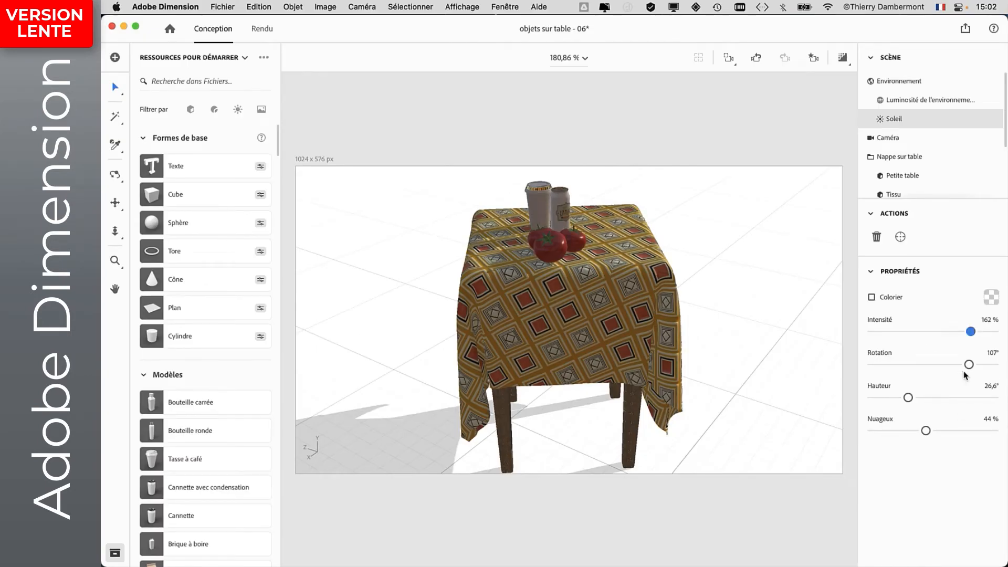
left_click_drag(961, 369, 892, 397)
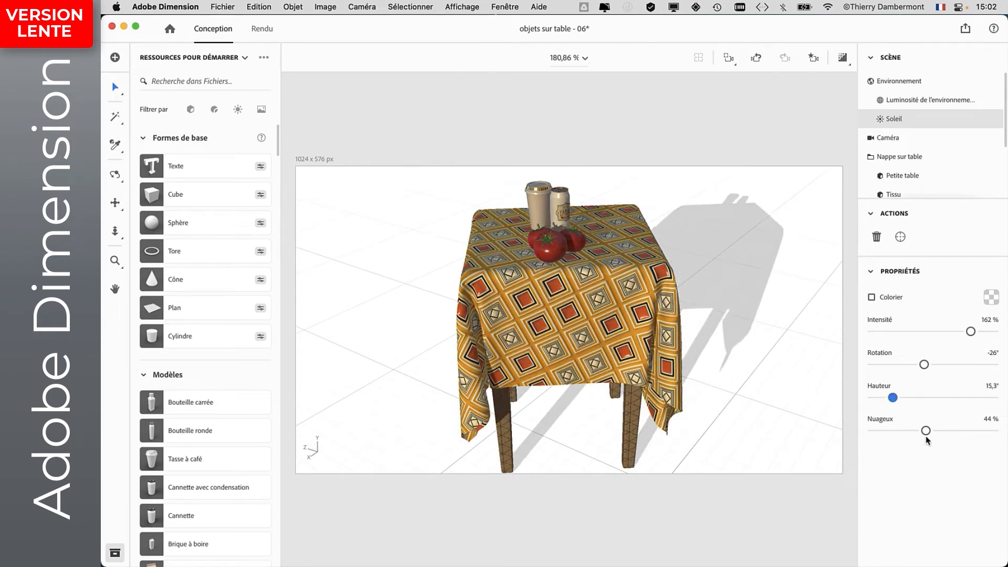
left_click_drag(915, 431, 961, 431)
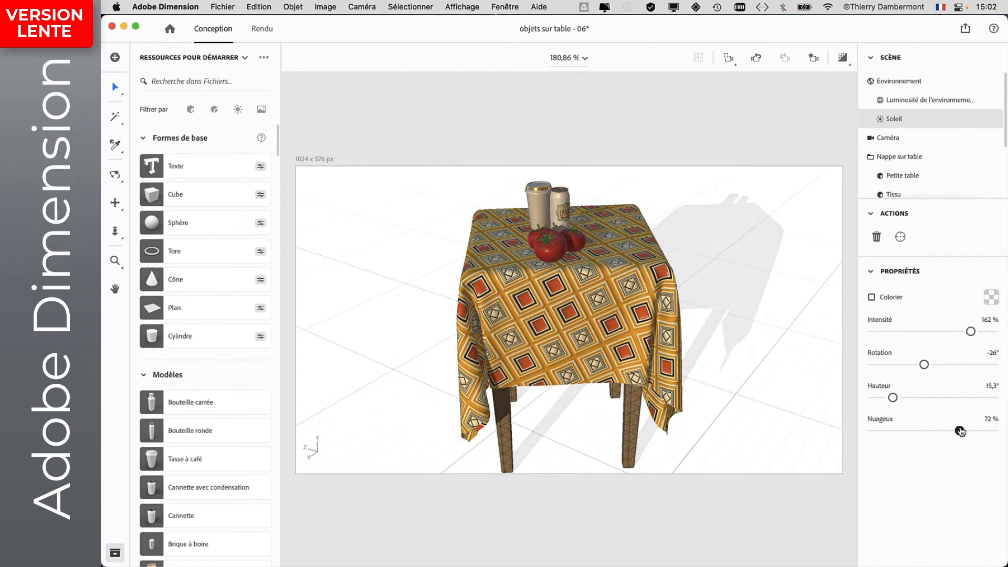
left_click_drag(893, 398, 936, 398)
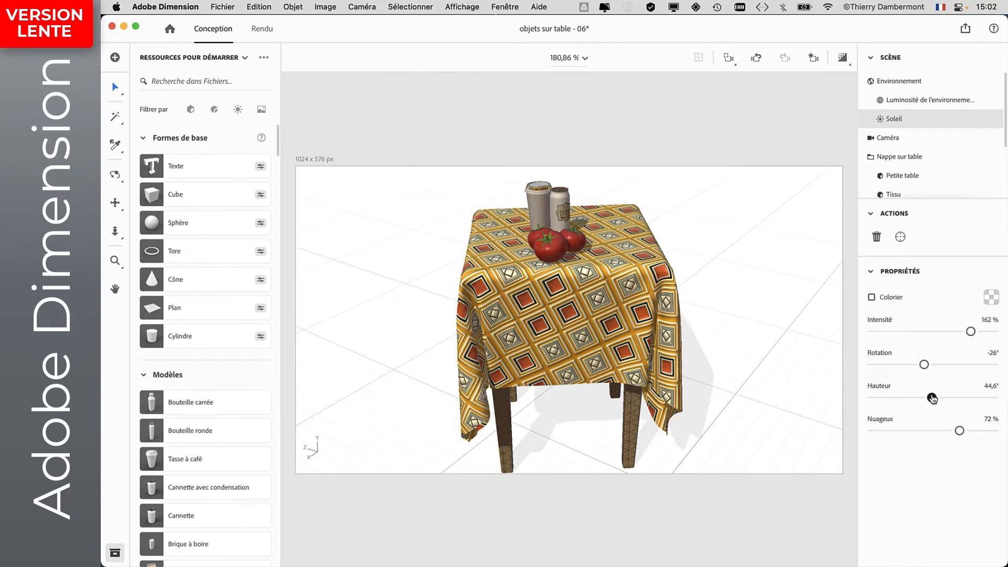
left_click_drag(924, 365, 956, 372)
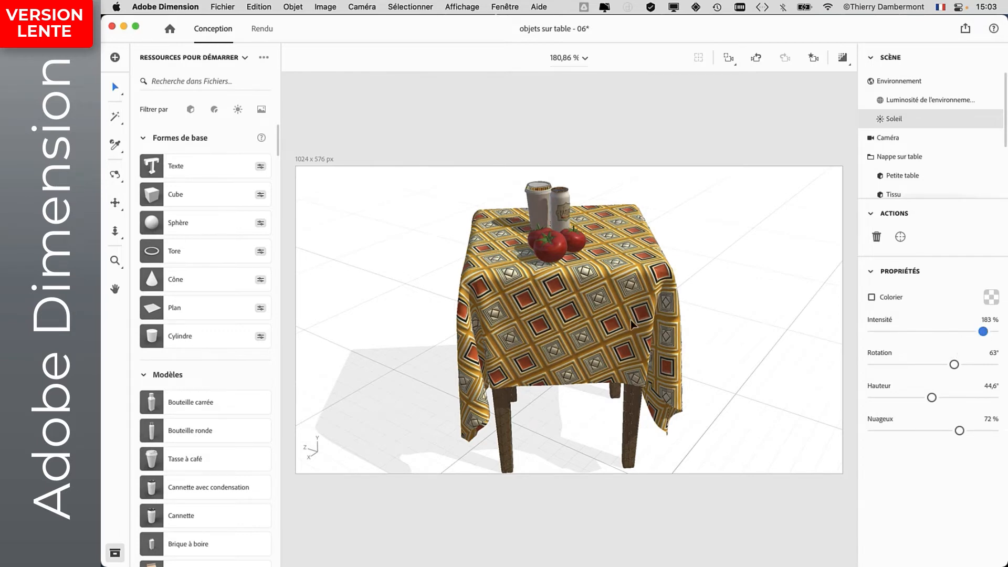
- Orbit to a higher angle around the table and zoom in toward the sunlit tablecloth
right_click_drag(631, 324, 756, 286)
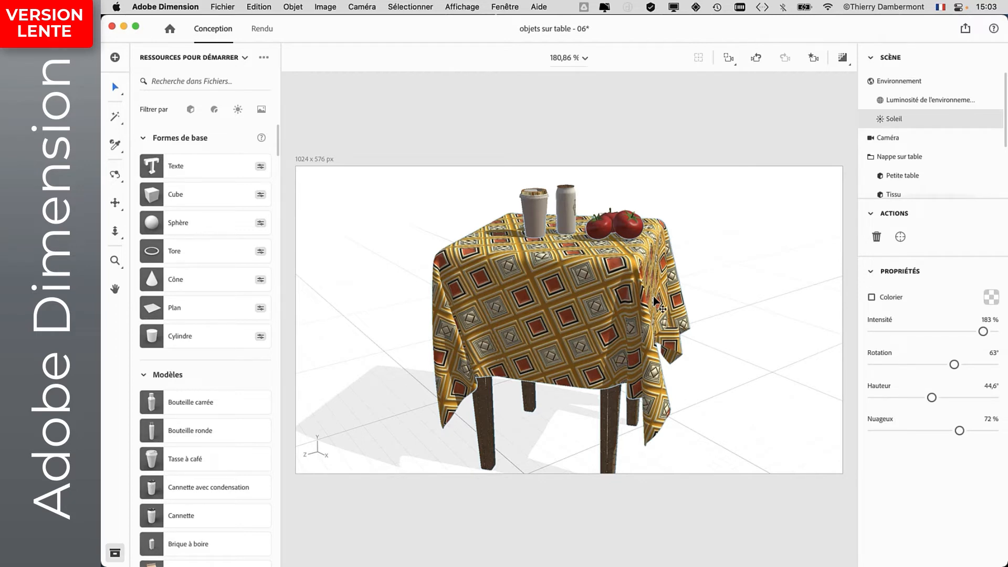
right_click_drag(641, 297, 581, 297)
scroll(595, 292, "up", 5)
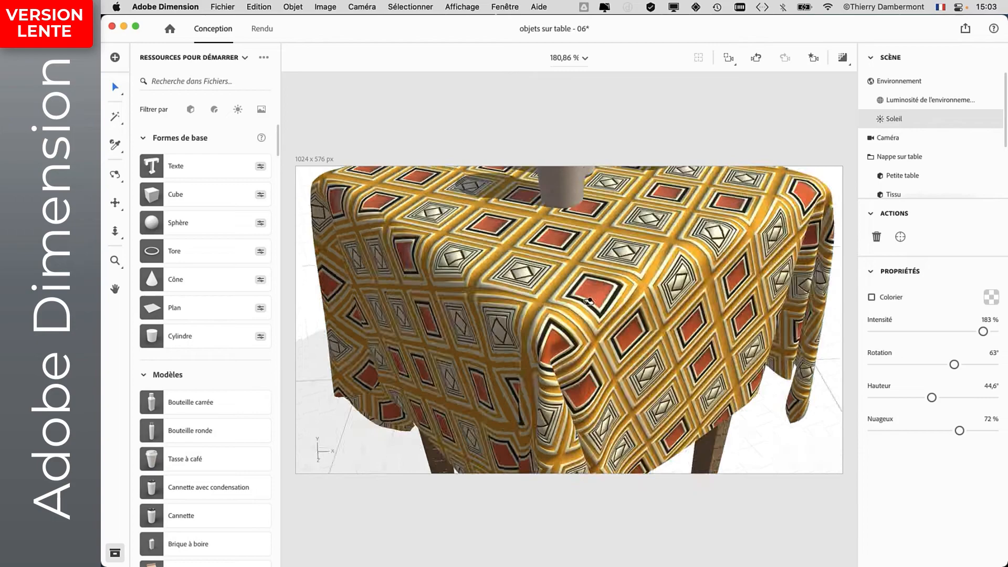
right_click_drag(589, 301, 561, 297)
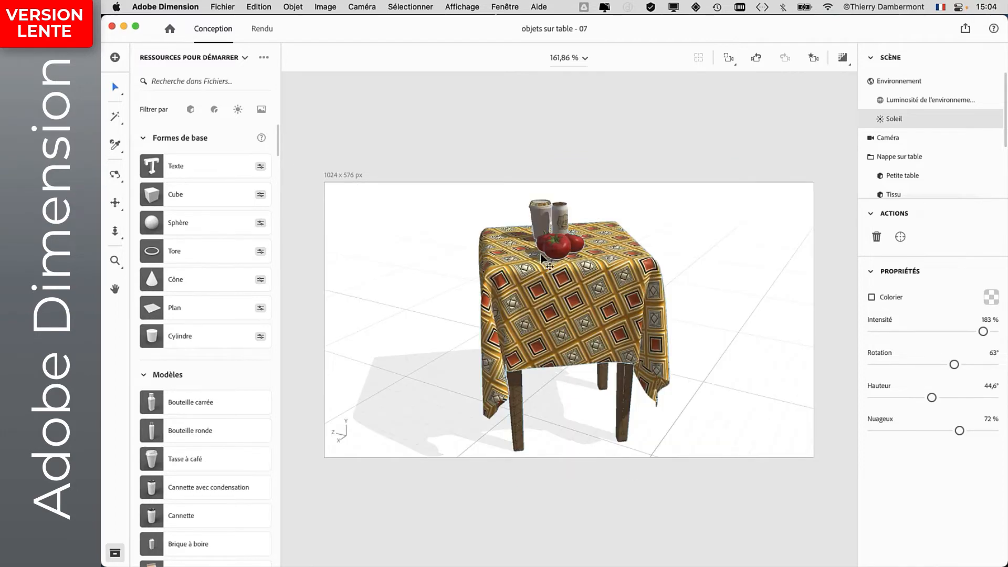
- Frame the camera on a single tomato from the group, then zoom back out
left_click(553, 265)
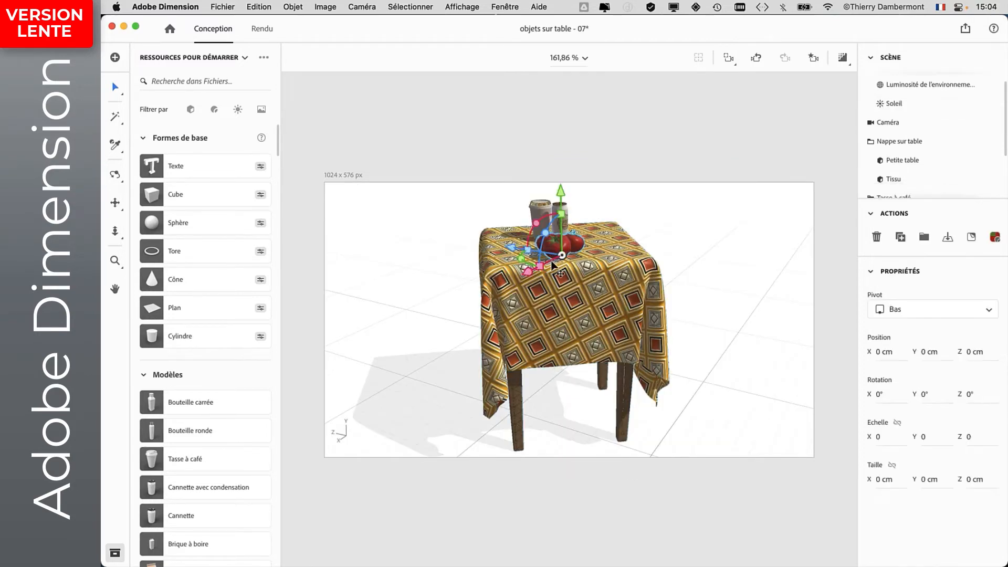
double_click(552, 264)
key("f")
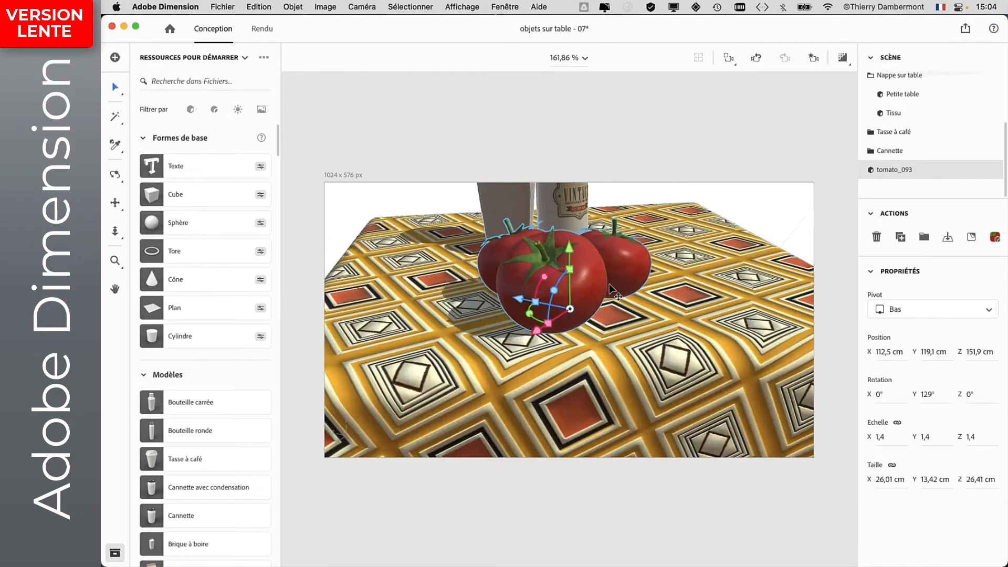
scroll(605, 278, "down", 10)
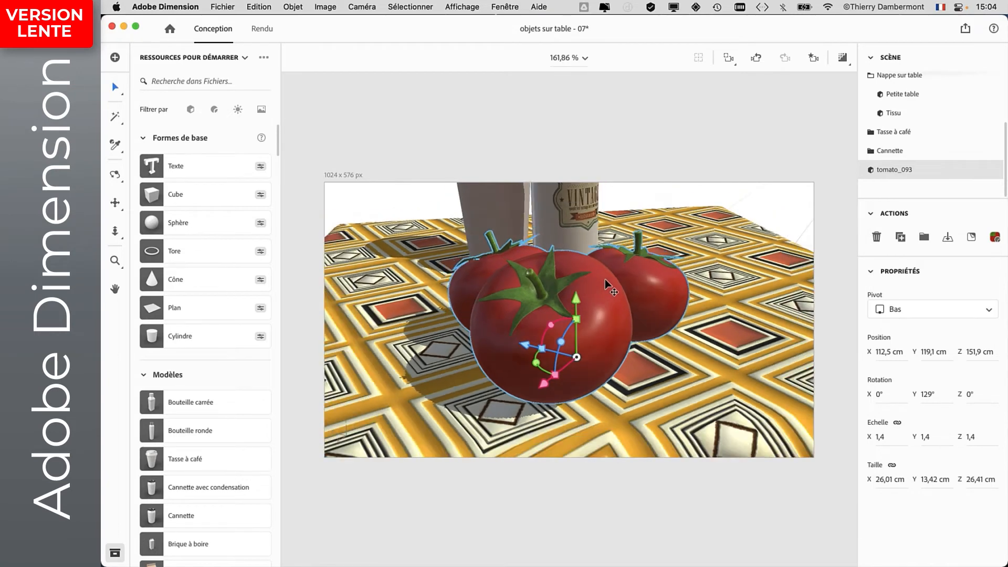
scroll(606, 281, "down", 5)
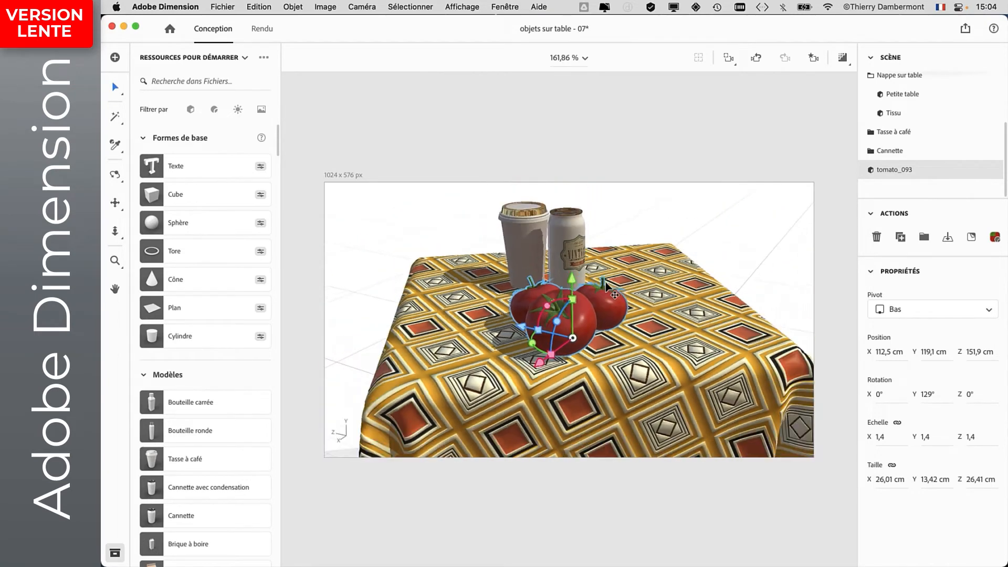
- Orbit and pan to a low, close angle on the tomatoes, cup and can
right_click_drag(648, 282, 675, 269)
scroll(632, 263, "up", 3)
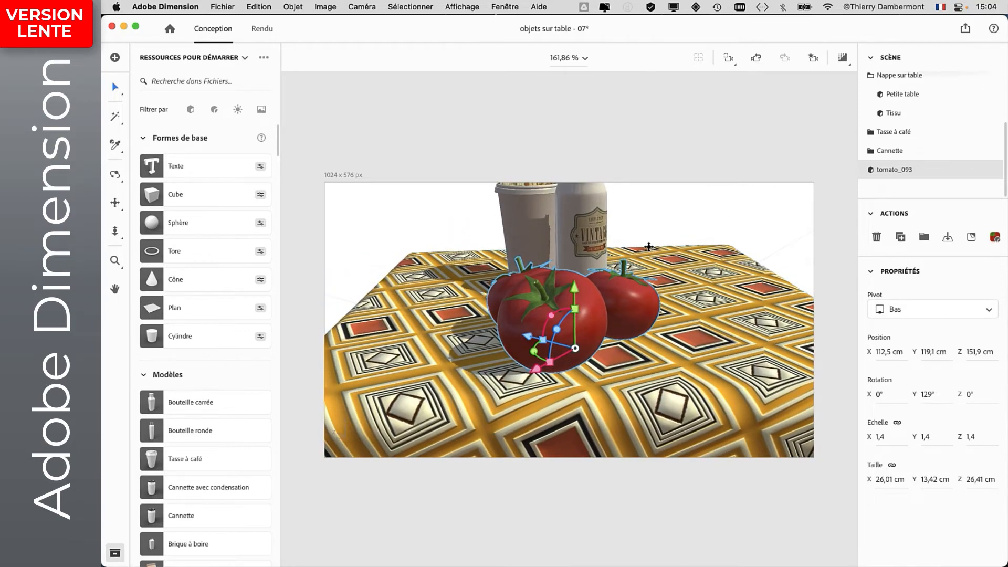
middle_click_drag(653, 254, 652, 317)
right_click_drag(652, 317, 677, 282)
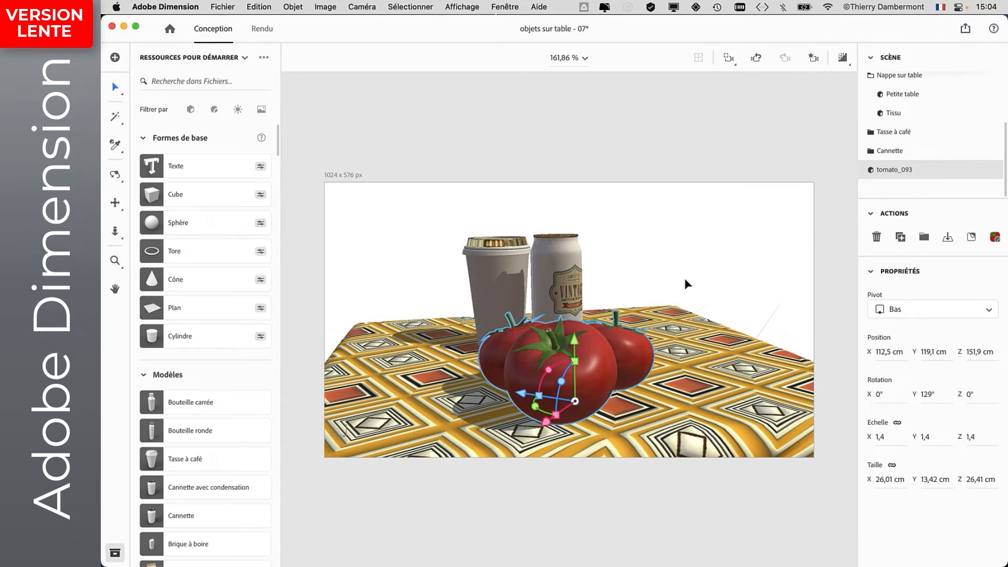
- Set the canvas zoom to 200 % and show the scene camera's perspective properties
left_click(585, 58)
left_click(533, 194)
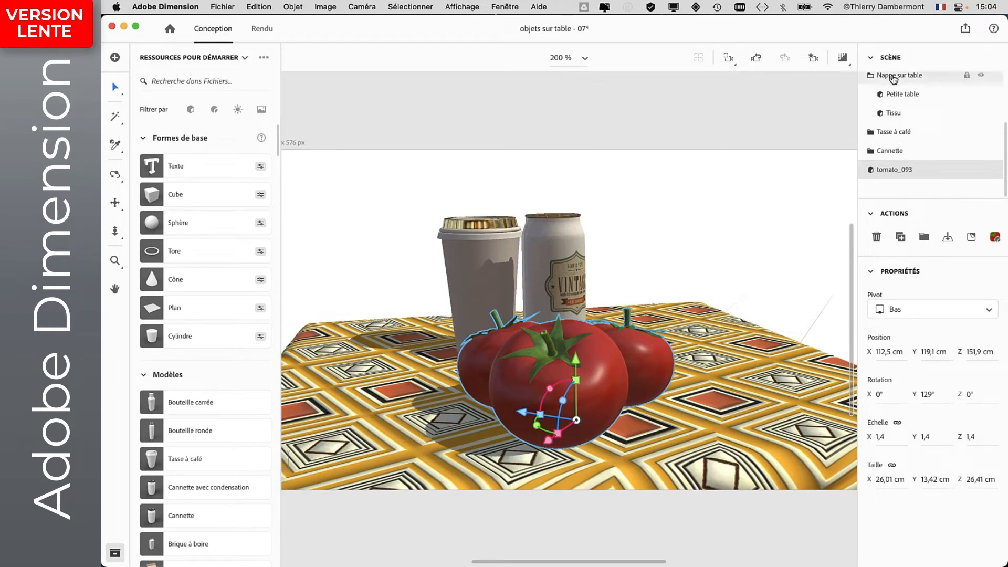
scroll(904, 117, "up", 3)
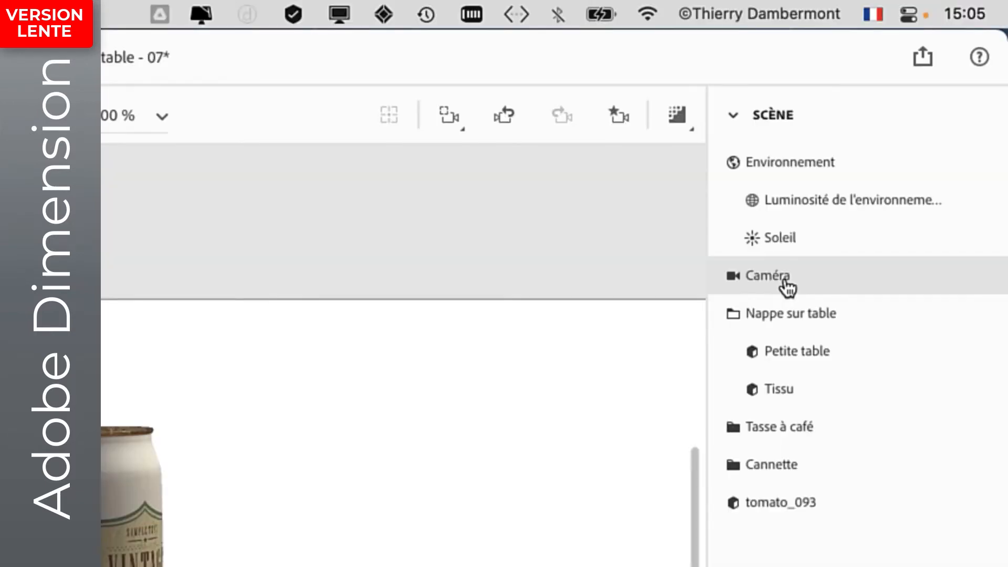
left_click(788, 287)
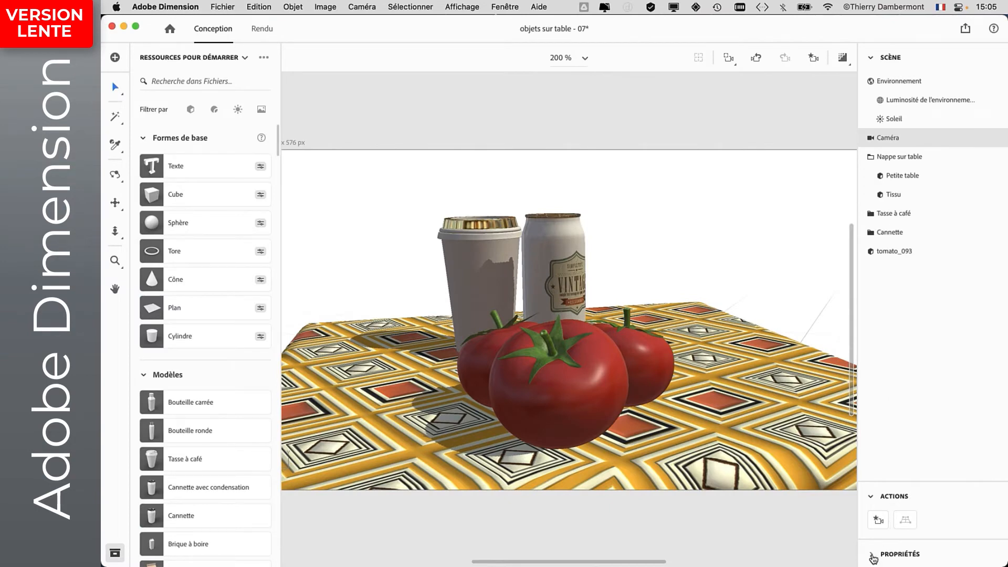
left_click(872, 557)
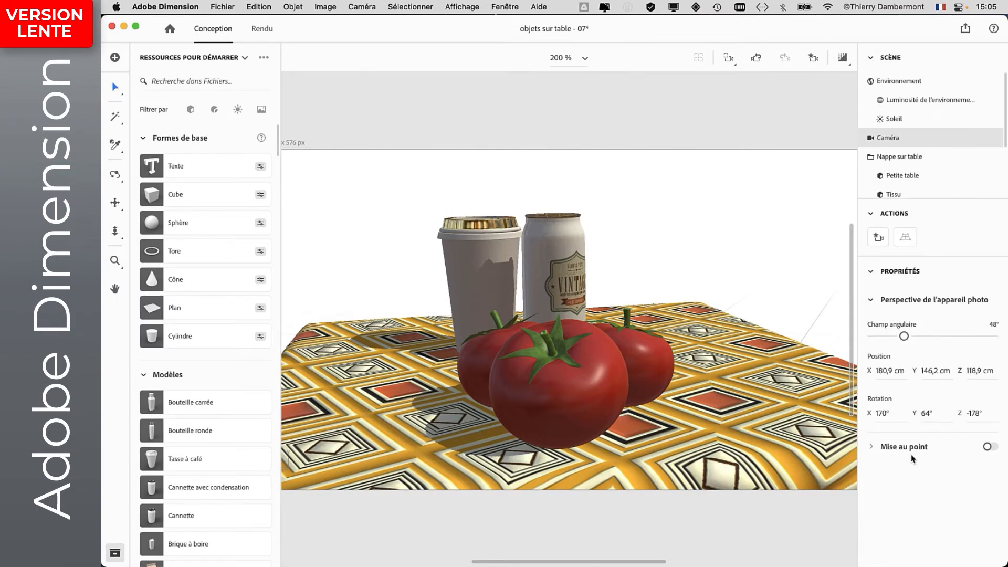
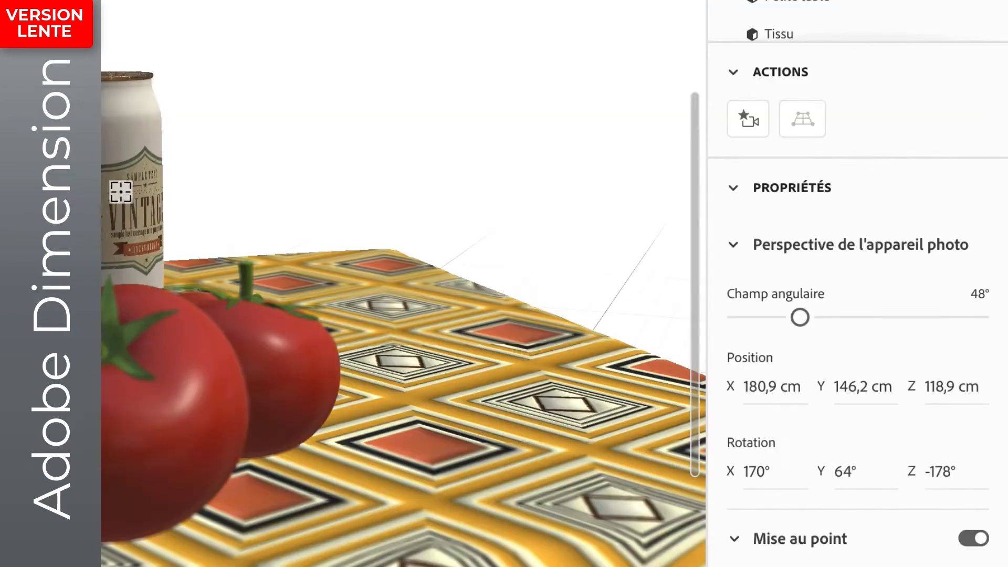
- Show the Environment properties (Arrière-plan, Éclairage global) in the Scene panel
left_click(793, 1)
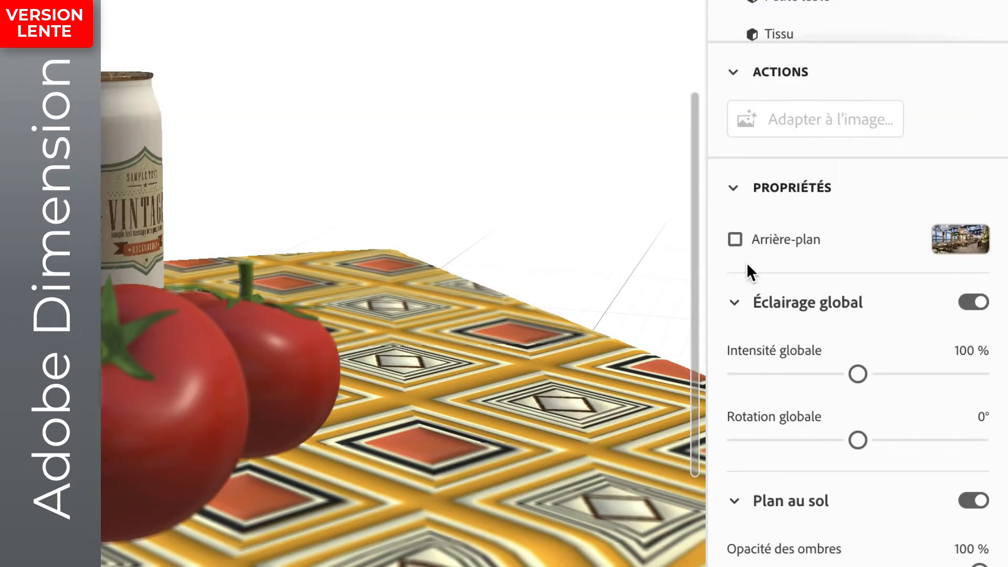
- Enable the restaurant photo as the scene background and open it in Photoshop
left_click(731, 235)
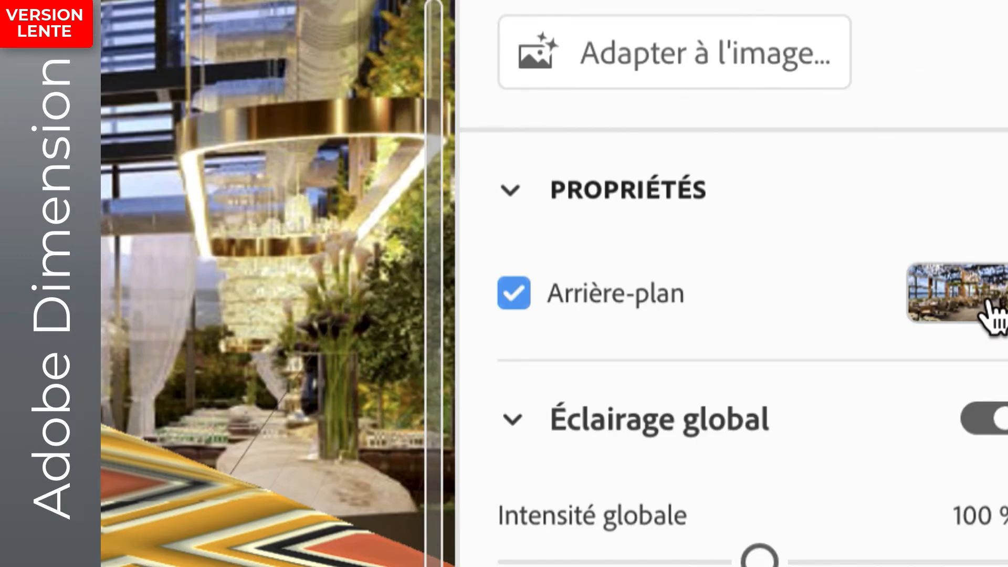
left_click(988, 313)
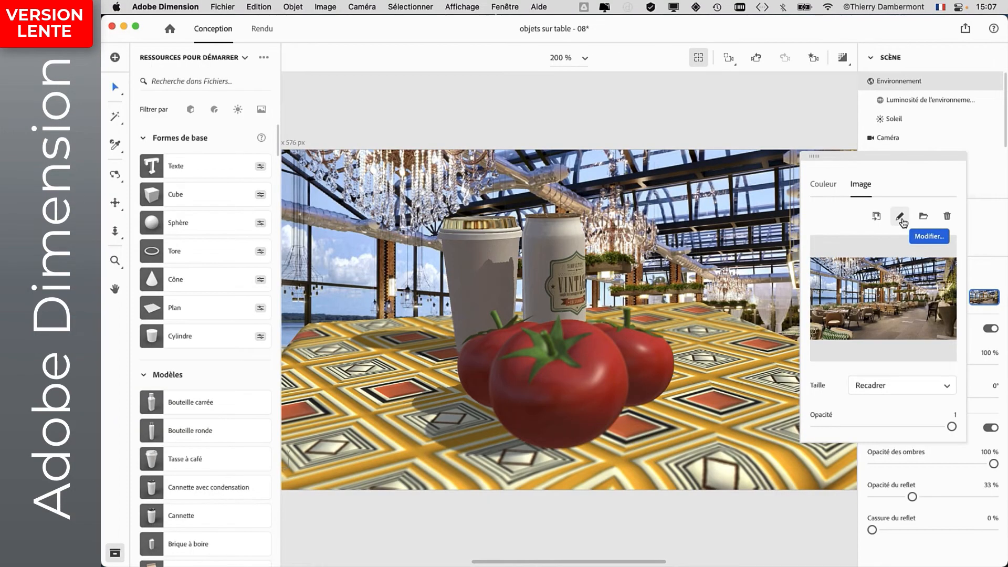
left_click(901, 217)
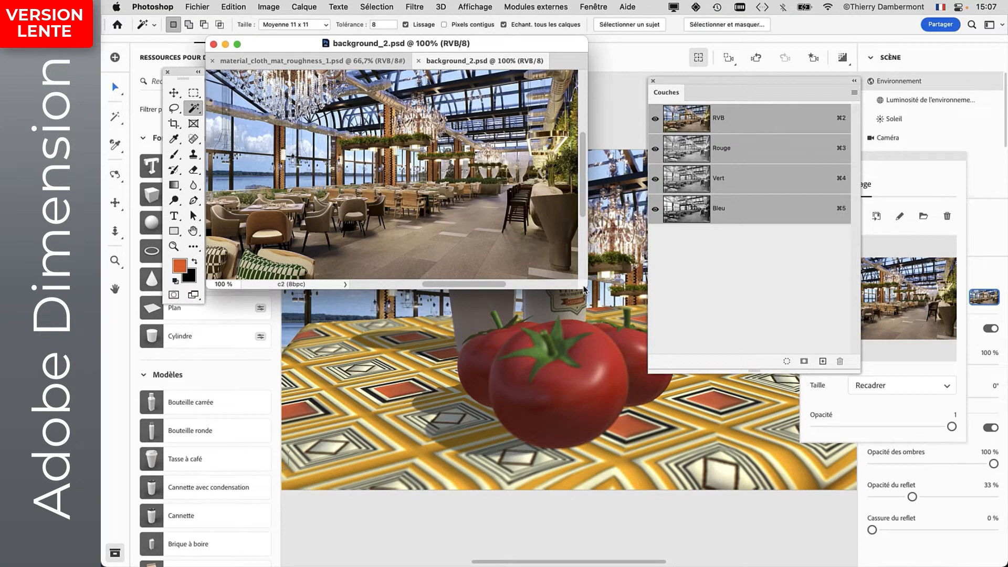
- Hide Dimension, enlarge the background_2.psd window and close the Couches panel
key("super+alt+h")
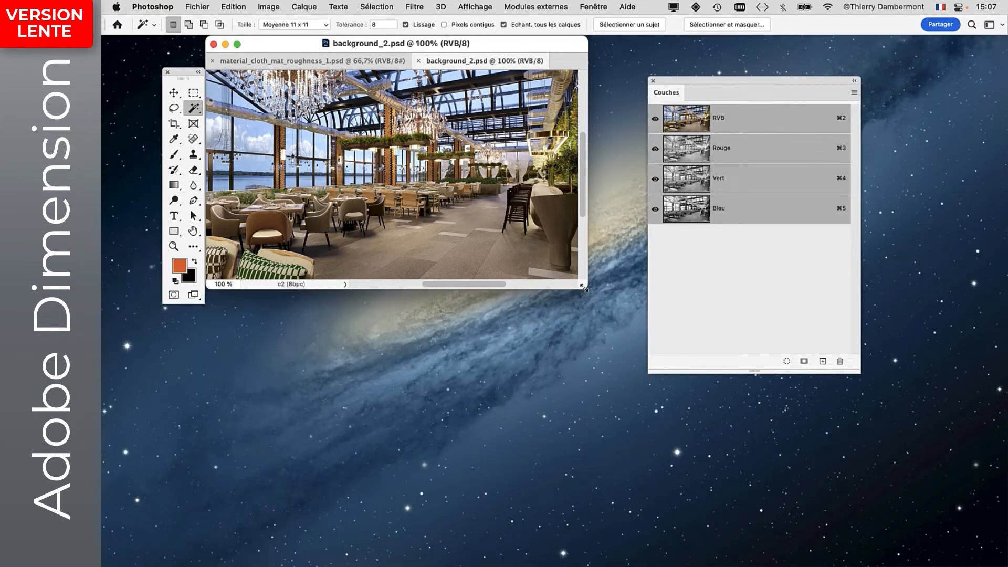
double_click(582, 286)
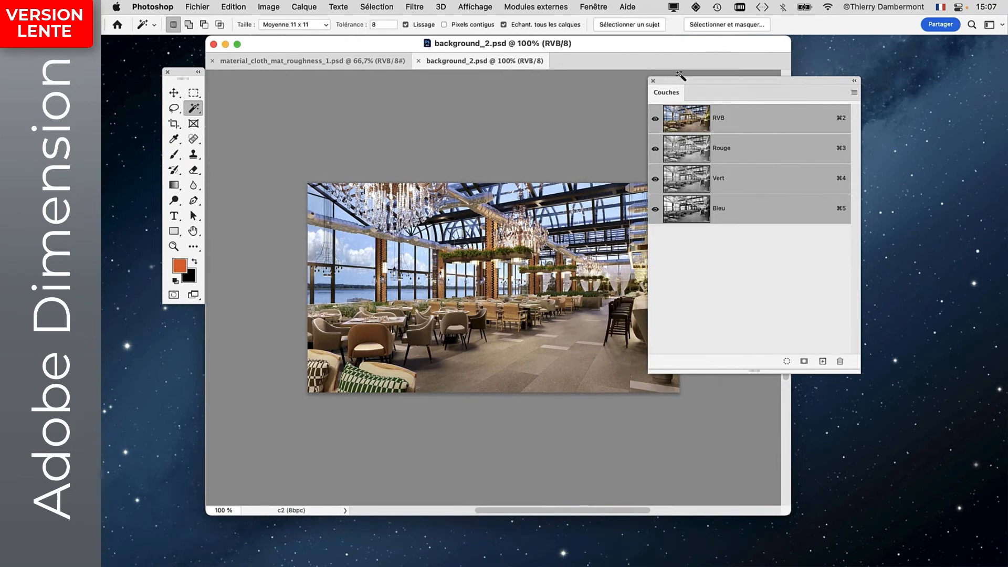
left_click_drag(680, 82, 735, 109)
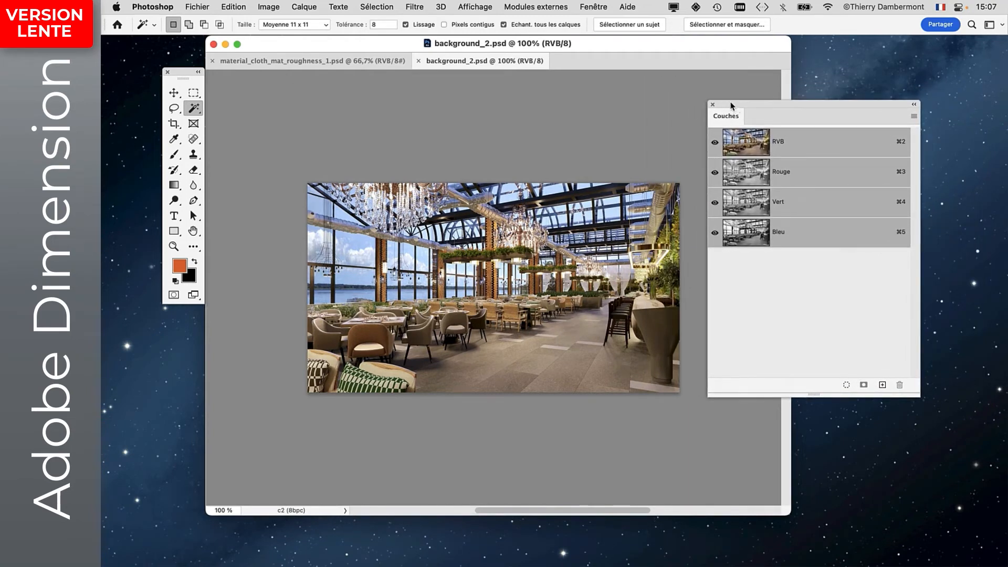
scroll(484, 297, "up", 5, "alt")
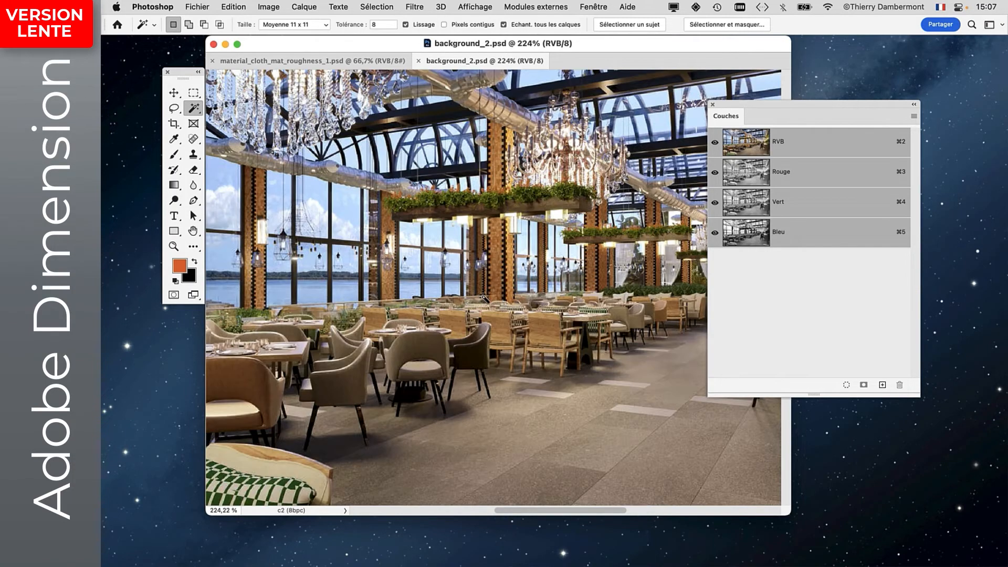
left_click_drag(785, 512, 1003, 564)
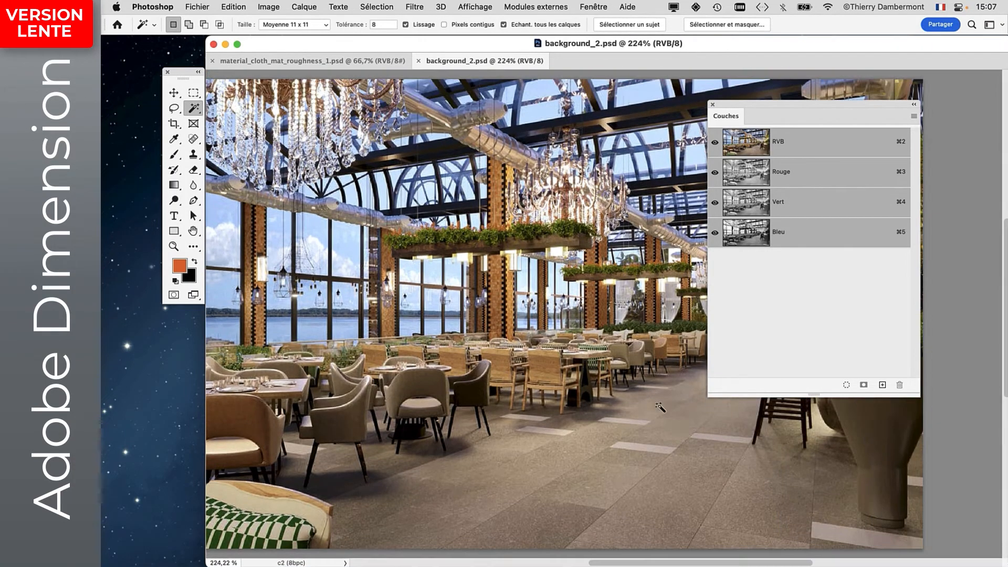
scroll(641, 395, "down", 2, "alt")
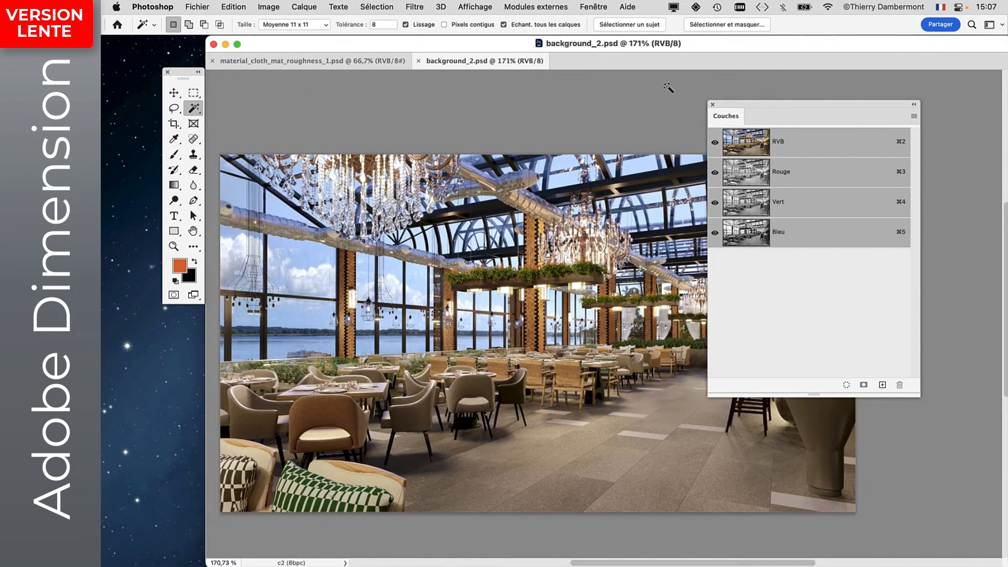
left_click(713, 104)
- Show the Calques panel and convert the background layer into smart object Calque 0
left_click(602, 6)
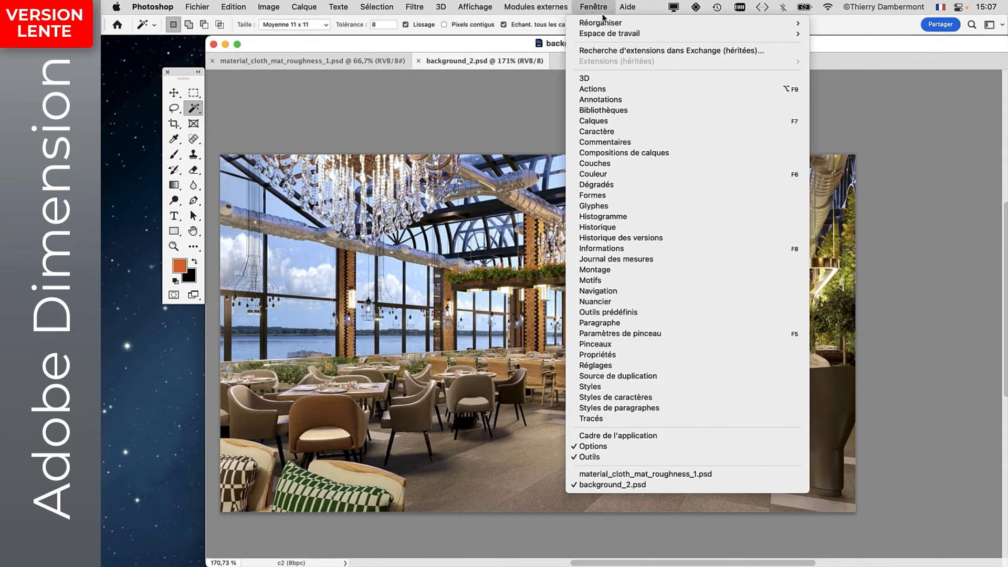
left_click(596, 121)
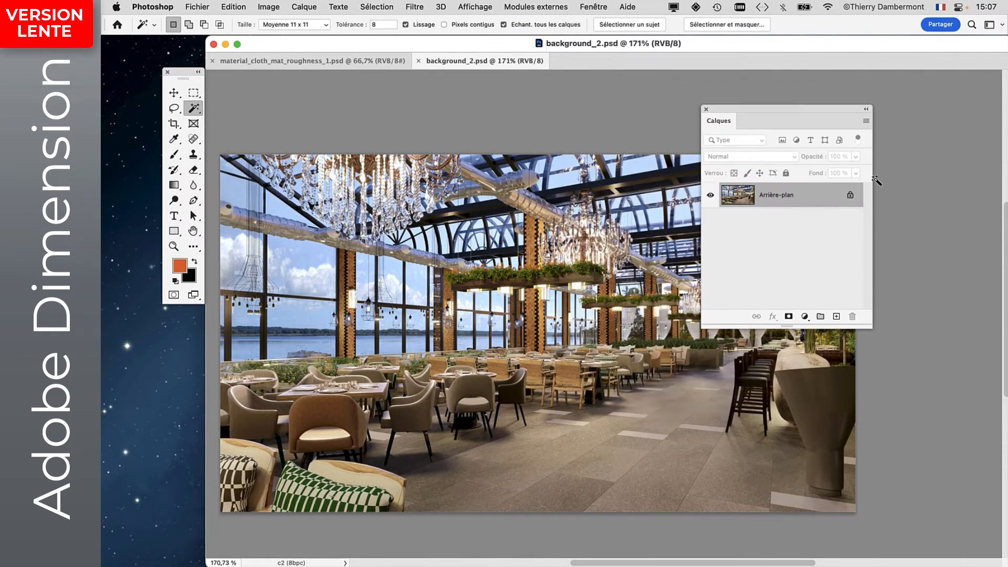
left_click_drag(870, 330, 943, 257)
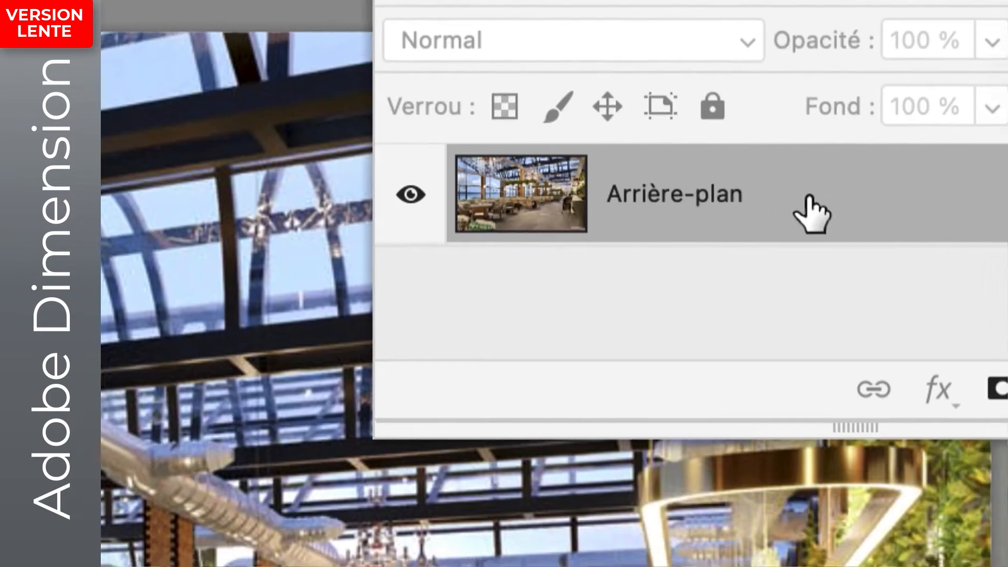
right_click(813, 191)
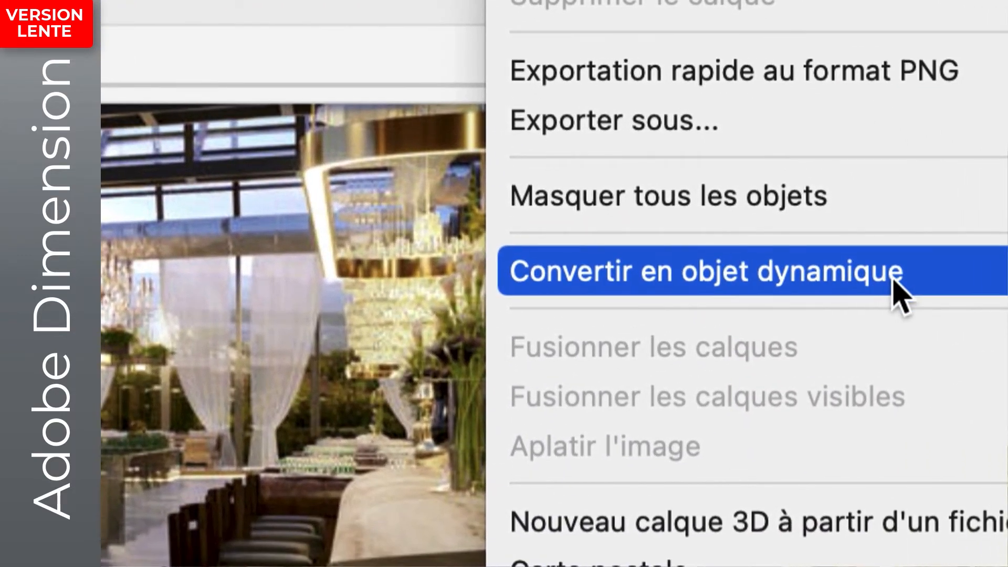
left_click(894, 281)
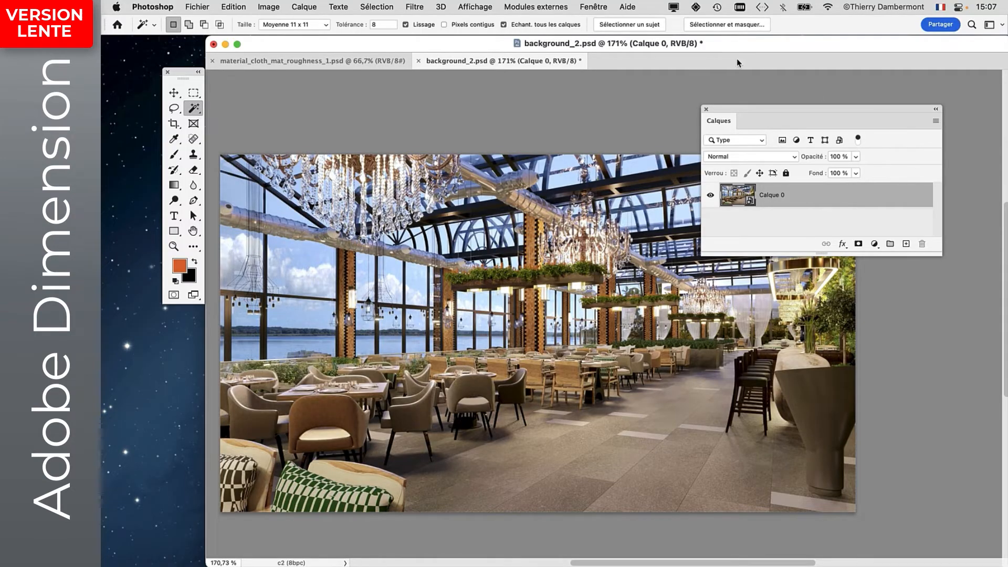
- Apply a Flou gaussien filter with a 4,3-pixel radius to the restaurant background
left_click(413, 6)
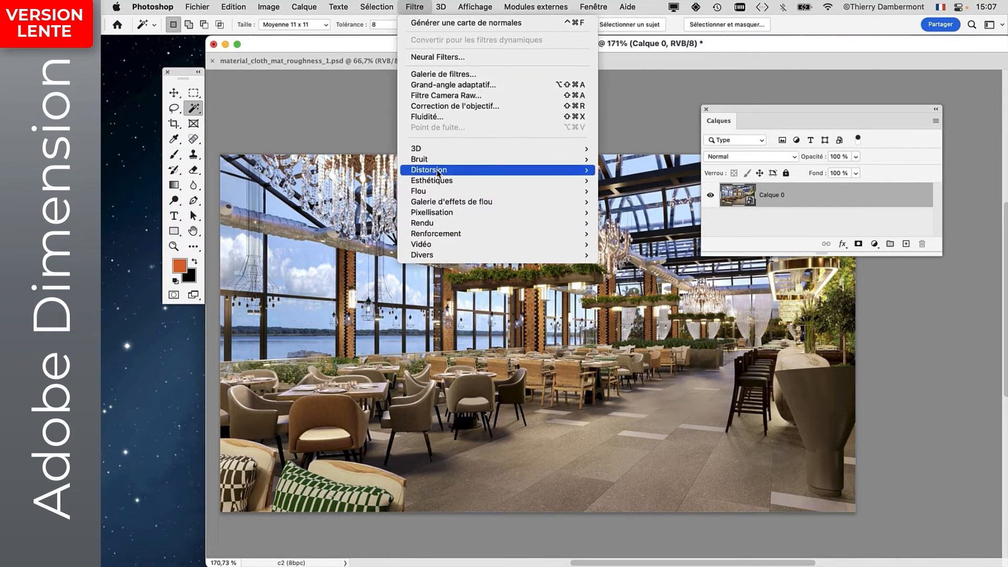
mouse_move(441, 191)
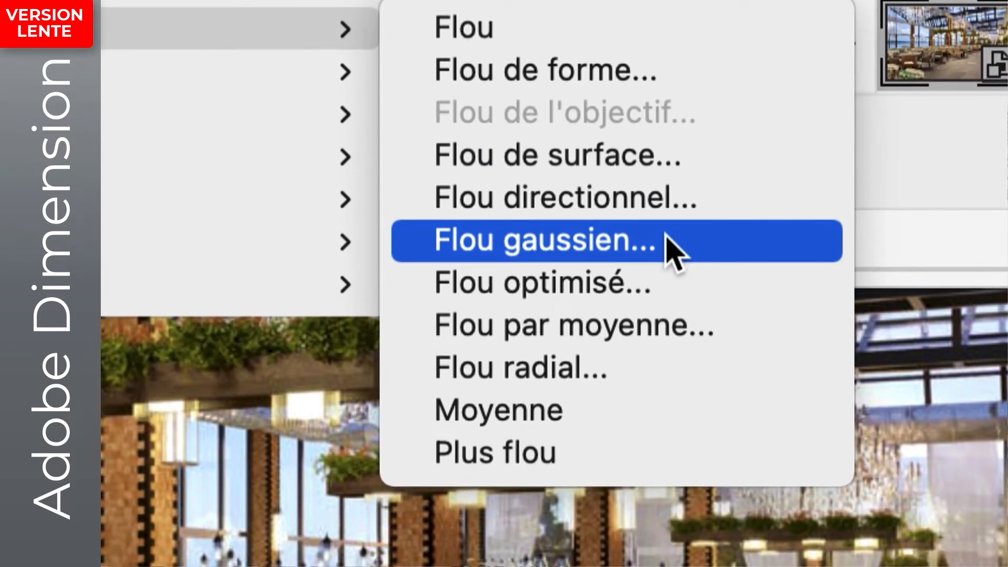
left_click(667, 239)
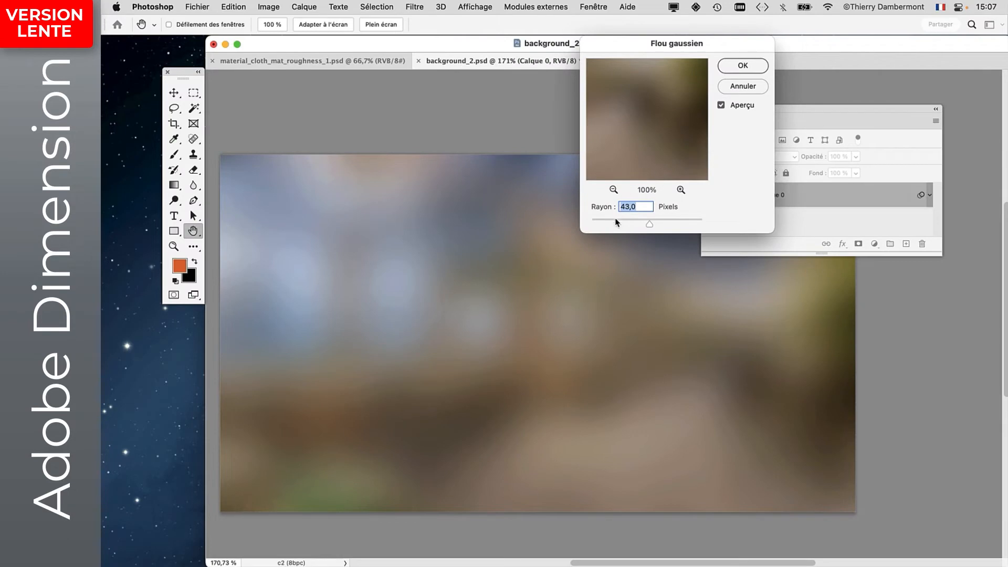
left_click(616, 222)
left_click_drag(615, 221, 618, 222)
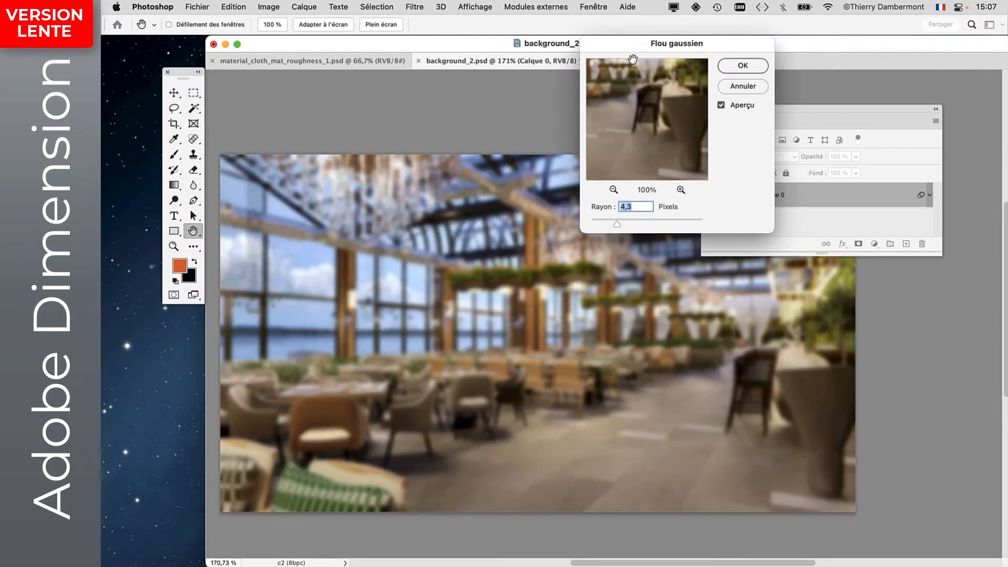
left_click_drag(637, 42, 877, 38)
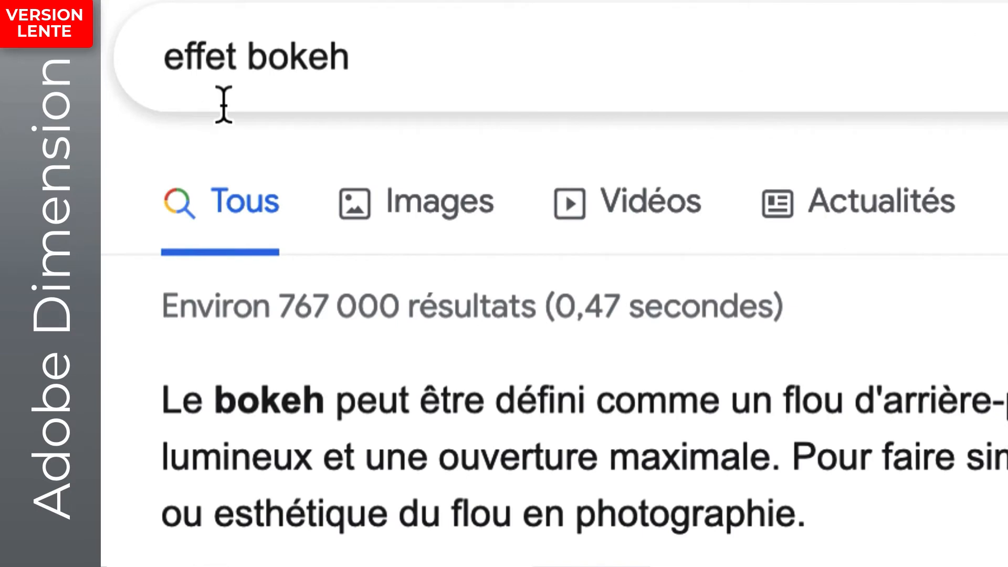
- Browse Google Images results for 'effet bokeh' and read the Quora page on bokeh history
left_click(415, 202)
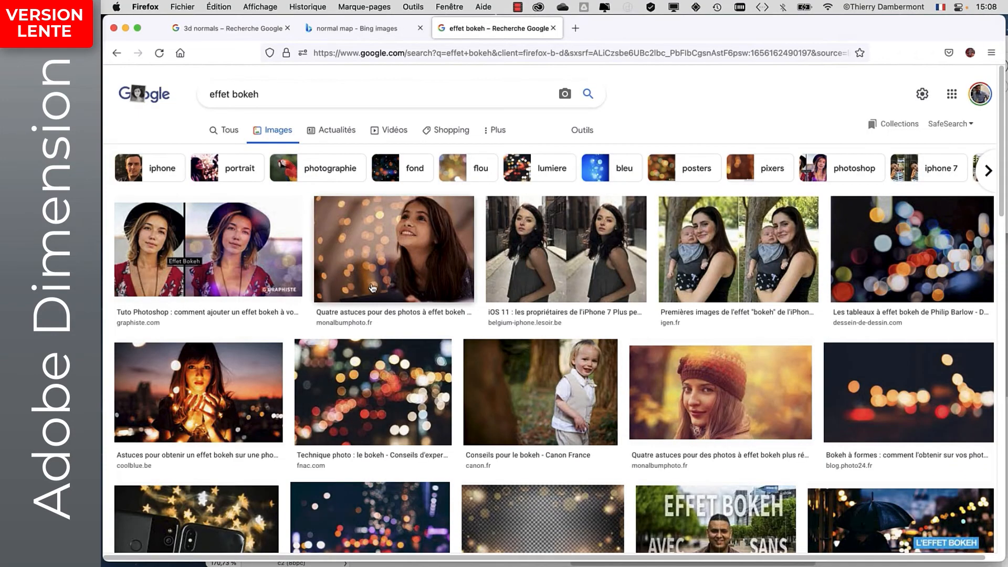
scroll(362, 284, "down", 3)
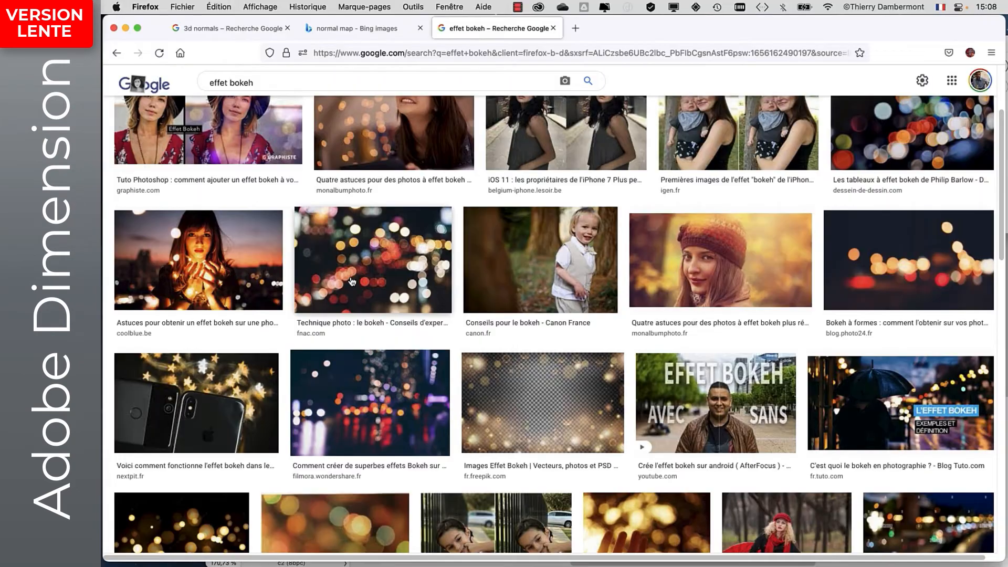
scroll(352, 282, "down", 3)
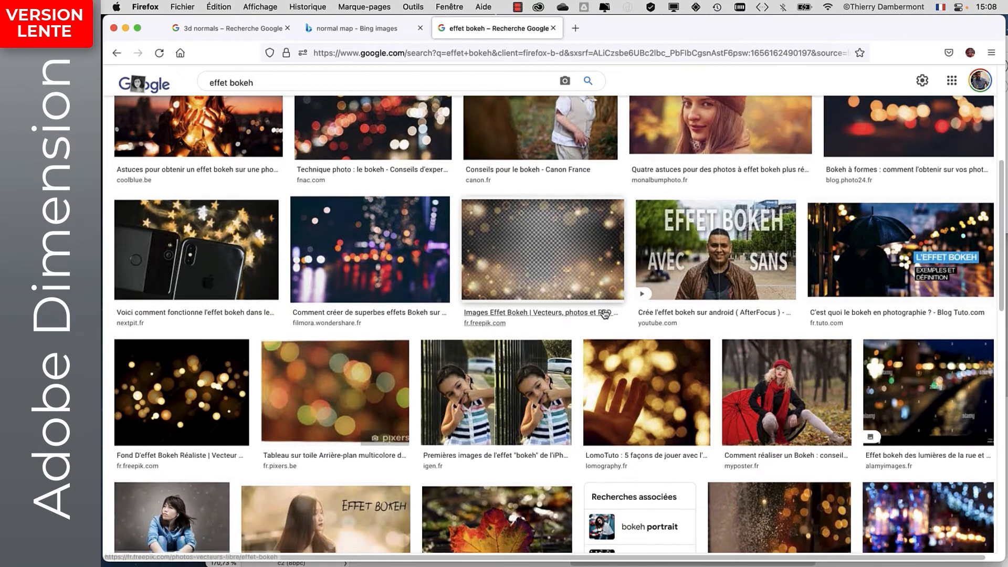
scroll(604, 312, "down", 5)
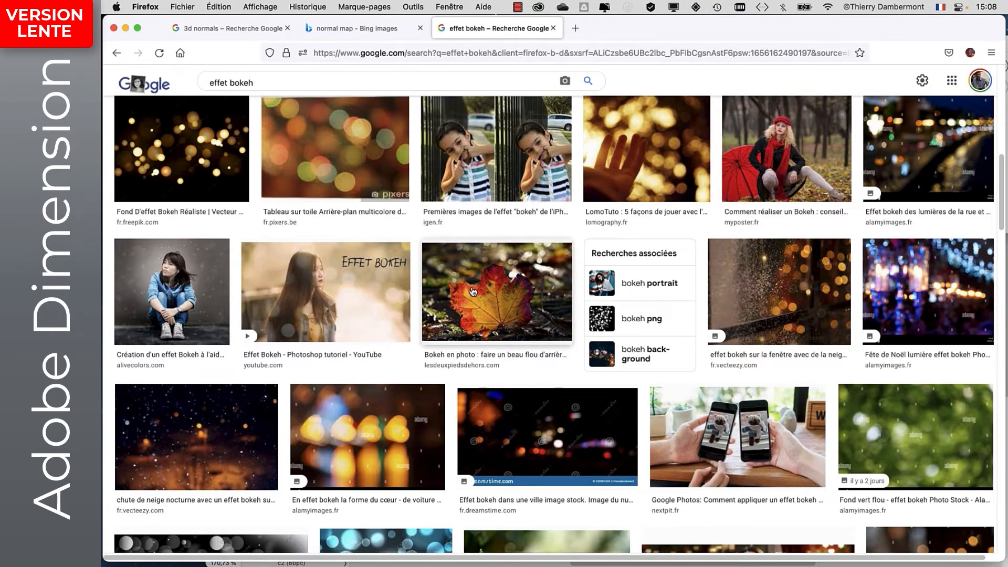
scroll(473, 291, "down", 1)
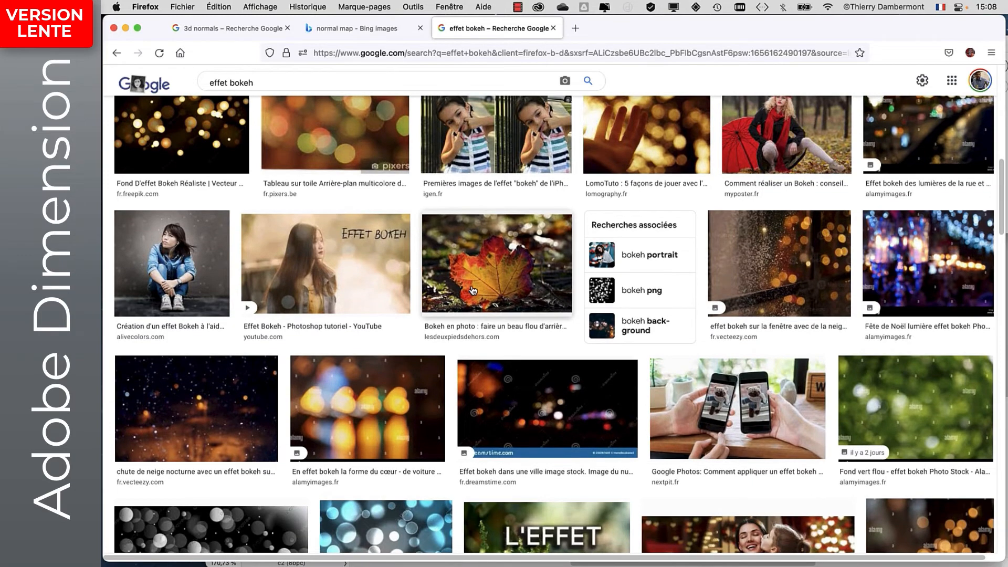
scroll(473, 290, "down", 2)
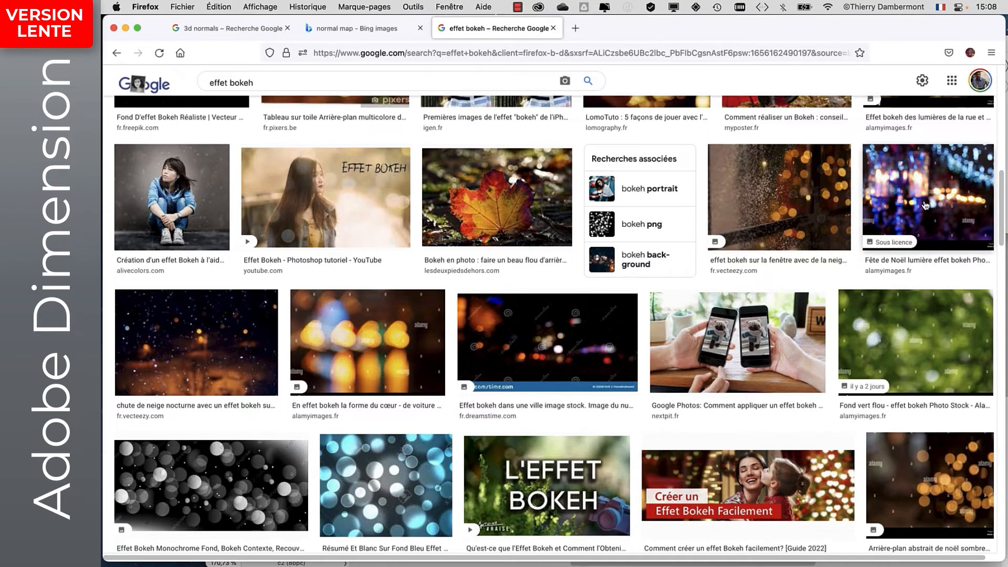
scroll(840, 246, "down", 8)
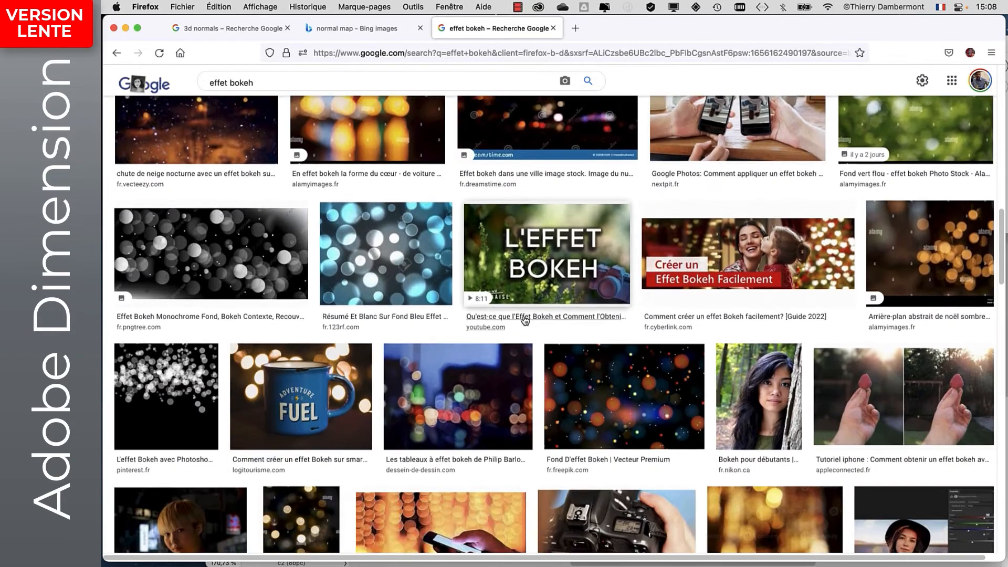
scroll(525, 320, "down", 5)
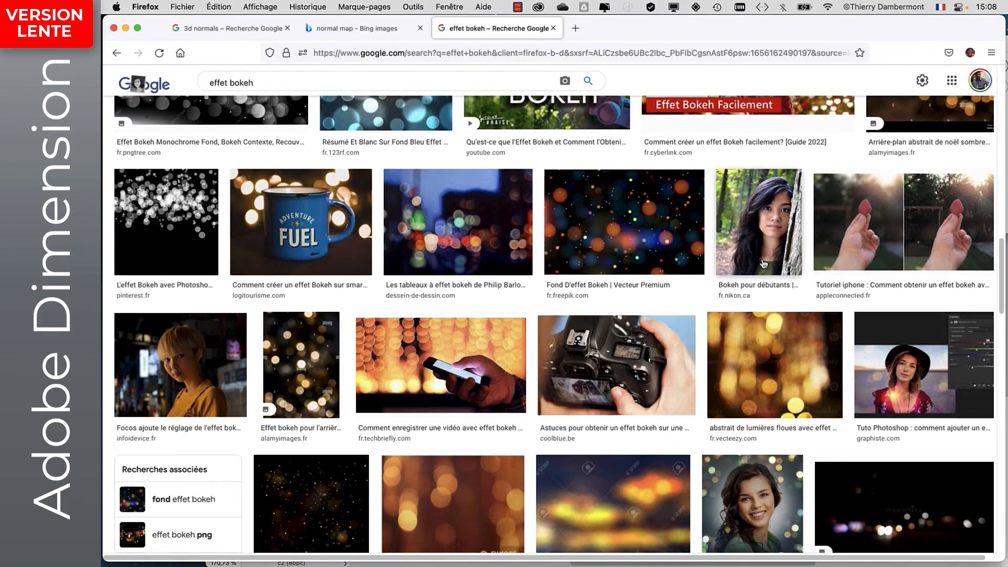
scroll(762, 264, "down", 4)
scroll(764, 273, "down", 3)
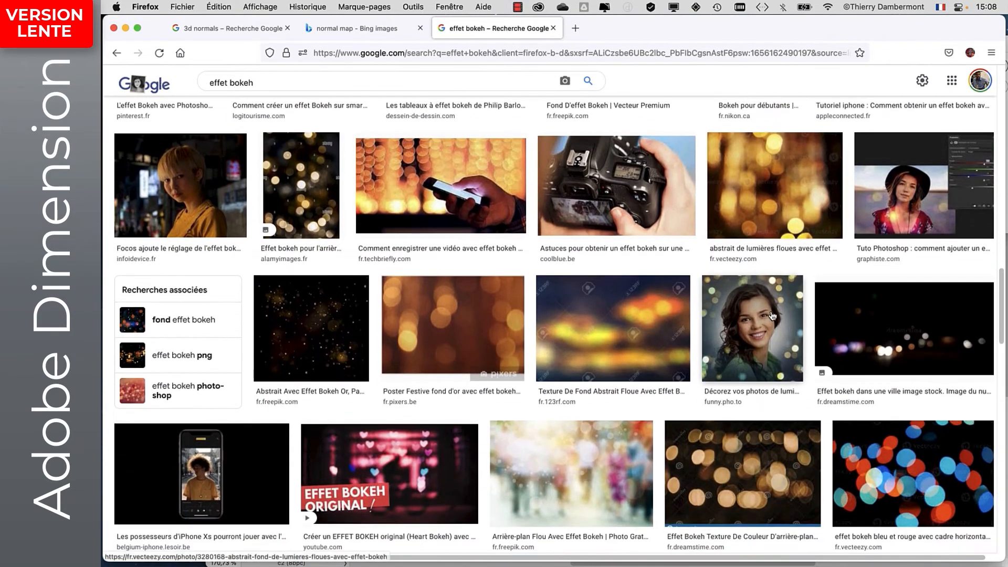
scroll(777, 326, "down", 7)
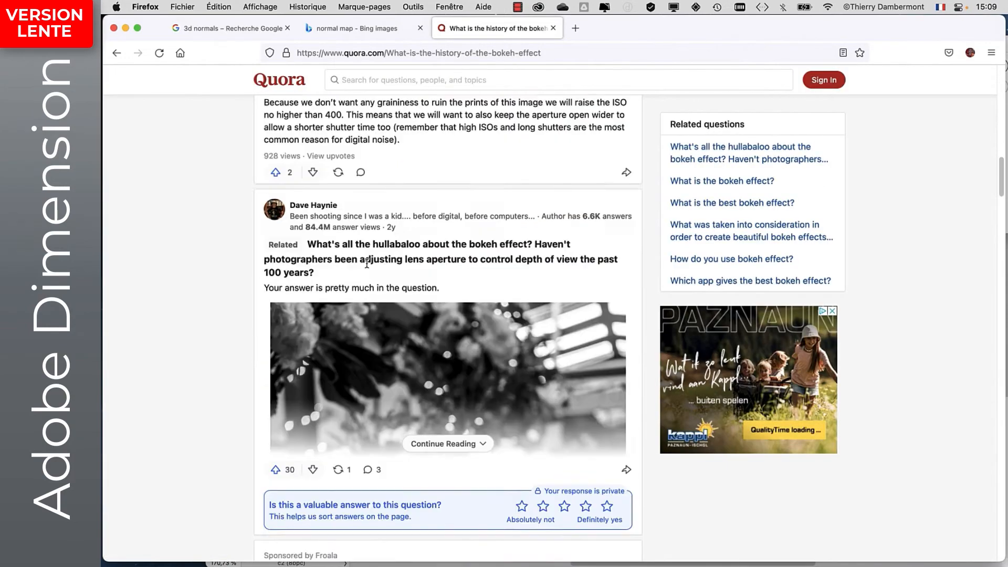
scroll(367, 267, "down", 10)
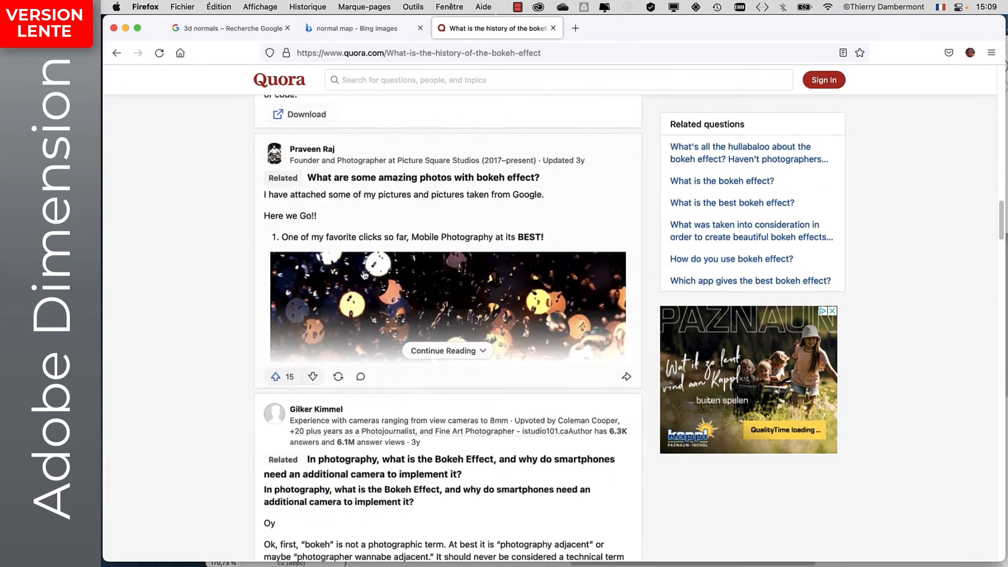
scroll(363, 274, "down", 7)
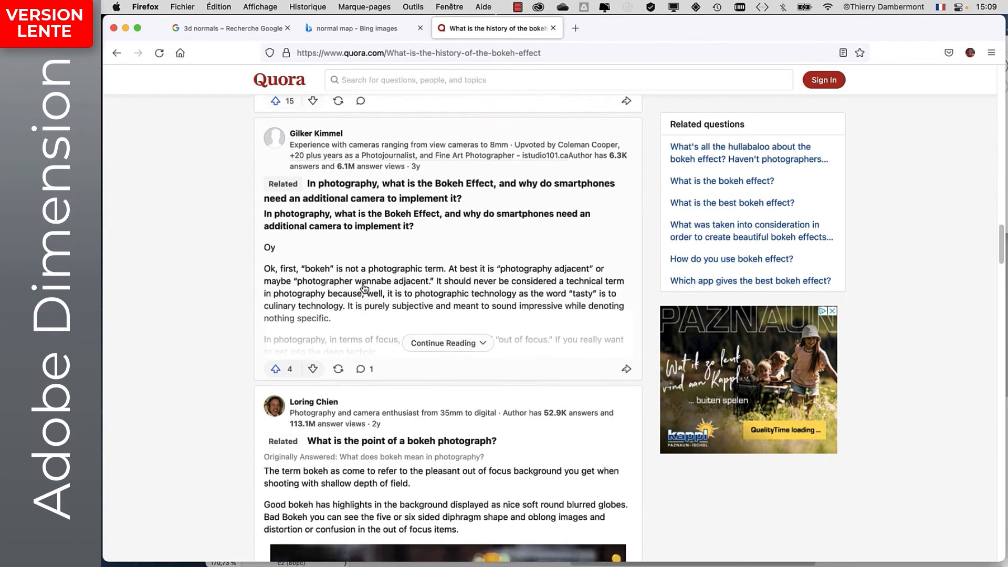
- Confirm the Gaussian blur, compare it on and off, then lower its radius to 2,5 pixels
left_click(126, 28)
left_click(361, 39)
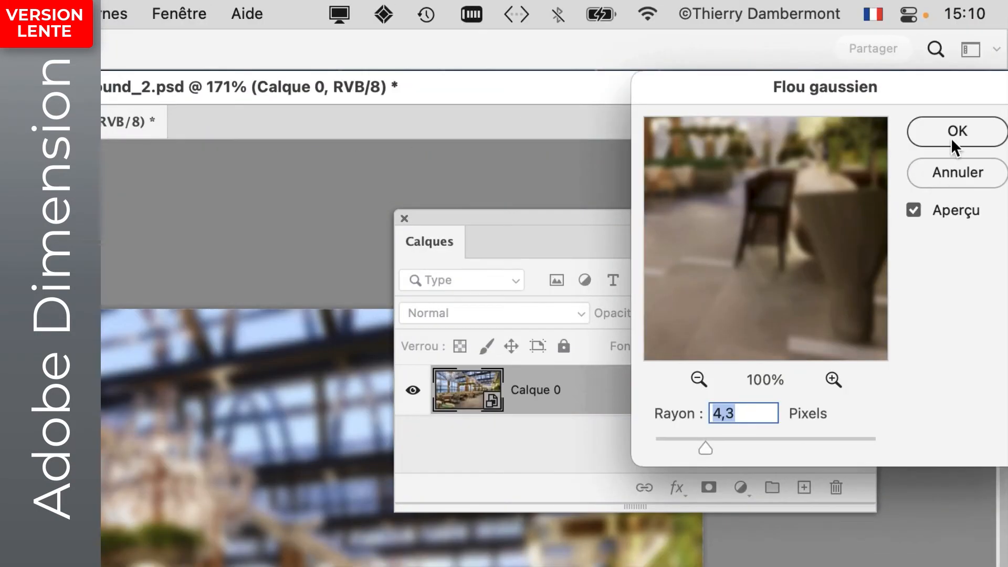
left_click(952, 137)
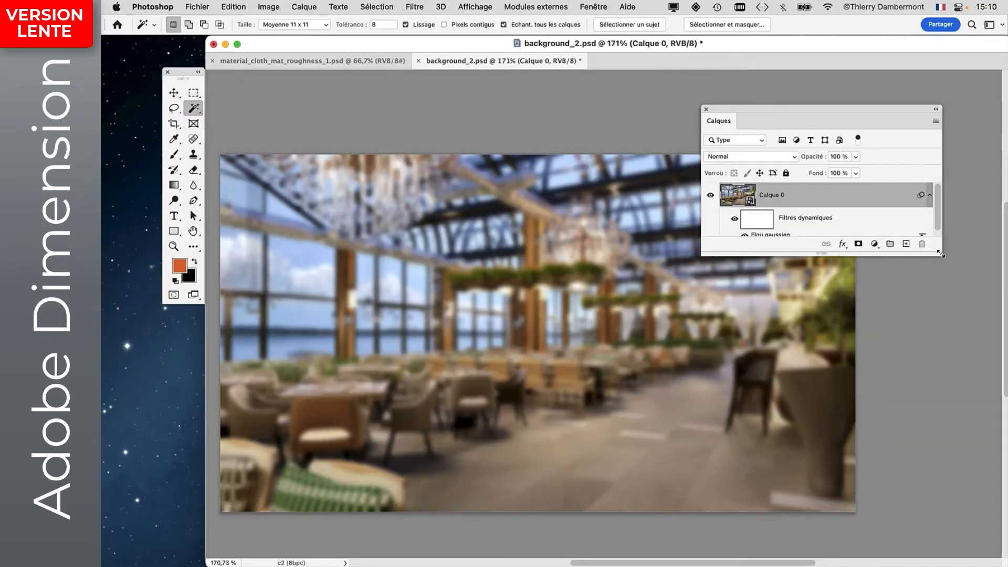
left_click_drag(940, 254, 935, 358)
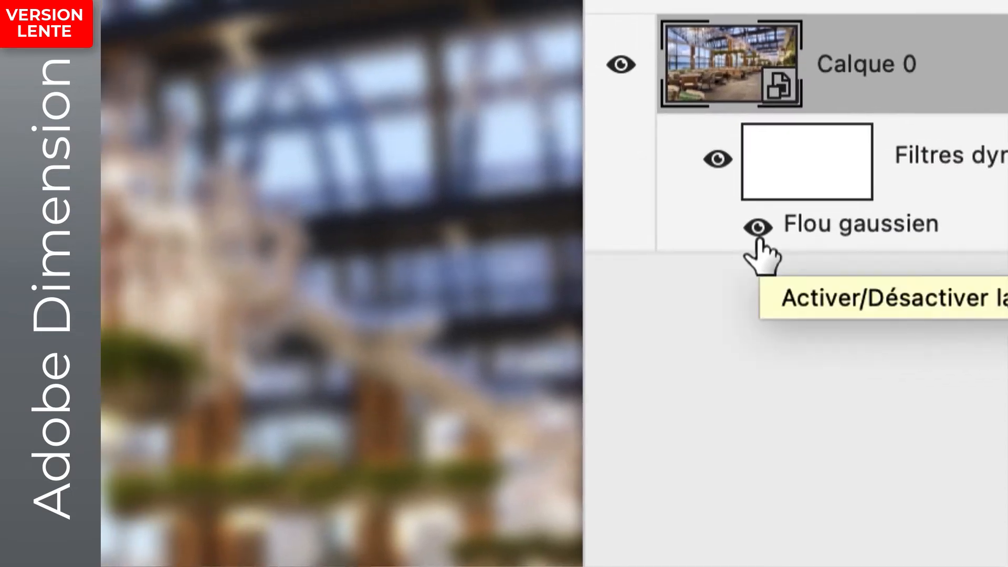
left_click(545, 227)
left_click(756, 231)
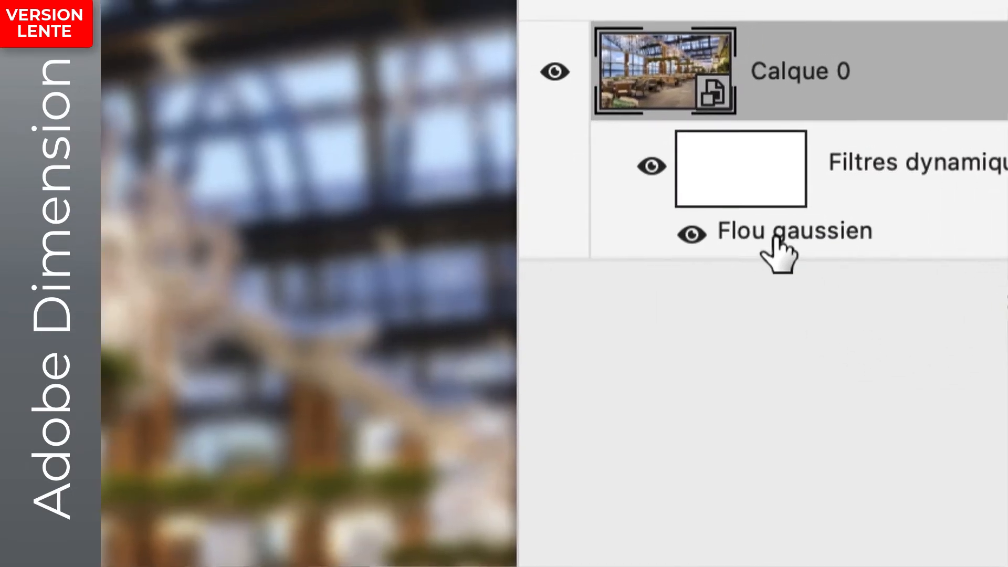
double_click(776, 234)
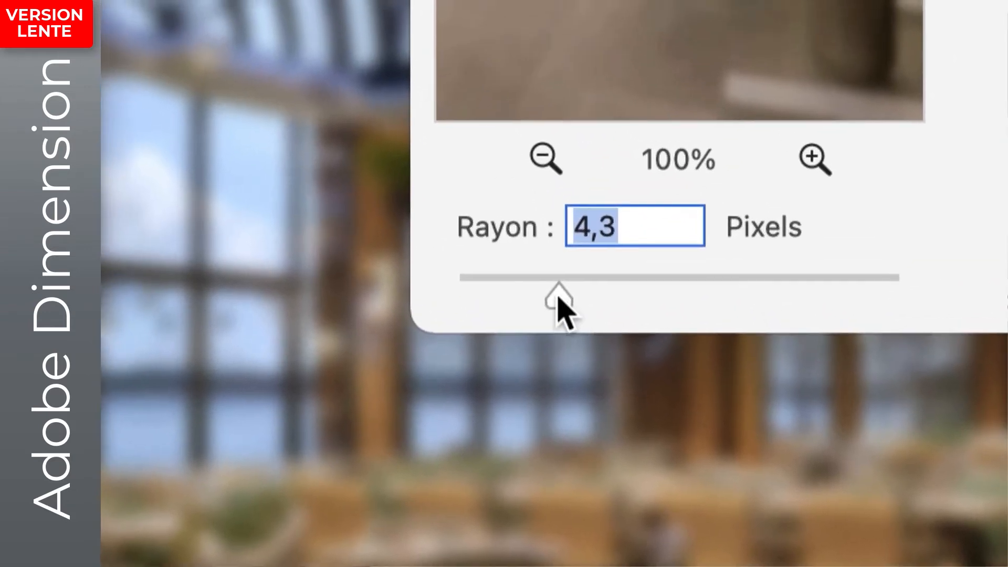
left_click_drag(535, 270, 493, 270)
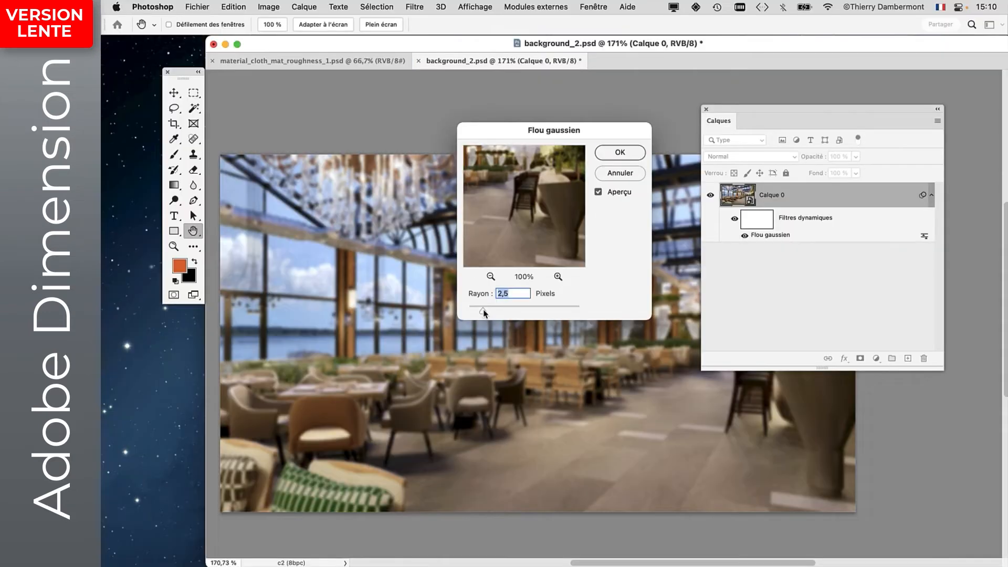
left_click(634, 151)
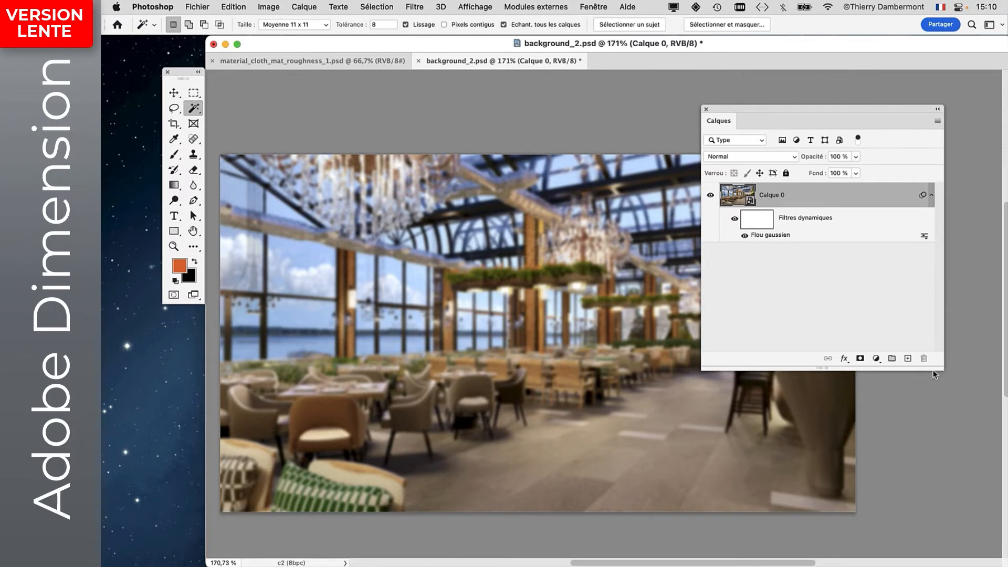
- Delete the Gaussian blur smart filter from Calque 0
left_click_drag(940, 368, 928, 294)
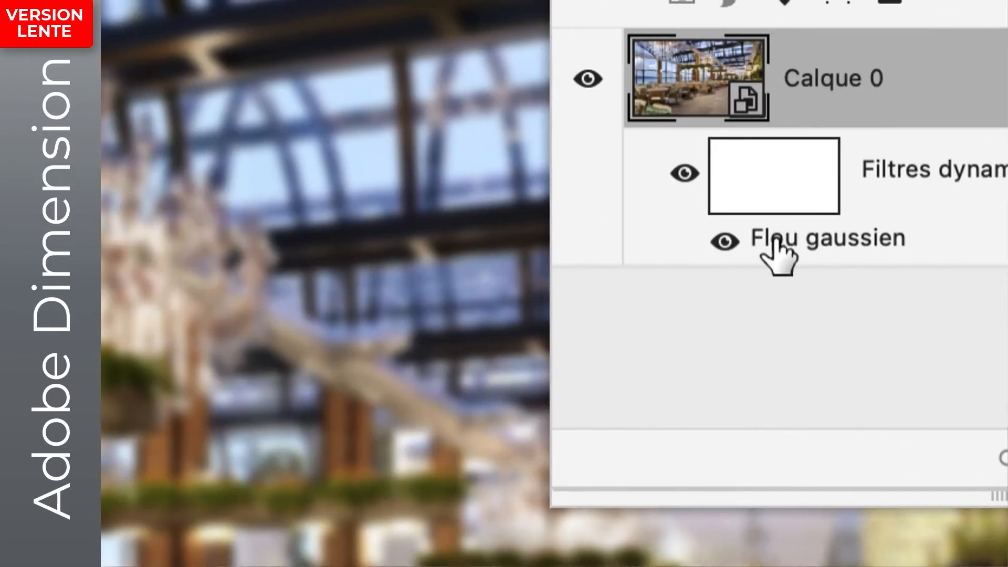
left_click_drag(560, 291, 830, 374)
left_click_drag(827, 258, 899, 281)
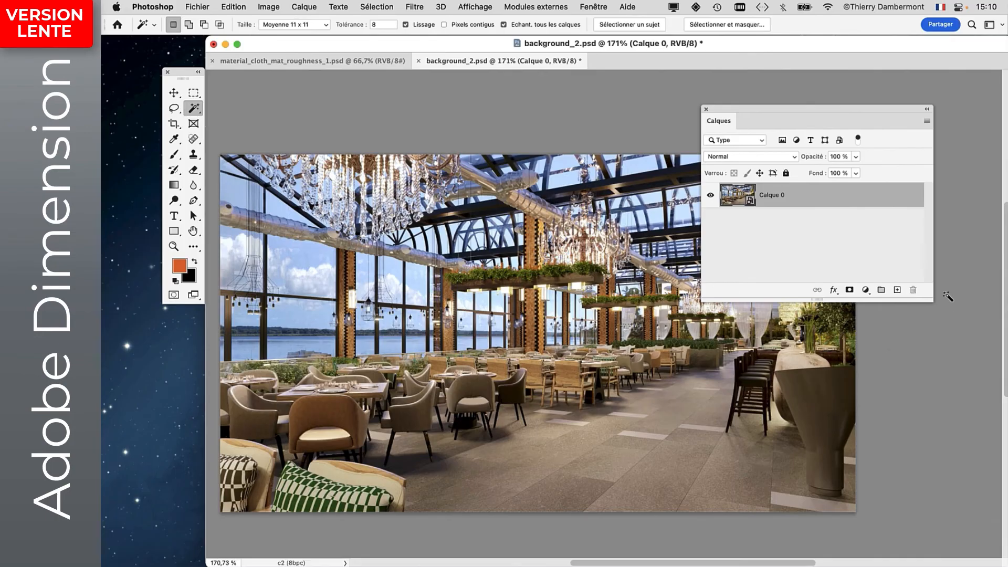
left_click_drag(937, 317, 876, 315)
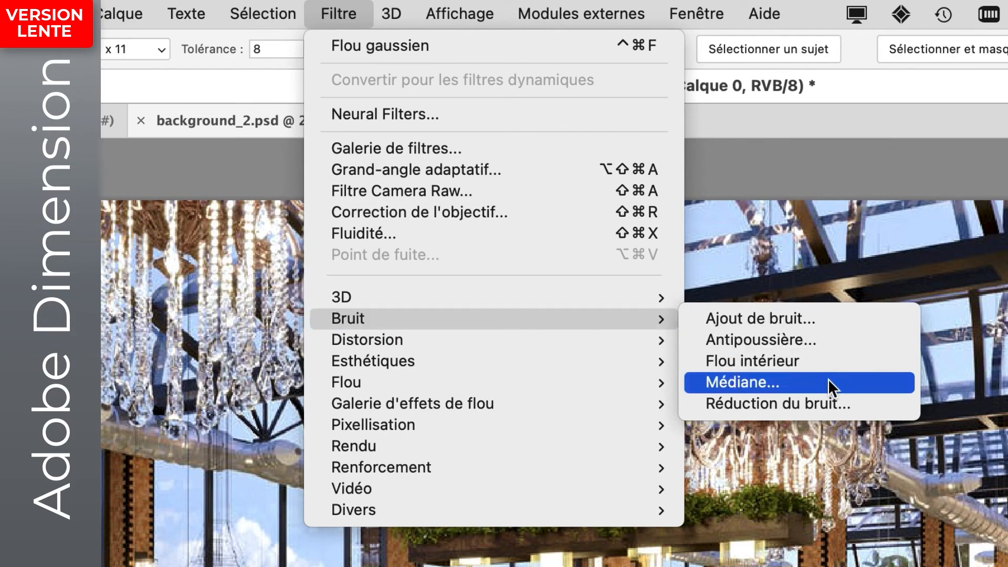
- Apply a Médiane noise filter with a 5-pixel radius to the restaurant background
left_click(827, 380)
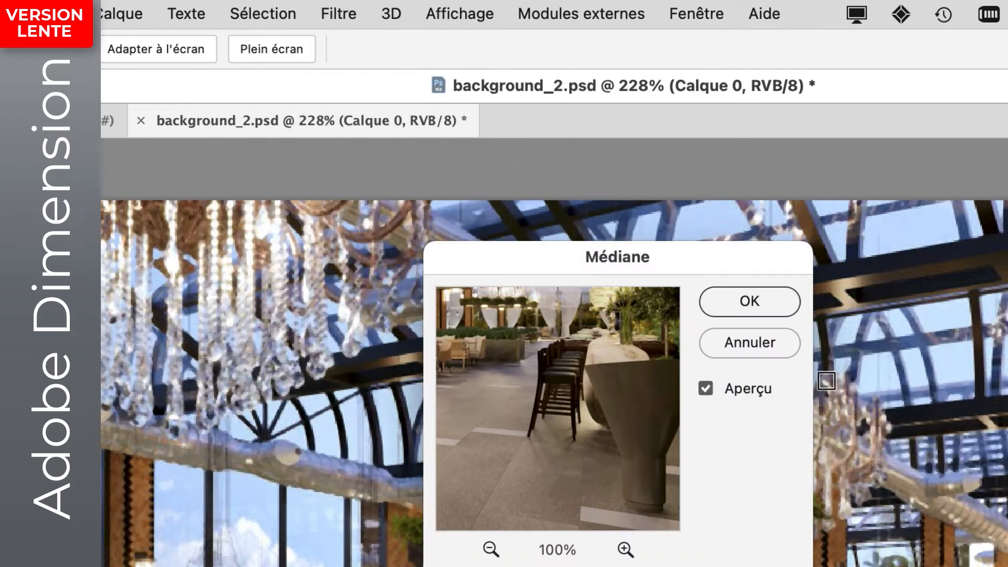
left_click_drag(576, 137, 734, 160)
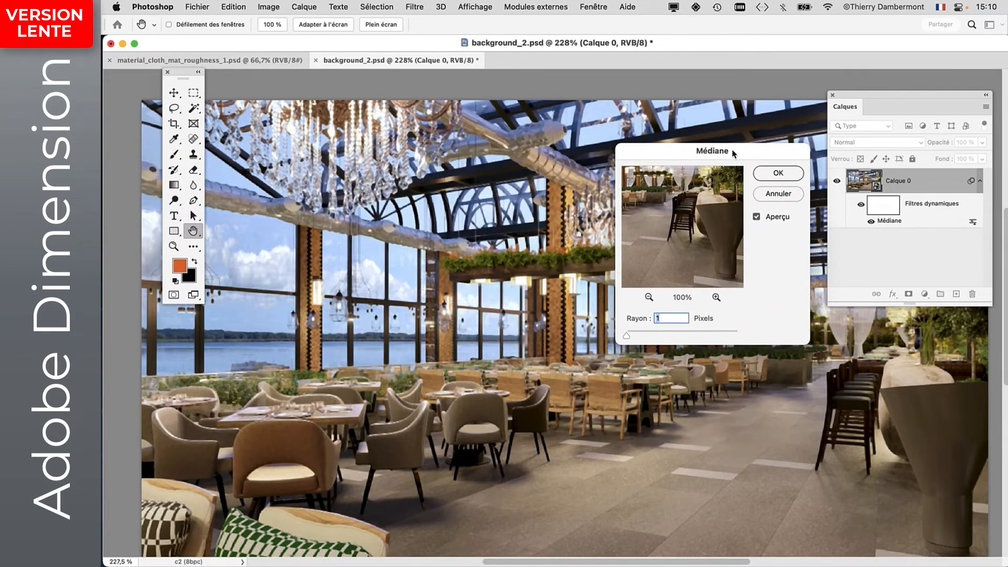
key("alt")
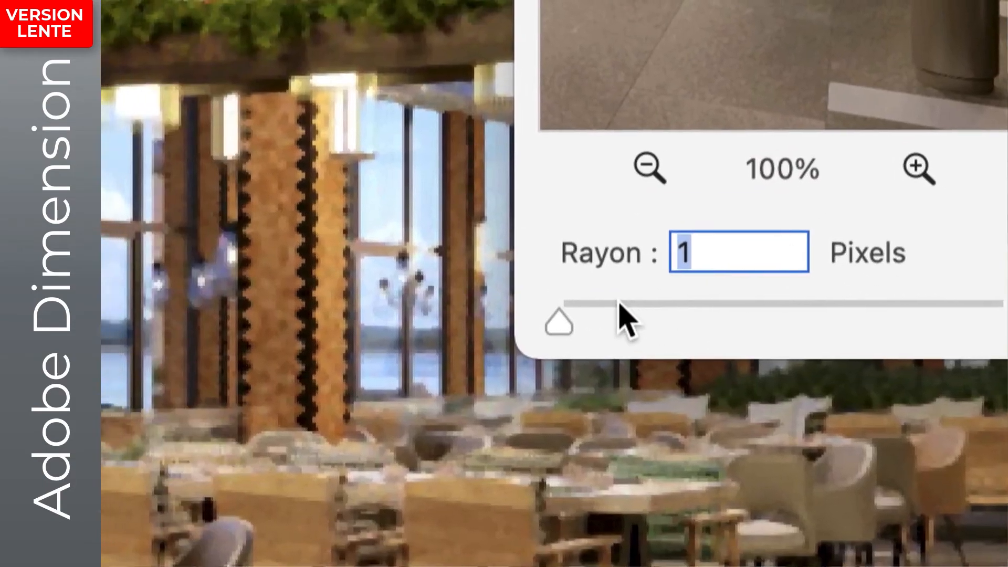
left_click_drag(620, 304, 631, 336)
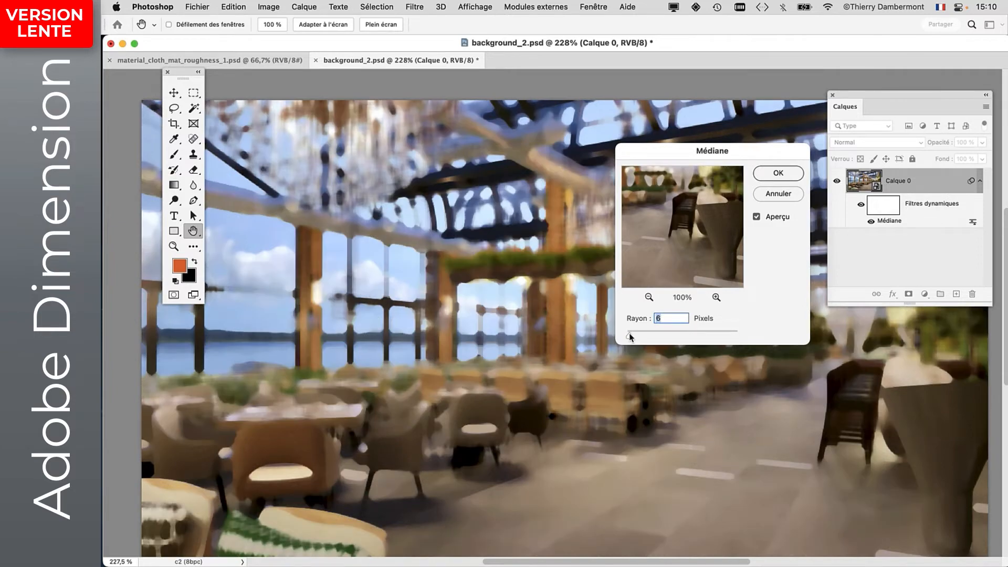
left_click(756, 175)
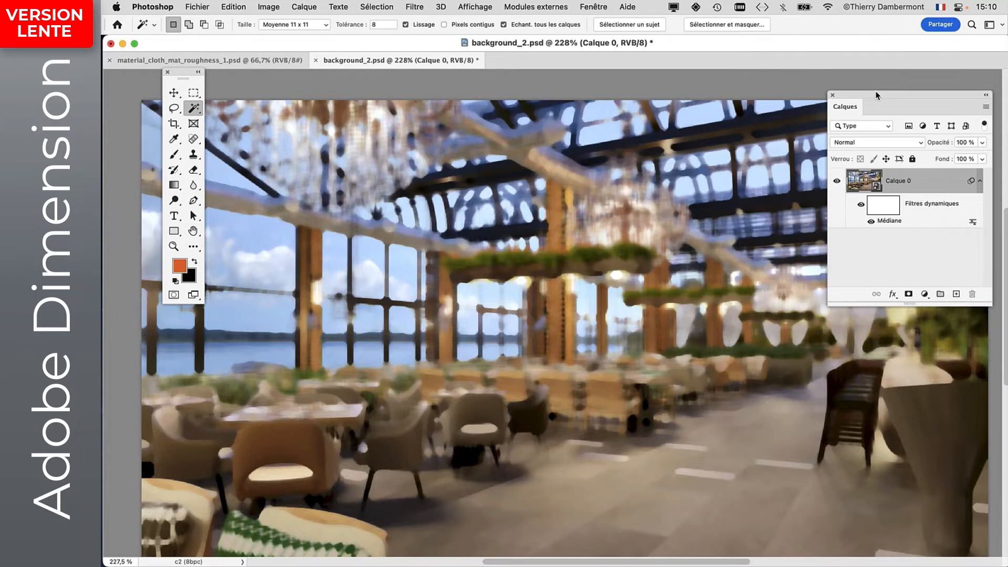
left_click_drag(876, 96, 846, 85)
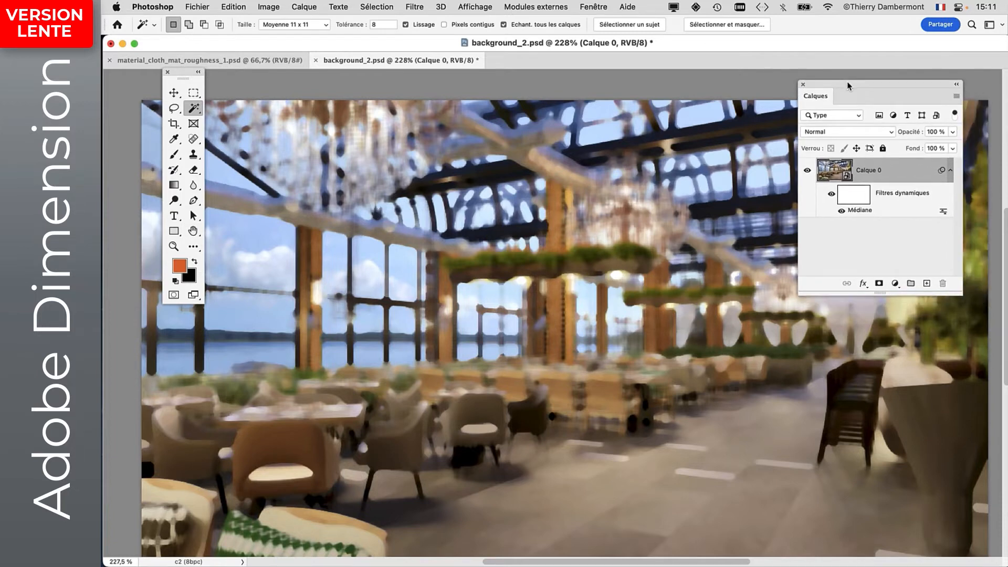
left_click_drag(961, 294, 979, 345)
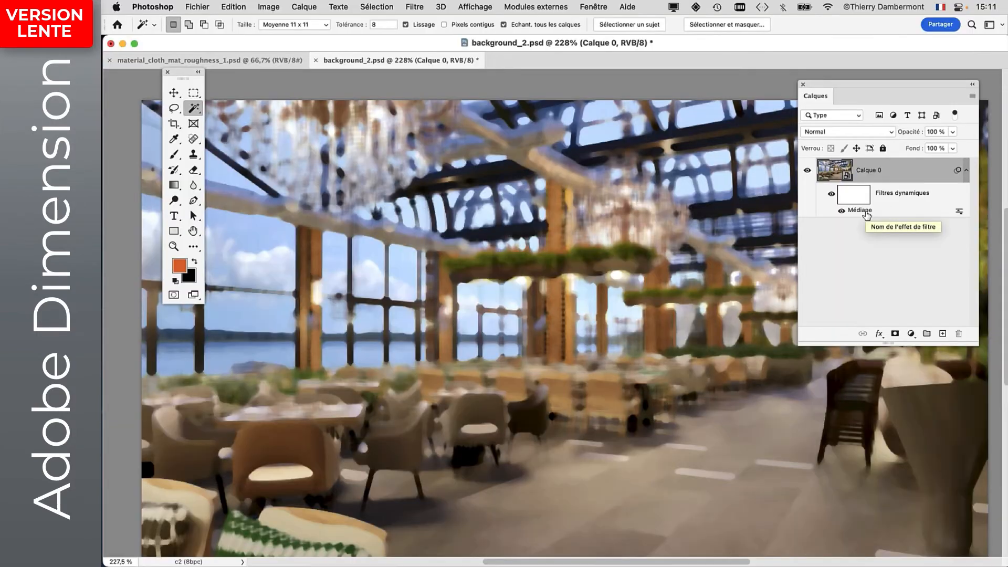
- Add a Flou gaussien of about 2,4 pixels above the Médiane filter
left_click(420, 5)
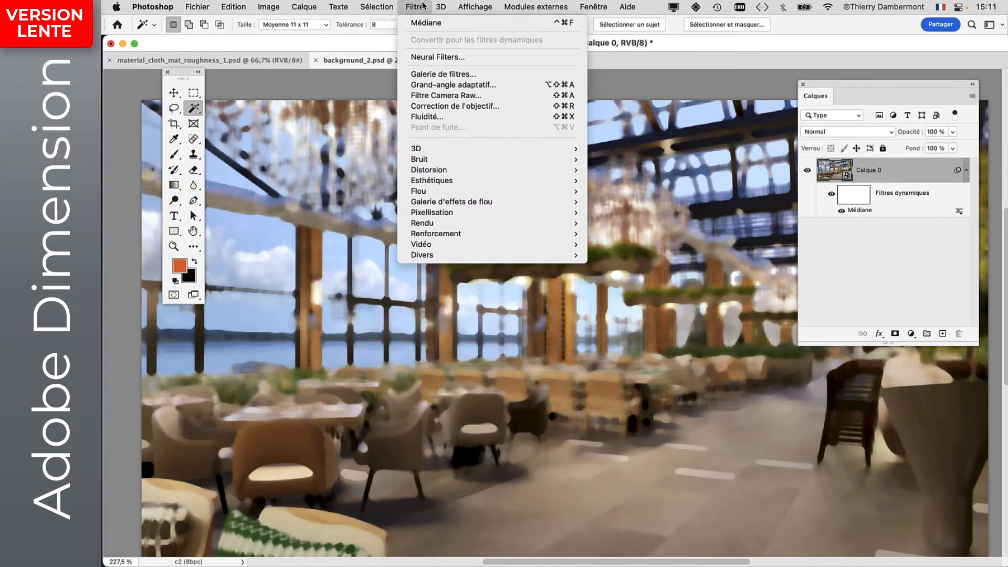
mouse_move(423, 191)
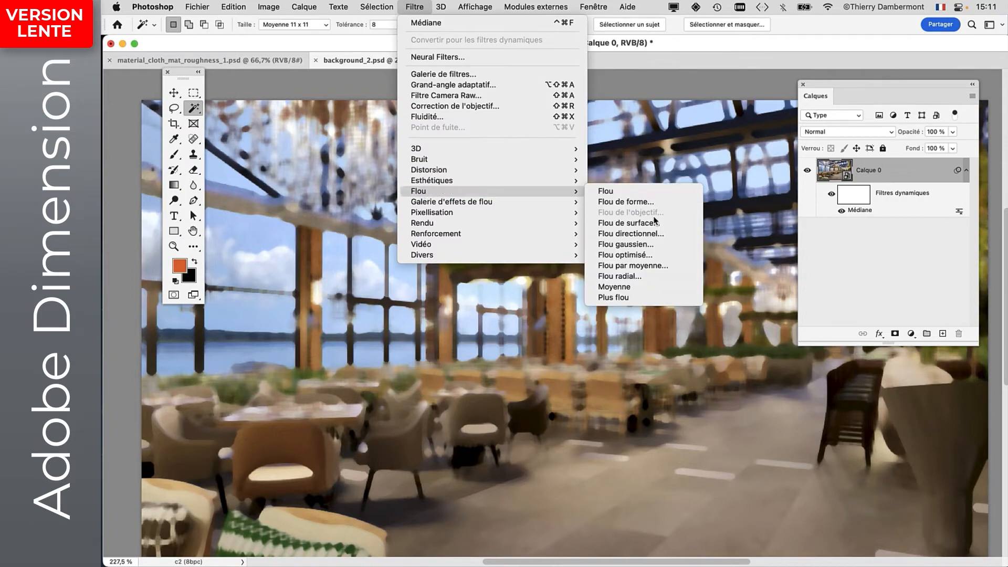
left_click(654, 244)
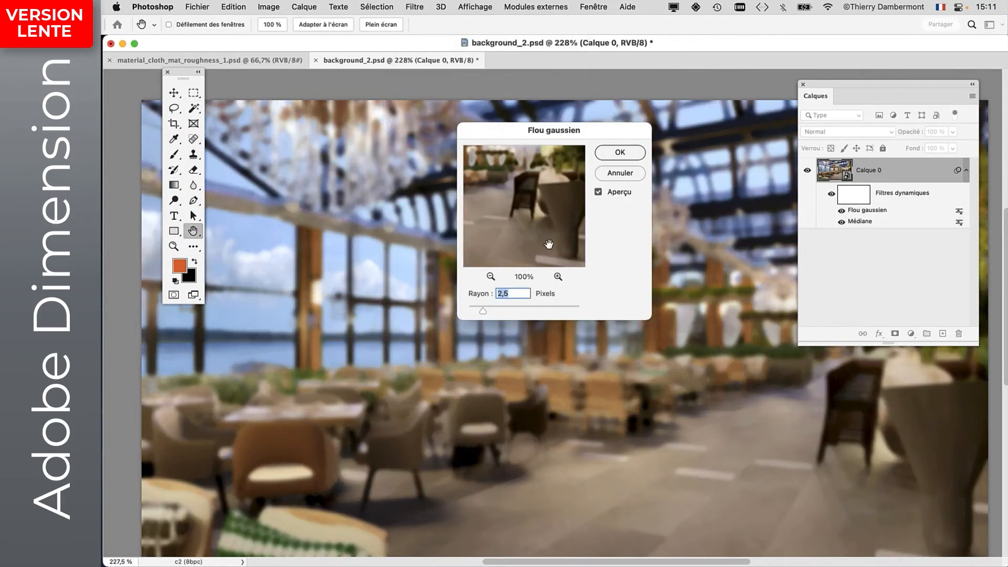
left_click_drag(546, 131, 834, 45)
left_click_drag(771, 225, 770, 224)
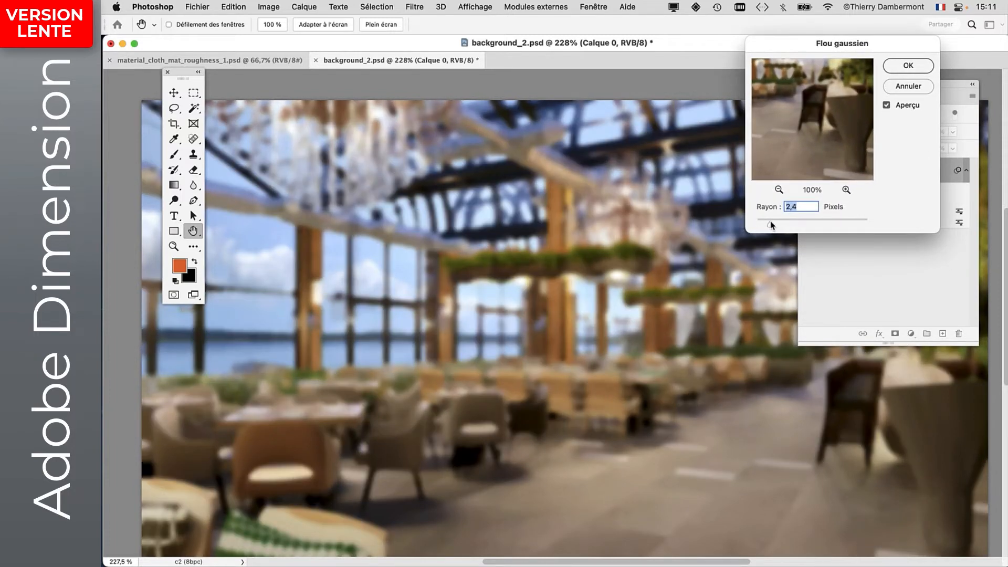
left_click(908, 66)
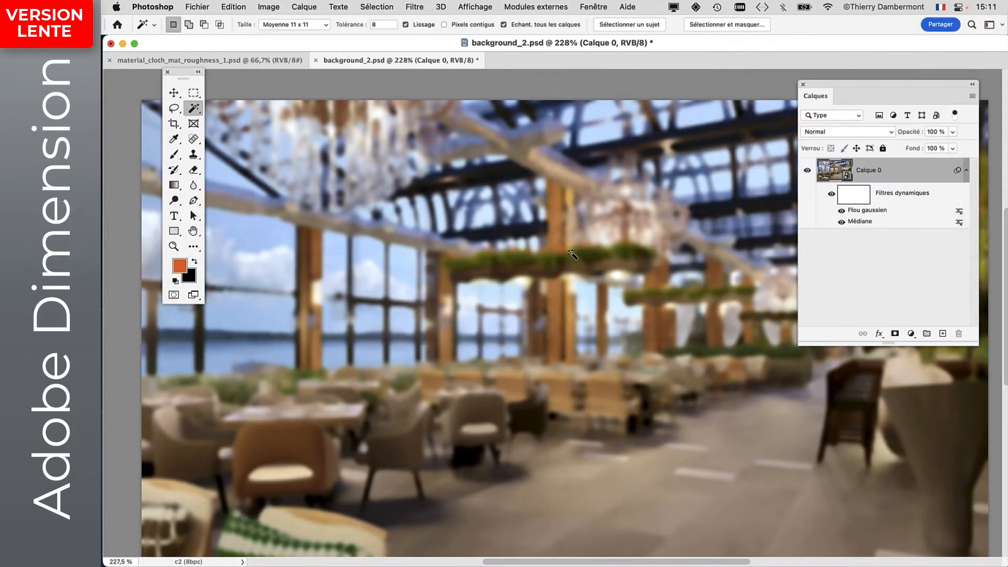
- Toggle the Médiane and Flou gaussien smart filters on and off to compare their effects
scroll(573, 254, "up", 5, "alt")
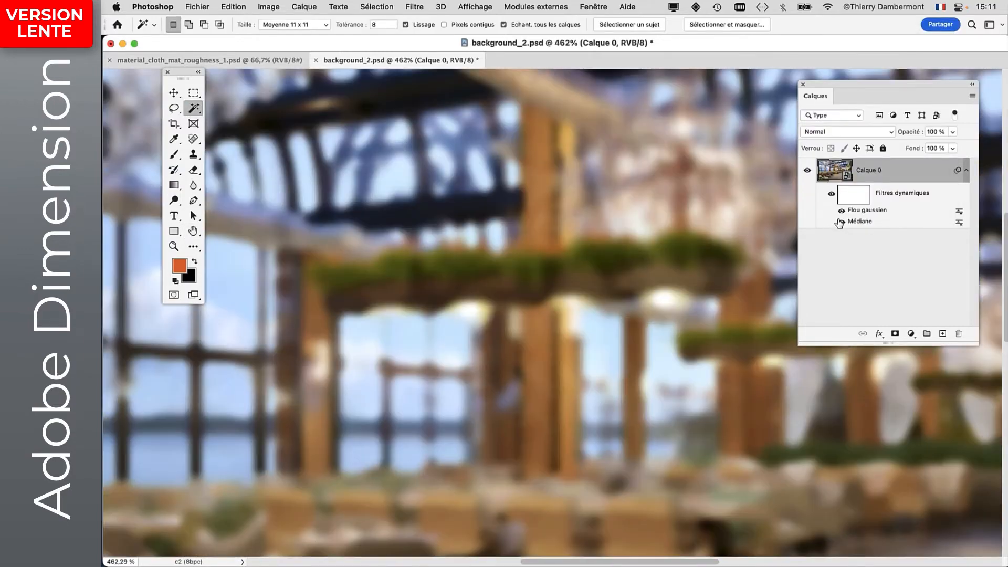
left_click(841, 222)
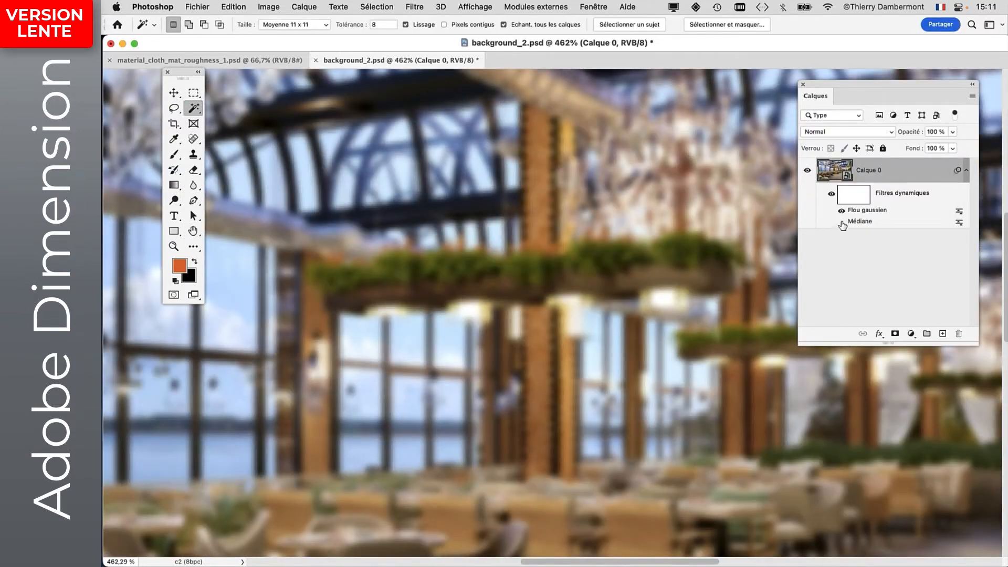
left_click(841, 222)
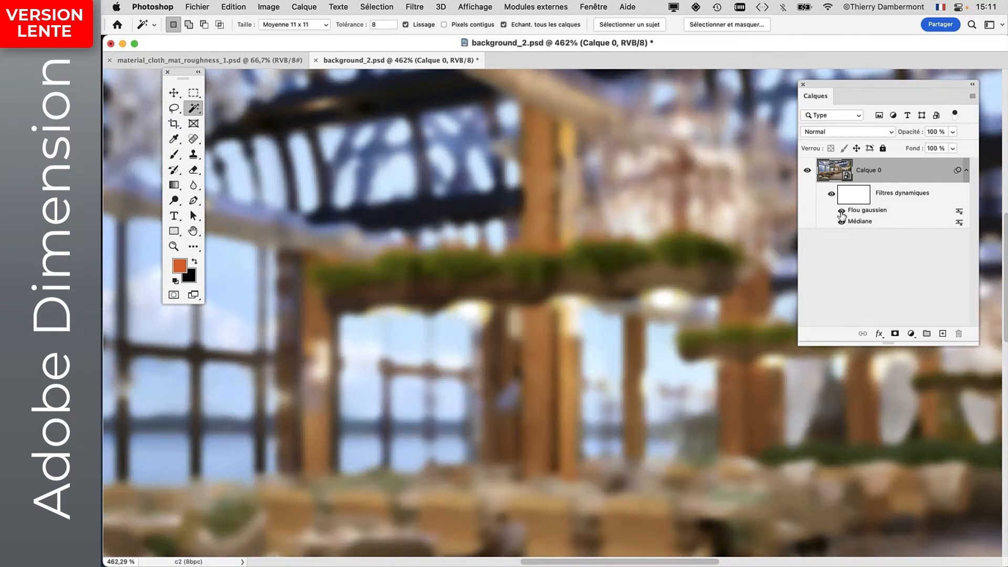
left_click(842, 211)
left_click(841, 211)
left_click(841, 219)
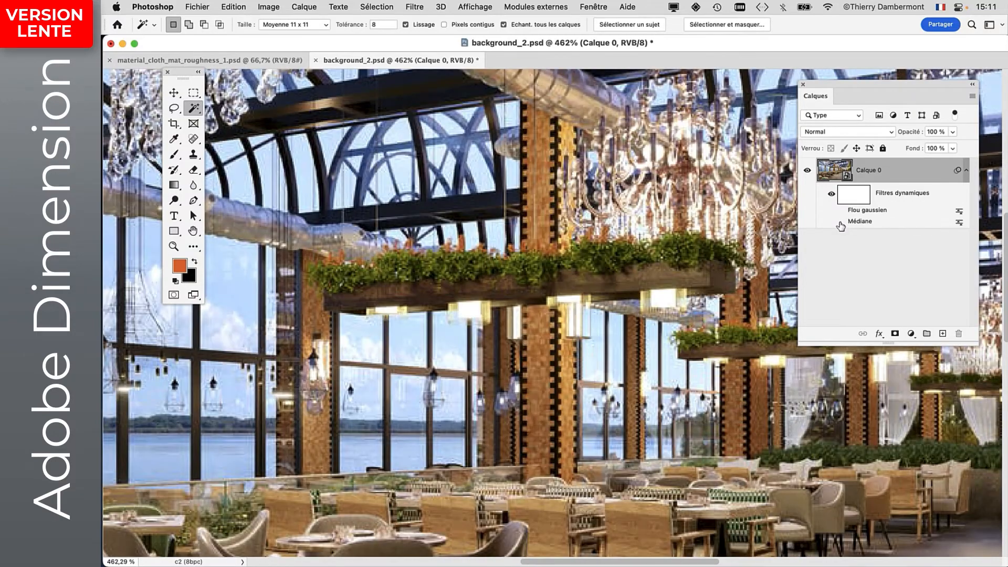
left_click(841, 222)
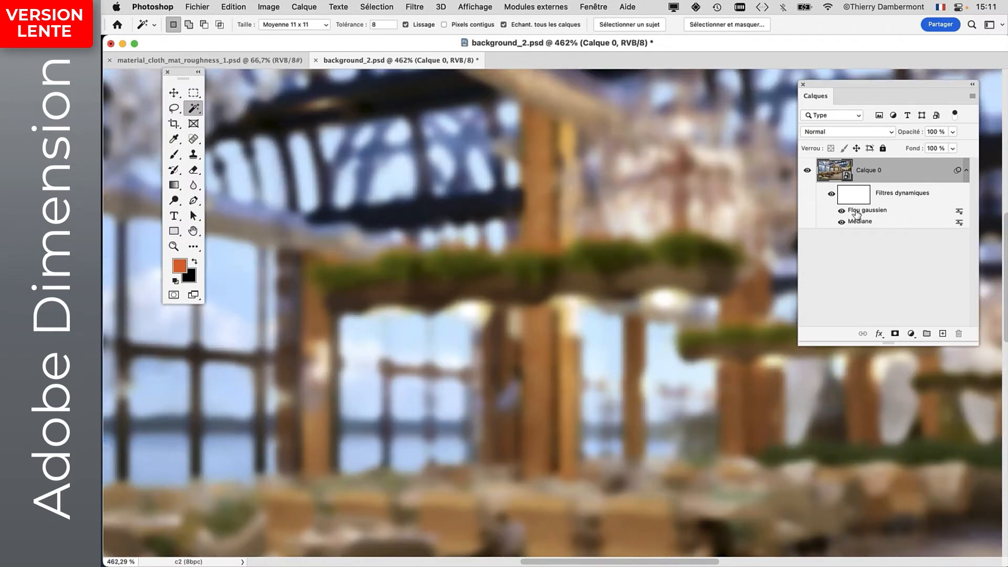
- Set the Flou gaussien radius to 3,0 pixels and reconfirm Médiane at 5 pixels
double_click(861, 211)
left_click_drag(782, 220, 774, 223)
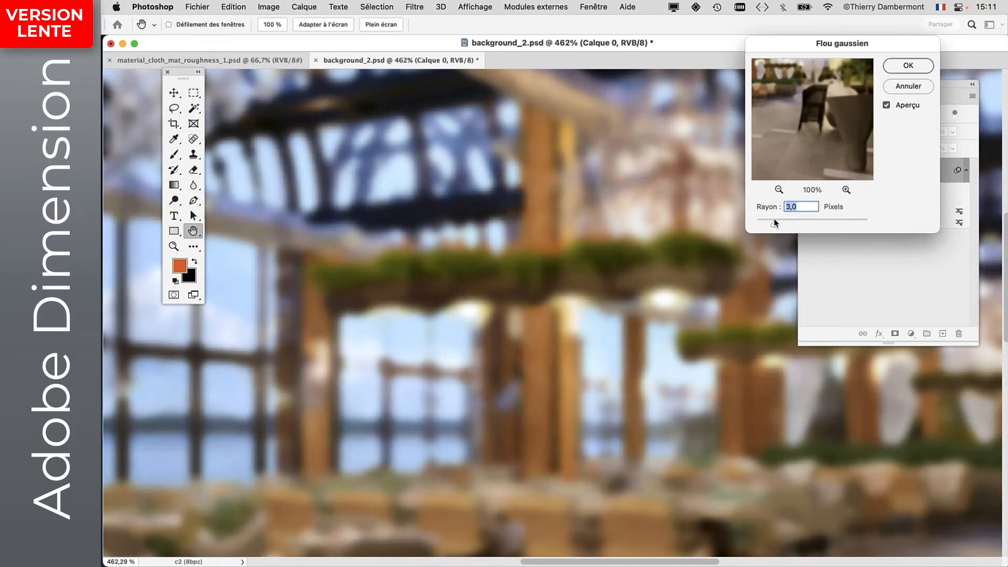
left_click(898, 67)
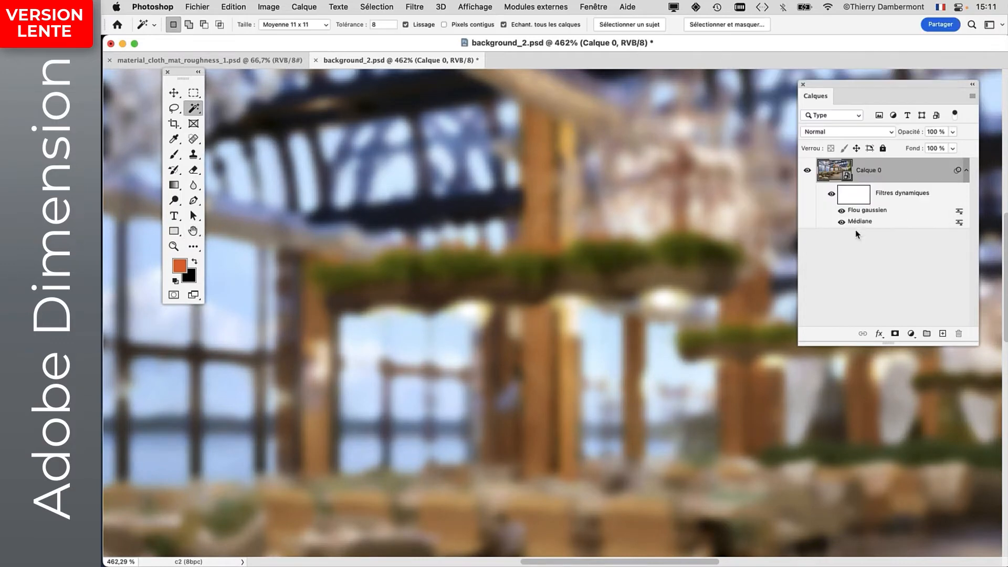
double_click(859, 225)
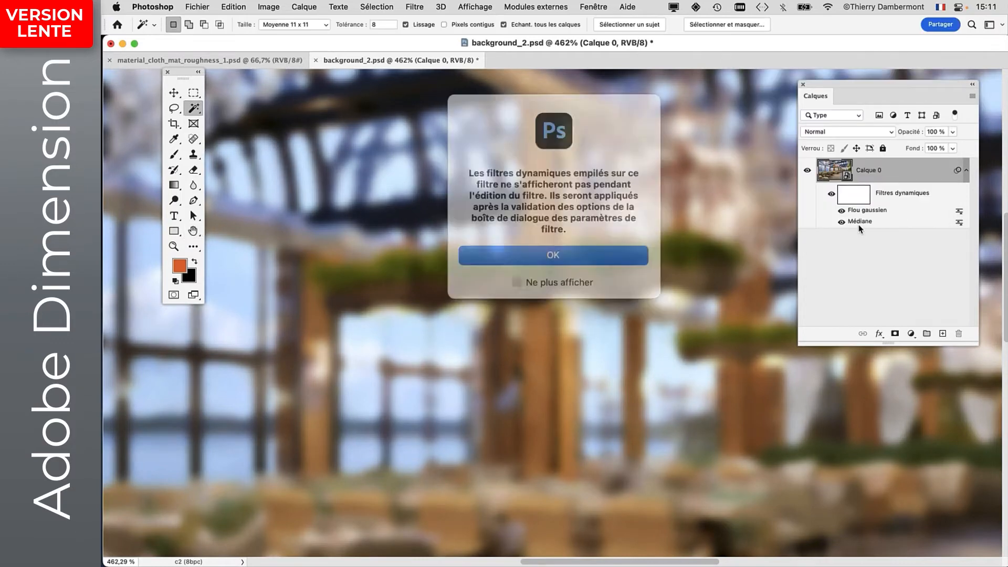
left_click(598, 247)
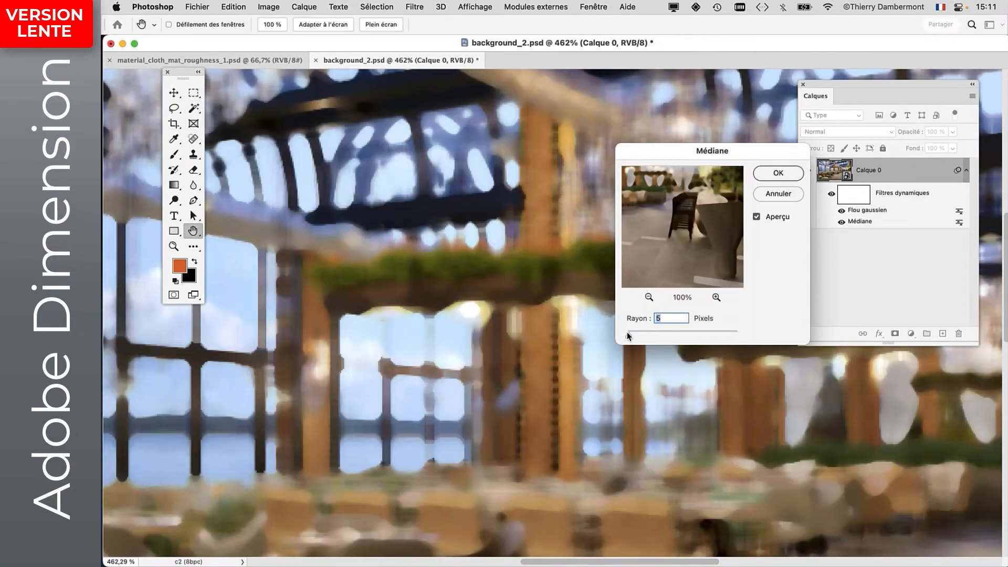
key("Return")
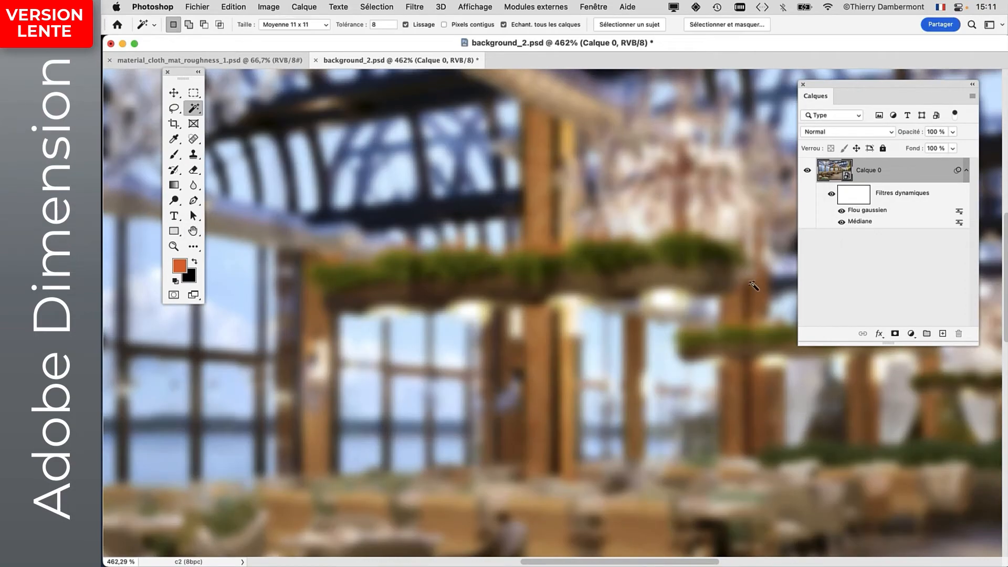
scroll(712, 326, "down", 5, "alt")
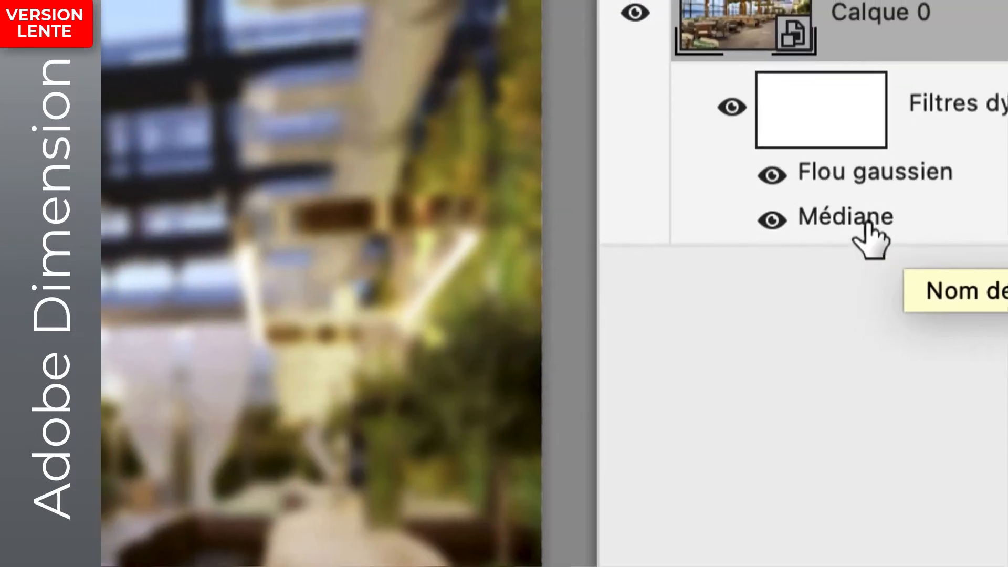
- Reorder the smart filters so Médiane ends up below Flou gaussien
left_click_drag(840, 219, 822, 154)
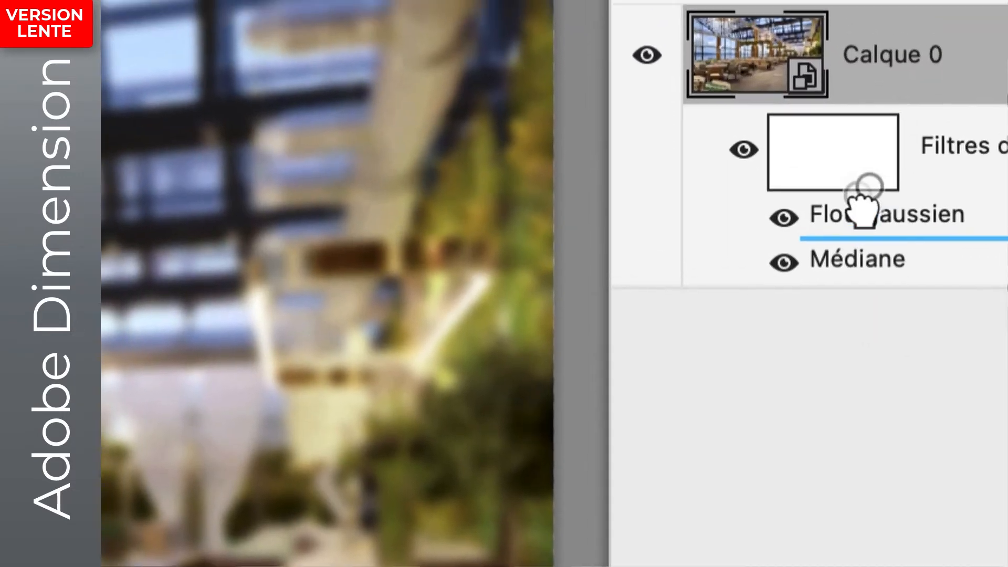
left_click_drag(864, 207, 862, 198)
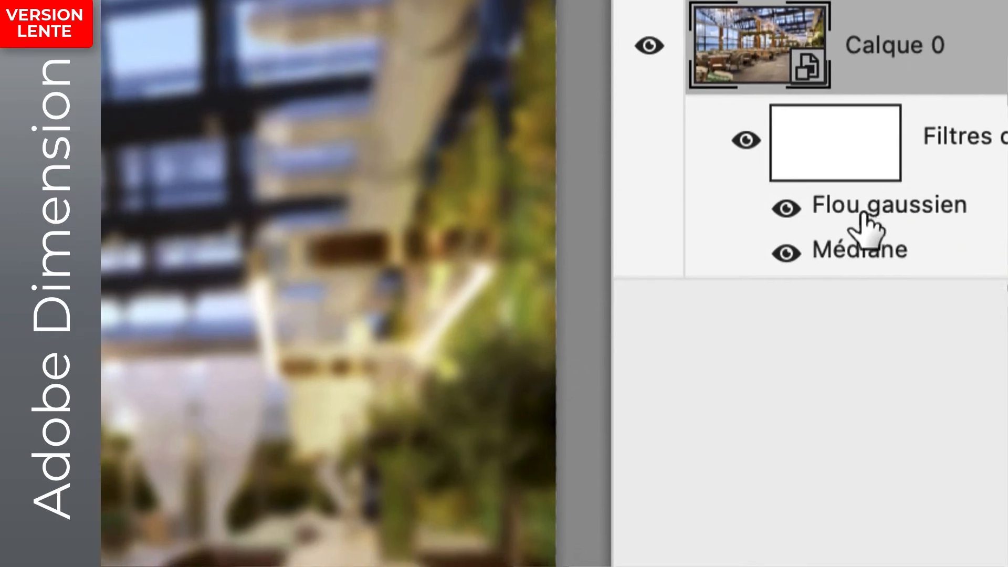
mouse_move(862, 226)
left_mouse_down()
mouse_move(861, 210)
mouse_move(862, 226)
left_mouse_up()
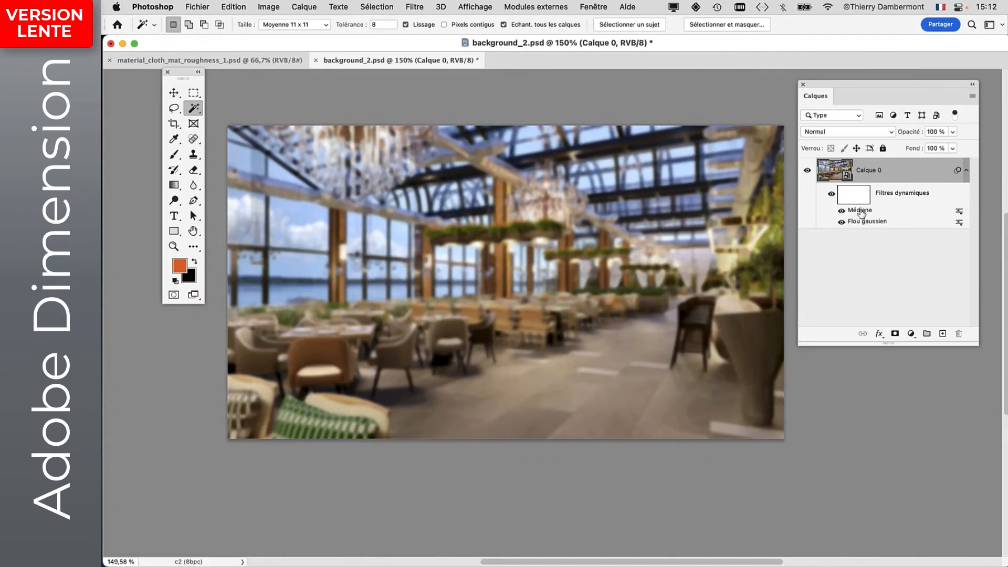
scroll(608, 240, "up", 5, "alt")
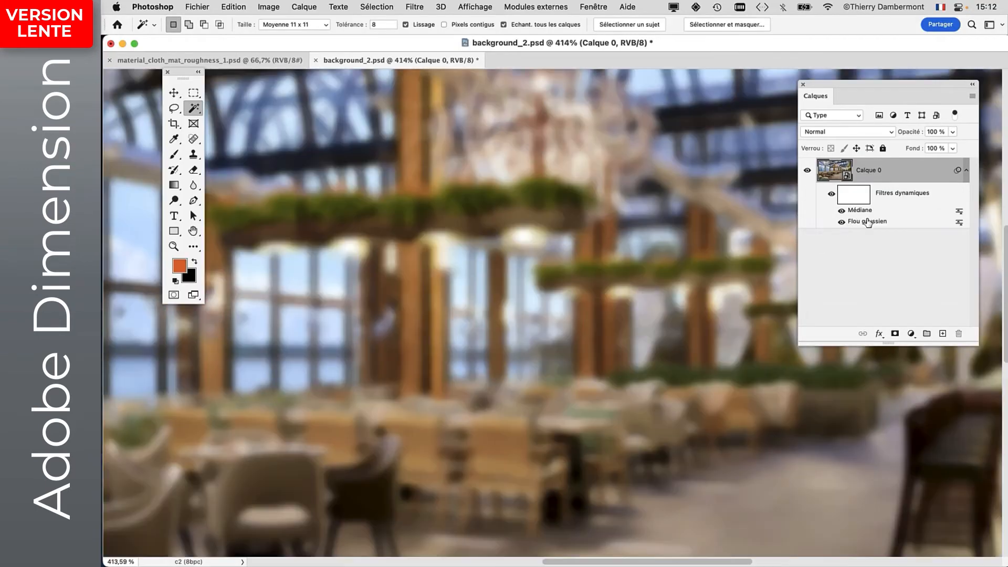
left_click_drag(859, 211, 860, 225)
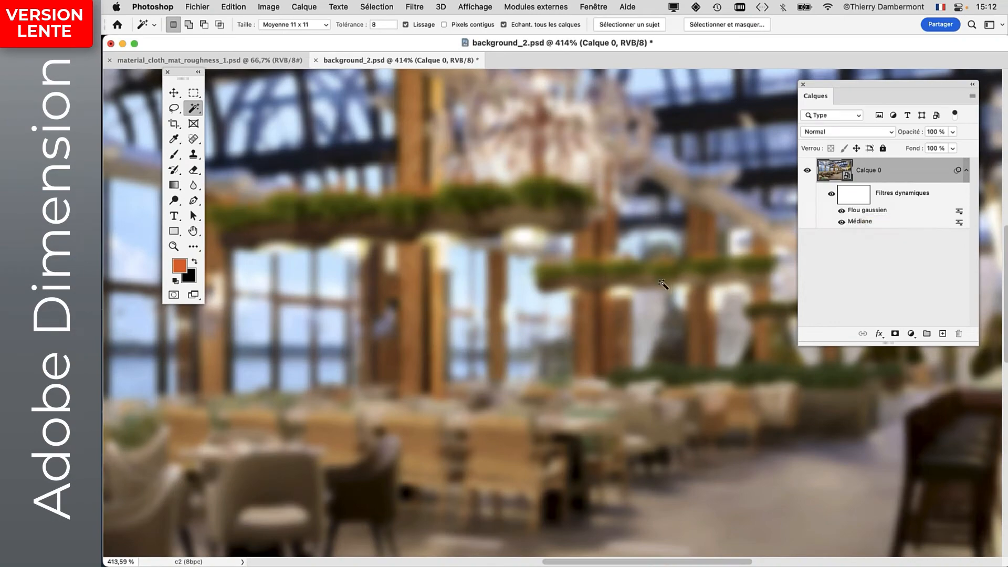
- Save background_2.psd with its smart filters
left_click(205, 6)
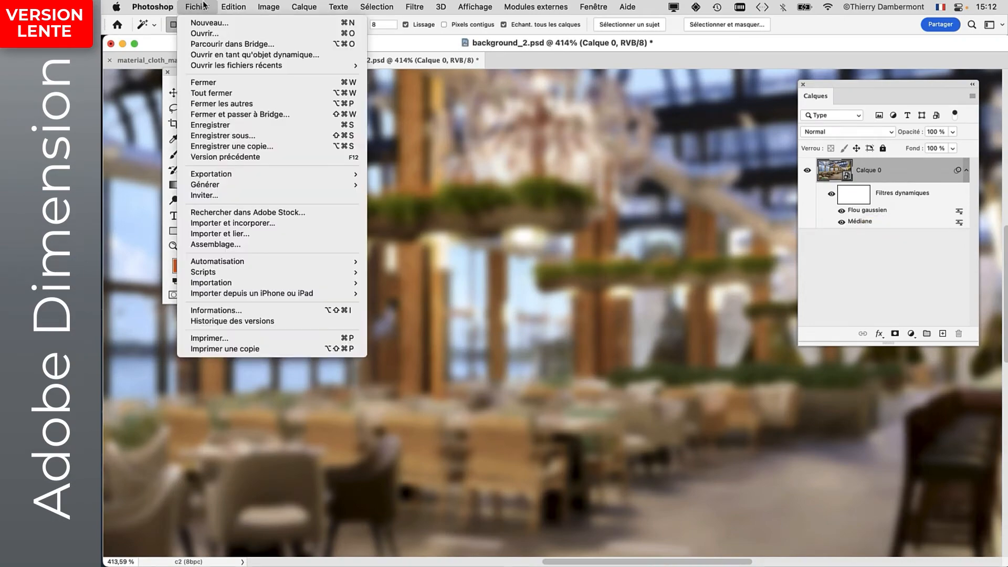
left_click(210, 124)
key("super+Tab")
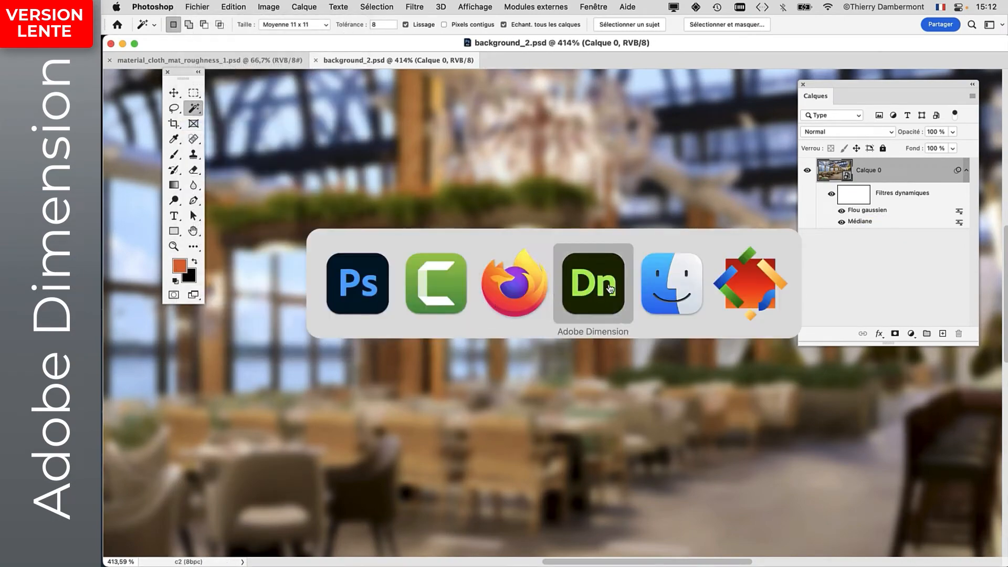
- In Dimension, close the Environnement image panel and turn off Mise au point on the Caméra
left_click(608, 288)
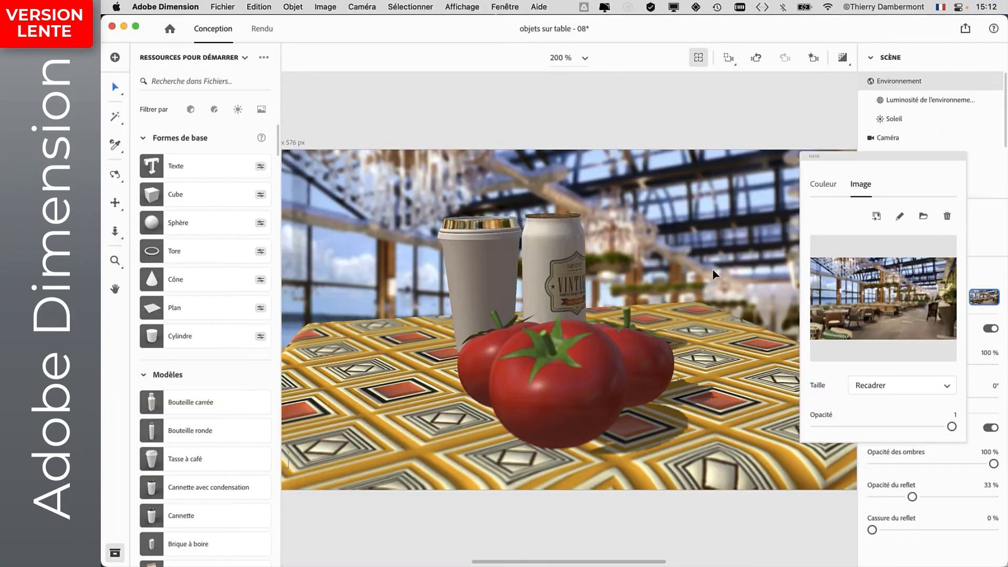
scroll(703, 307, "up", 1)
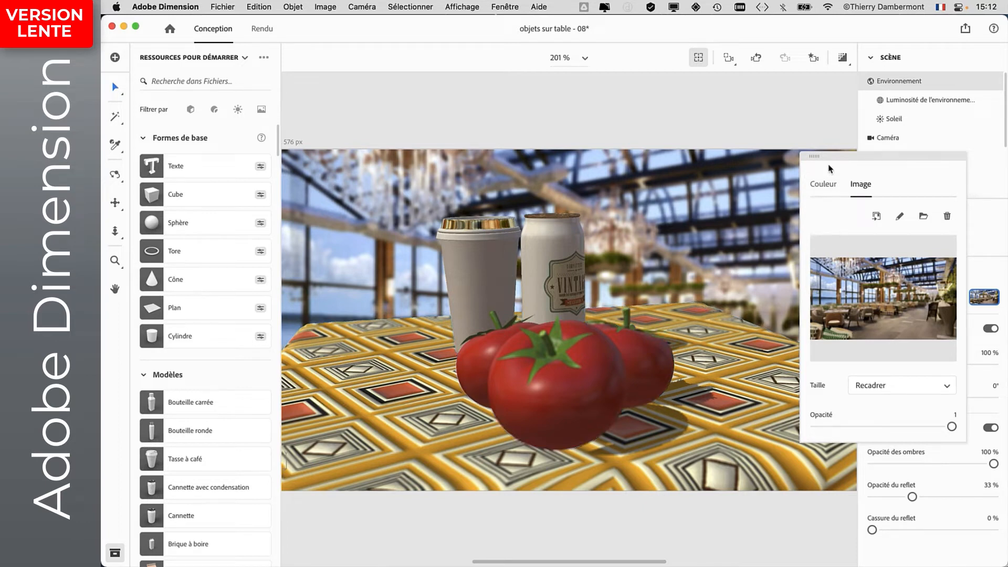
left_click(695, 103)
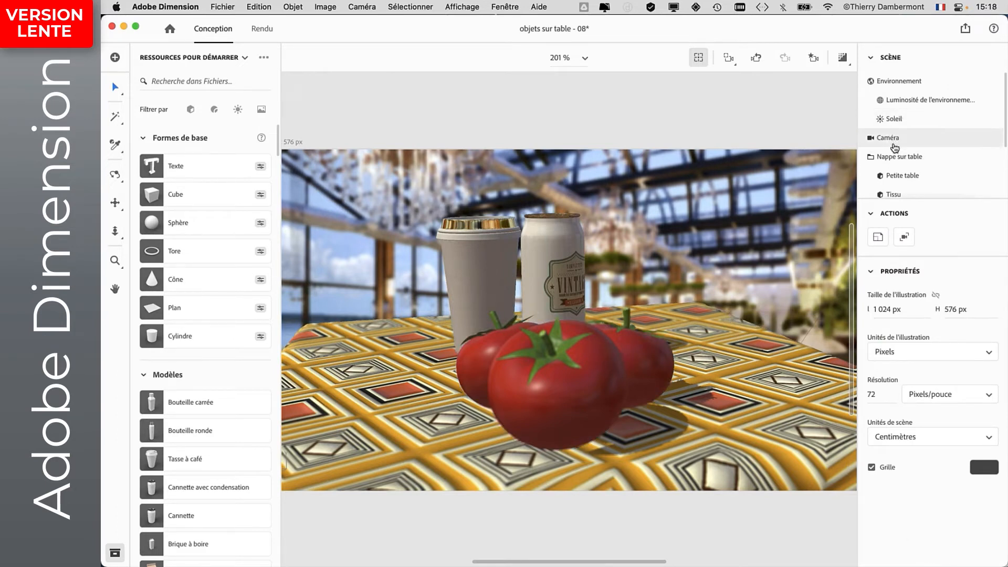
left_click(893, 138)
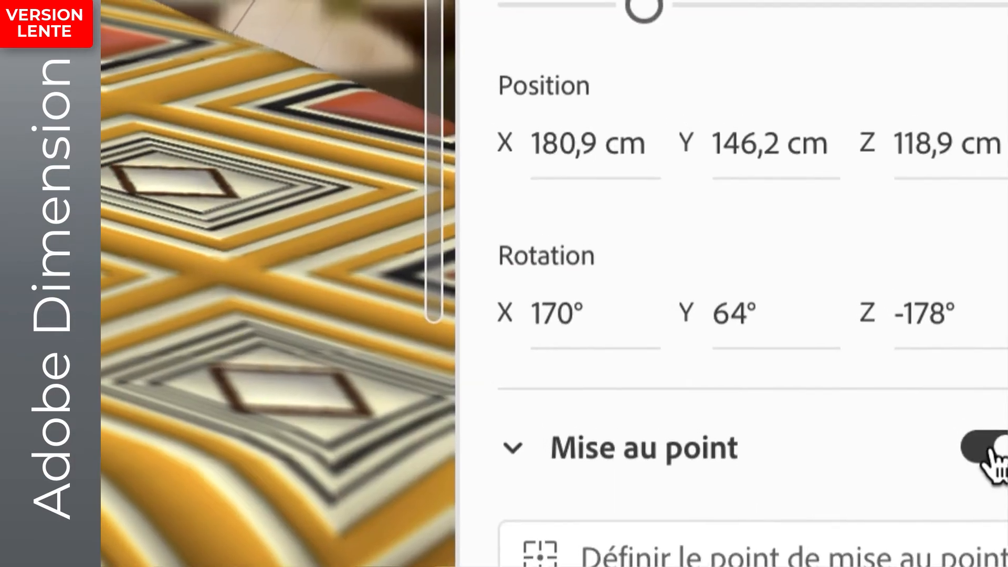
left_click(968, 428)
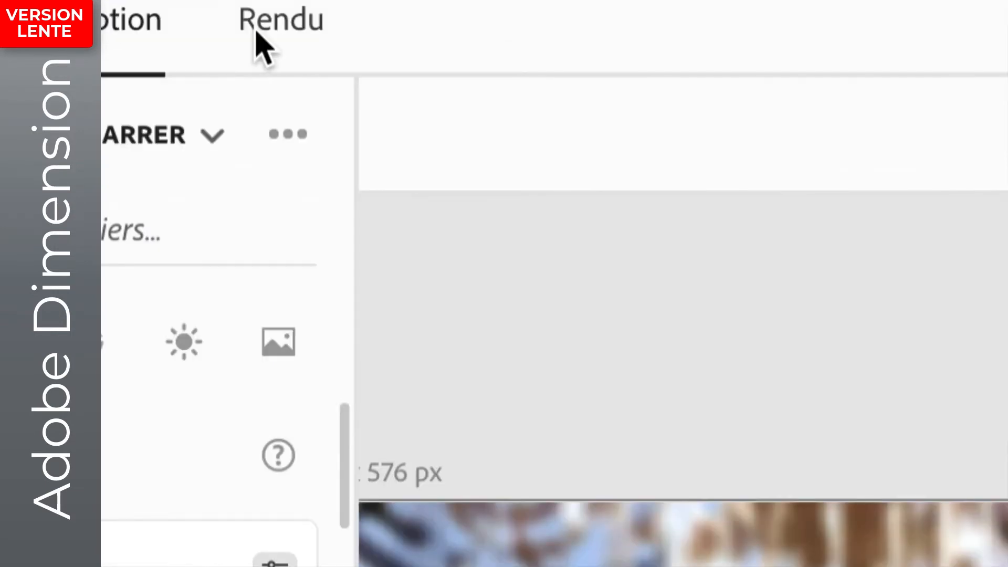
- In the Rendu workspace, set render quality to Faible (rapide) with PSD (16 bits/couche) export
left_click(260, 46)
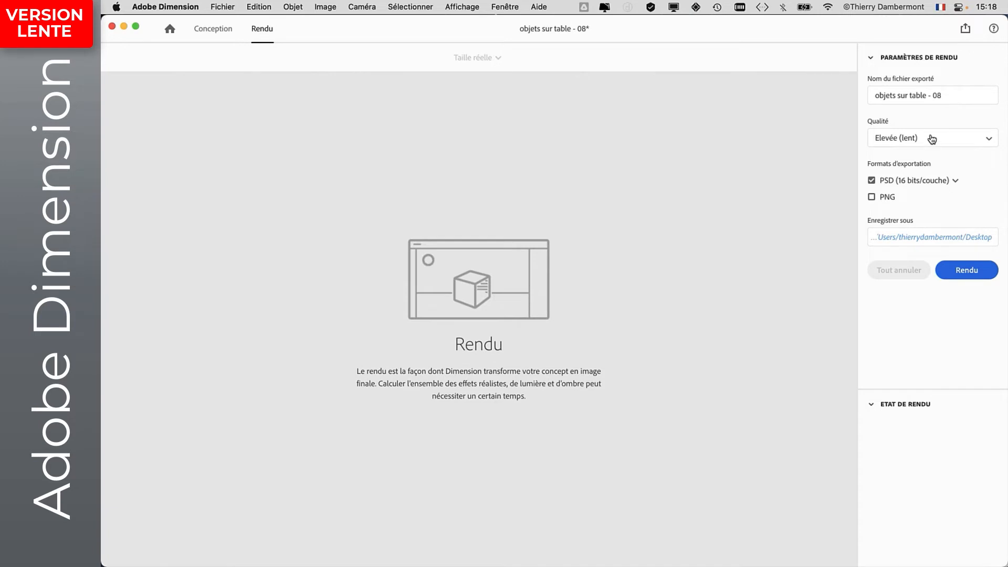
left_click(940, 139)
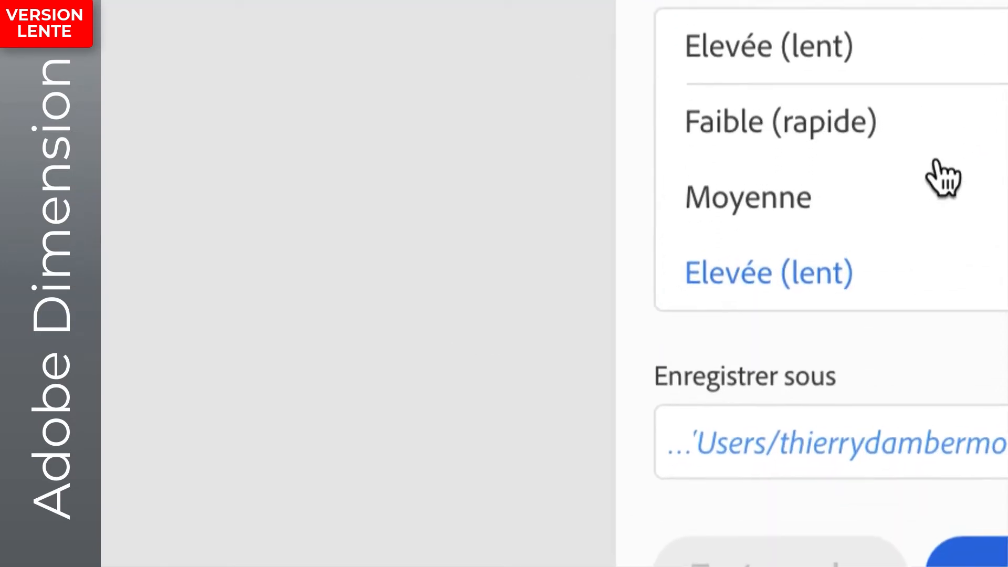
left_click(950, 137)
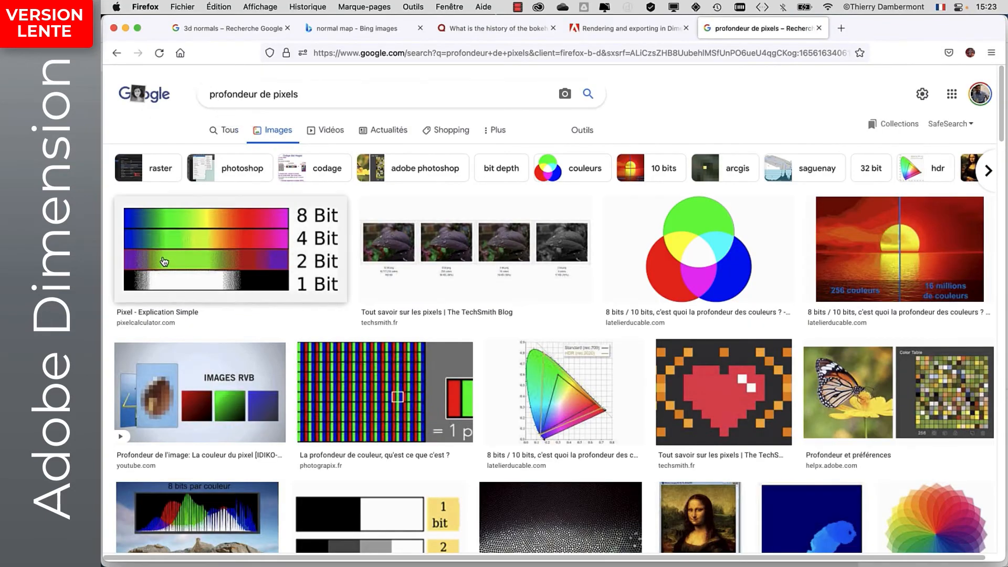
- Return from Firefox to Adobe Dimension's Rendu workspace with the tomato scene preview
key("super+Tab")
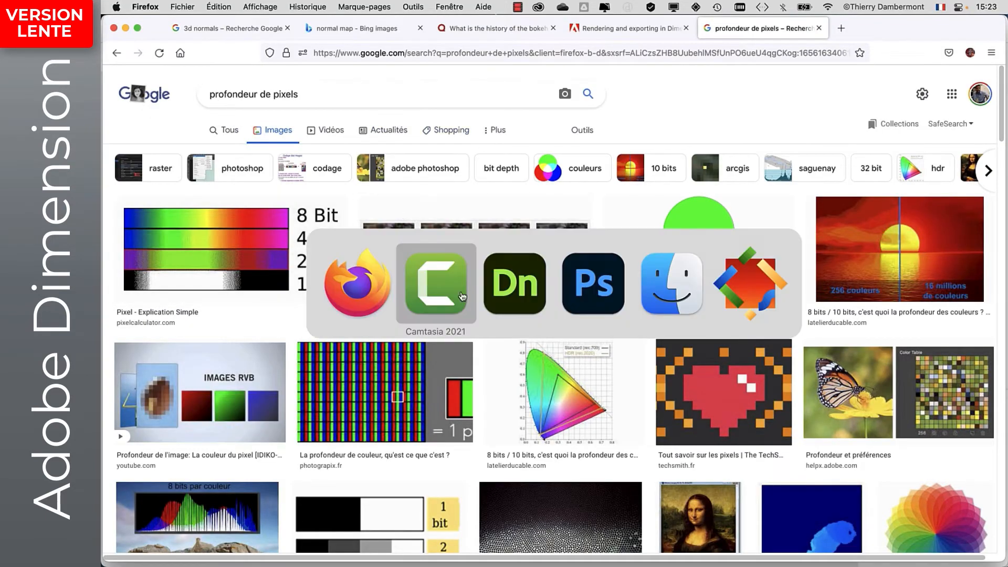
left_click(501, 294)
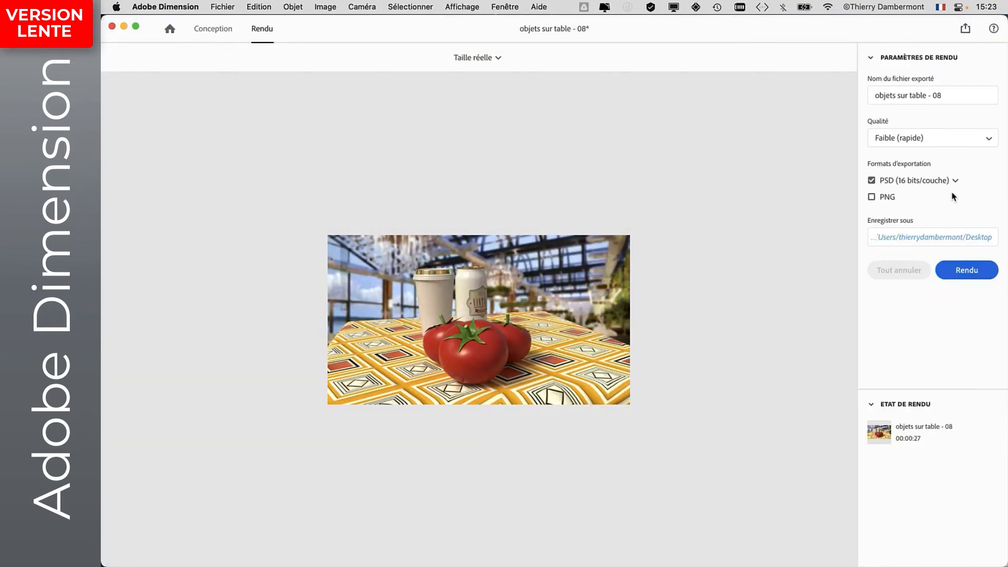
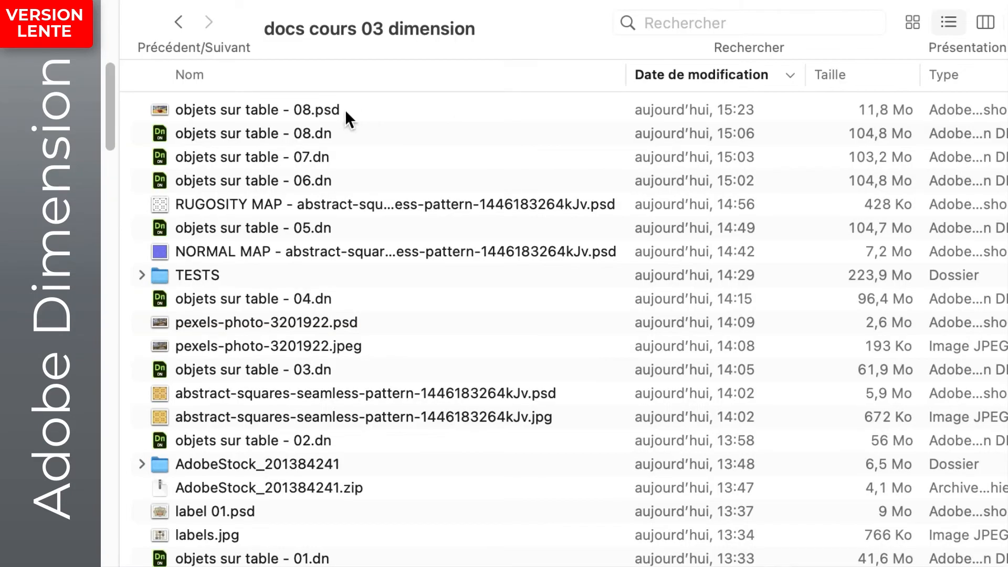
- Select the rendered objets sur table - 08.psd file in the docs cours 03 dimension folder
left_click(192, 113)
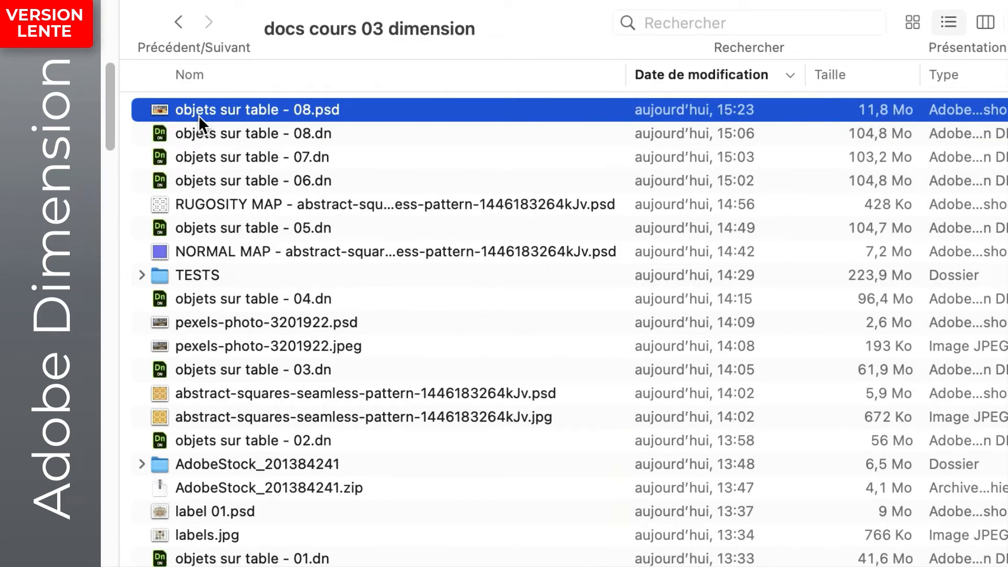
- Open objets sur table - 08.psd from Finder in Photoshop
double_click(199, 113)
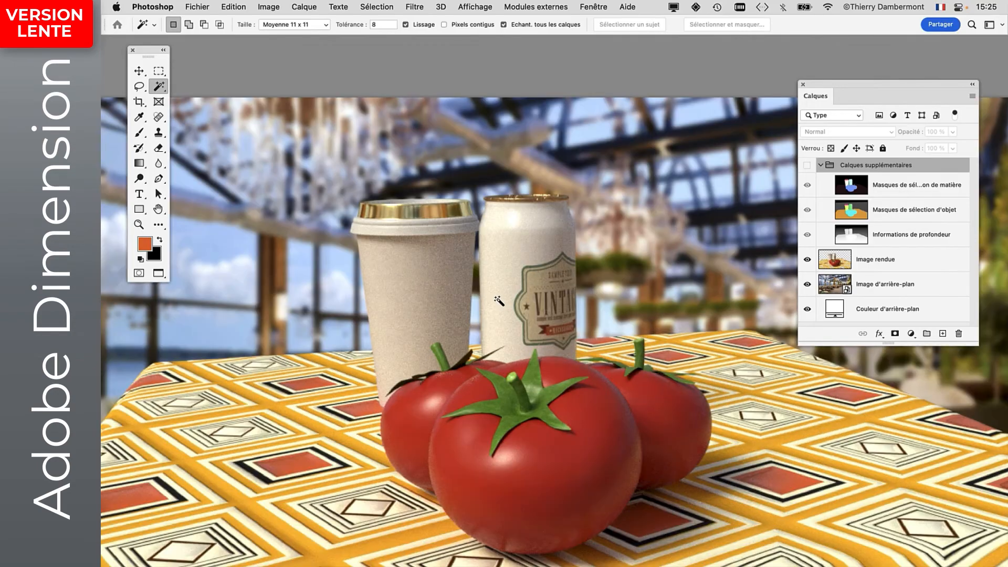
scroll(473, 301, "down", 4)
scroll(472, 301, "right", 3)
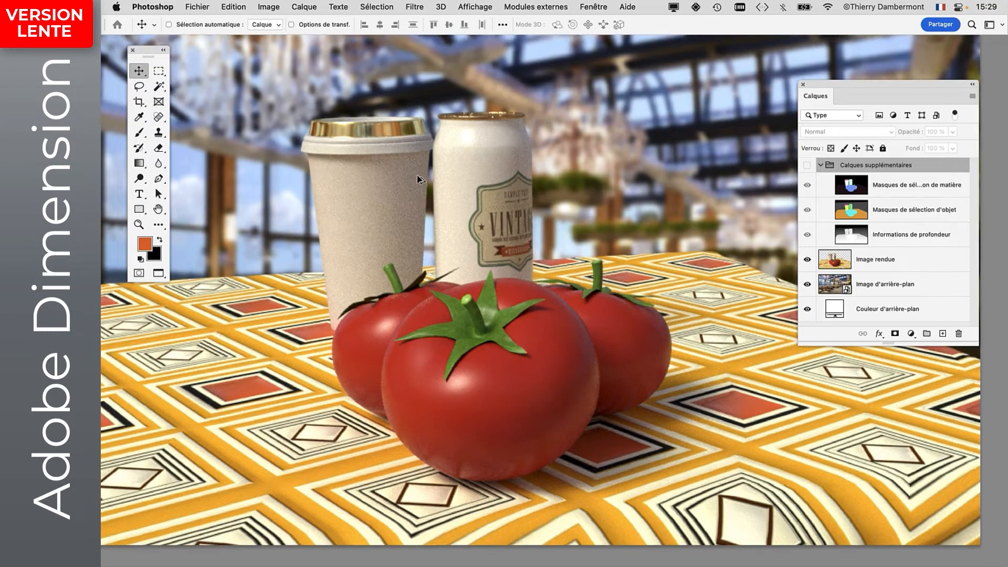
- Zoom in to inspect the cup and can tops, the tomatoes and the tablecloth's bottom edge
scroll(370, 229, "up", 4, "alt")
scroll(418, 181, "up", 2, "alt")
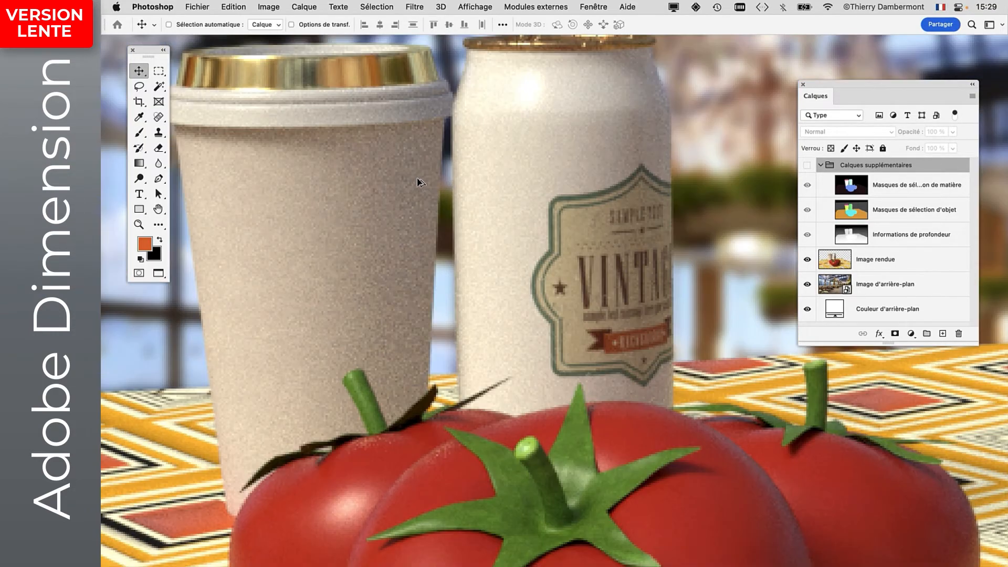
left_click_drag(494, 142, 550, 246)
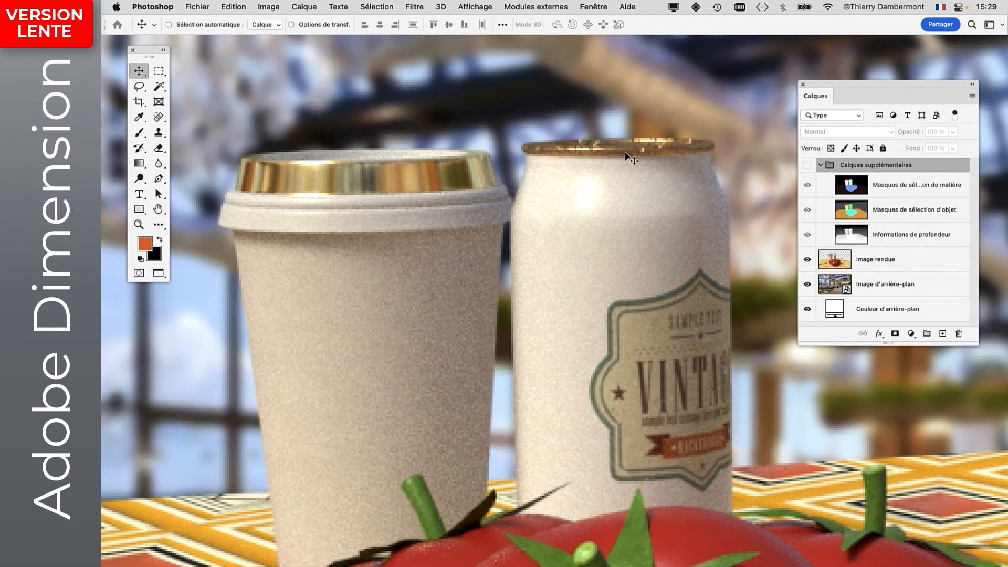
scroll(517, 316, "down", 1, "alt")
scroll(517, 316, "down", 2, "alt")
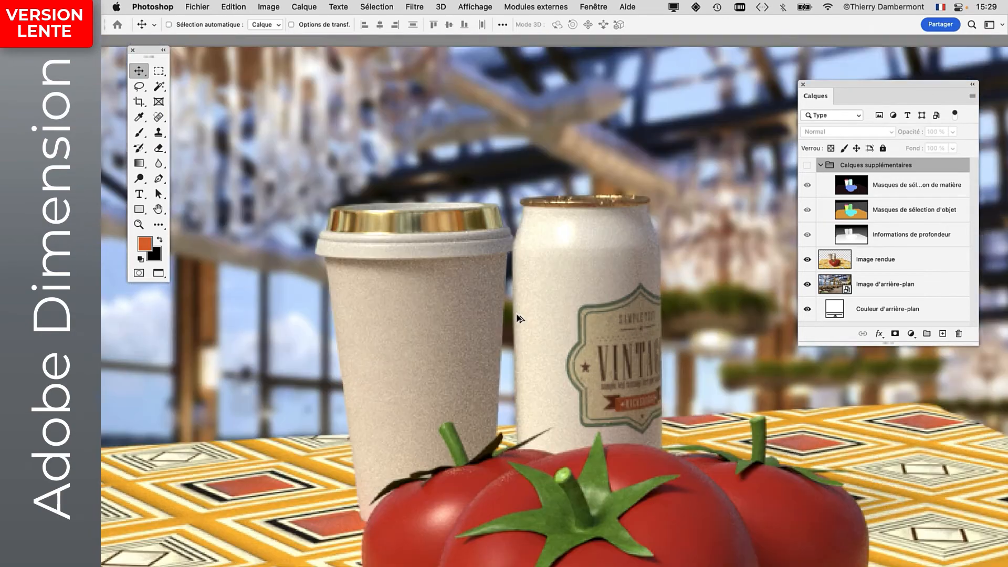
left_click_drag(520, 322, 425, 193)
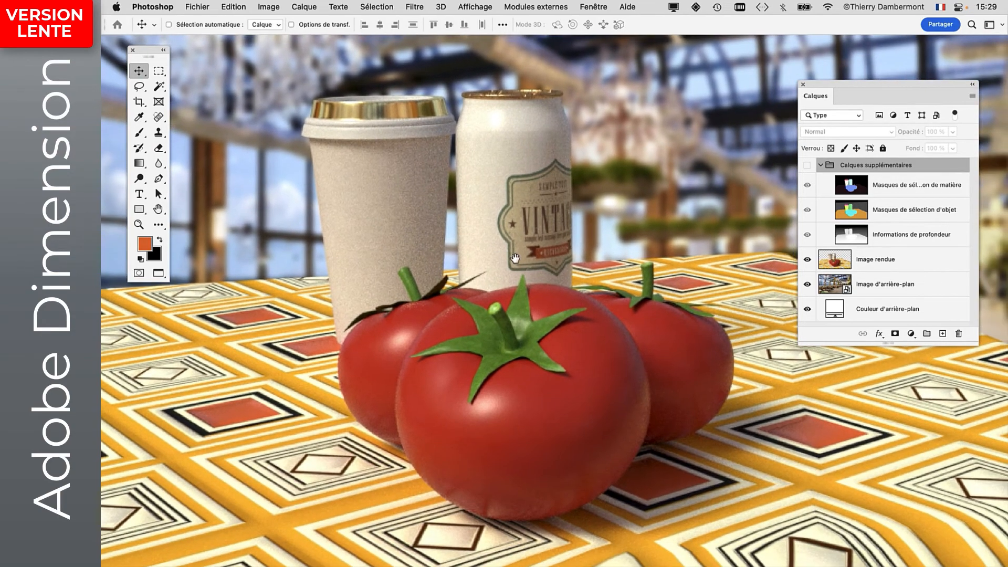
scroll(511, 211, "up", 1, "alt")
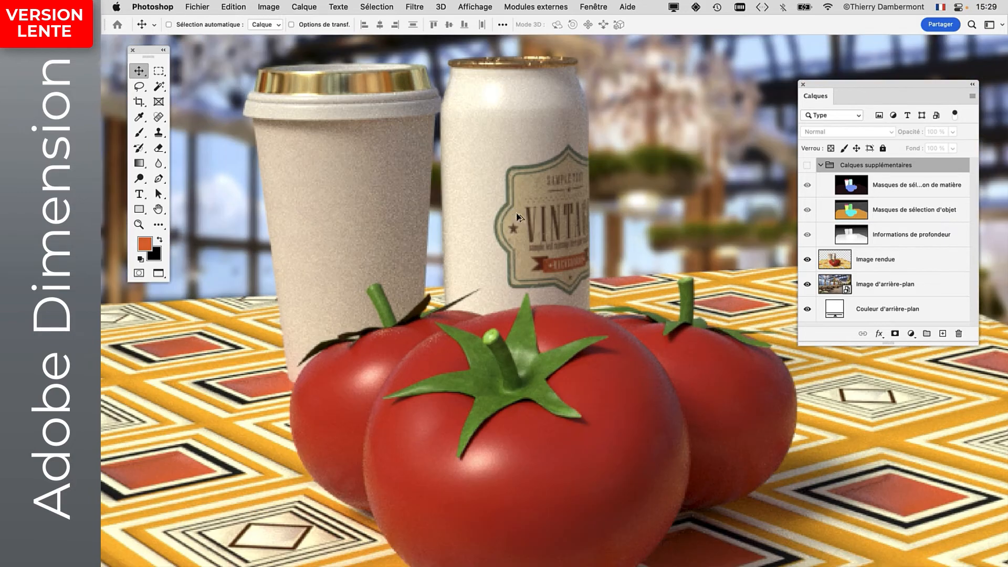
left_click_drag(536, 197, 592, 230)
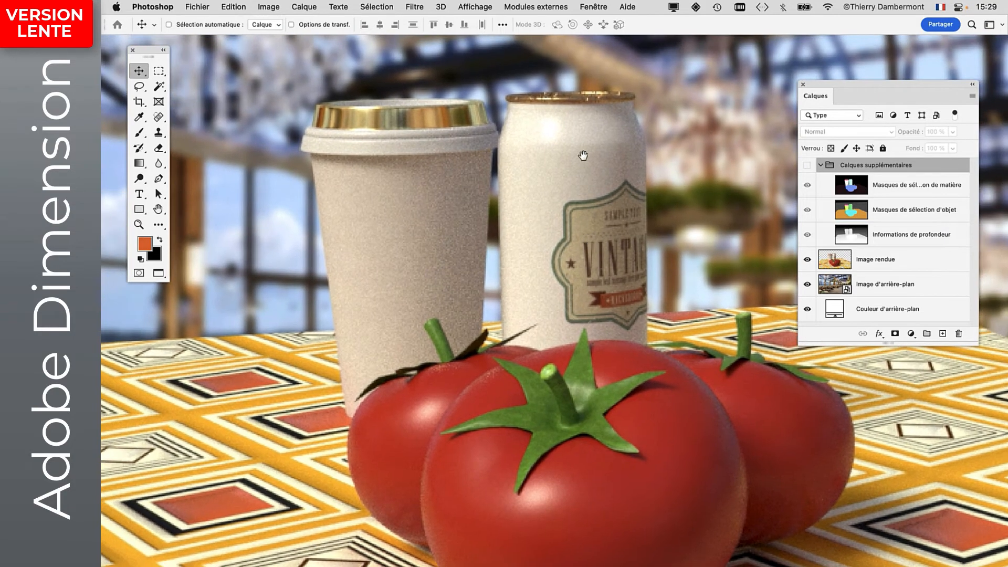
left_click_drag(401, 196, 355, 74)
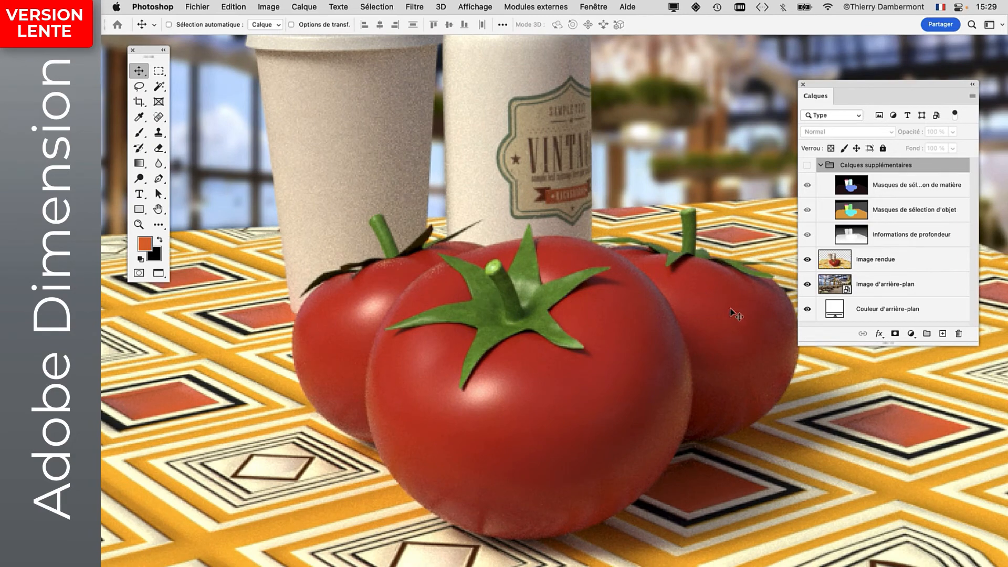
left_click_drag(731, 315, 440, 137)
scroll(499, 227, "down", 5, "alt")
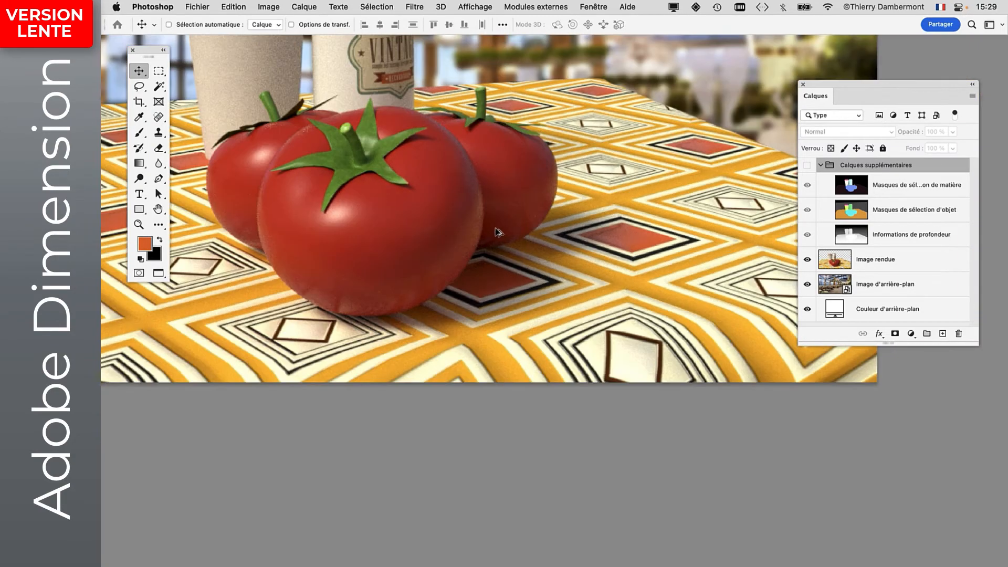
- Recentre on the whole table scene and move the Calques panel to the left
left_click_drag(500, 232, 577, 345)
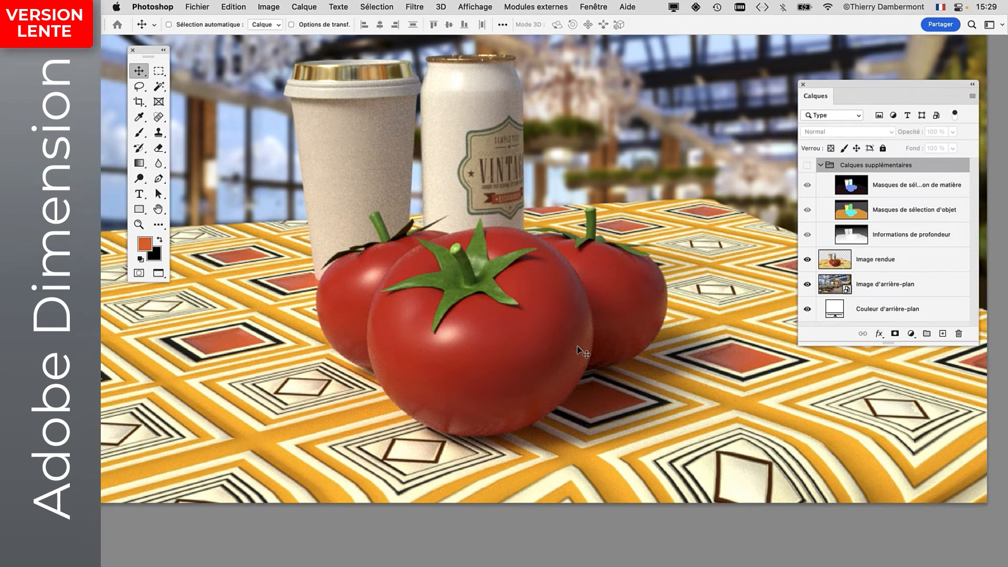
scroll(473, 164, "up", 2, "alt")
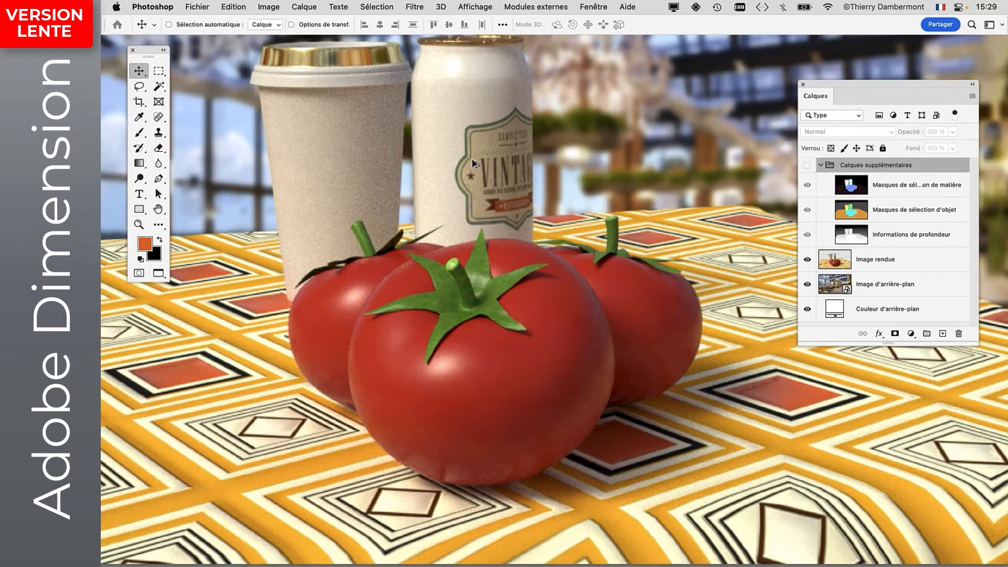
scroll(376, 171, "up", 3)
scroll(341, 169, "up", 5, "alt")
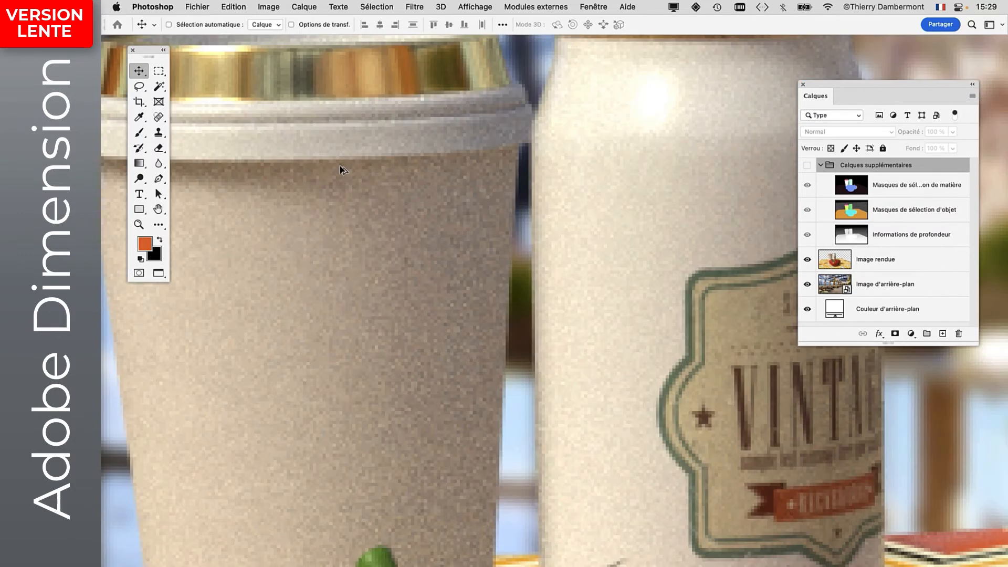
scroll(341, 169, "down", 6, "alt")
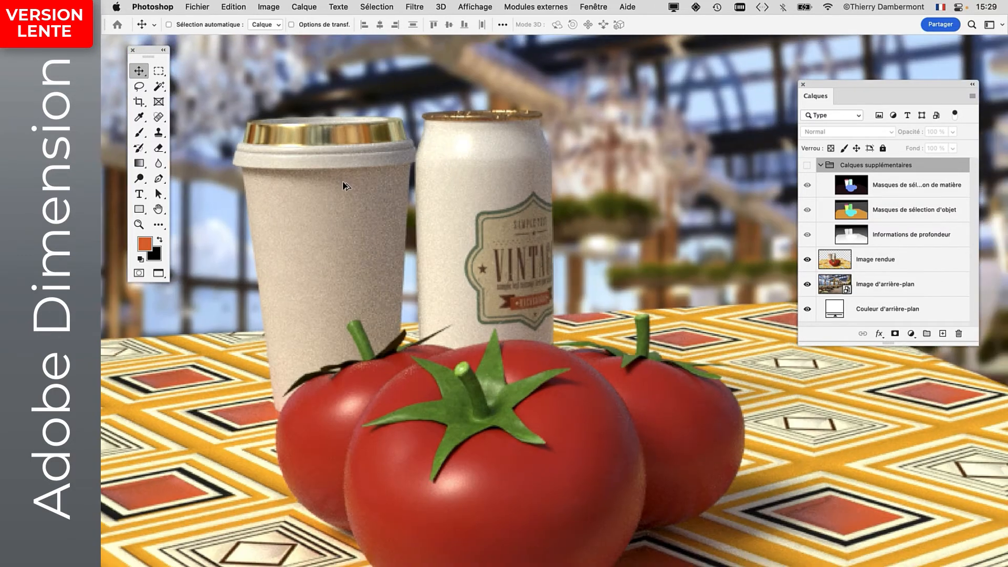
scroll(345, 187, "down", 1, "alt")
scroll(407, 215, "up", 2, "alt")
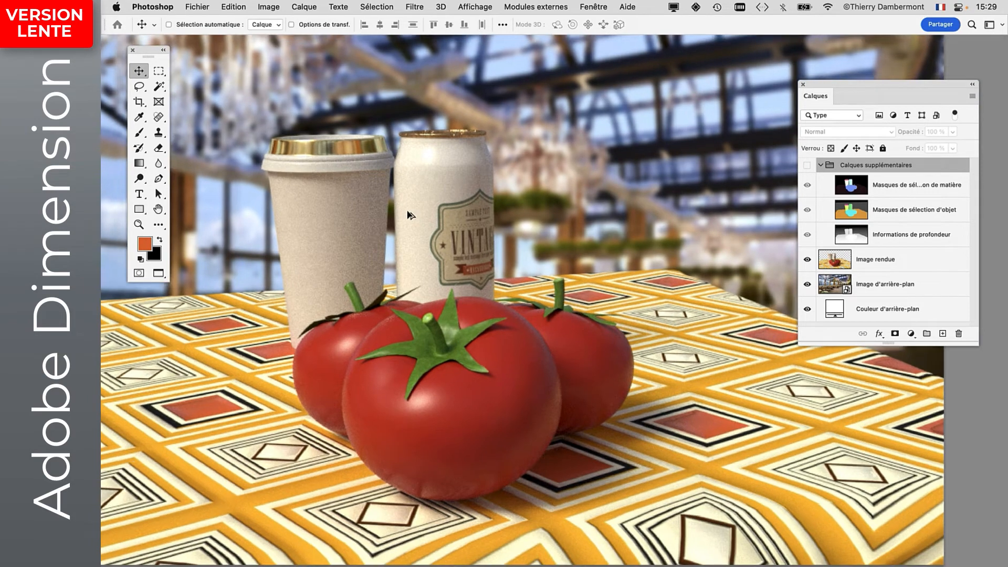
scroll(419, 211, "down", 2)
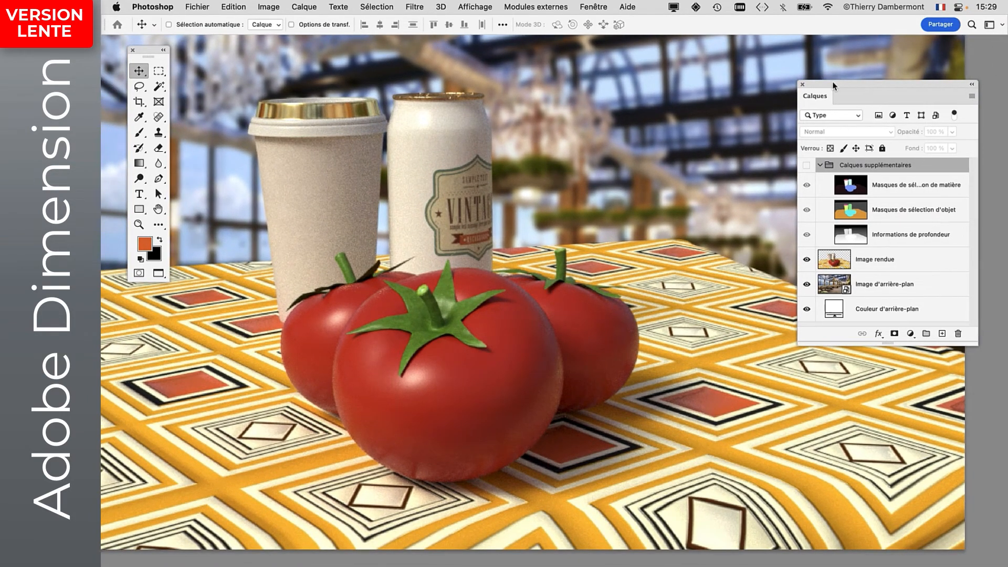
left_click_drag(836, 80, 728, 48)
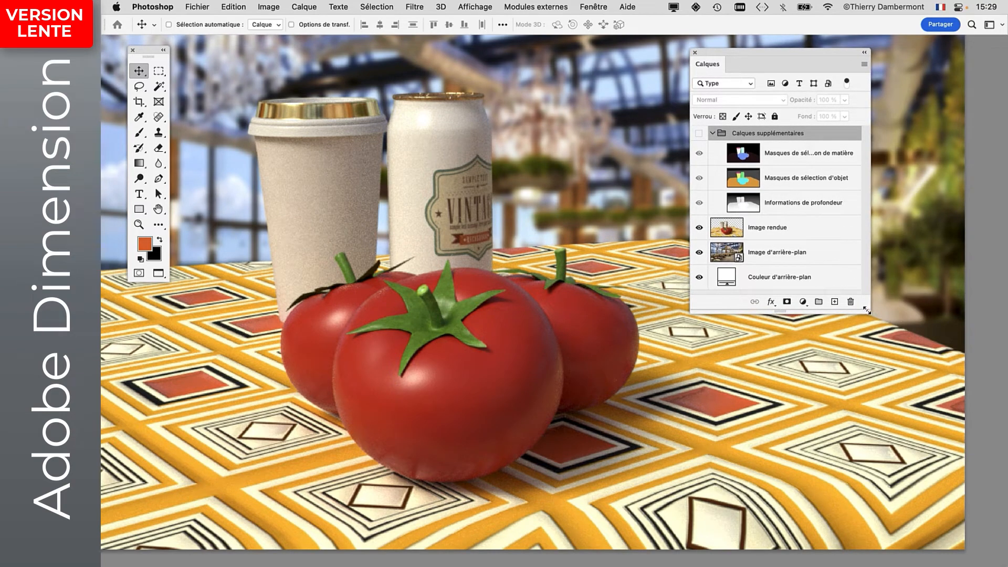
- Enlarge the Calques panel, show Calques supplémentaires, and hide both Masques selection layers
left_click_drag(869, 311, 917, 400)
key("super")
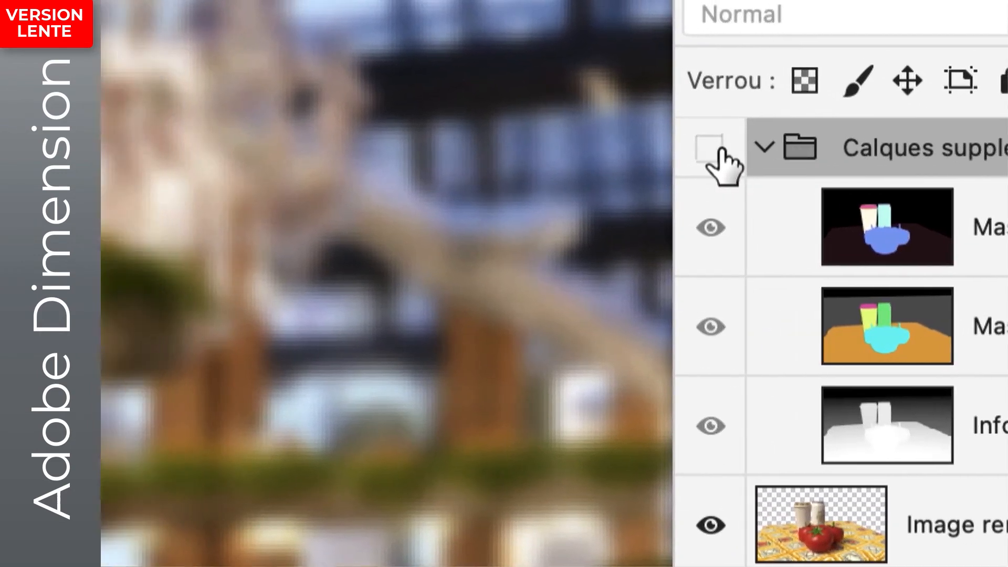
left_click(721, 150)
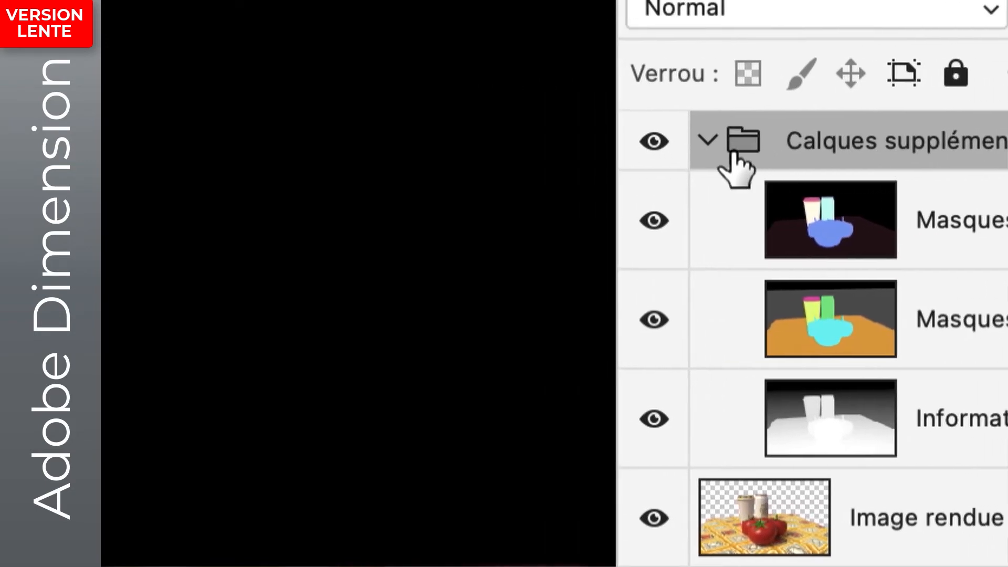
left_click(521, 218)
left_click(521, 317)
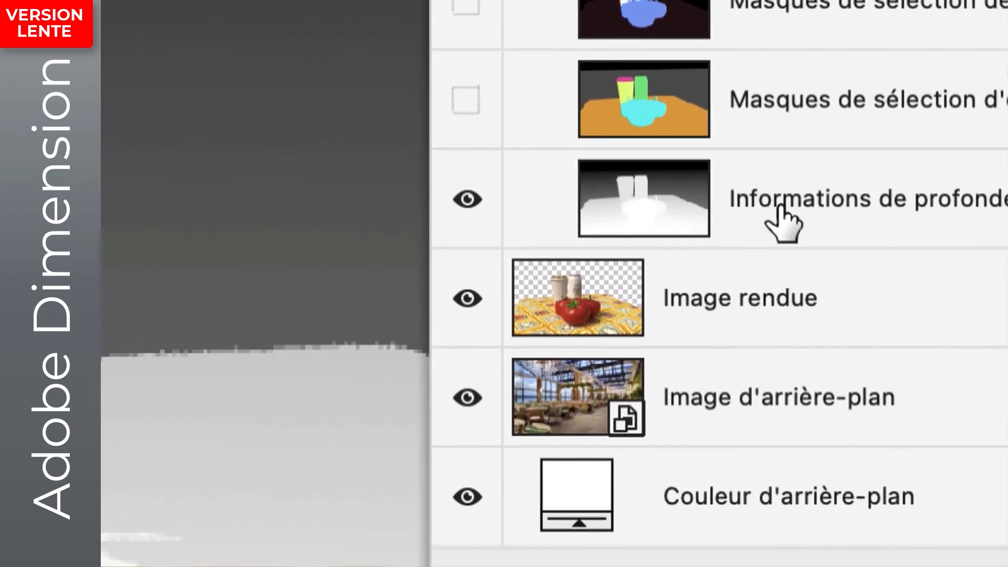
- View the Informations de profondeur depth map, then hide the group and select Image rendue
left_click(786, 210)
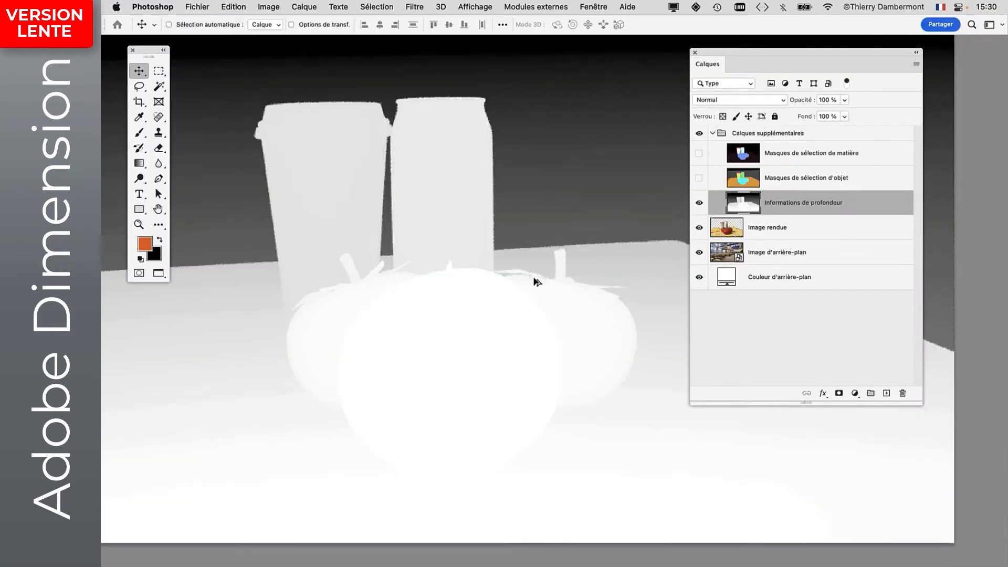
scroll(535, 282, "down", 3, "alt")
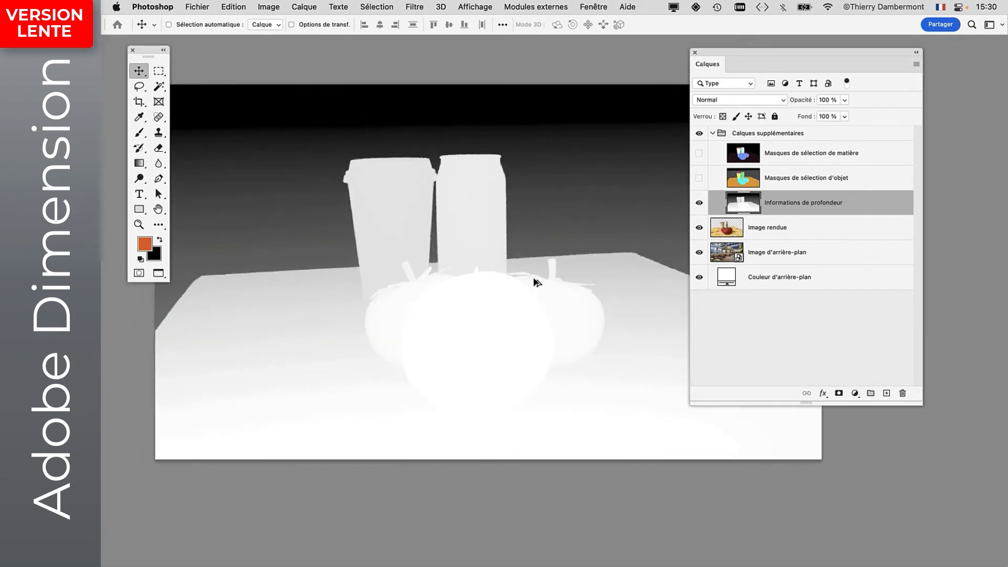
left_click_drag(711, 55, 873, 41)
left_click_drag(622, 205, 698, 205)
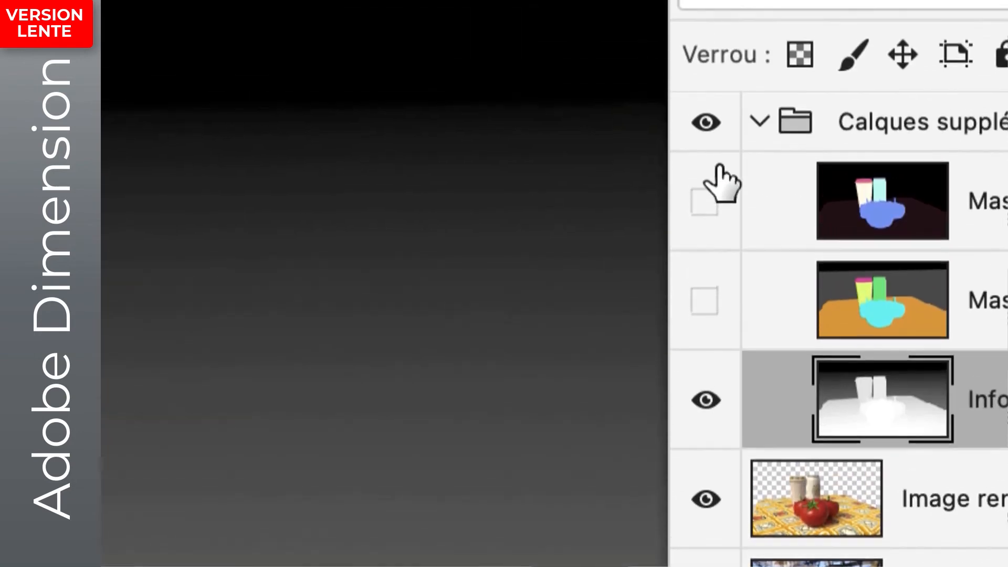
left_click(665, 37)
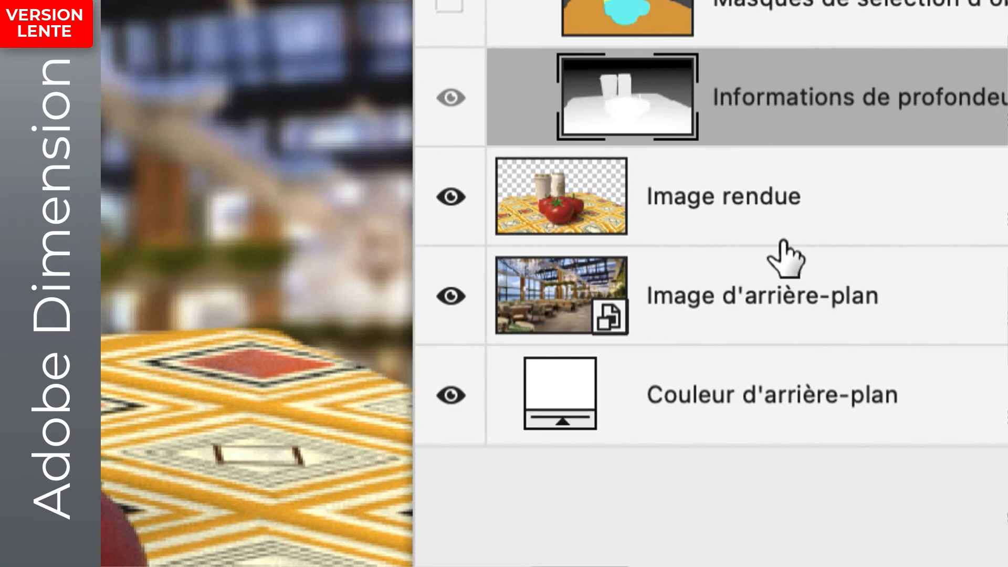
left_click(777, 237)
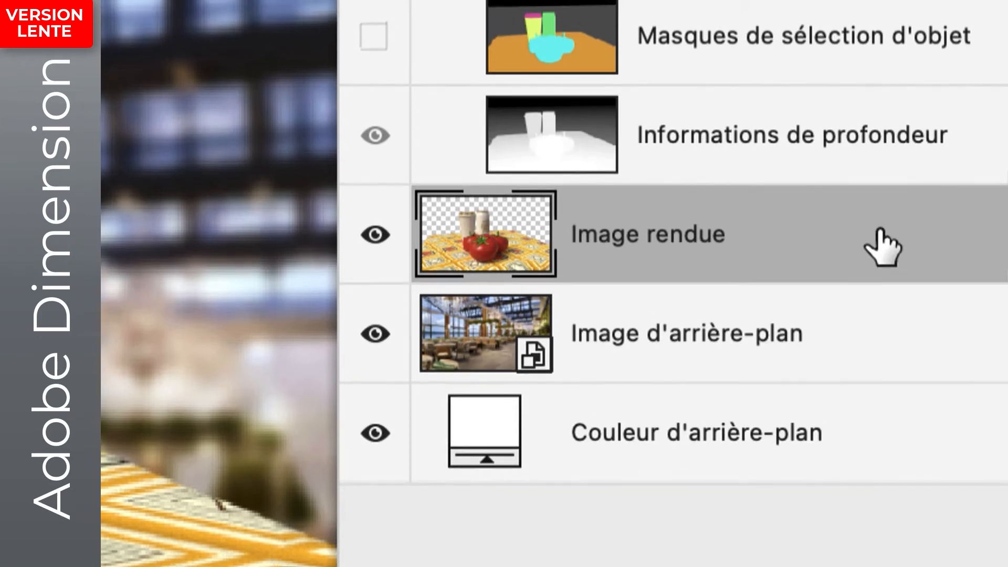
- Duplicate the Image rendue layer as Image rendue copie
left_click_drag(882, 247, 984, 547)
left_click_drag(904, 355, 1005, 400)
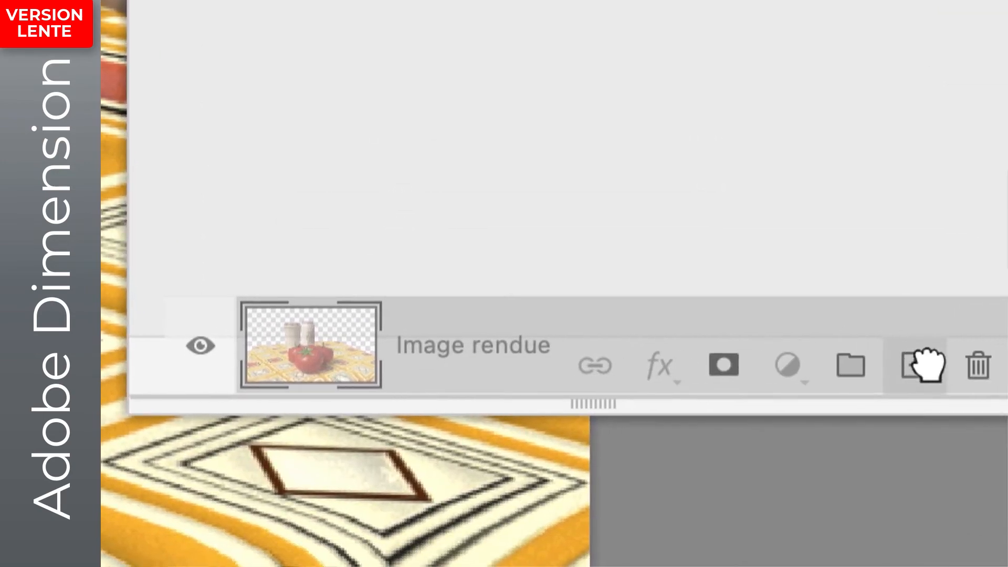
left_click_drag(924, 357, 931, 361)
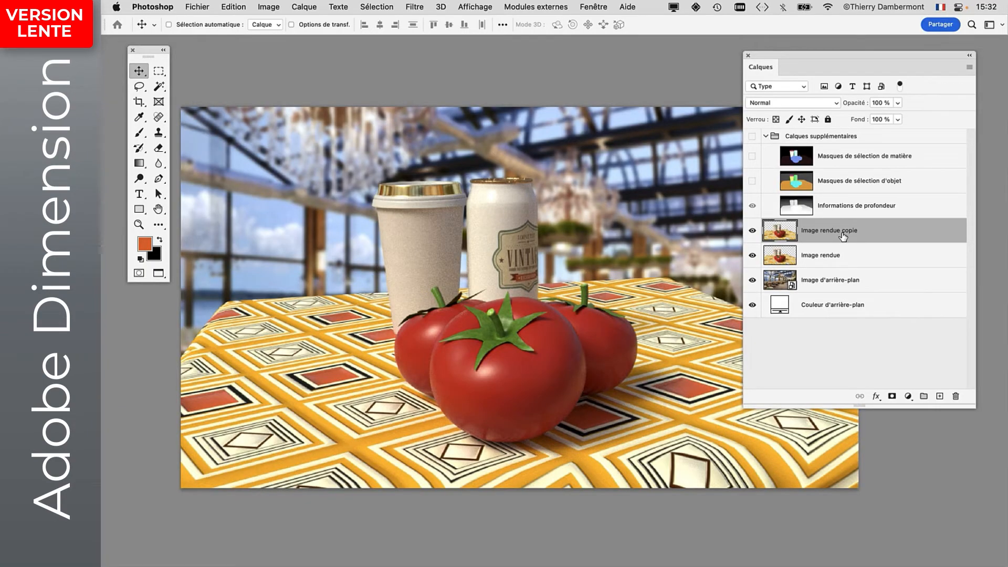
left_click(415, 6)
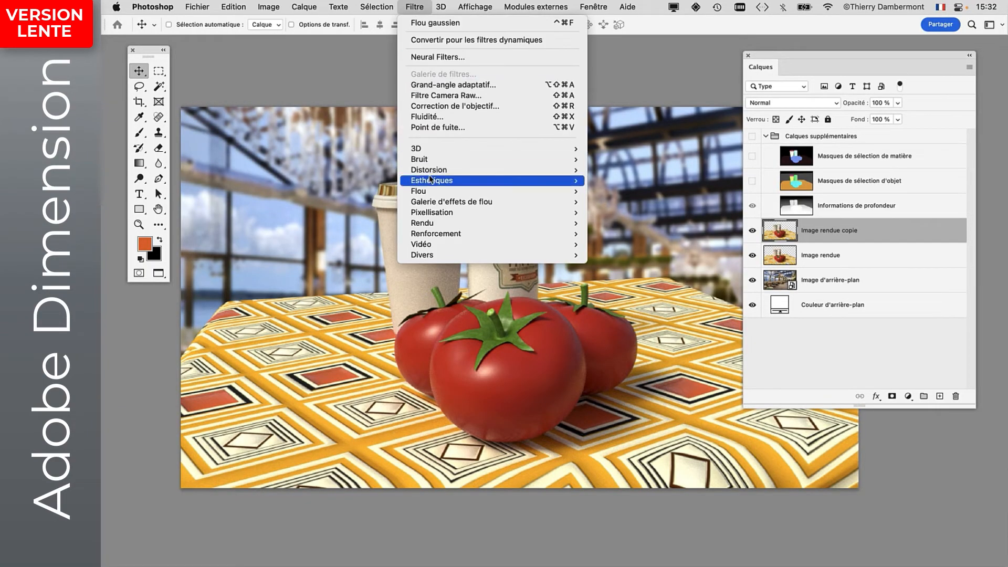
mouse_move(441, 191)
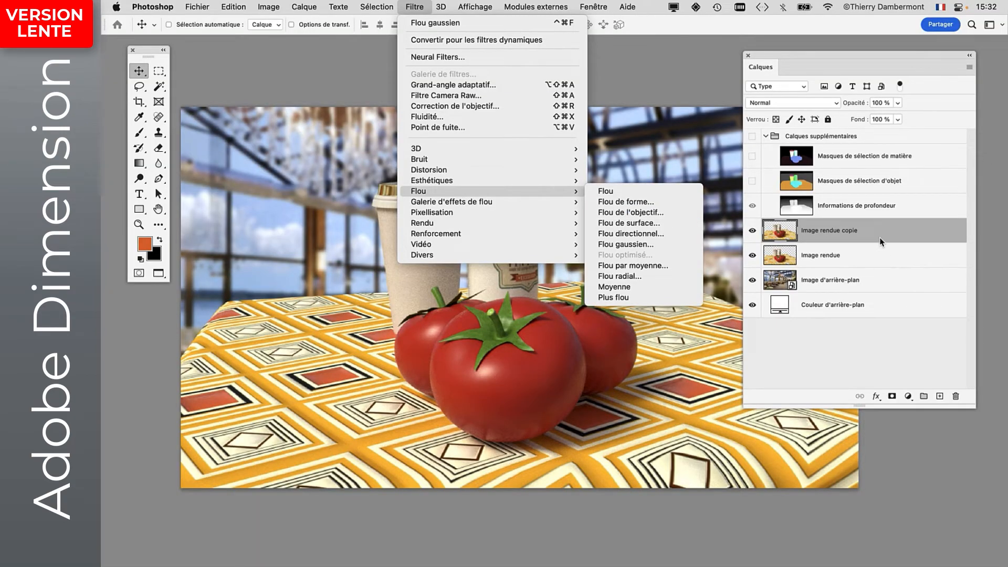
left_click(880, 240)
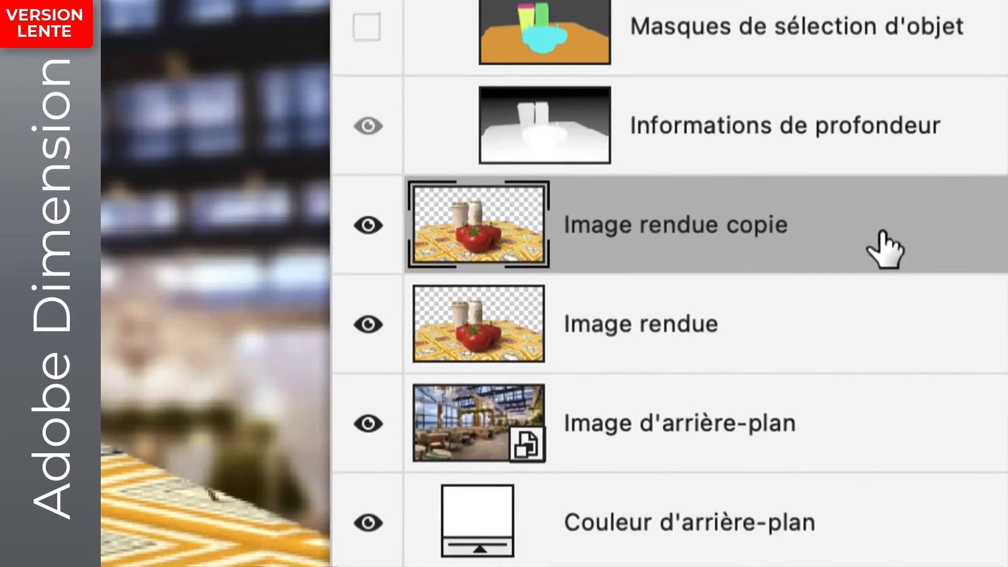
- Convert Image rendue copie into a smart object and look over the Flou filters
right_click(883, 250)
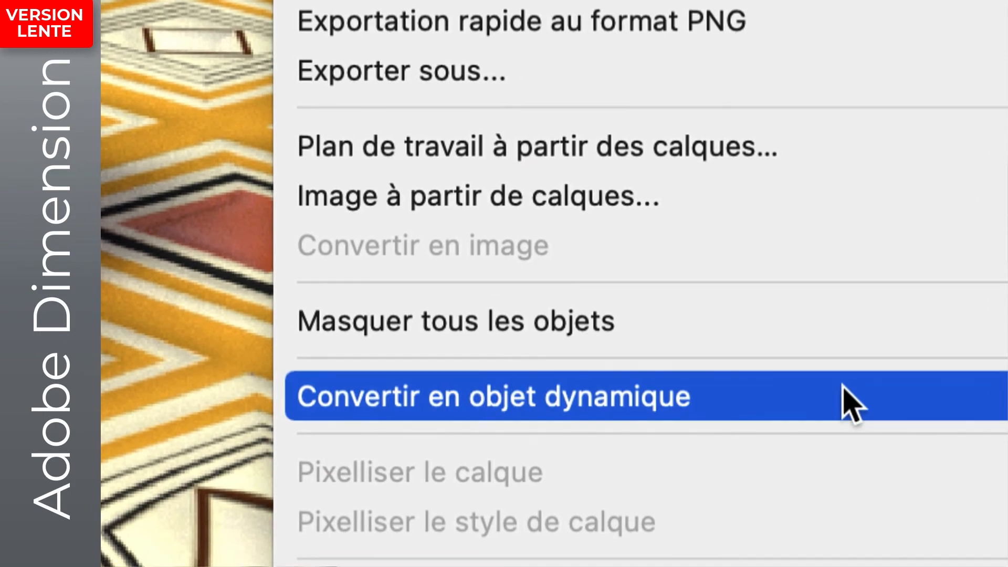
left_click(876, 498)
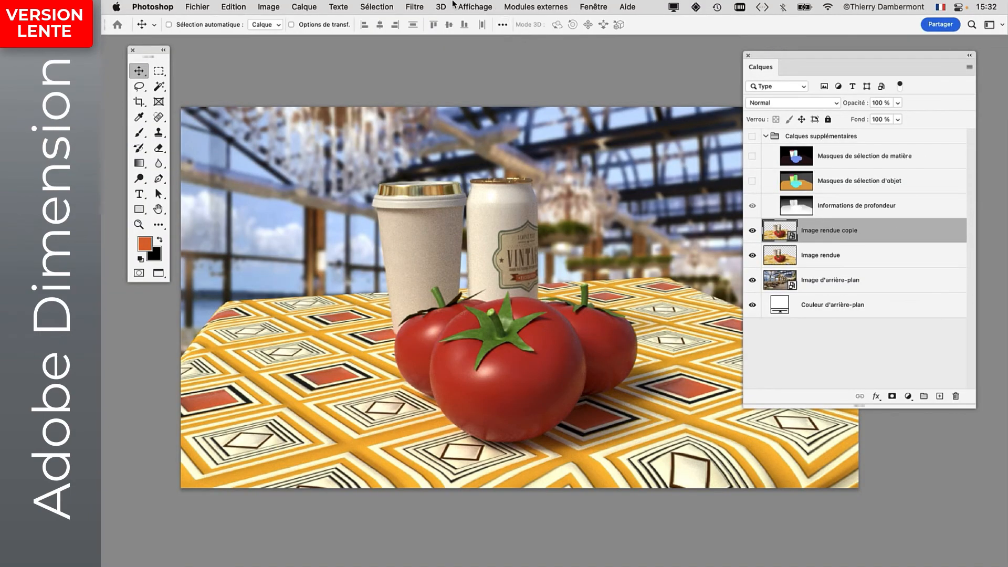
left_click(415, 6)
mouse_move(428, 197)
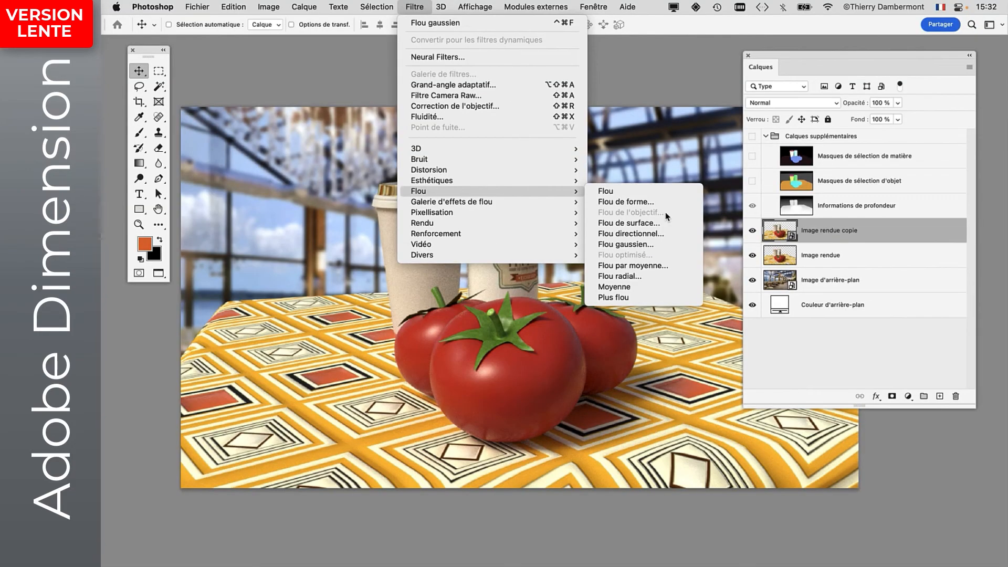
left_click(970, 355)
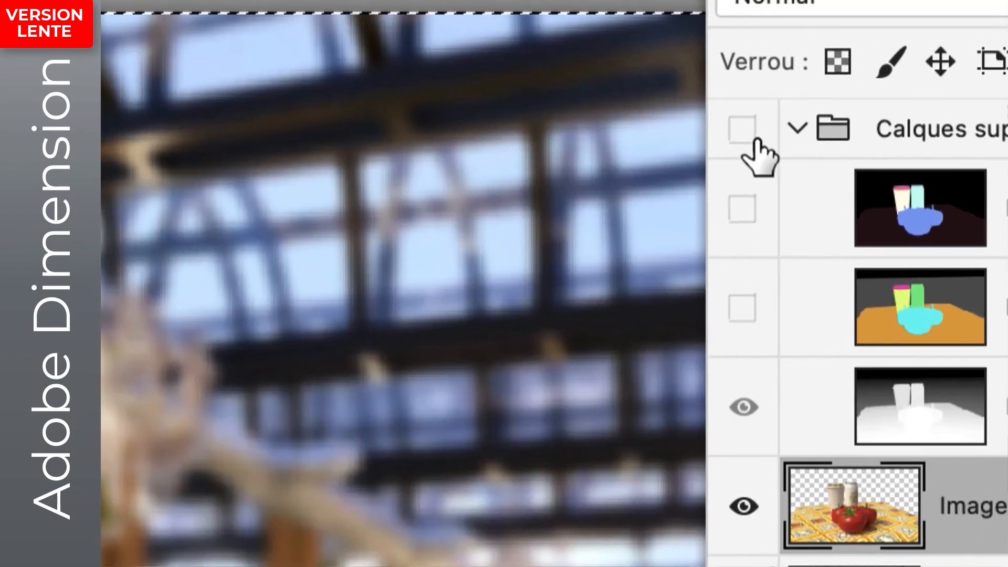
- Show Calques supplémentaires, open the Couches panel, and load the depth map's RVB channel as a selection
left_click(734, 115)
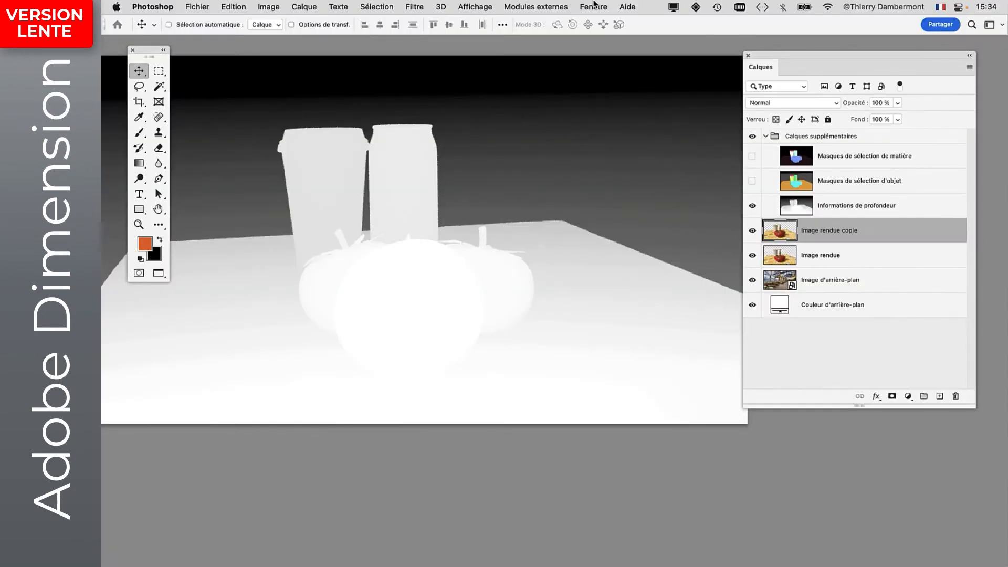
left_click(594, 6)
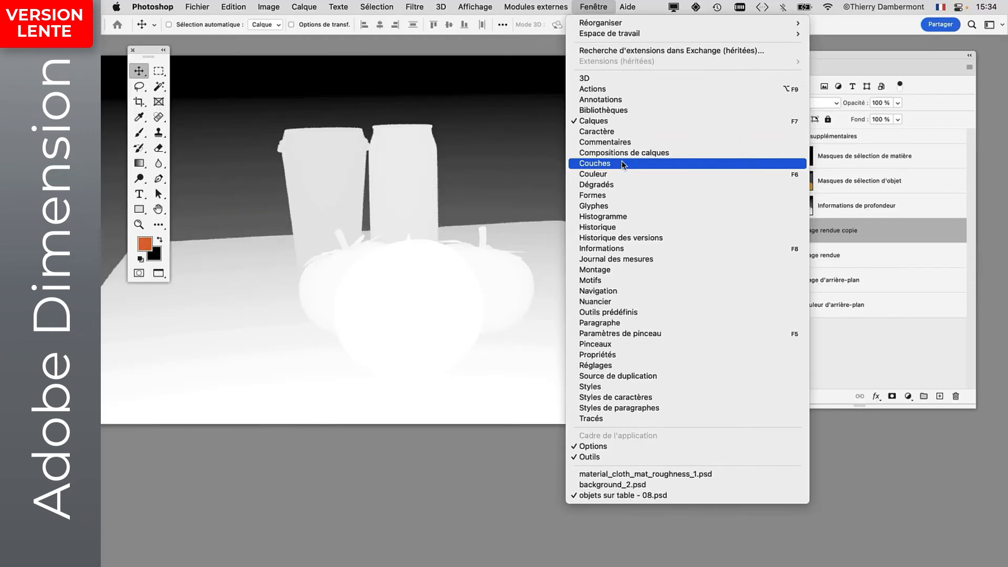
left_click(623, 164)
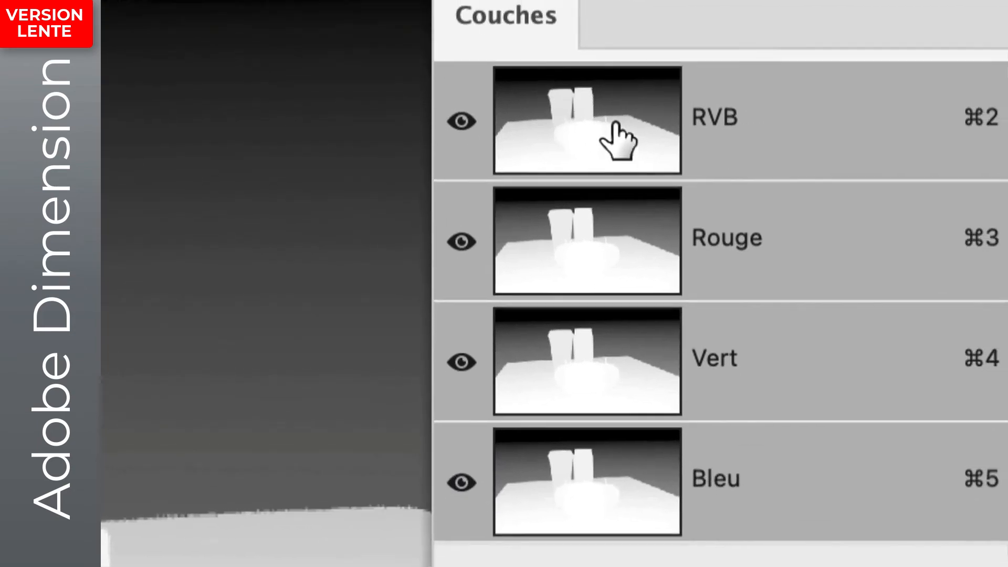
left_click_drag(612, 128, 587, 118)
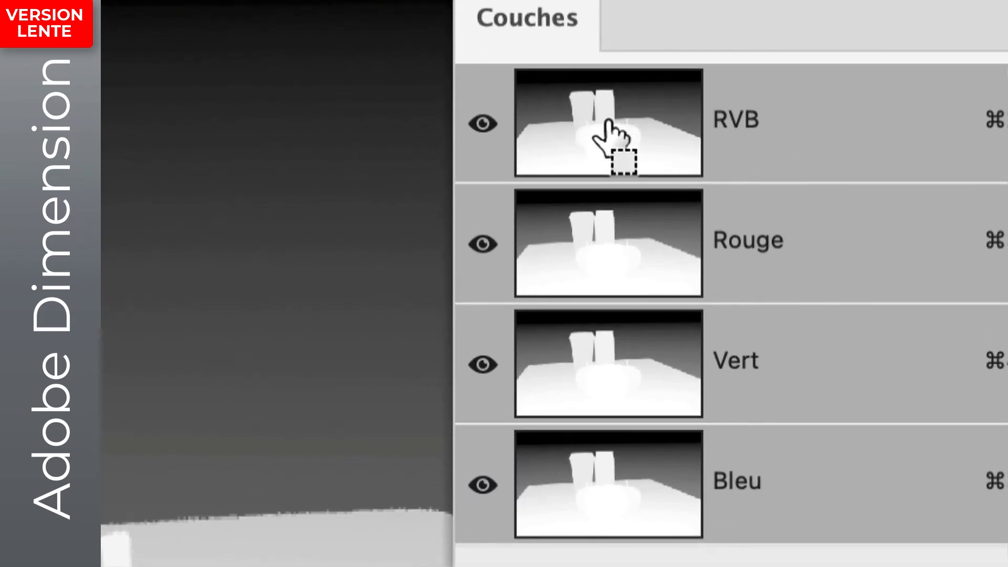
left_click(608, 121, "super")
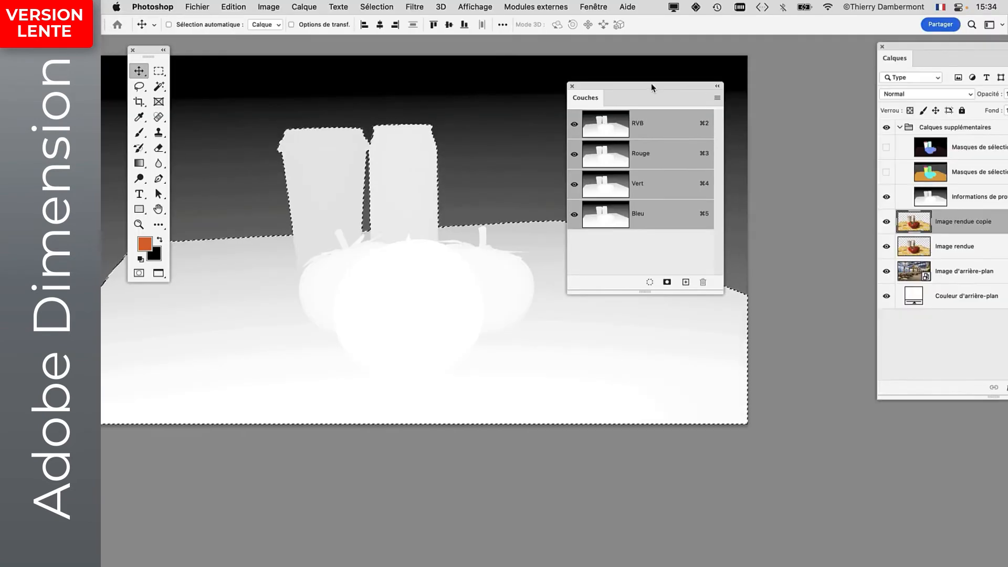
left_click_drag(653, 85, 806, 53)
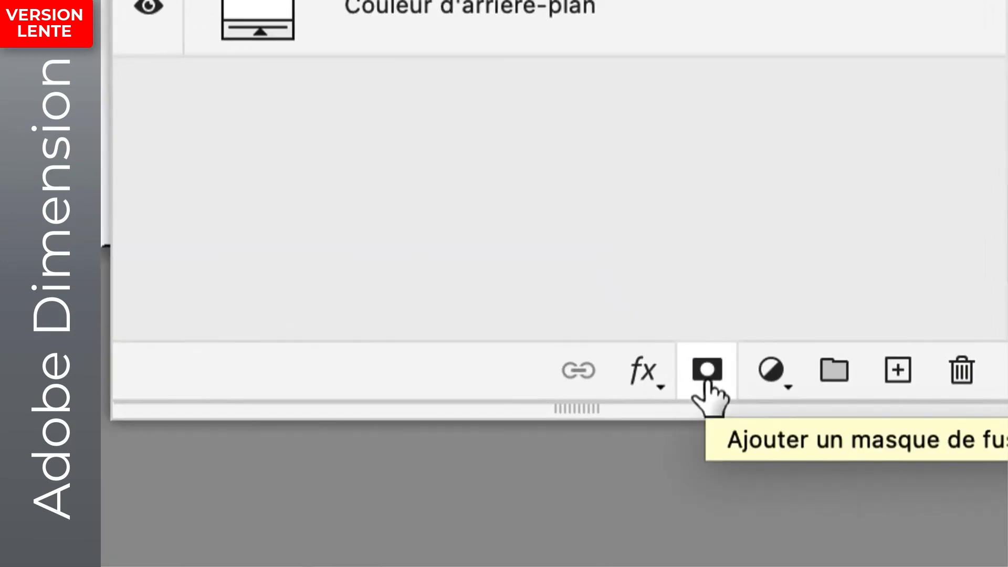
- Add a depth-based layer mask to Image rendue copie, hide the extra layers, and target its image
left_click(707, 383)
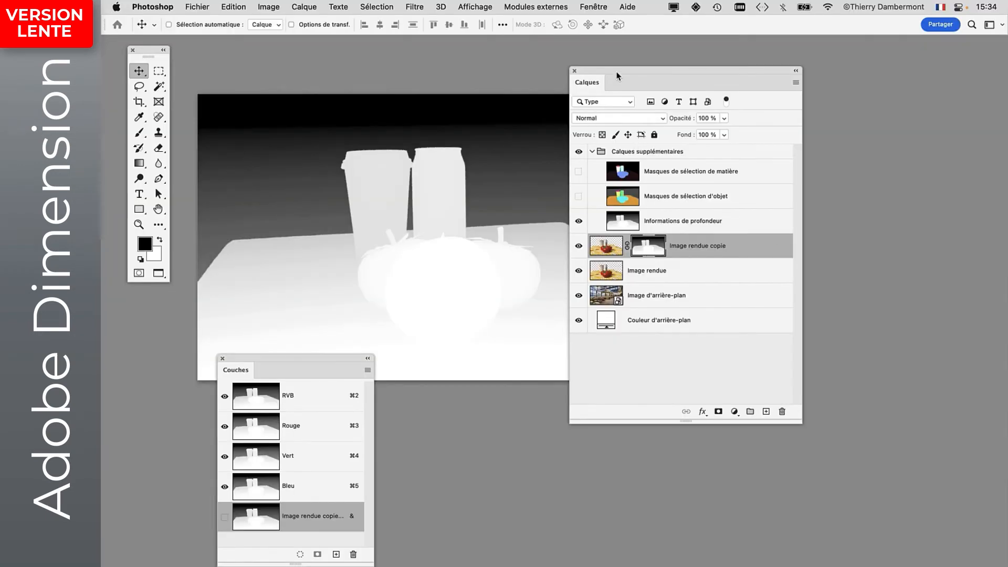
left_click_drag(617, 76, 737, 49)
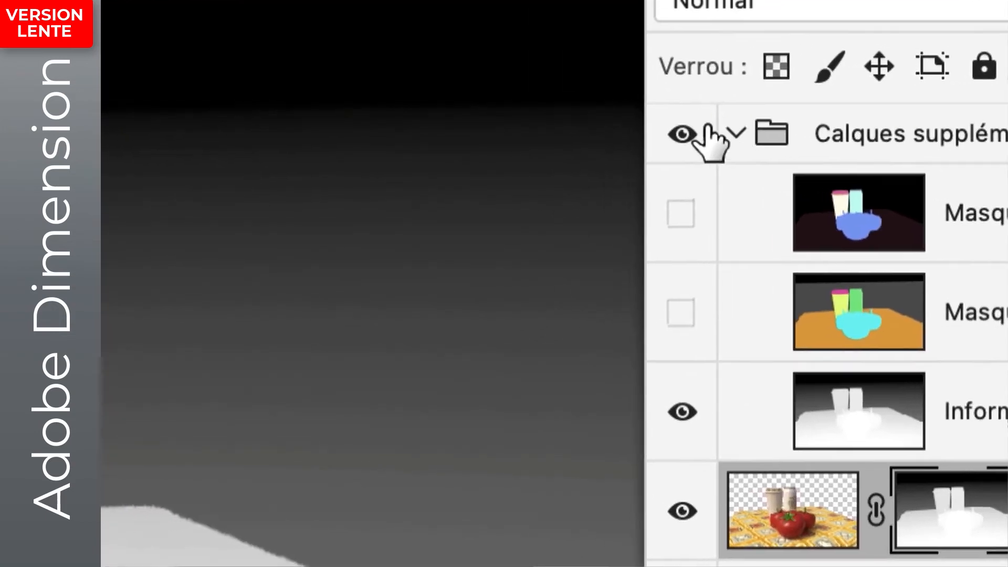
left_click(569, 142)
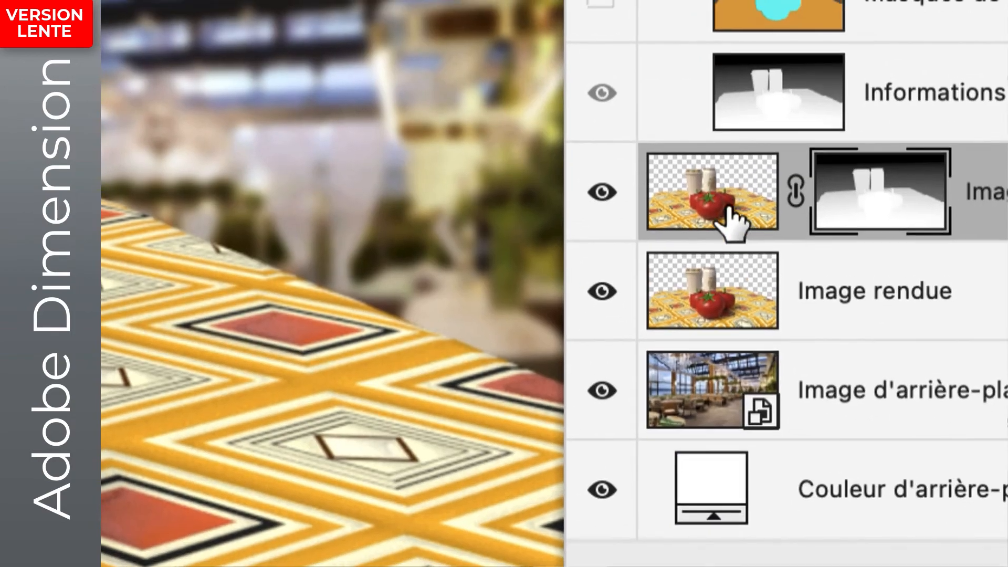
left_click(720, 518)
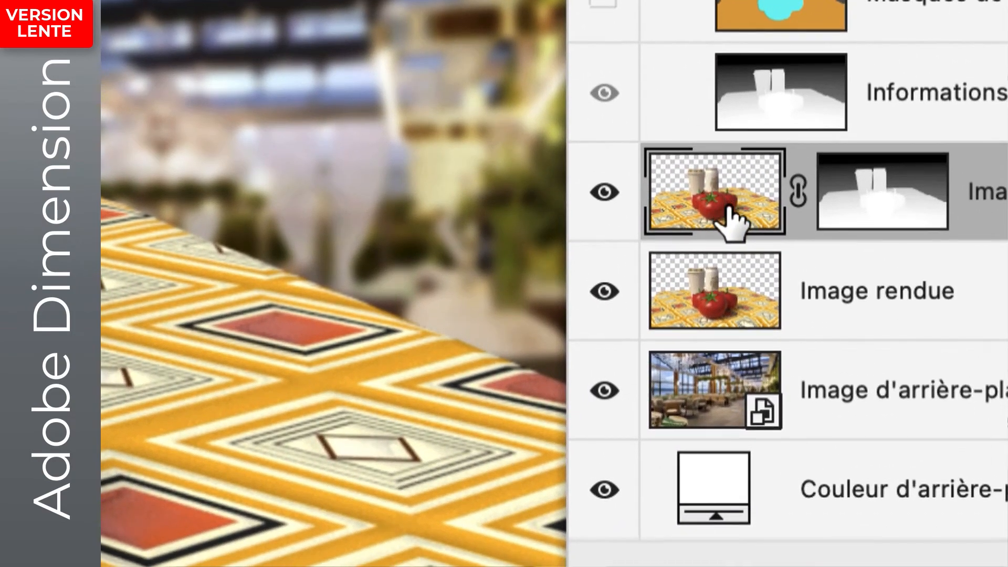
mouse_move(731, 220)
left_mouse_down()
mouse_move(724, 214)
mouse_move(735, 216)
left_mouse_up()
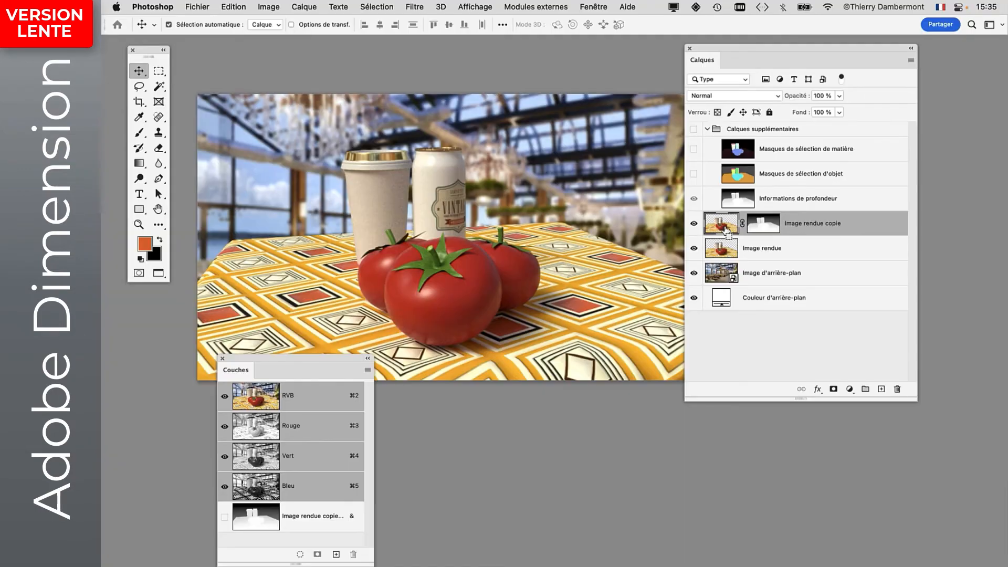
left_click_drag(720, 46, 842, 55)
- Open Flou de l'objectif on the copied render, zoom its preview in, and open the Source list
left_click_drag(342, 358, 230, 291)
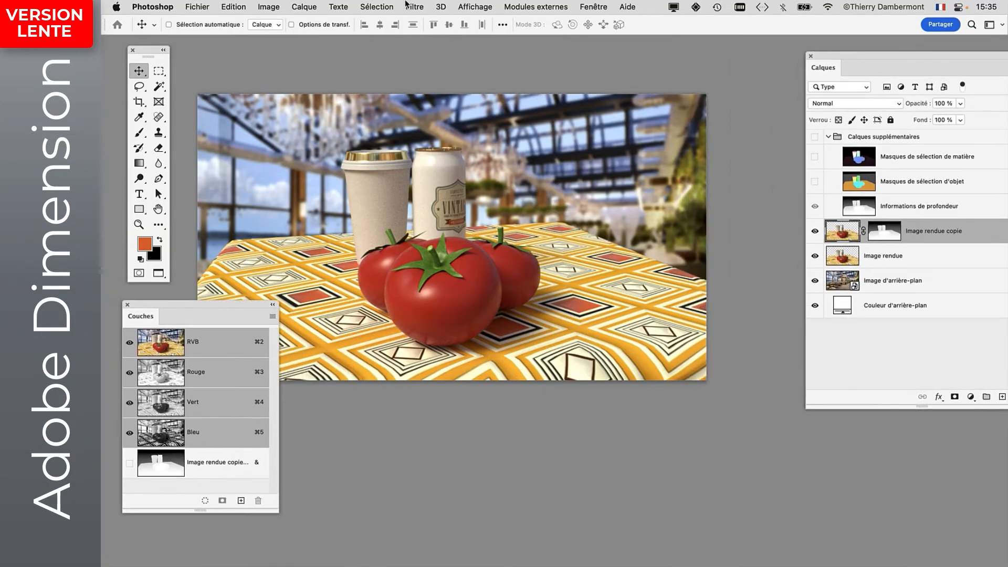
left_click(414, 7)
mouse_move(435, 192)
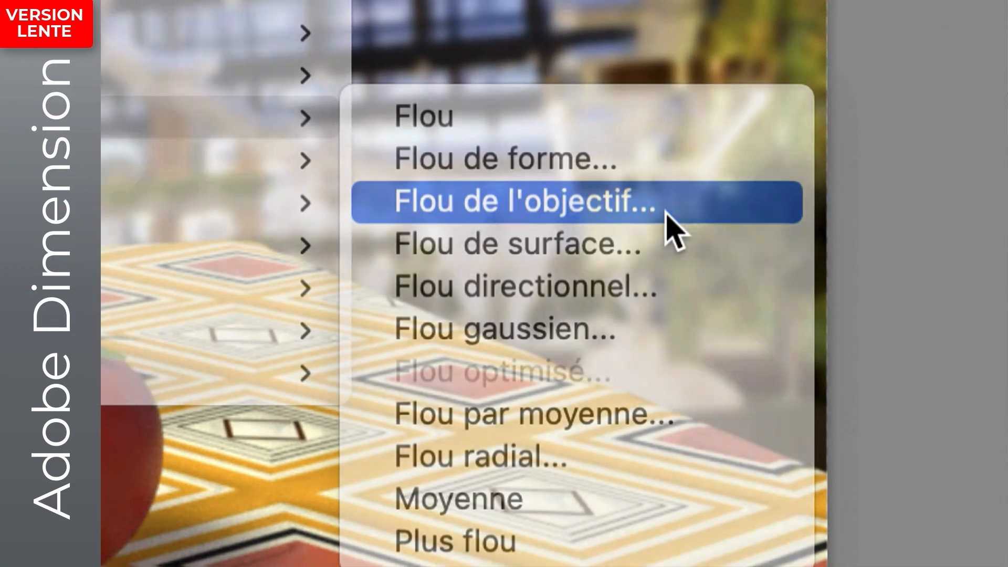
left_click(666, 212)
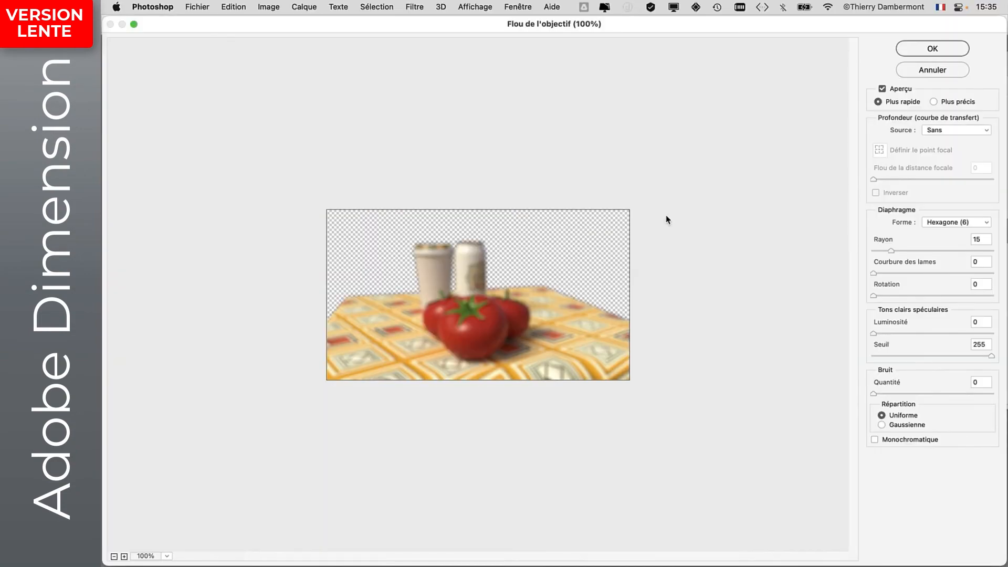
left_click(511, 282, "super")
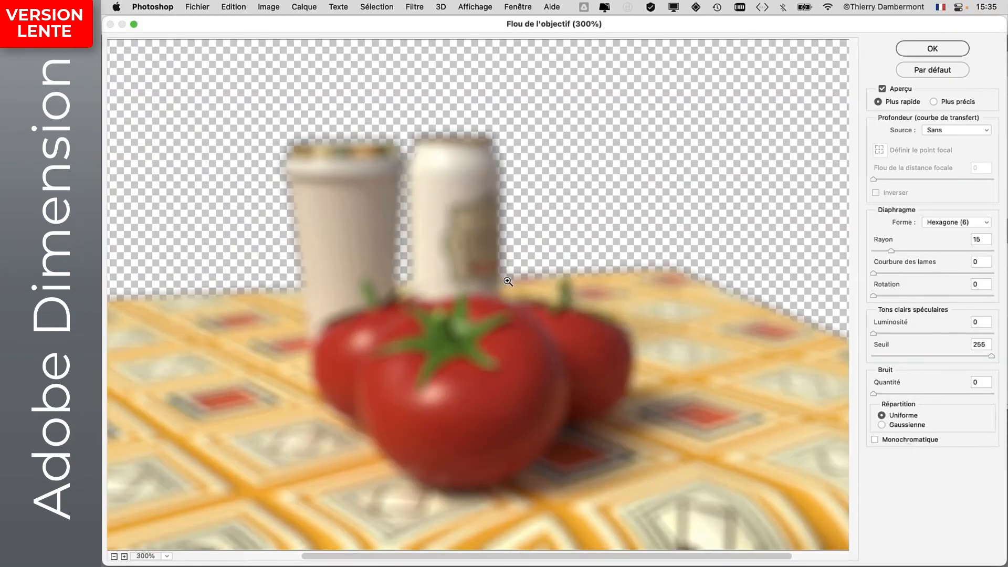
left_click(508, 282, "super")
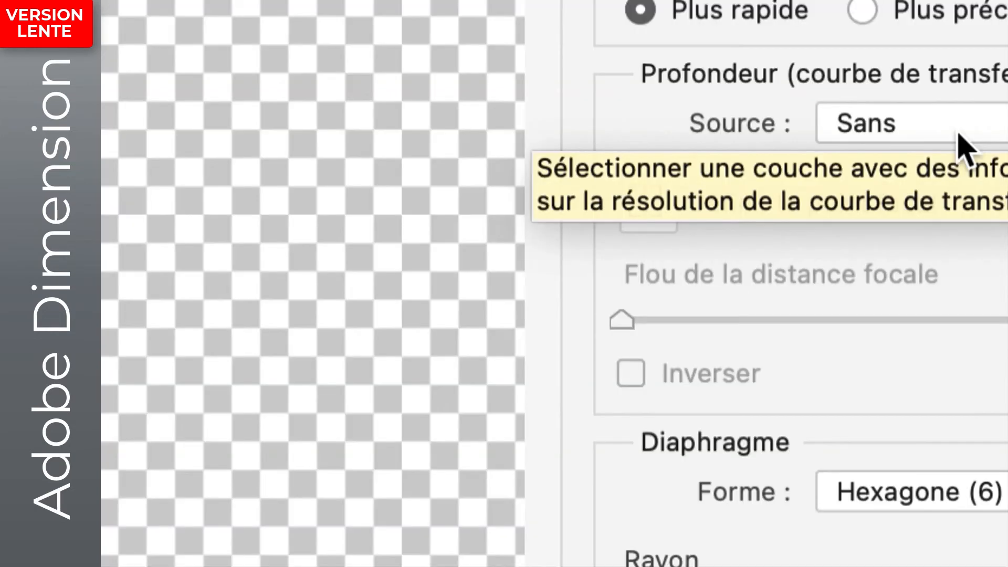
left_click(959, 135)
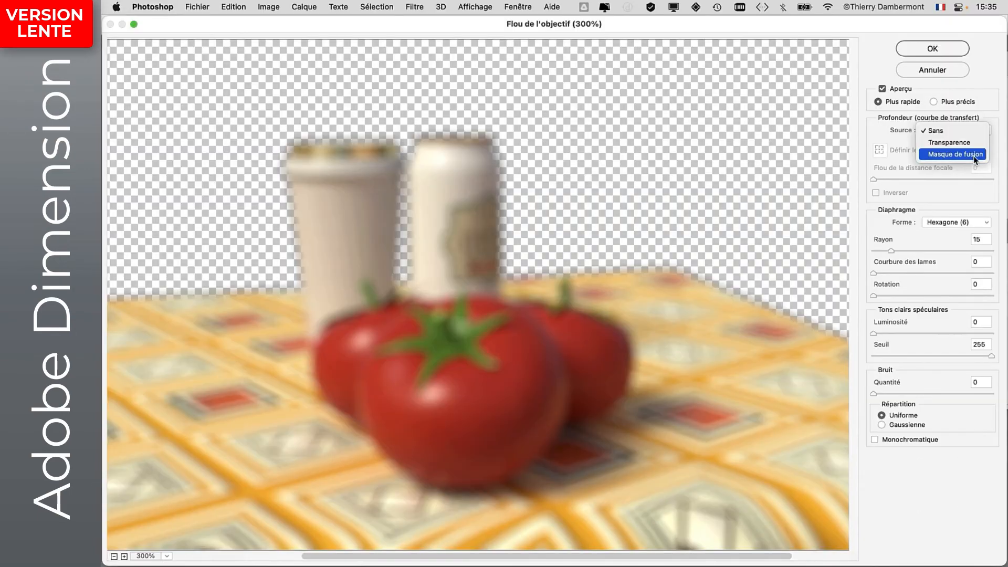
- Apply Lens Blur with Masque de fusion as source, focused on the tomato calyx, radius 30
left_click(970, 153)
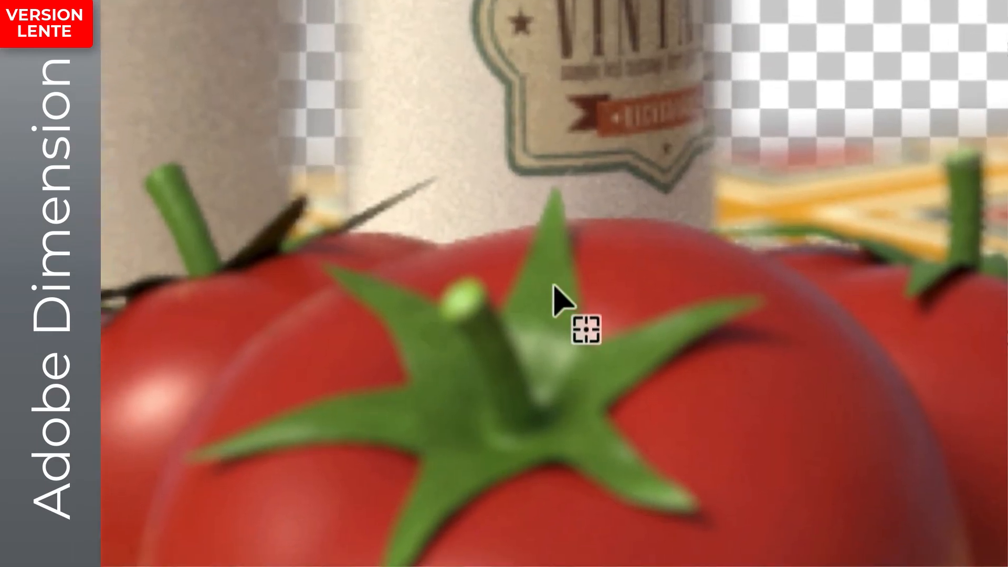
left_click(518, 512)
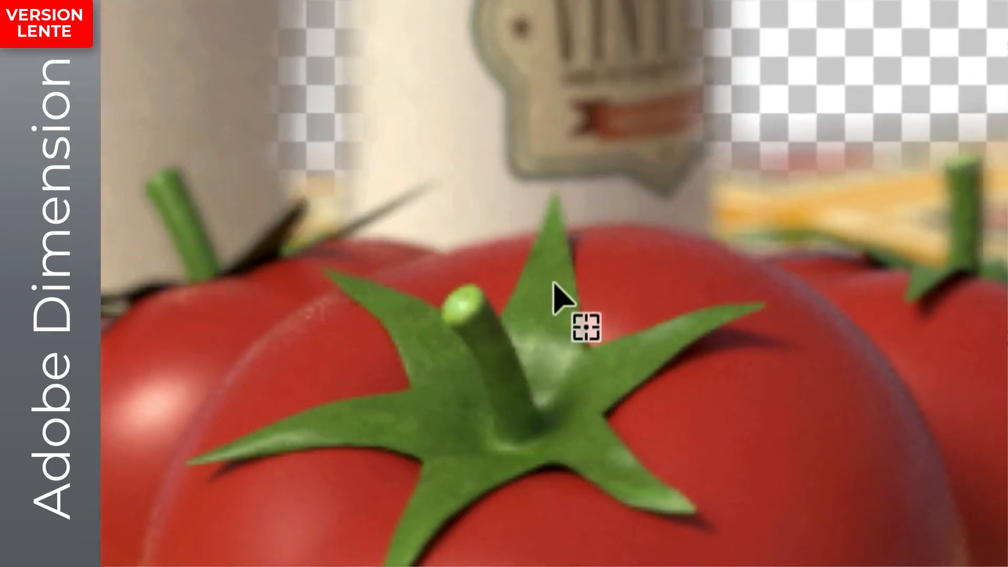
left_click(583, 100)
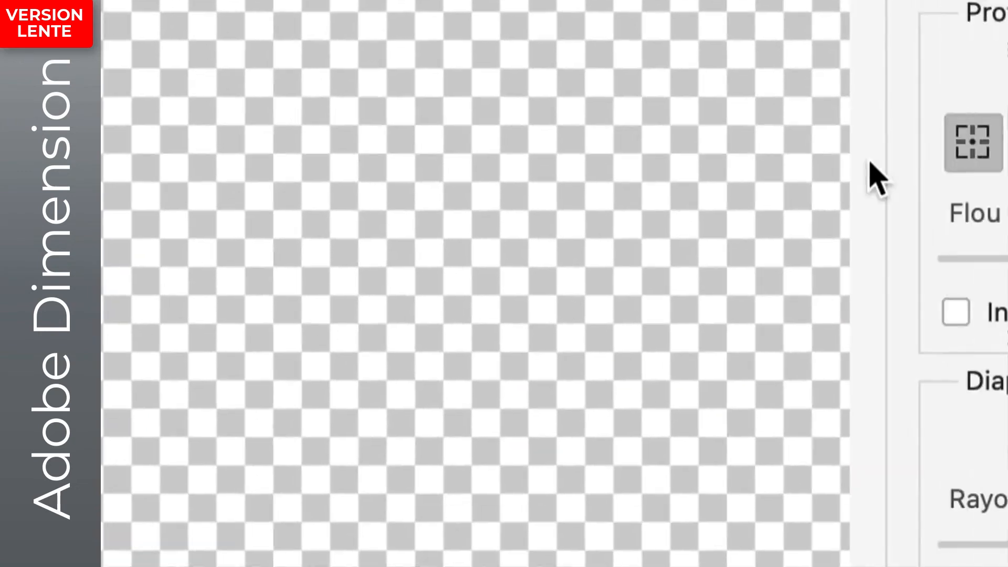
left_click(973, 142)
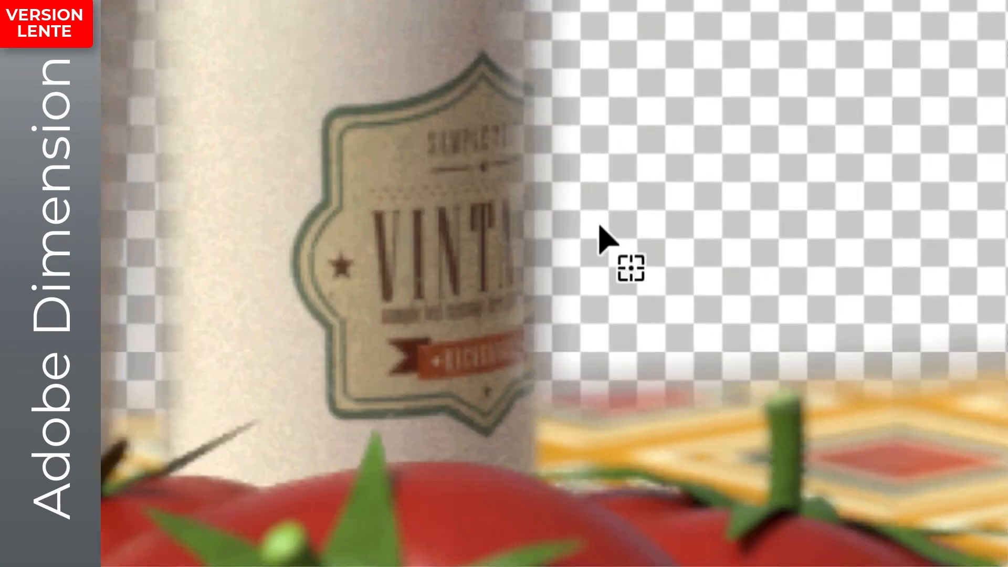
left_click(500, 295)
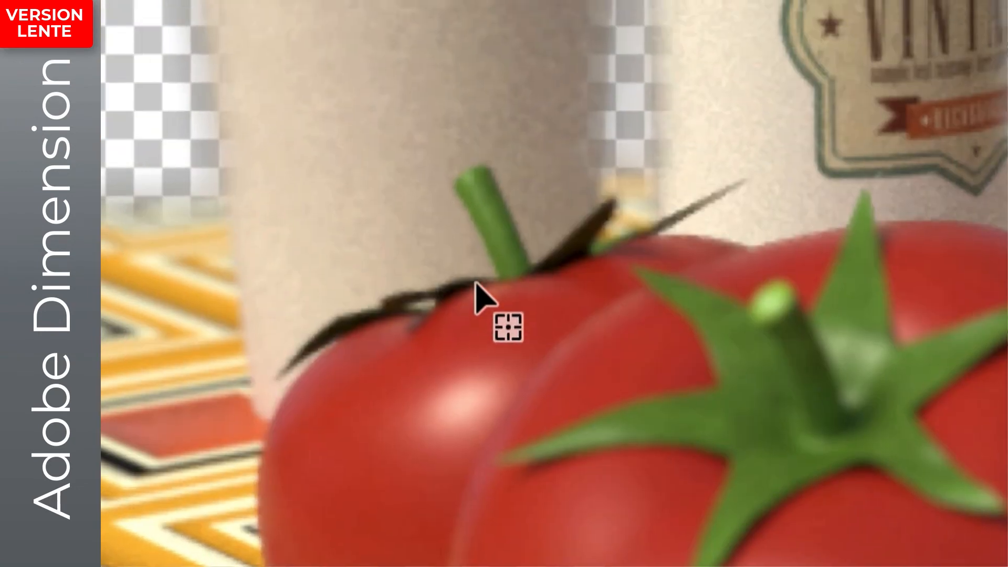
left_click(856, 357)
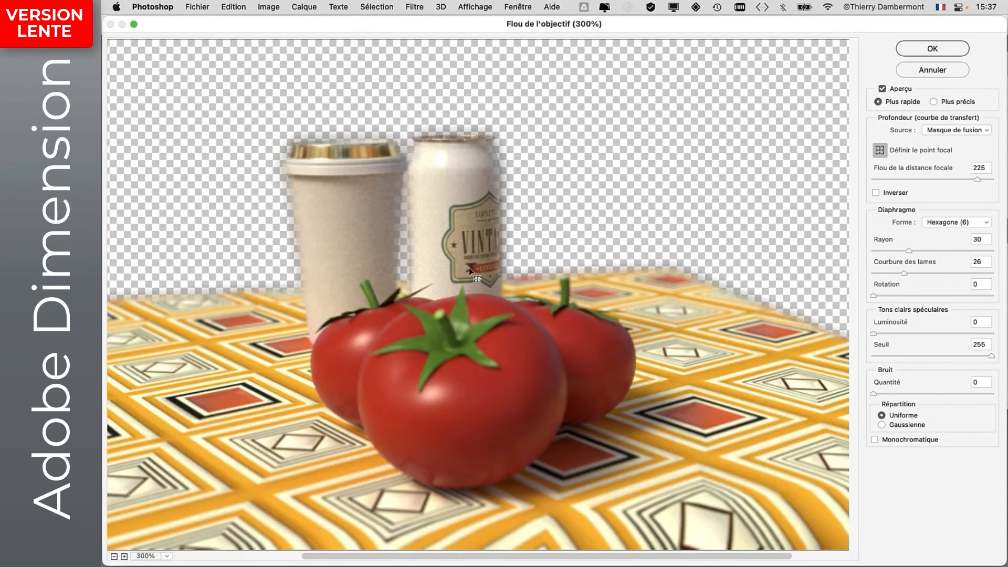
scroll(467, 265, "up", 5, "alt")
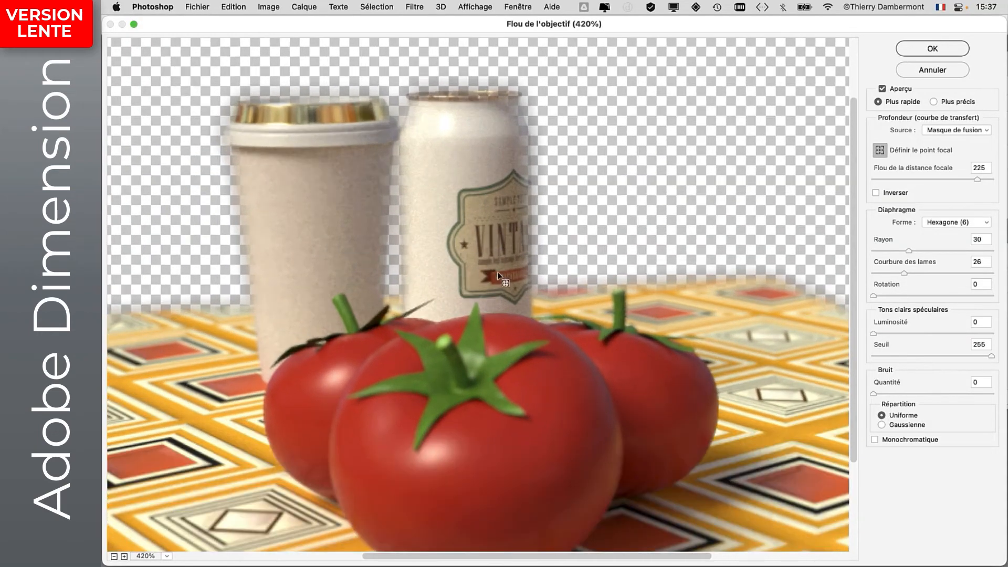
left_click(461, 373)
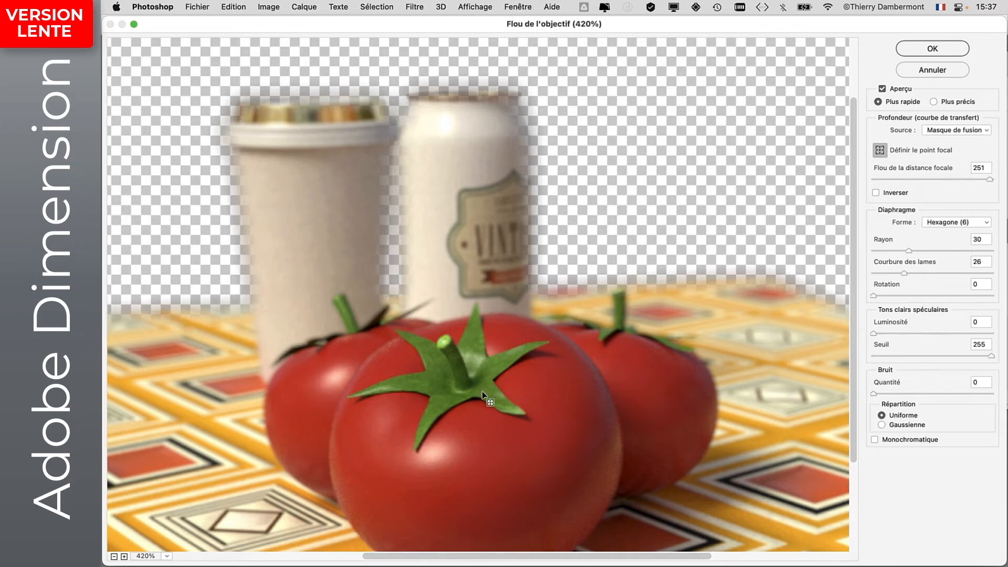
left_click(916, 50)
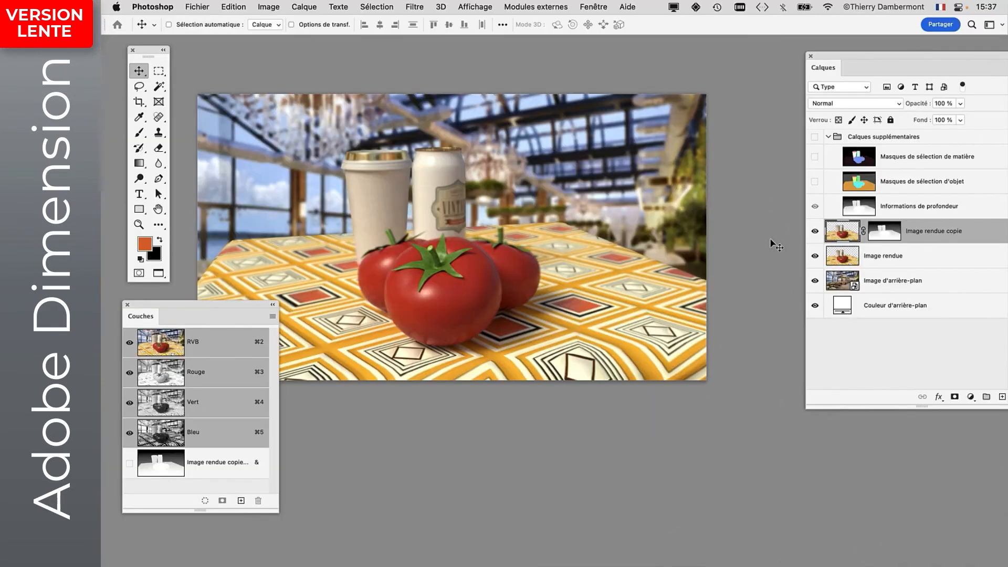
- Compare the blur by toggling Image rendue's visibility, leave it hidden, and select Image rendue copie
key("super+plus")
key("super+minus")
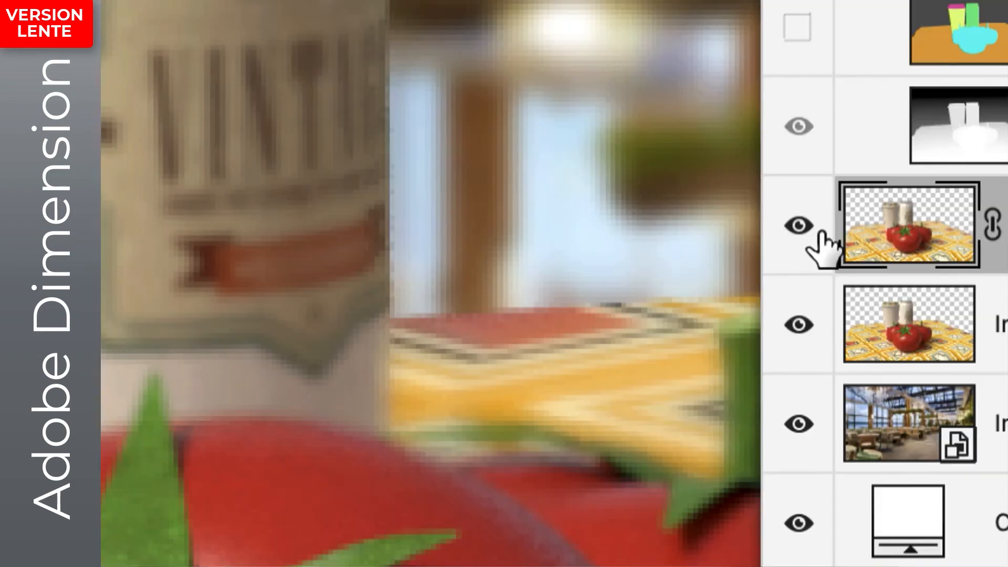
left_click(815, 228)
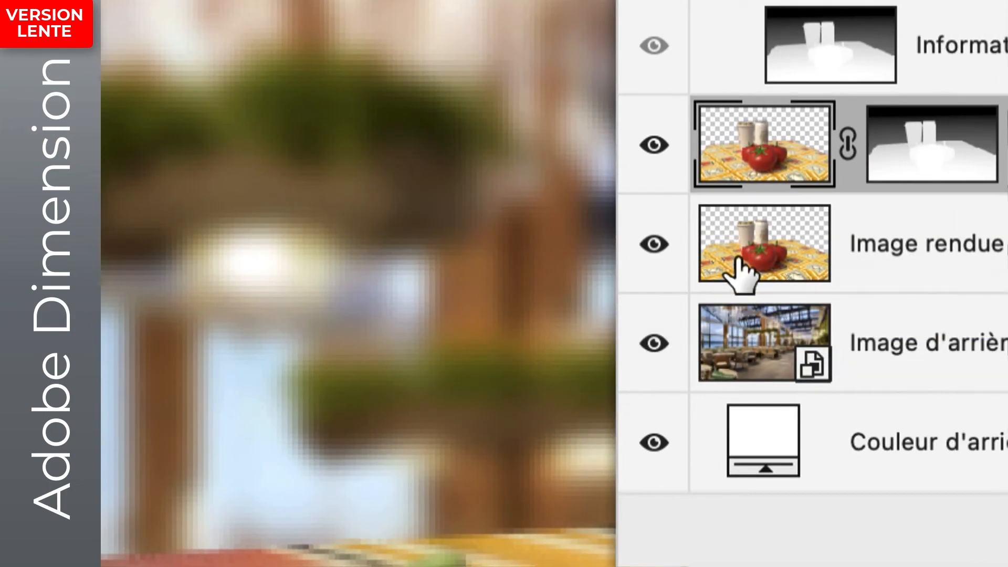
left_click(971, 278)
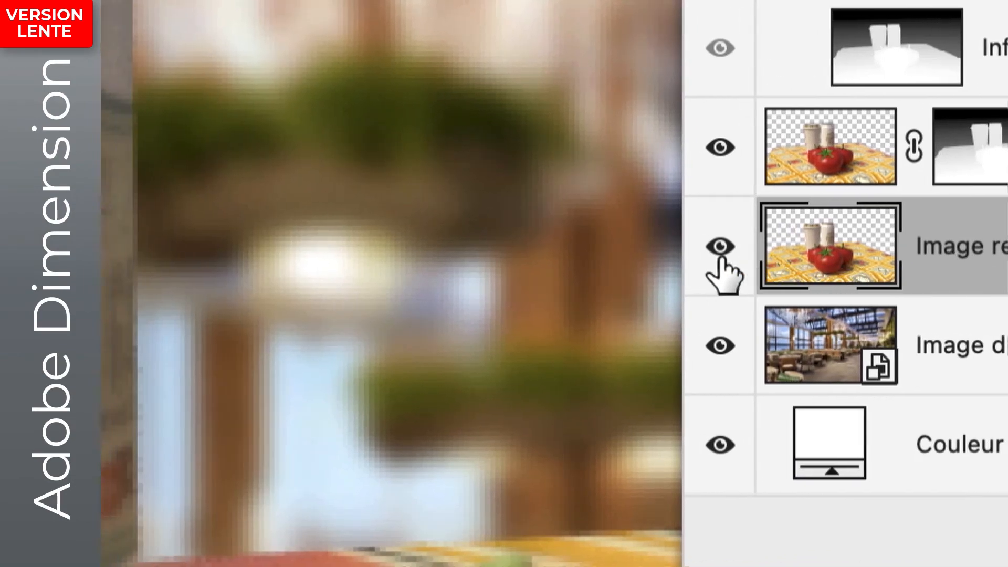
left_click(454, 259)
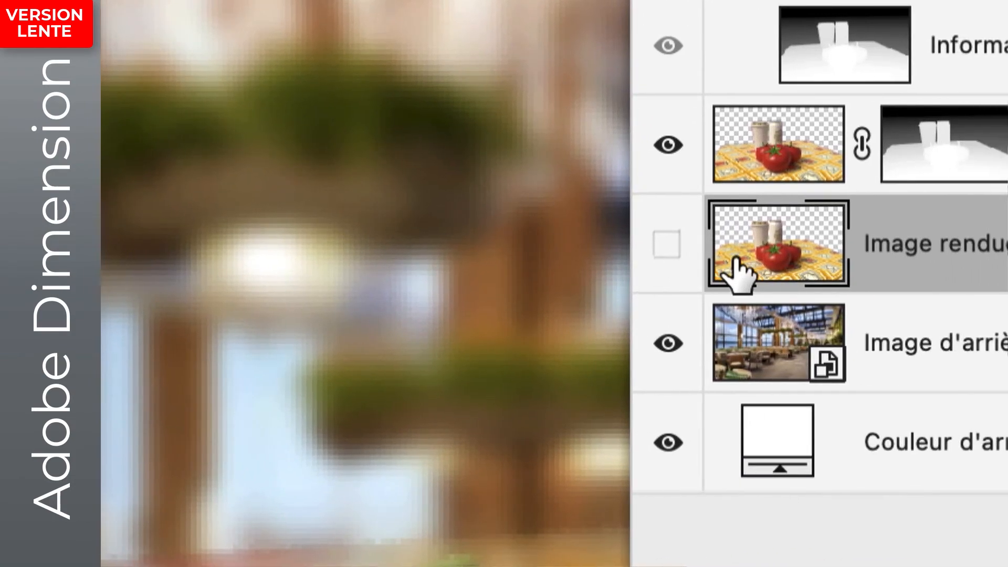
left_click(736, 257, "super")
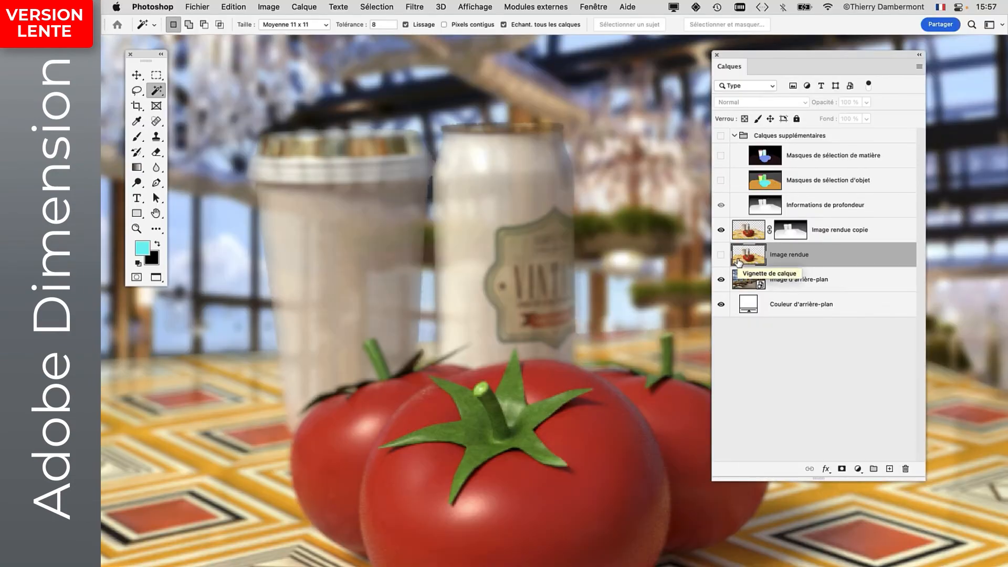
left_click(721, 255)
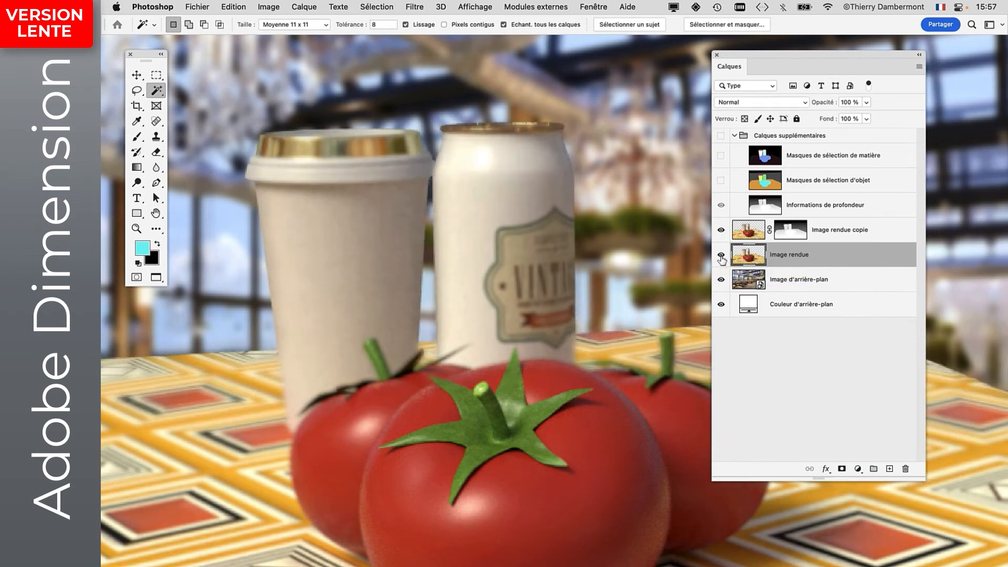
left_click(720, 255)
left_click(721, 255)
left_click(721, 255)
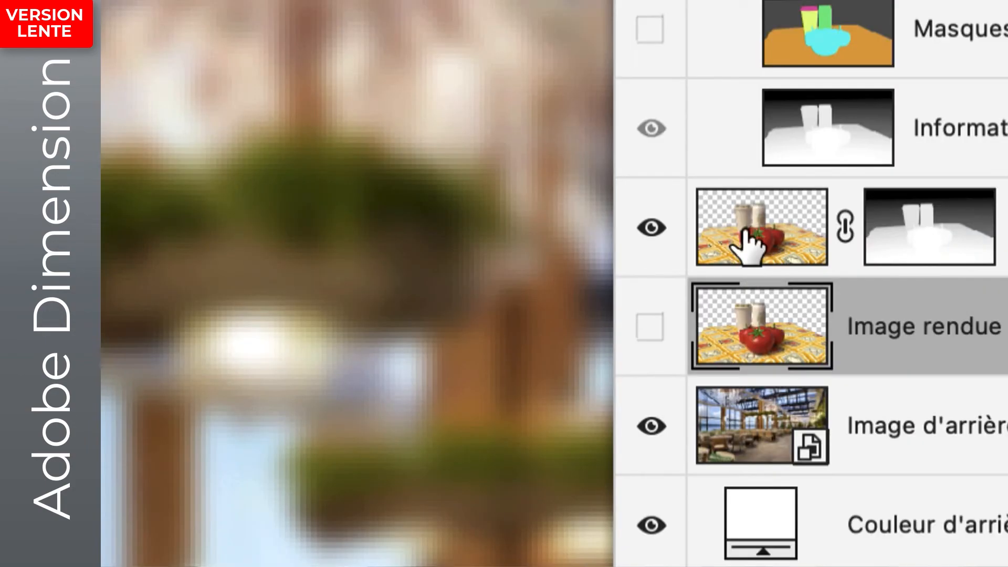
left_click(746, 231)
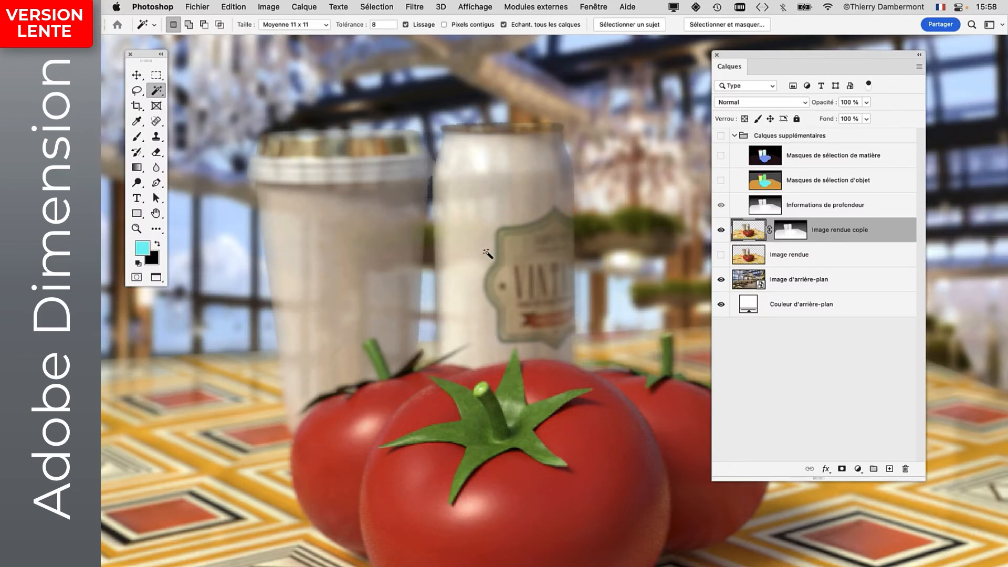
left_click_drag(802, 240, 796, 235)
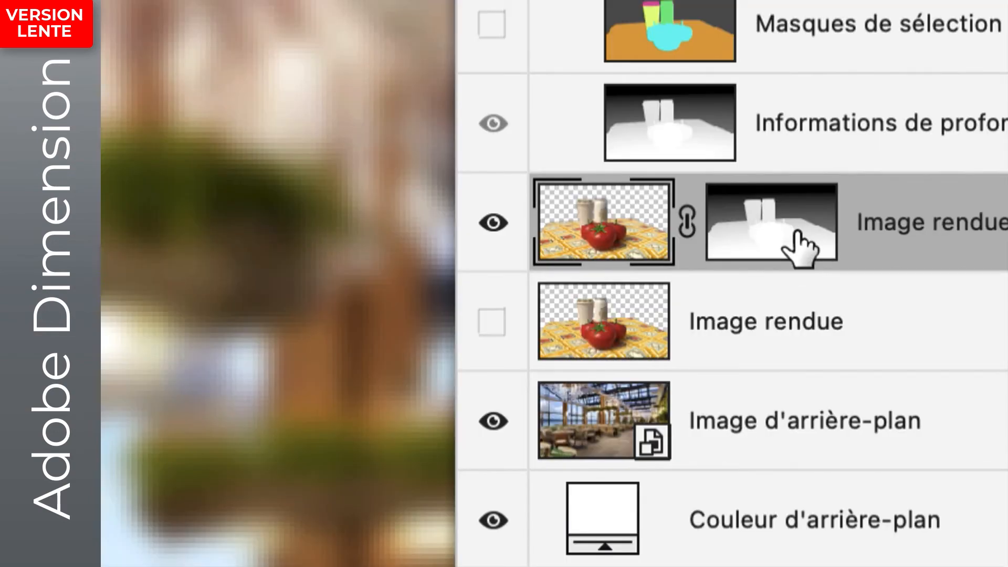
- Toggle the depth mask on Image rendue copie and the Image rendue layer's visibility to compare
left_click(796, 232, "shift")
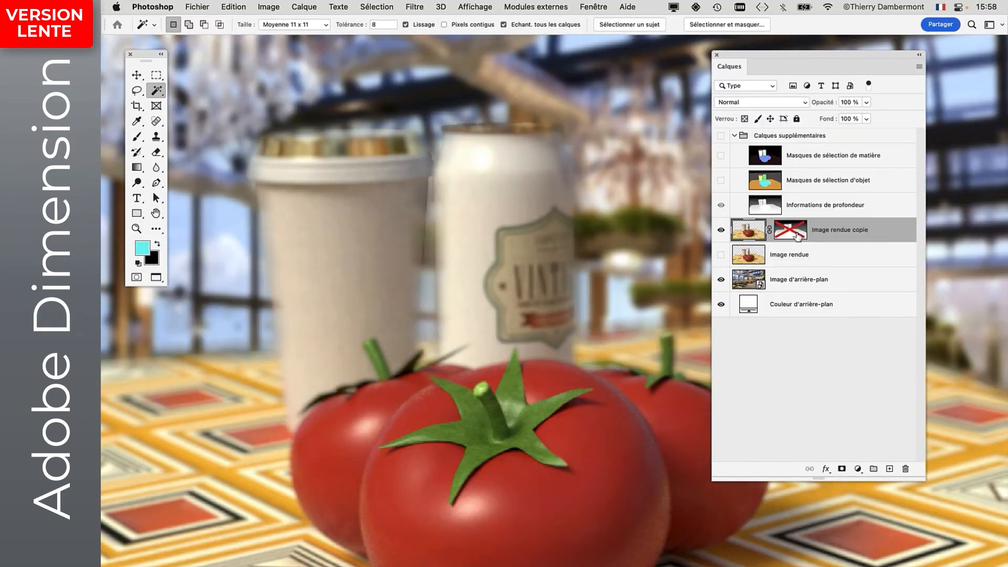
left_click(797, 235, "shift")
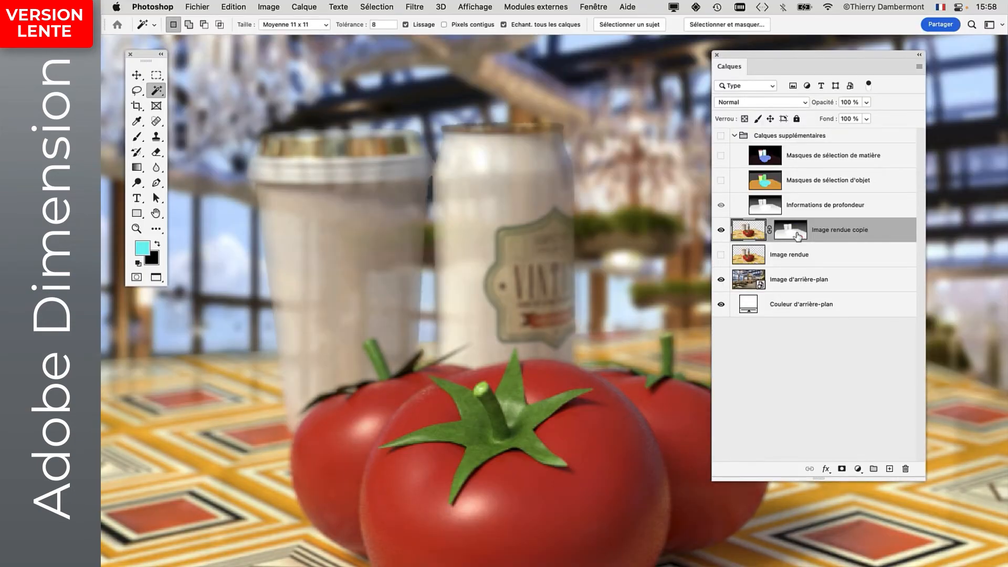
left_click(798, 236, "shift")
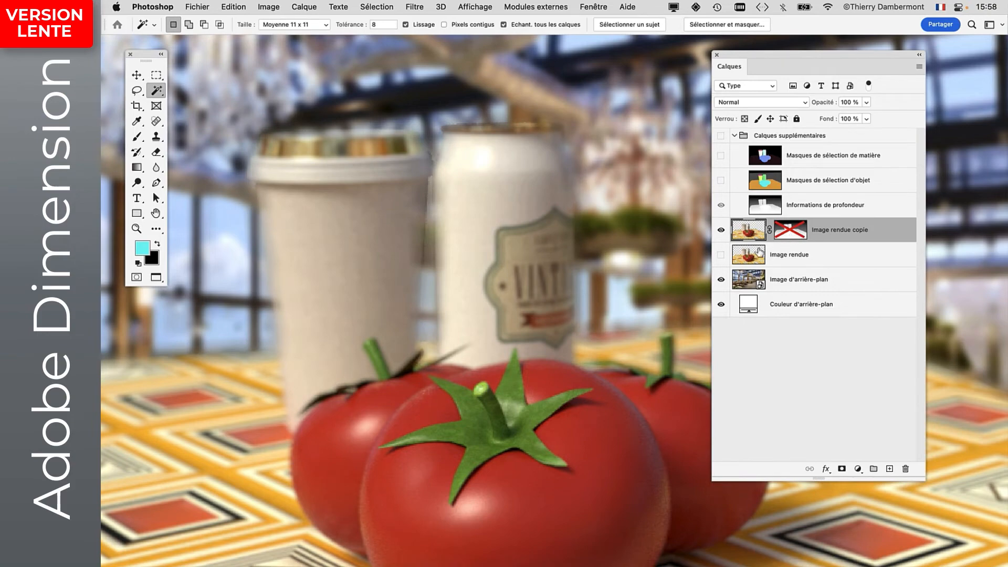
left_click(721, 255)
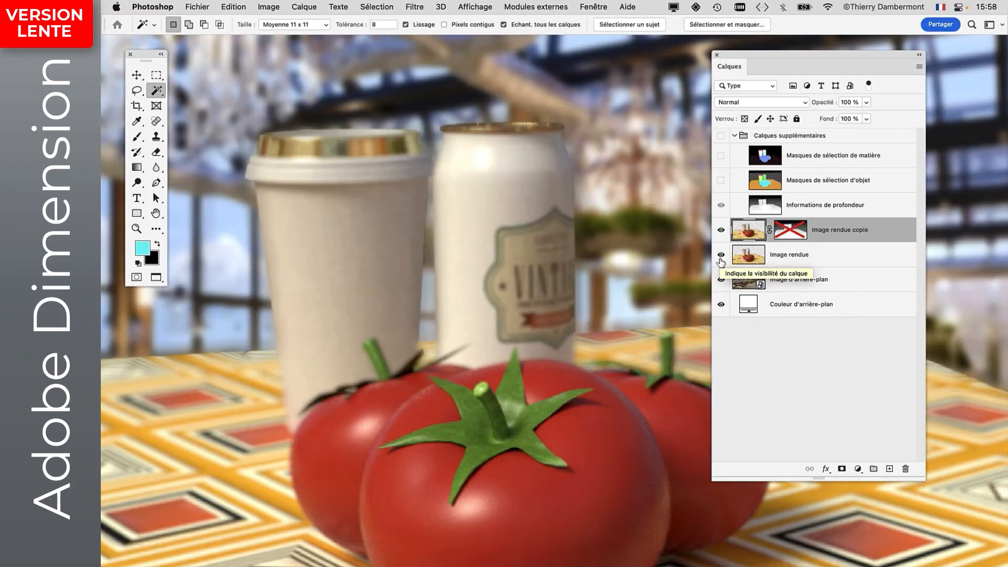
left_click(720, 255)
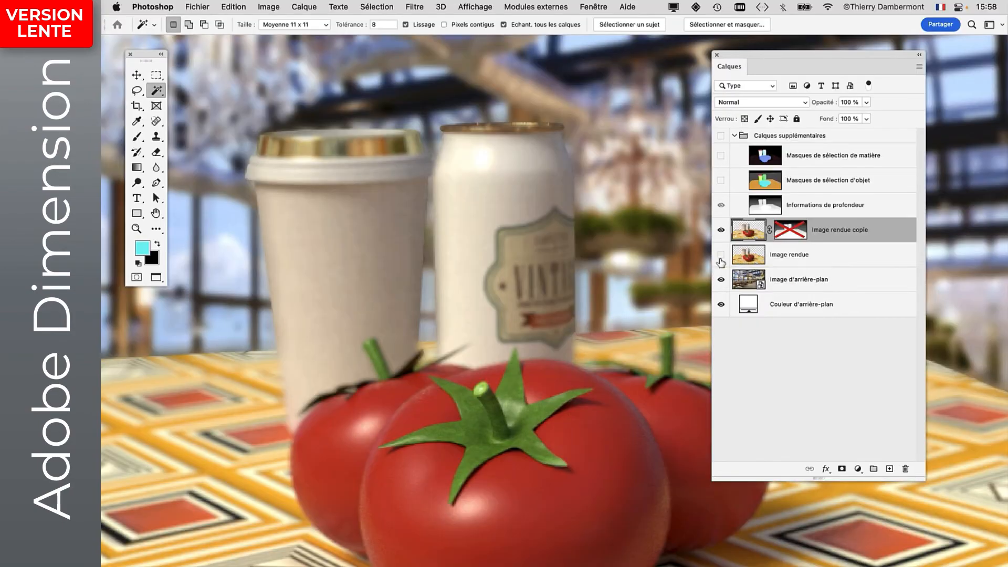
left_click(721, 255)
- Zoom in to compare the can edge with Image rendue hidden and shown, then zoom out
scroll(561, 156, "up", 3, "alt")
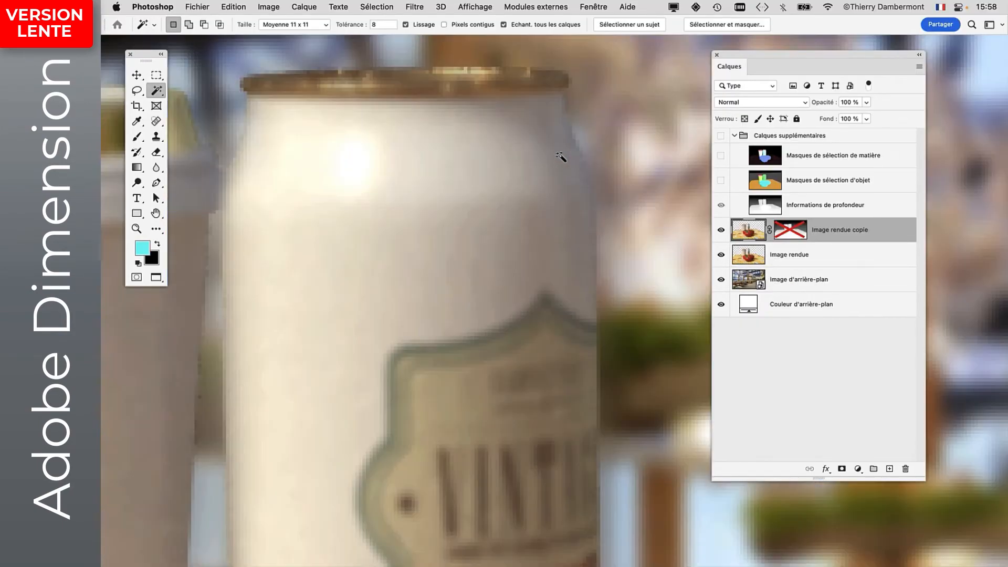
left_click(721, 255)
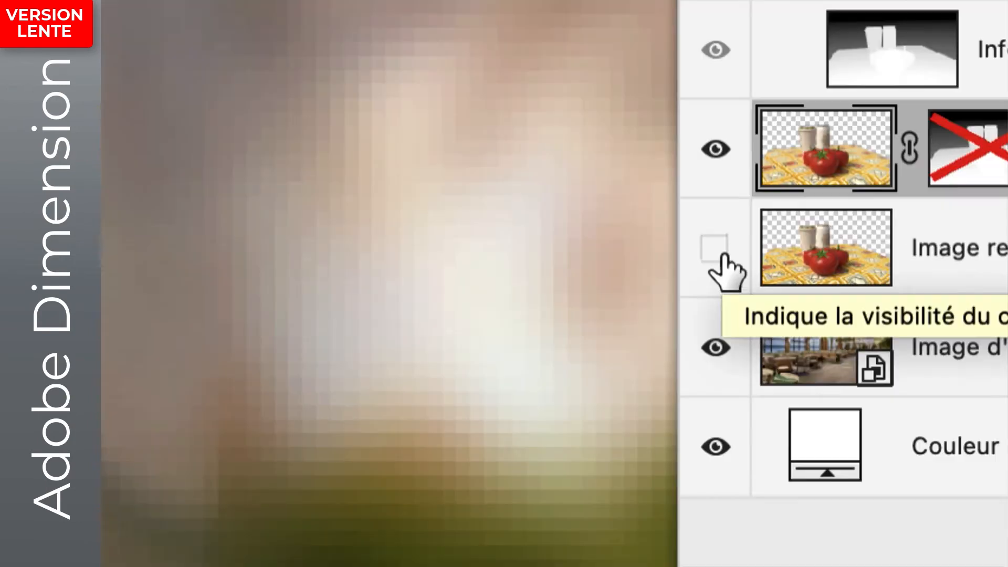
left_click(722, 256)
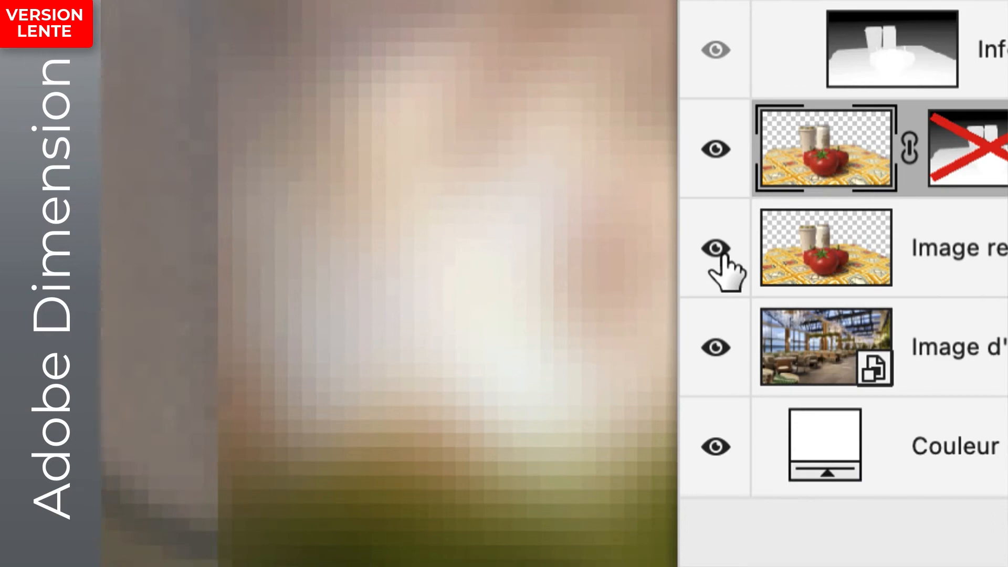
left_click(723, 257)
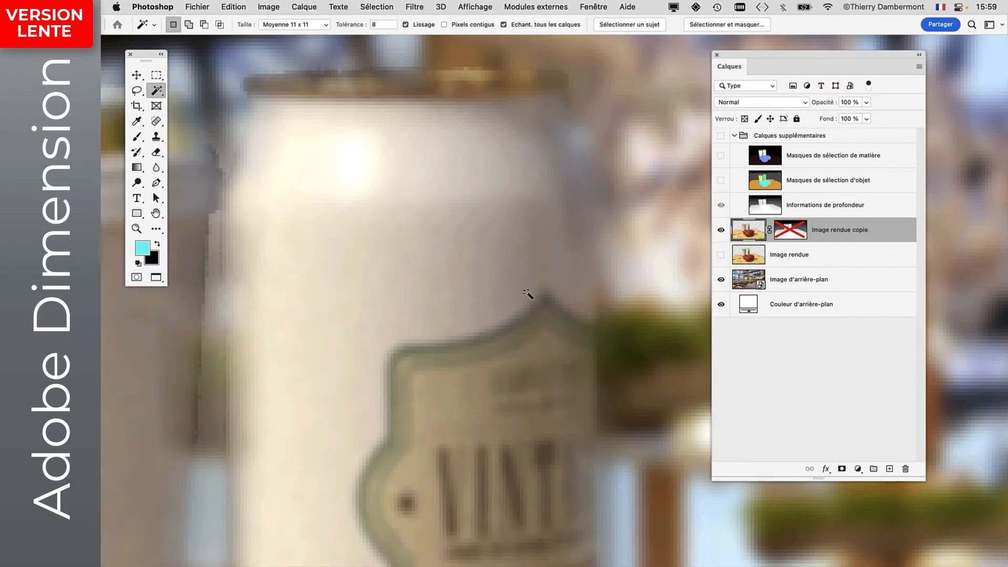
scroll(530, 294, "down", 5, "alt")
scroll(532, 297, "down", 5, "alt")
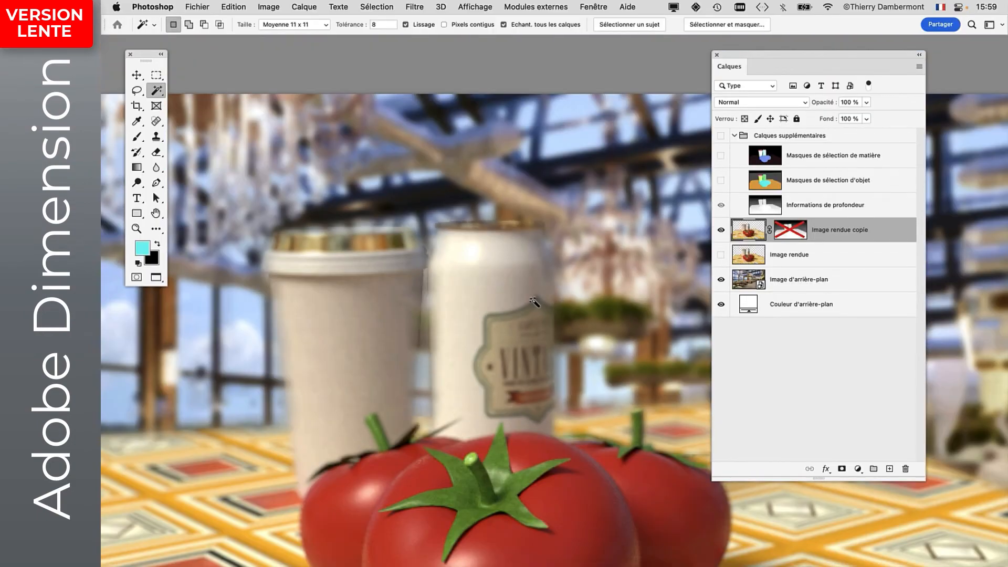
scroll(535, 315, "down", 3)
scroll(535, 315, "right", 1)
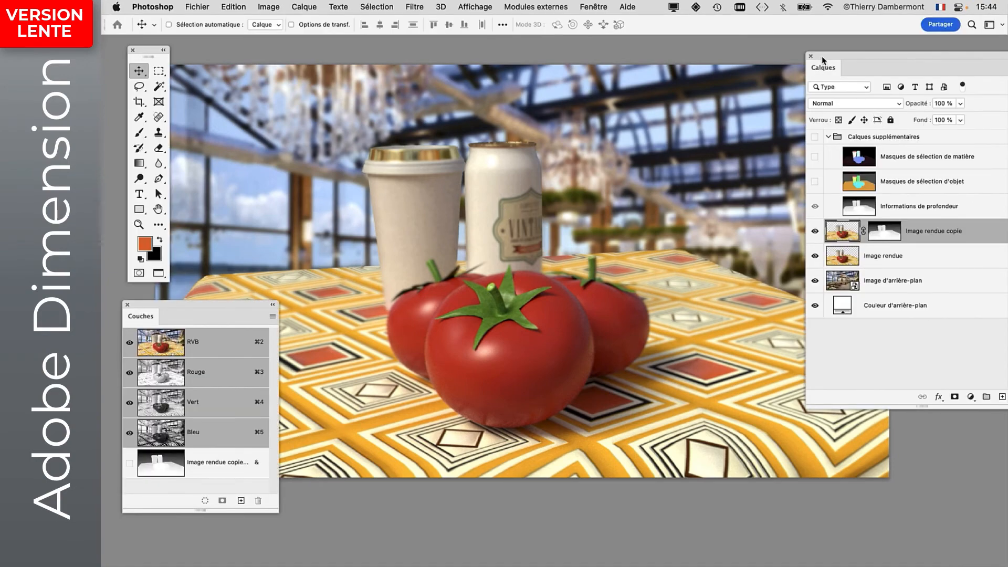
- Show the Calques supplémentaires group and Masques de sélection d'objet layer, then rearrange the Layers and Channels panels
left_click_drag(823, 60, 716, 75)
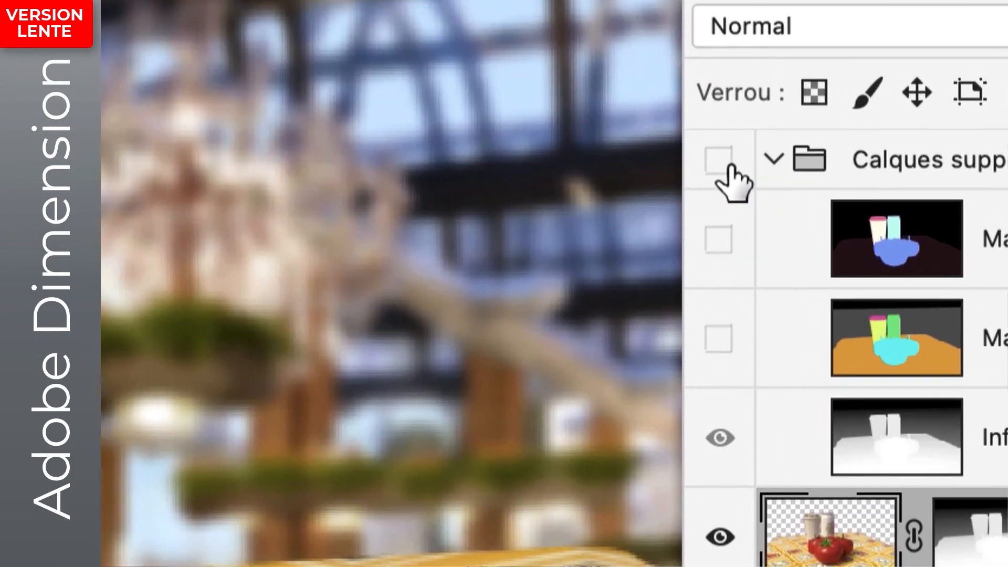
left_click(701, 164)
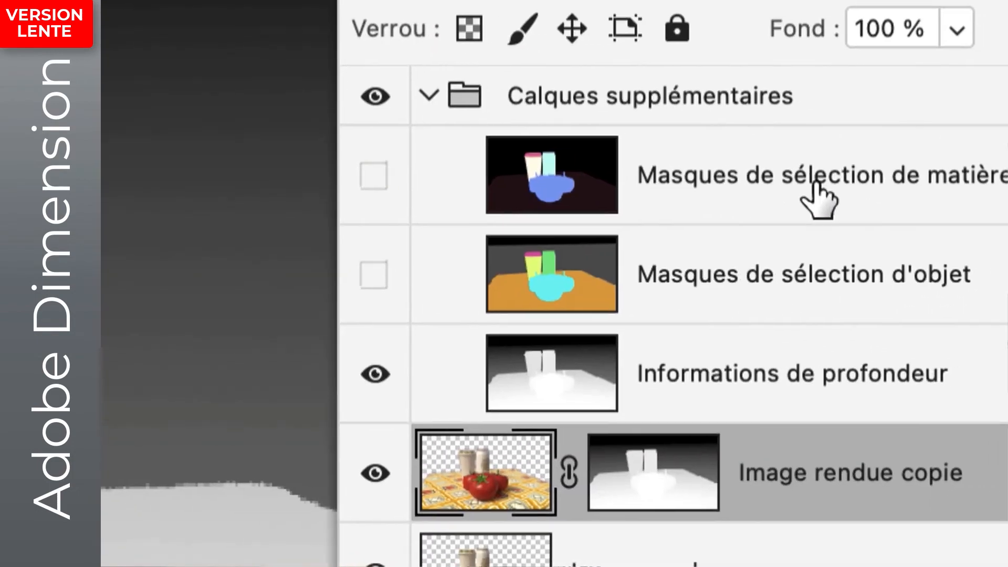
left_click(817, 184)
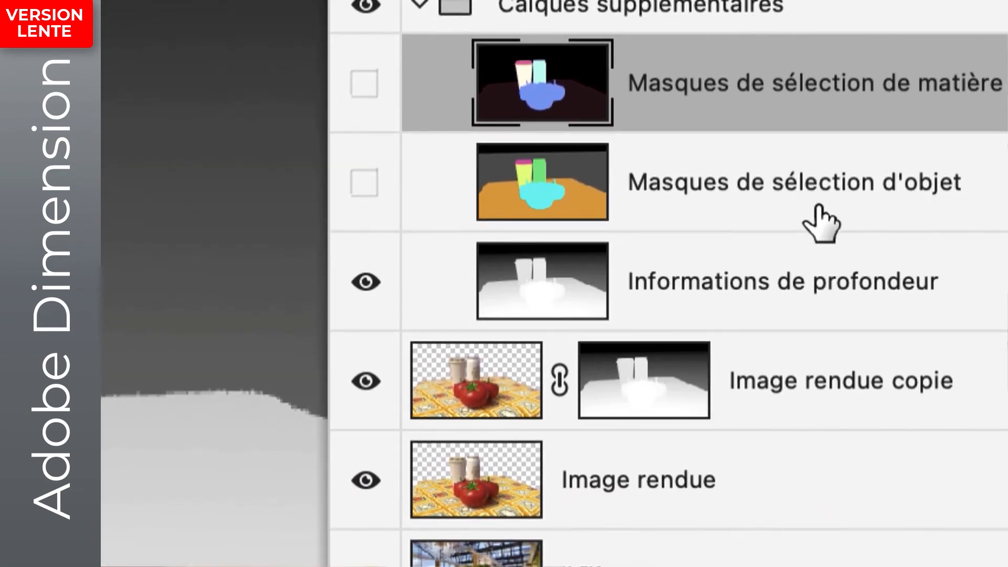
left_click(820, 213)
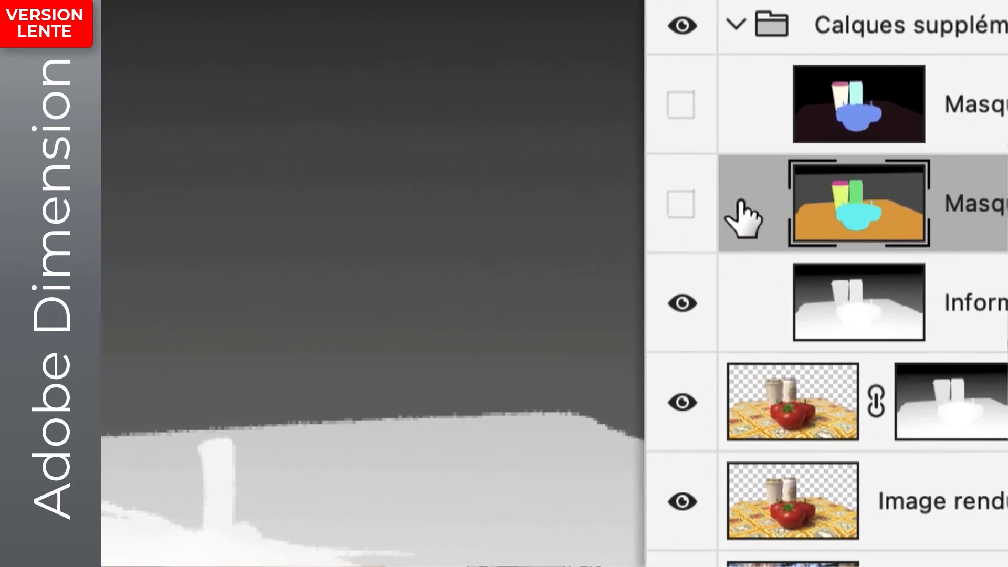
left_click(705, 269)
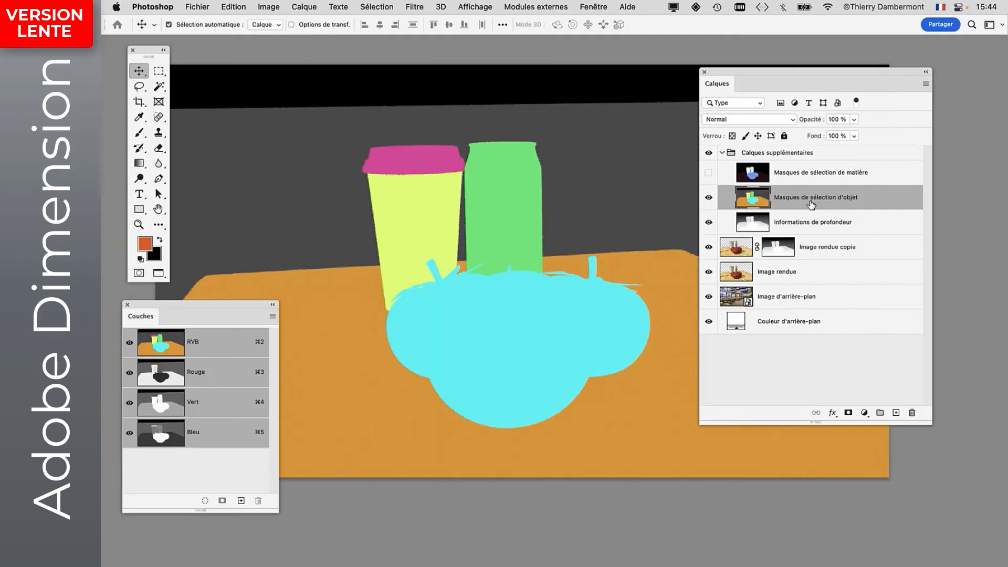
left_click_drag(752, 74, 863, 67)
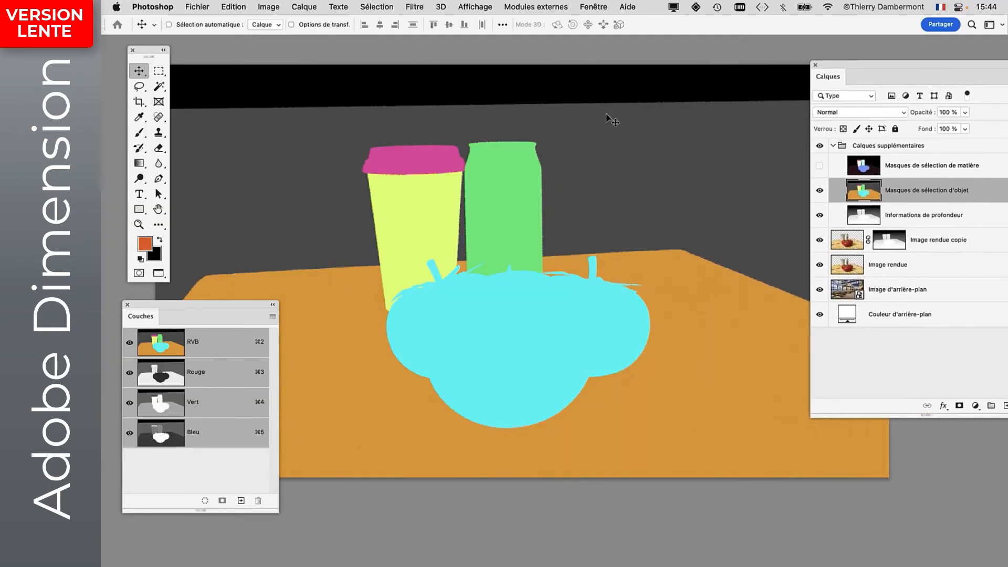
left_click_drag(259, 307, 212, 404)
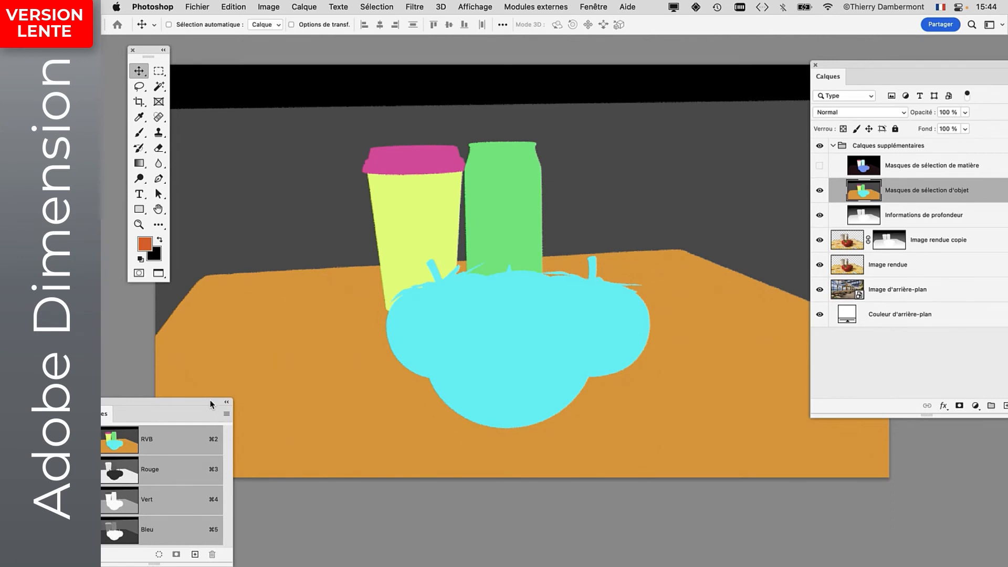
scroll(419, 387, "down", 2)
- Select the cyan tomatoes with Plage de couleurs on the object mask, then hide Calques supplémentaires
key("w")
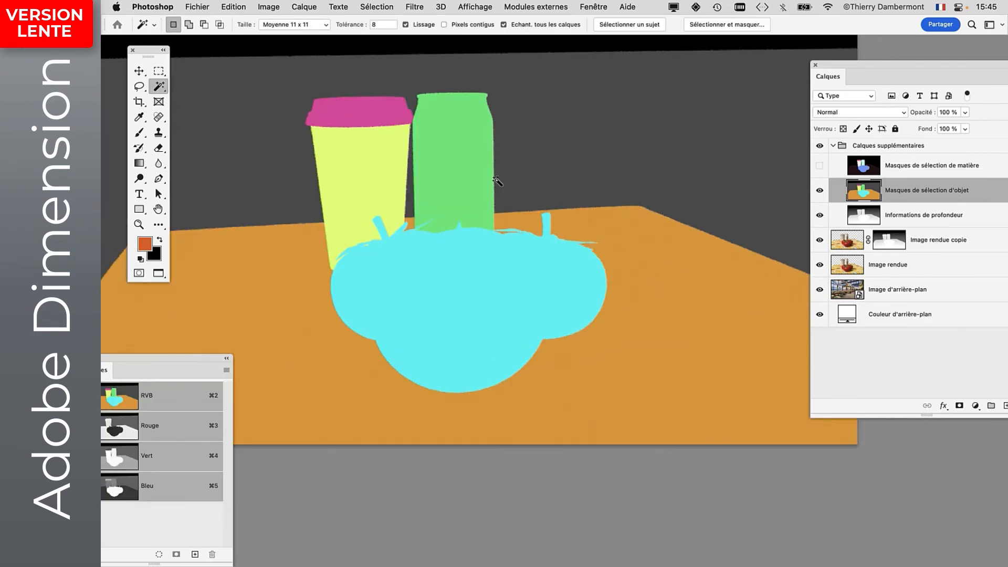
left_click(376, 7)
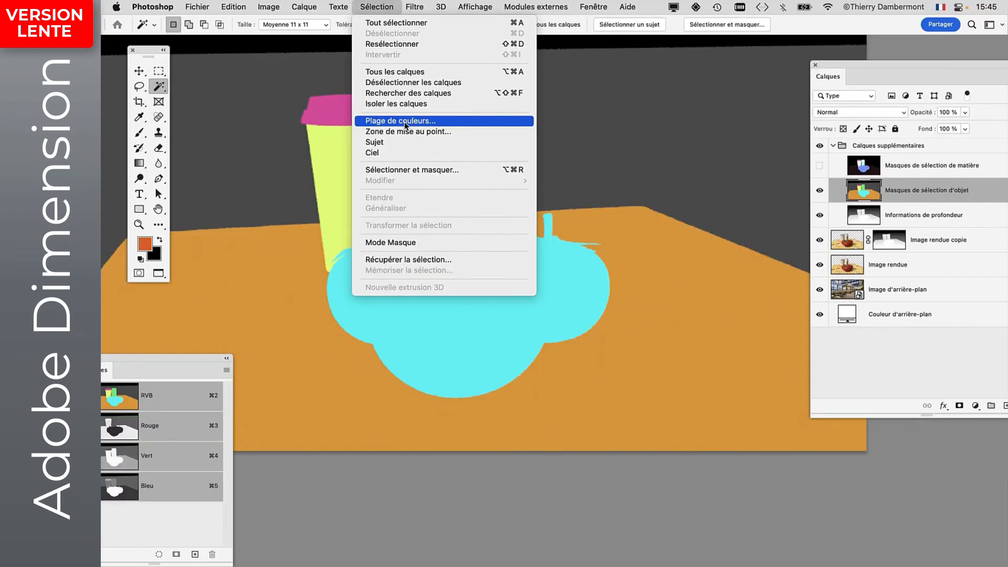
left_click(405, 121)
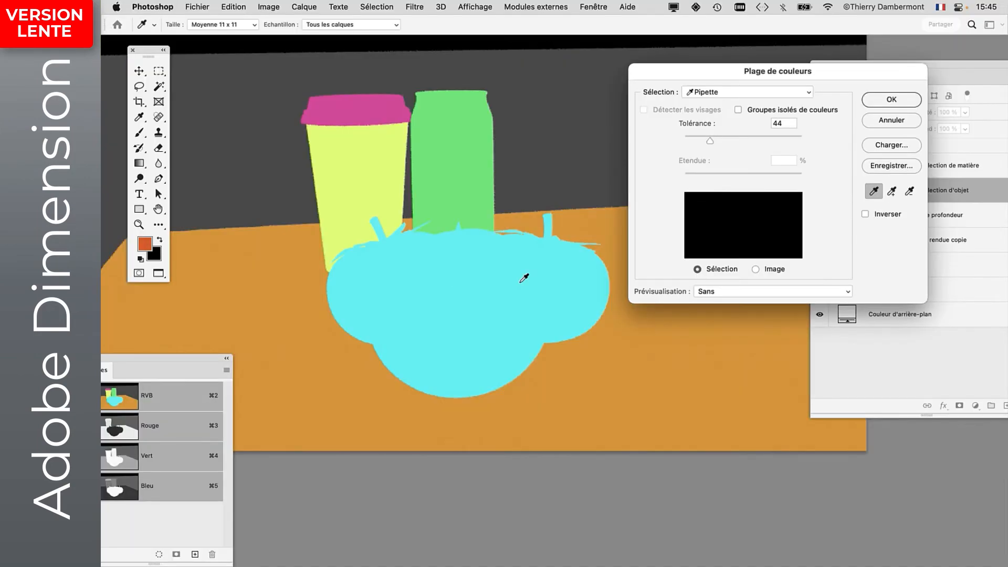
left_click(524, 278)
left_click(907, 101)
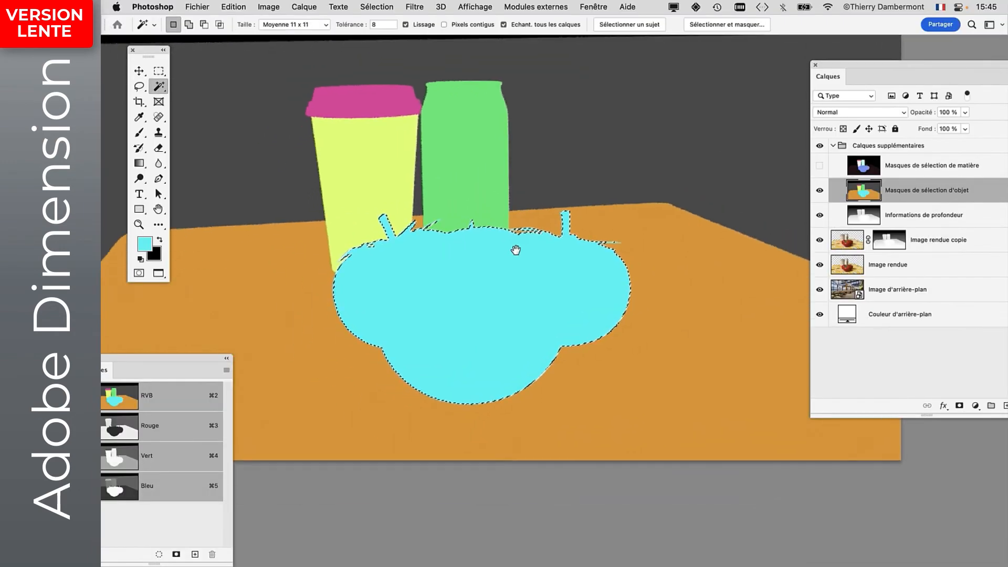
left_click_drag(892, 64, 802, 59)
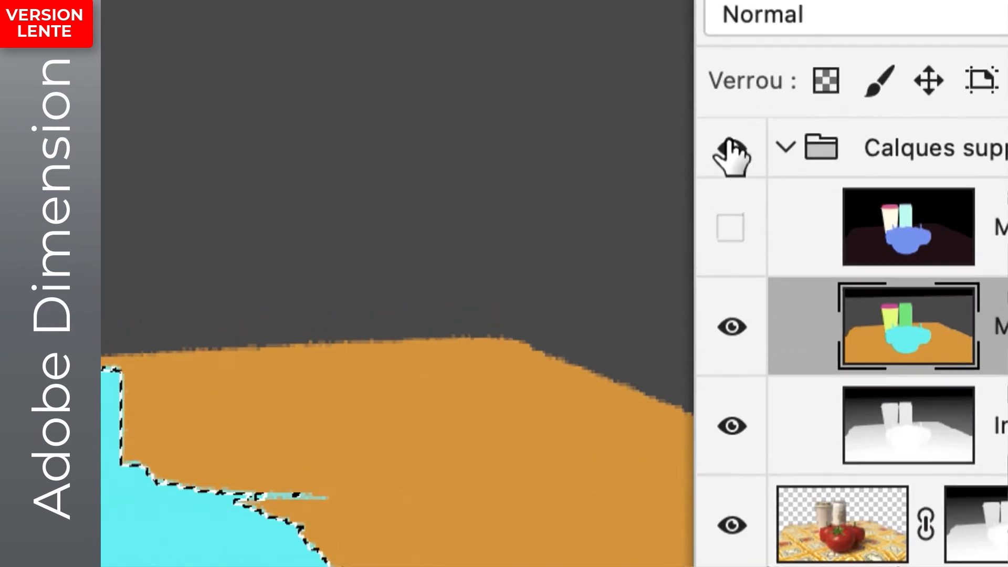
left_click(732, 155)
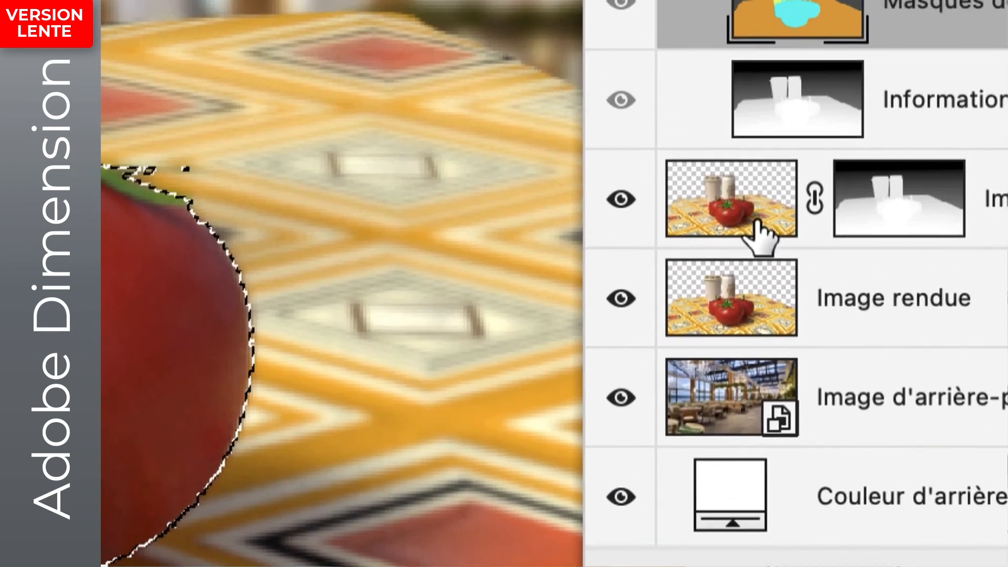
- Copy the tomato selection from Image rendue copie onto Calque 1 and convert it to a smart object
left_click(756, 223)
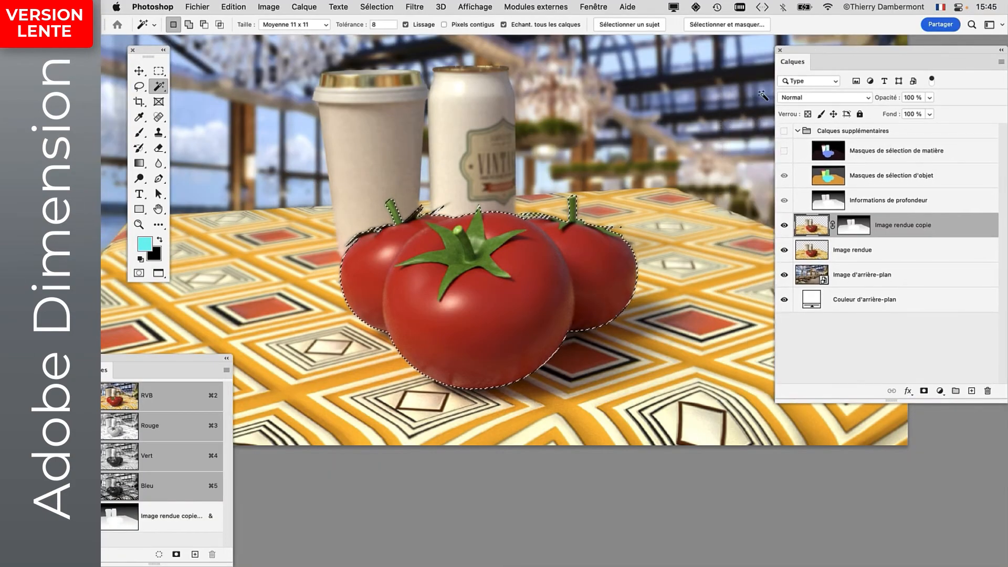
scroll(525, 247, "up", 1, "alt")
left_click(304, 6)
mouse_move(307, 25)
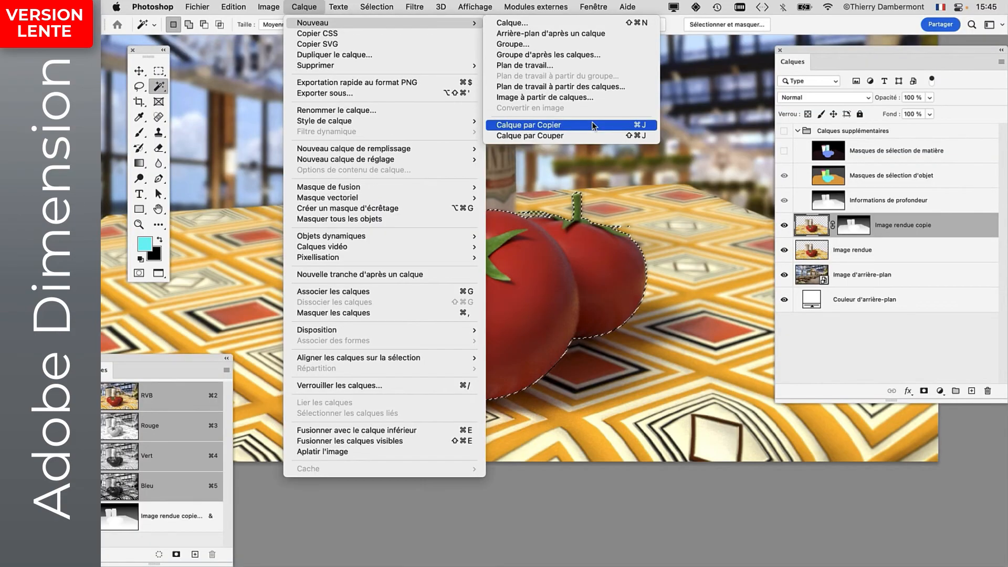
left_click(592, 125)
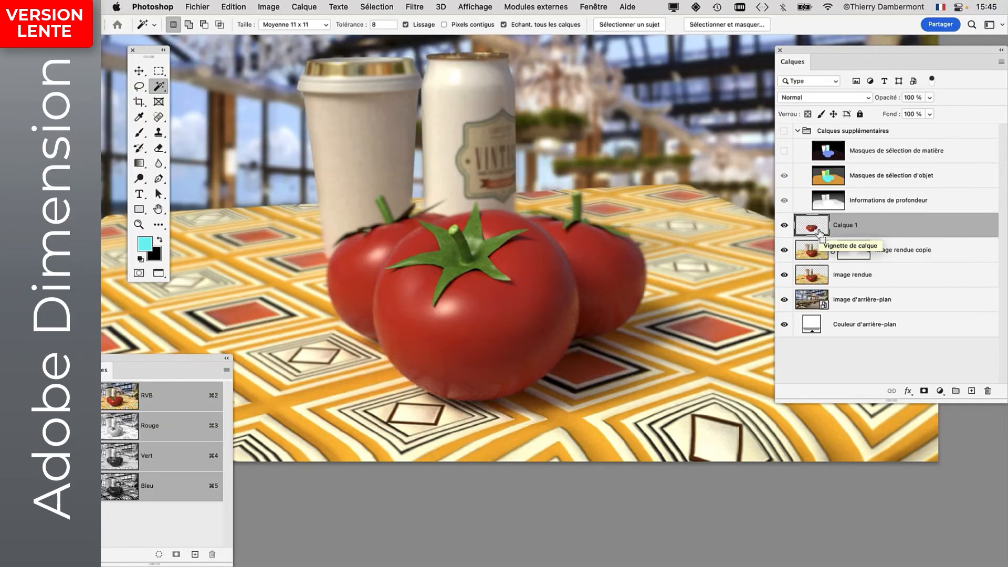
left_click(784, 226)
left_click(784, 225)
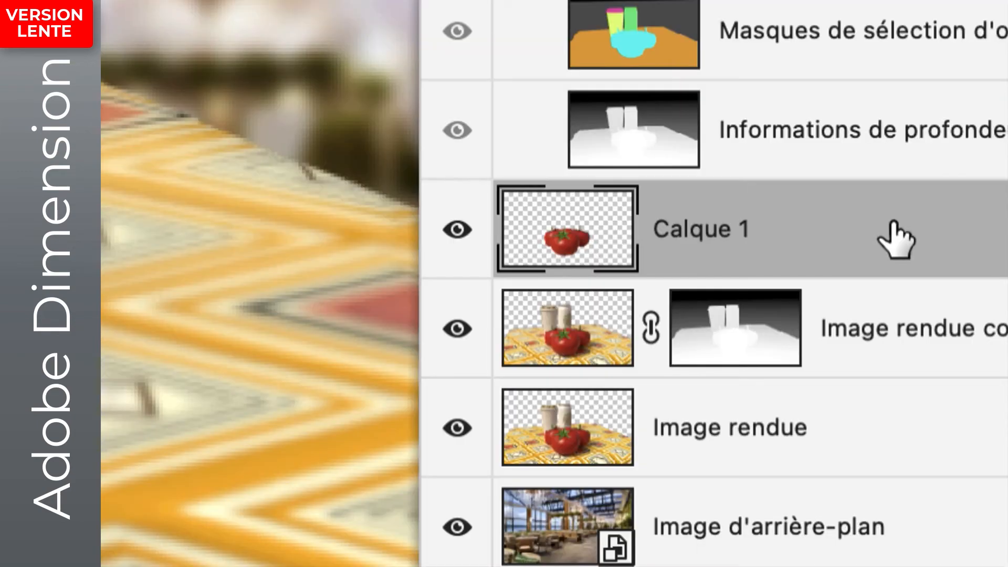
right_click(893, 223)
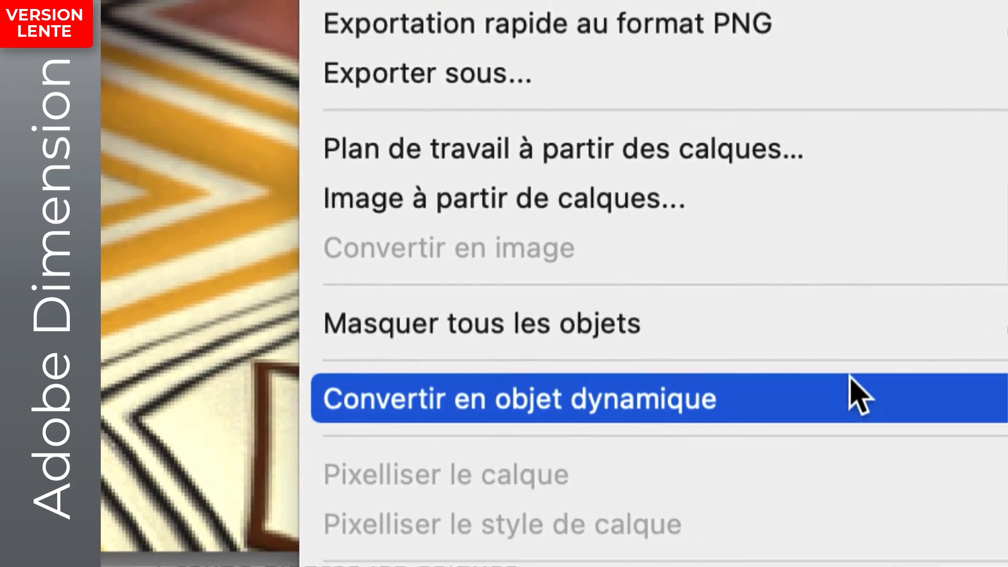
left_click(871, 505)
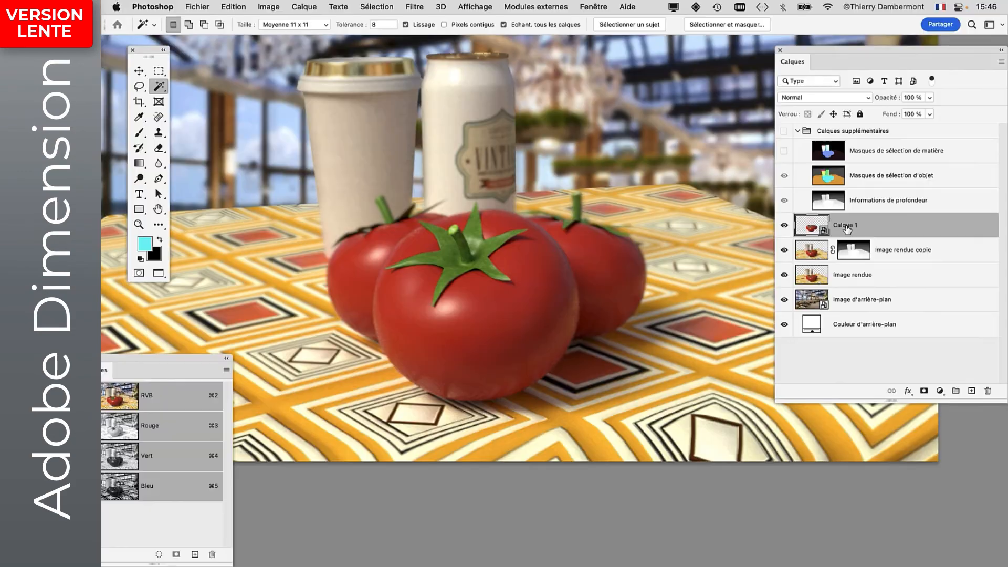
- Apply the Accentuation filter to the tomatoes with Gain 28 and Rayon 175,9
left_click(414, 7)
mouse_move(462, 234)
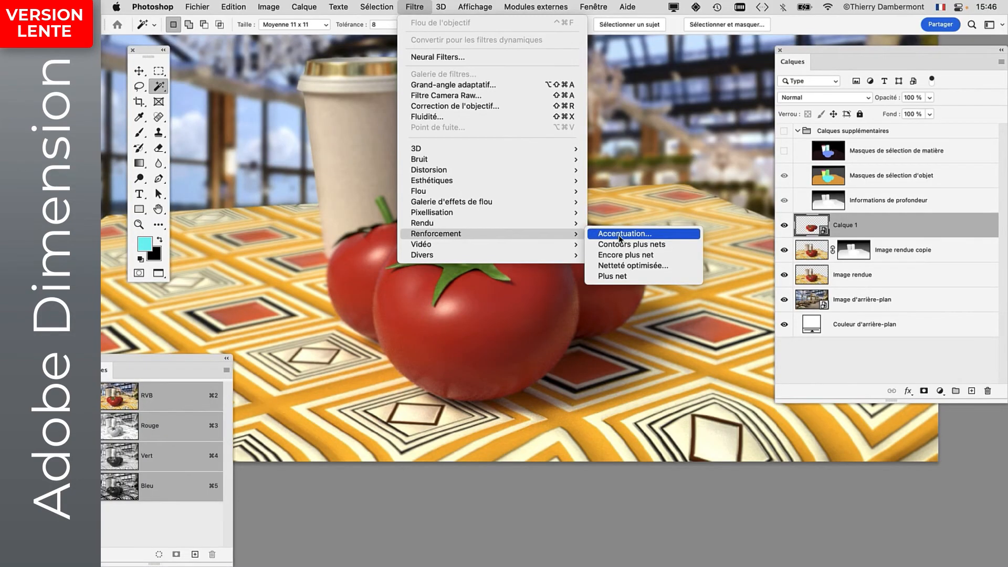
left_click(619, 234)
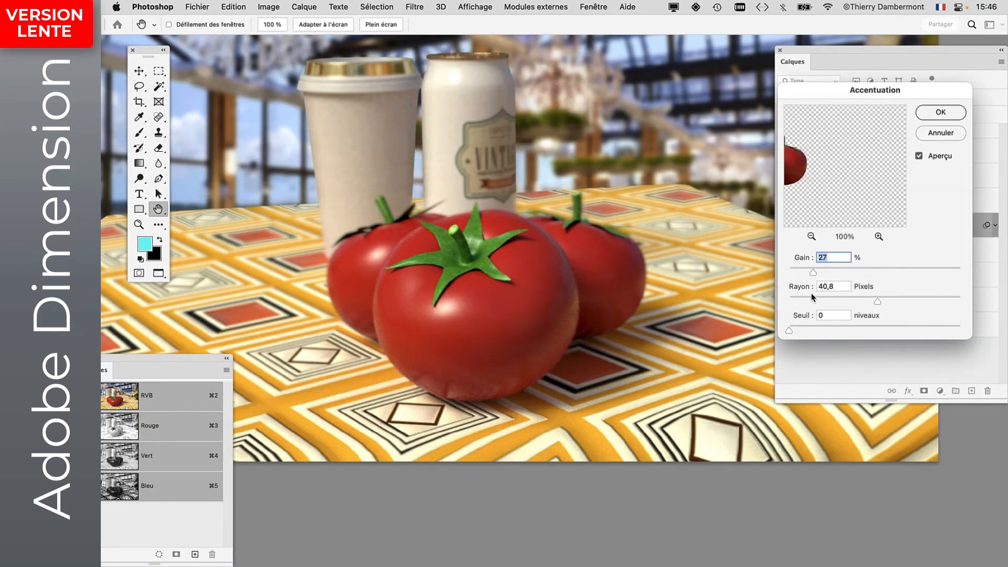
left_click_drag(812, 297, 800, 300)
left_click_drag(842, 272, 814, 271)
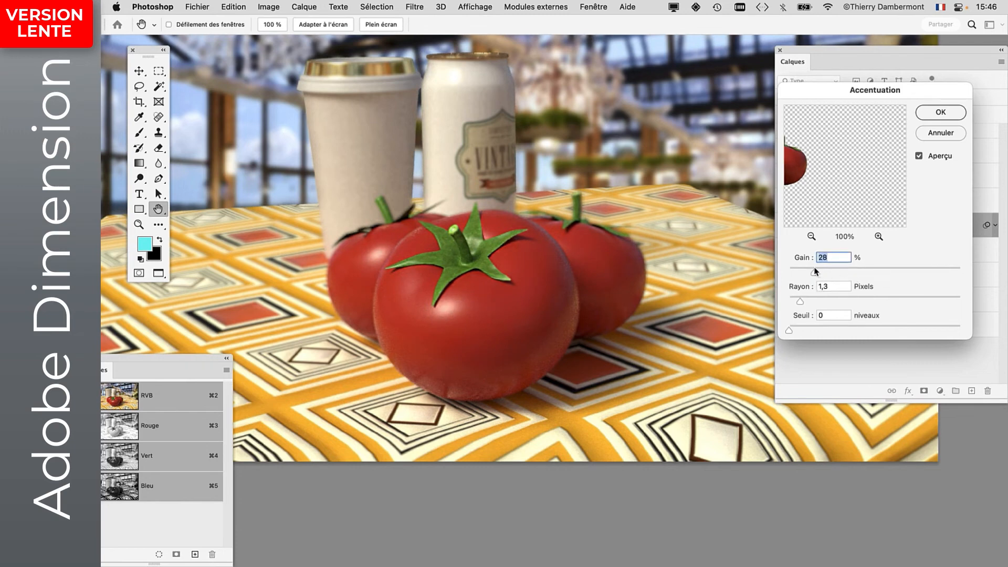
left_click(922, 297)
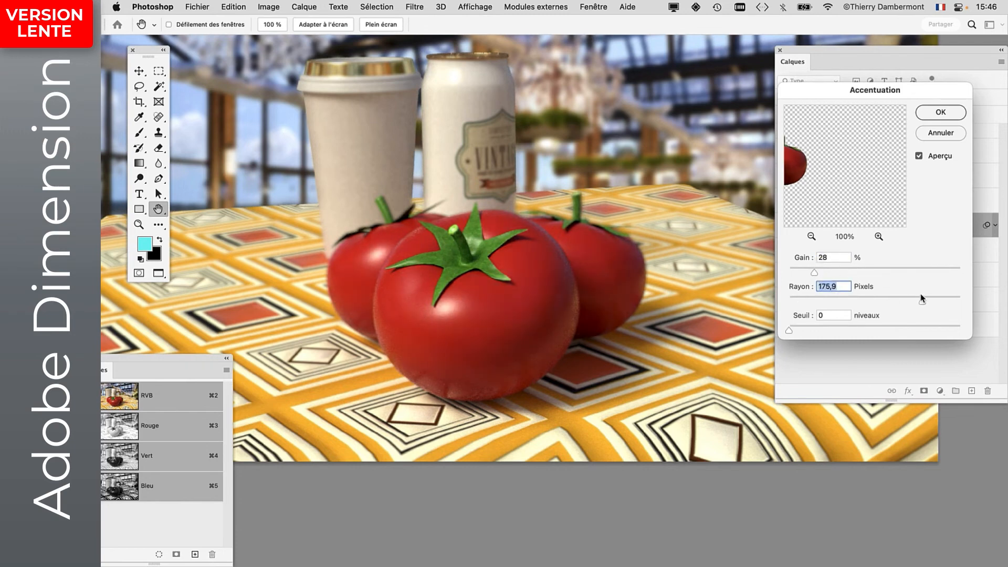
left_click_drag(866, 91, 658, 50)
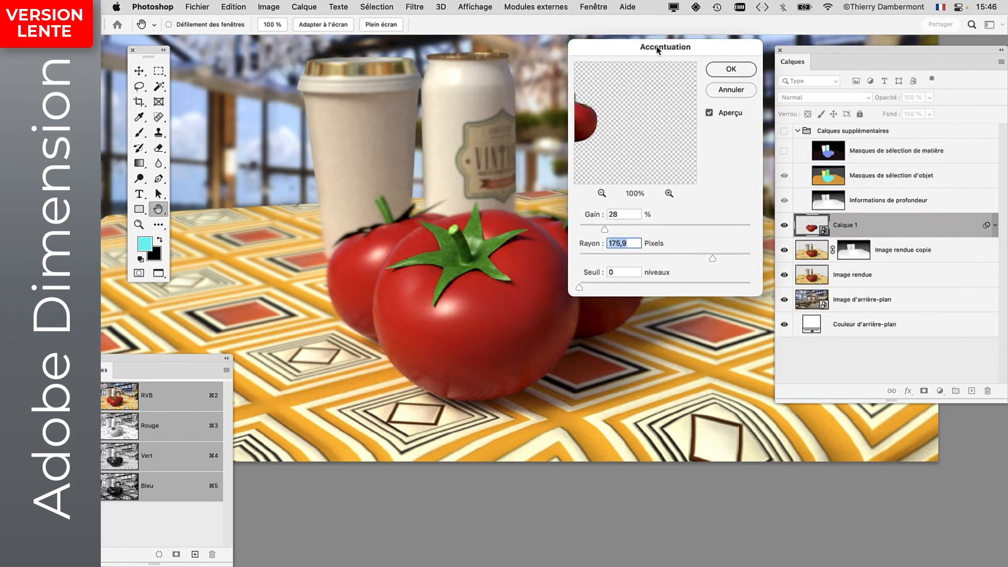
key("alt")
left_click_drag(657, 38, 760, 33)
- Toggle Aperçu to compare the tomatoes before and after sharpening
left_click(819, 111)
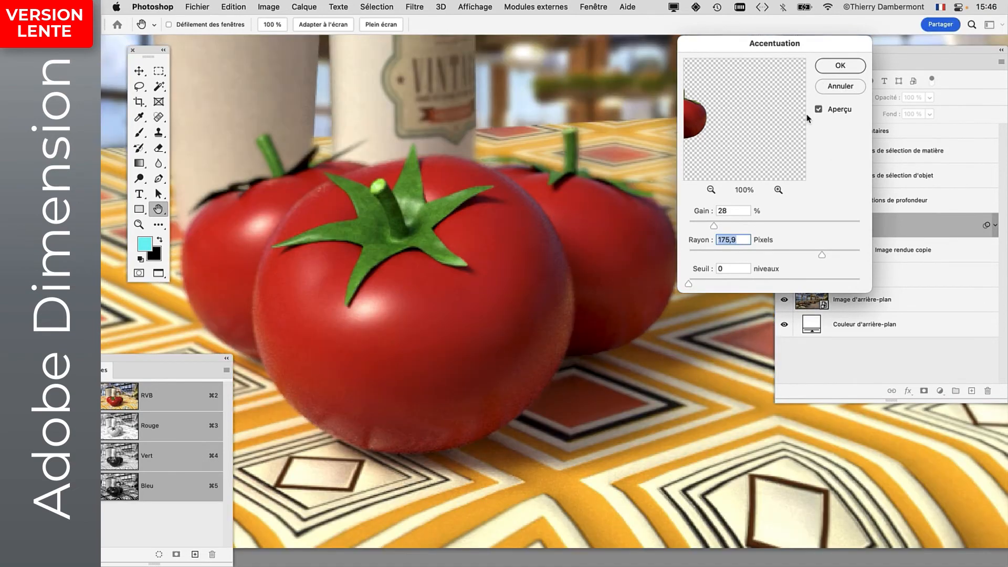
left_click(819, 110)
left_click(819, 110)
left_click(819, 111)
left_click(819, 110)
left_click(819, 110)
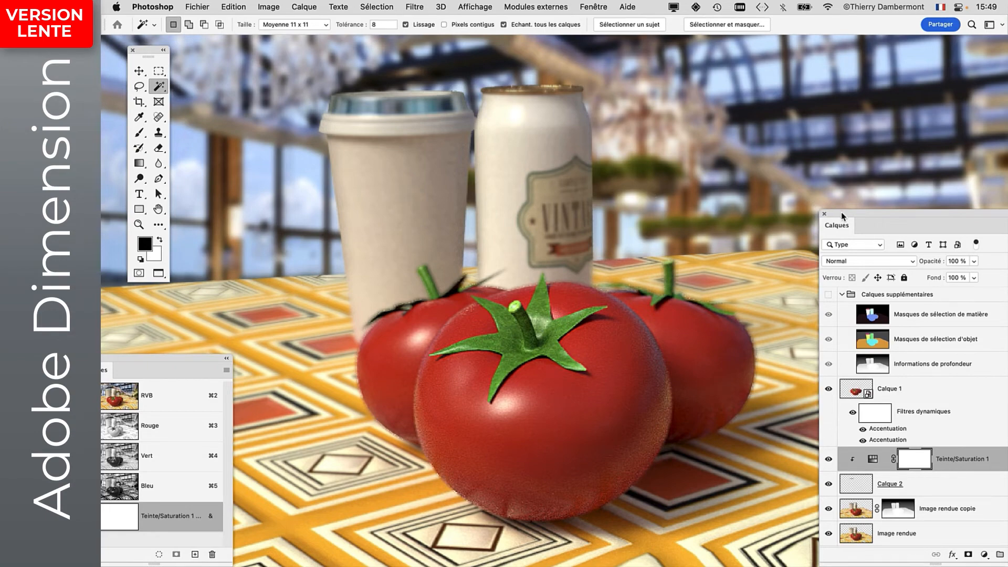
- Float and enlarge the Calques panel to show every layer, then zoom out and centre the scene
left_click(838, 226)
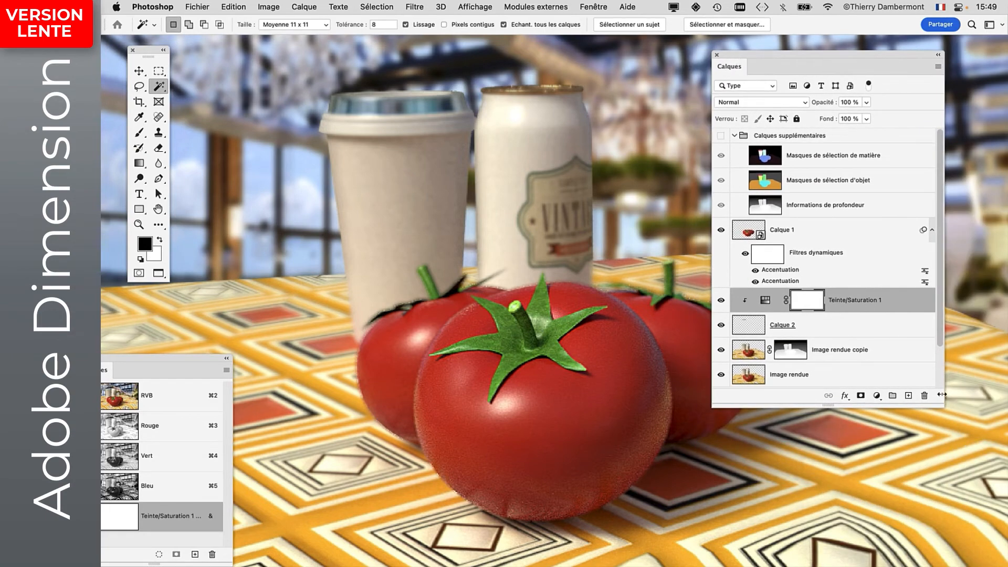
left_click_drag(943, 406, 919, 479)
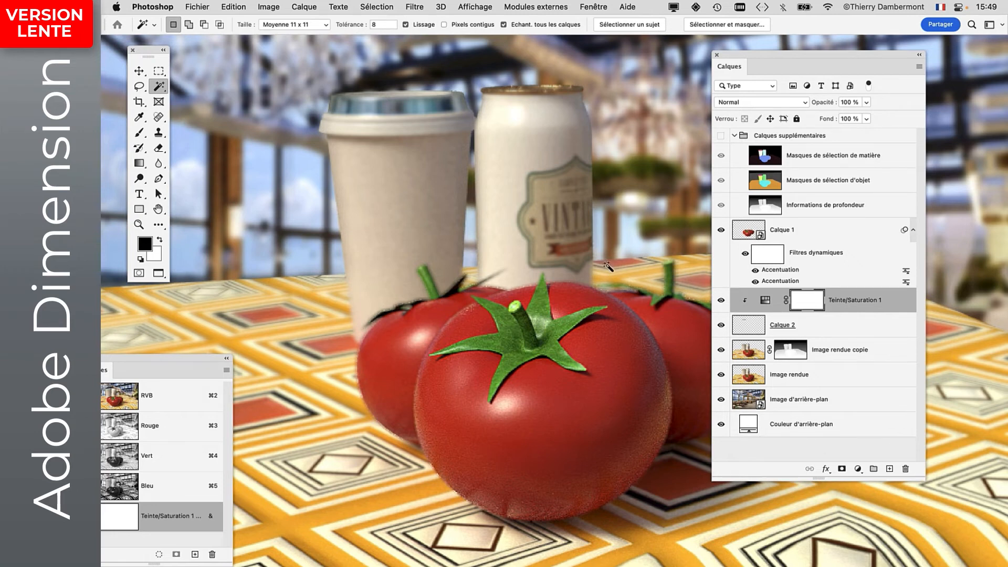
scroll(572, 271, "down", 1, "alt")
scroll(572, 271, "down", 2, "alt")
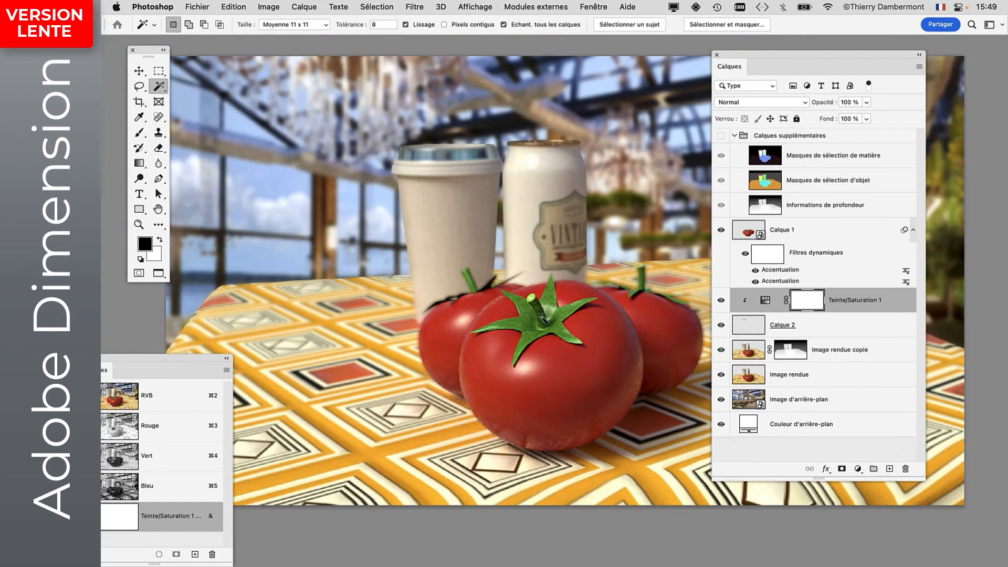
left_click_drag(543, 318, 470, 316)
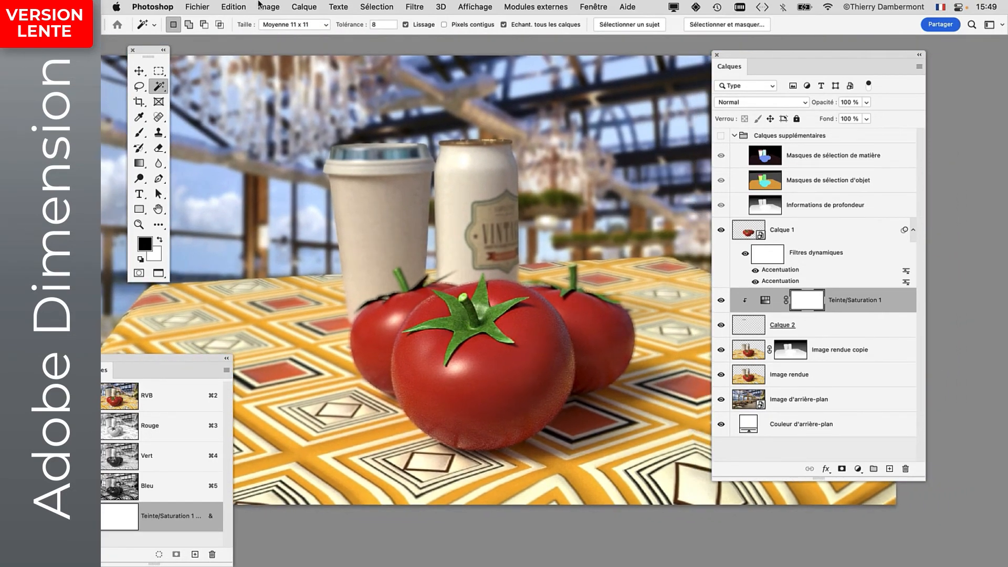
- Save the image as 'objets sur table - 08 - avec flou et corrections.psd'
left_click(207, 7)
left_click(242, 135)
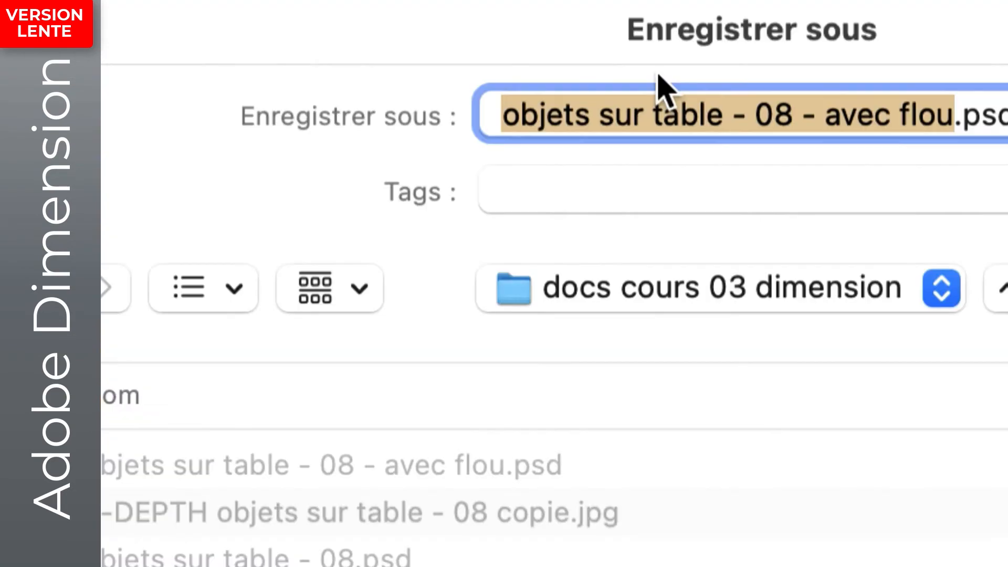
left_click(948, 115)
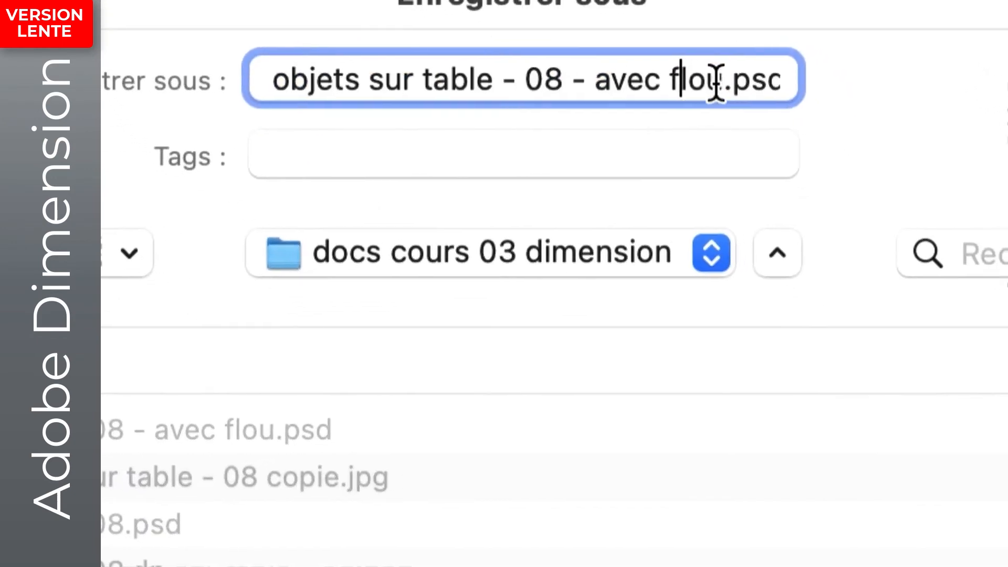
type("et corr")
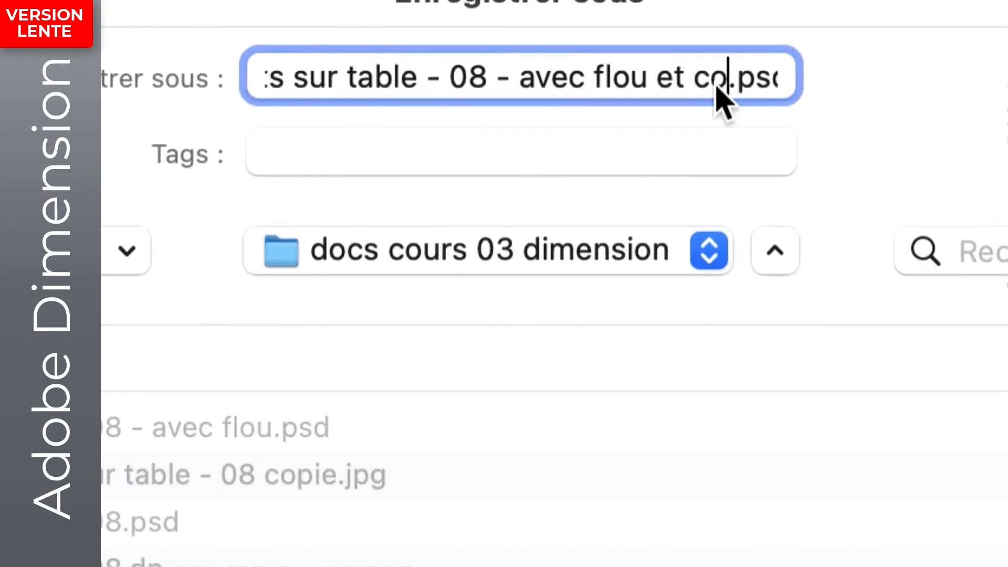
type("ections")
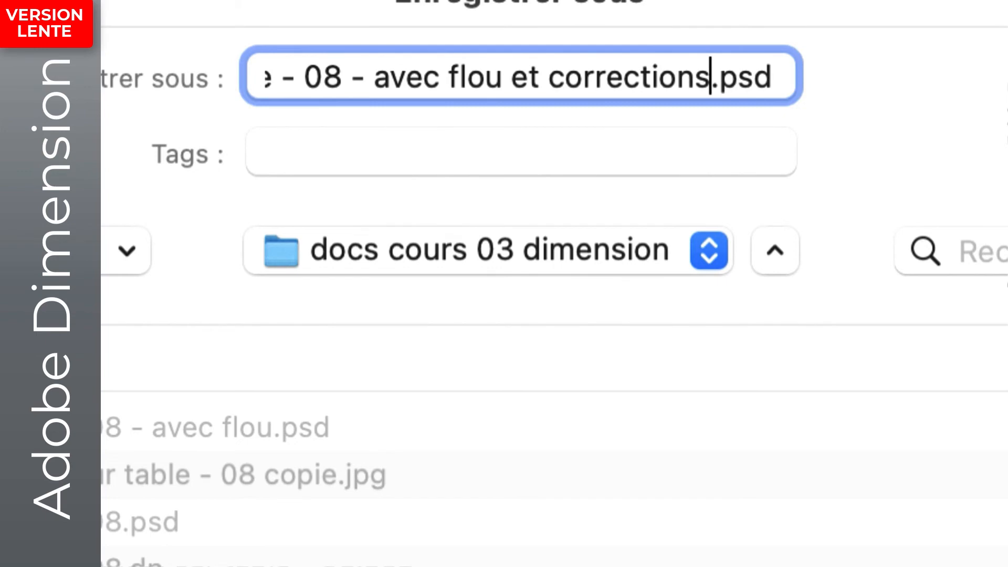
key("Return")
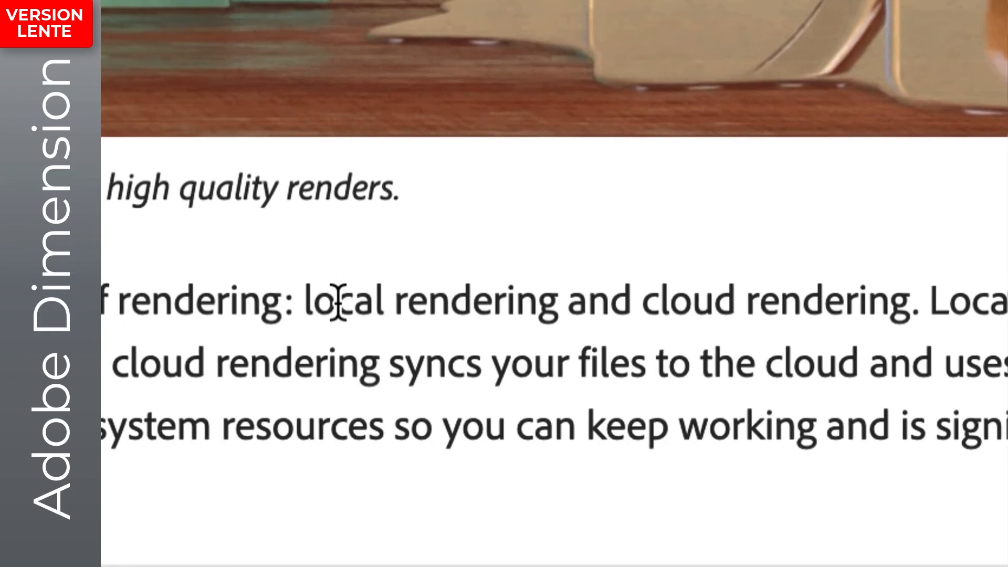
- Highlight the local and cloud rendering passages on the Adobe help page, then scroll the Google results
left_click_drag(331, 301, 572, 301)
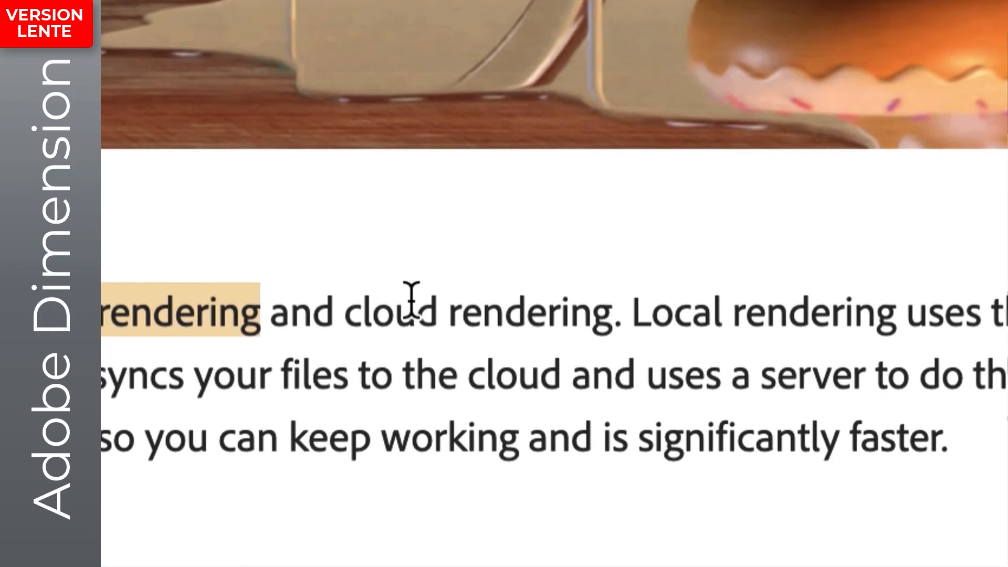
left_click_drag(738, 299, 858, 299)
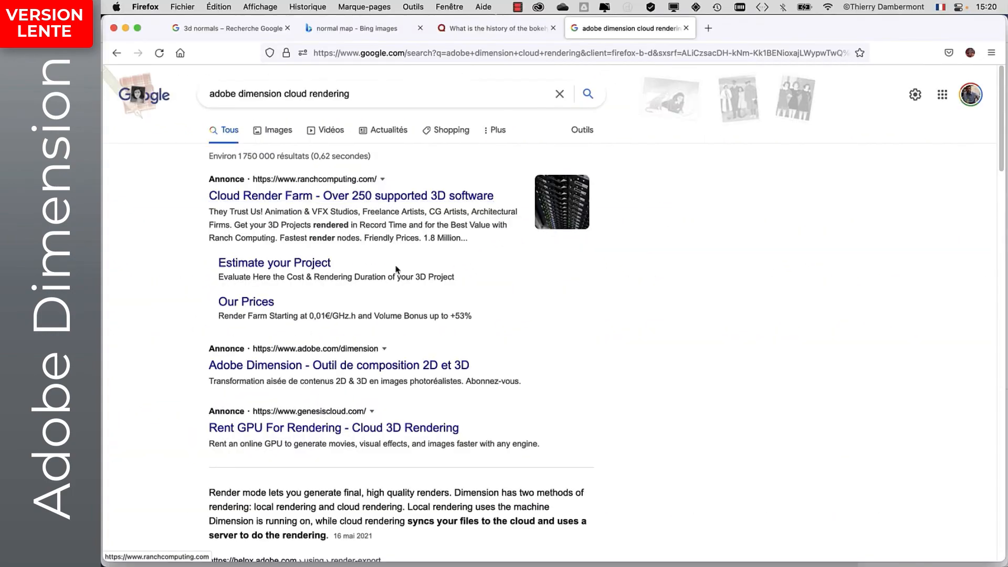
scroll(705, 330, "down", 2)
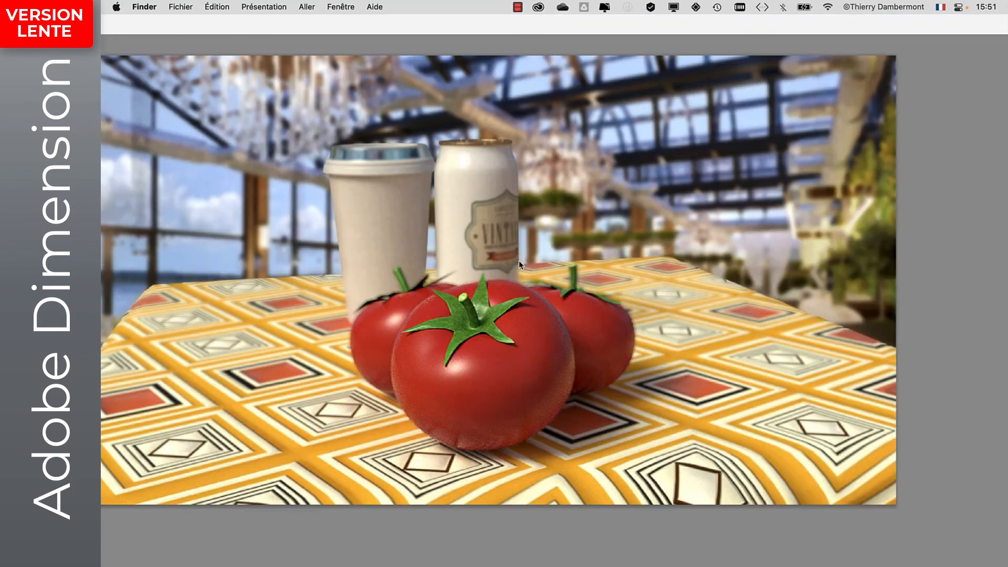
- Open a new Firefox window and search for GOOGLE
key("super+Tab")
left_click(586, 301)
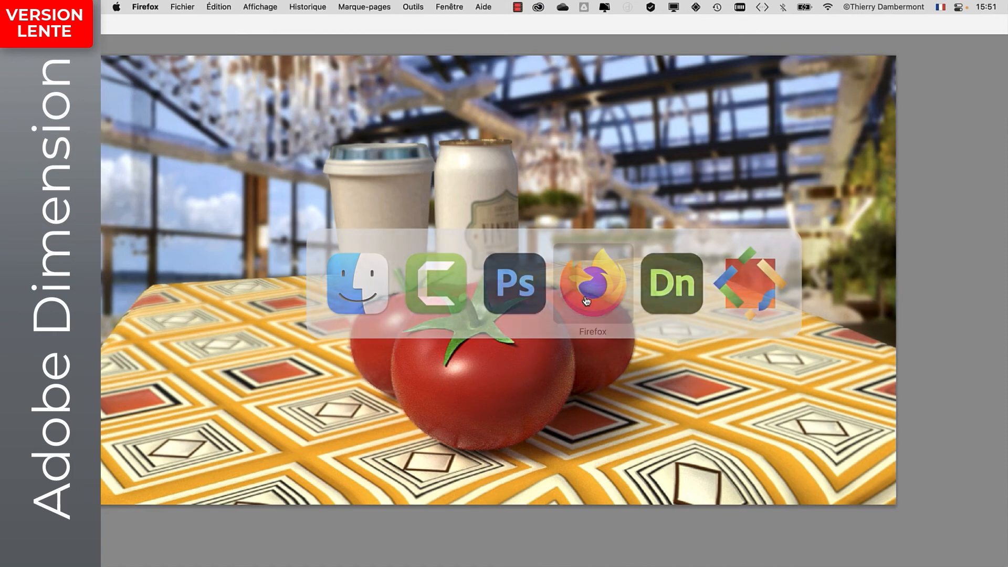
key("super+h")
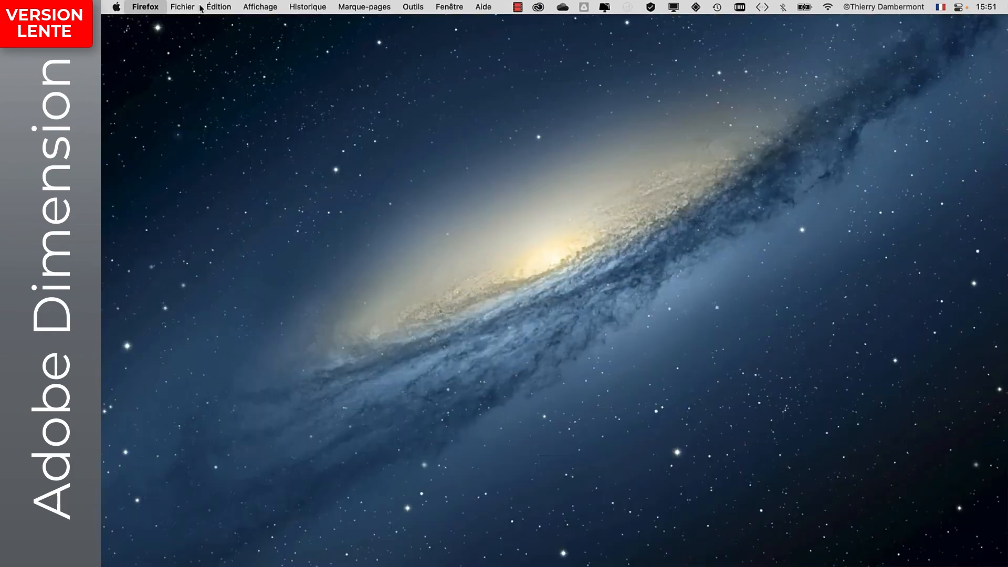
left_click(197, 6)
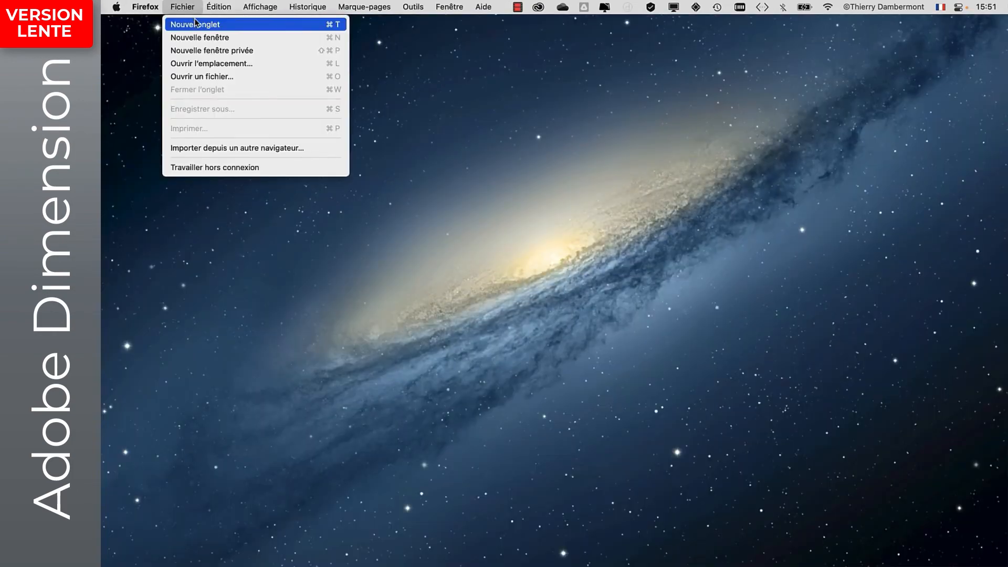
left_click(200, 37)
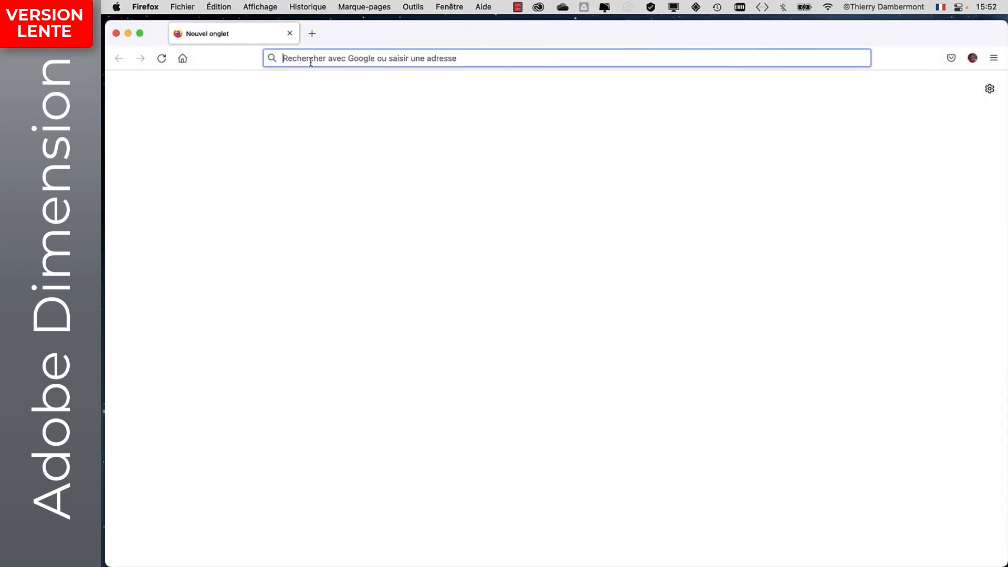
type("GOOGLE")
key("Return")
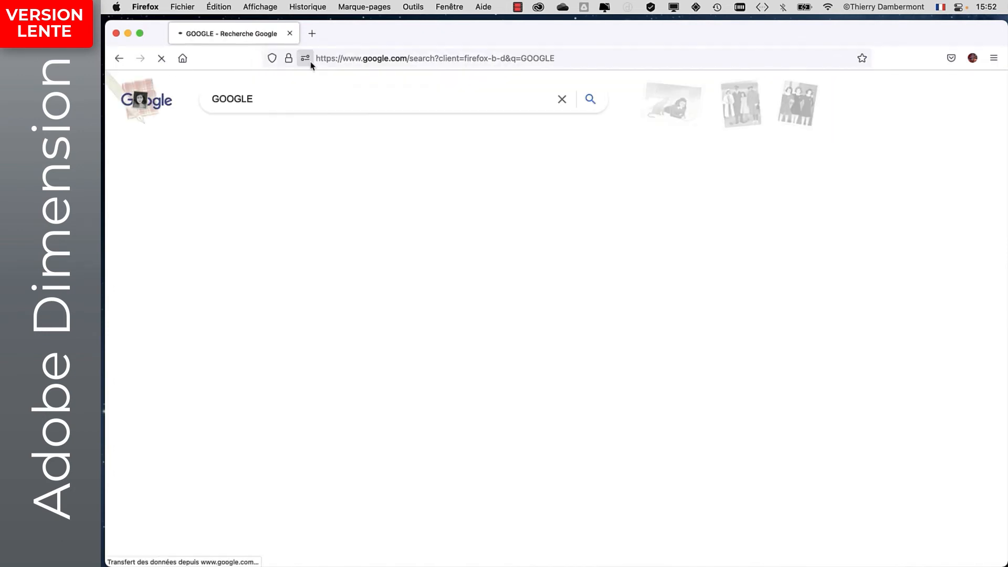
- On the Google home page, search for 'download 3d object'
left_click(234, 203)
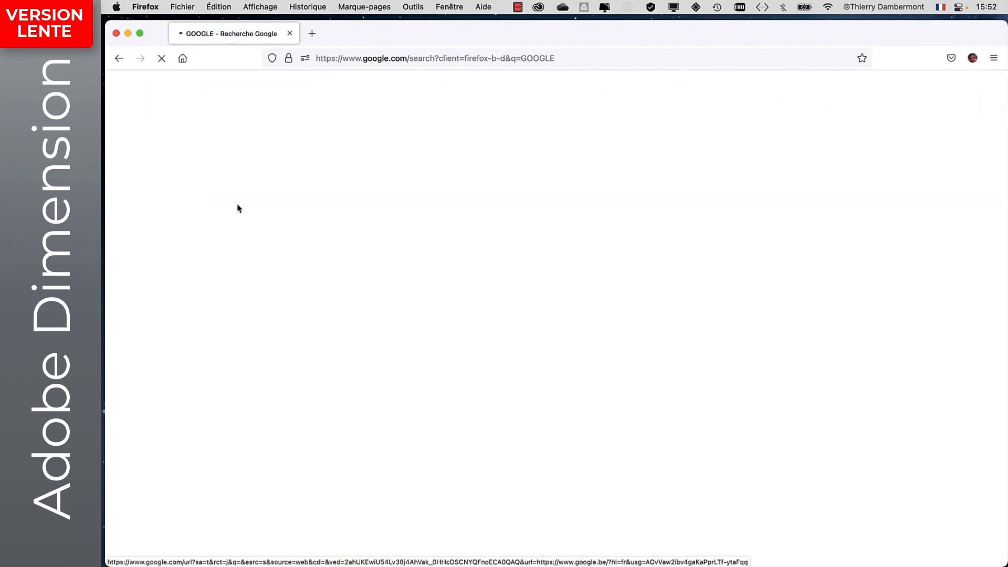
left_click(423, 273)
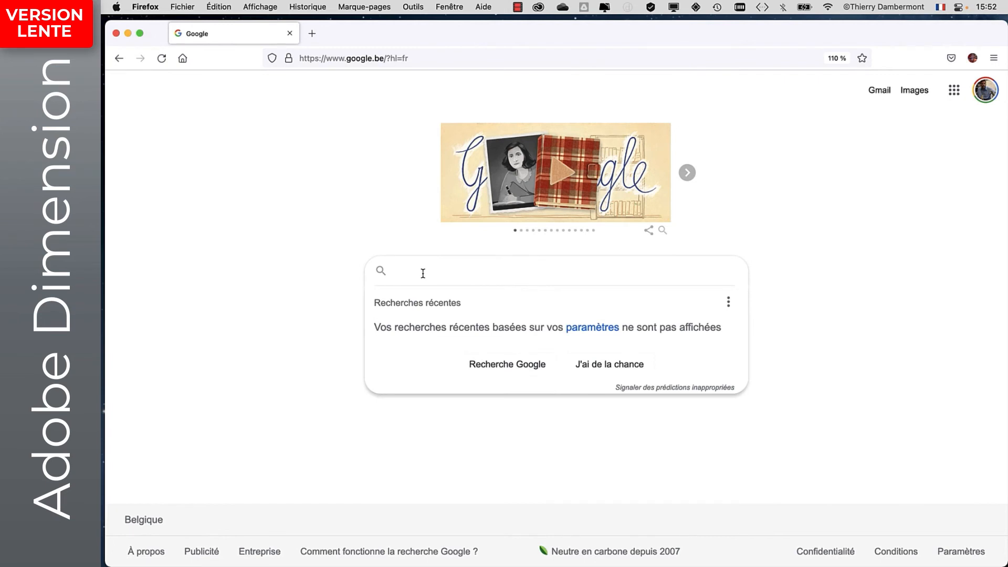
type("download ")
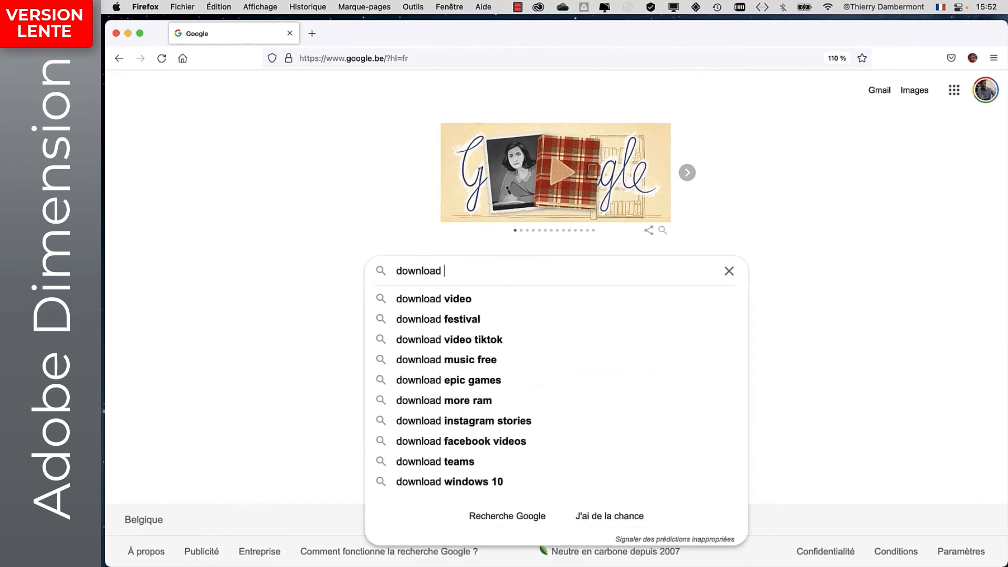
type("3d ob")
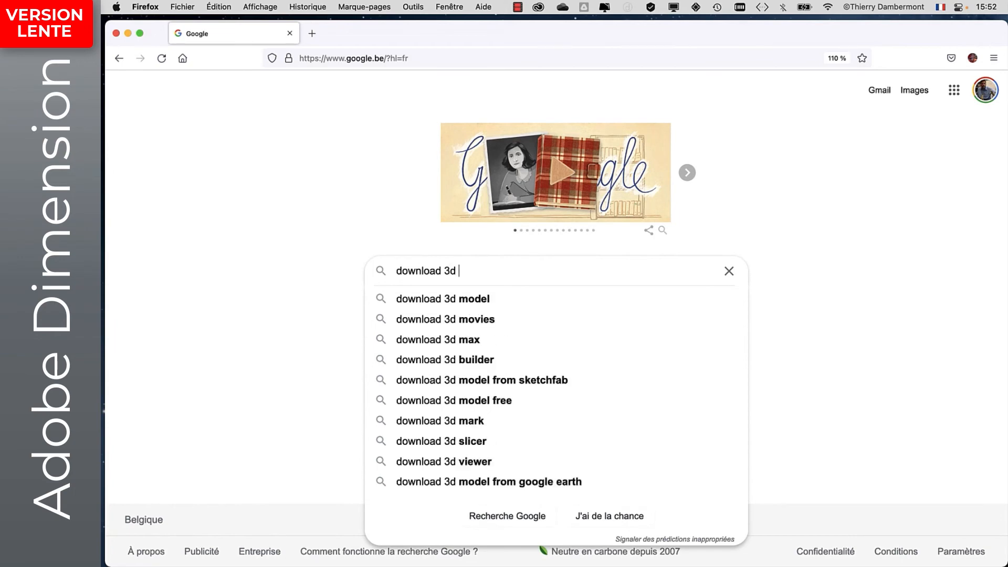
type("ject")
key("Return")
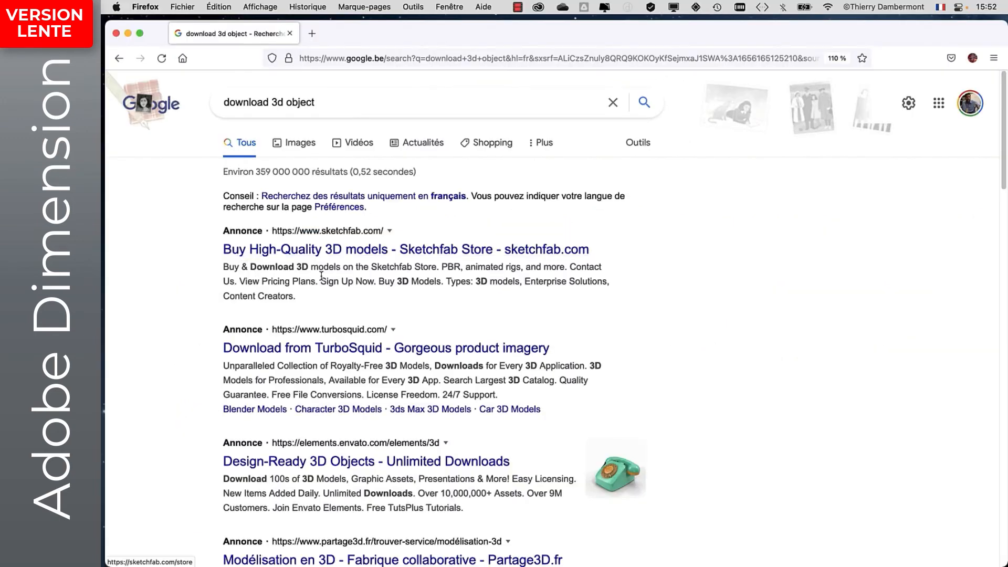
- Open the TurboSquid ad in a new tab and browse its Teapot 3D Models page
scroll(655, 267, "down", 3)
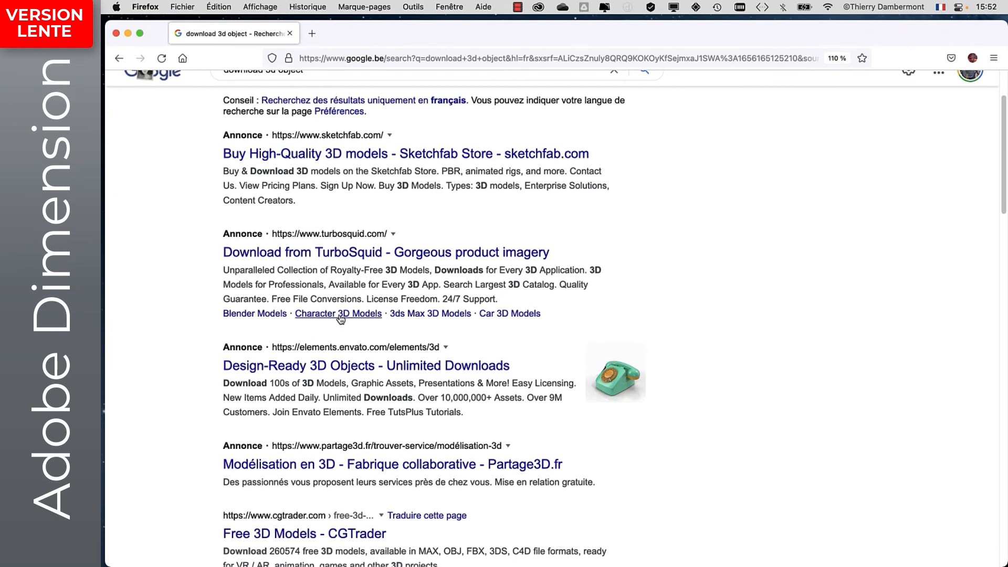
scroll(340, 318, "down", 4)
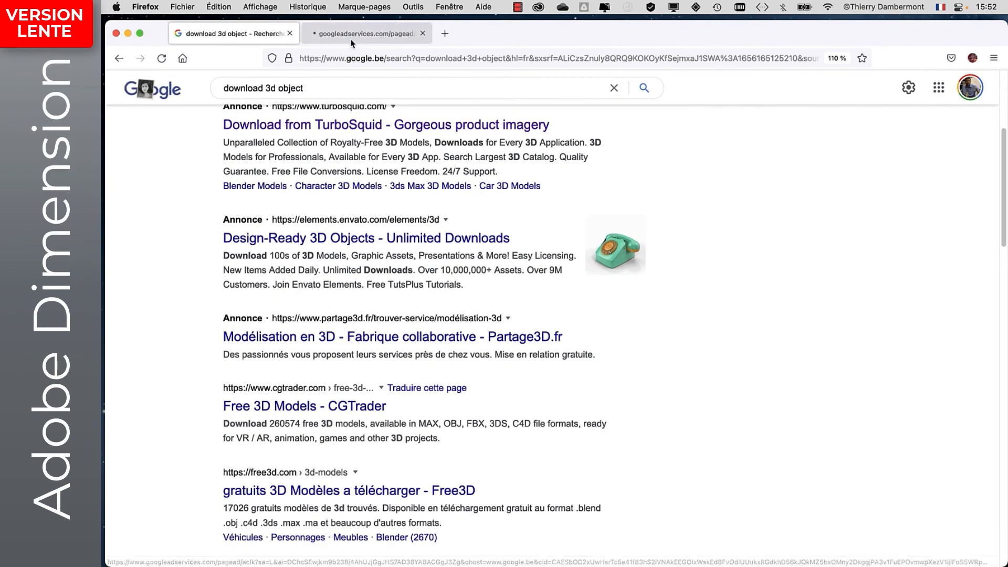
left_click(351, 36)
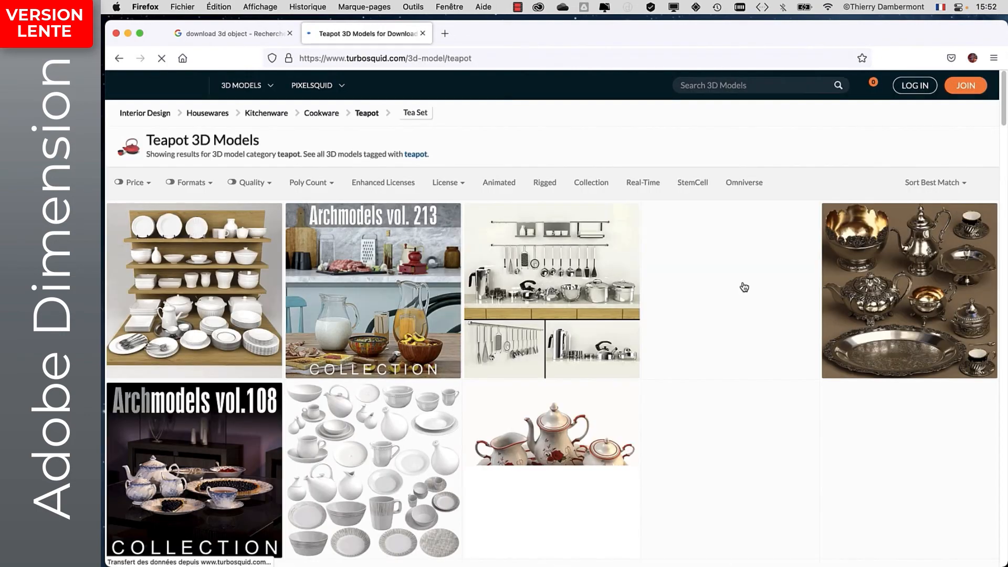
scroll(743, 286, "down", 10)
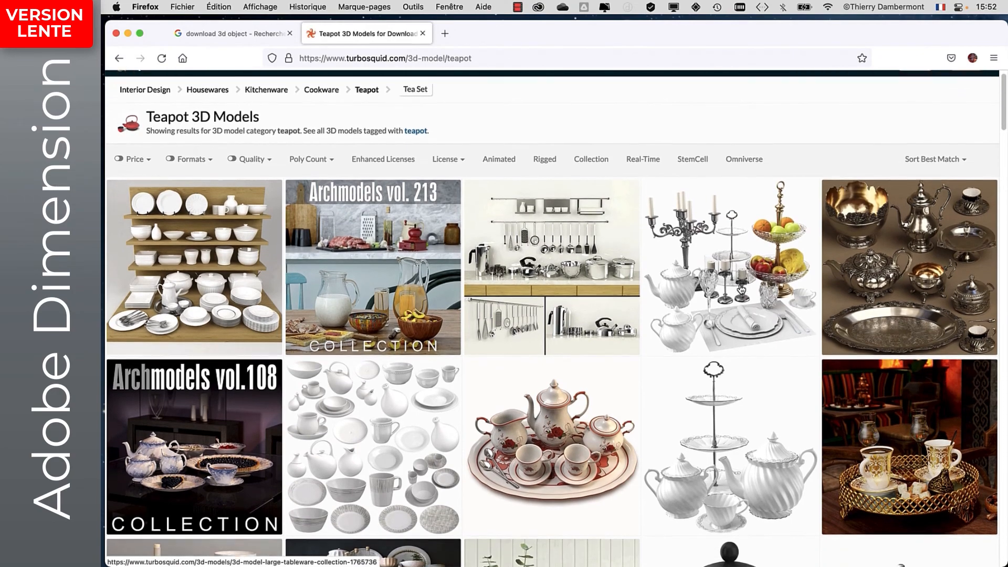
scroll(740, 293, "down", 3)
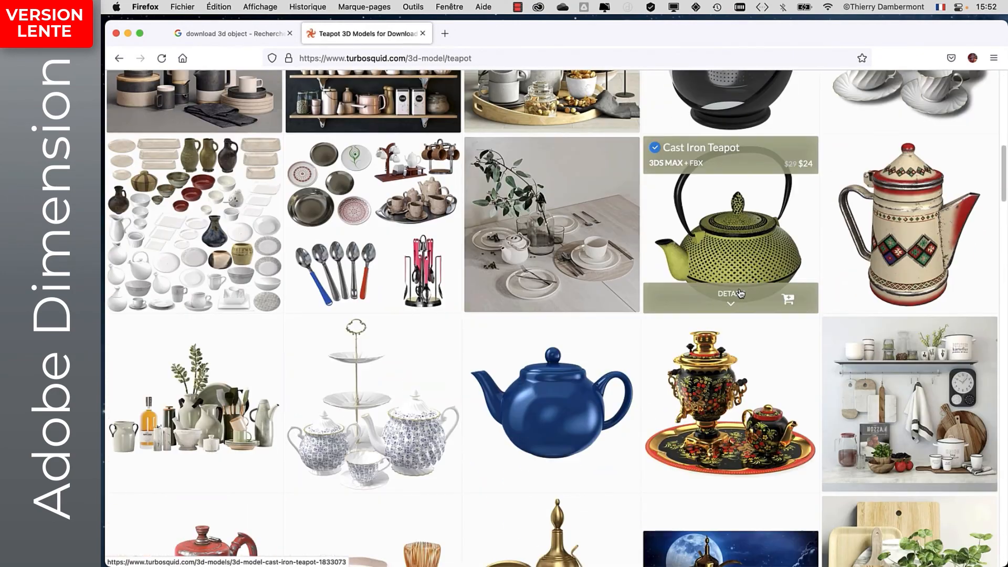
scroll(744, 301, "down", 3)
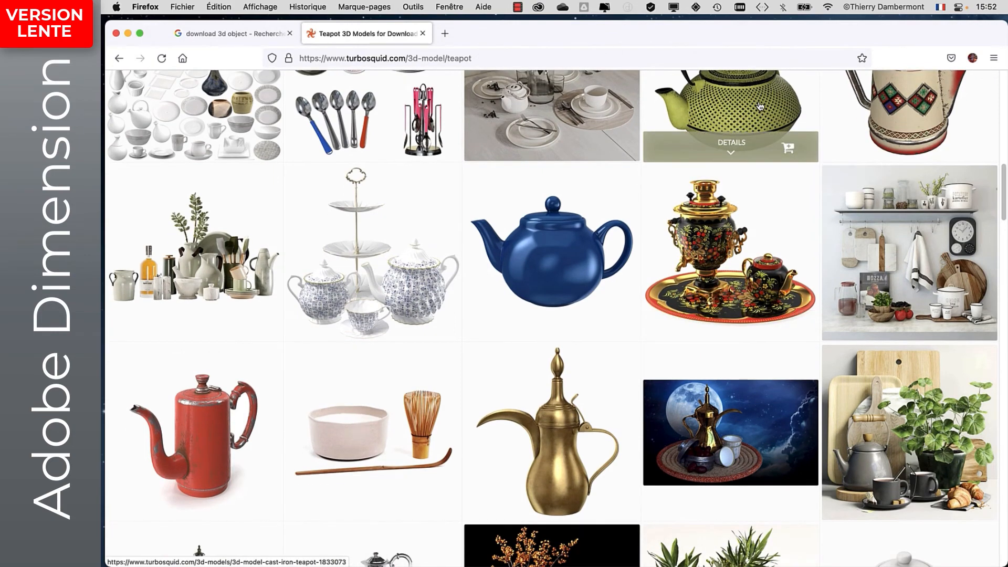
- Refine the Google query to 'download free 3d object' and open the Free3D result in a new tab
left_click(234, 33)
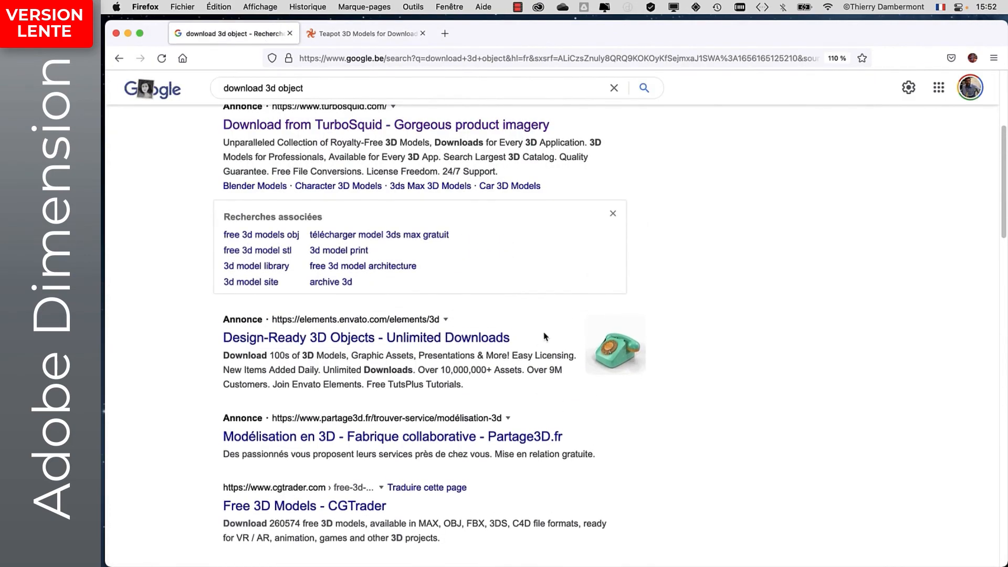
scroll(356, 152, "up", 5)
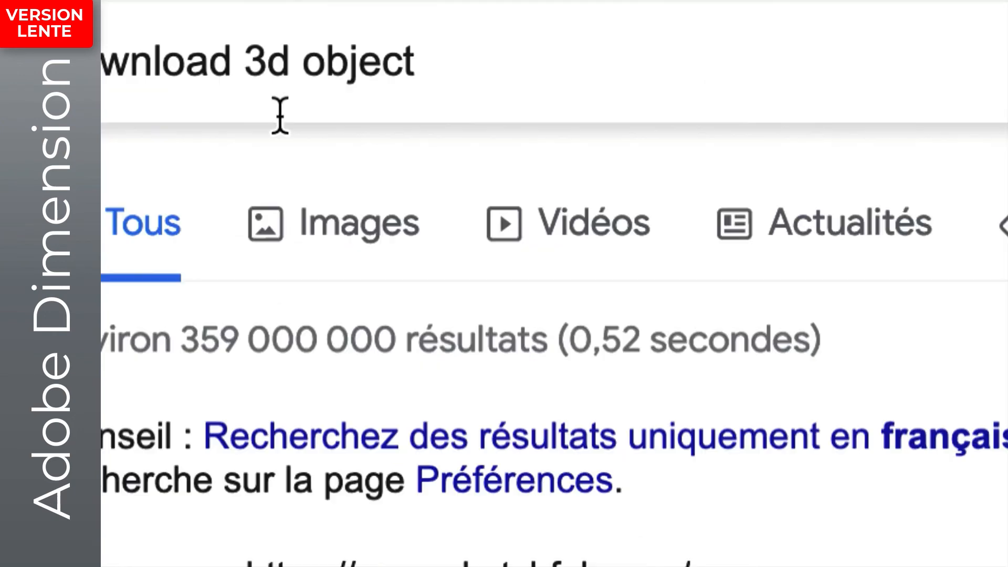
left_click(234, 77)
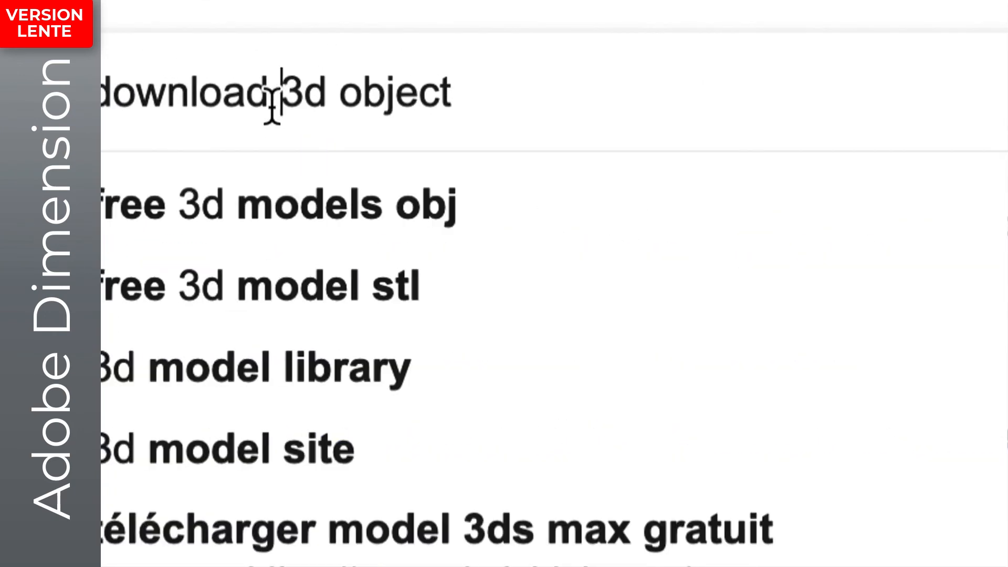
type("free")
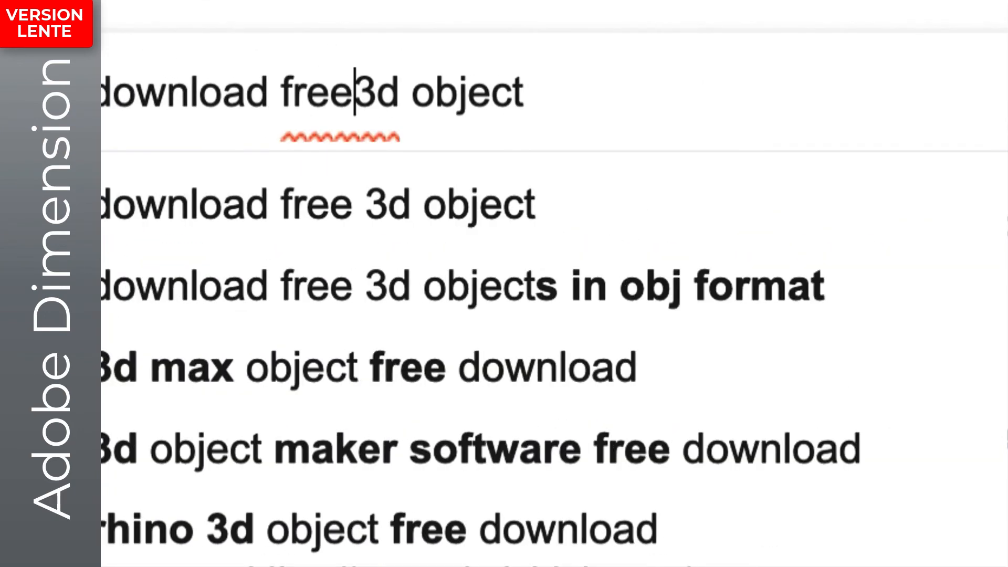
key("Escape")
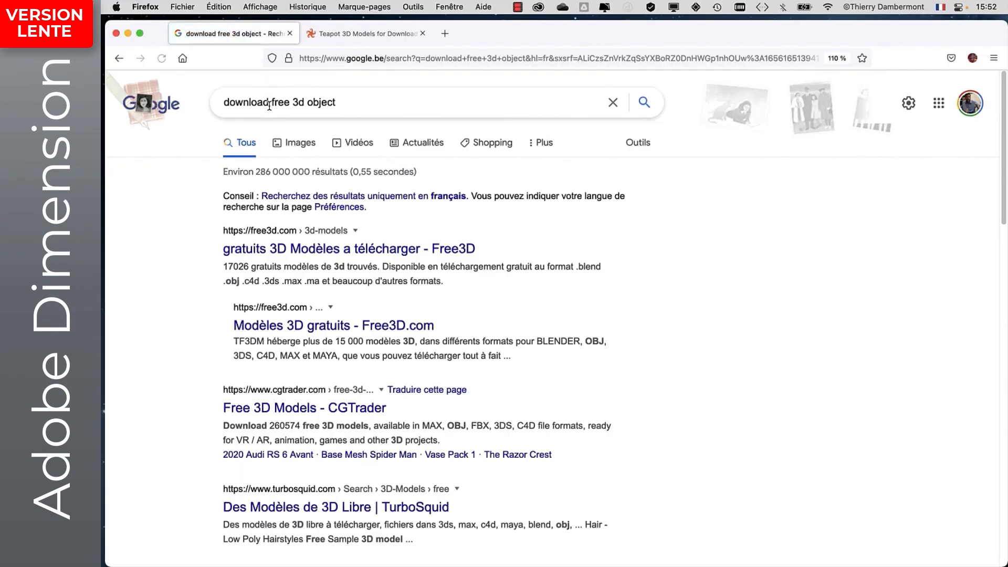
scroll(281, 221, "down", 1)
left_click(365, 35)
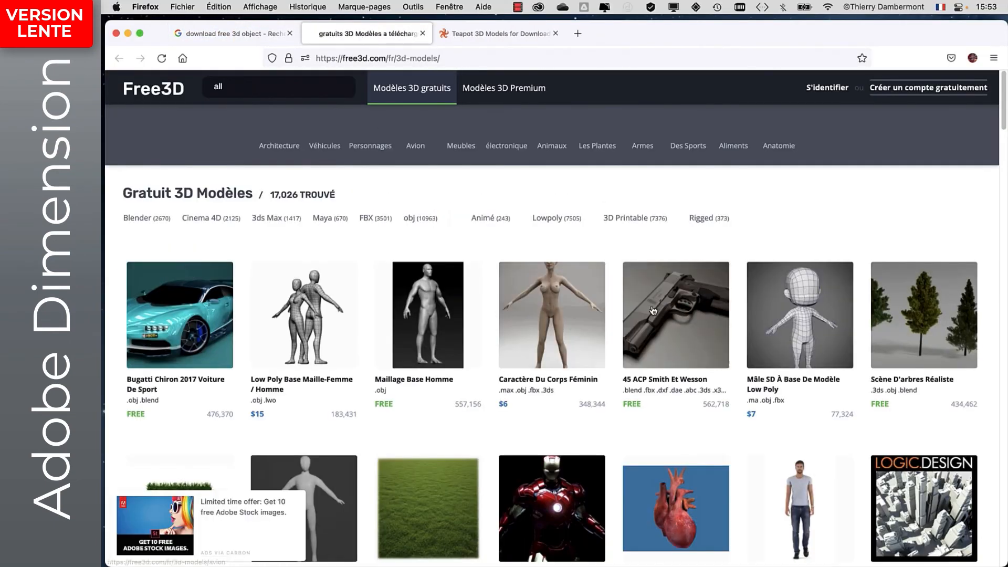
- Scroll through the Free3D grid of 17,026 free 3D models
scroll(758, 367, "down", 7)
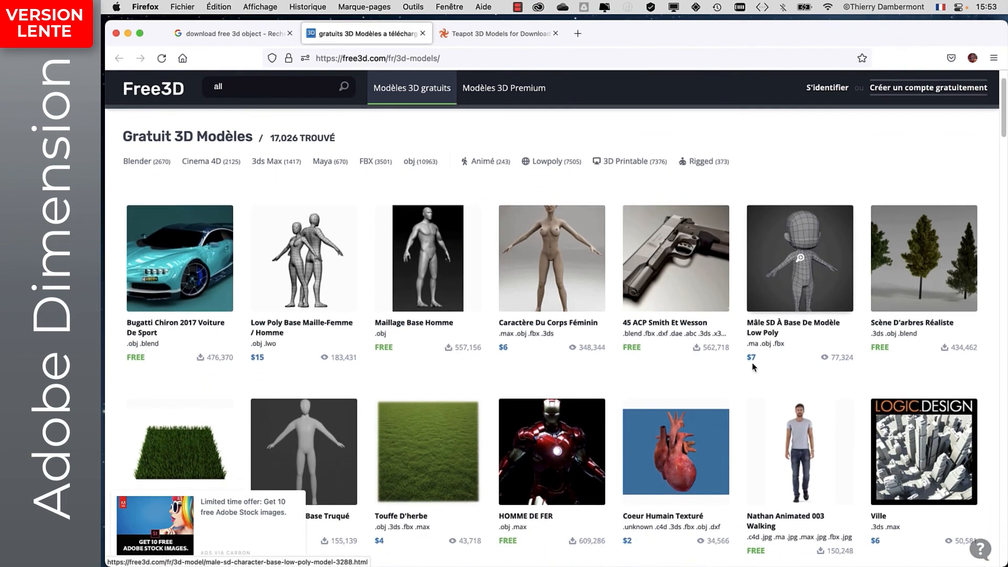
scroll(751, 370, "down", 8)
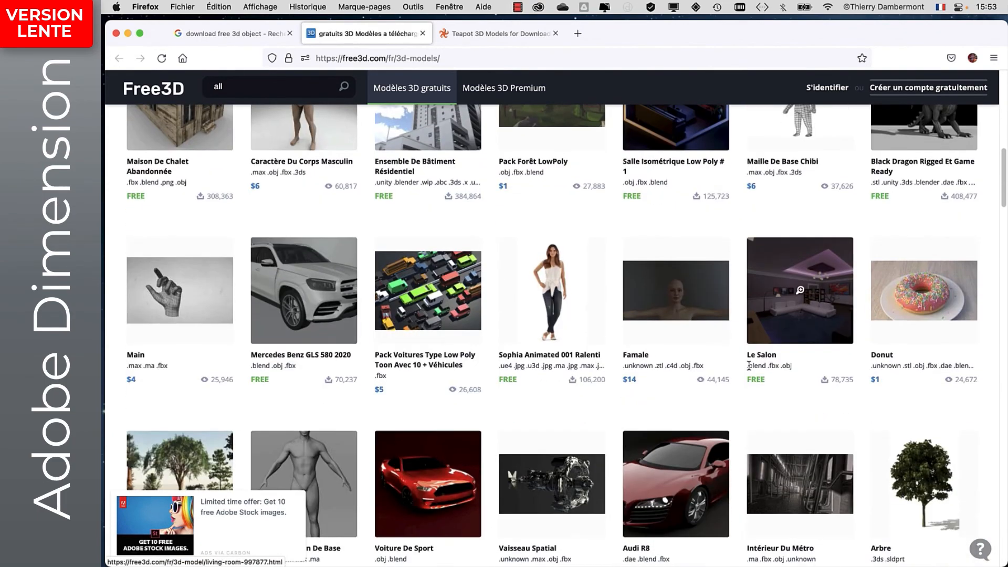
scroll(750, 370, "down", 6)
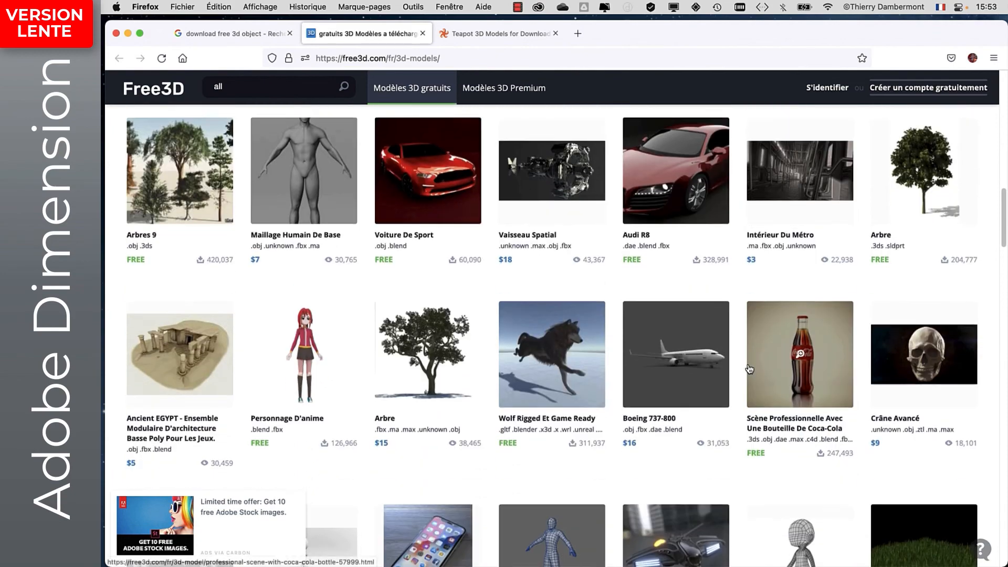
scroll(749, 370, "down", 2)
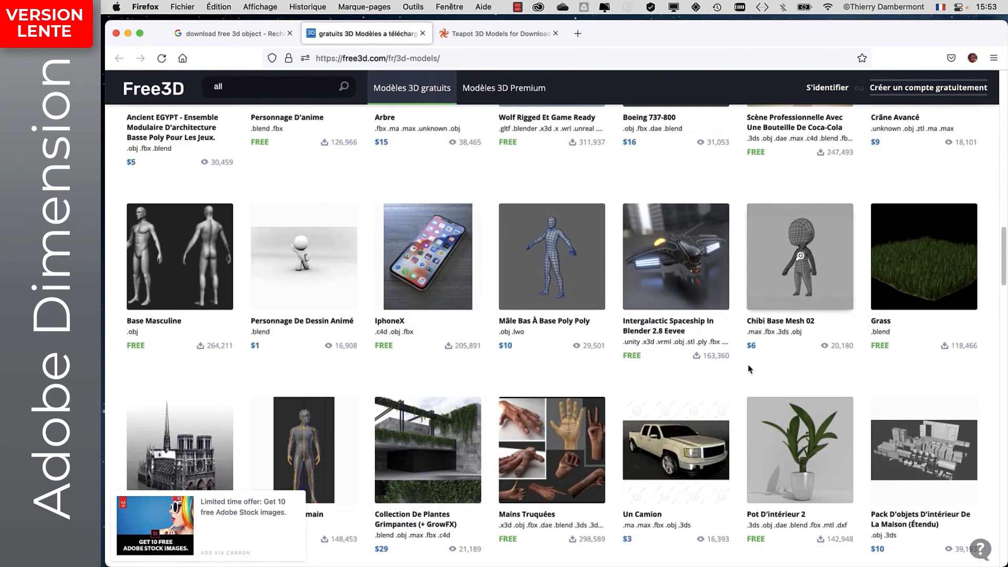
scroll(750, 367, "down", 2)
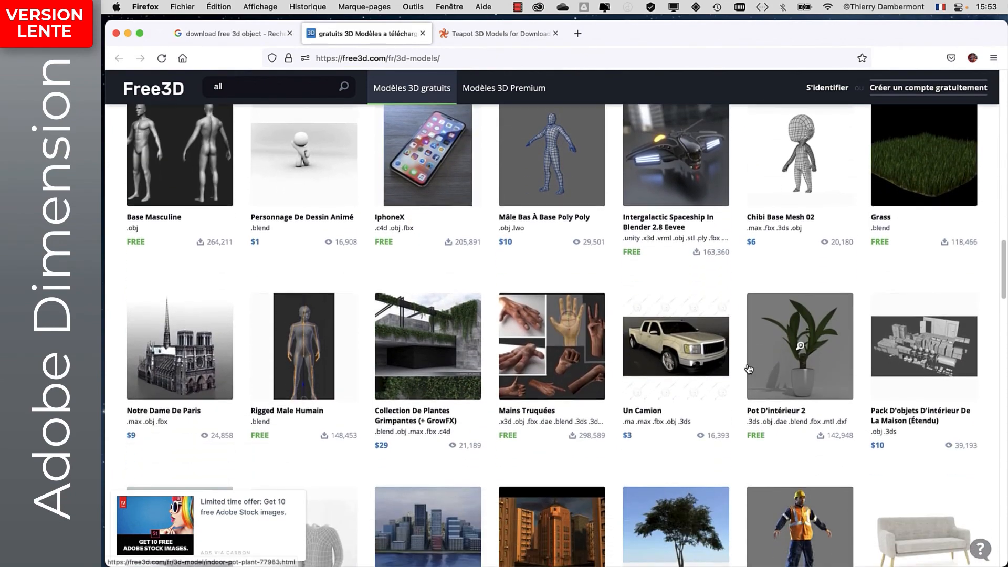
scroll(749, 369, "down", 1)
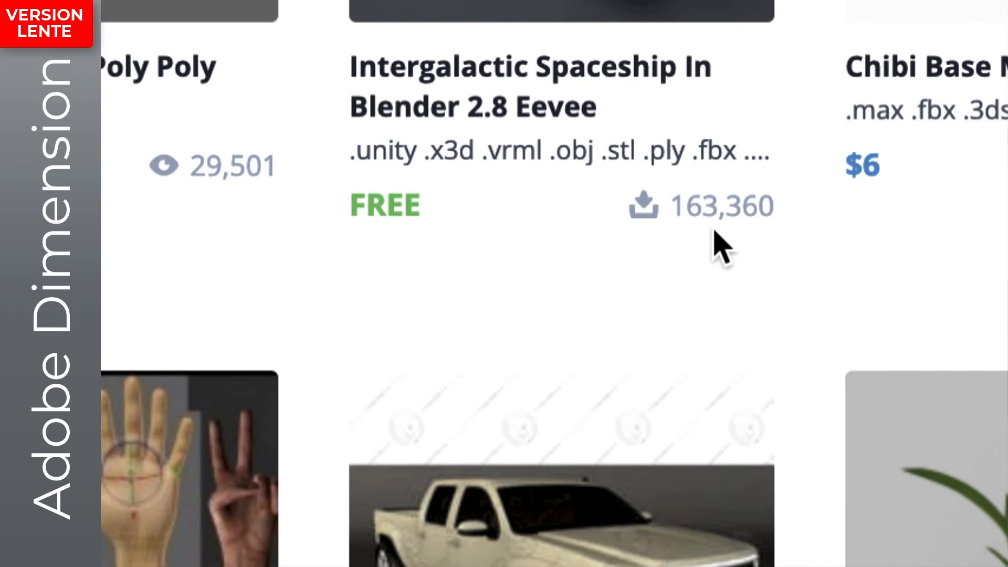
scroll(720, 244, "up", 2)
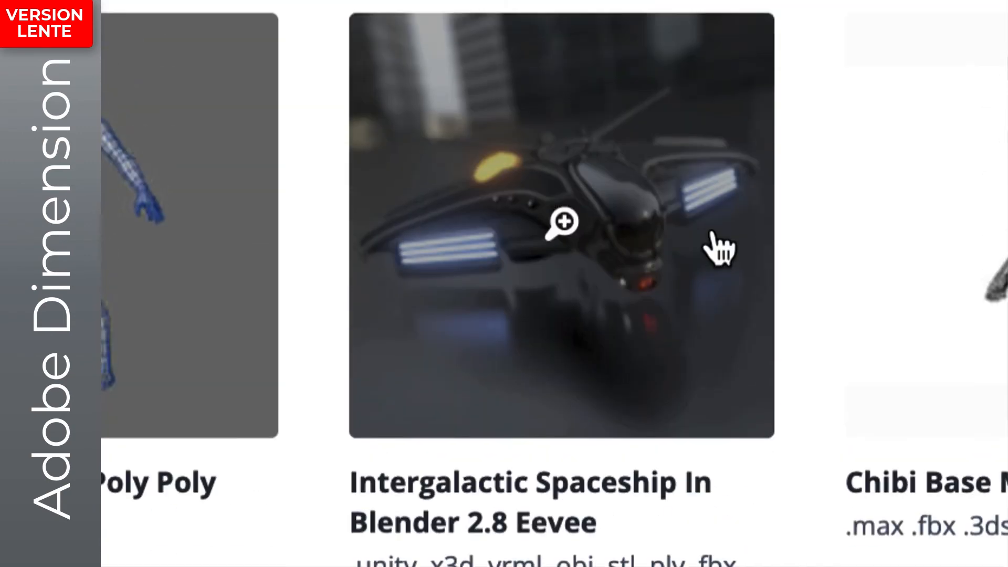
scroll(722, 273, "down", 1)
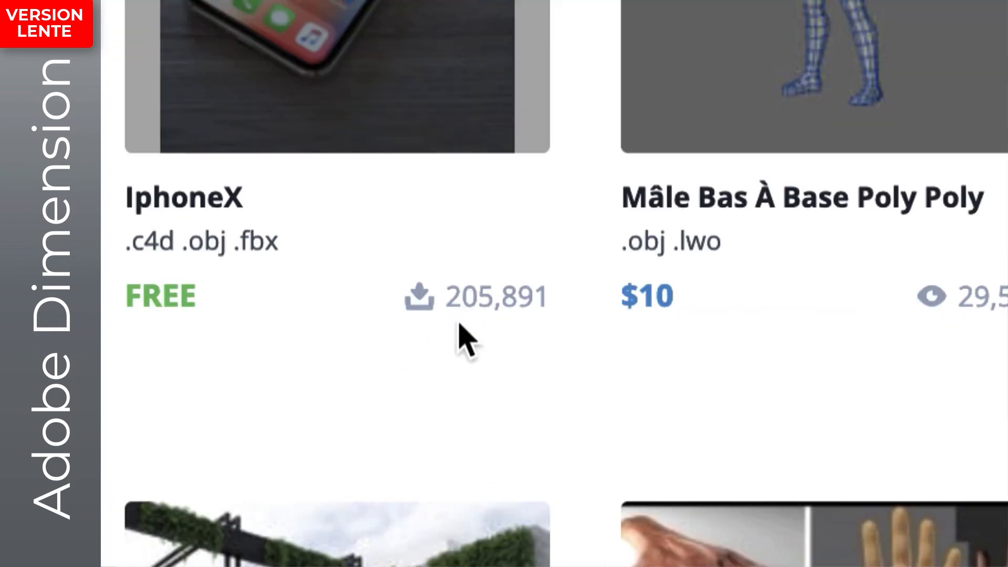
scroll(460, 294, "up", 2)
scroll(464, 294, "down", 2)
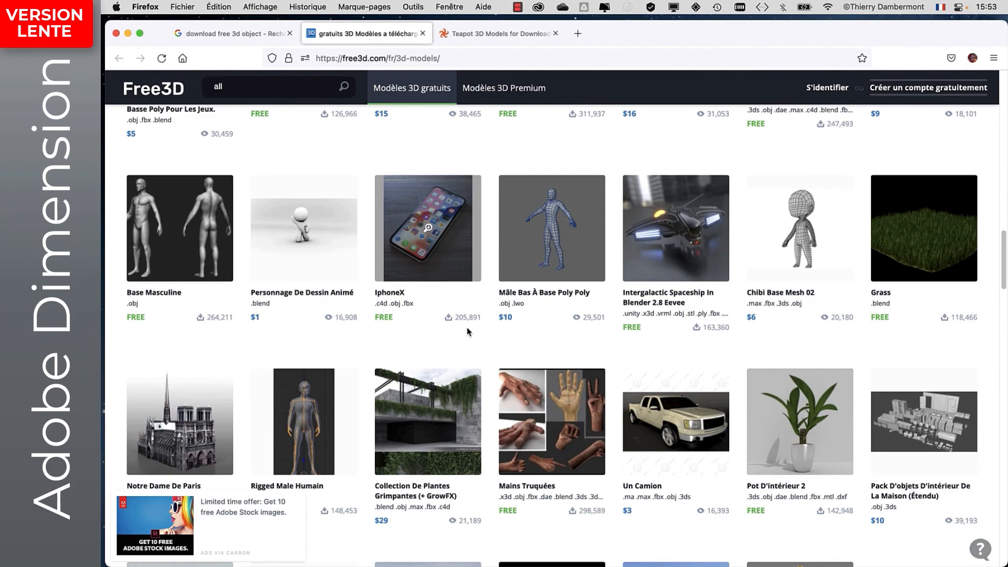
scroll(504, 320, "down", 5)
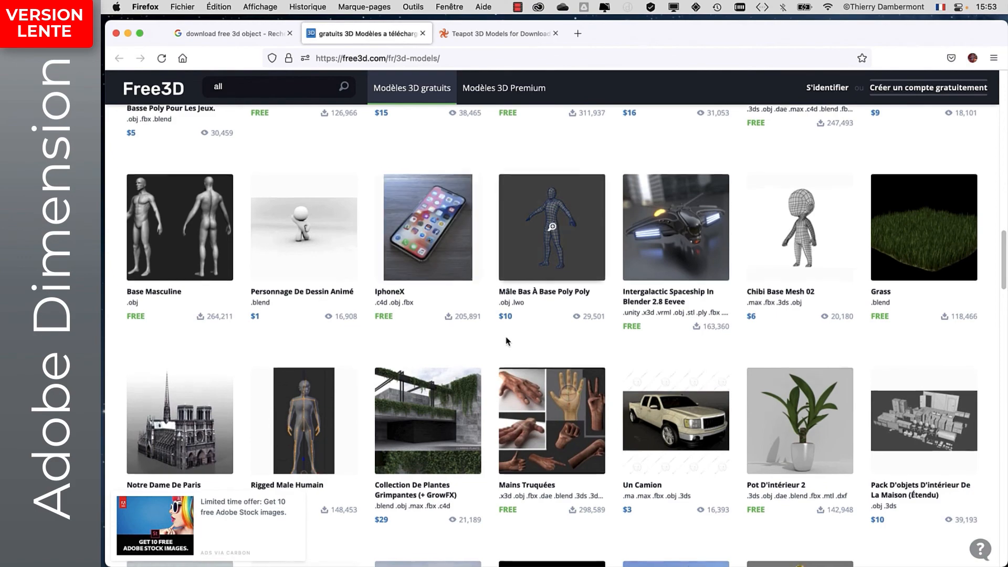
scroll(509, 349, "down", 4)
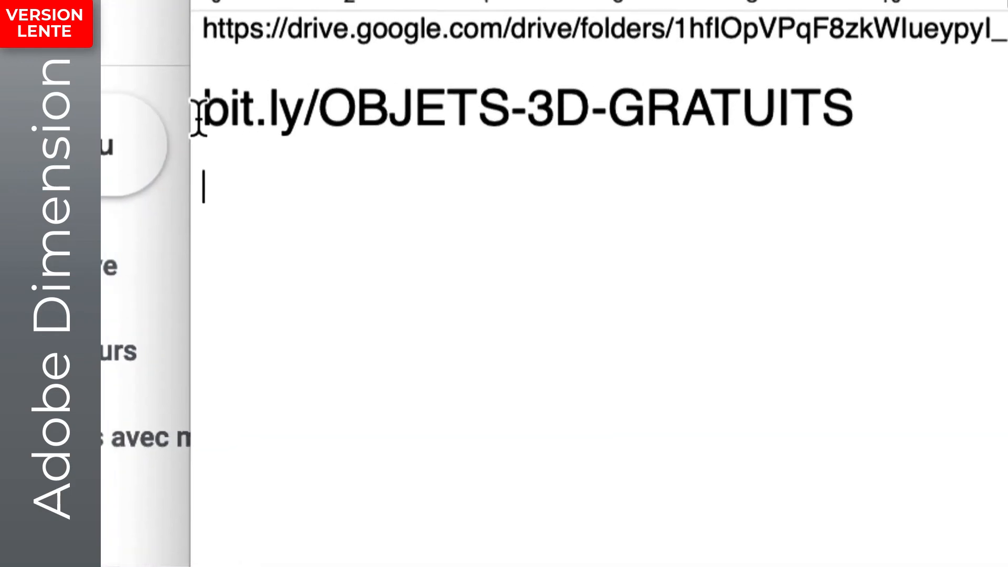
- Select the bit.ly/OBJETS-3D-GRATUITS short link in the note, then minimize Firefox
left_click_drag(203, 111, 873, 116)
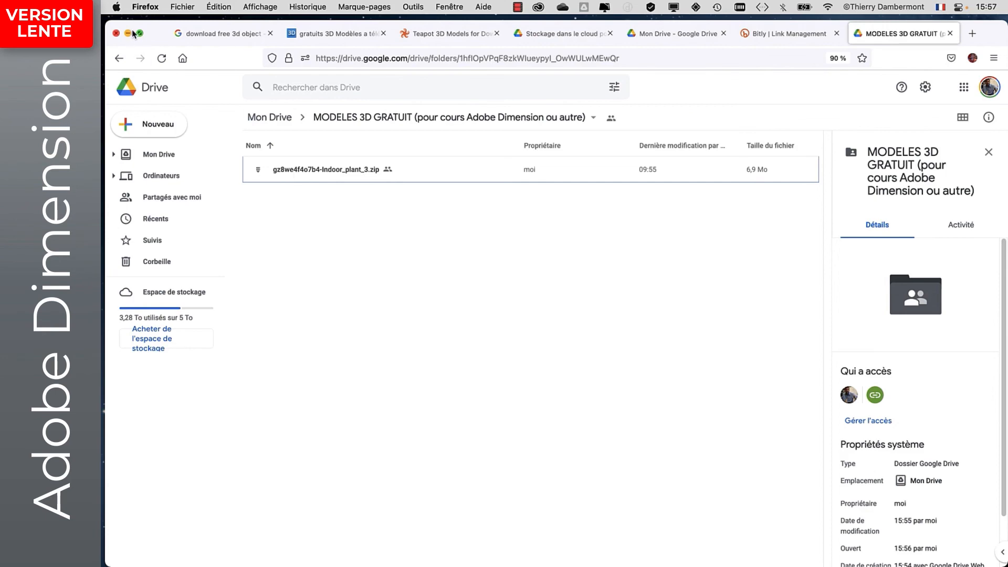
left_click(131, 33)
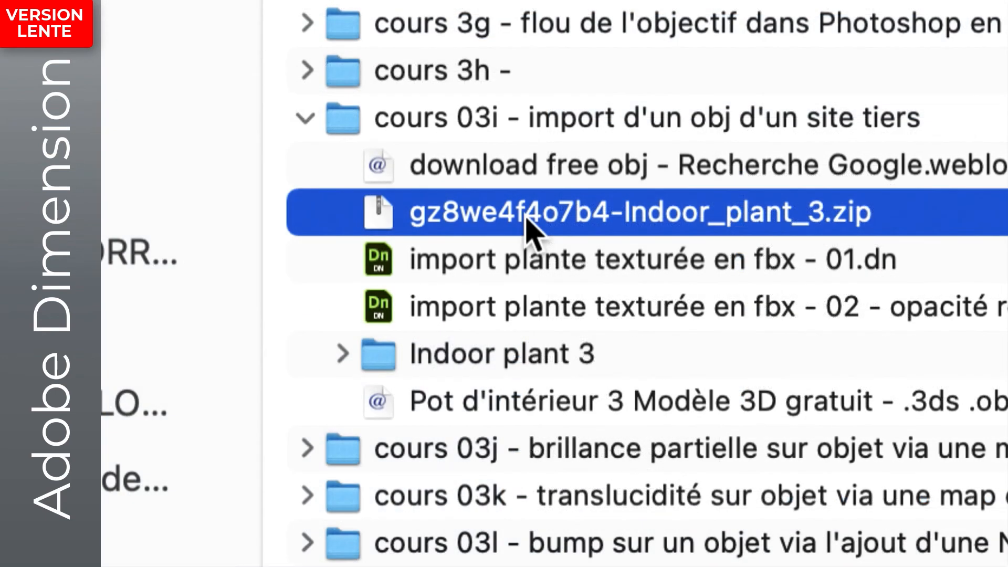
- Expand the extracted Indoor plant 3 folder and select the Low-Poly Plant_.obj model file
left_click(518, 341)
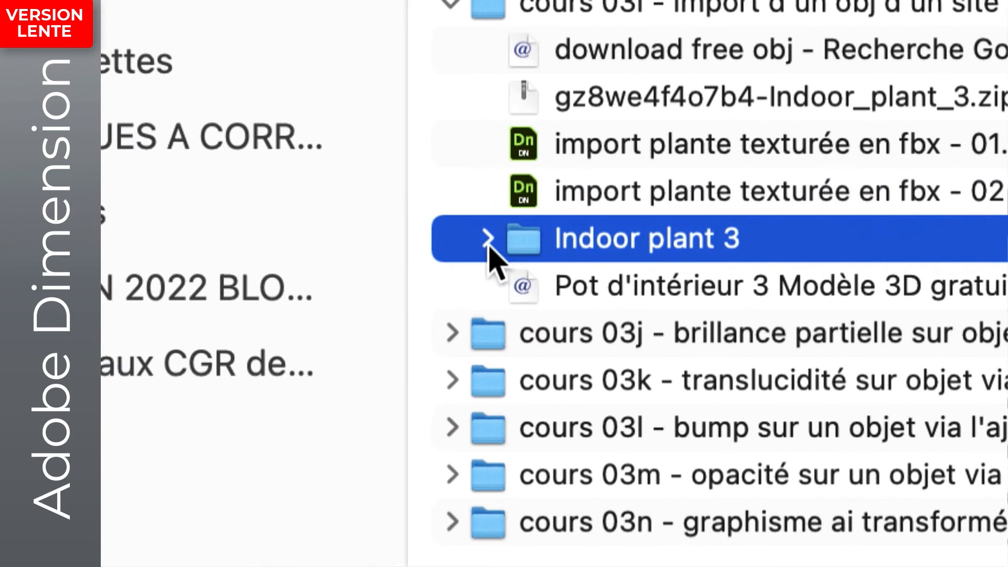
left_click(488, 241)
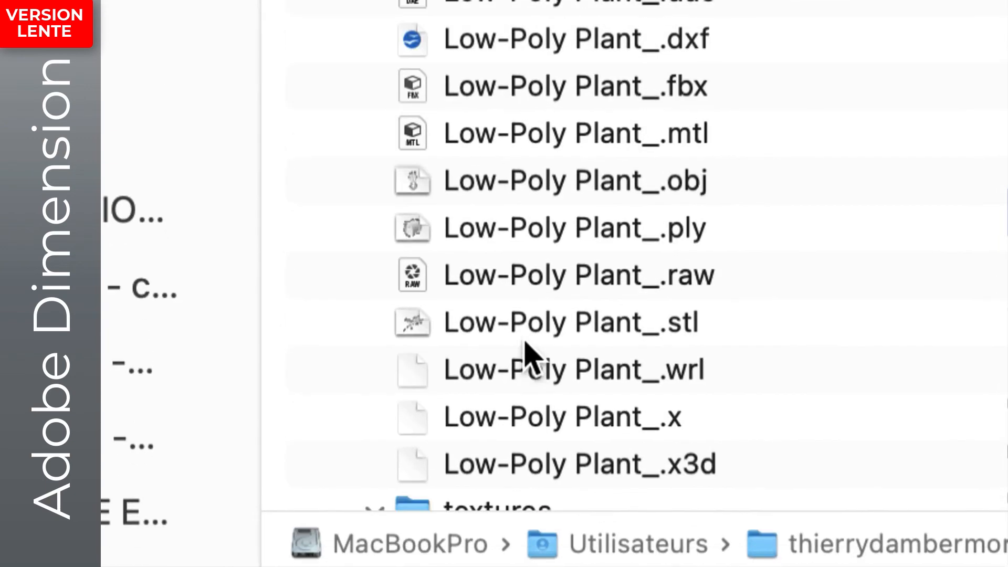
scroll(530, 349, "down", 3)
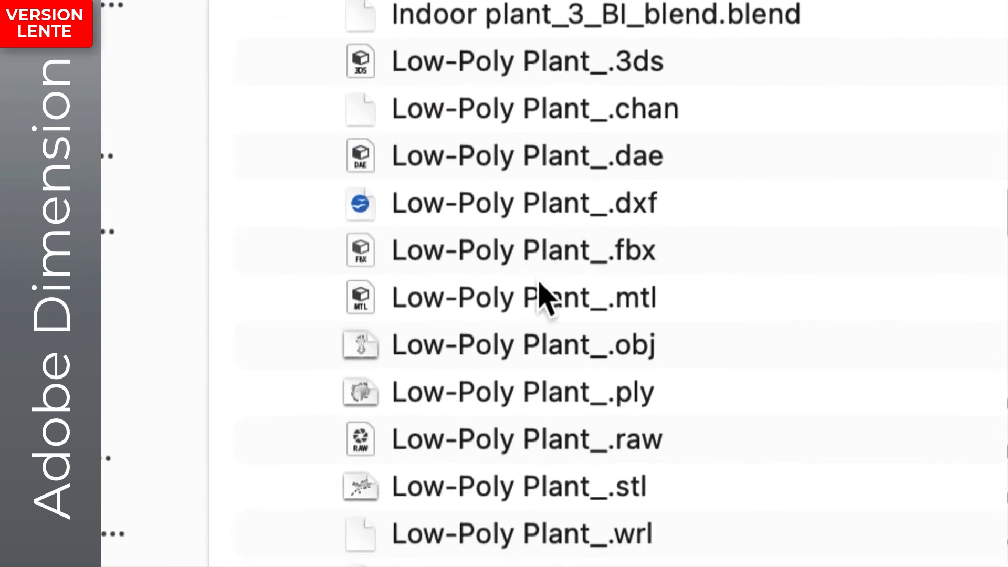
left_click(541, 299)
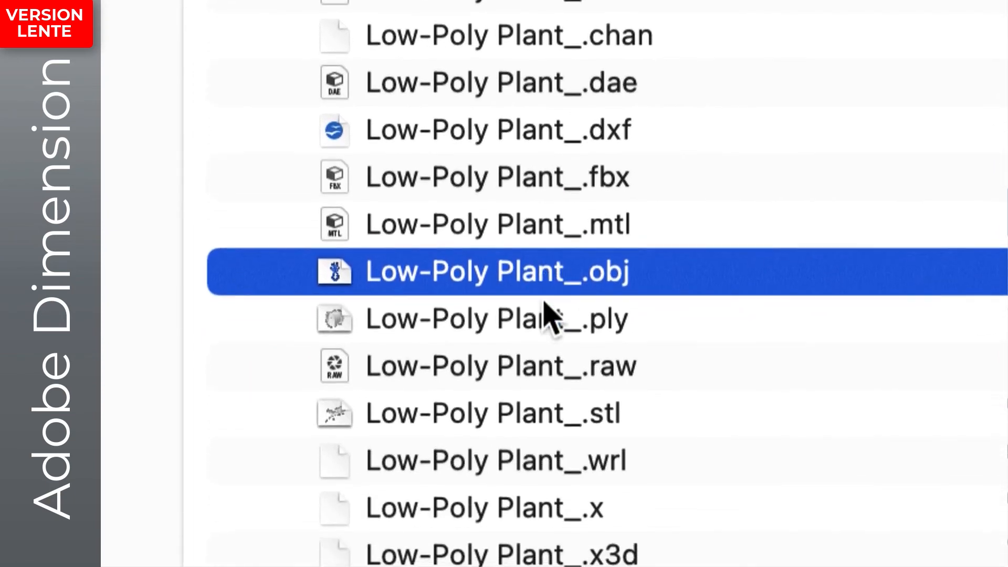
left_click(546, 341)
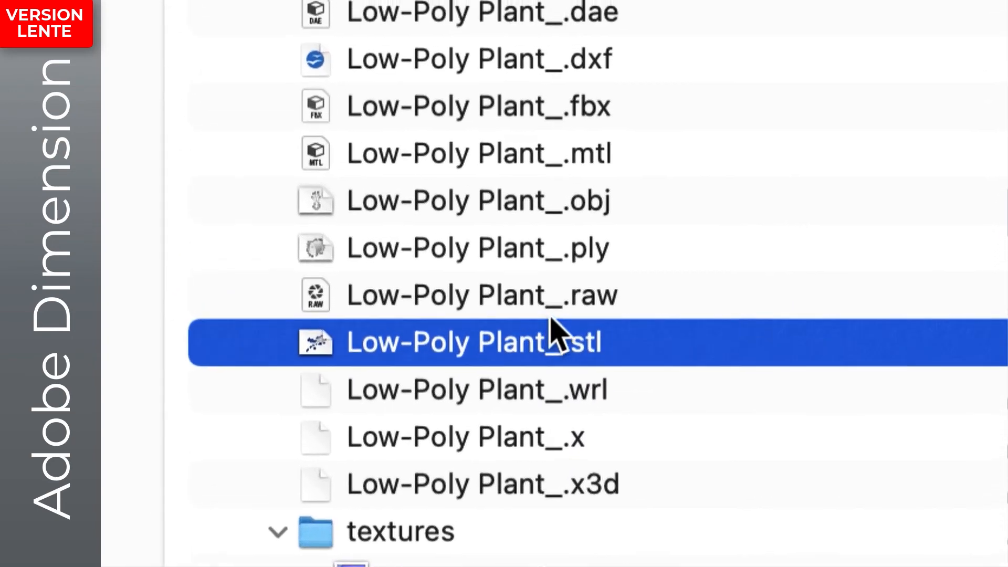
left_click(554, 297)
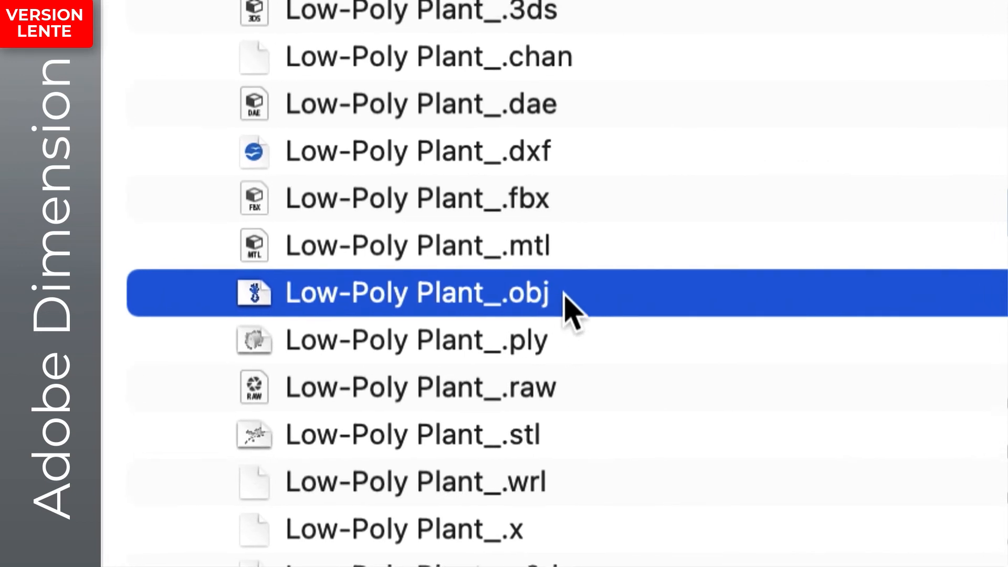
scroll(566, 296, "up", 3)
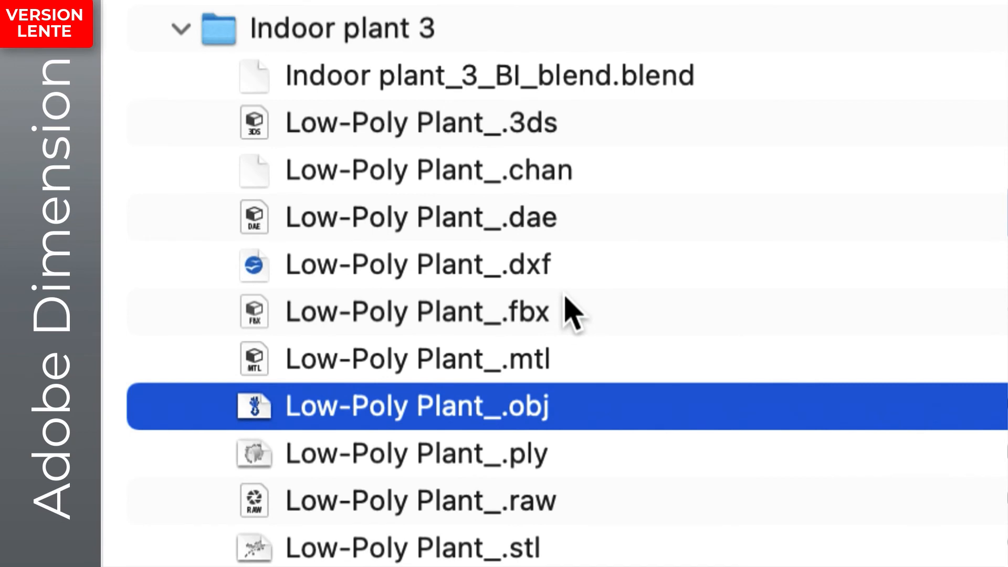
scroll(565, 297, "down", 7)
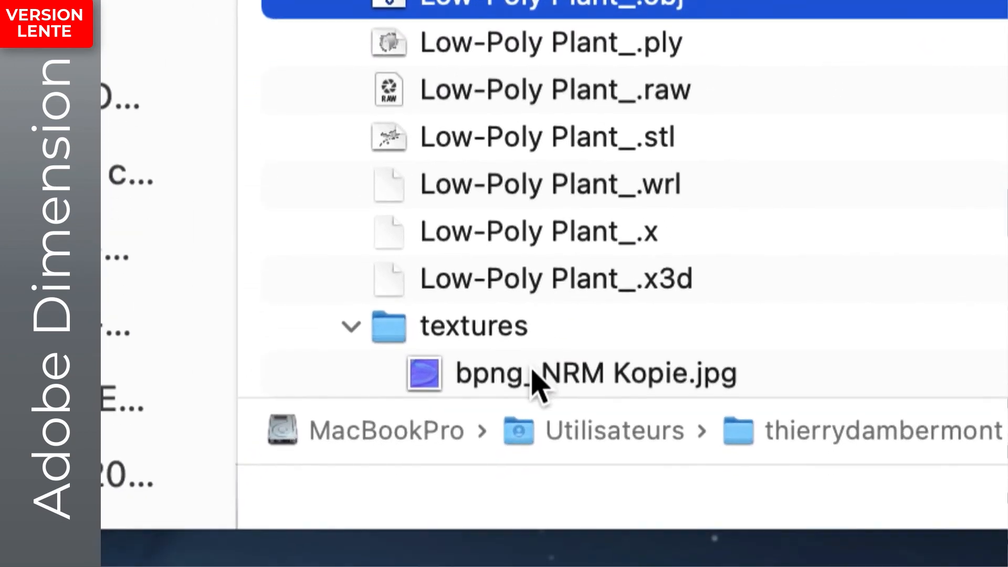
- Inspect each leaf and pot texture image, collapse the textures folder and return to Dimension
left_click(424, 533)
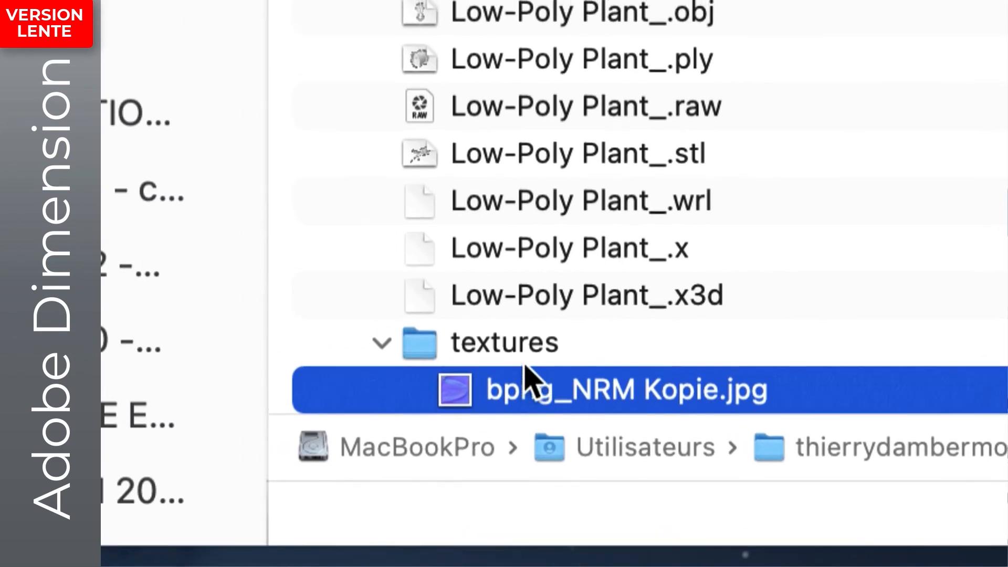
scroll(499, 363, "down", 2)
scroll(531, 376, "down", 3)
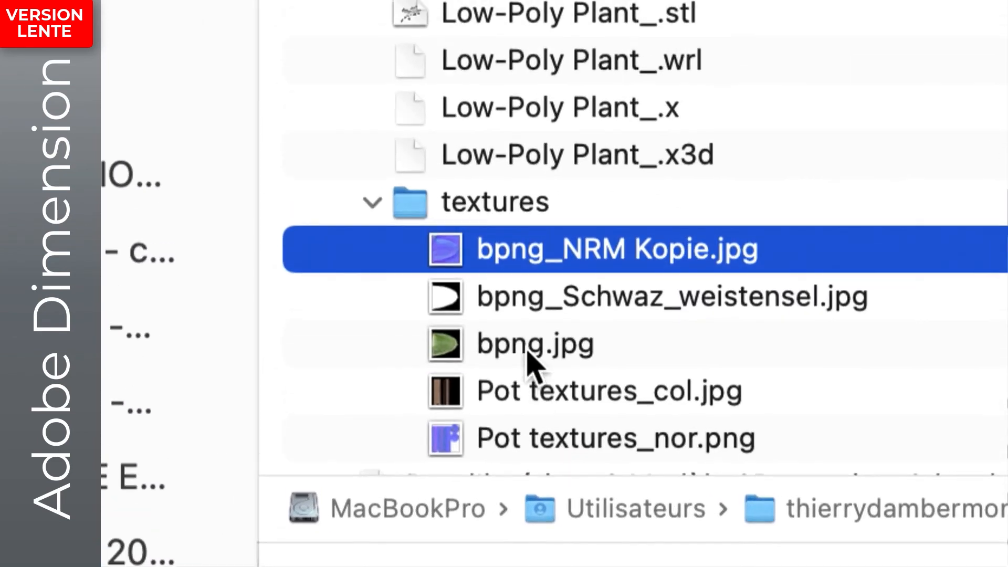
left_click(534, 359)
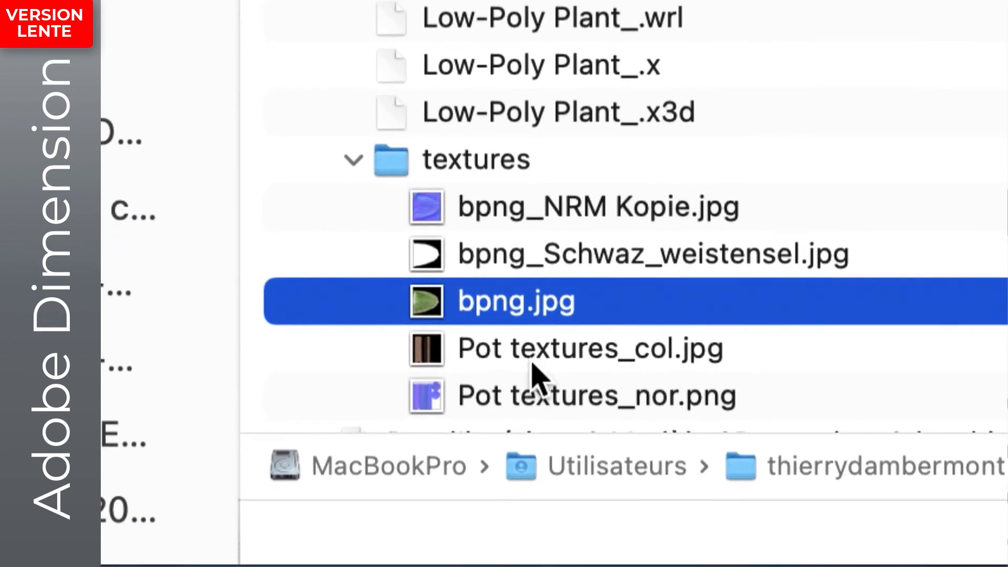
left_click(521, 397)
left_click(539, 402)
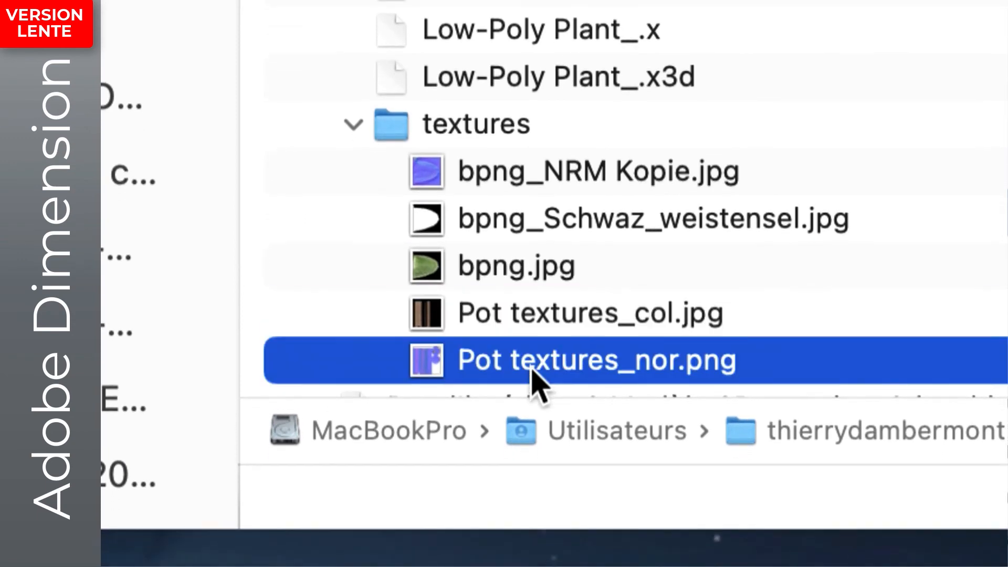
scroll(538, 375, "down", 1)
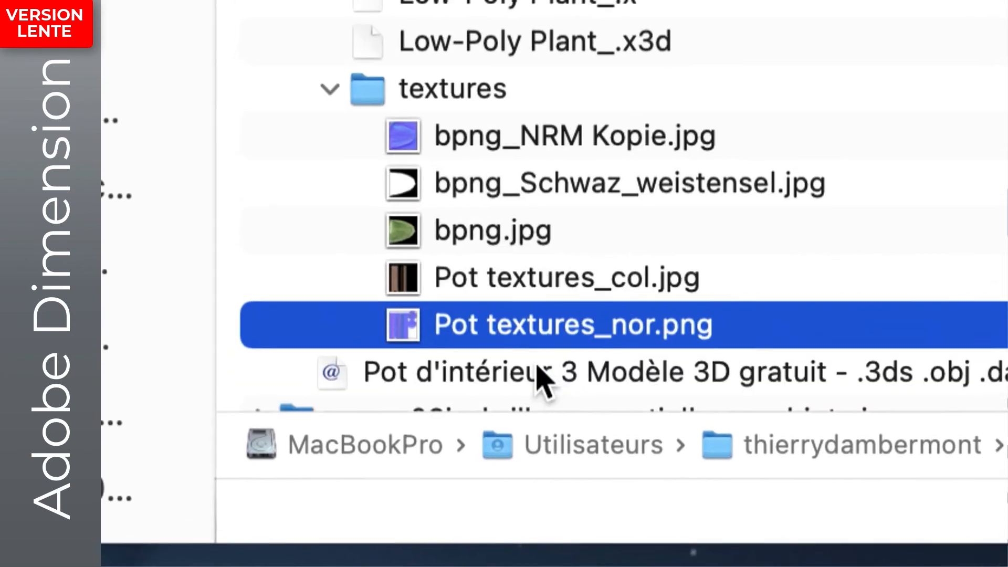
left_click(537, 274)
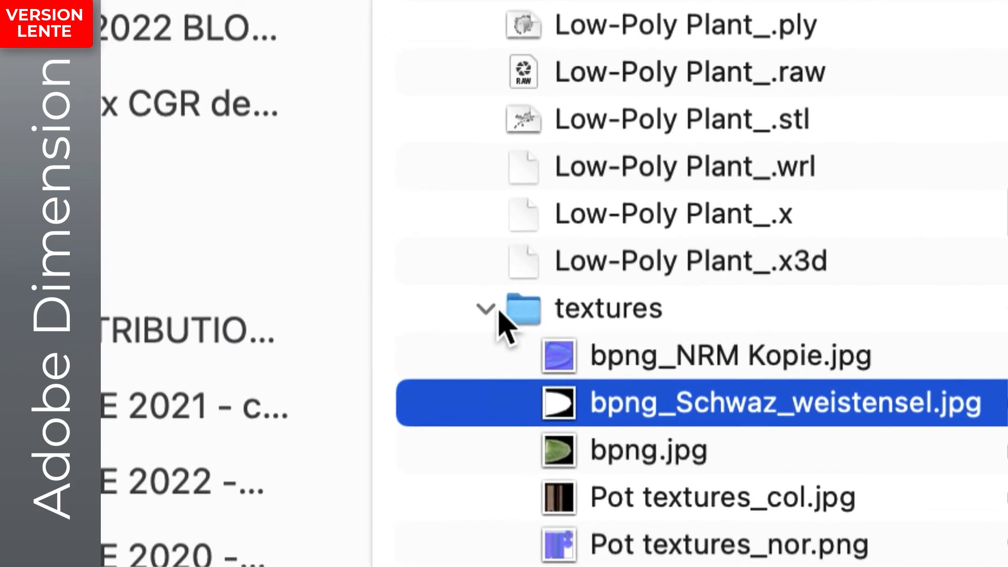
left_click(490, 310)
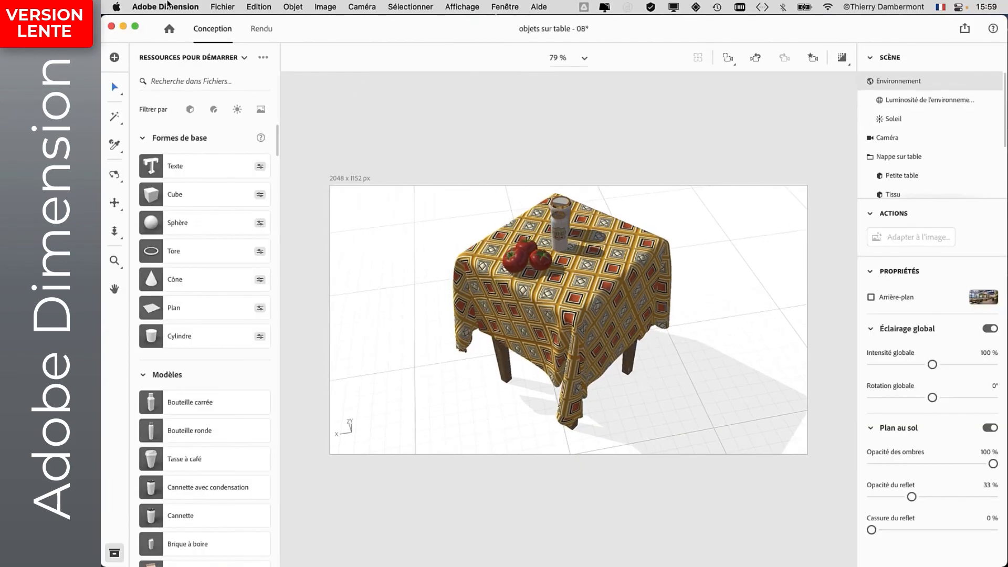
left_click(223, 6)
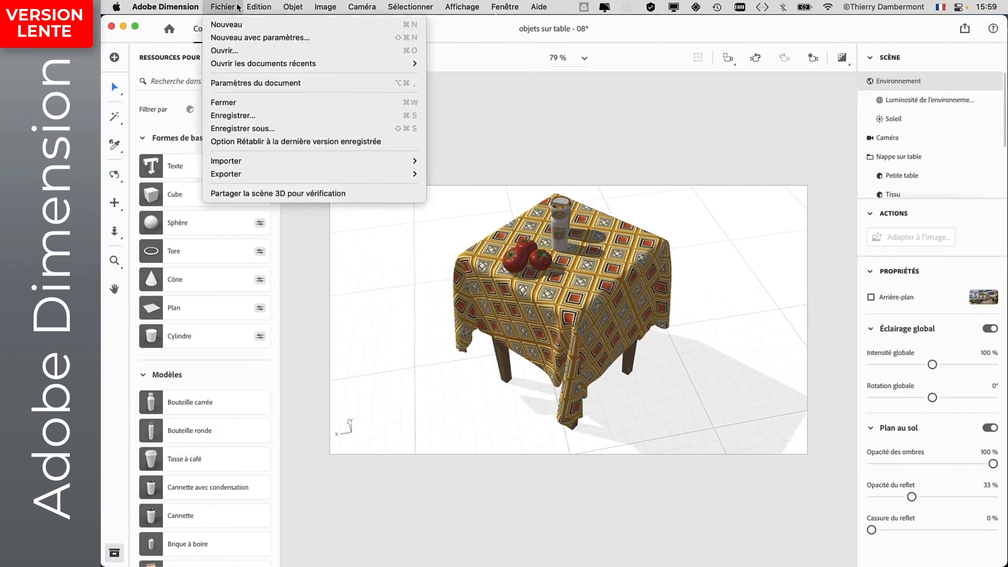
- Import Low-Poly Plant_.obj from the Indoor plant 3 folder as a 3D model via Fichier > Importer
mouse_move(367, 160)
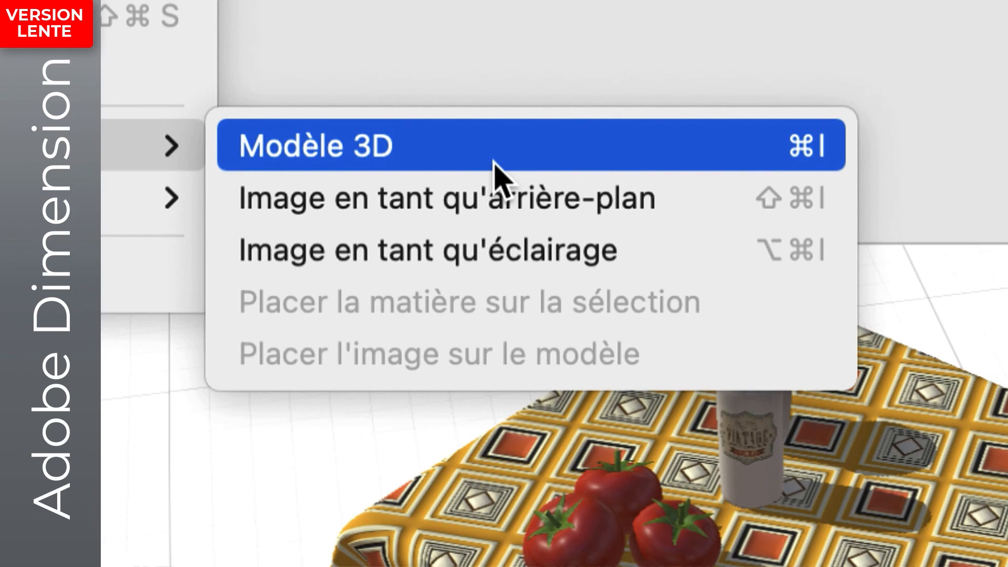
left_click(494, 168)
left_click(355, 51)
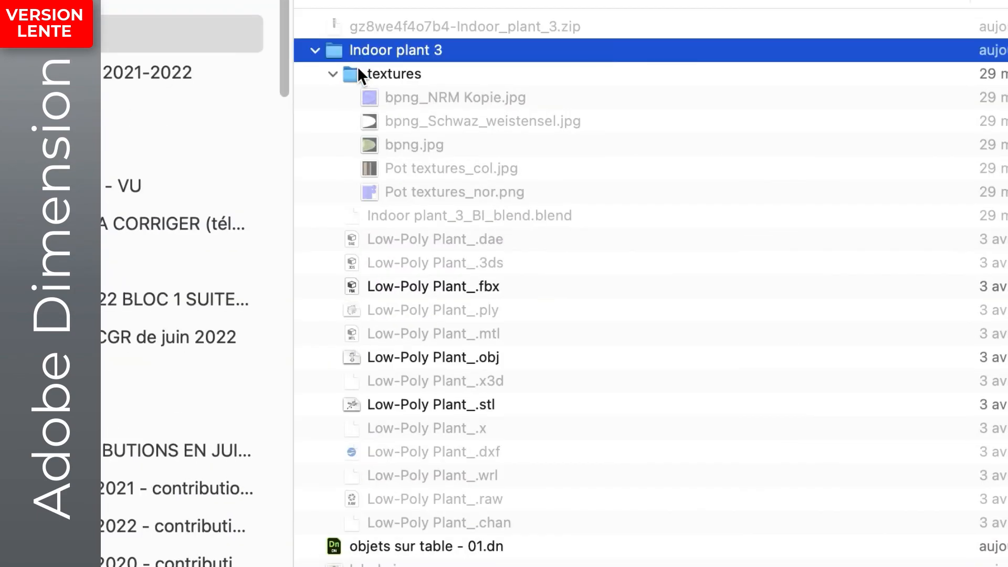
left_click(333, 73)
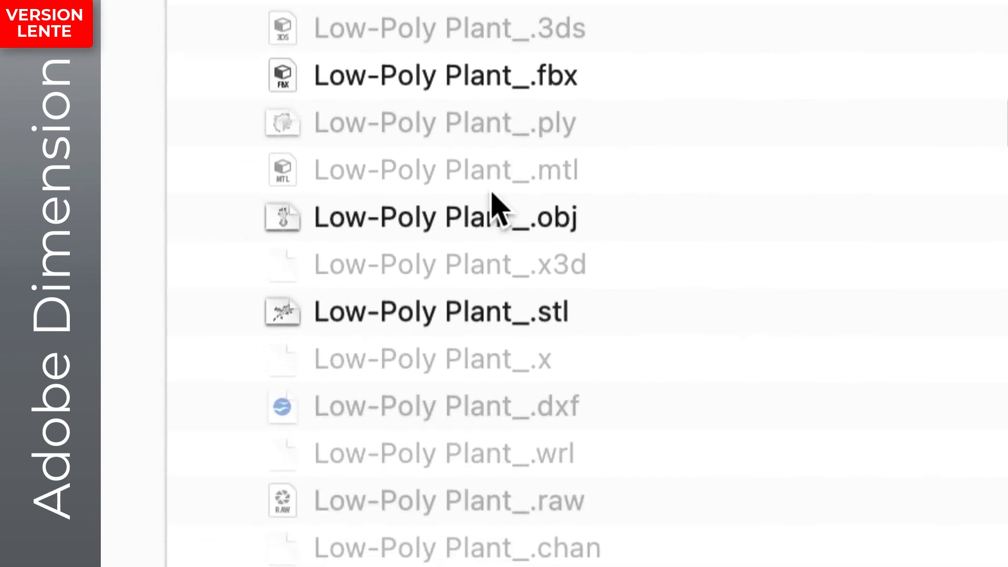
left_click(495, 343)
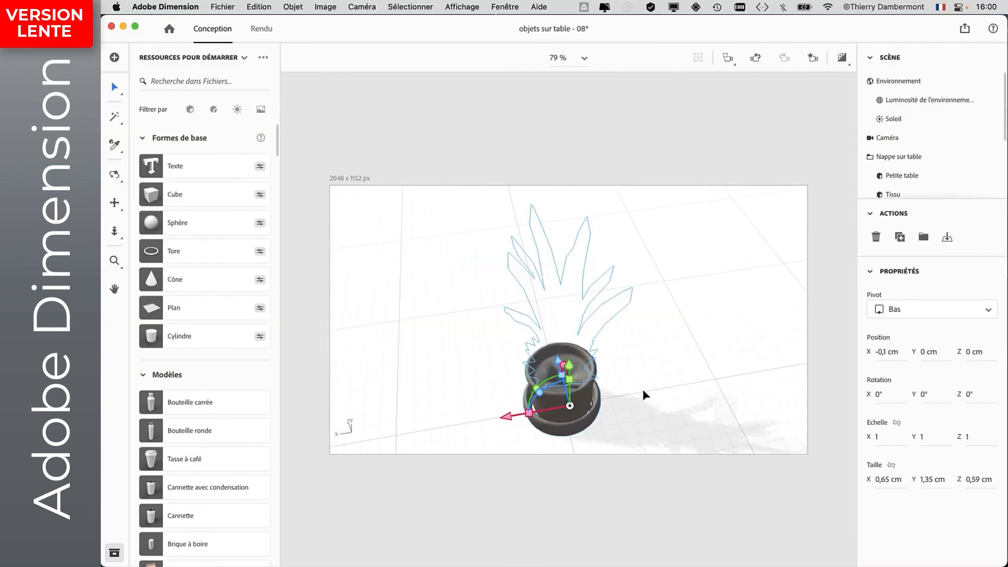
scroll(605, 347, "down", 1)
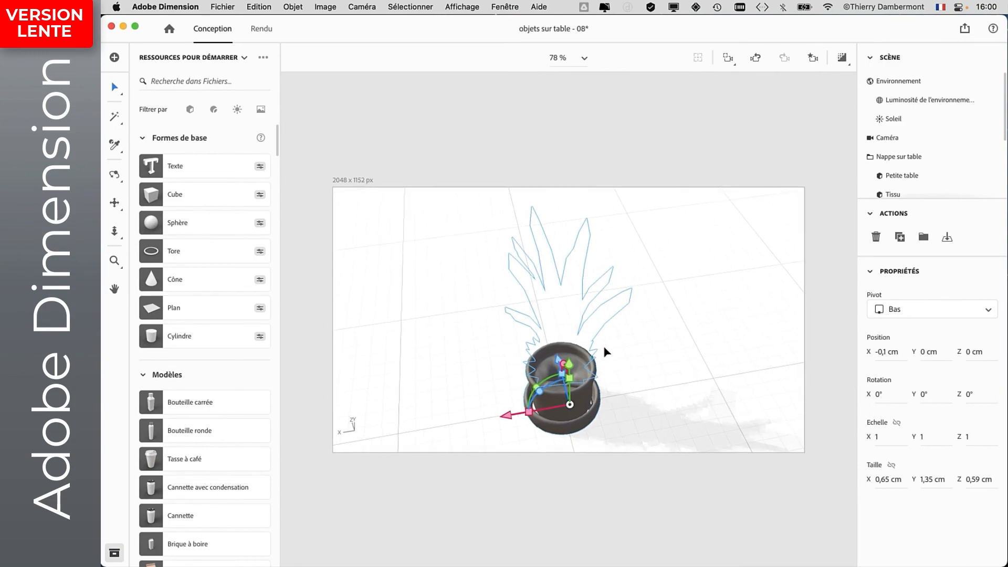
right_click_drag(462, 290, 610, 291)
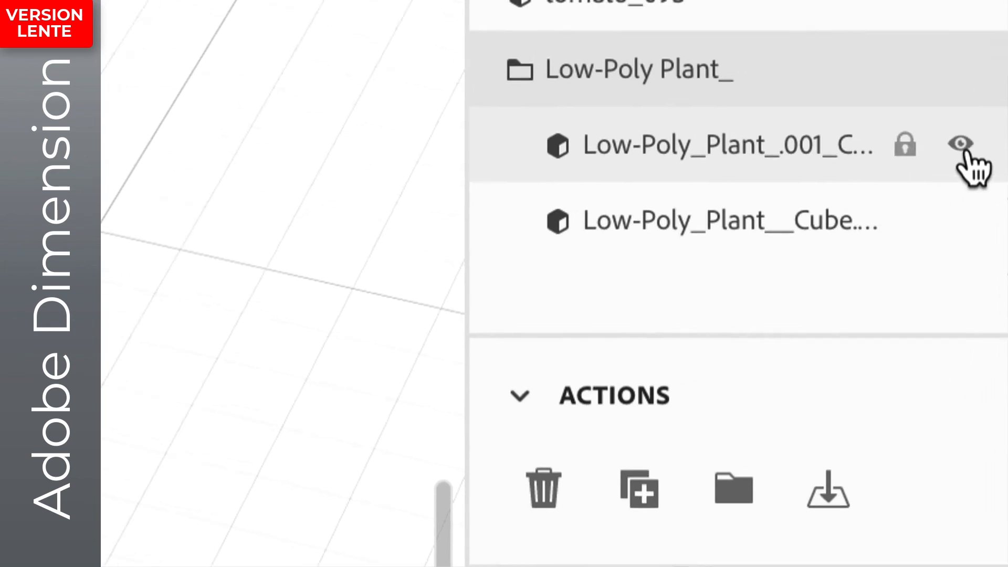
left_click(961, 146)
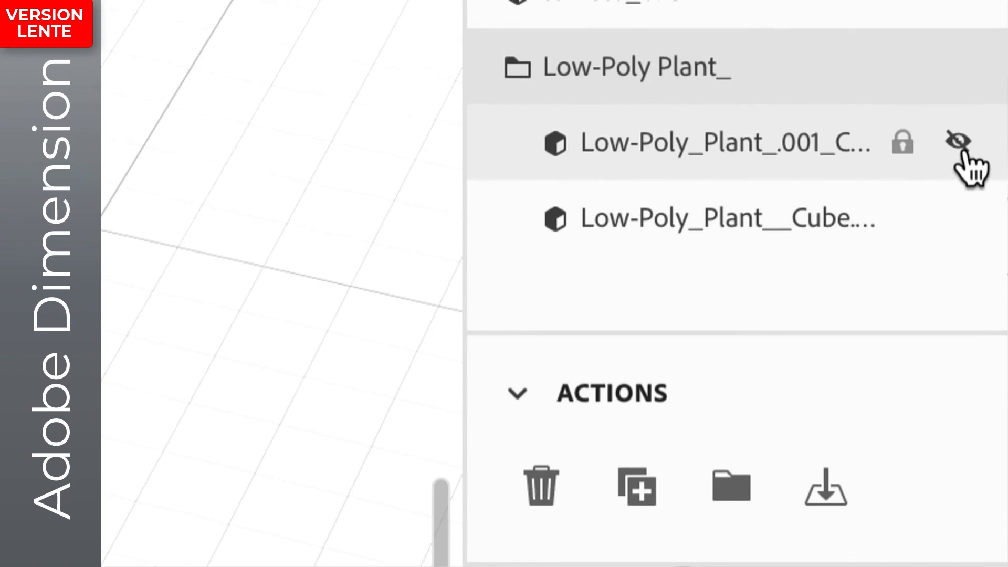
left_click(958, 142)
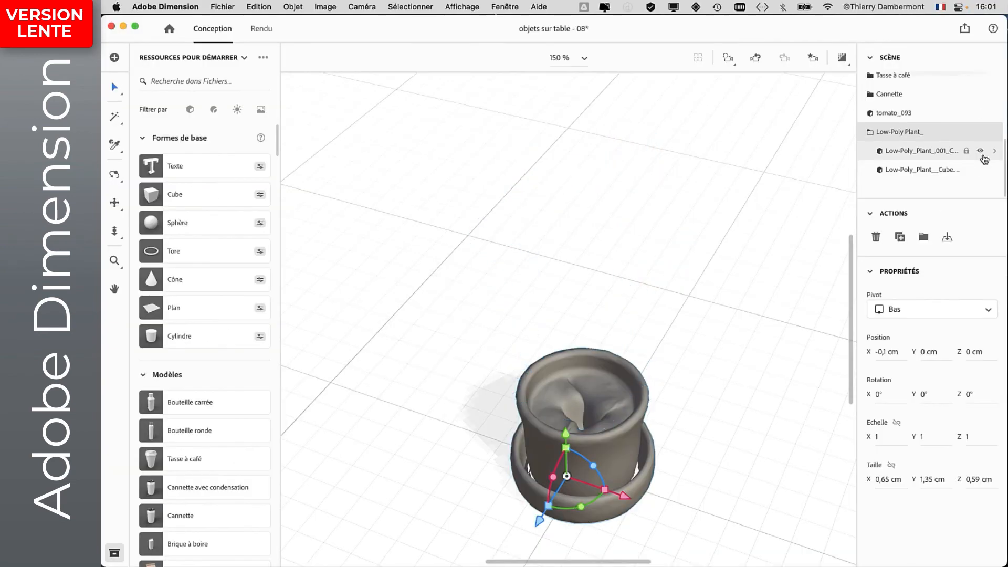
left_click(983, 157)
left_click(983, 156)
left_click(980, 152)
left_click(982, 170)
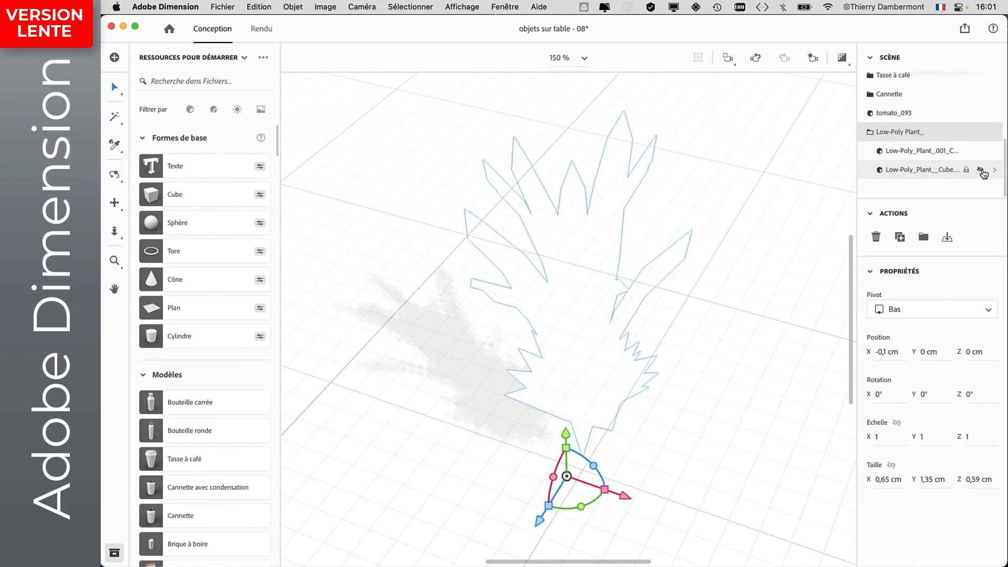
left_click(982, 170)
left_click(982, 170)
left_click(982, 170)
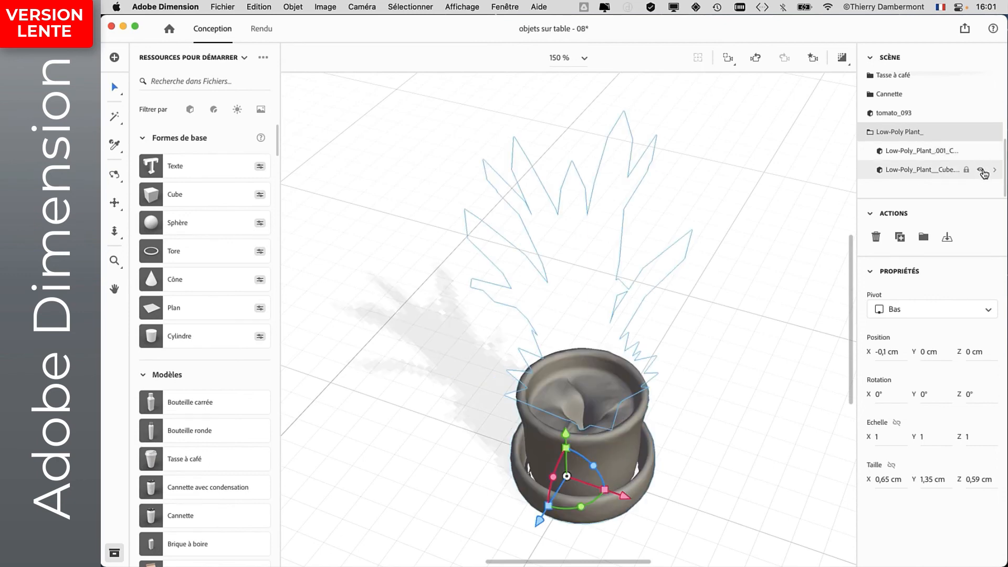
left_click(981, 170)
left_click(982, 170)
left_click(982, 152)
left_click(981, 152)
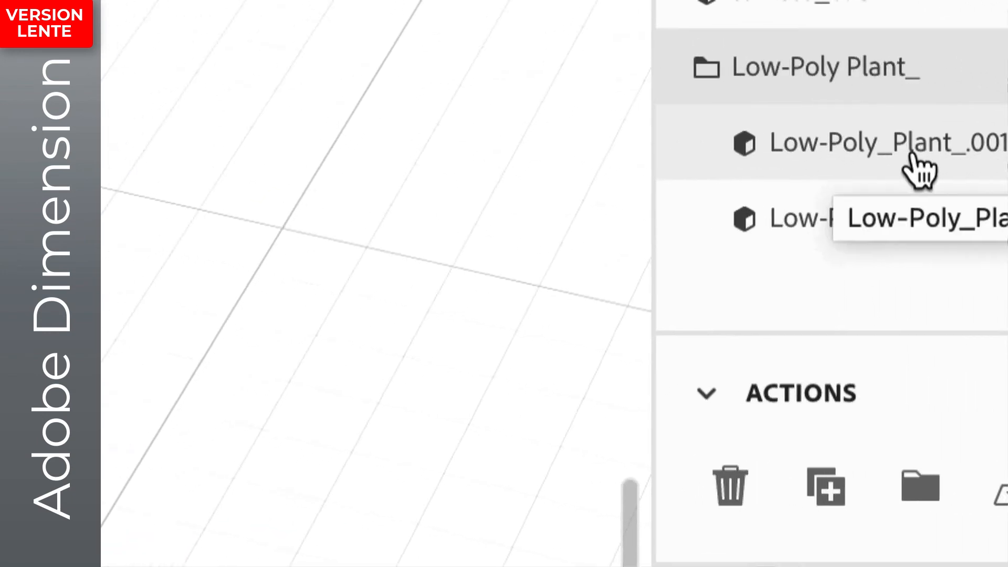
- Raise the foliage's leaf material opacity to 100 %
left_click(879, 155)
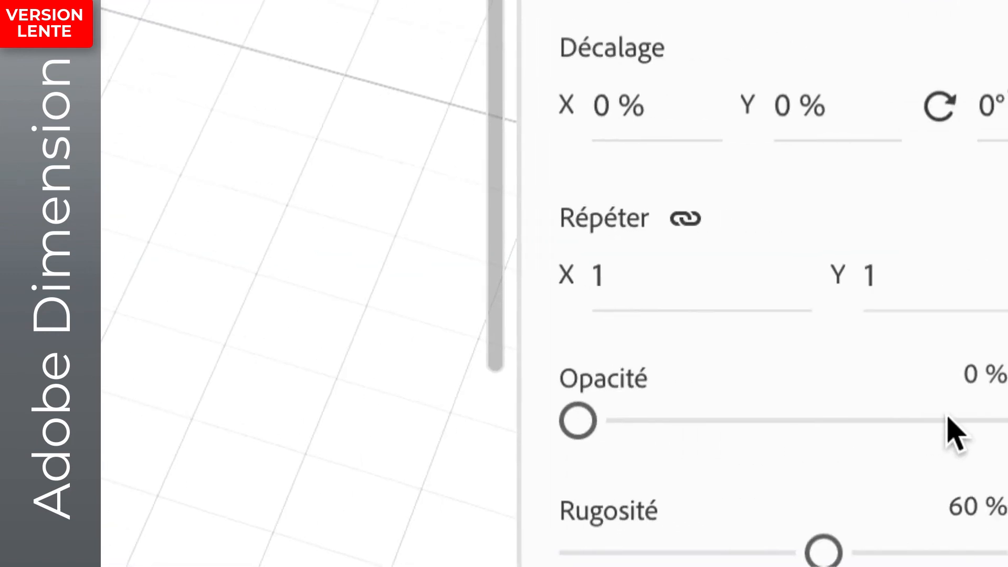
left_click(865, 422)
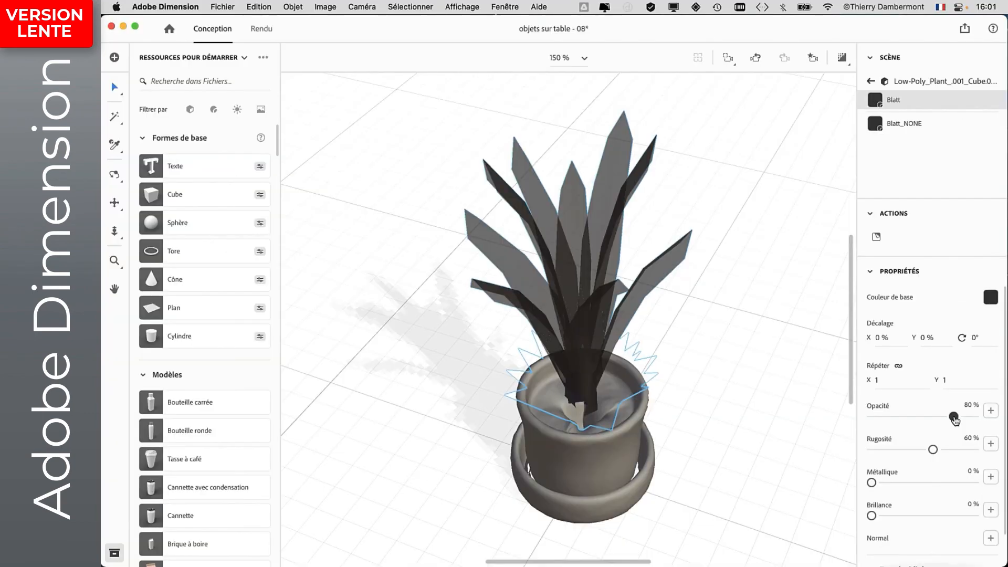
left_click_drag(954, 419, 982, 418)
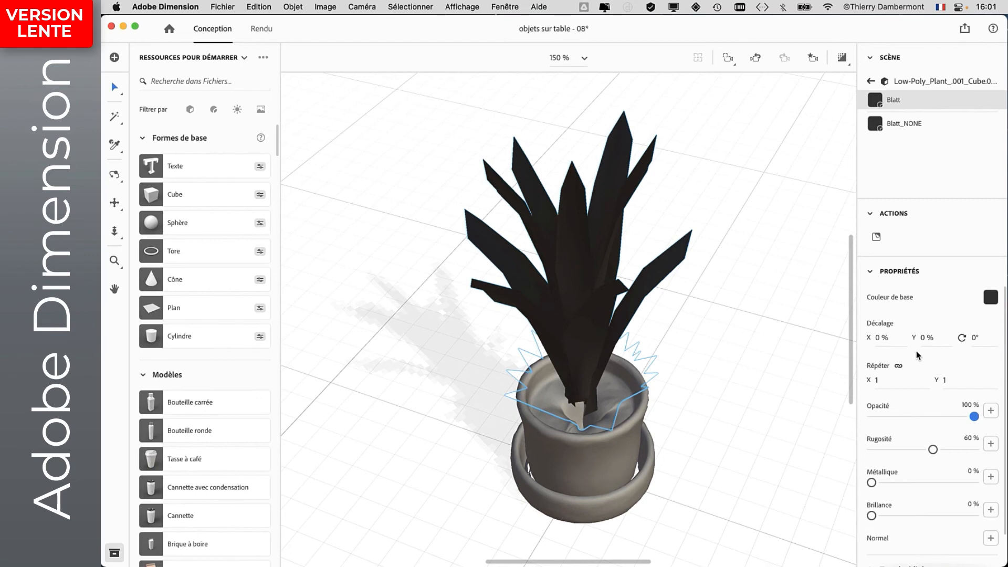
middle_click_drag(750, 340, 686, 285)
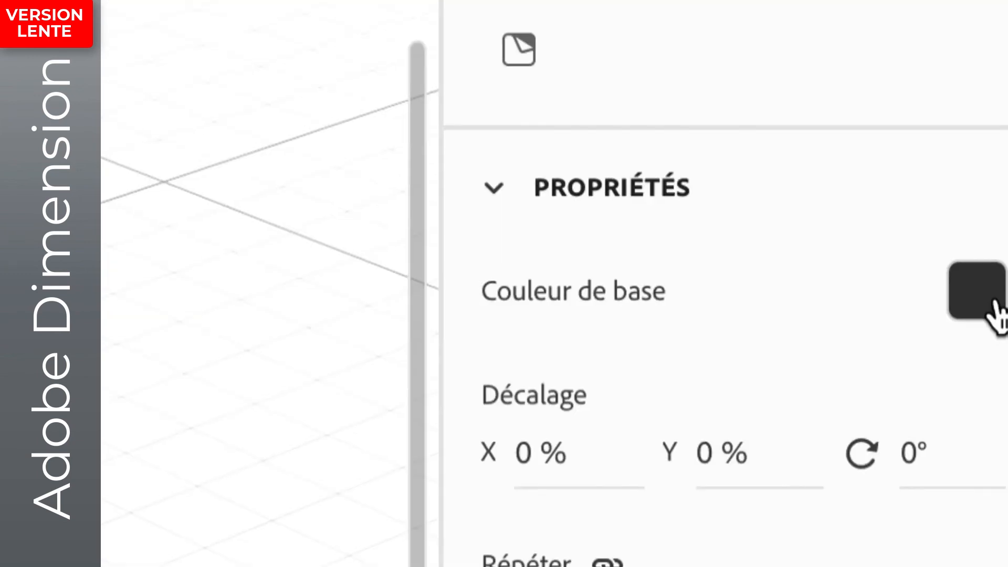
- Use the bpng.jpg image from the textures folder as the leaves' base colour
left_click(995, 304)
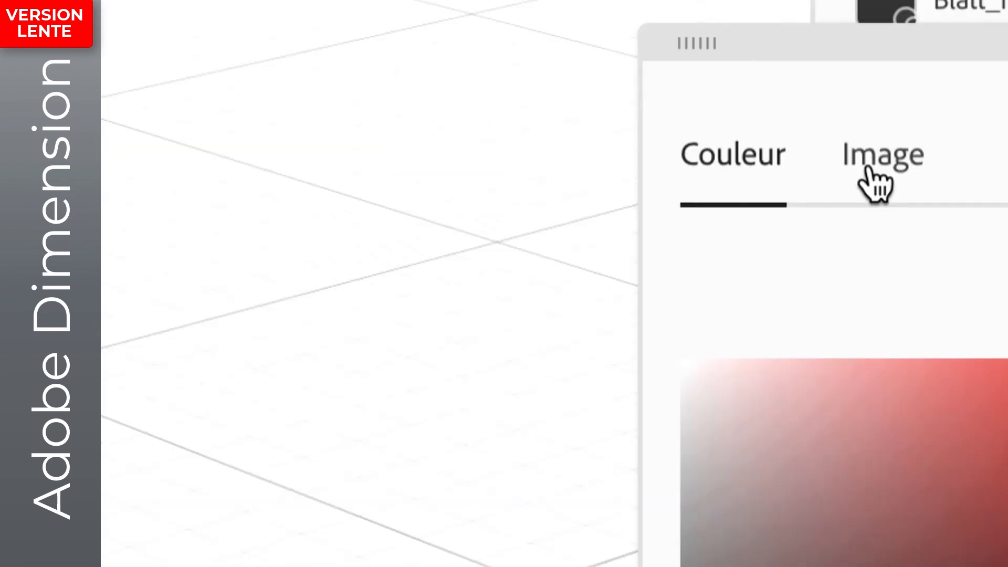
left_click(876, 179)
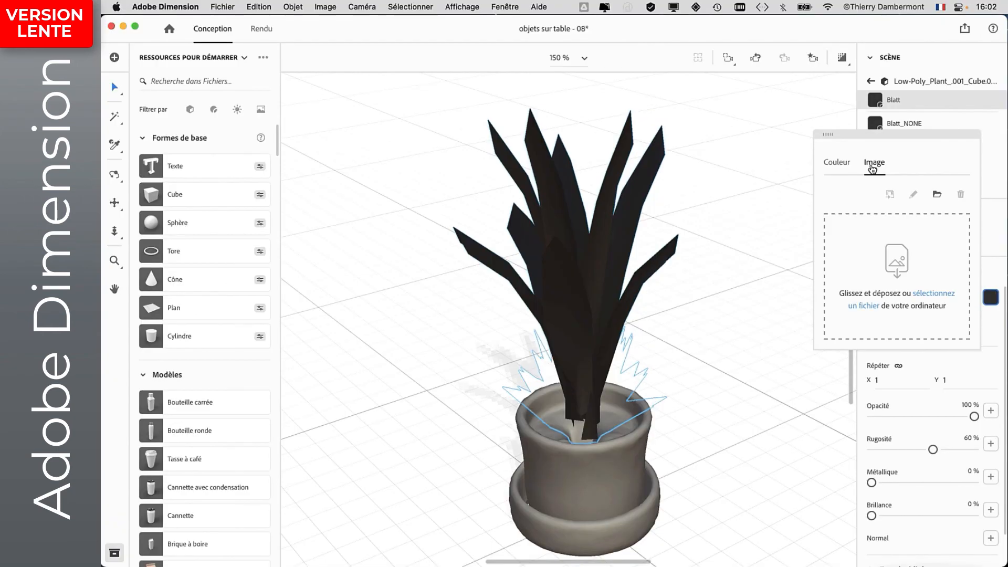
left_click(931, 295)
left_click(253, 269)
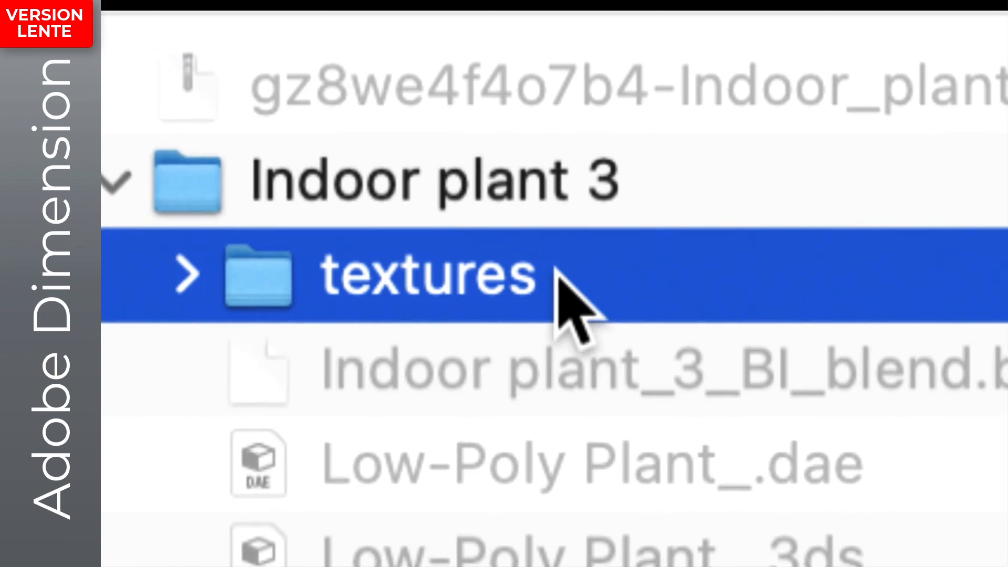
double_click(556, 269)
left_click(540, 286)
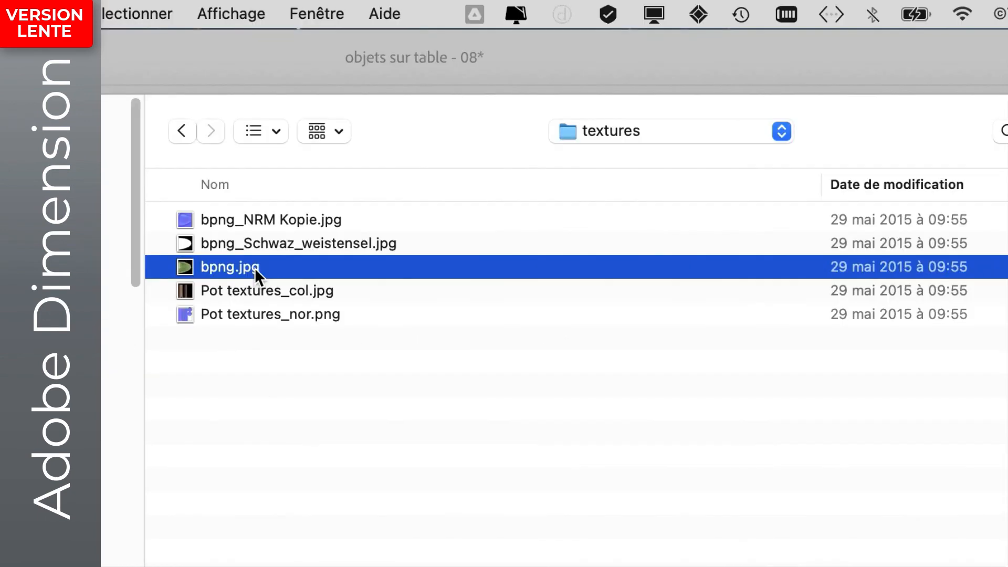
key("Return")
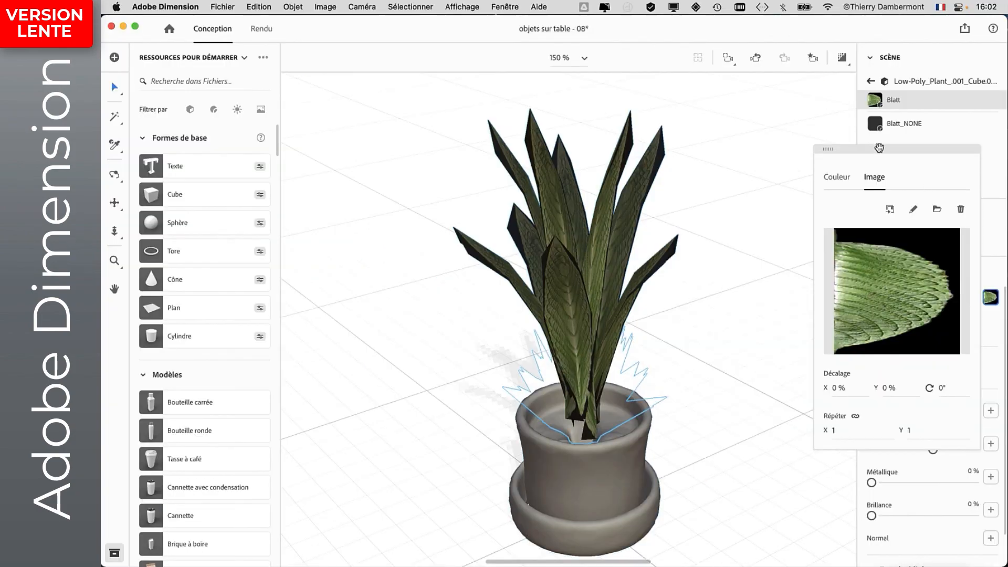
- Move the texture panel aside and open the Blatt material's normal-map image slot
left_click_drag(841, 149, 249, 228)
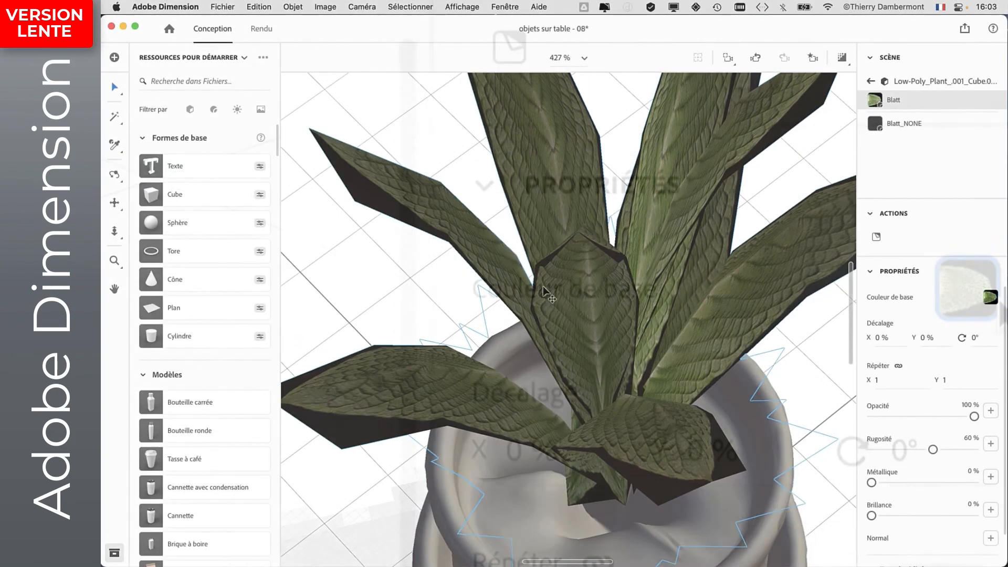
middle_click_drag(543, 286, 933, 302)
scroll(970, 382, "down", 2)
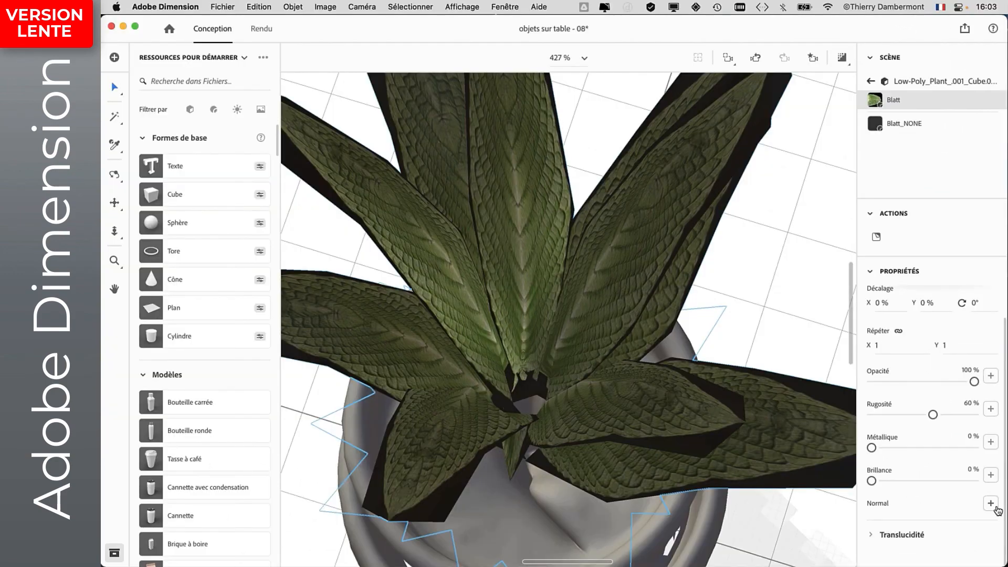
left_click(986, 505)
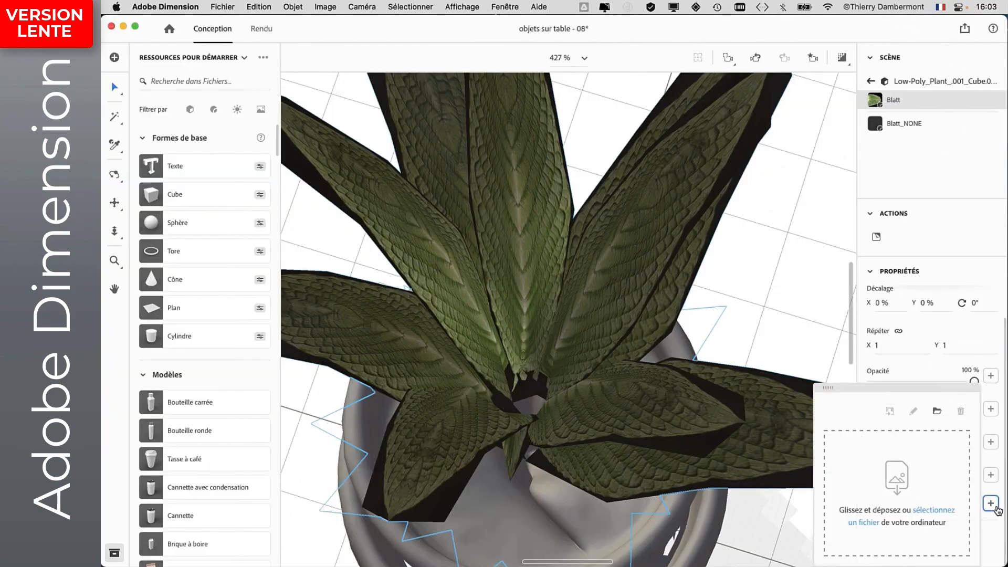
- Load bpng_NRM Kopie.jpg as the leaves' normal map and orbit to check the relief
left_click(923, 512)
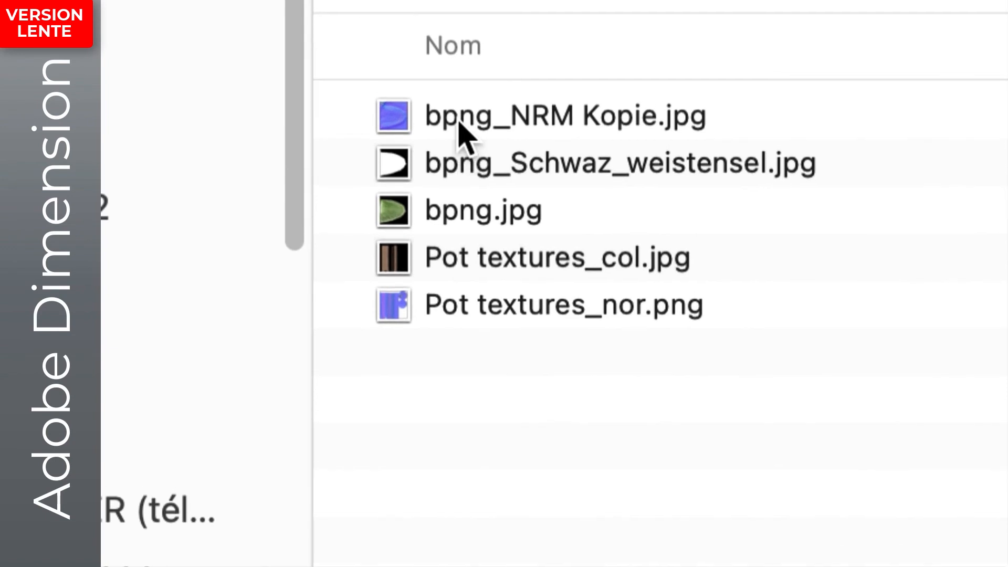
left_click(460, 125)
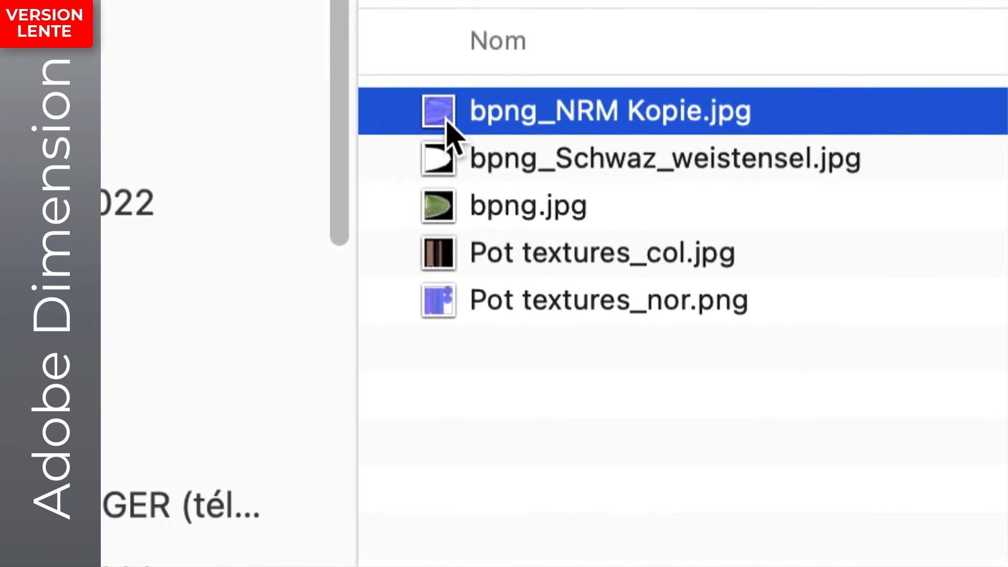
double_click(460, 111)
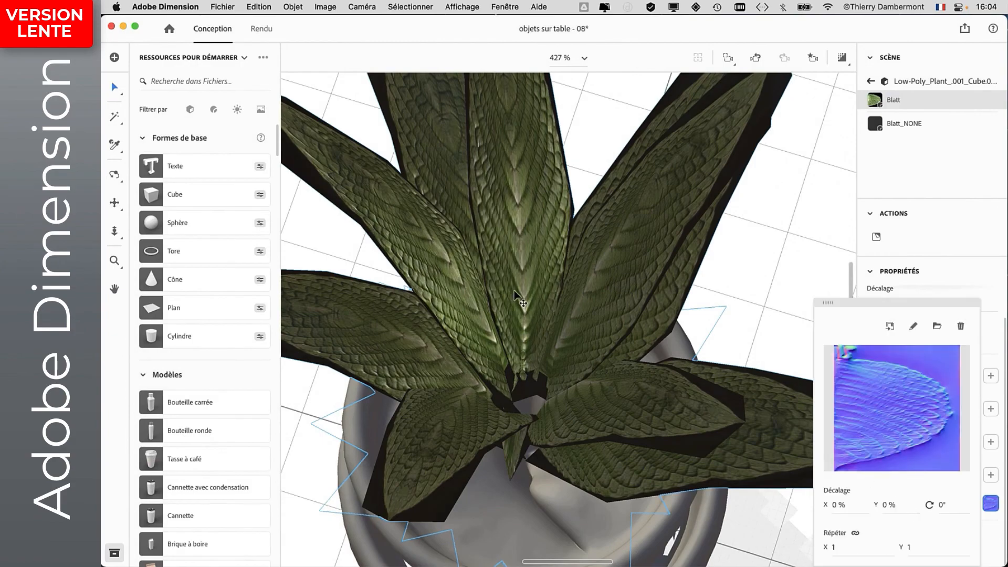
right_click_drag(515, 292, 658, 257)
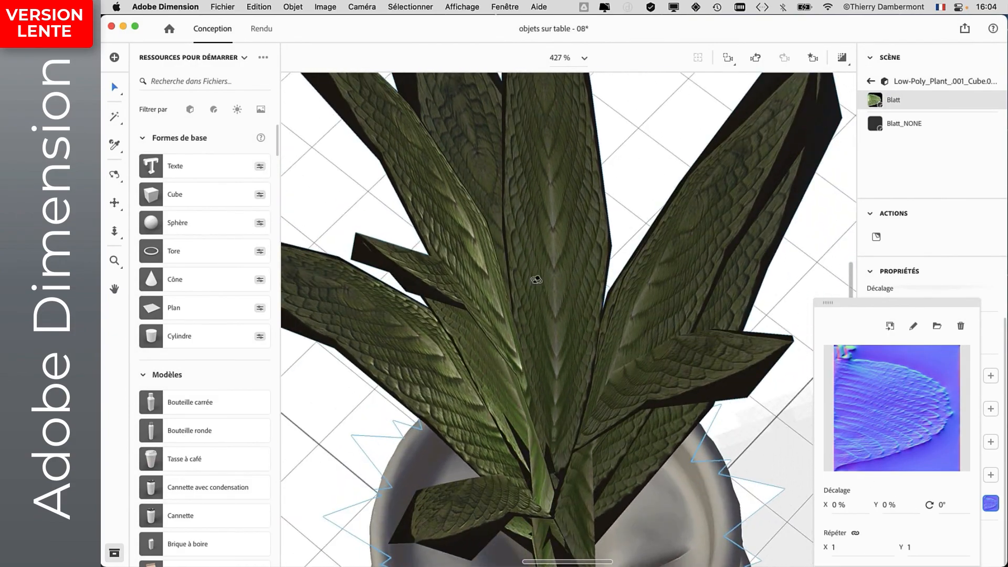
right_click_drag(528, 282, 617, 314)
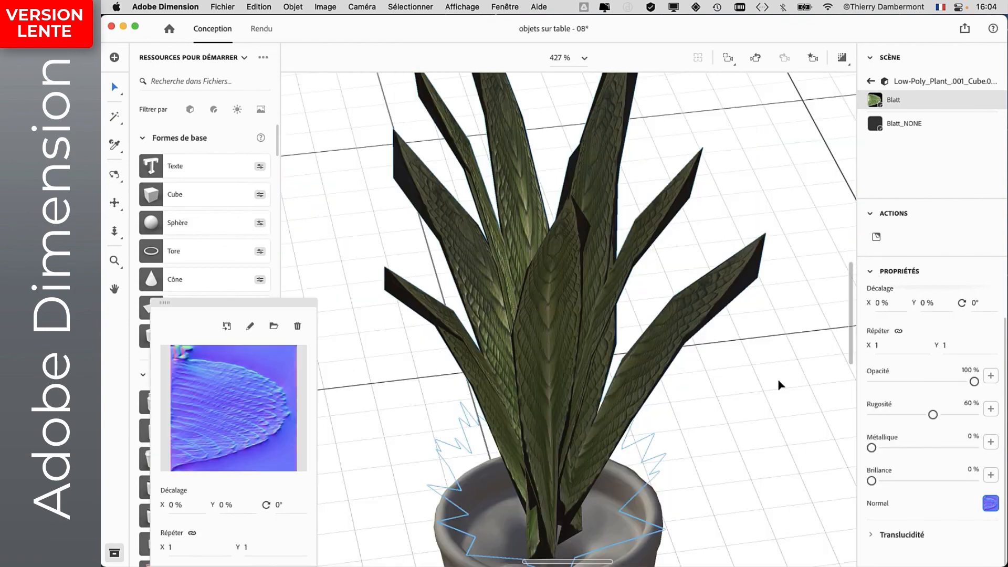
key("super+Tab")
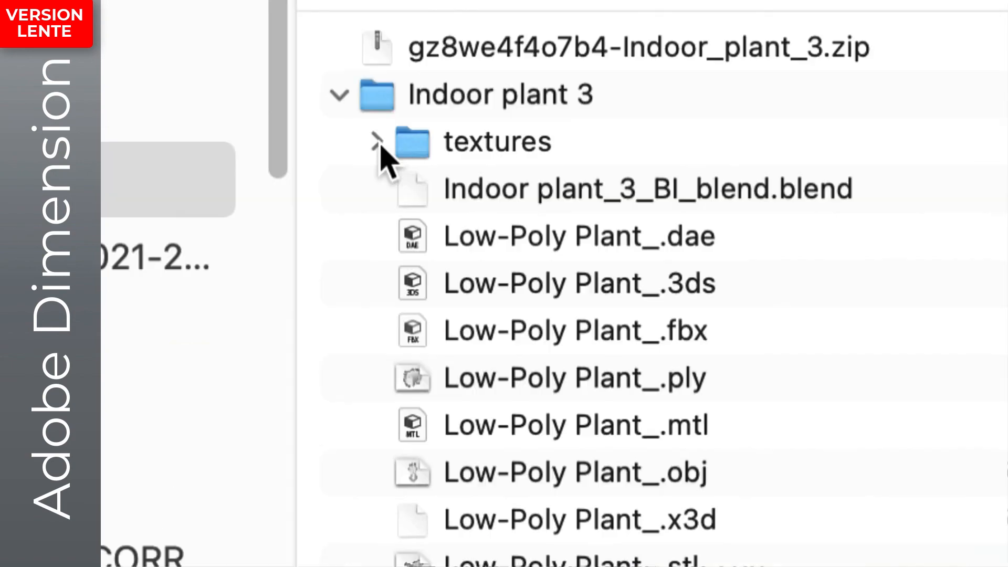
- Preview bpng_Schwaz_weistensel.jpg from the textures folder in Quick Look, then return to Dimension
left_click(379, 141)
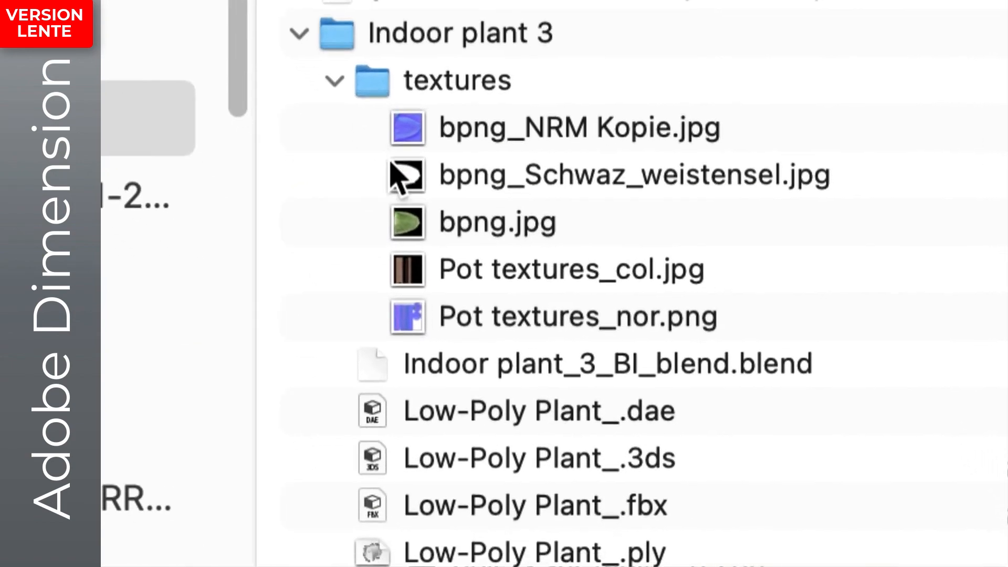
left_click(409, 140)
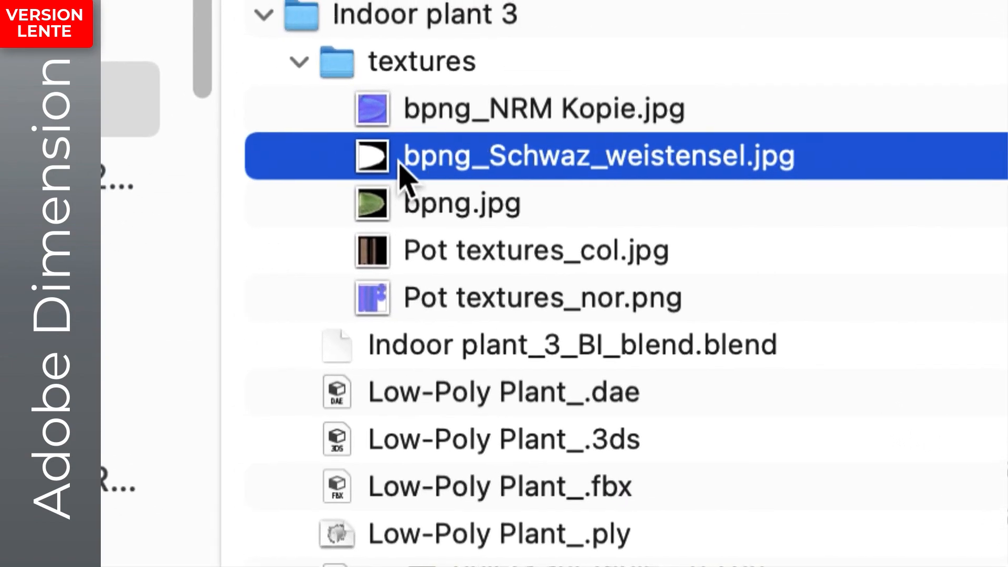
key("space")
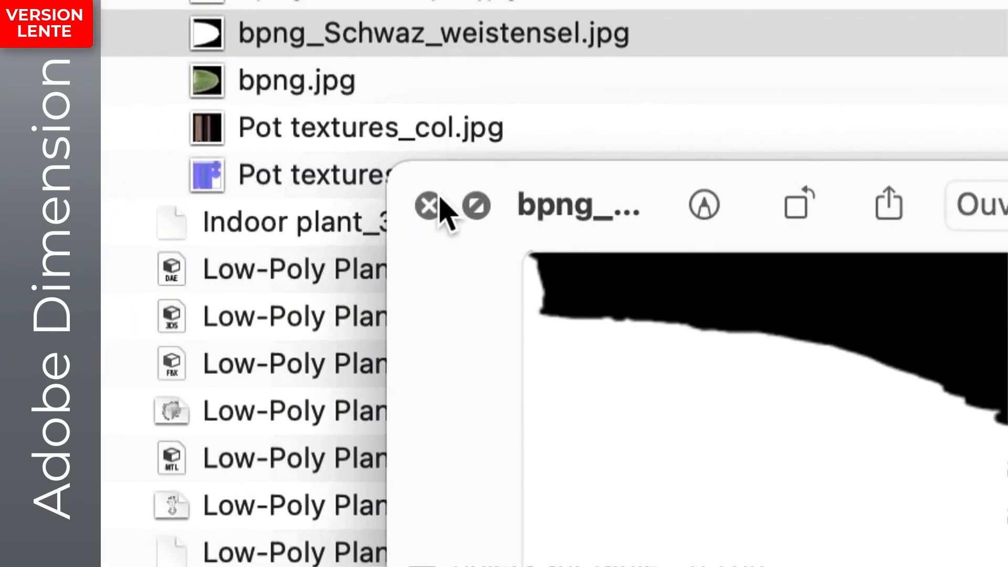
left_click(77, 154)
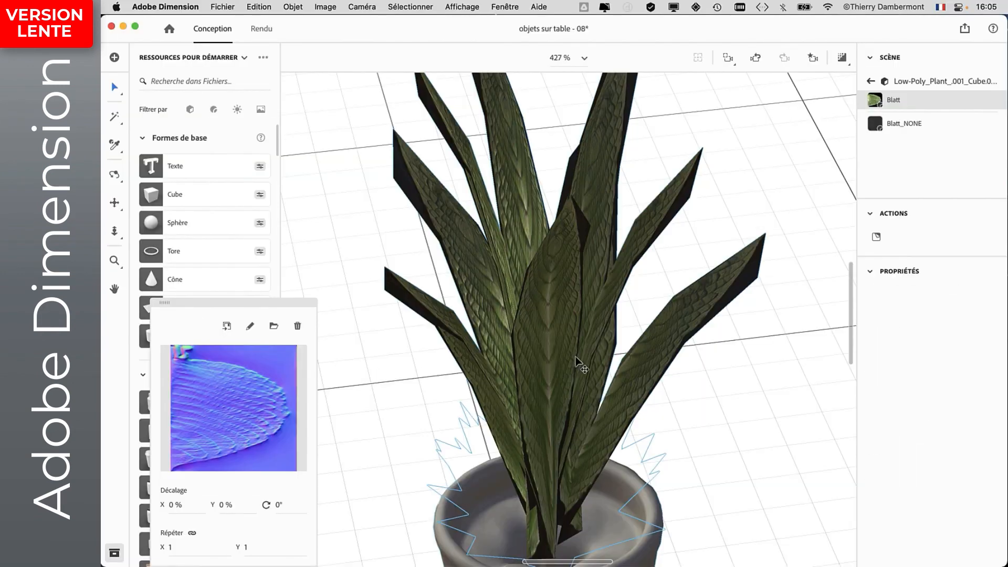
left_click(579, 363)
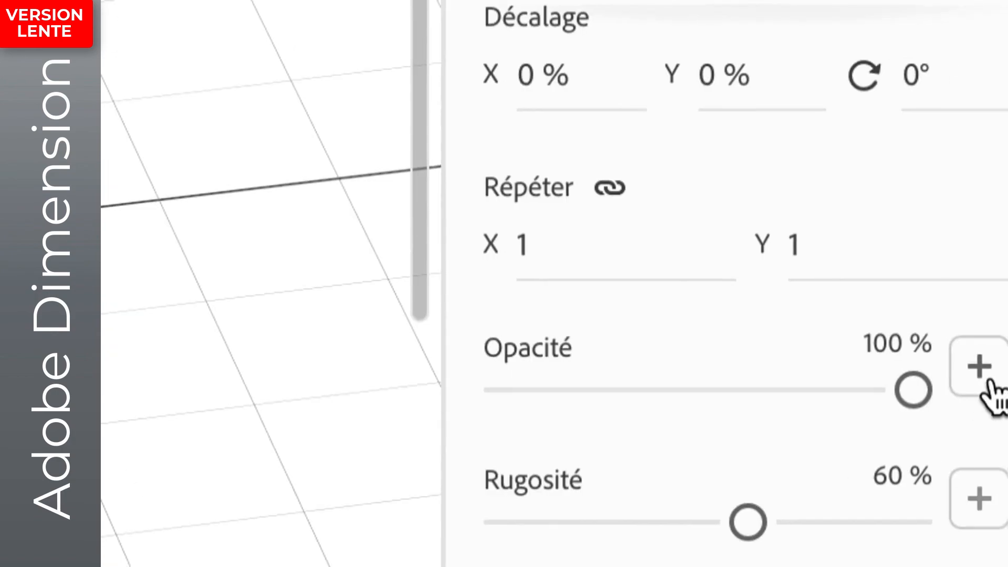
- Load bpng_Schwaz_weistensel.jpg as the leaves' opacity map
left_click(1003, 375)
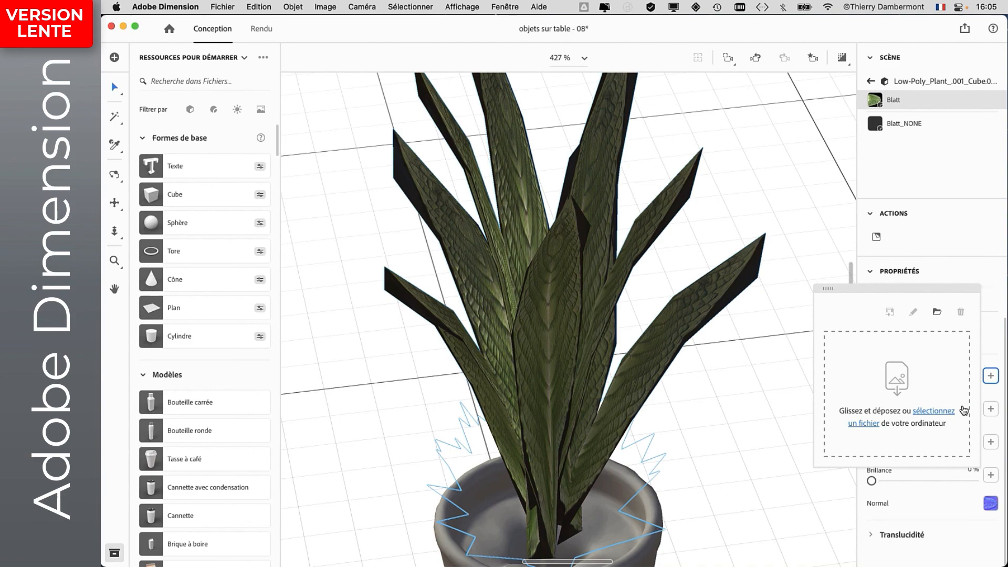
left_click(963, 410)
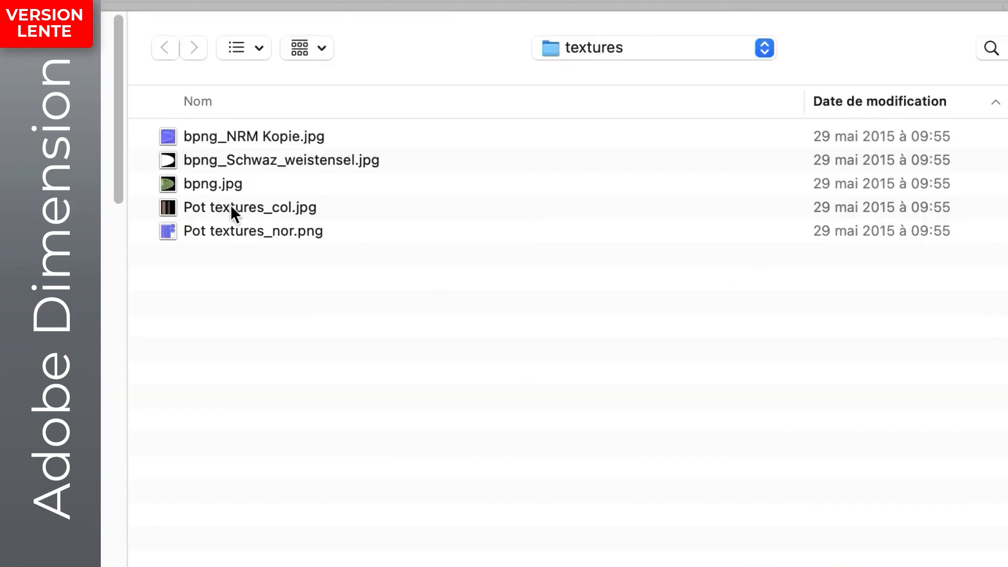
left_click(232, 210)
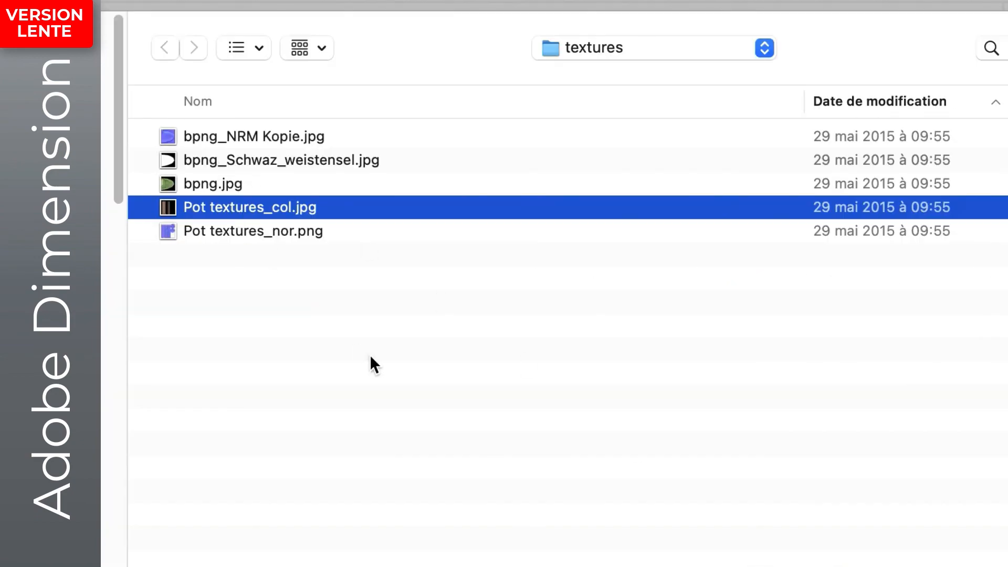
left_click(288, 164)
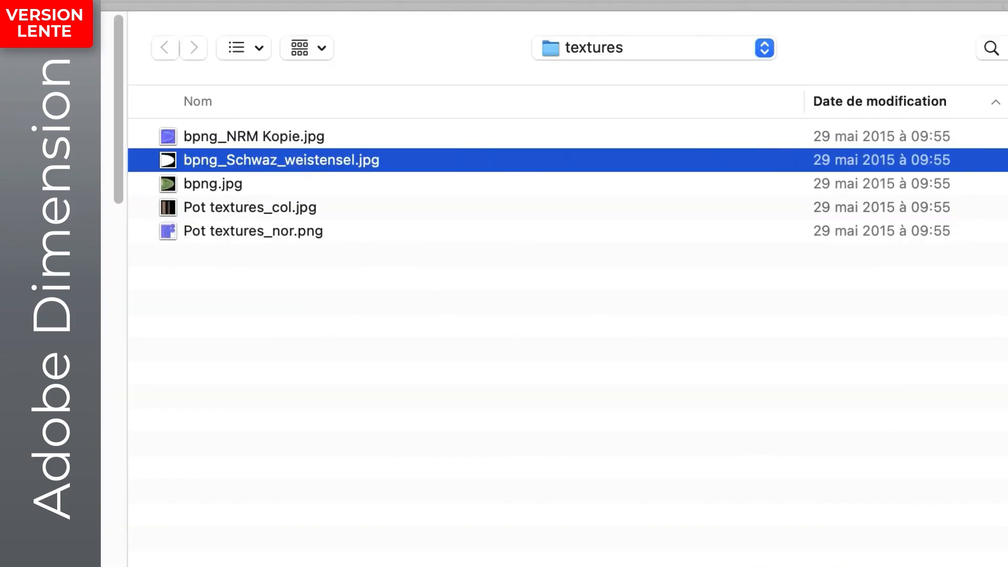
key("Return")
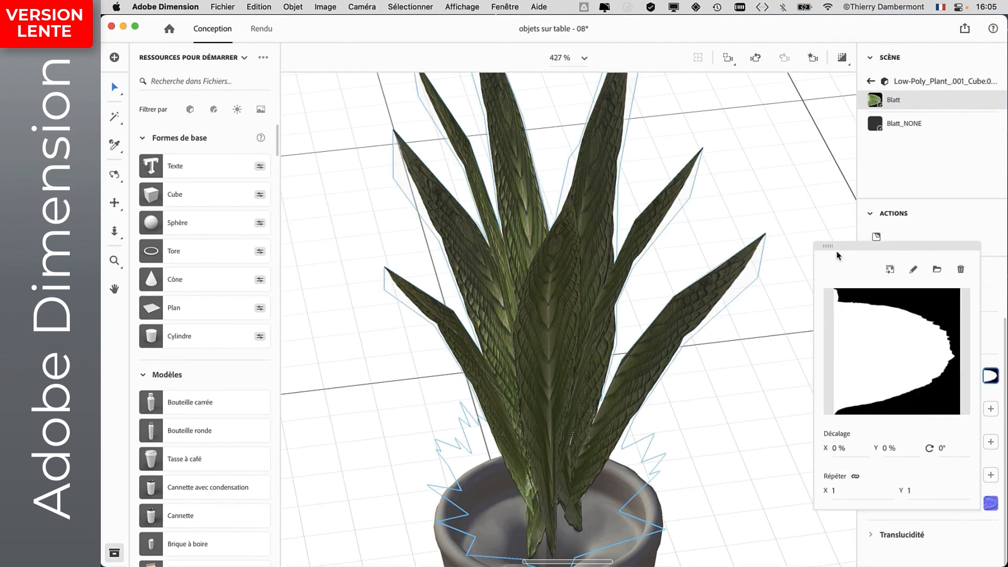
- Move the texture panel aside, then zoom, fit and orbit the view to inspect the cut-out leaves
left_click_drag(830, 246, 227, 302)
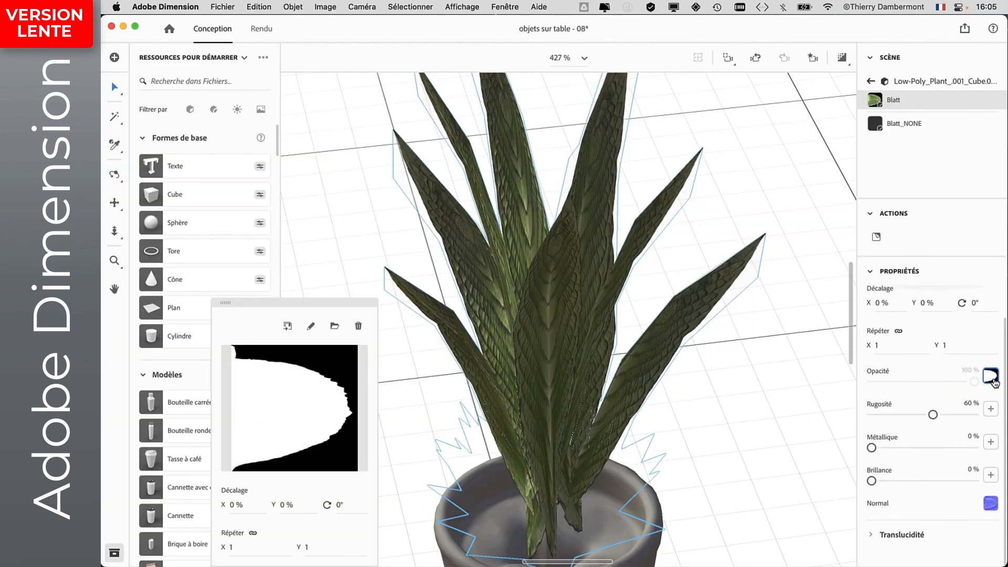
left_click_drag(343, 300, 298, 293)
right_click_drag(575, 215, 599, 300)
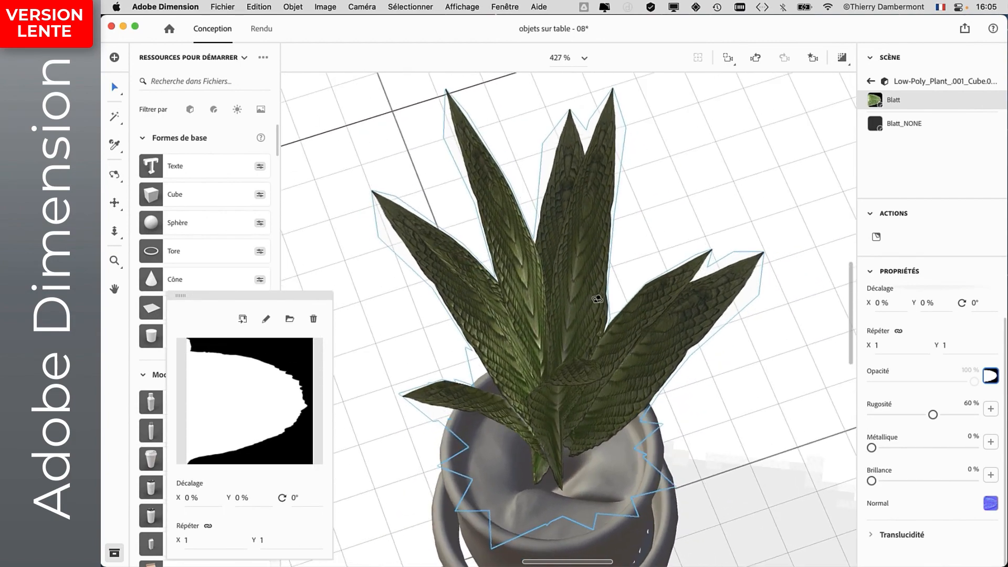
scroll(754, 269, "down", 1)
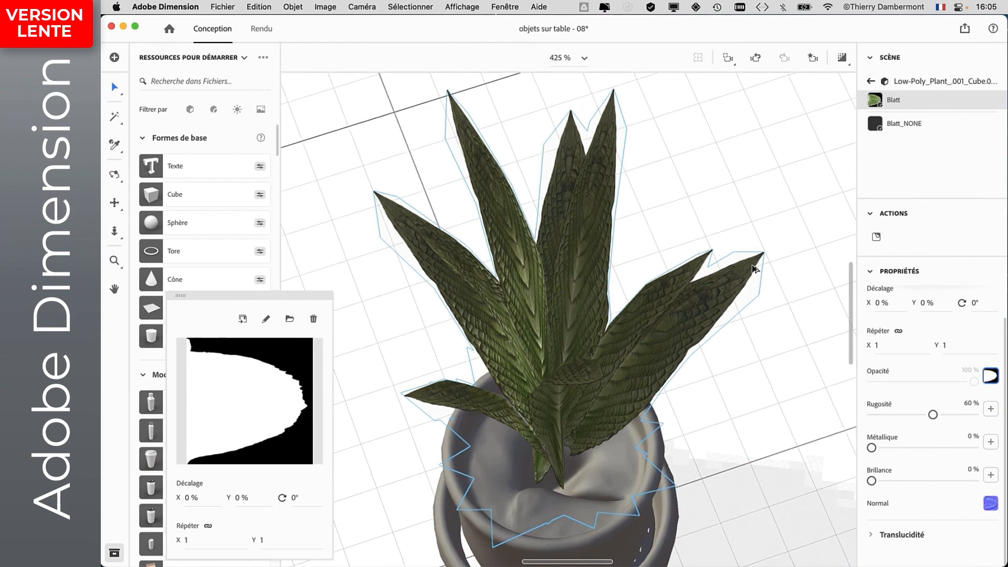
scroll(751, 272, "up", 5)
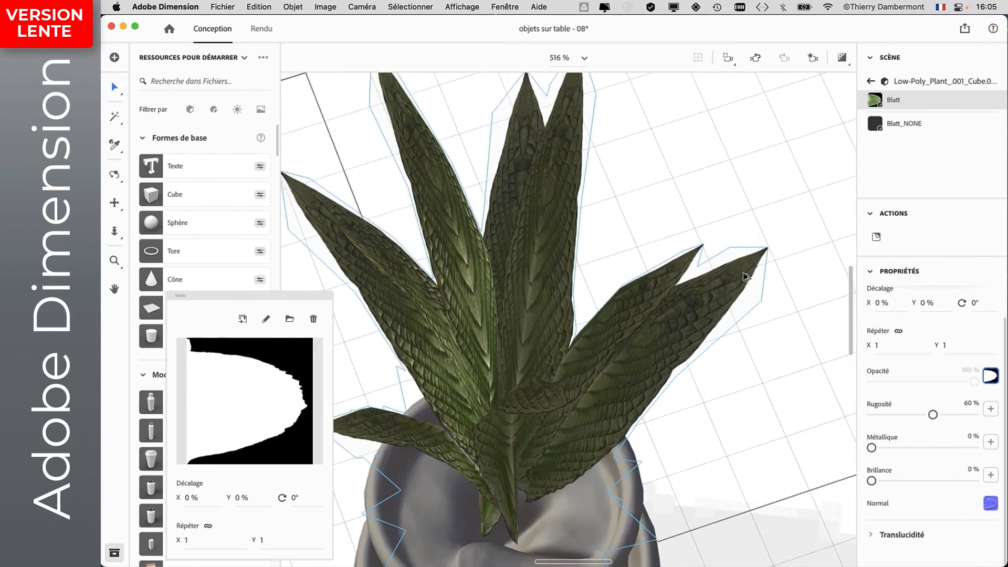
scroll(745, 276, "up", 10)
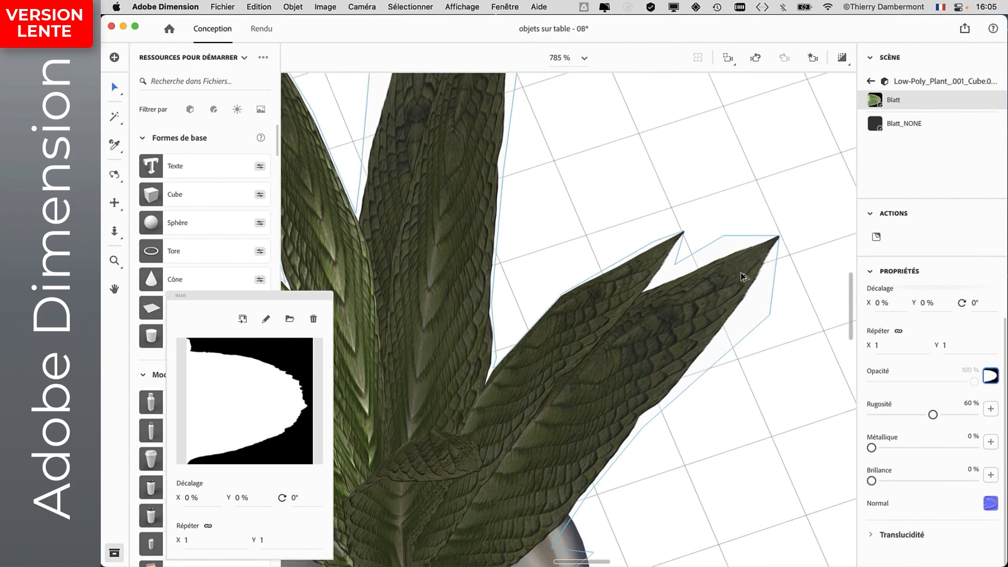
scroll(742, 277, "up", 7)
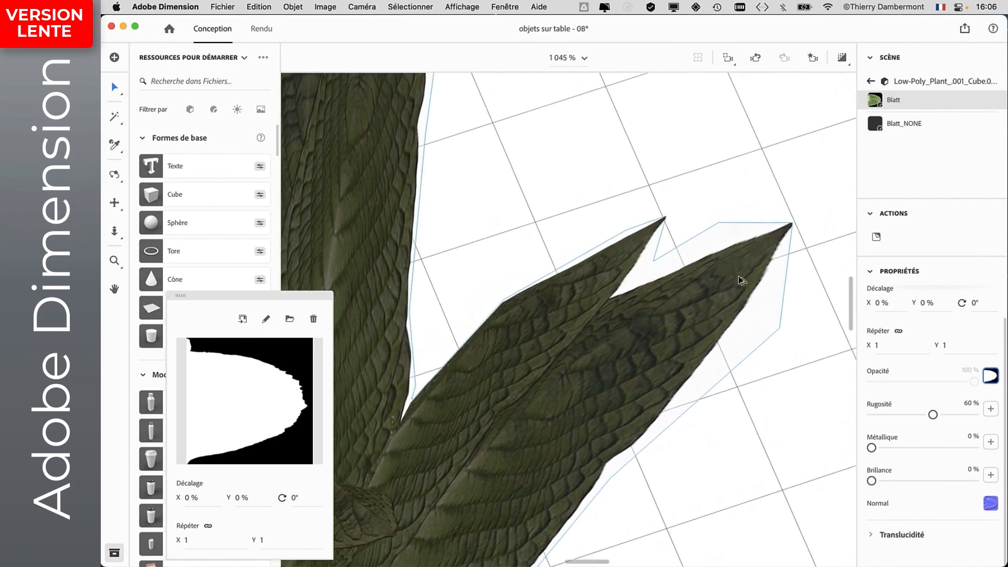
scroll(741, 278, "up", 6)
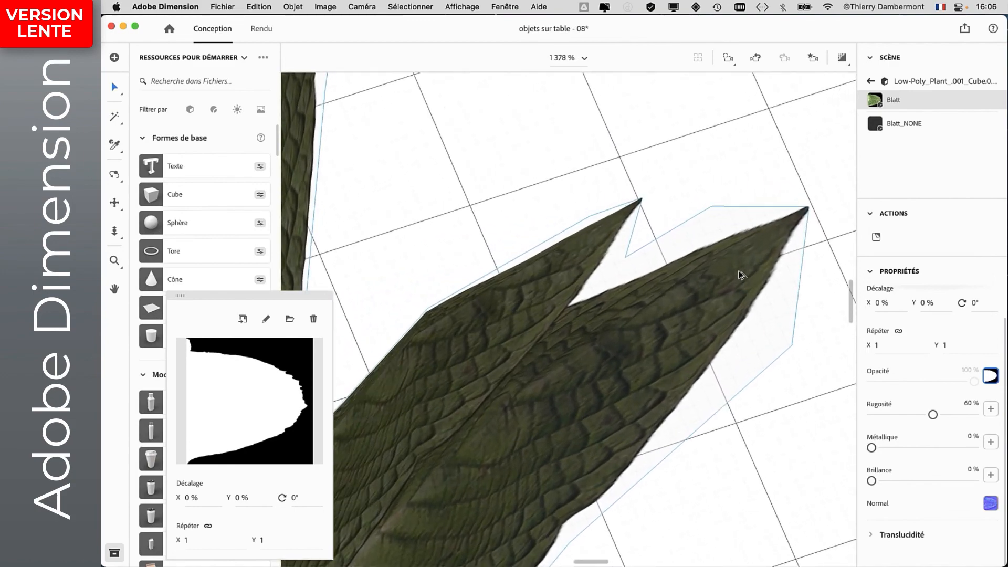
scroll(740, 275, "up", 4)
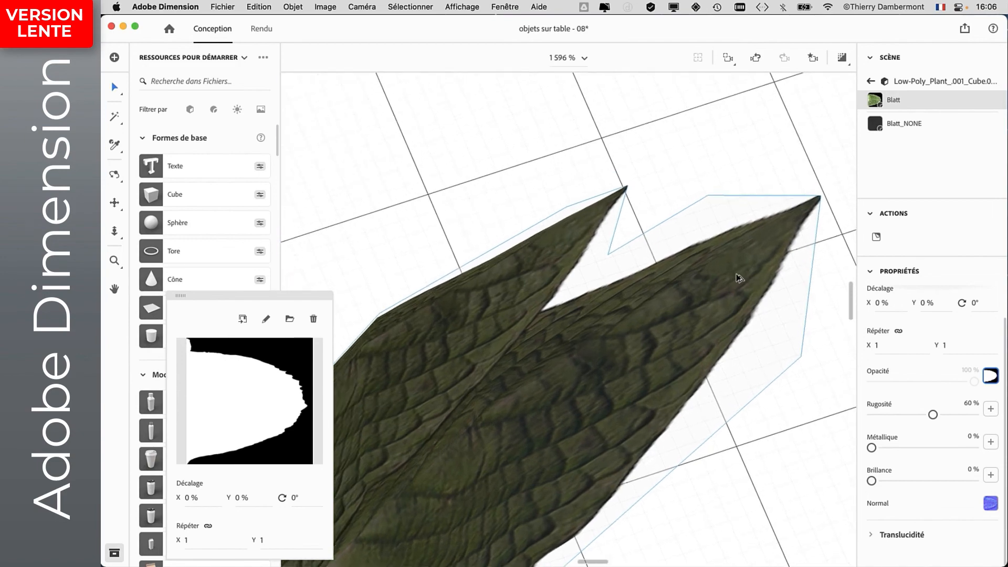
key("super+0")
middle_click_drag(613, 322, 549, 152)
middle_click_drag(702, 354, 617, 409)
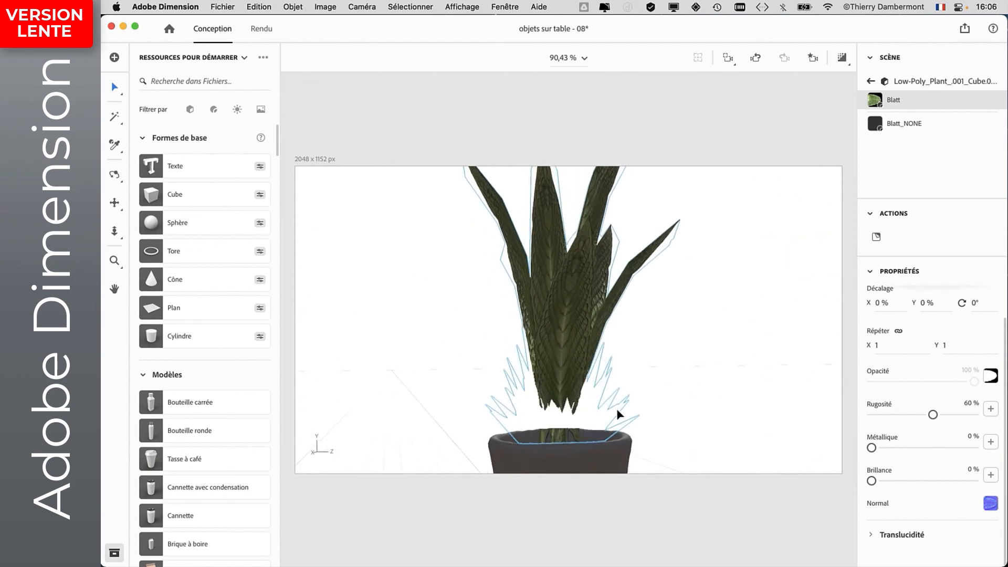
- Select the potted plant and open its materials list, moving the texture panel beside the libraries list
left_click(607, 392)
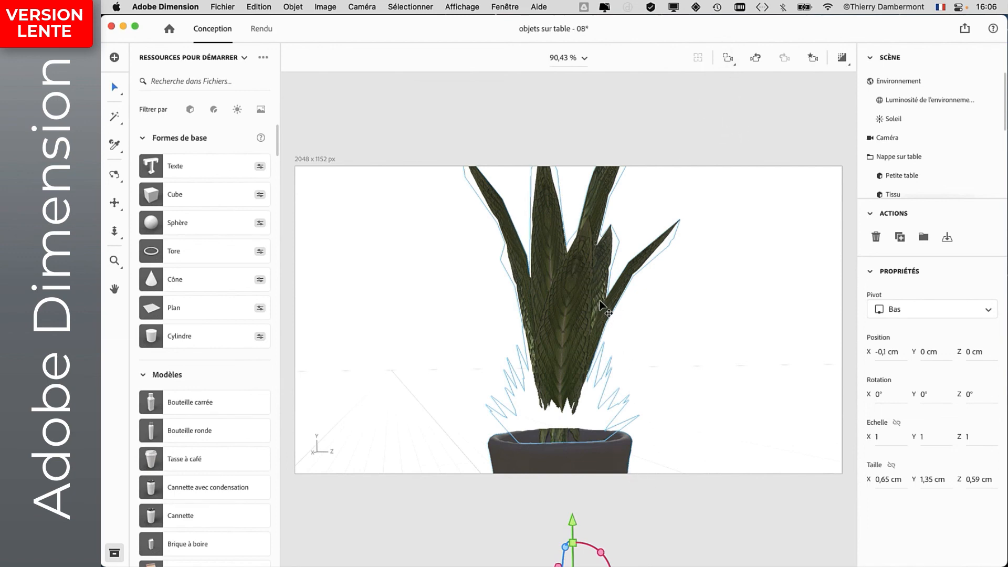
left_click_drag(692, 295, 616, 349)
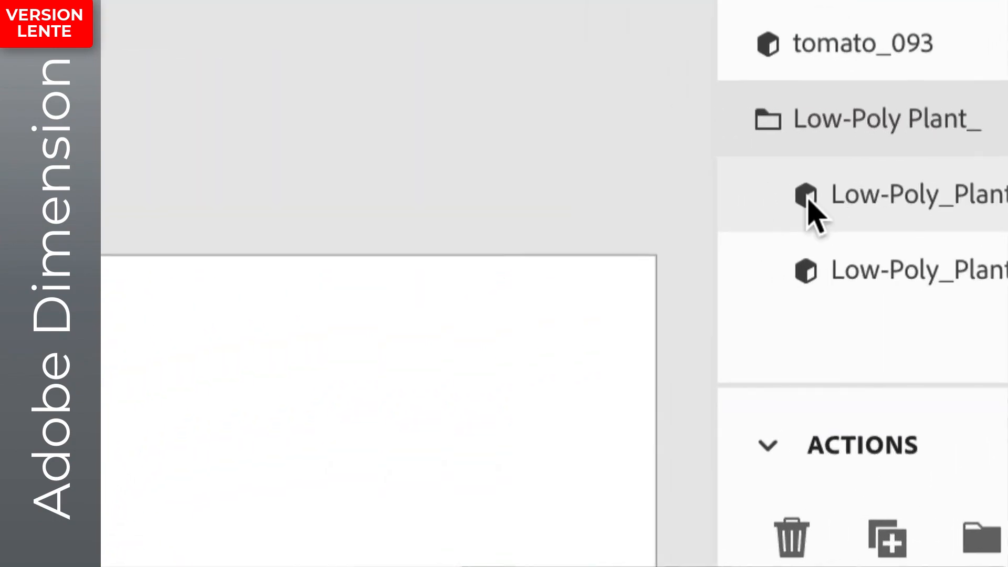
double_click(808, 202)
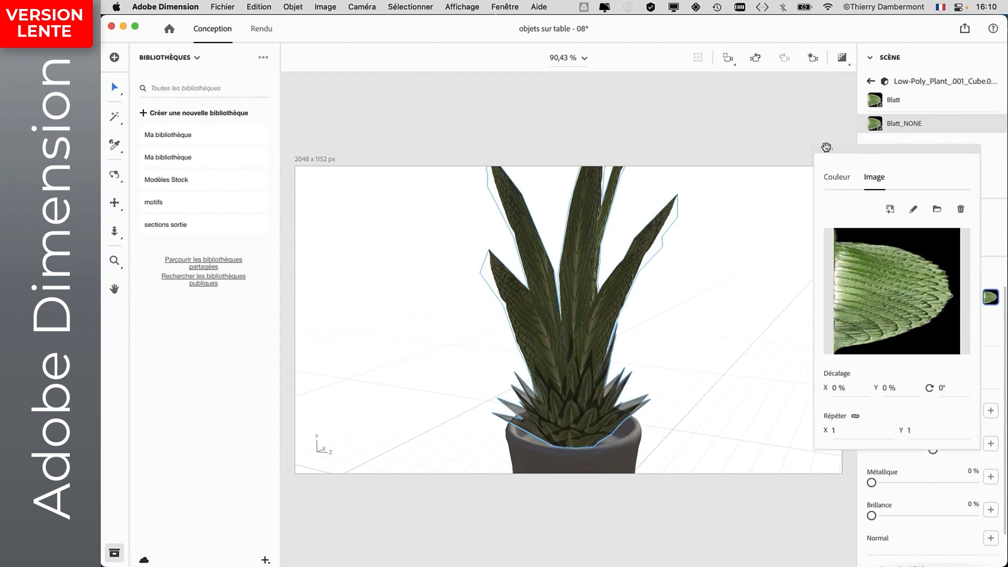
left_click_drag(828, 149, 256, 266)
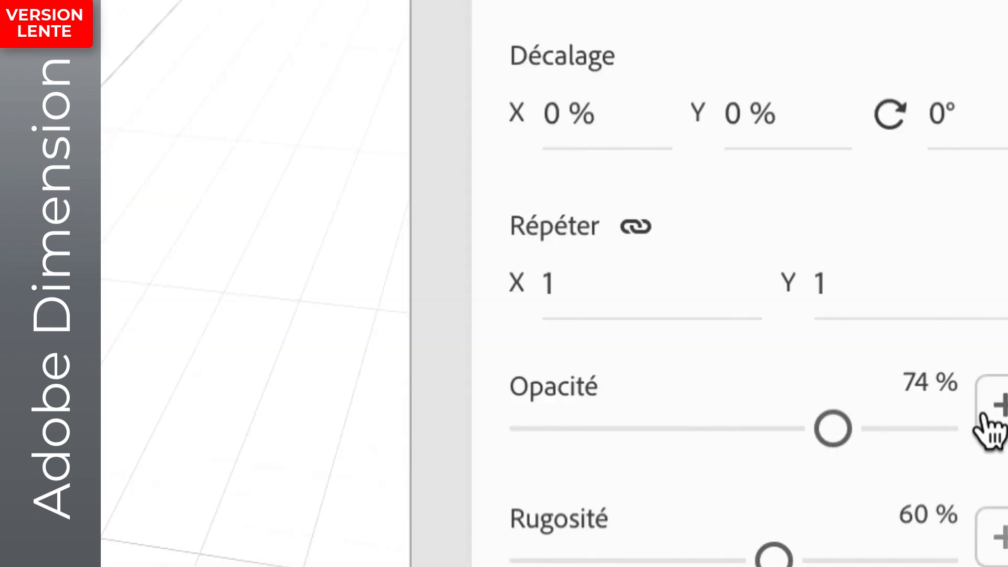
- Load bpng_Schwaz_weistensel.jpg as the opacity image of the Blatt_NONE leaf material
left_click(988, 423)
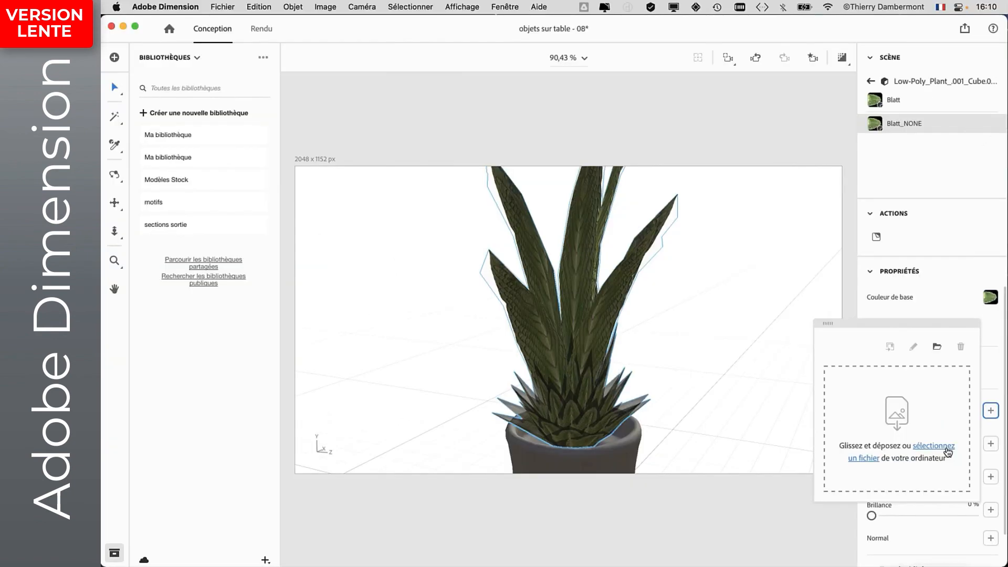
left_click(949, 452)
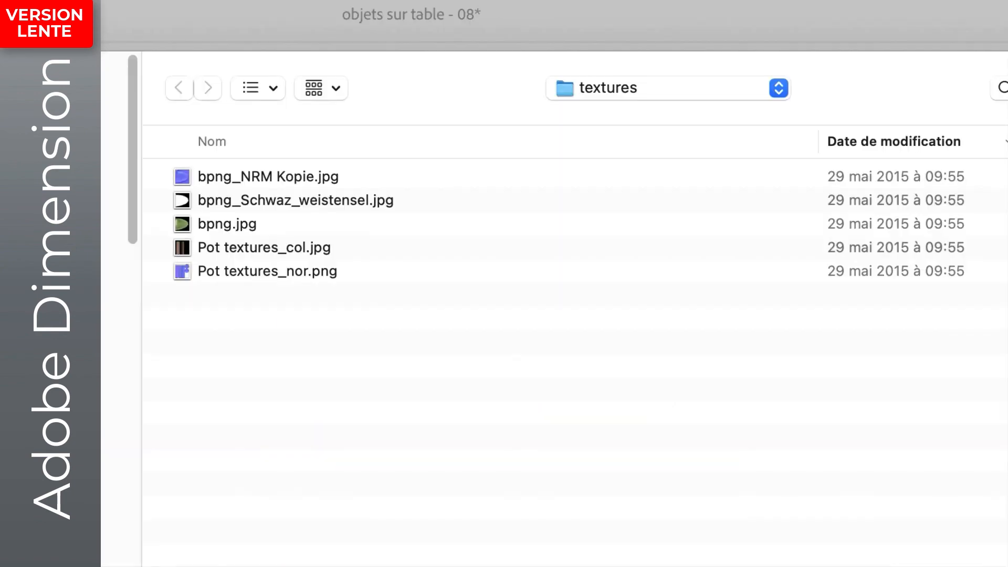
left_click(228, 206)
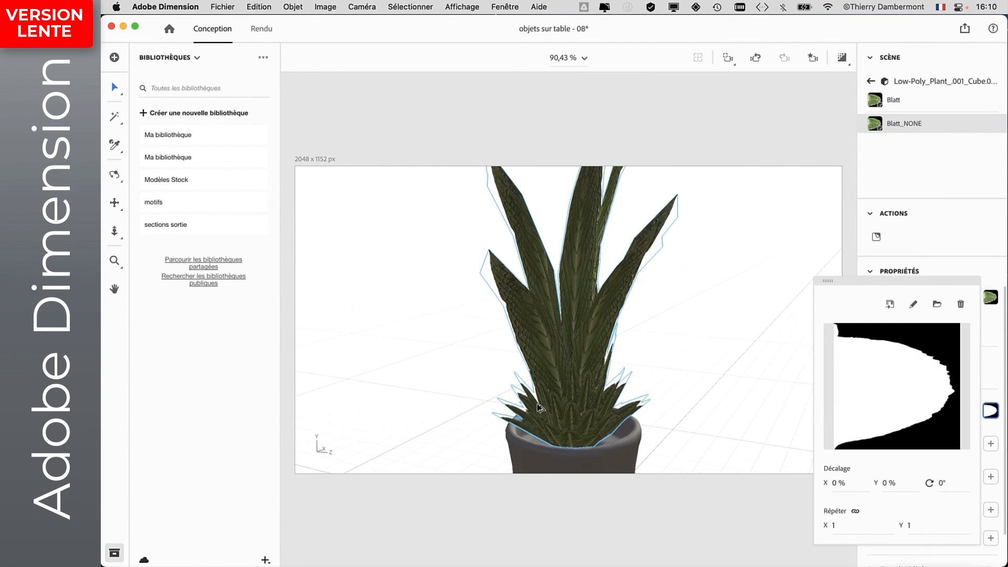
- Select the plant's pot and frame the view on it
scroll(538, 408, "down", 1)
scroll(539, 408, "up", 6)
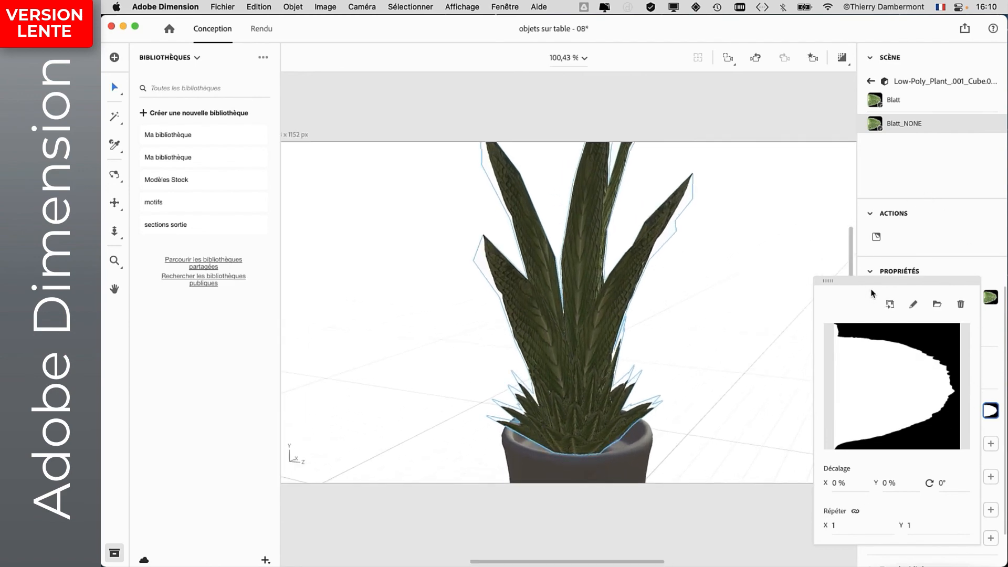
left_click(629, 469)
key("f")
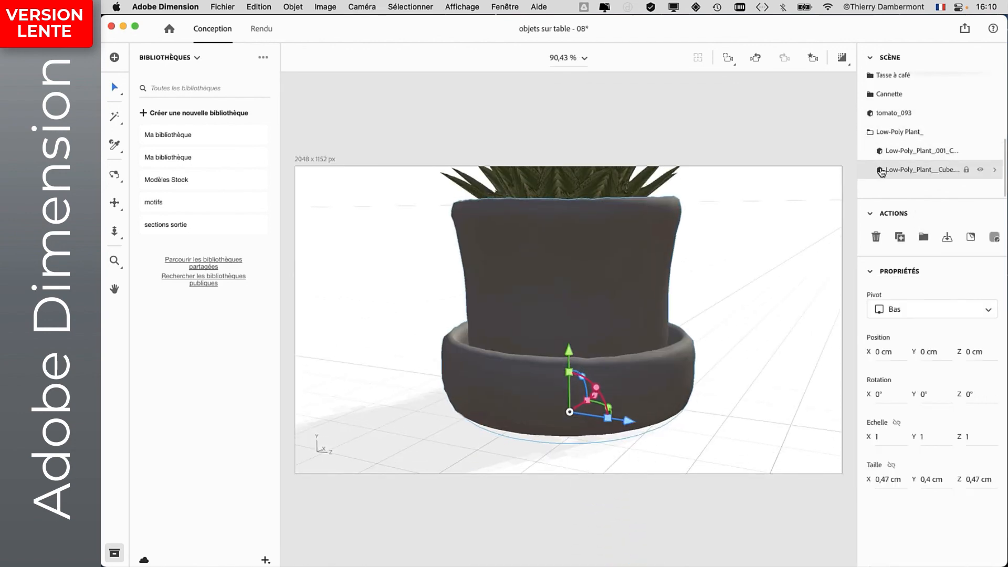
- Set the pot material's base colour to the image Pot textures_col.jpg
double_click(884, 168)
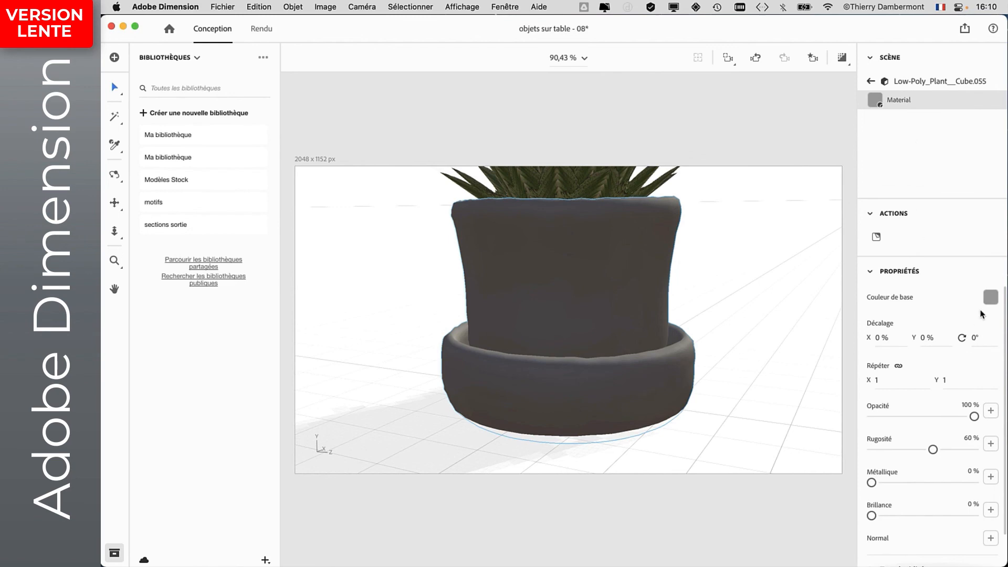
left_click(991, 298)
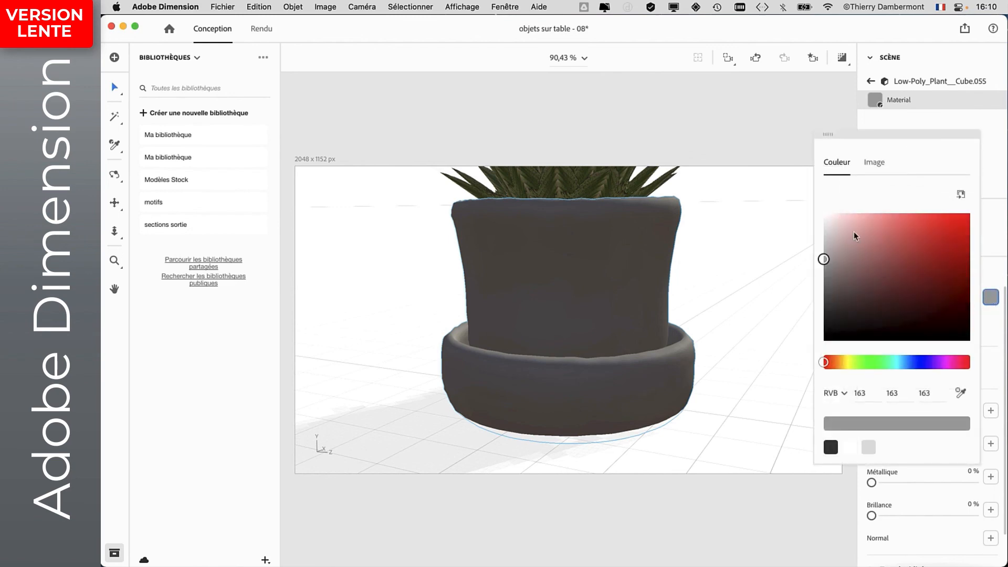
left_click(875, 163)
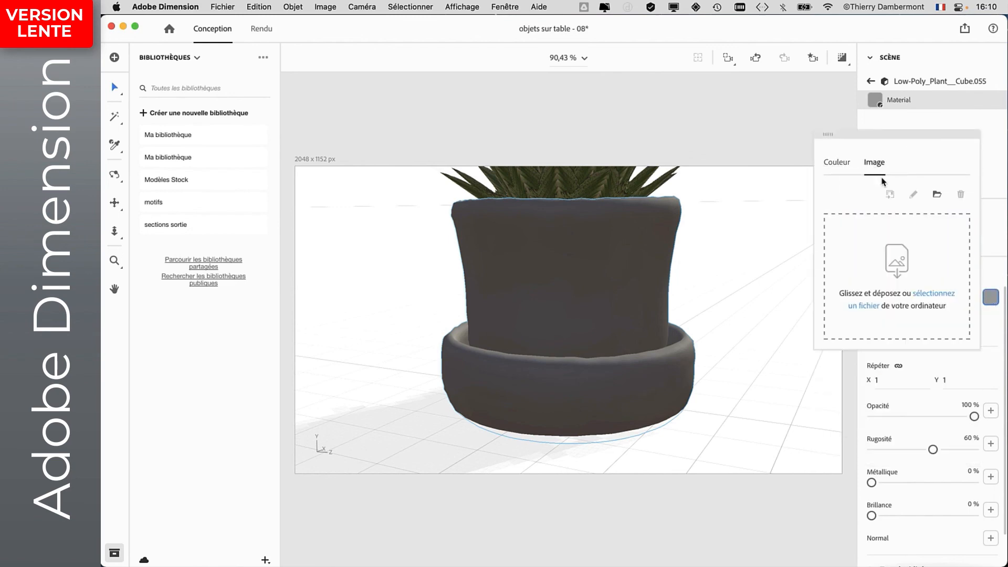
left_click(912, 299)
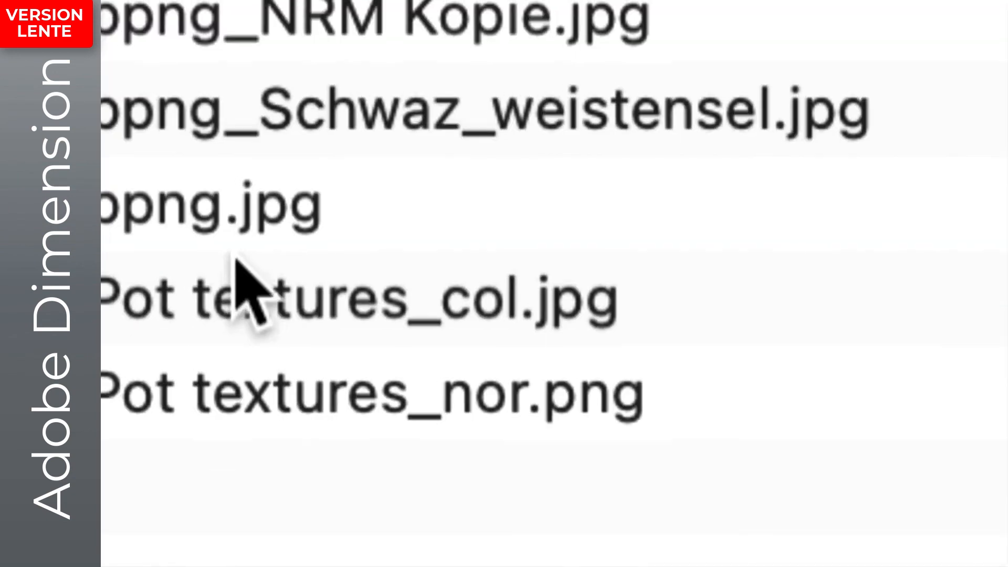
left_click(239, 268)
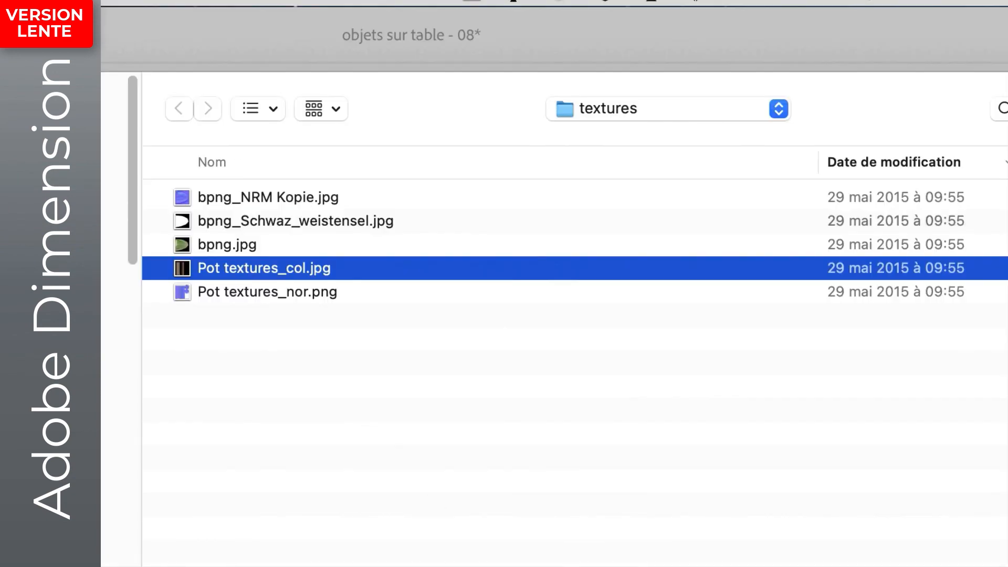
key("Return")
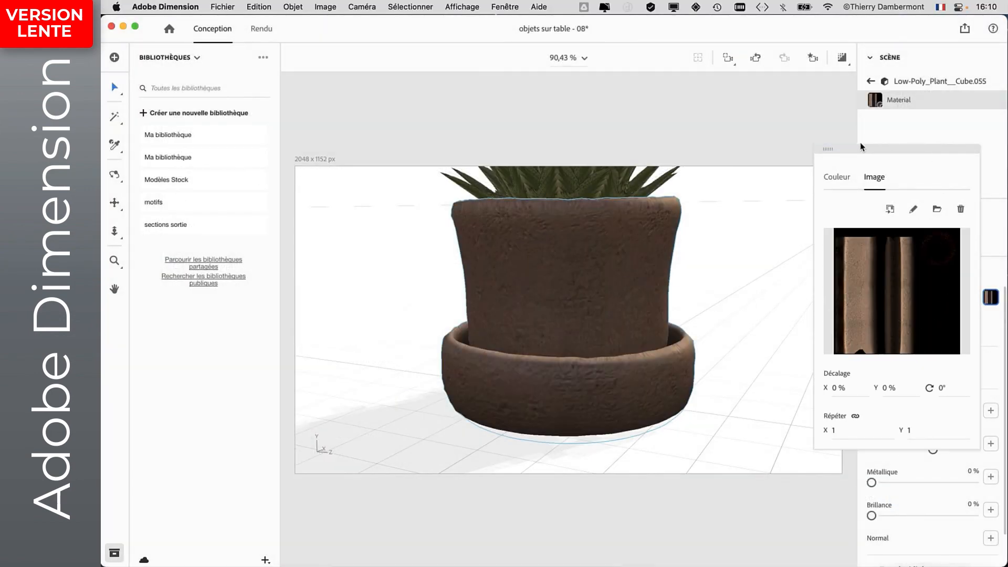
- Add Pot textures_nor.png as the pot material's normal map
left_click_drag(861, 147, 264, 263)
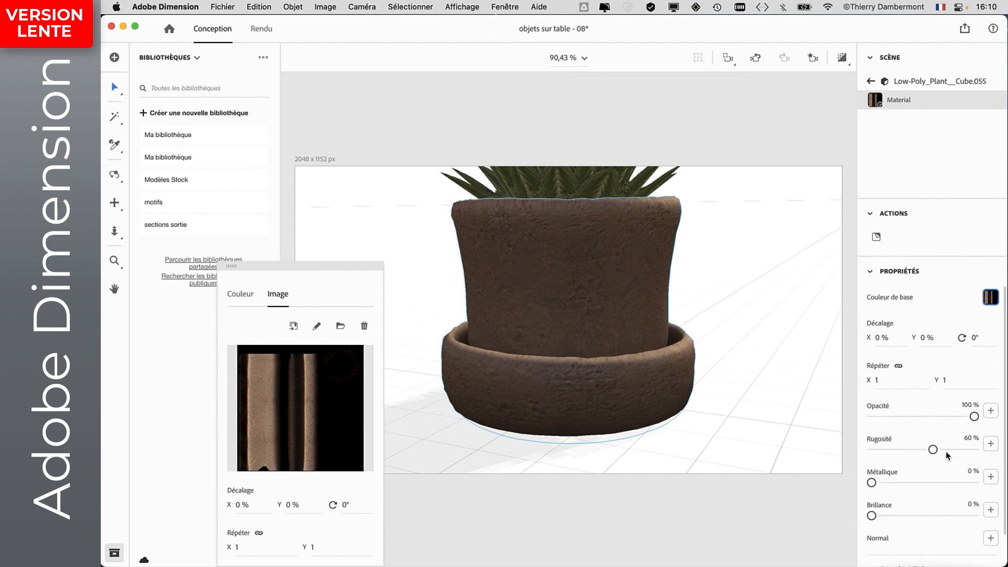
scroll(947, 455, "down", 2)
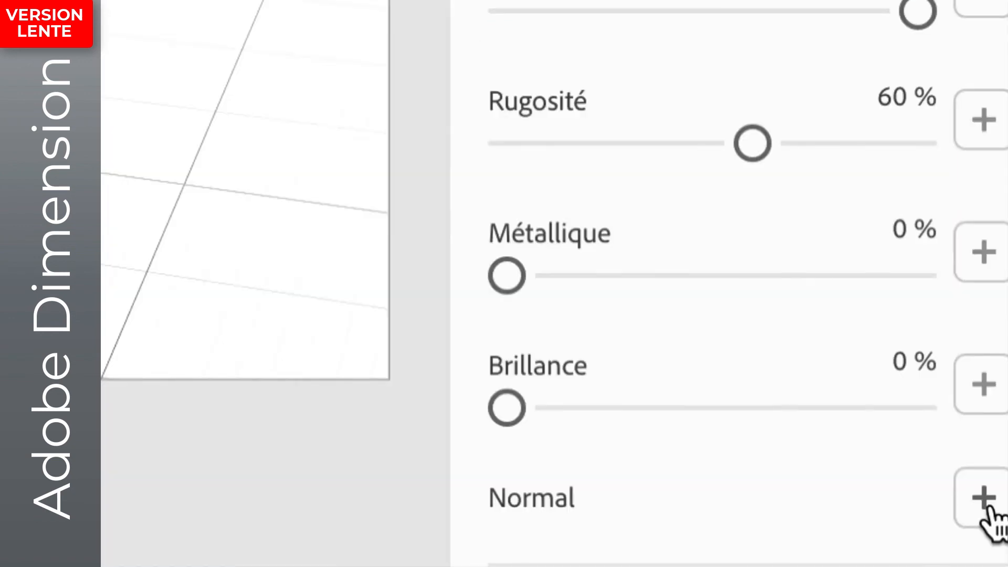
left_click(985, 502)
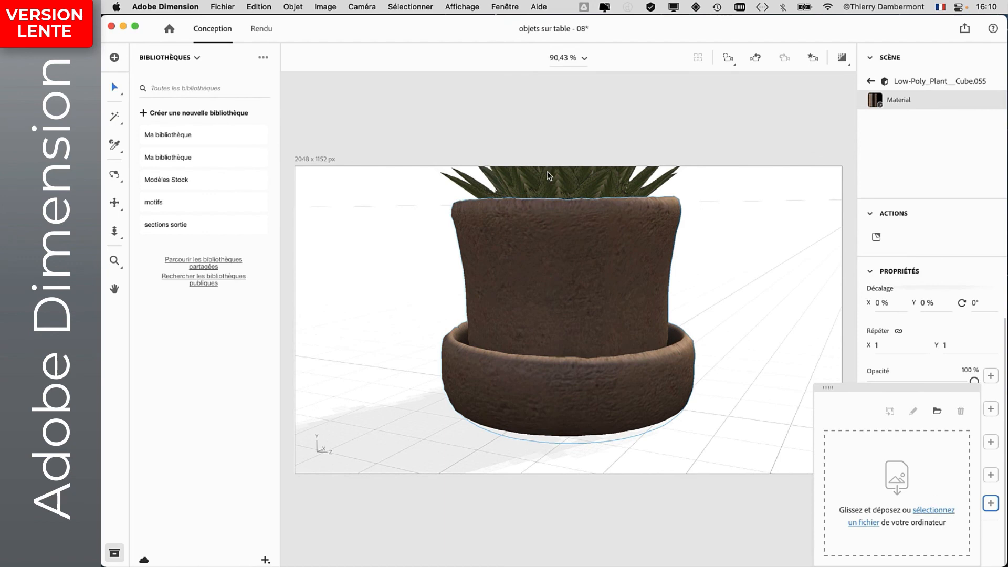
left_click(933, 510)
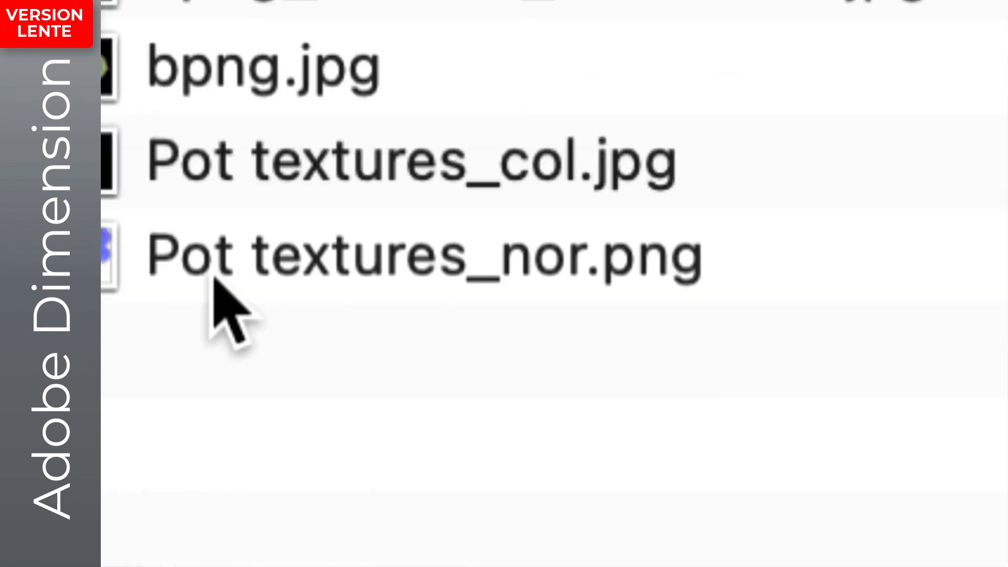
left_click(214, 278)
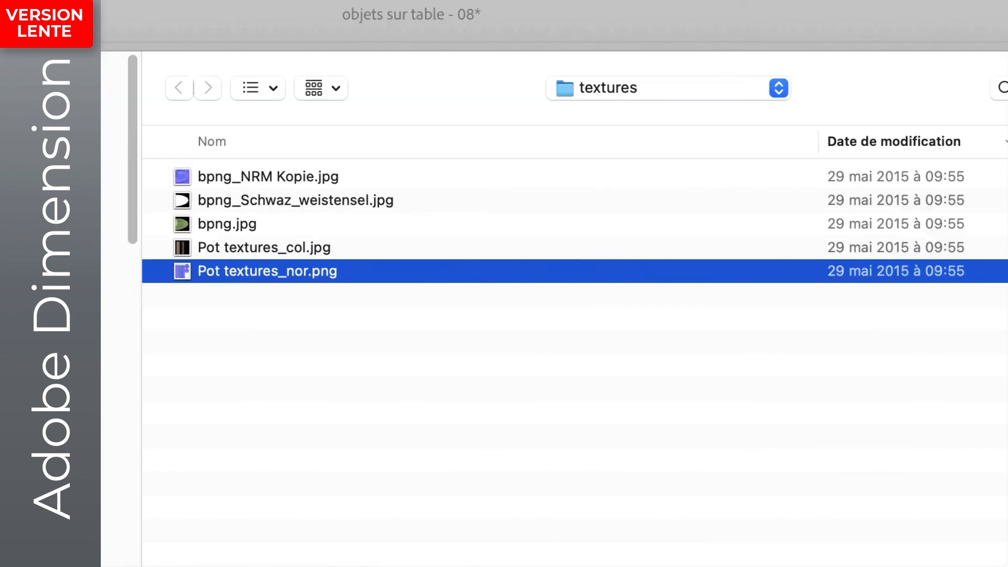
key("Return")
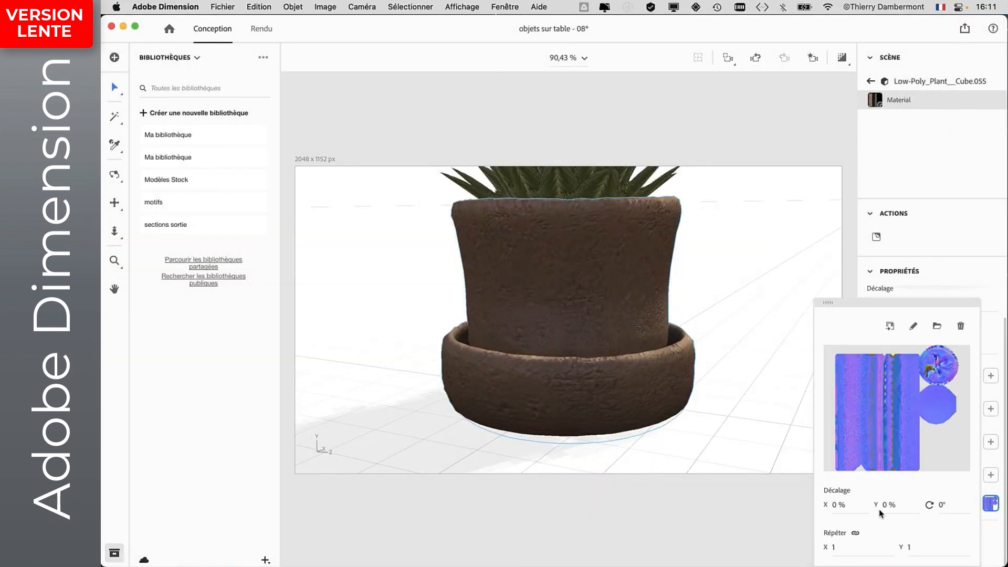
- Frame the whole plant in view, then deselect it
left_click(664, 221)
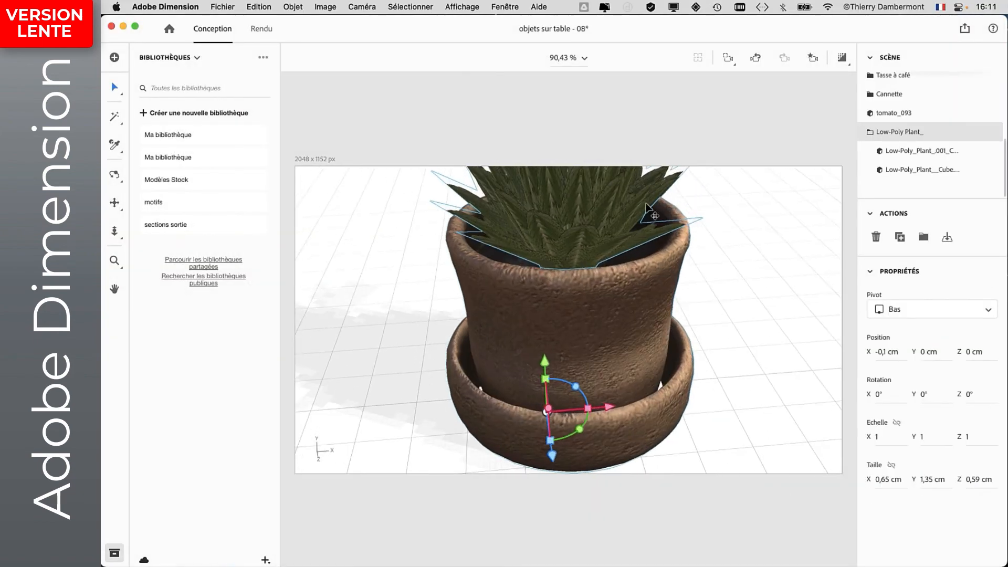
key("f")
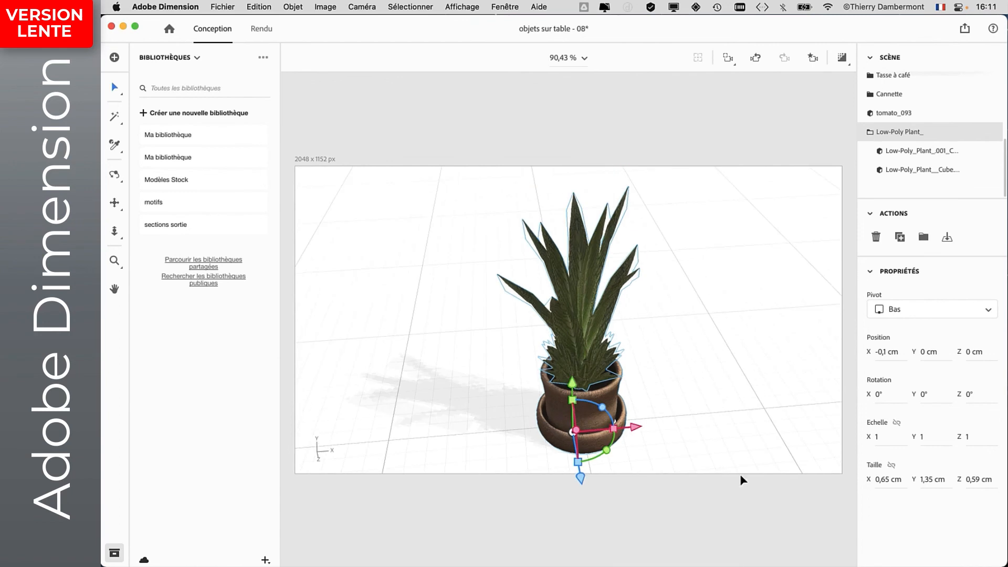
left_click(670, 156)
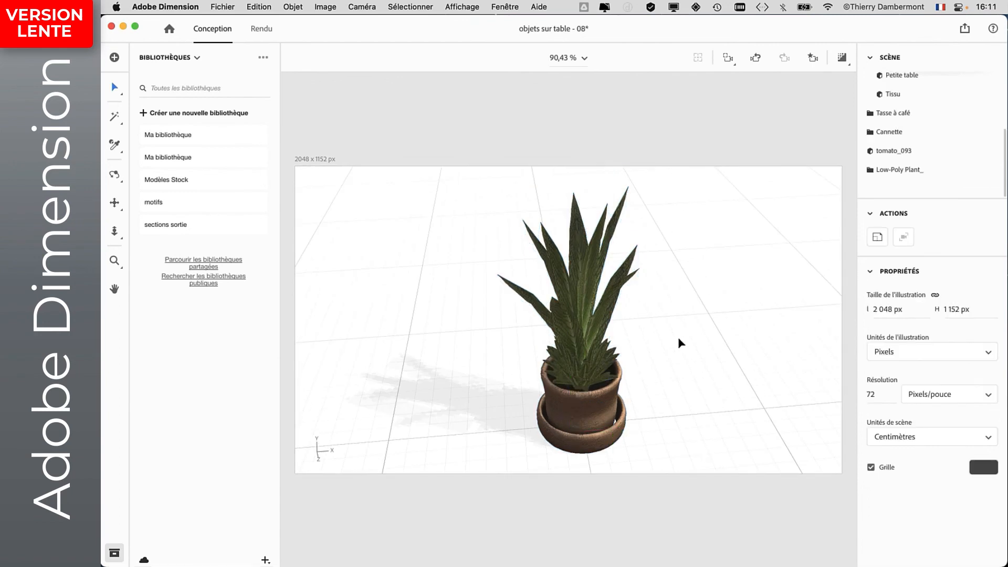
- Save the scene as objets sur table - 09, then test-move the plant and undo the move
right_click_drag(678, 341, 399, 246)
left_click(234, 7)
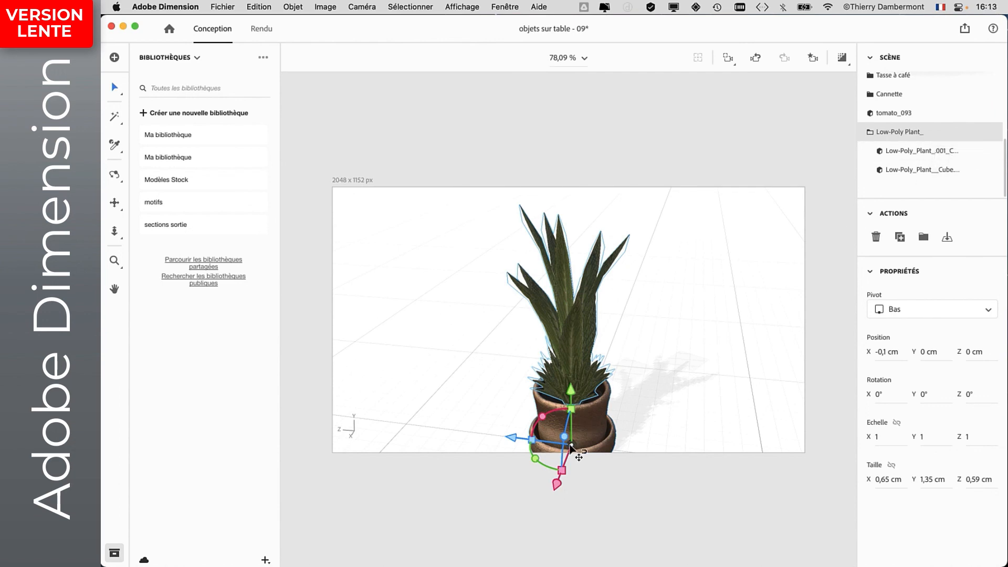
left_click_drag(571, 445, 469, 336)
scroll(469, 336, "down", 3)
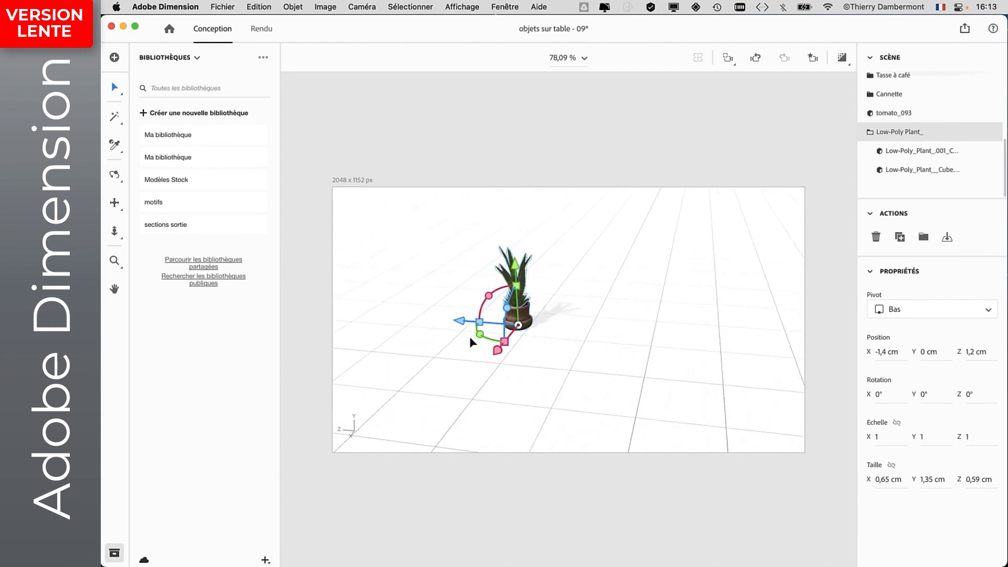
scroll(469, 337, "up", 3)
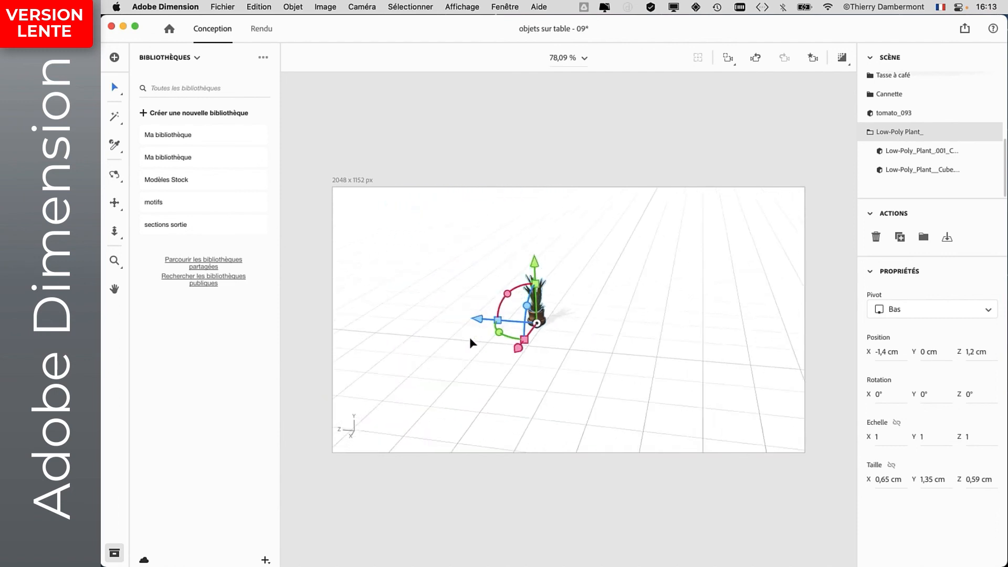
scroll(470, 340, "down", 3)
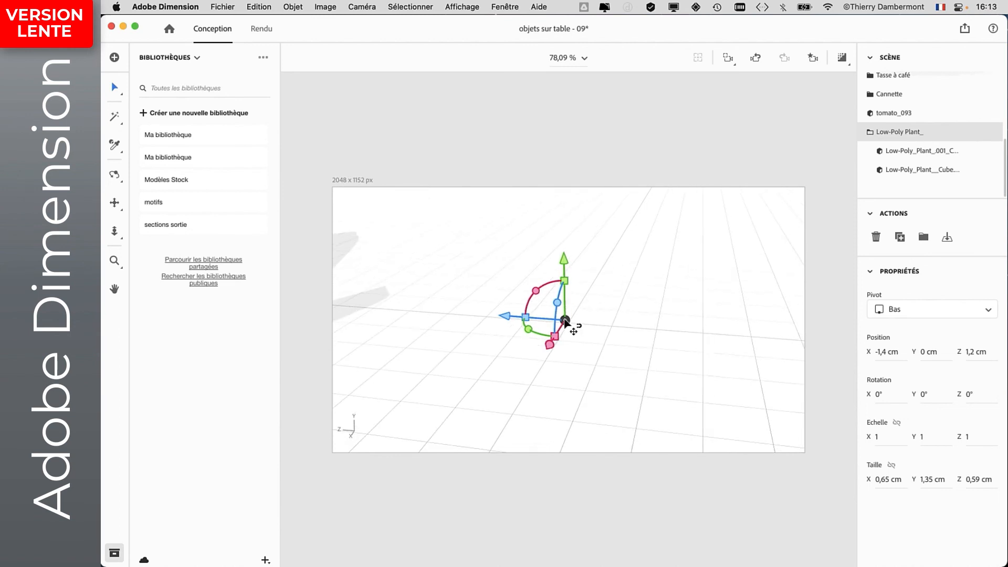
left_click_drag(565, 319, 442, 332)
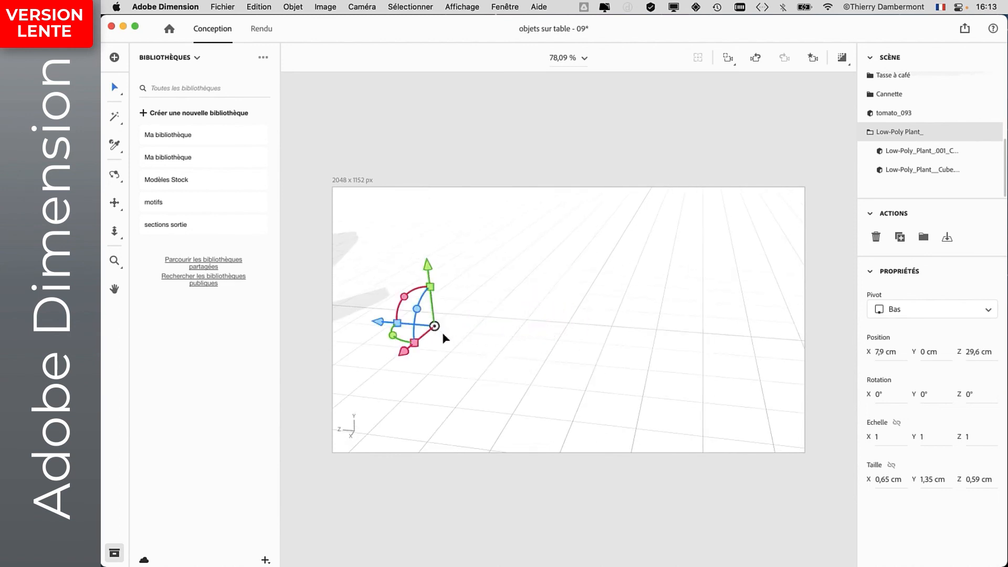
key("super+z")
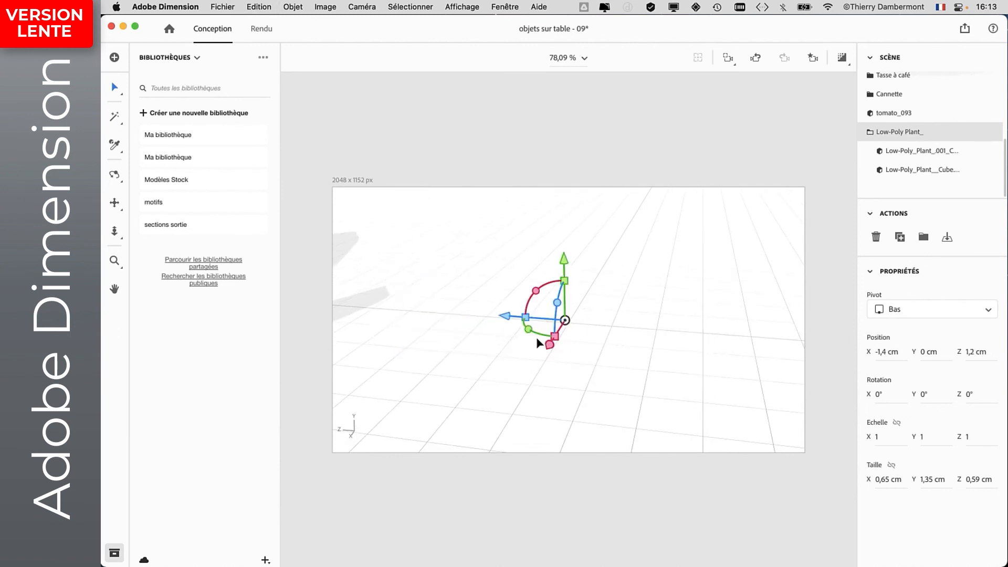
- Select the whole potted plant group
double_click(568, 357)
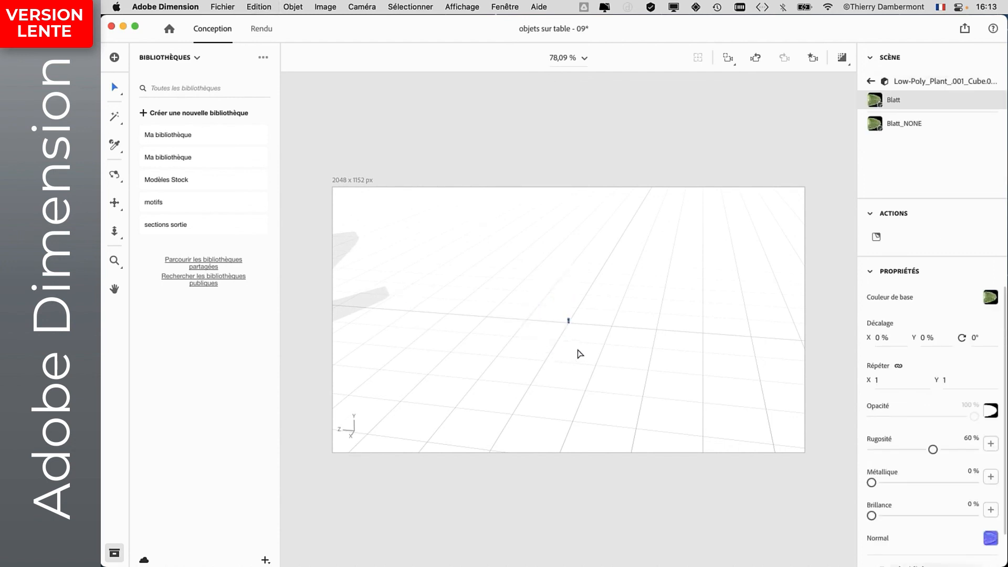
scroll(569, 329, "up", 5)
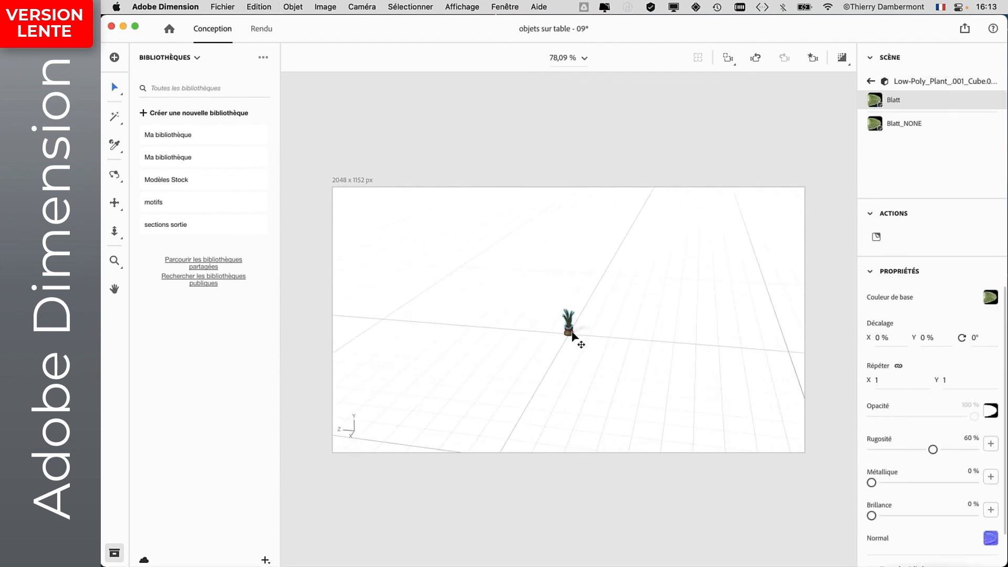
scroll(573, 340, "up", 3)
left_click(574, 365)
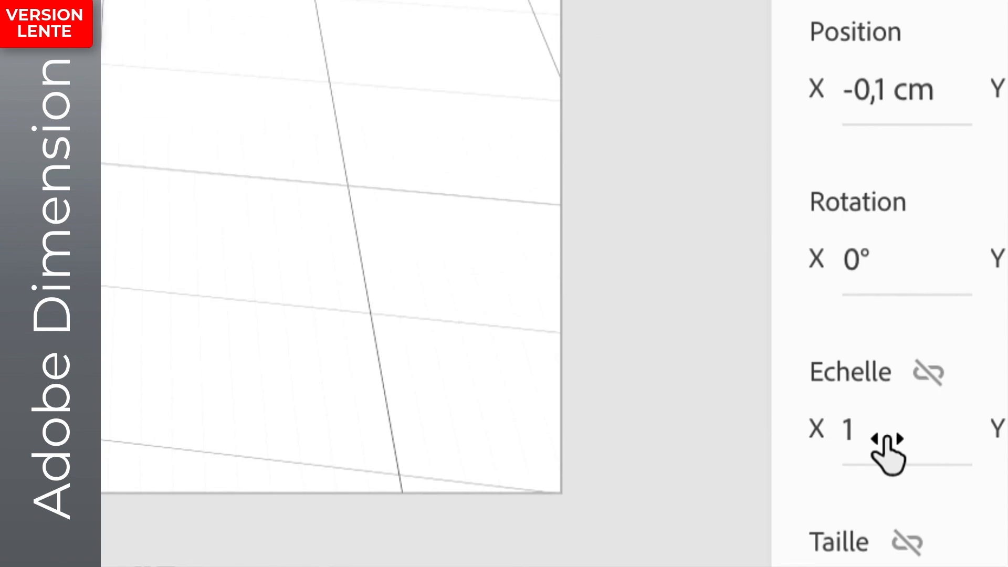
- Set the plant's X, Y and Z scale to 10
left_click(887, 437)
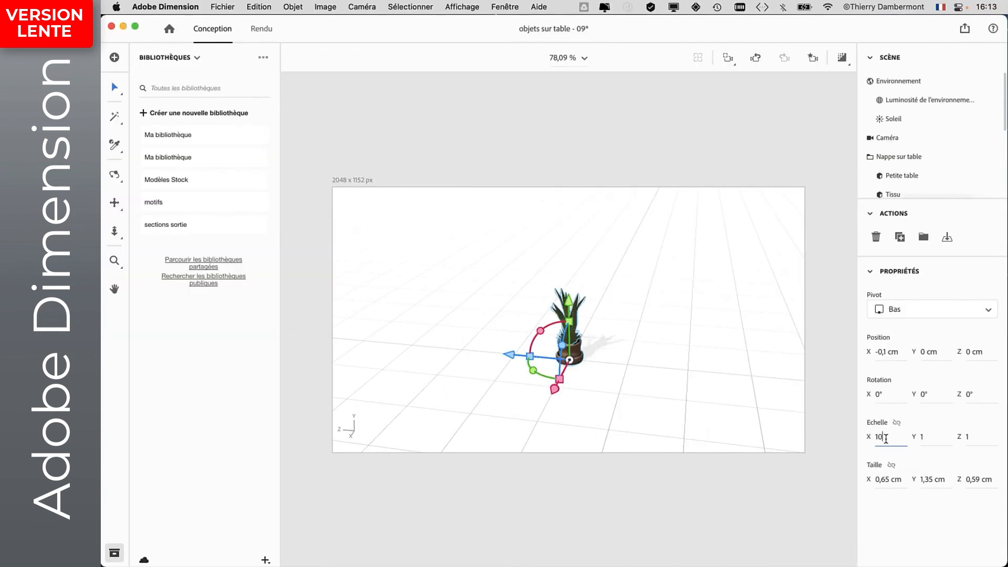
type("10")
key("Tab")
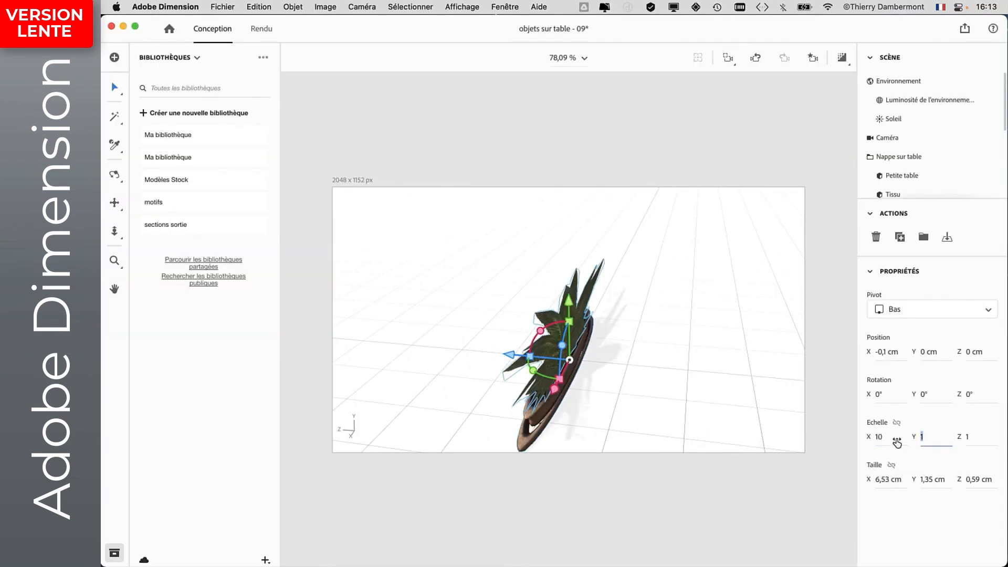
type("10")
key("Tab")
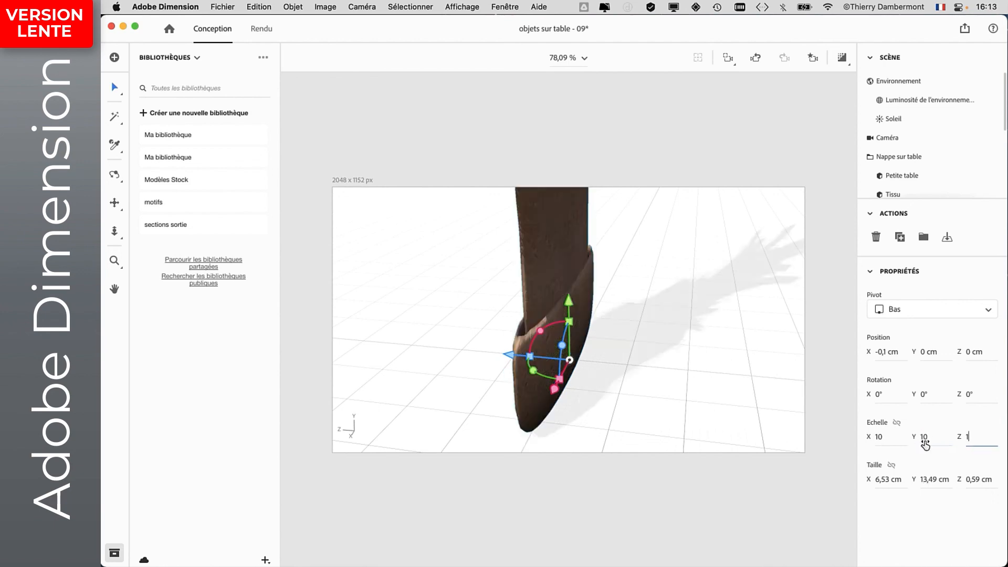
type("10")
key("Tab")
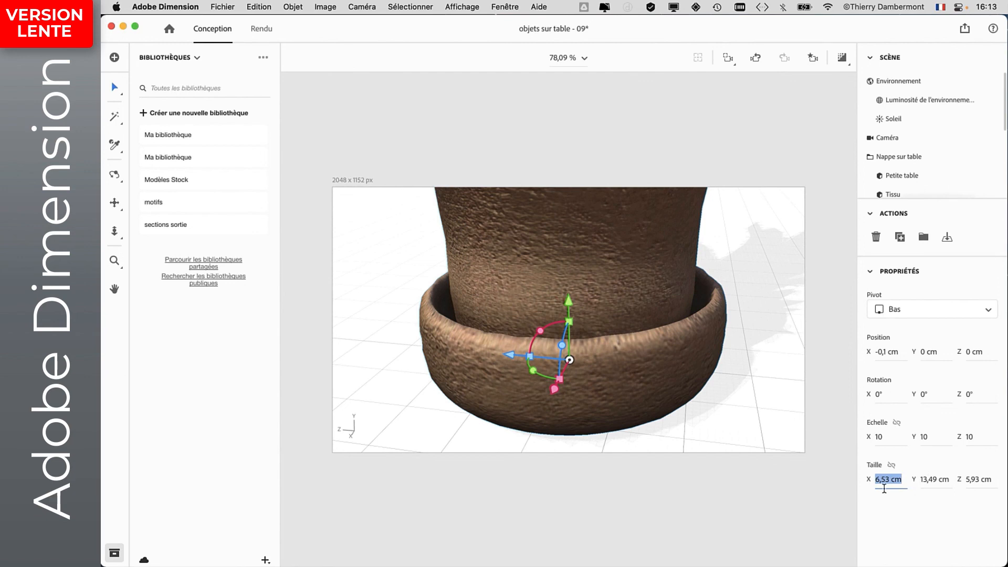
- Set the plant's height to 60 cm, then undo once and reselect the plant
left_click(939, 481)
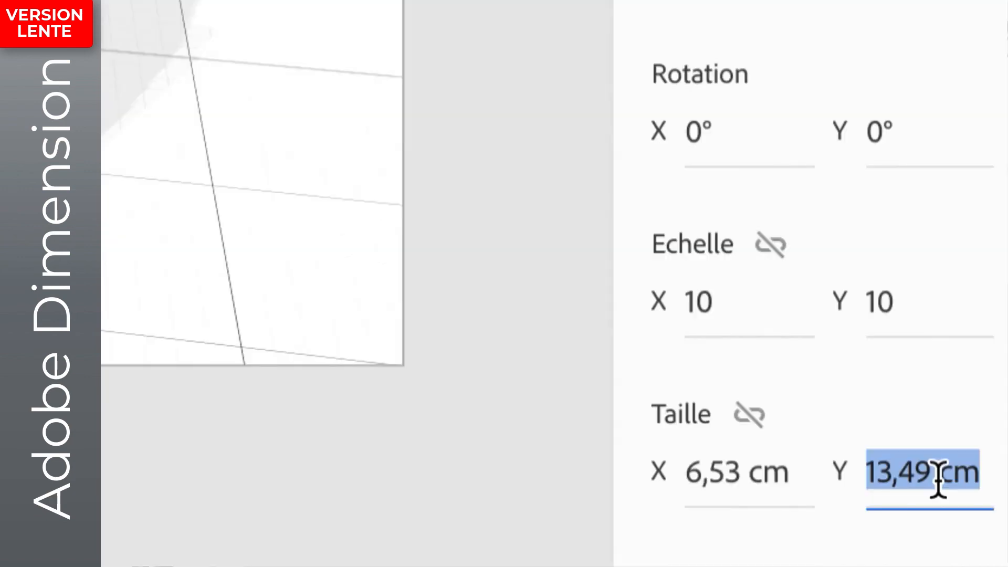
type("60")
key("Tab")
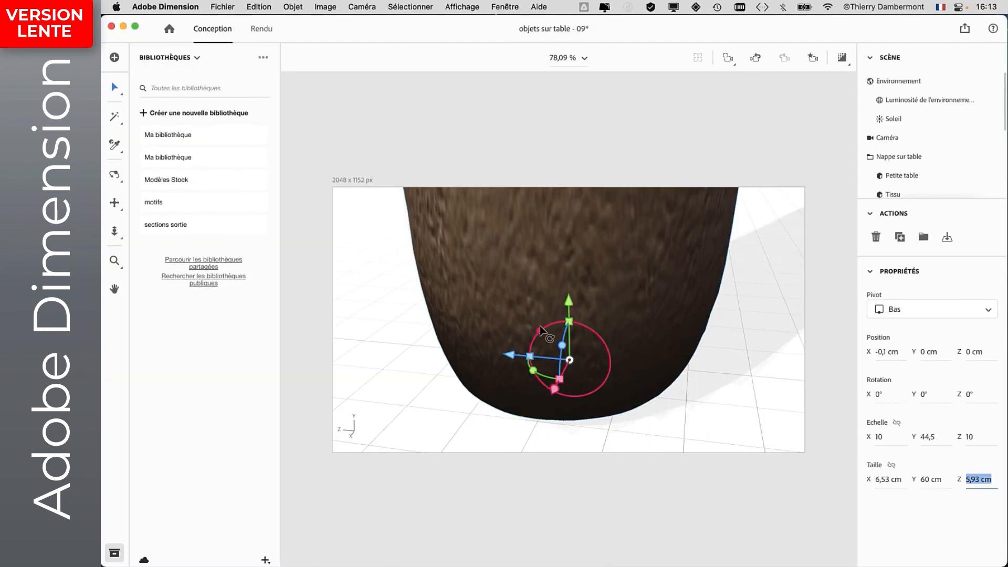
type("f")
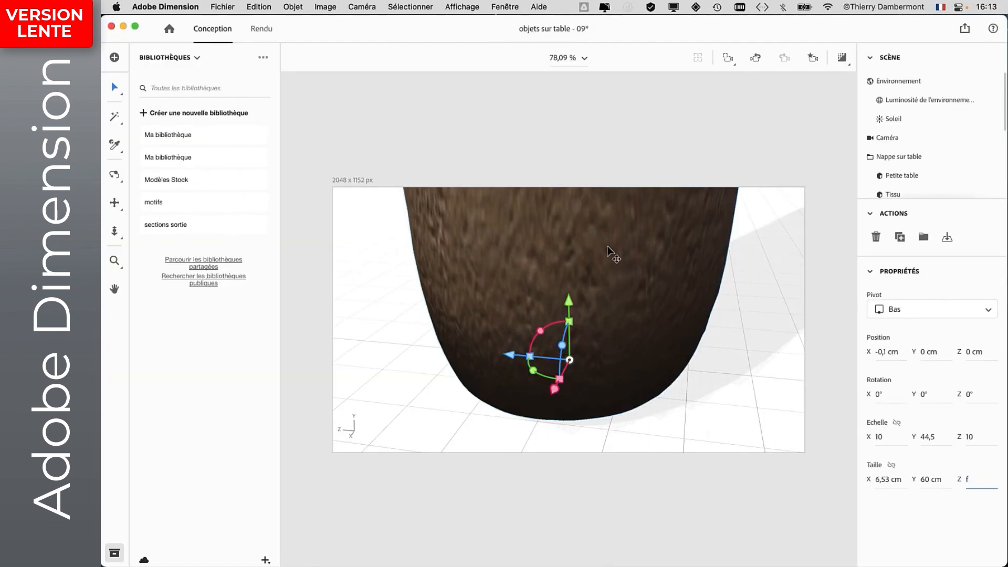
left_click(764, 288)
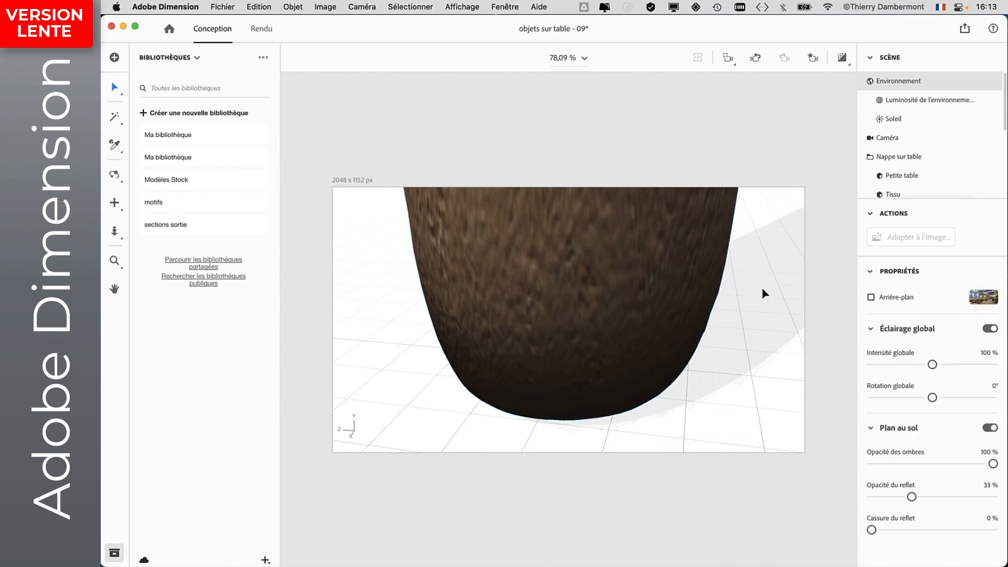
key("ctrl+z")
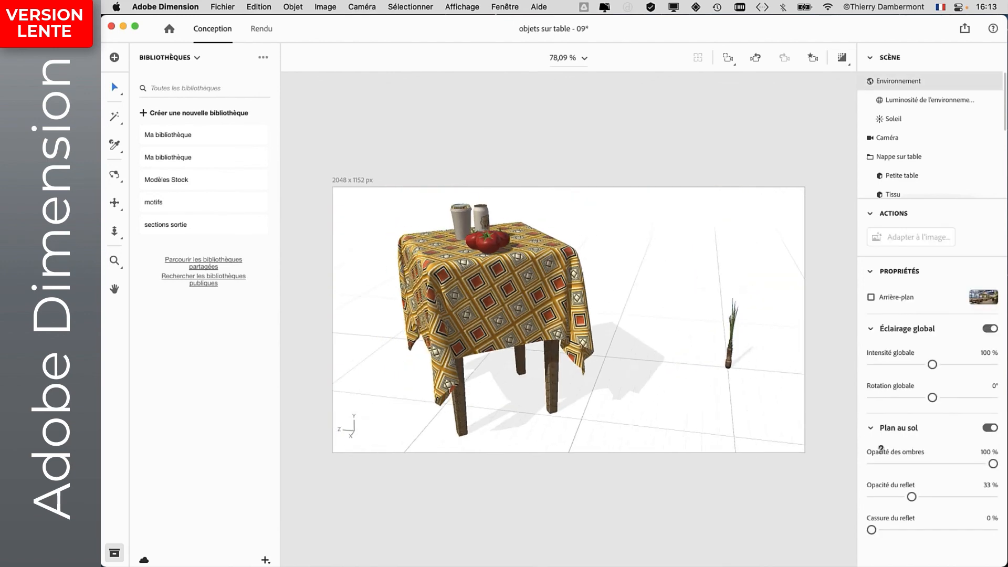
left_click(733, 363)
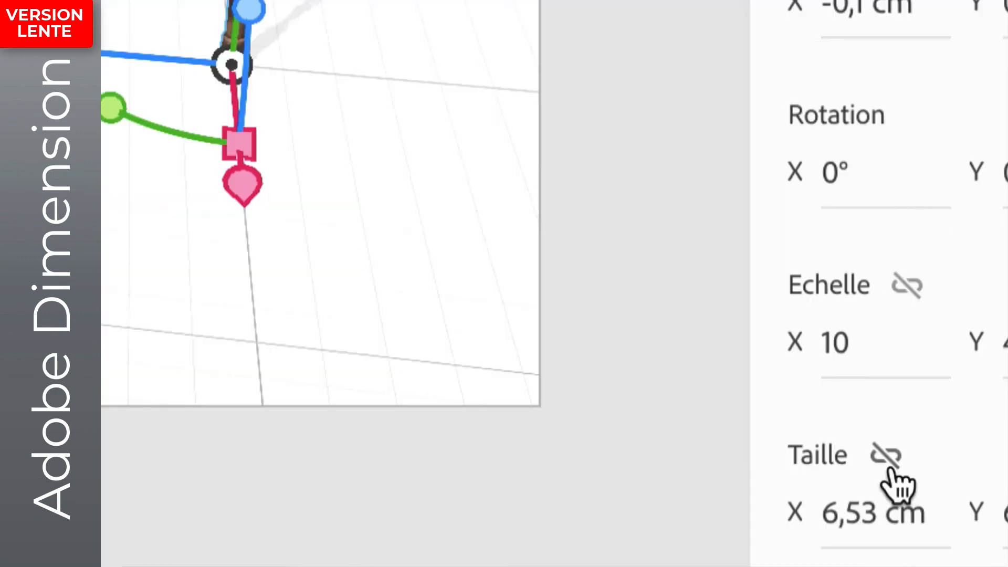
- Link the size proportions, set the width to 40 cm, then undo that resize
left_click(888, 467)
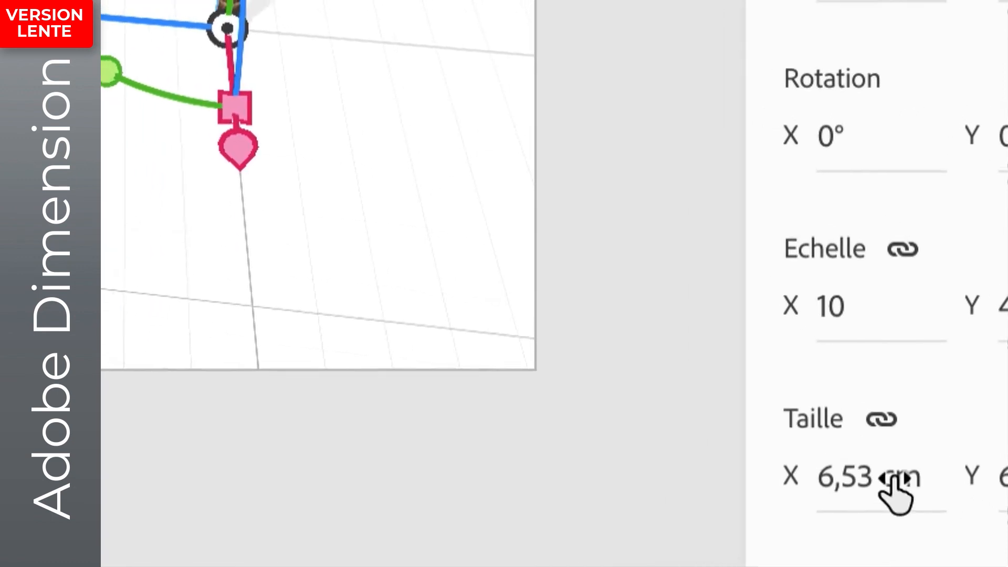
left_click(887, 484)
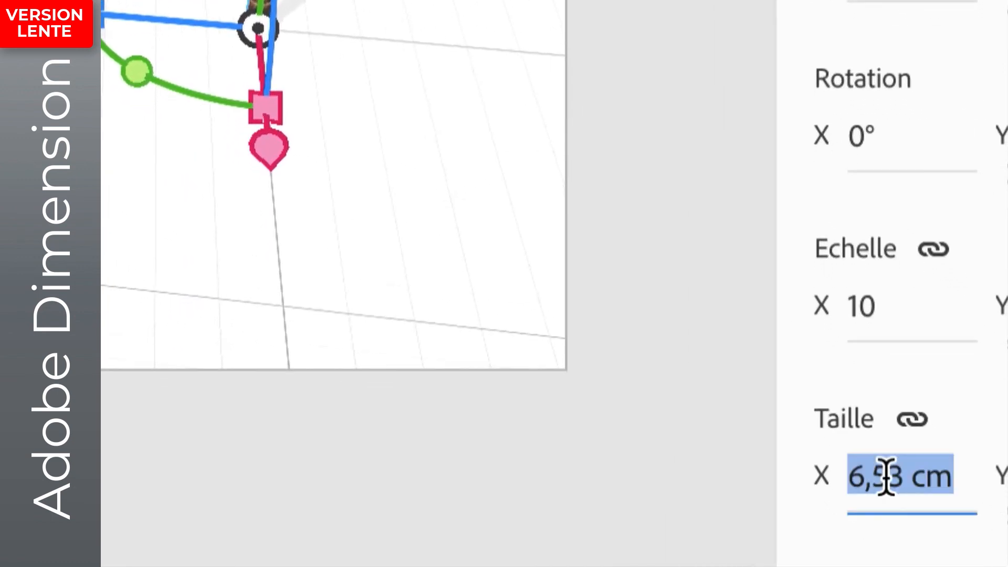
type("40")
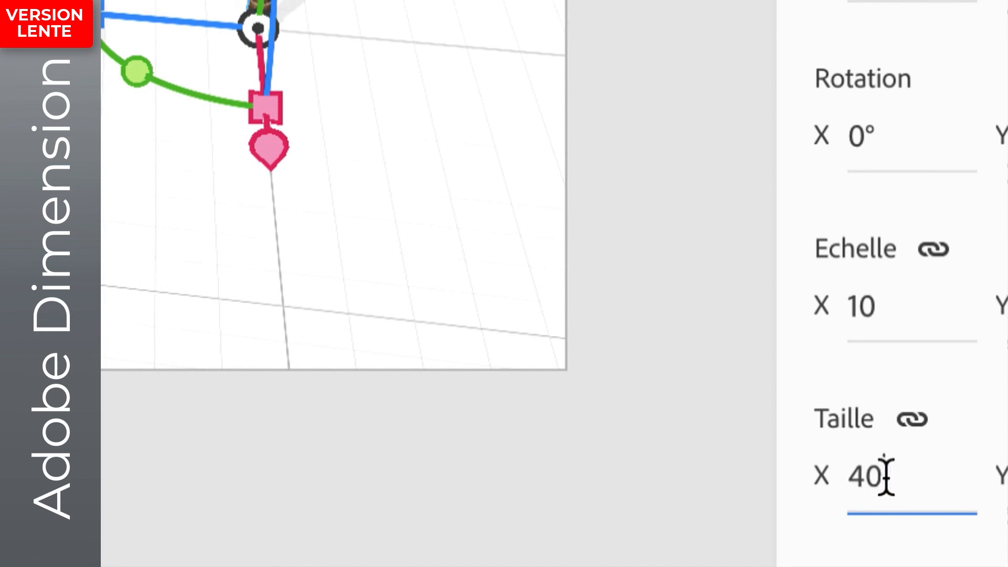
key("Return")
key("Tab")
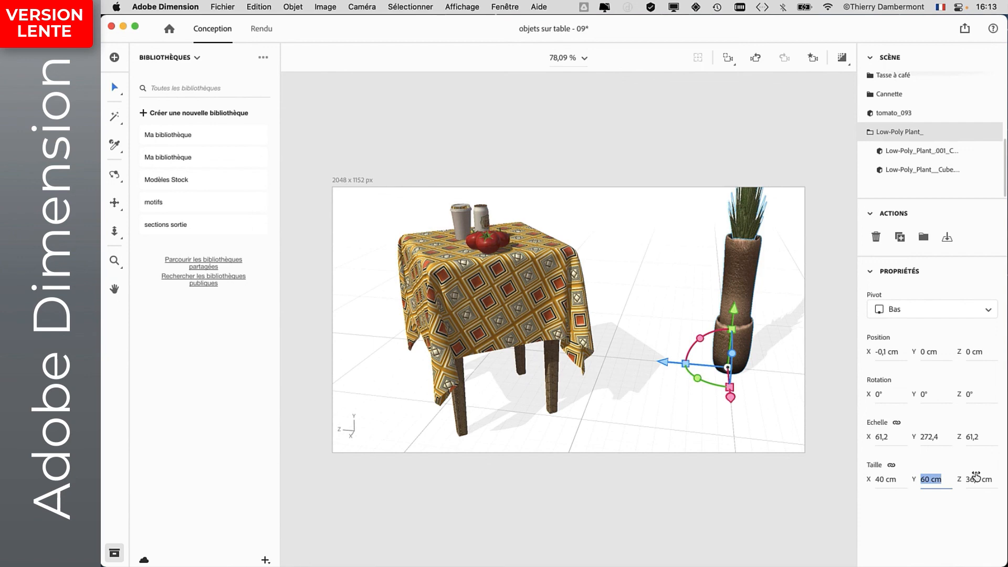
left_click(976, 478)
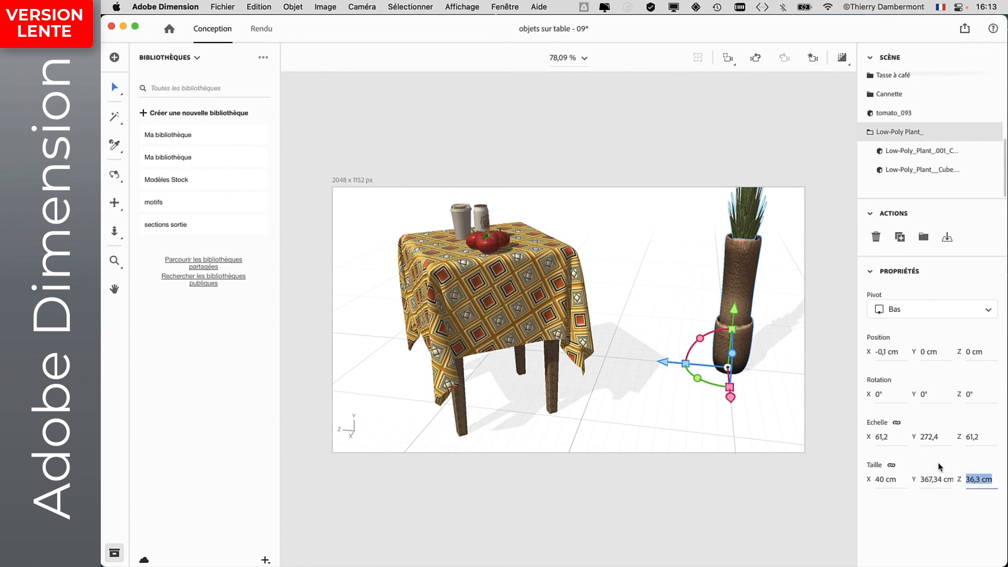
key("Tab")
key("super+z")
key("super+z")
key("super+z")
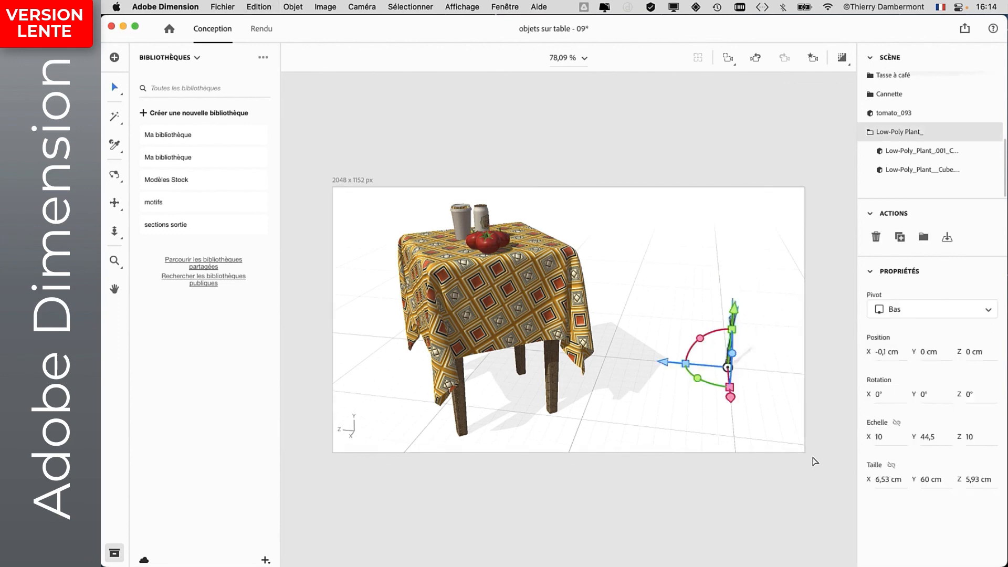
- Undo the height stretch, scale the plant proportionally to 85 cm tall, and place it on the tabletop
key("super+z")
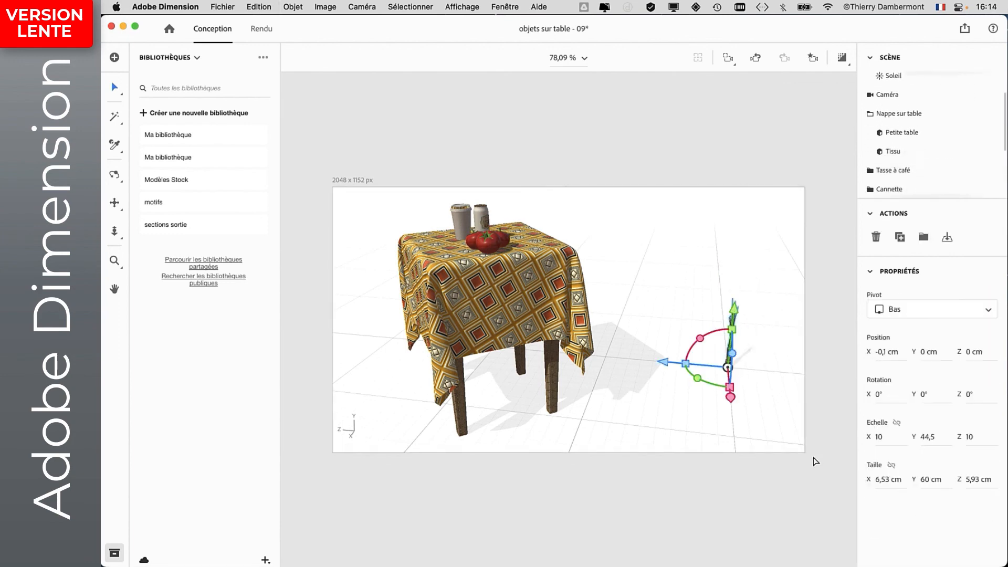
key("super+z")
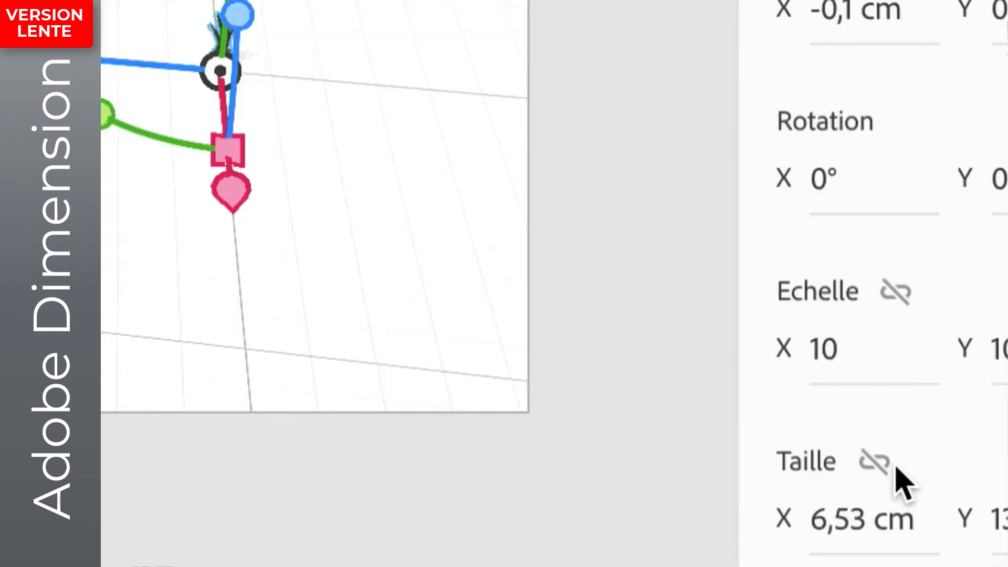
left_click(874, 462)
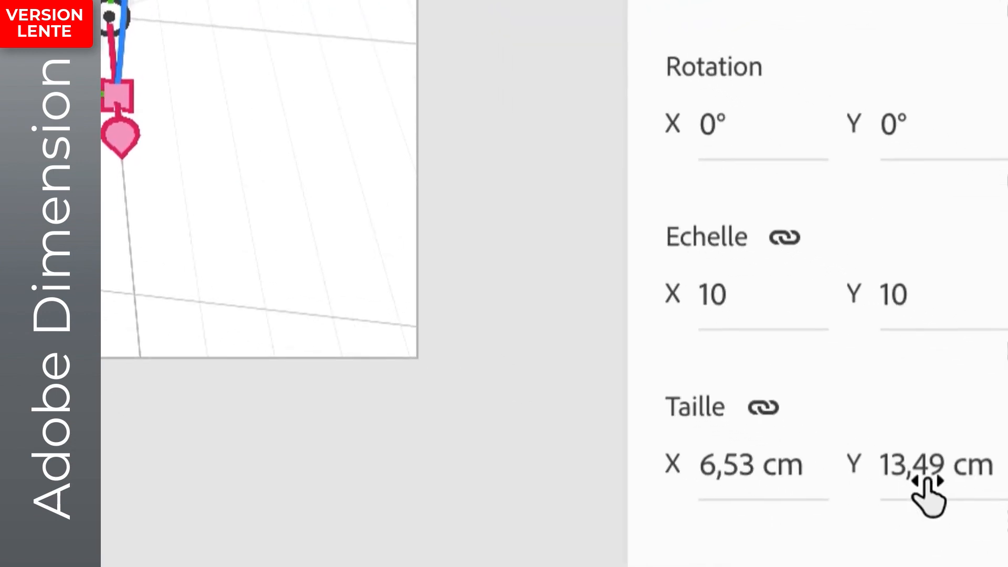
left_click(932, 476)
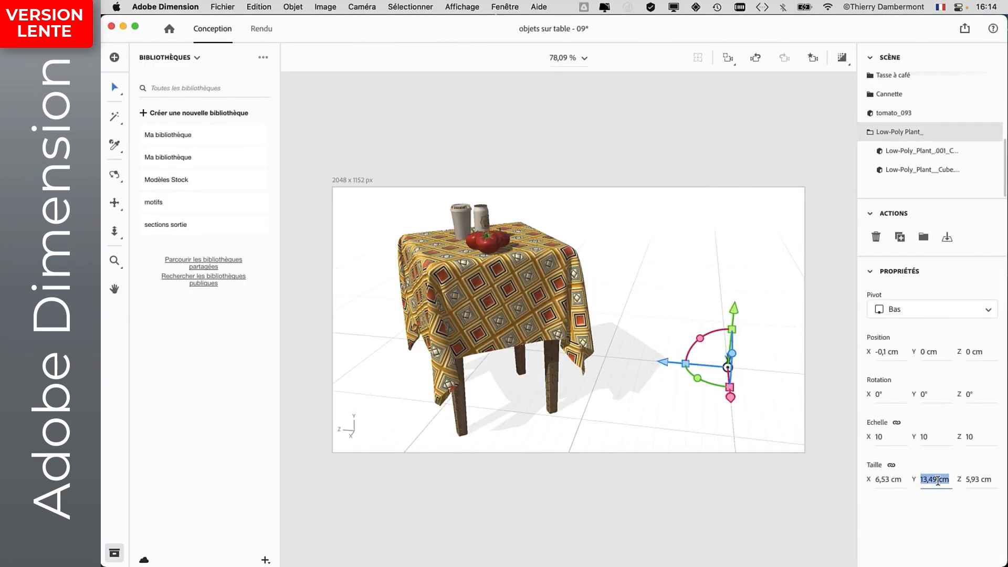
type("85")
key("Tab")
left_click_drag(727, 369, 536, 246)
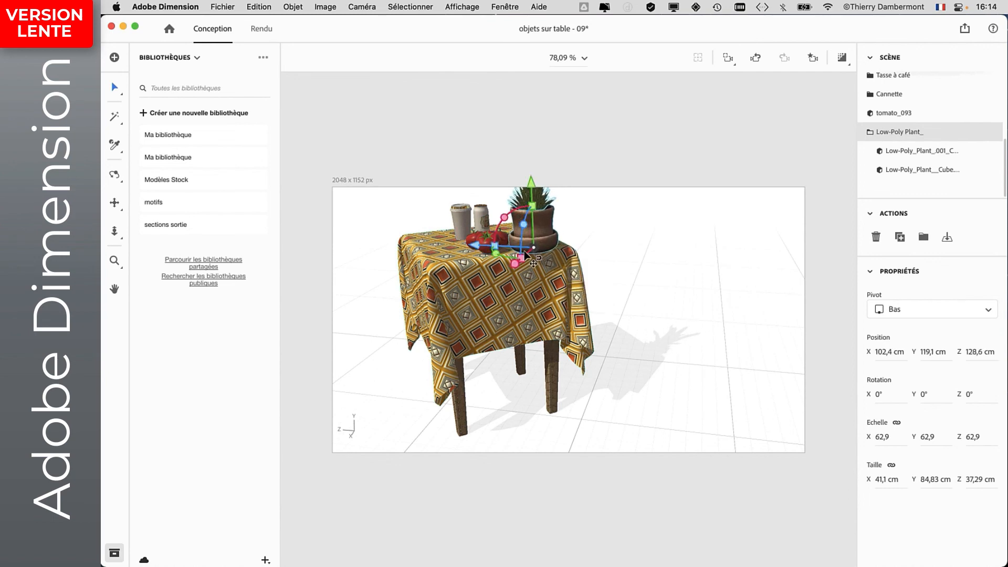
- Slide the tomatoes beside the cups and nudge the plant pot left and forward
scroll(469, 239, "up", 5)
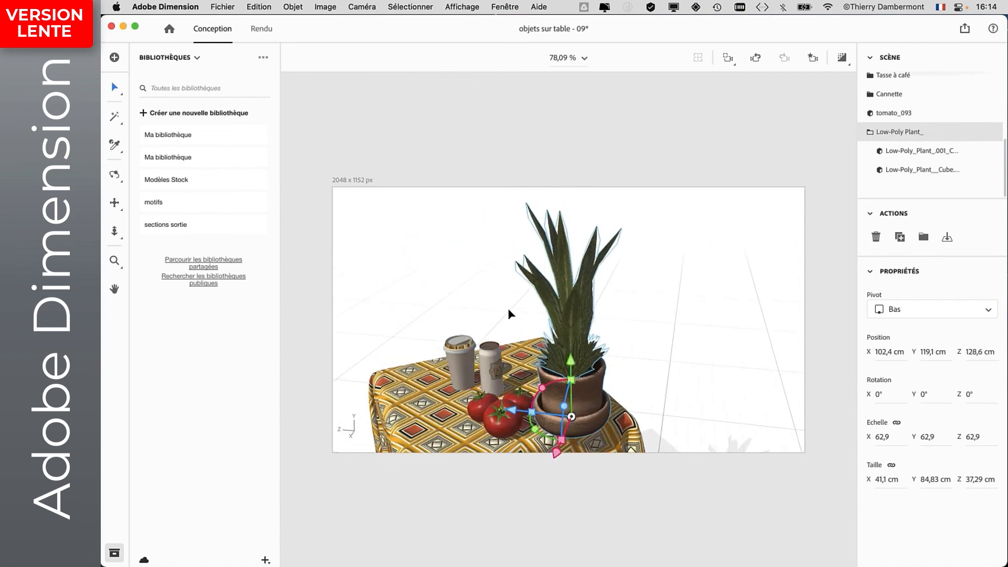
left_click(500, 432)
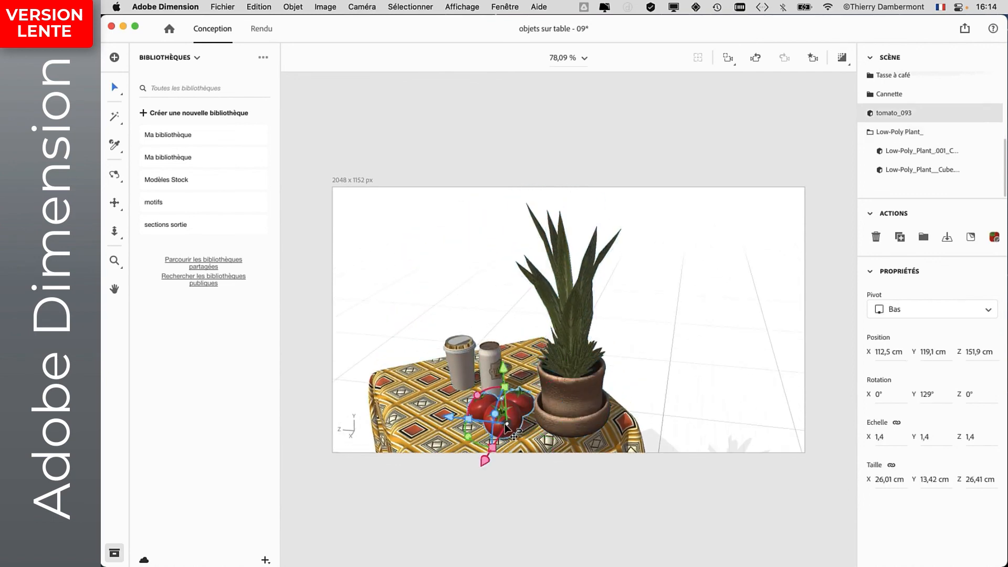
left_click_drag(492, 445, 444, 420)
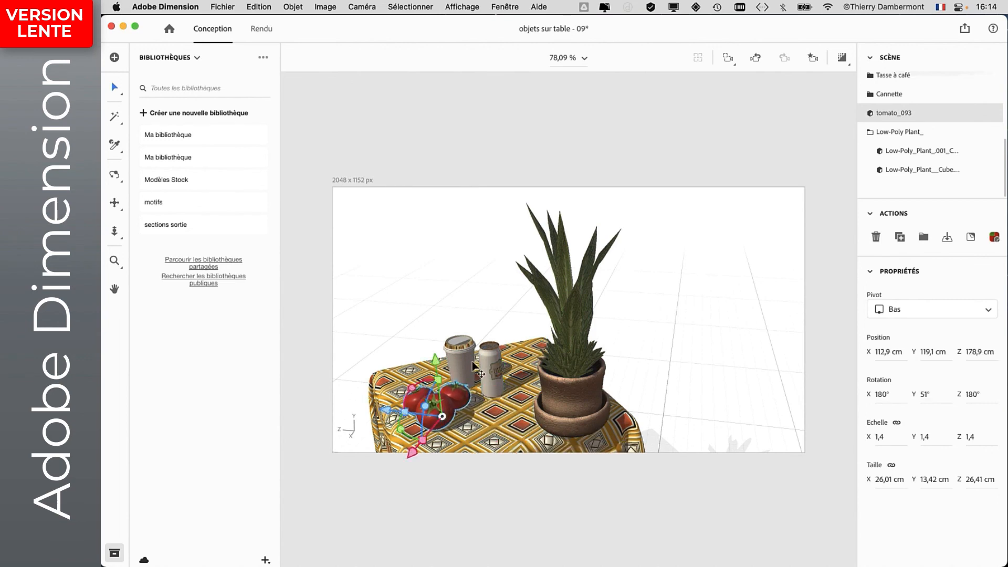
left_click(575, 417)
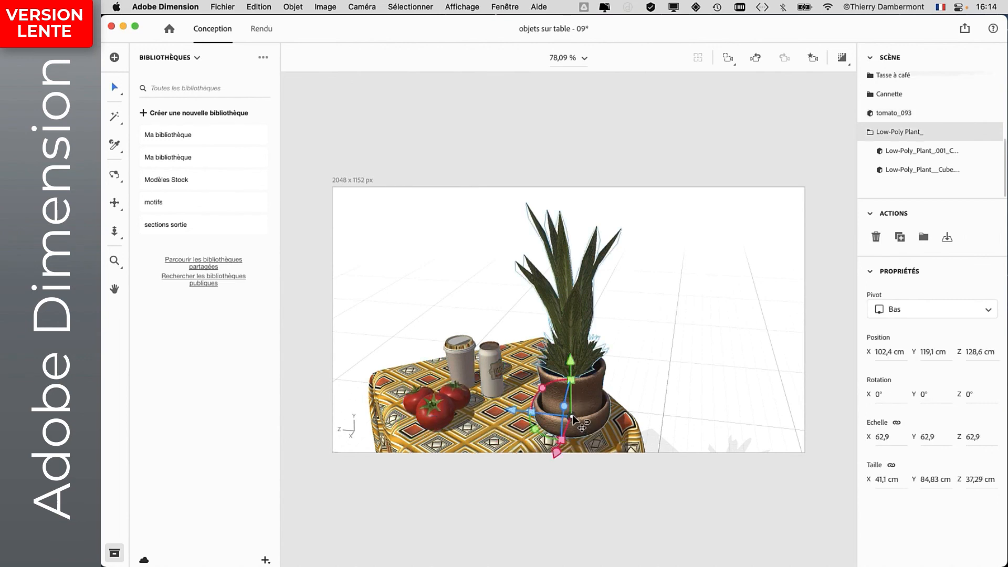
mouse_move(575, 414)
left_mouse_down()
mouse_move(551, 404)
mouse_move(554, 412)
left_mouse_up()
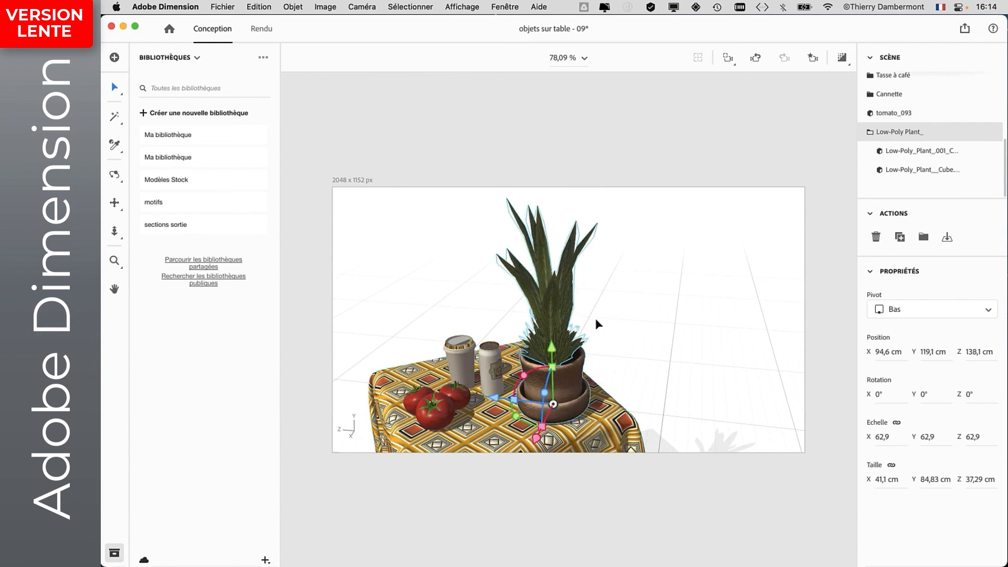
left_click(712, 310)
- Zoom the view to 200% and orbit to the plant side of the table
scroll(684, 324, "down", 5)
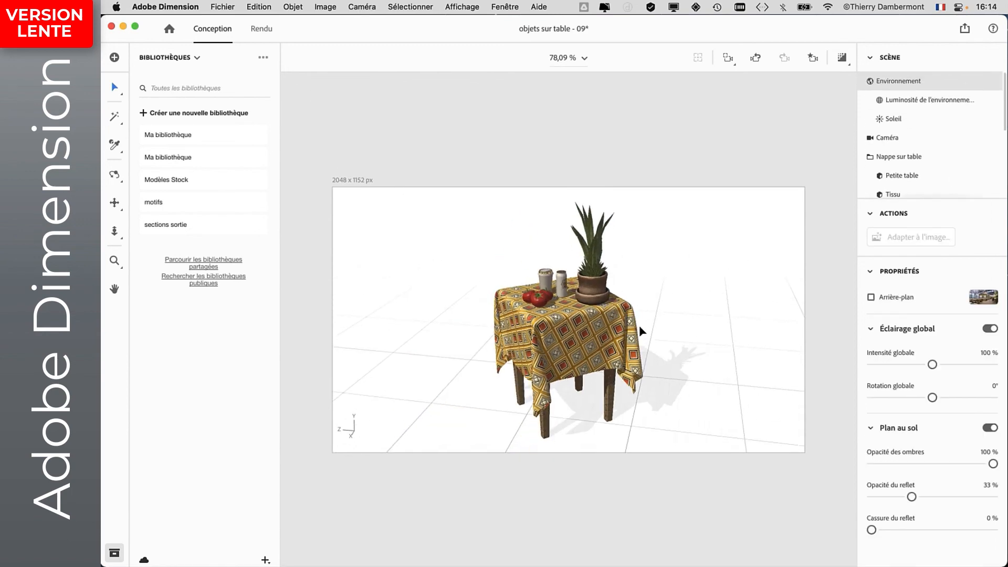
left_click(580, 58)
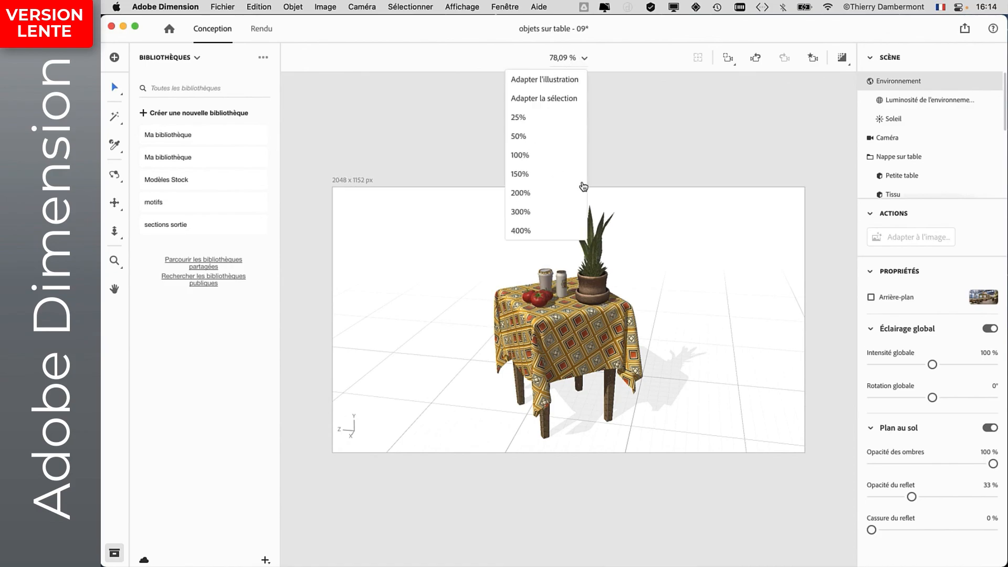
left_click(546, 194)
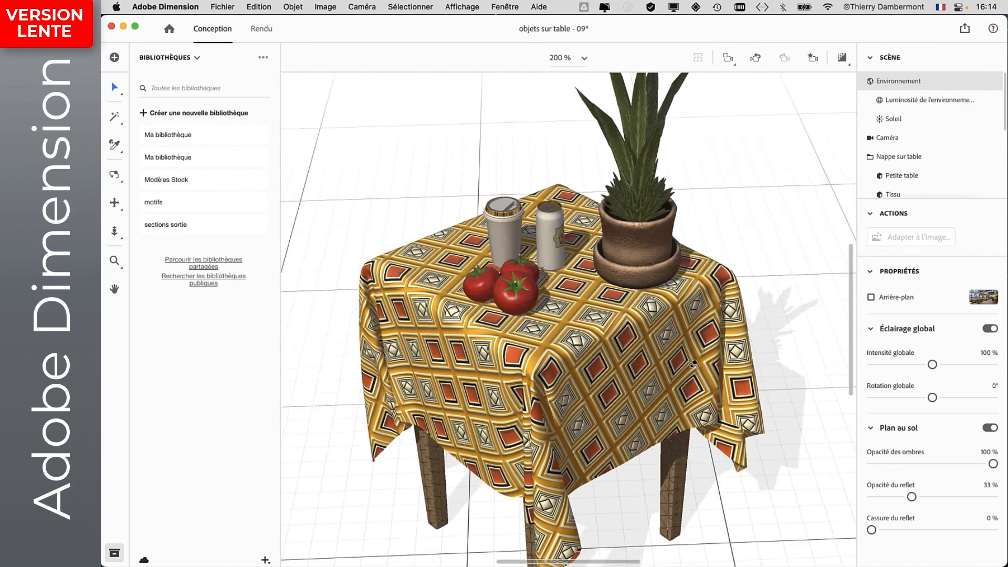
middle_click_drag(693, 363, 389, 350)
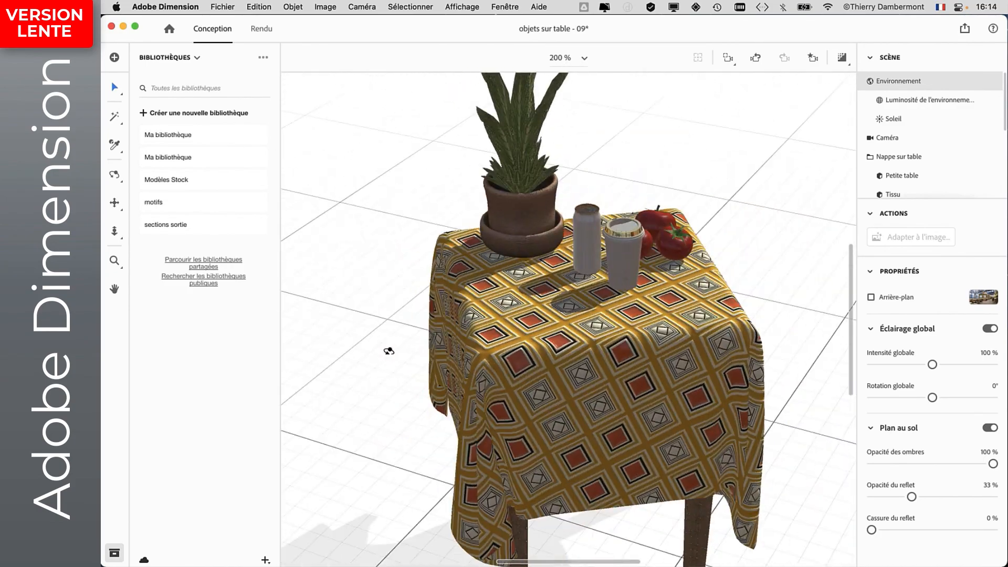